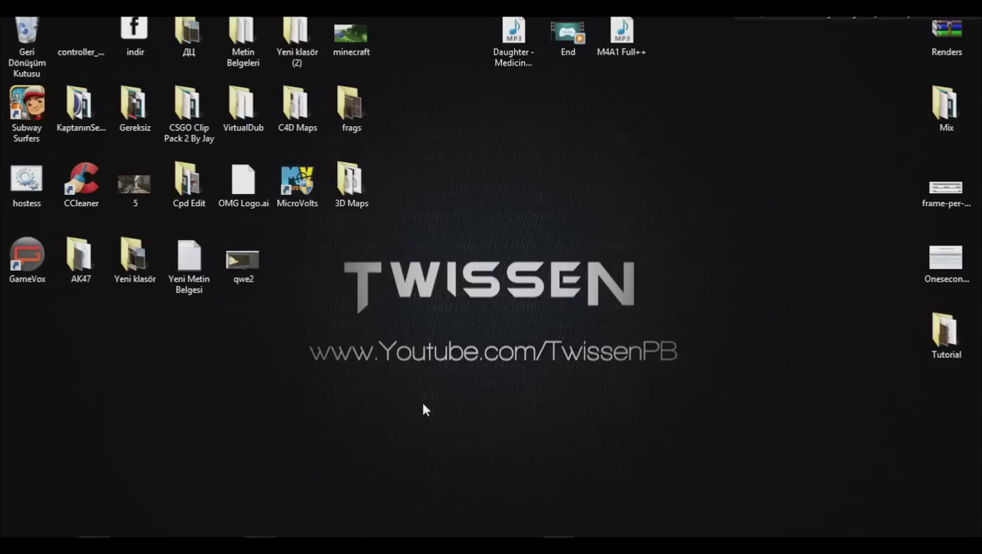
{"action": "left_click_drag", "start_coordinate": [331, 449], "coordinate": [504, 292]}
{"action": "left_click_drag", "start_coordinate": [252, 371], "coordinate": [793, 247]}
{"action": "left_click", "coordinate": [792, 247]}
Step: Switch to Google Chrome on the Google start page and maximize its window
{"action": "left_click", "coordinate": [91, 532]}
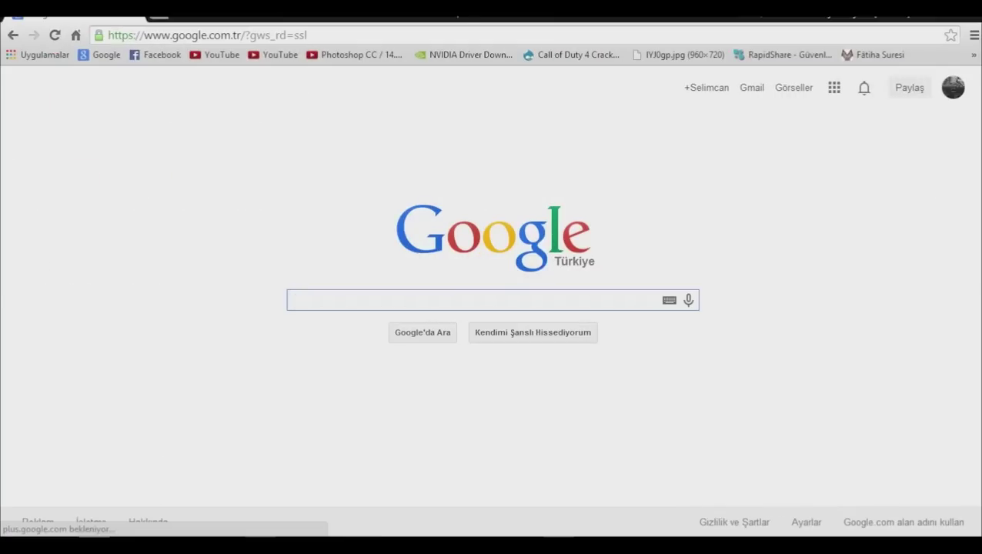
{"action": "double_click", "coordinate": [452, 23]}
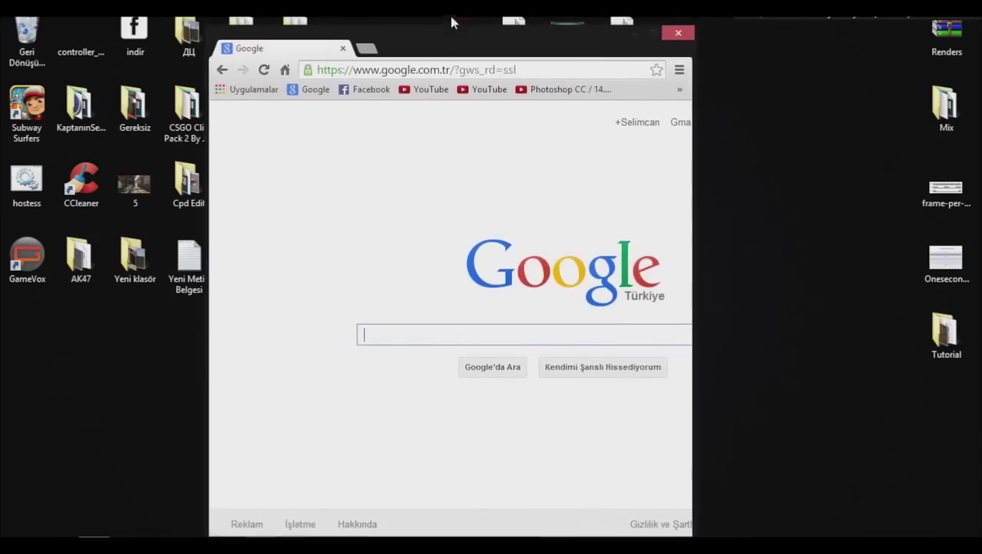
{"action": "double_click", "coordinate": [451, 23]}
{"action": "double_click", "coordinate": [458, 21]}
{"action": "left_click_drag", "start_coordinate": [458, 21], "coordinate": [445, 25]}
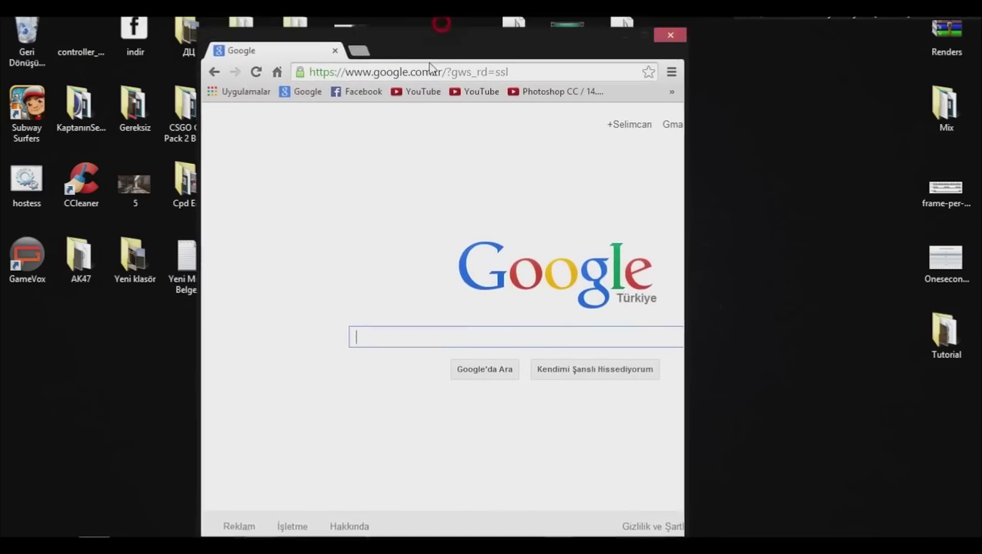
{"action": "double_click", "coordinate": [430, 56]}
Step: Search Google for "sony vegas pro 13"
{"action": "type", "text": "s"}
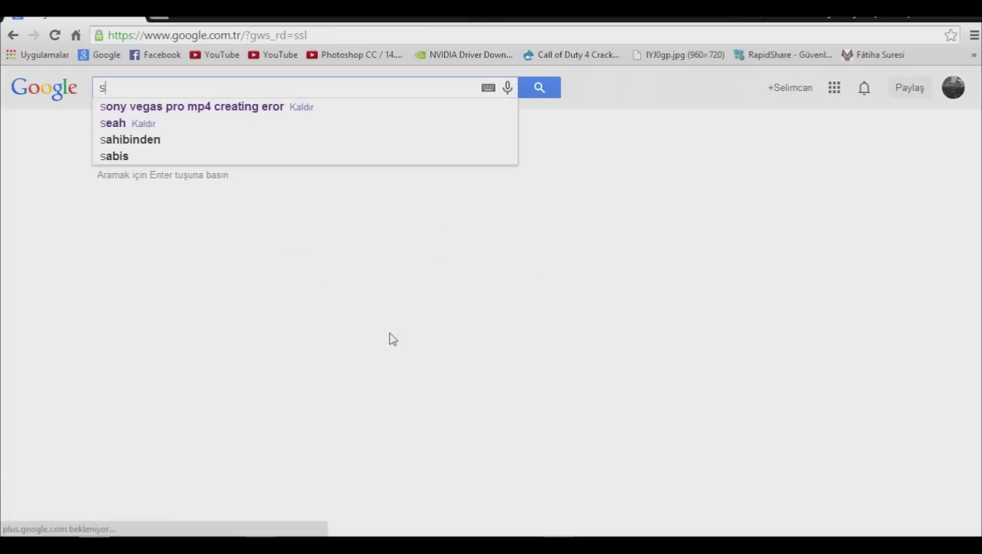
{"action": "type", "text": "ony vegas p"}
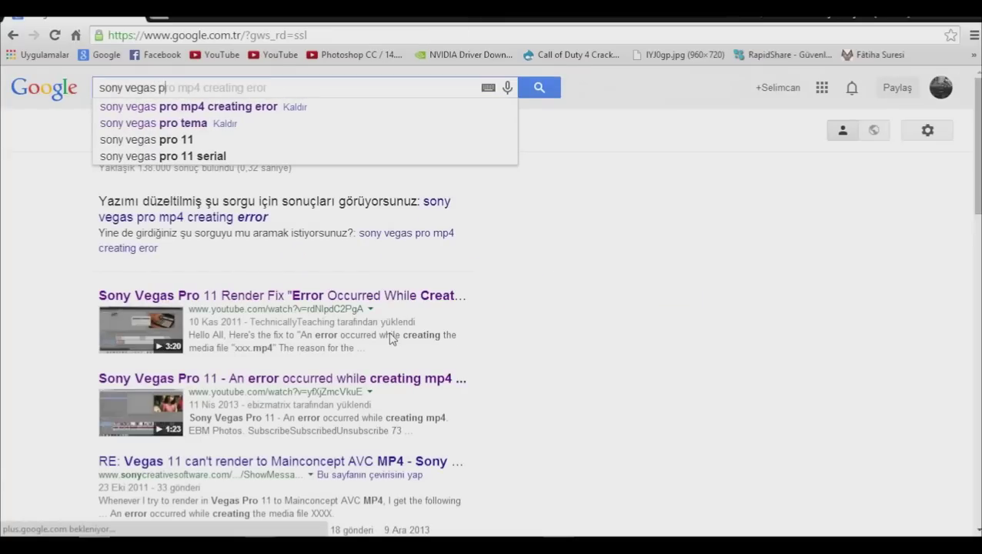
{"action": "type", "text": "ro"}
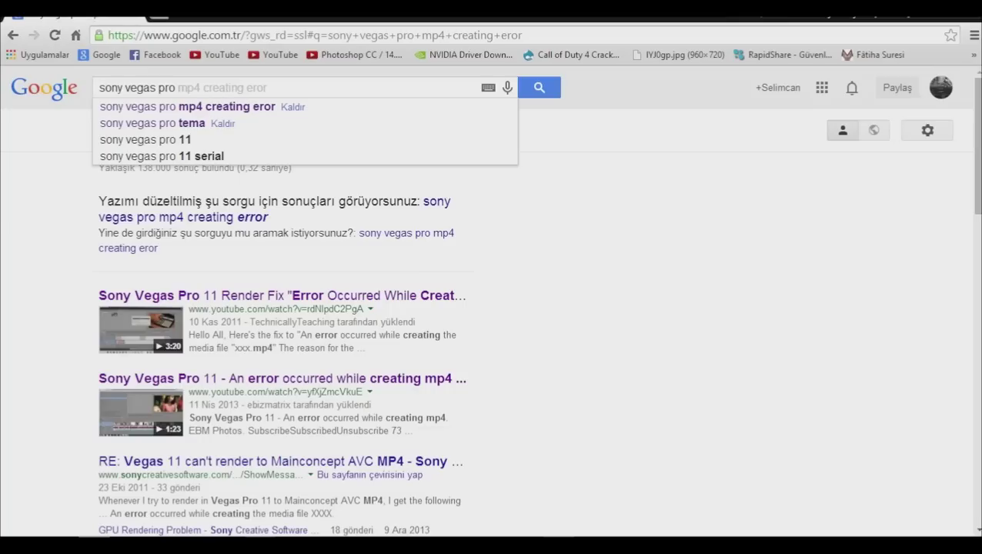
{"action": "left_click", "coordinate": [361, 87]}
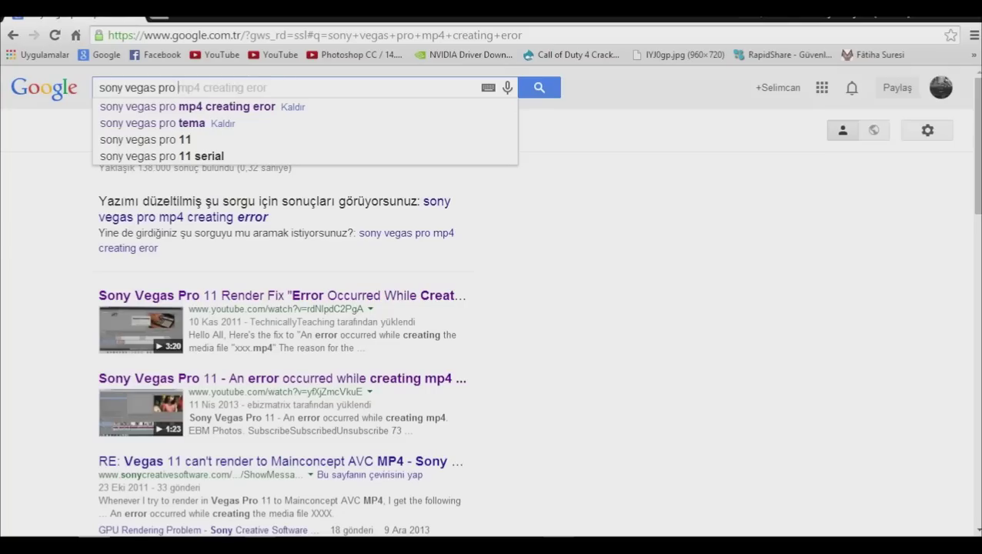
{"action": "type", "text": "13"}
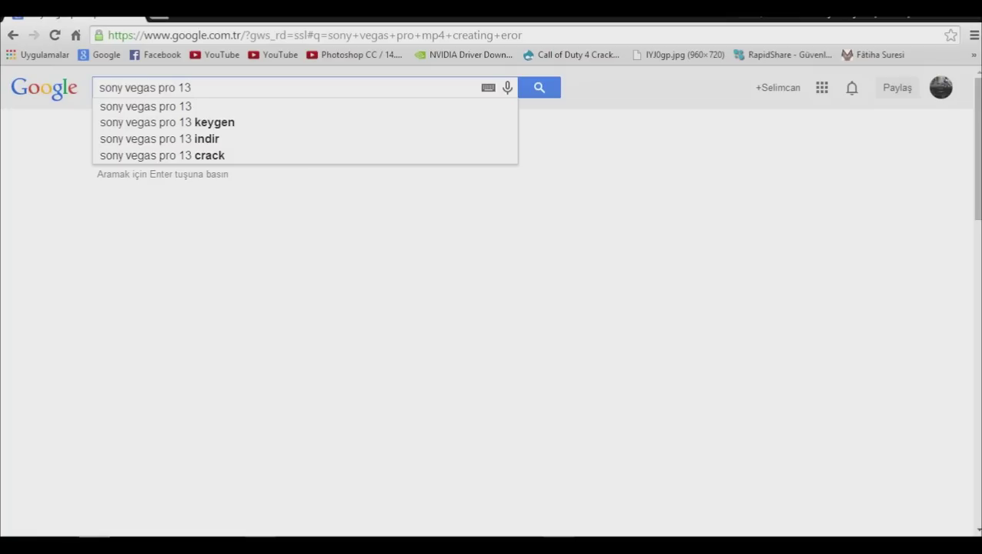
{"action": "key", "text": "Return"}
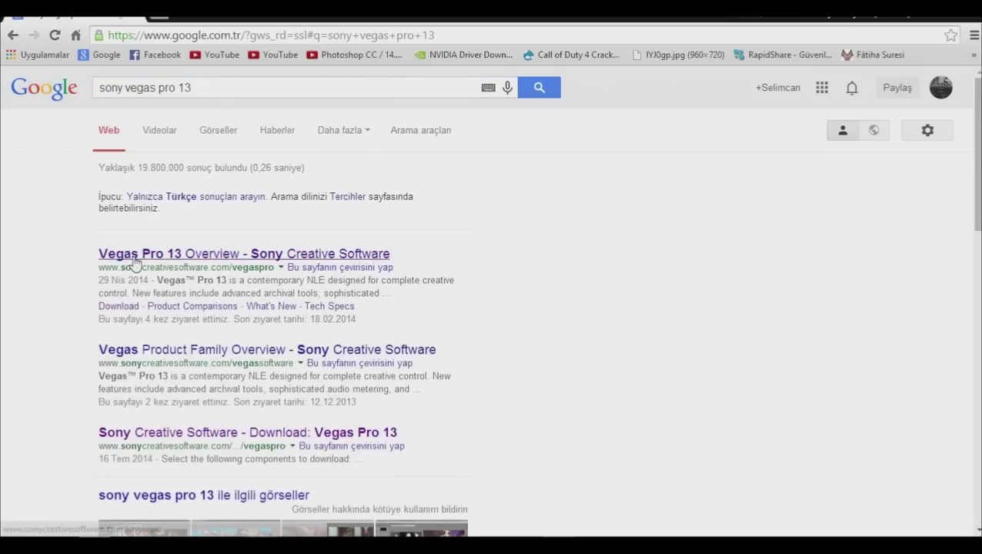
Step: Open the "Vegas Pro 13 Overview - Sony Creative Software" result in a new tab and look over the product page
{"action": "middle_click", "coordinate": [134, 259]}
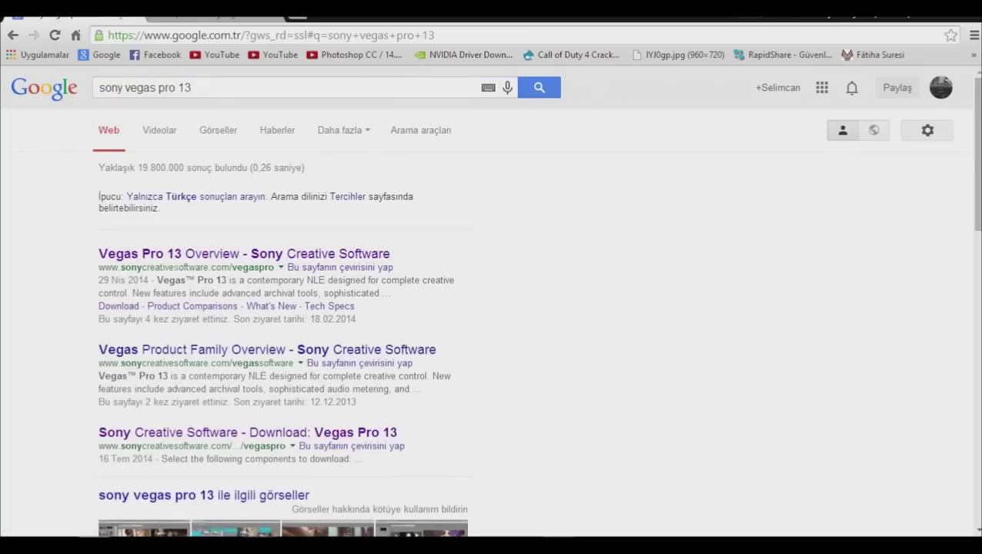
{"action": "left_click", "coordinate": [195, 19]}
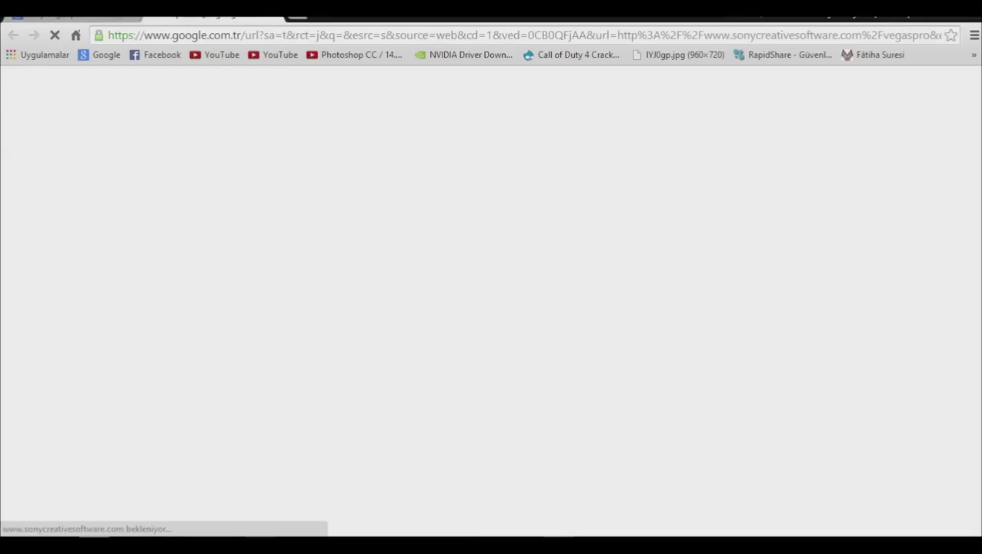
{"action": "left_click", "coordinate": [77, 18]}
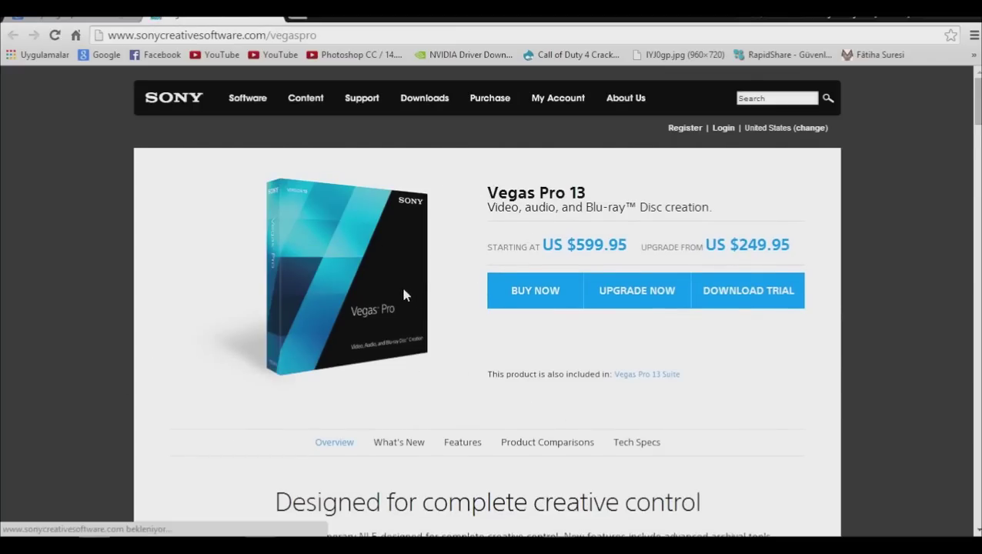
{"action": "scroll", "coordinate": [377, 237], "scroll_direction": "down", "scroll_amount": 12}
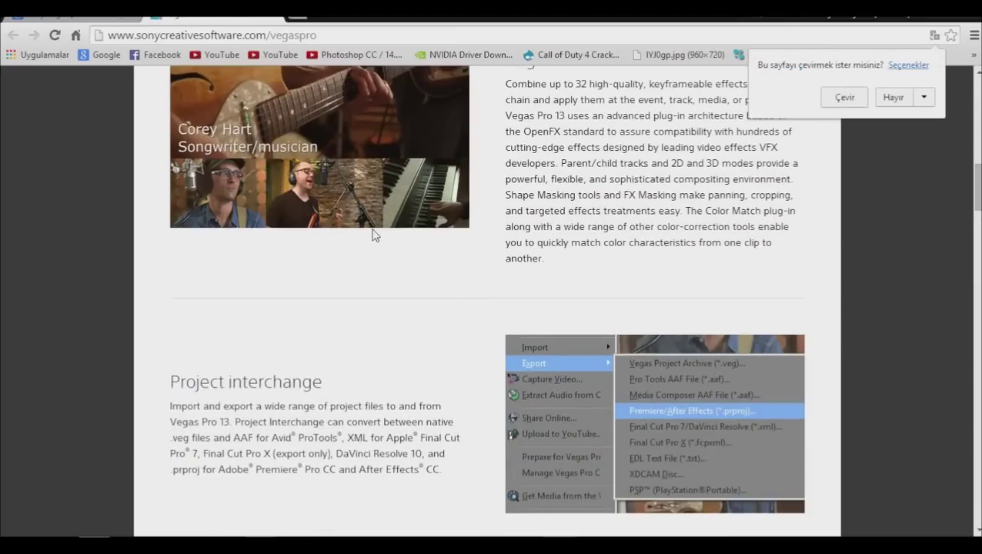
{"action": "scroll", "coordinate": [372, 233], "scroll_direction": "up", "scroll_amount": 12}
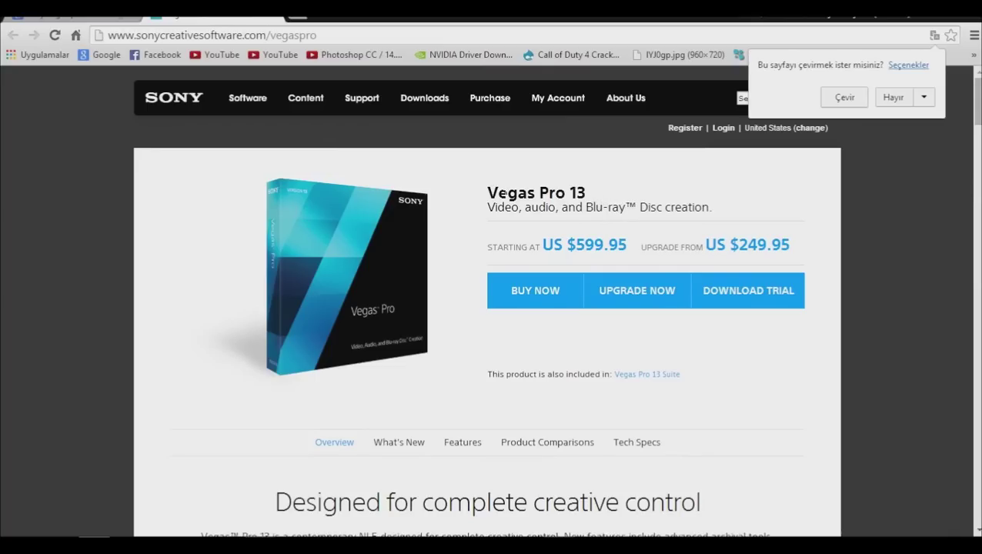
Step: Highlight the Vegas Pro 13 product name and open its trial download page
{"action": "left_click_drag", "start_coordinate": [581, 193], "coordinate": [508, 194]}
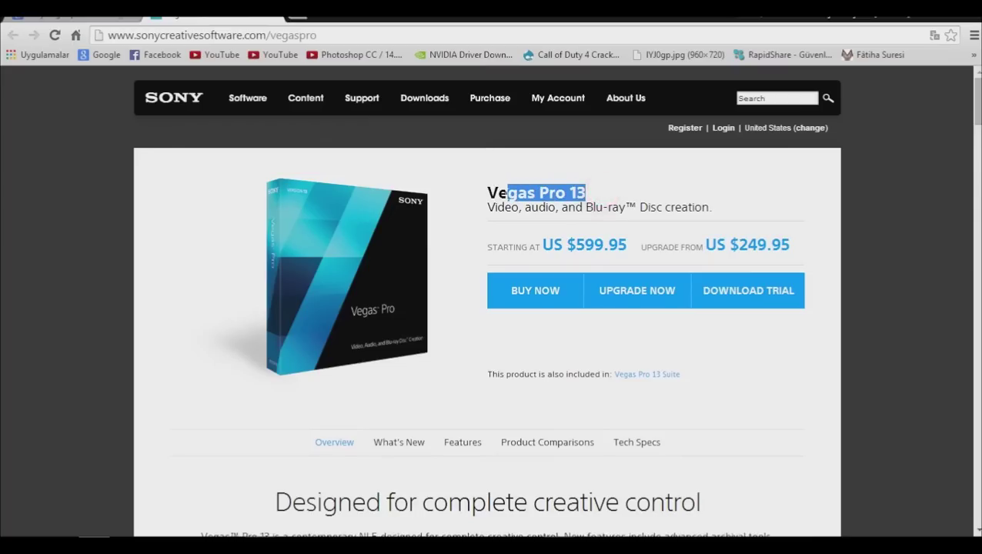
{"action": "left_click", "coordinate": [500, 191]}
{"action": "left_click", "coordinate": [740, 298]}
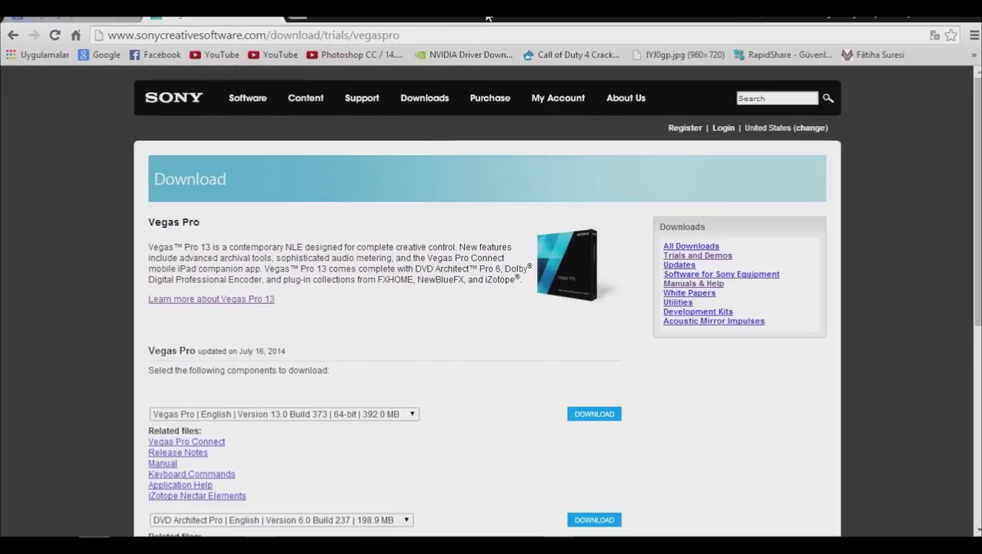
{"action": "left_click_drag", "start_coordinate": [488, 19], "coordinate": [545, 16]}
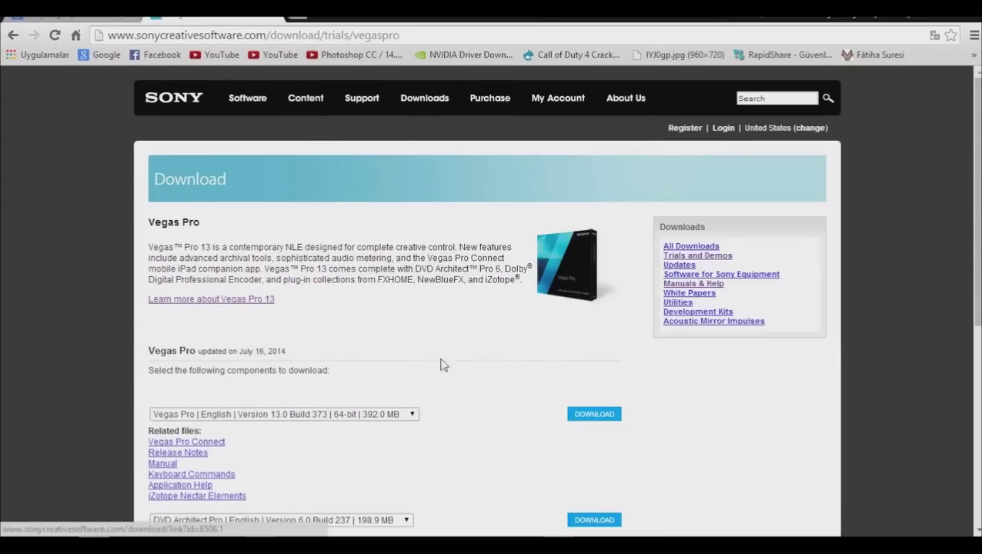
Step: Return to the Google results, search for "sony vegas pro 11" and look through the results
{"action": "key", "text": "alt+Left"}
{"action": "key", "text": "alt+Right"}
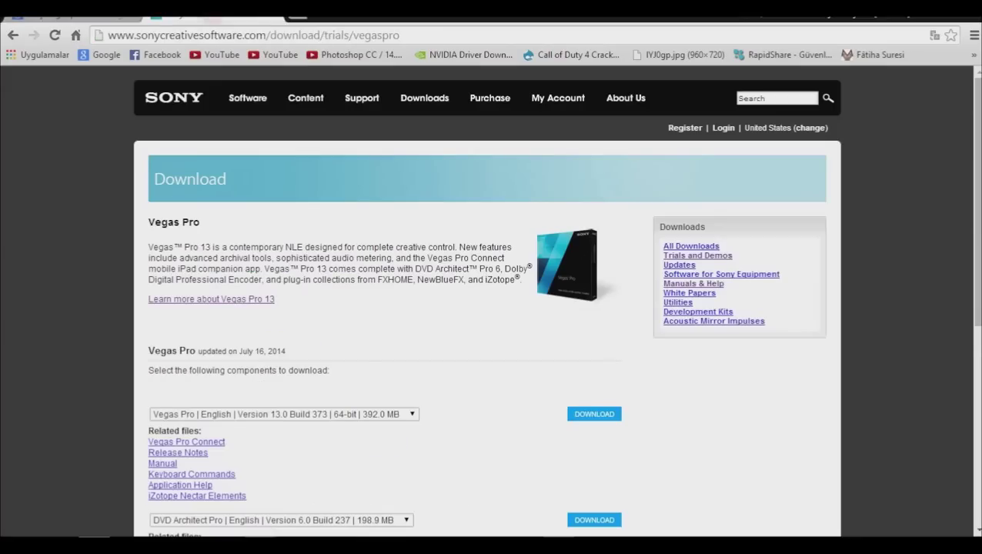
{"action": "key", "text": "alt+Left"}
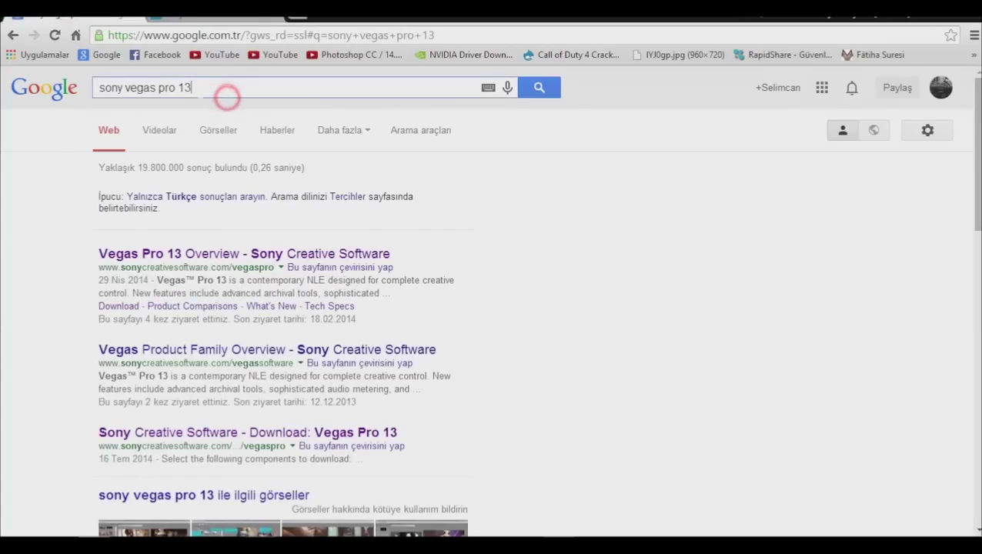
{"action": "left_click_drag", "start_coordinate": [226, 93], "coordinate": [178, 88]}
{"action": "type", "text": "11"}
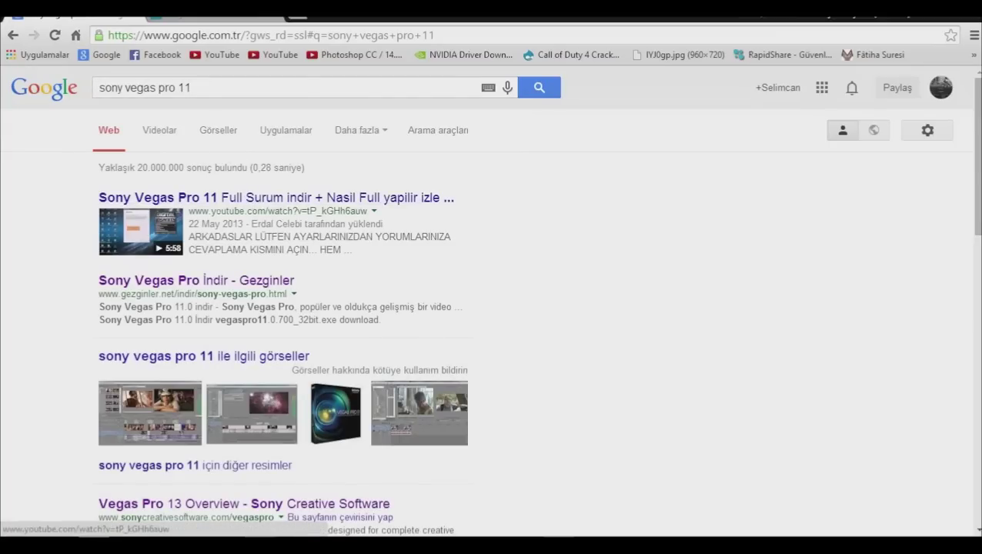
{"action": "scroll", "coordinate": [302, 223], "scroll_direction": "down", "scroll_amount": 5}
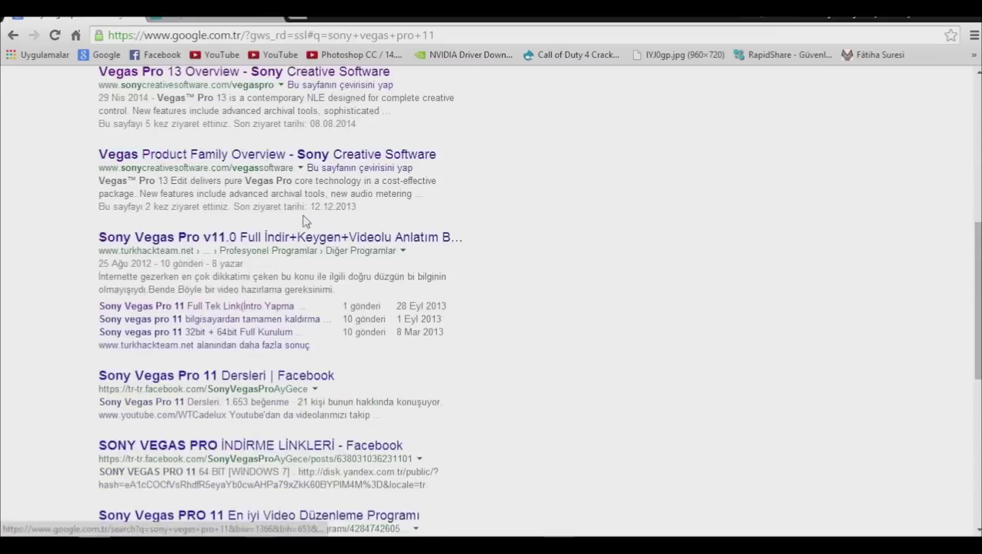
{"action": "scroll", "coordinate": [358, 231], "scroll_direction": "up", "scroll_amount": 3}
{"action": "scroll", "coordinate": [358, 231], "scroll_direction": "up", "scroll_amount": 3}
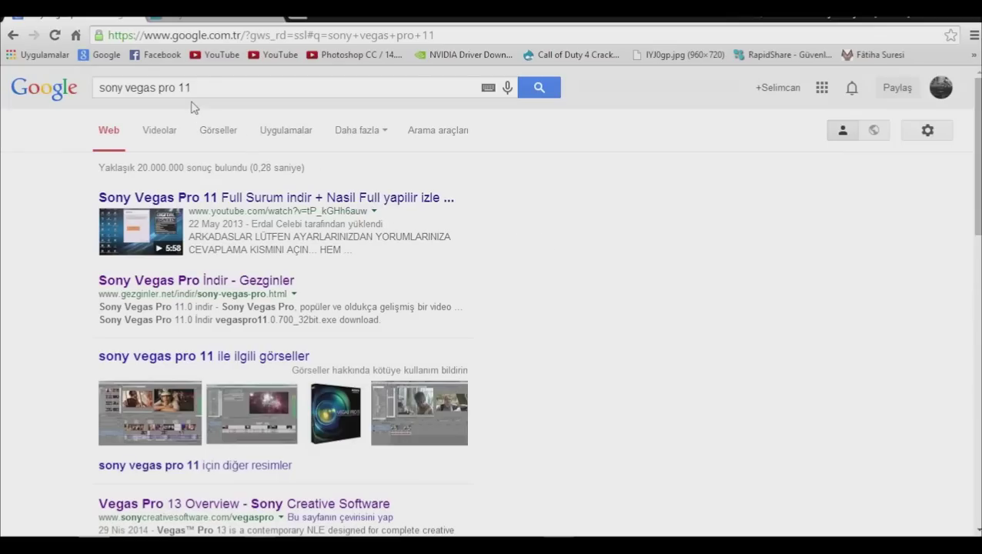
Step: Change the search to "sony vegas pro 10" and look through the results
{"action": "mouse_move", "coordinate": [197, 88]}
{"action": "left_mouse_down"}
{"action": "mouse_move", "coordinate": [160, 88]}
{"action": "mouse_move", "coordinate": [179, 87]}
{"action": "left_mouse_up"}
{"action": "type", "text": "10"}
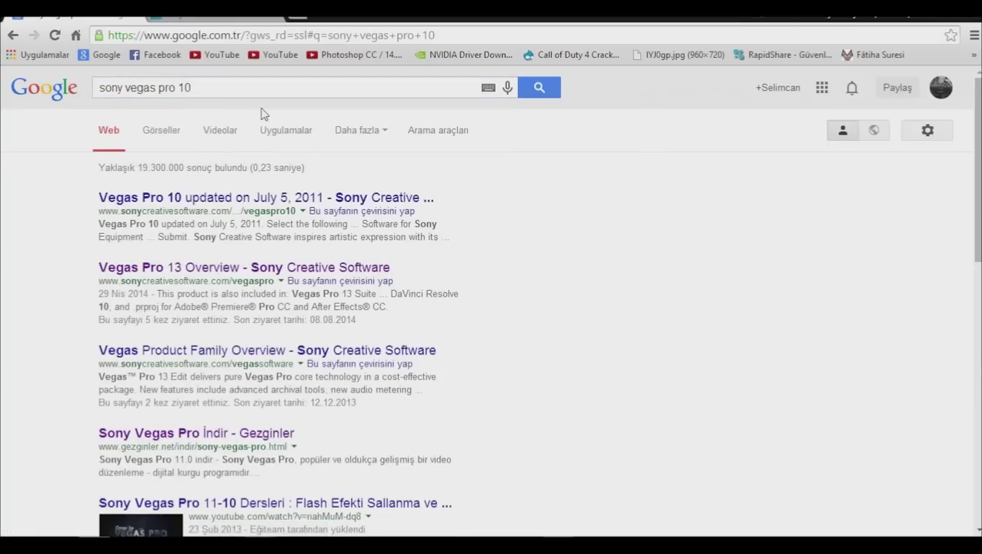
{"action": "scroll", "coordinate": [406, 273], "scroll_direction": "down", "scroll_amount": 6}
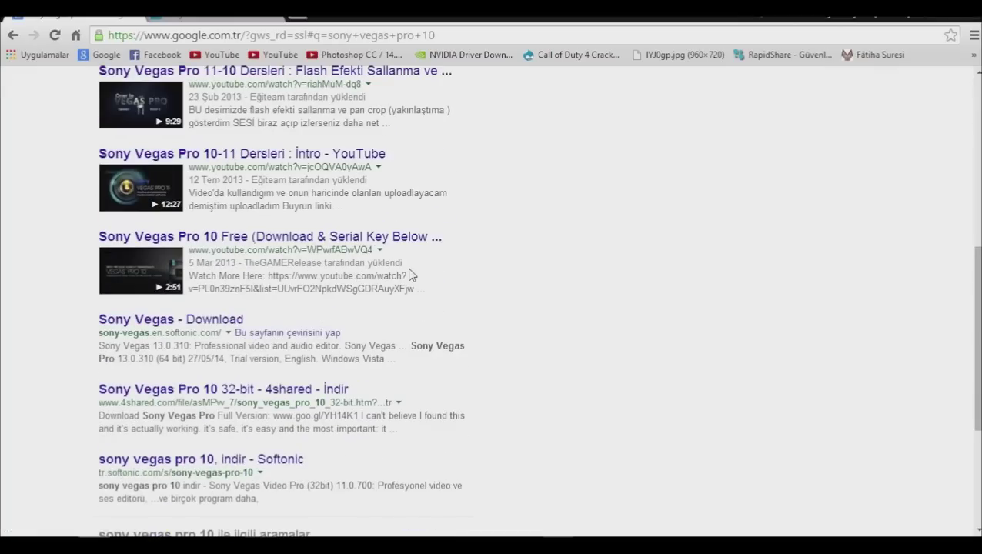
{"action": "scroll", "coordinate": [385, 283], "scroll_direction": "up", "scroll_amount": 1}
{"action": "scroll", "coordinate": [431, 343], "scroll_direction": "up", "scroll_amount": 5}
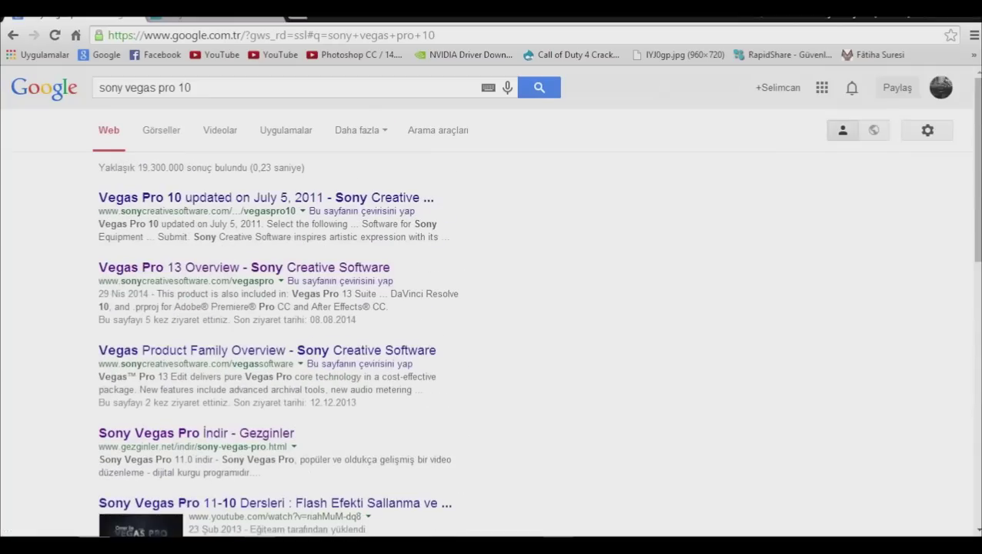
Step: Change the Google search back to "sony vegas pro 13"
{"action": "double_click", "coordinate": [271, 87]}
{"action": "type", "text": "13"}
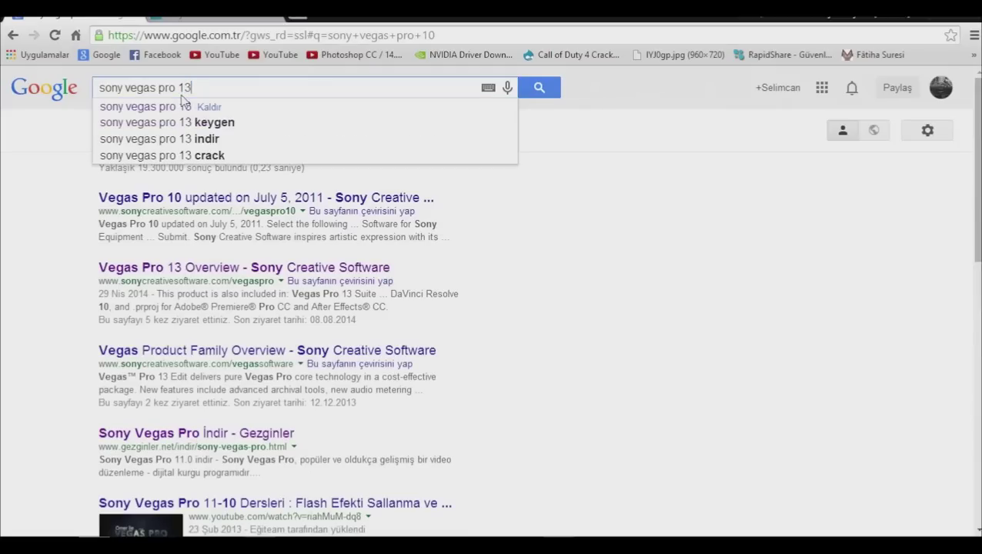
{"action": "key", "text": "Return"}
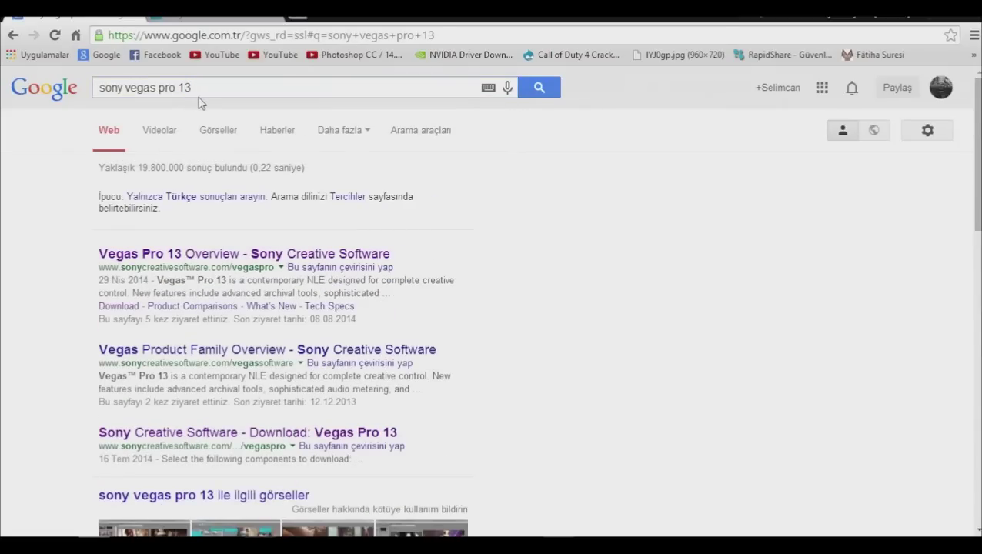
Step: Extend the search to "sony vegas pro 13 full" and look through the results
{"action": "double_click", "coordinate": [206, 90]}
{"action": "type", "text": "13"}
{"action": "key", "text": "ctrl+shift+Left"}
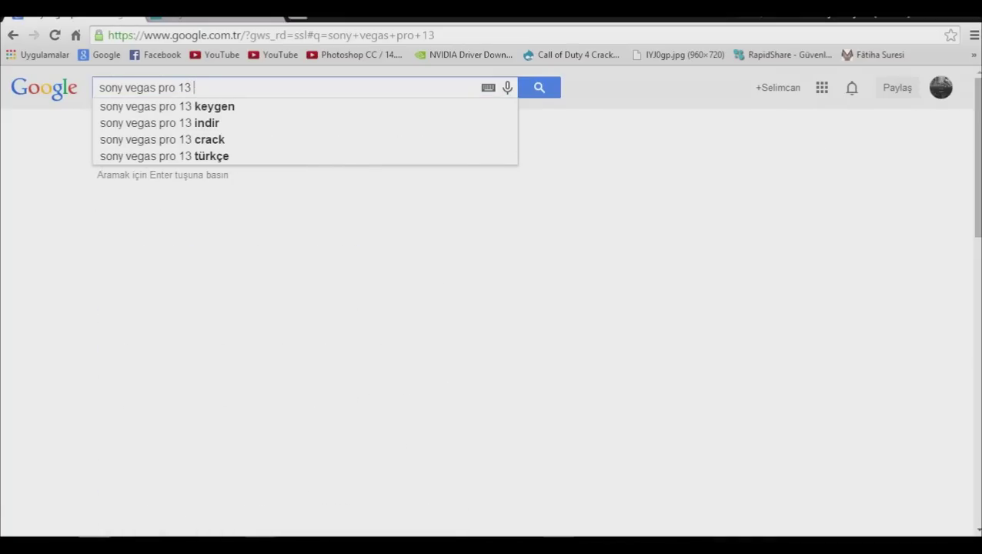
{"action": "type", "text": "ful"}
{"action": "key", "text": "Return"}
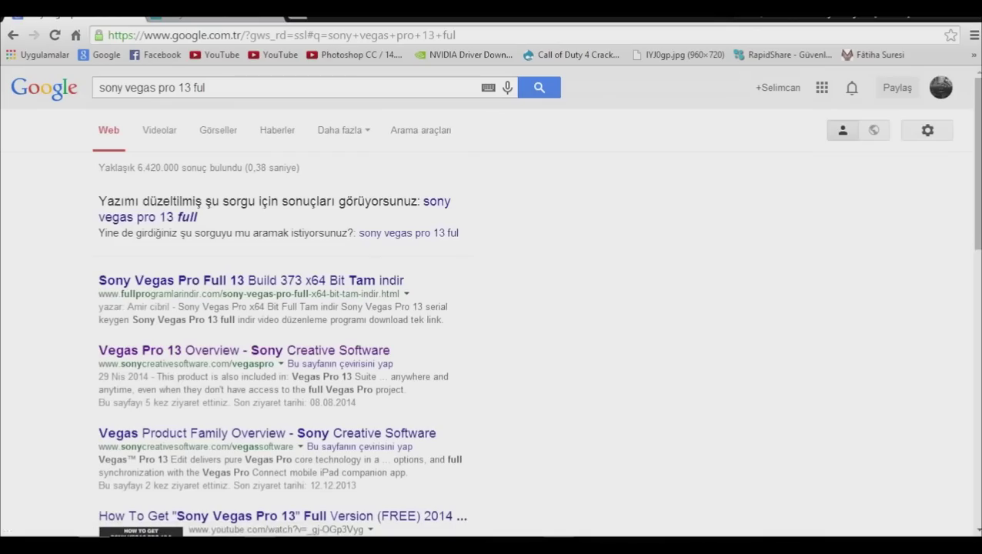
{"action": "left_click", "coordinate": [246, 87]}
{"action": "type", "text": "l"}
{"action": "key", "text": "Return"}
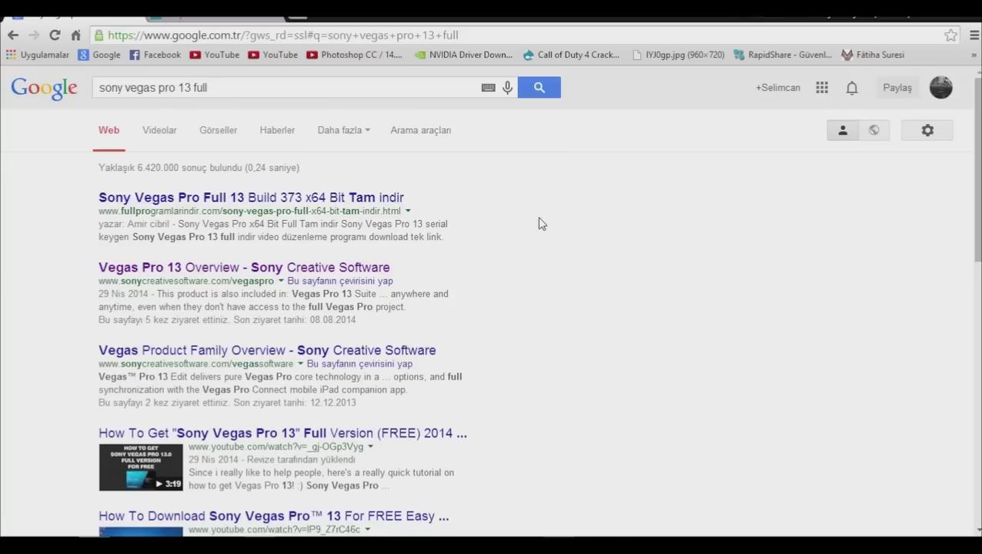
{"action": "scroll", "coordinate": [479, 210], "scroll_direction": "down", "scroll_amount": 5}
{"action": "scroll", "coordinate": [479, 210], "scroll_direction": "up", "scroll_amount": 5}
Step: Change the Google search to "sony vegas pro 12 full"
{"action": "left_click_drag", "start_coordinate": [252, 88], "coordinate": [178, 88]}
{"action": "type", "text": "12"}
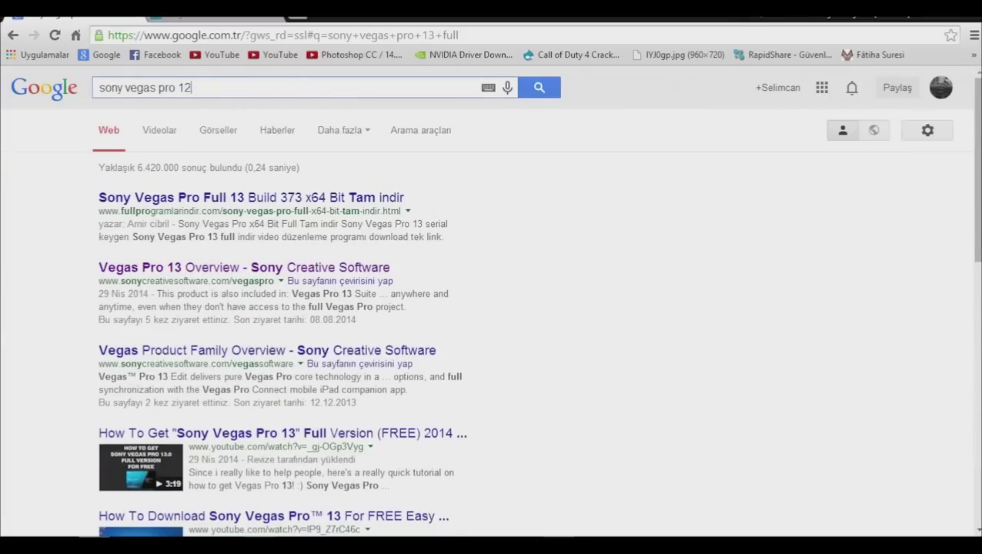
{"action": "type", "text": " full"}
{"action": "key", "text": "Return"}
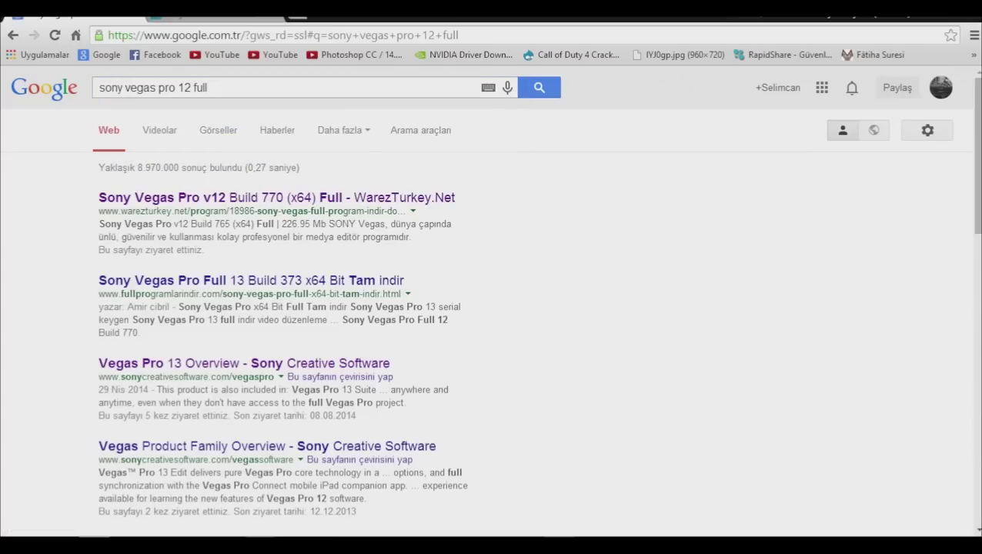
Step: Change the search to "sony vegas pro 9 full" and look through the results
{"action": "left_click_drag", "start_coordinate": [168, 88], "coordinate": [218, 88]}
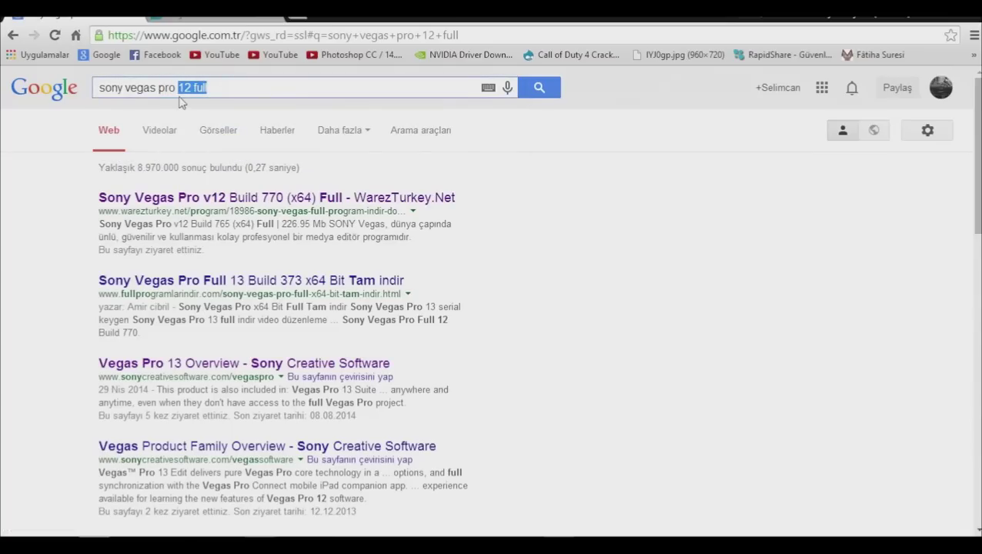
{"action": "type", "text": "o 9 full"}
{"action": "key", "text": "Return"}
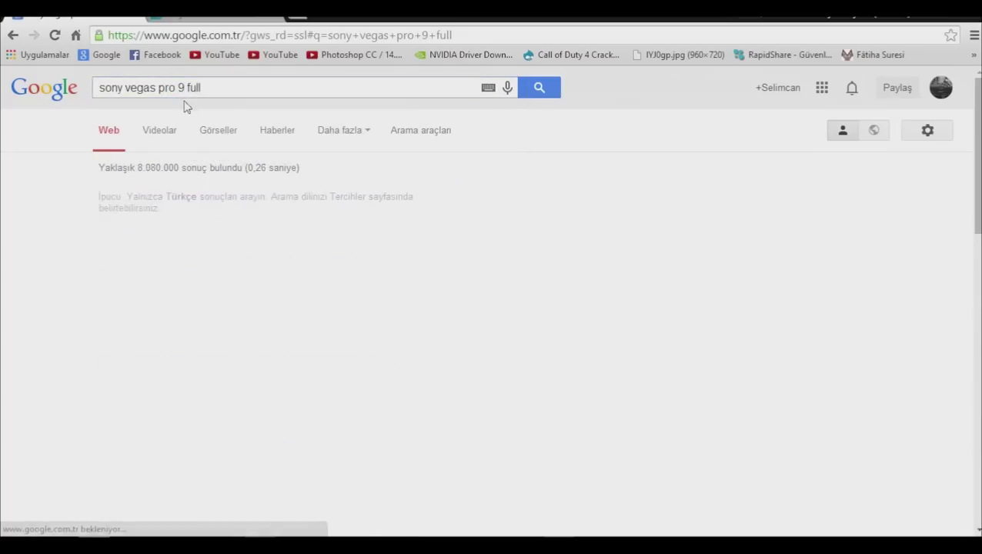
{"action": "scroll", "coordinate": [246, 236], "scroll_direction": "down", "scroll_amount": 3}
{"action": "scroll", "coordinate": [269, 224], "scroll_direction": "up", "scroll_amount": 3}
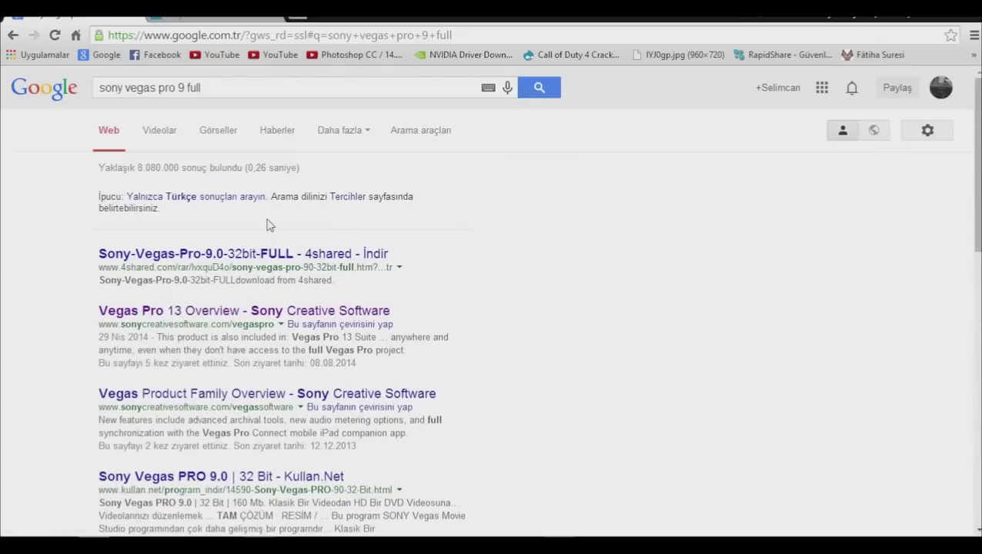
Step: Change the Google search to "sony vegas pro 12" and look through the results
{"action": "left_click_drag", "start_coordinate": [230, 88], "coordinate": [178, 87]}
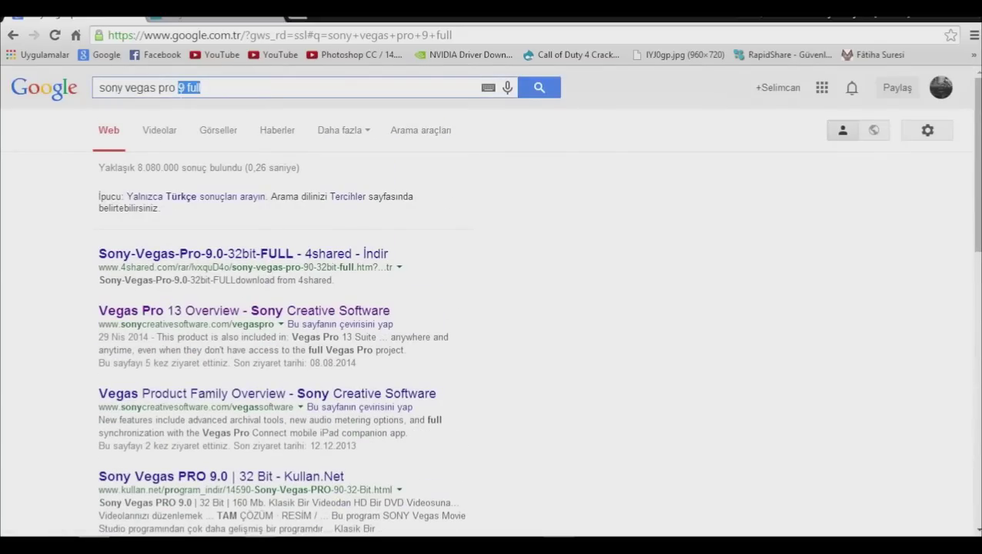
{"action": "key", "text": "BackSpace"}
{"action": "type", "text": "12"}
{"action": "key", "text": "Return"}
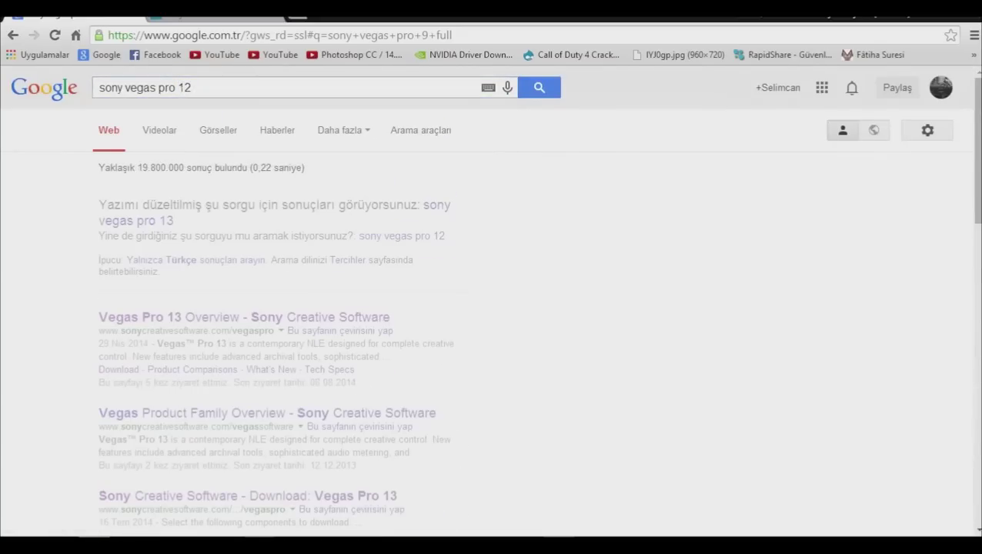
{"action": "scroll", "coordinate": [258, 273], "scroll_direction": "down", "scroll_amount": 7}
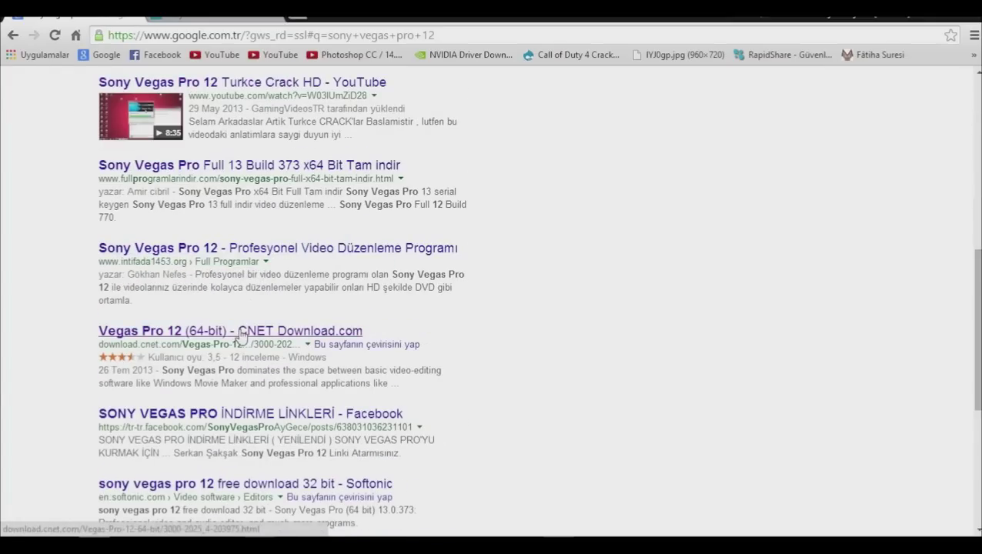
Step: Open the CNET Download.com result for Vegas Pro 12 (64-bit) in a separate tab and look over its download page
{"action": "middle_click", "coordinate": [166, 332]}
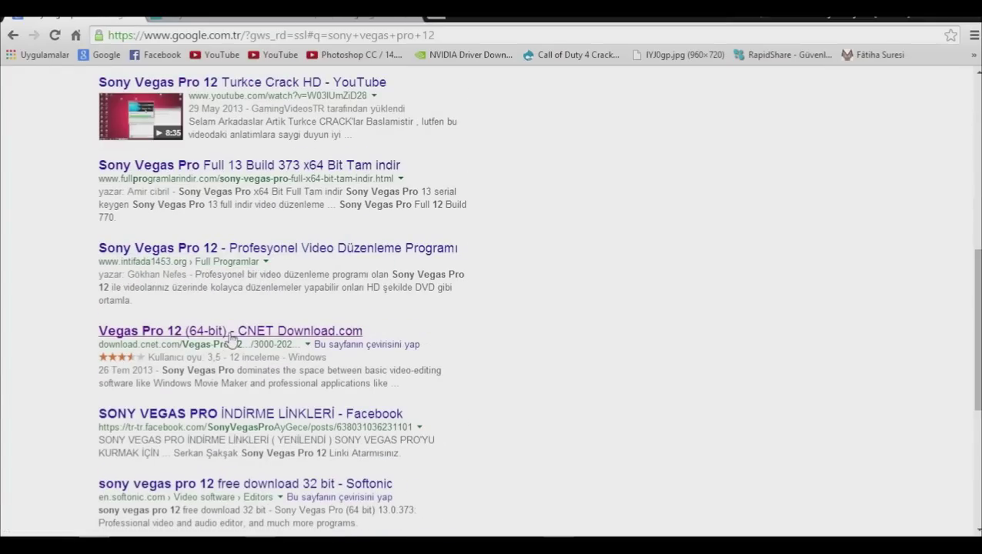
{"action": "scroll", "coordinate": [231, 339], "scroll_direction": "up", "scroll_amount": 7}
{"action": "left_click", "coordinate": [342, 18]}
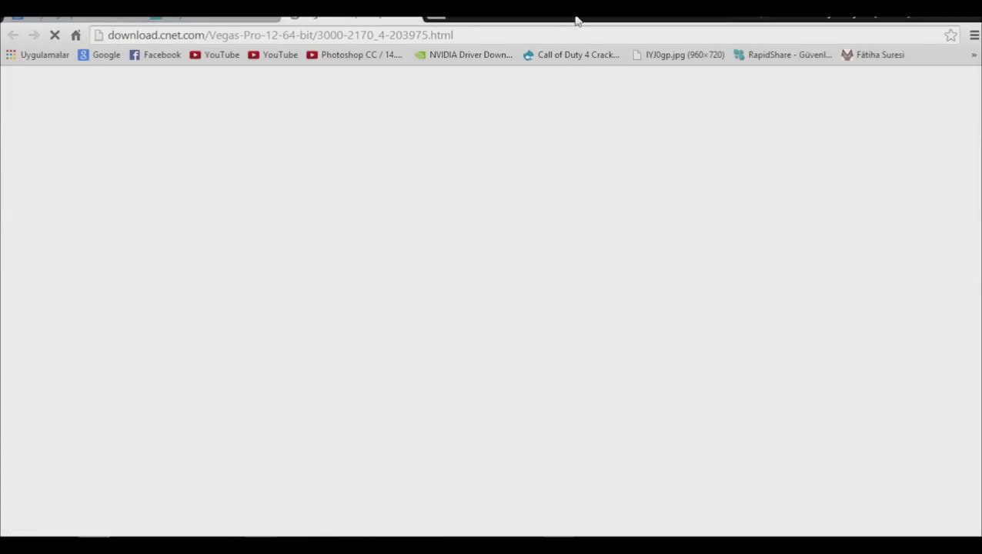
{"action": "double_click", "coordinate": [576, 20]}
{"action": "double_click", "coordinate": [576, 22]}
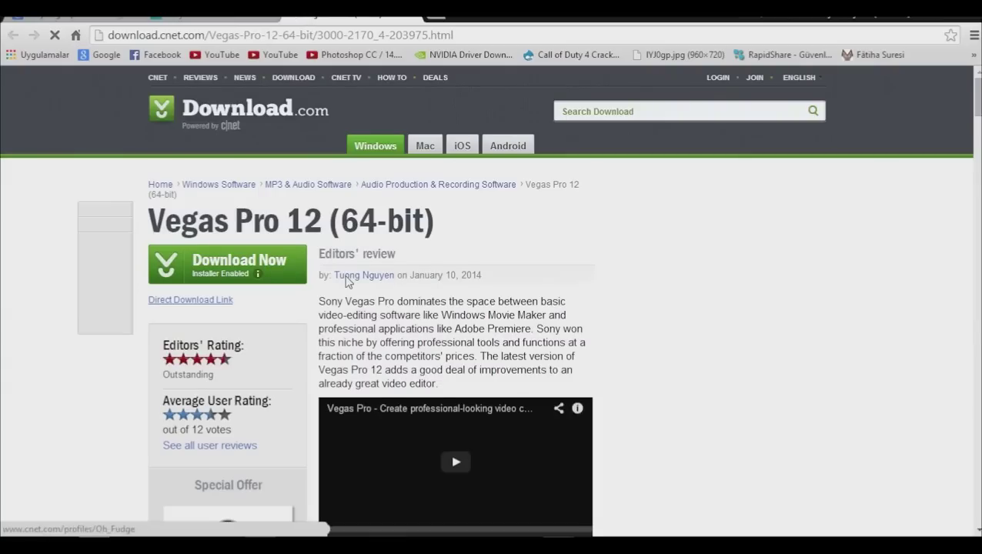
{"action": "scroll", "coordinate": [377, 339], "scroll_direction": "down", "scroll_amount": 4}
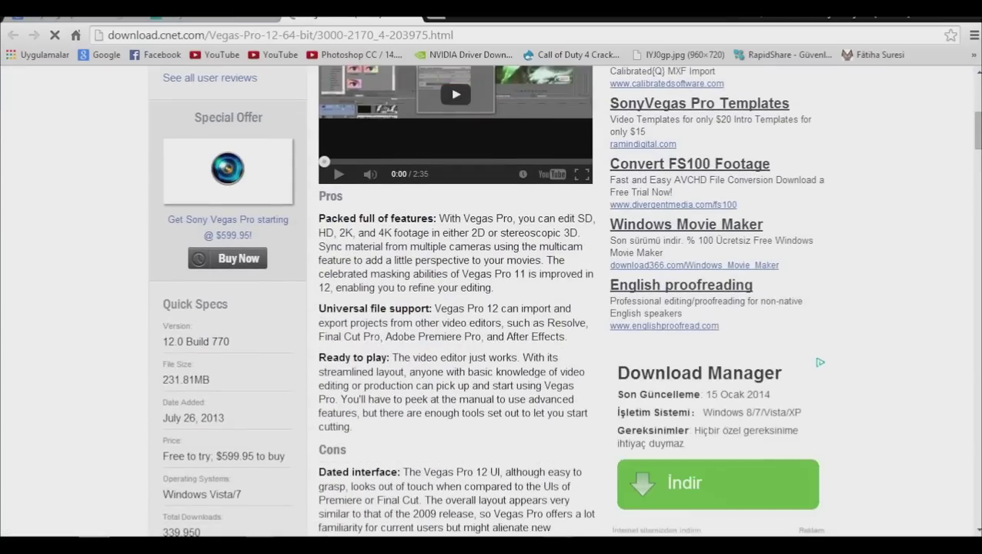
{"action": "scroll", "coordinate": [476, 306], "scroll_direction": "up", "scroll_amount": 1}
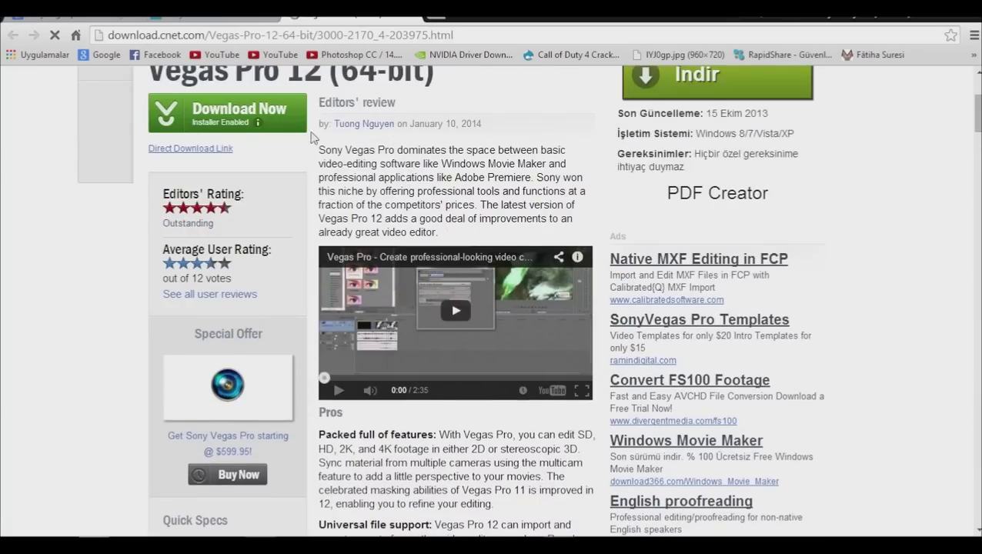
{"action": "scroll", "coordinate": [316, 159], "scroll_direction": "up", "scroll_amount": 3}
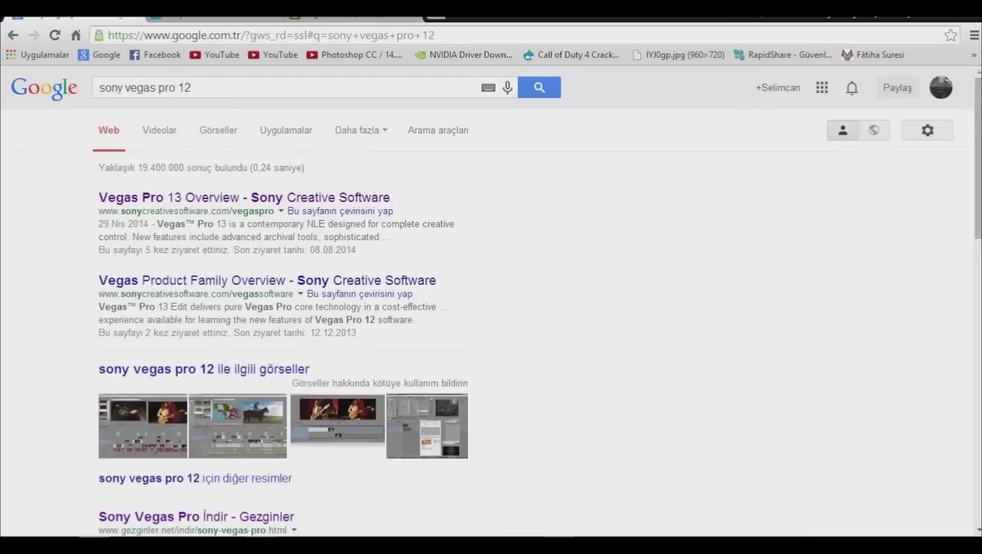
Step: Look through the Google results for "sony vegas pro 12" again
{"action": "scroll", "coordinate": [491, 300], "scroll_direction": "down", "scroll_amount": 5}
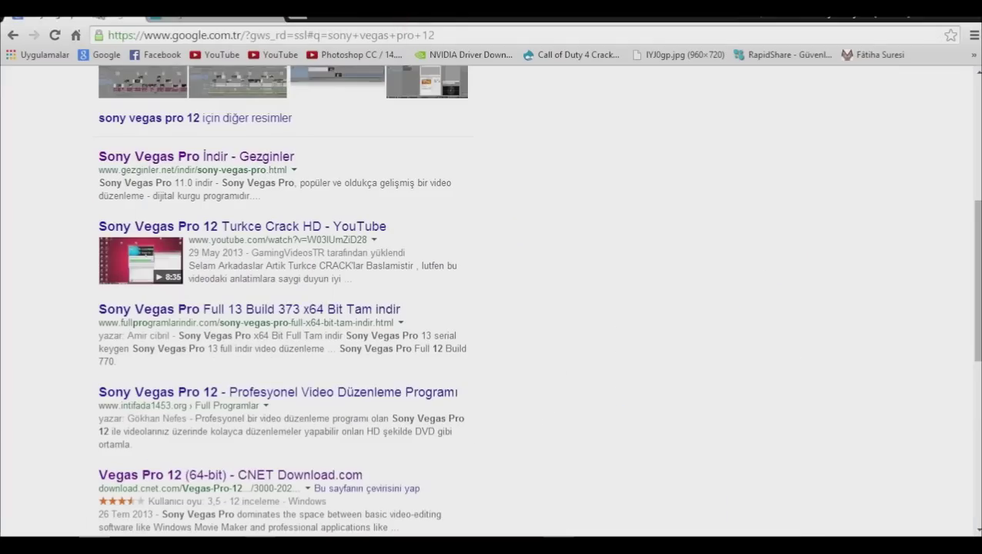
{"action": "scroll", "coordinate": [257, 239], "scroll_direction": "up", "scroll_amount": 4}
{"action": "scroll", "coordinate": [238, 151], "scroll_direction": "up", "scroll_amount": 1}
Step: Go to YouTube, search for "sony vegas pro 12 full" and look through the videos found
{"action": "left_click", "coordinate": [215, 54]}
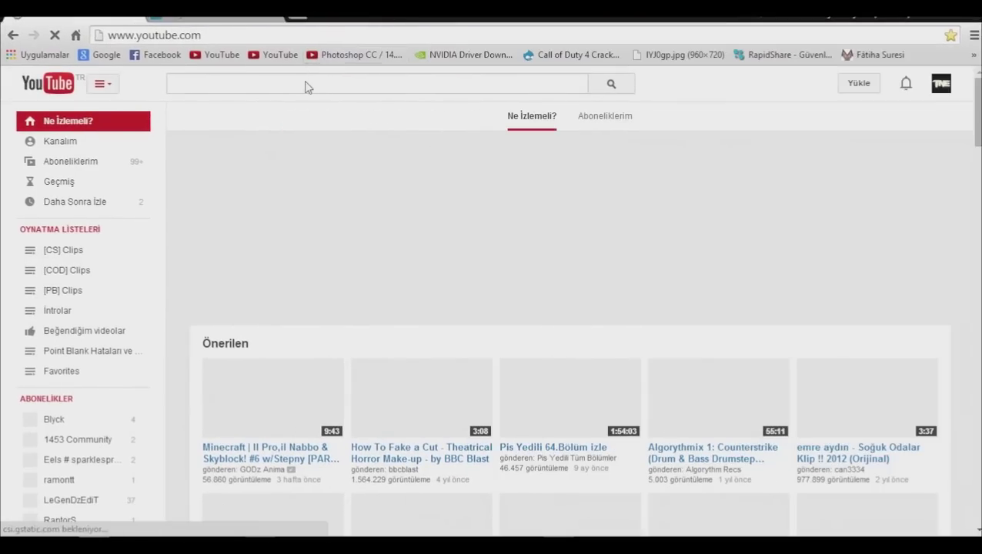
{"action": "left_click", "coordinate": [304, 84]}
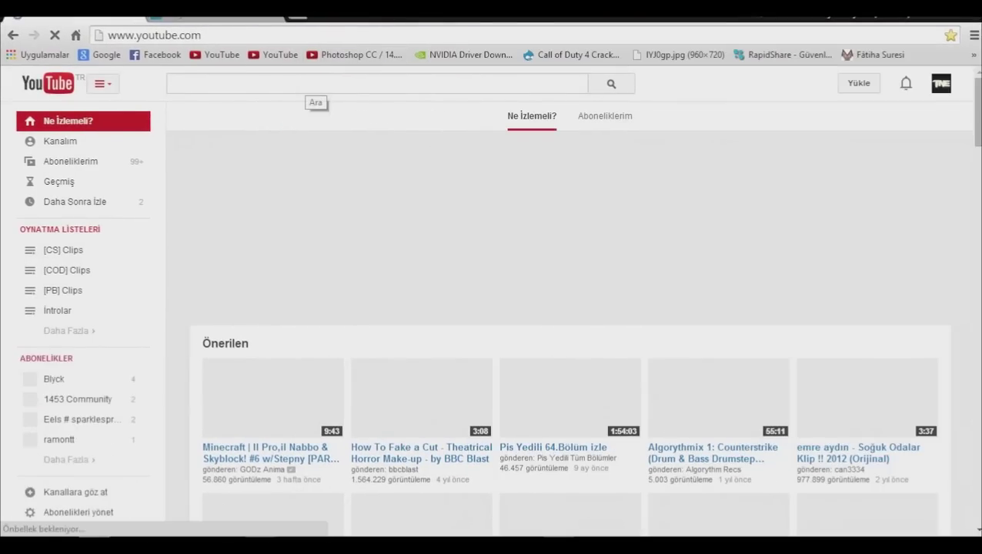
{"action": "left_click", "coordinate": [306, 87]}
{"action": "type", "text": "sony ve"}
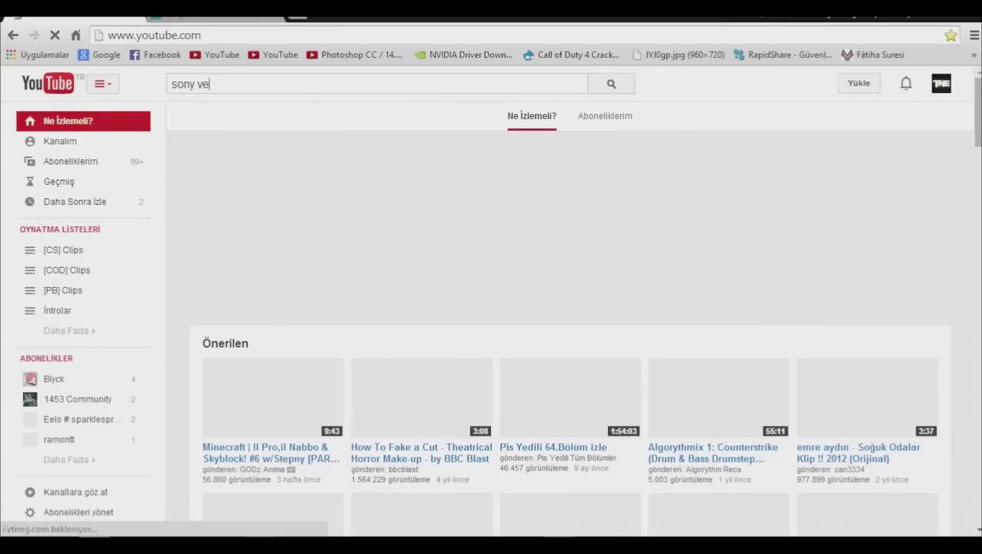
{"action": "type", "text": "gas pro "}
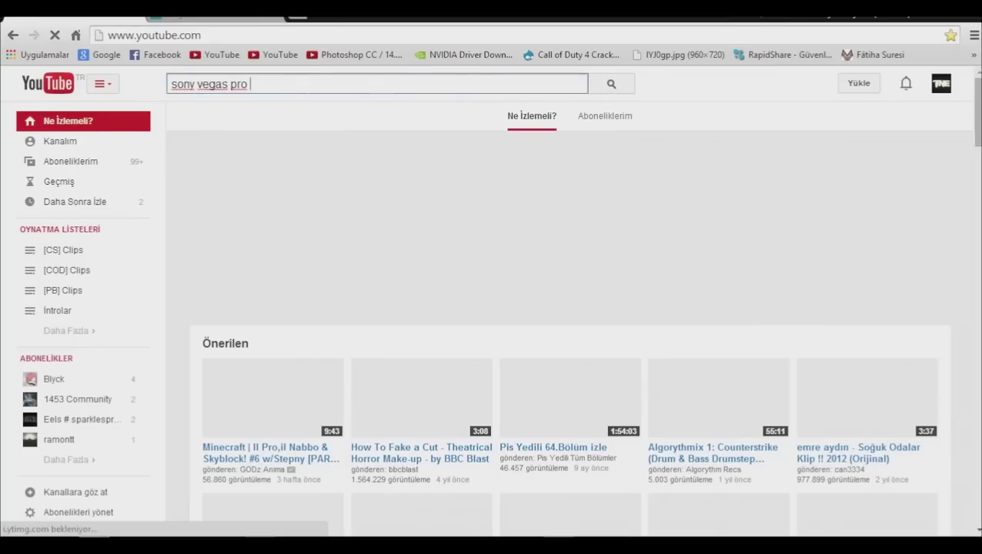
{"action": "type", "text": "12 ful"}
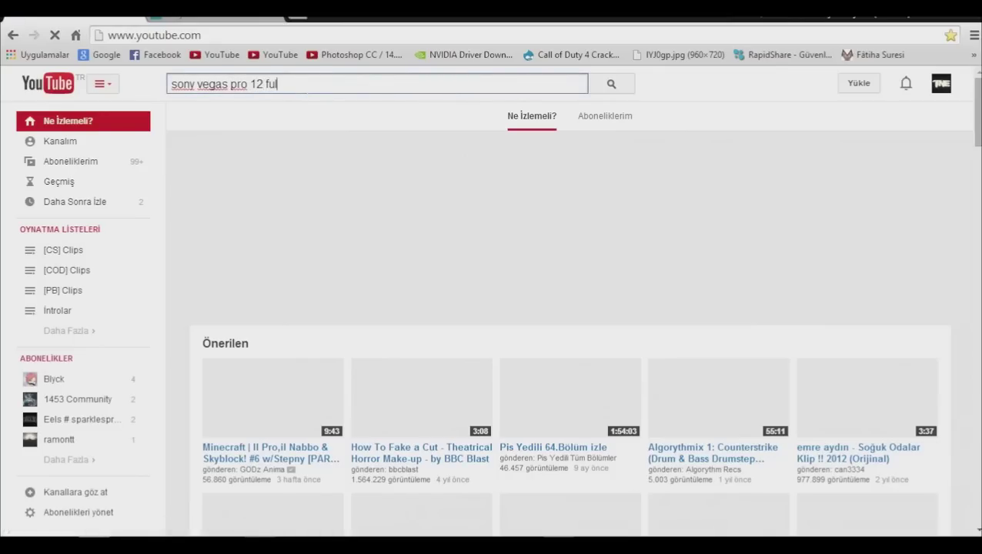
{"action": "type", "text": "l"}
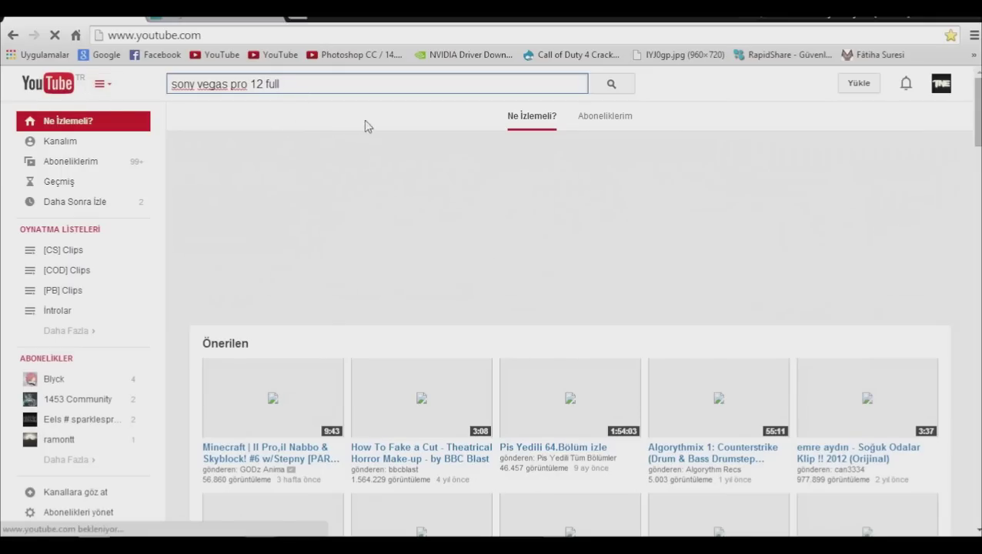
{"action": "key", "text": "Return"}
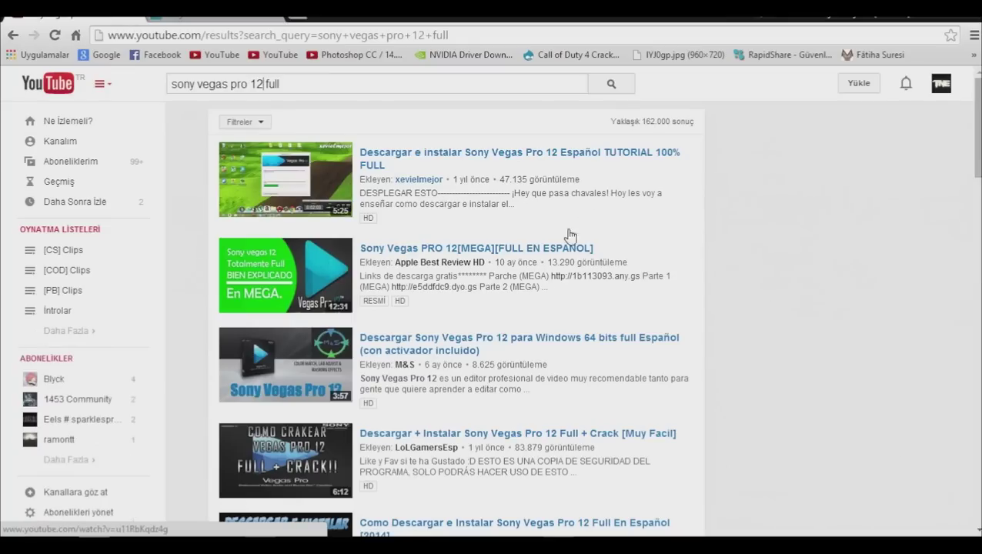
{"action": "scroll", "coordinate": [508, 304], "scroll_direction": "down", "scroll_amount": 3}
{"action": "scroll", "coordinate": [415, 266], "scroll_direction": "up", "scroll_amount": 3}
Step: Change the YouTube search to "sony vegas pro 12 portable"
{"action": "double_click", "coordinate": [291, 83]}
{"action": "type", "text": "p"}
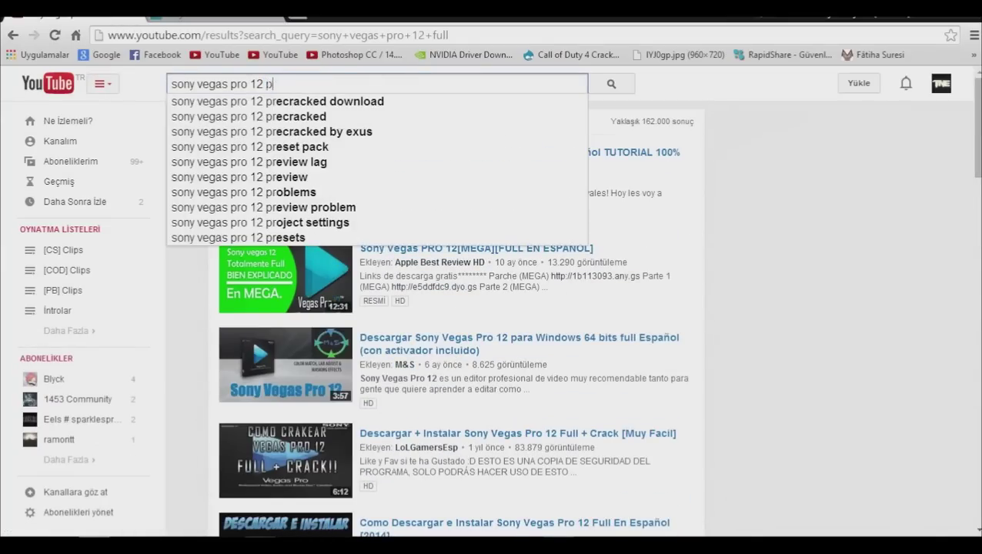
{"action": "type", "text": "ortable"}
{"action": "key", "text": "Return"}
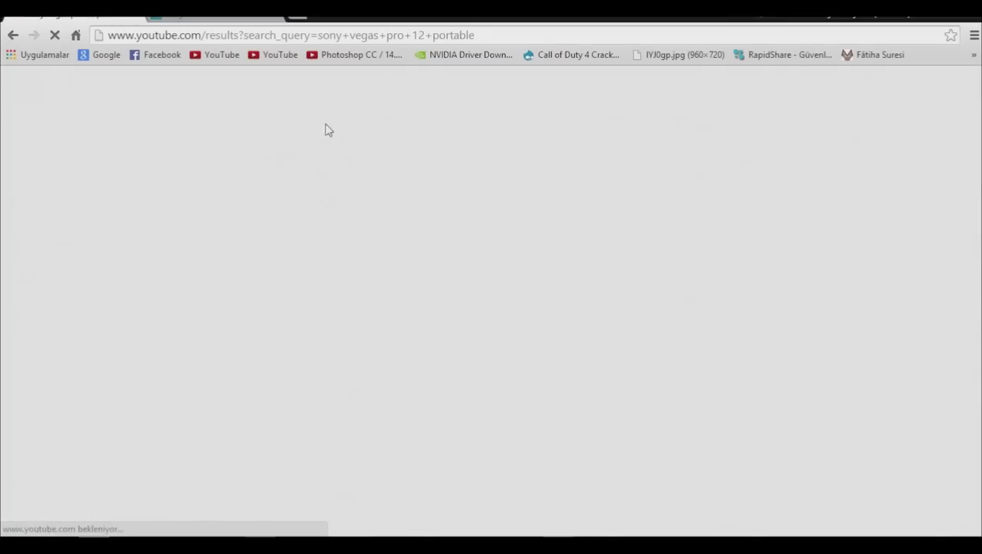
Step: Change the version number in the YouTube search so it reads "sony vegas pro 10 portable"
{"action": "double_click", "coordinate": [260, 83]}
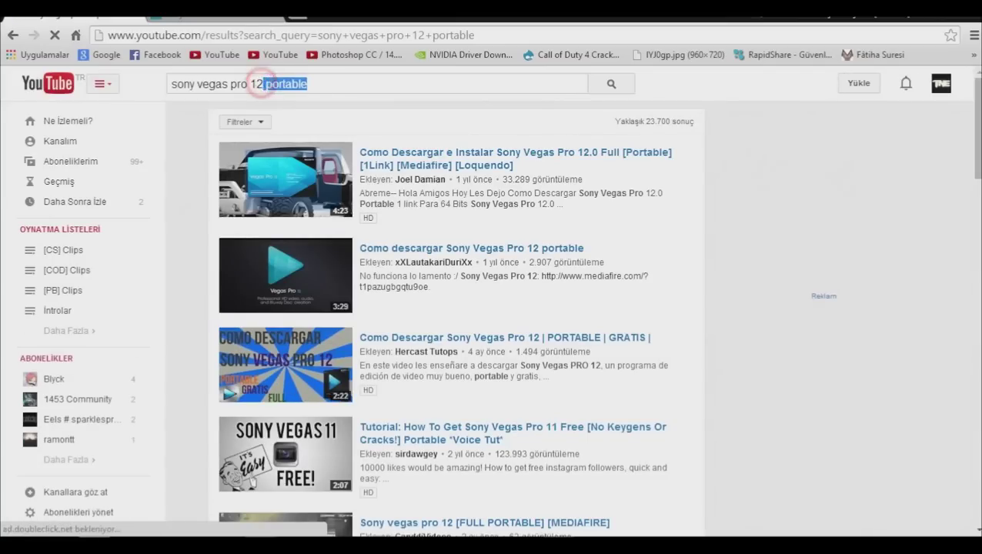
{"action": "left_click", "coordinate": [257, 83]}
{"action": "key", "text": "BackSpace"}
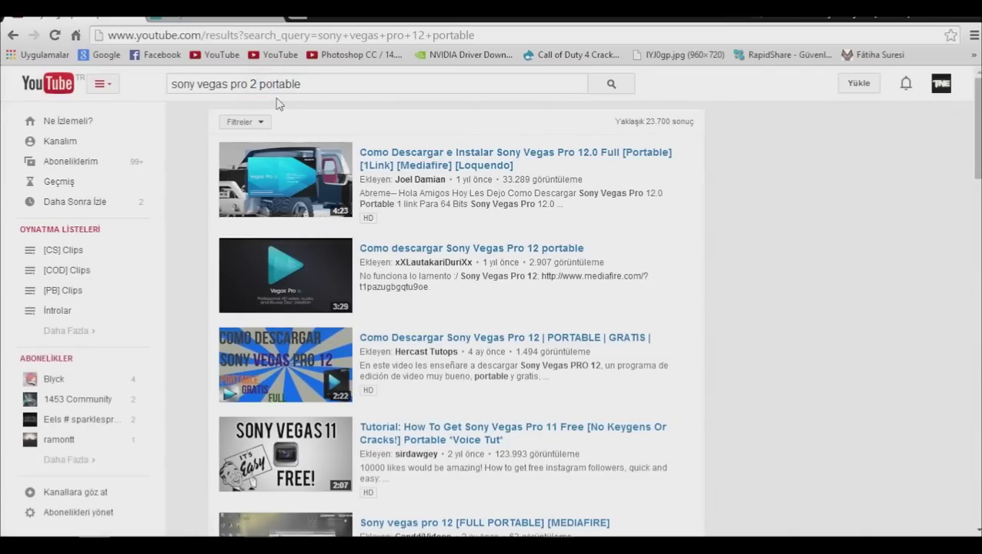
{"action": "key", "text": "Delete"}
{"action": "type", "text": "10"}
{"action": "key", "text": "Return"}
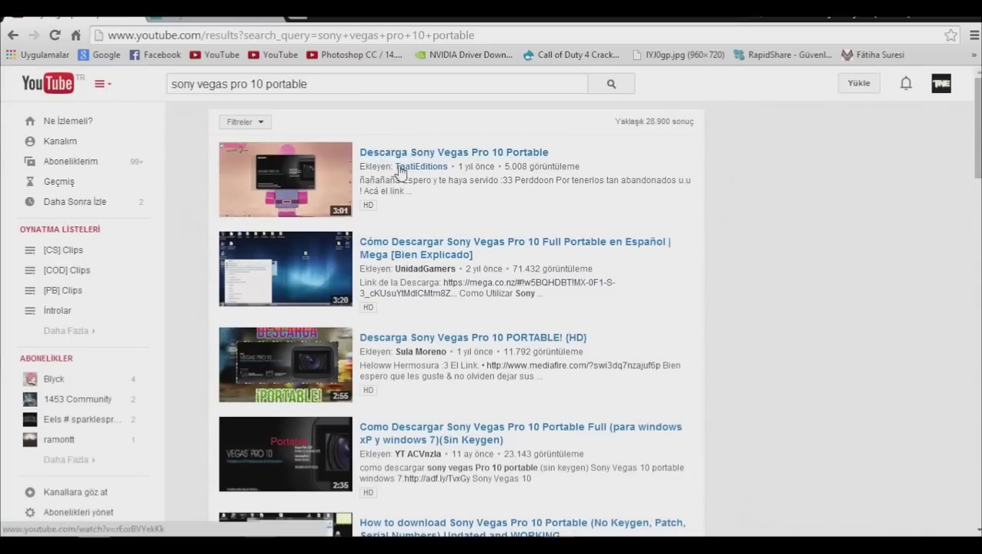
Step: Look through the YouTube results for the portable version of Sony Vegas Pro 10, down to the end of the page
{"action": "scroll", "coordinate": [620, 277], "scroll_direction": "down", "scroll_amount": 5}
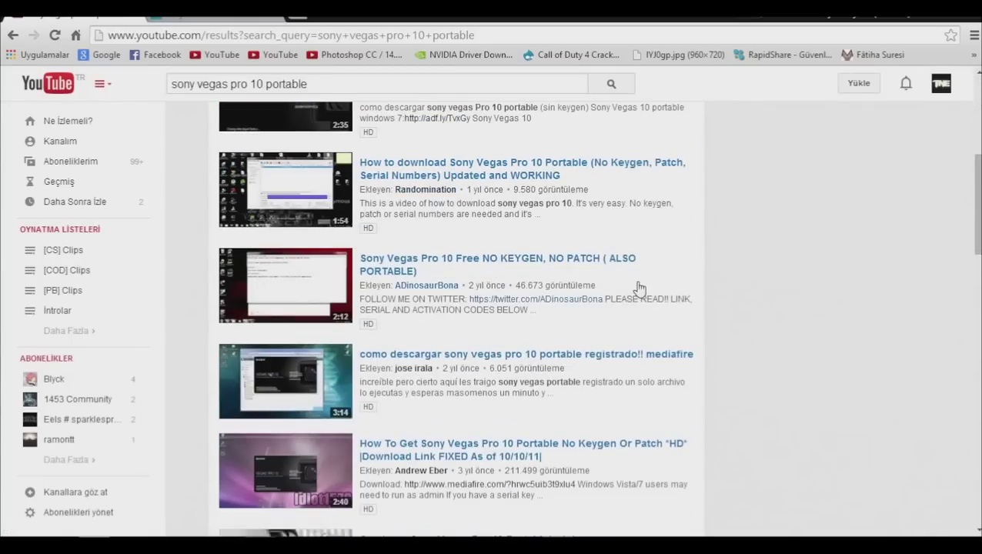
{"action": "scroll", "coordinate": [651, 282], "scroll_direction": "down", "scroll_amount": 5}
{"action": "scroll", "coordinate": [651, 282], "scroll_direction": "up", "scroll_amount": 6}
{"action": "scroll", "coordinate": [651, 282], "scroll_direction": "down", "scroll_amount": 10}
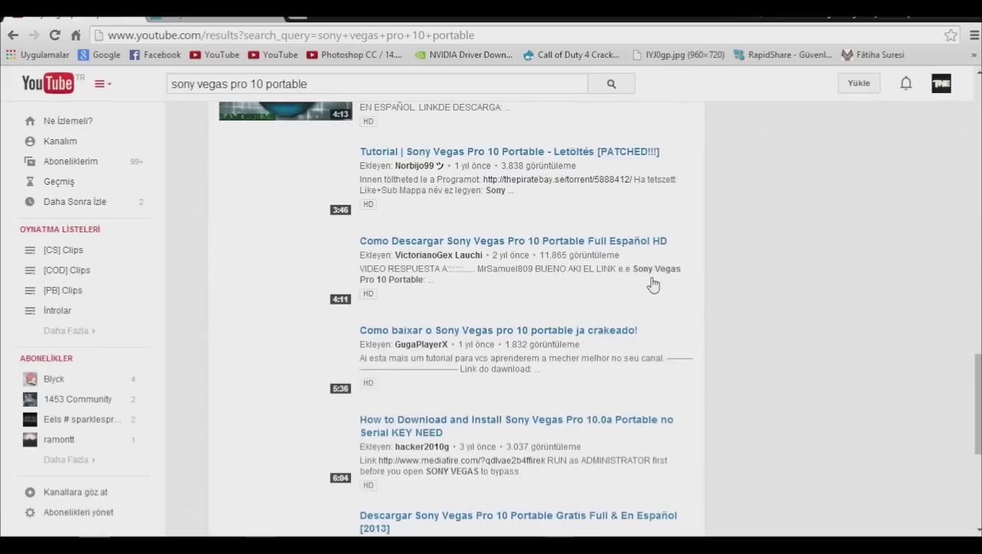
{"action": "scroll", "coordinate": [651, 283], "scroll_direction": "down", "scroll_amount": 5}
{"action": "scroll", "coordinate": [651, 283], "scroll_direction": "up", "scroll_amount": 6}
{"action": "scroll", "coordinate": [651, 282], "scroll_direction": "down", "scroll_amount": 6}
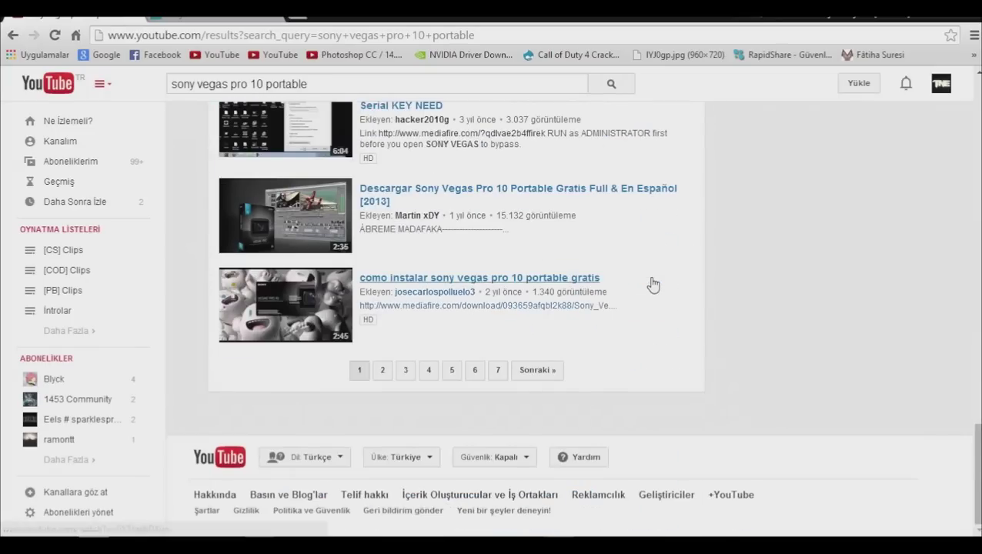
{"action": "scroll", "coordinate": [651, 284], "scroll_direction": "up", "scroll_amount": 15}
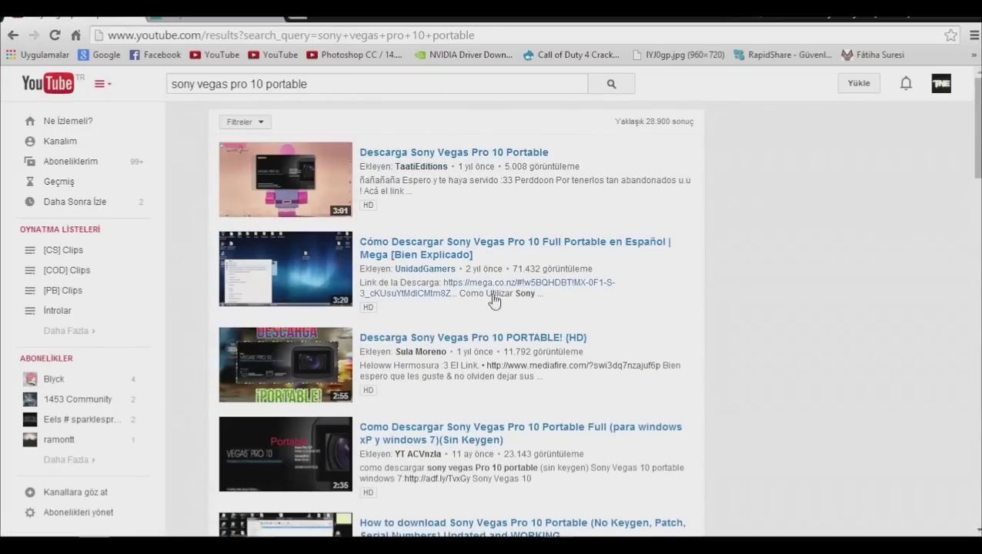
{"action": "scroll", "coordinate": [443, 287], "scroll_direction": "down", "scroll_amount": 3}
{"action": "scroll", "coordinate": [443, 285], "scroll_direction": "up", "scroll_amount": 3}
{"action": "scroll", "coordinate": [444, 286], "scroll_direction": "down", "scroll_amount": 3}
{"action": "scroll", "coordinate": [446, 283], "scroll_direction": "up", "scroll_amount": 3}
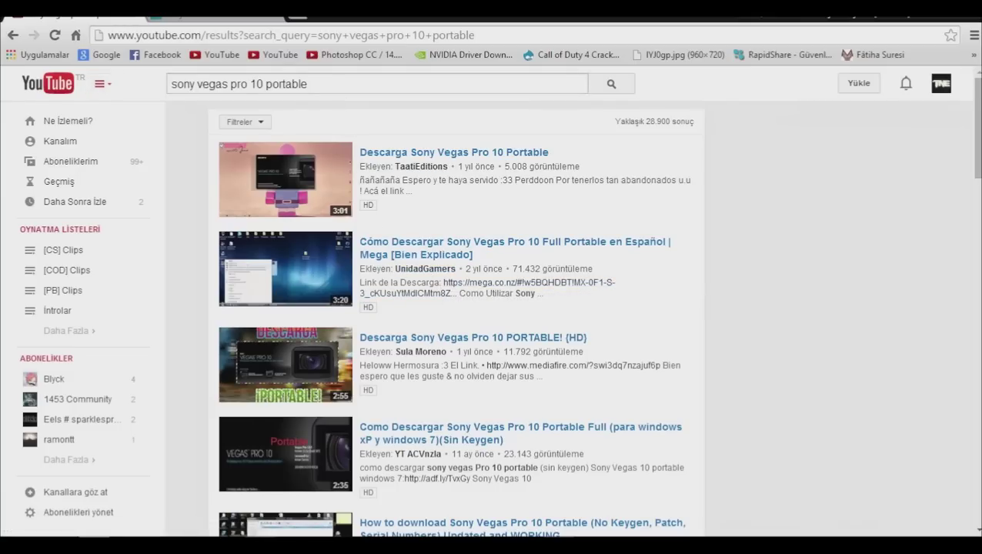
Step: Go back to Google and search for "sony vegas pro avi codec"
{"action": "left_click", "coordinate": [110, 53]}
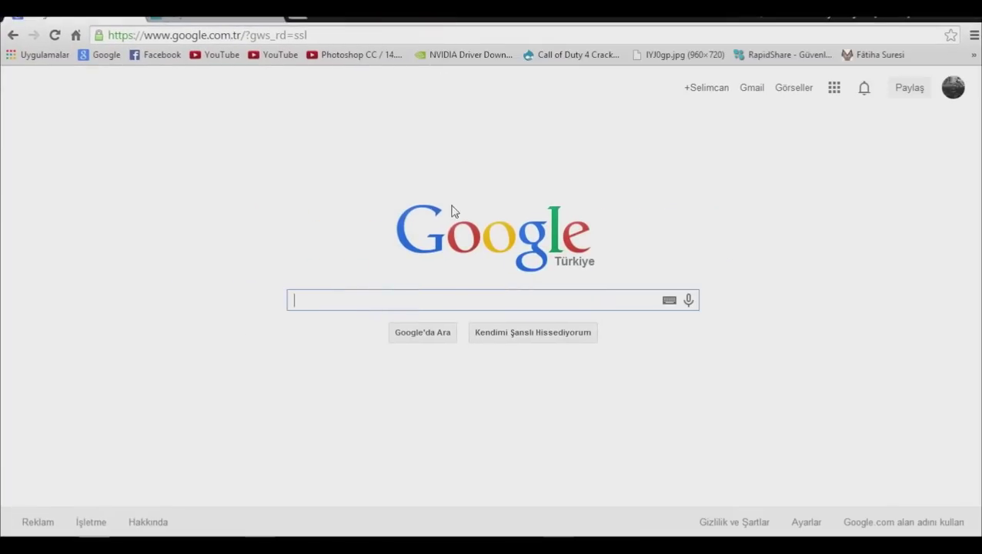
{"action": "left_click", "coordinate": [400, 301]}
{"action": "type", "text": "sony vegas"}
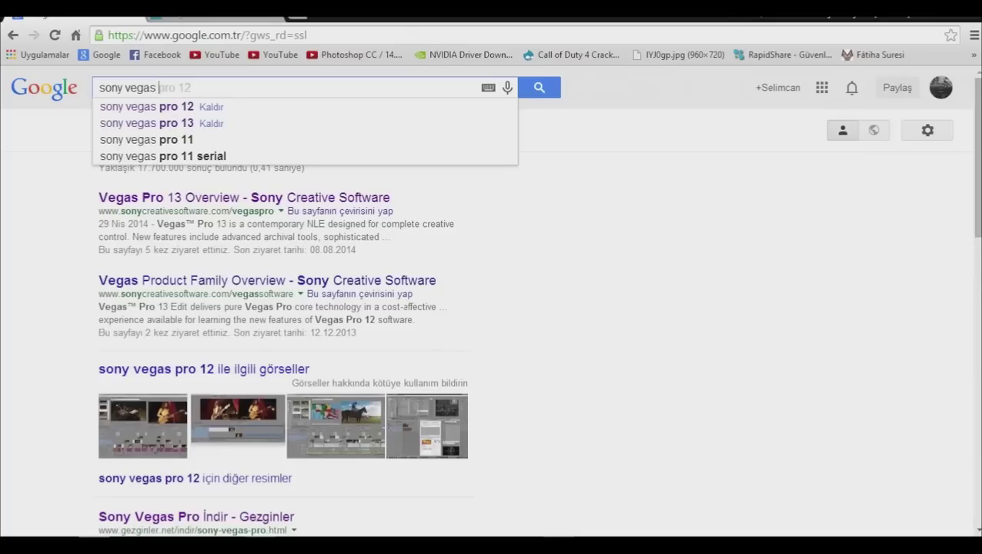
{"action": "type", "text": " pro 1"}
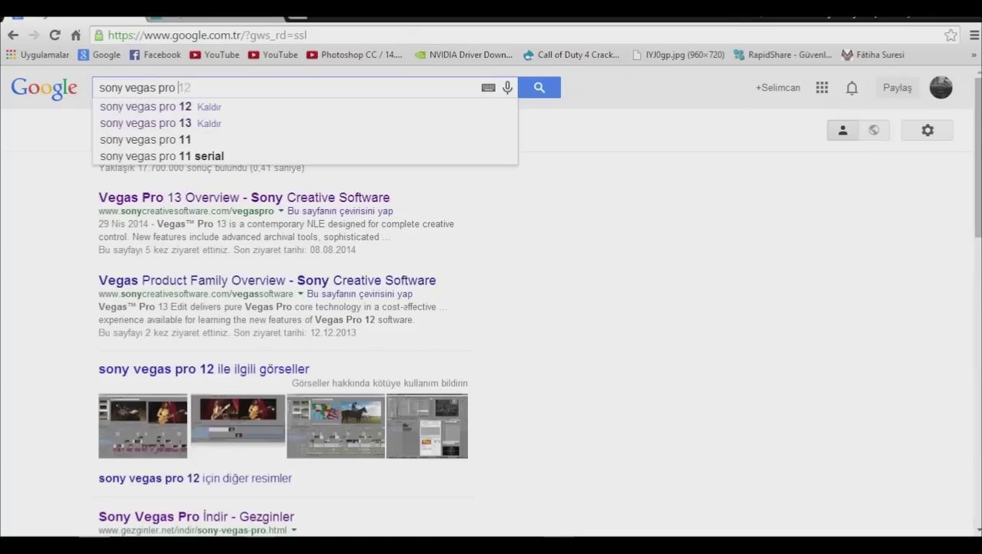
{"action": "key", "text": "BackSpace"}
{"action": "type", "text": "avi codec"}
{"action": "key", "text": "Return"}
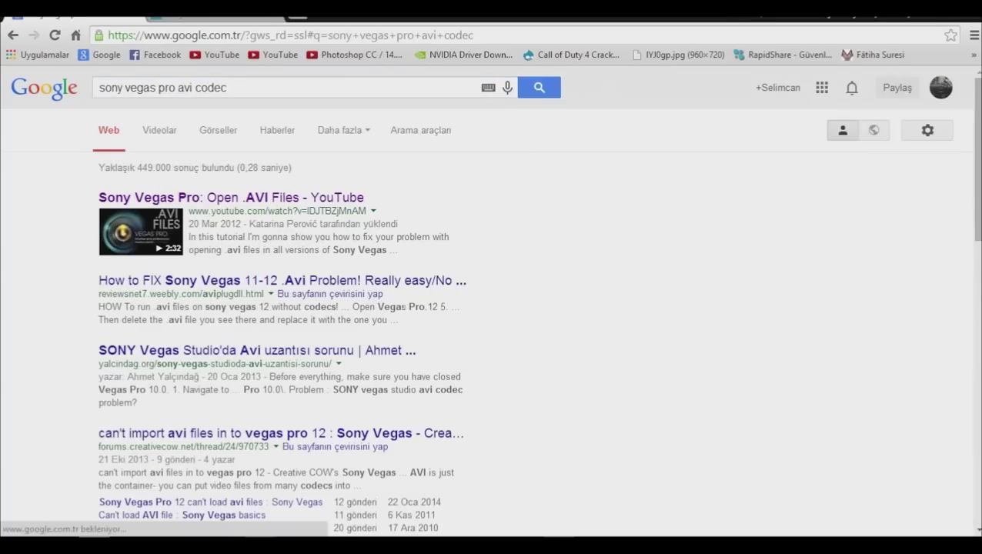
Step: Open the "Sony Vegas Pro: Open .AVI Files" YouTube result, expand its description and highlight the K-Lite Codec entry
{"action": "left_click", "coordinate": [231, 197]}
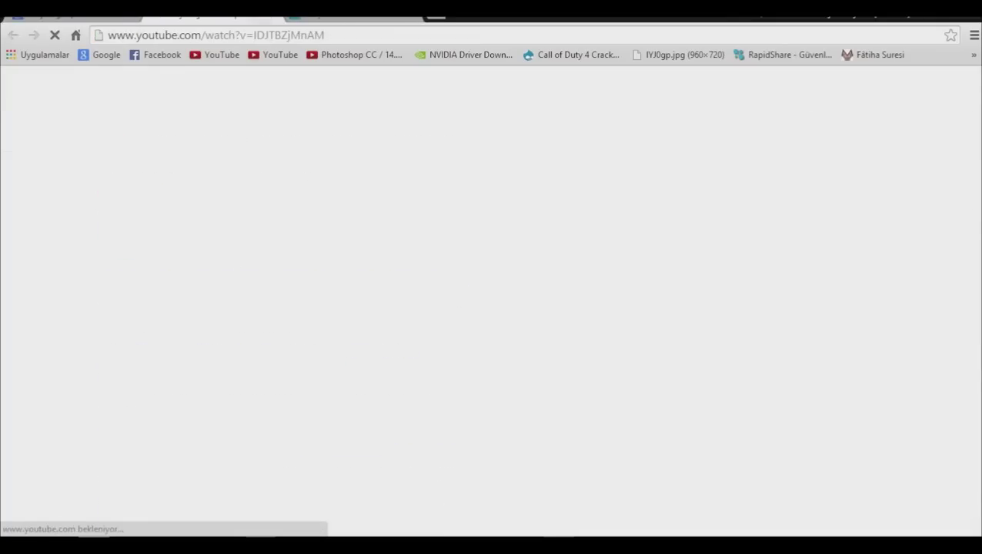
{"action": "left_click", "coordinate": [203, 282]}
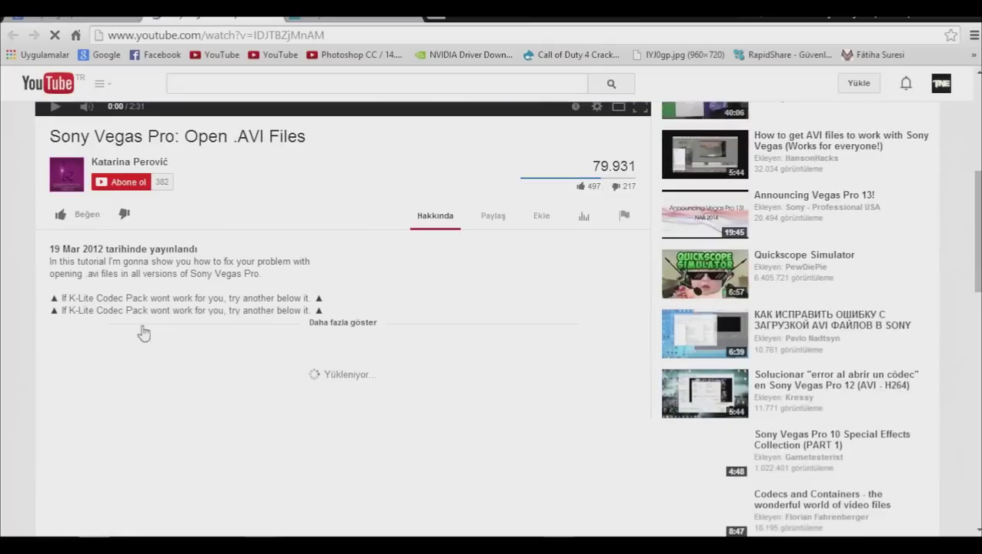
{"action": "scroll", "coordinate": [350, 196], "scroll_direction": "down", "scroll_amount": 3}
{"action": "left_click", "coordinate": [350, 109]}
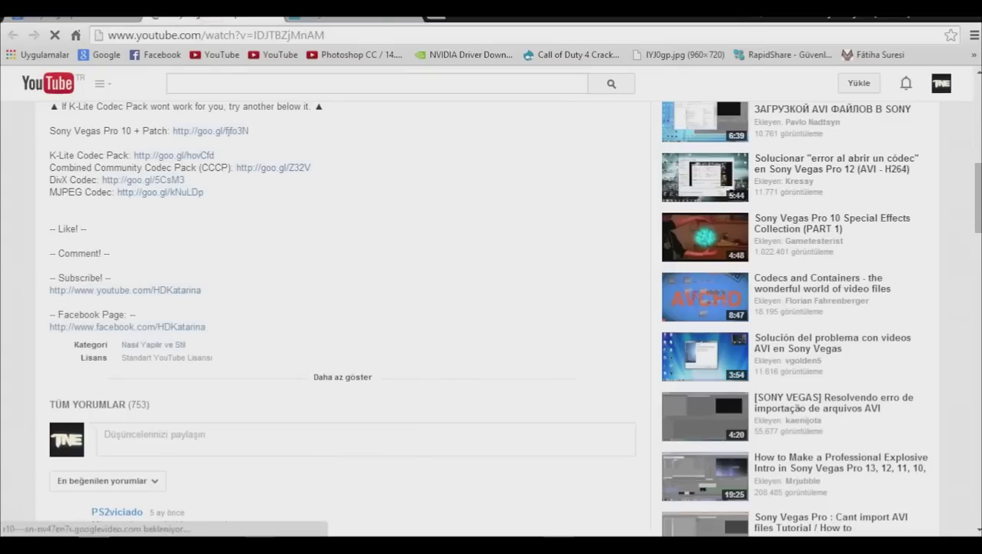
{"action": "left_click_drag", "start_coordinate": [52, 154], "coordinate": [103, 155]}
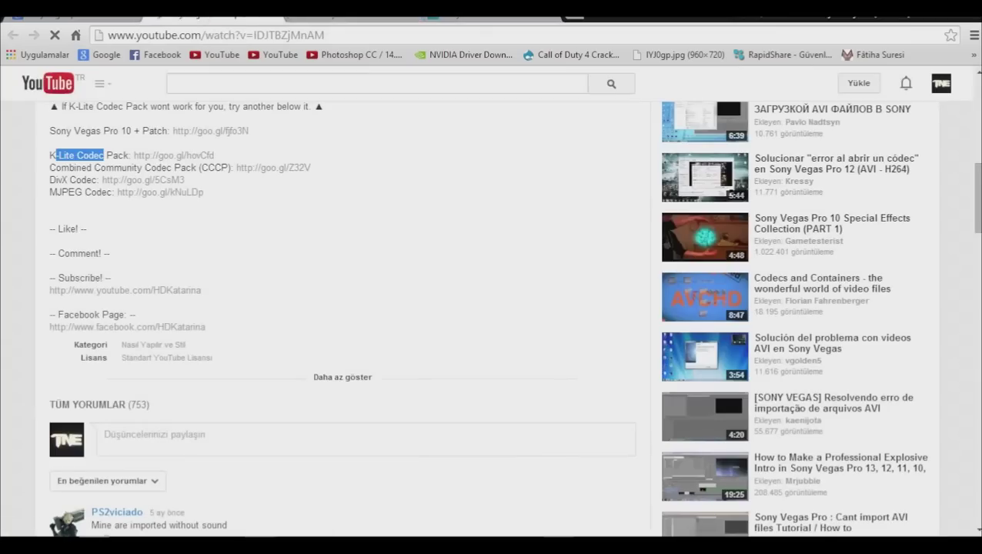
Step: Open the K-Lite Codec Pack download link from the video description and go to its MediaFire page
{"action": "left_click", "coordinate": [174, 155]}
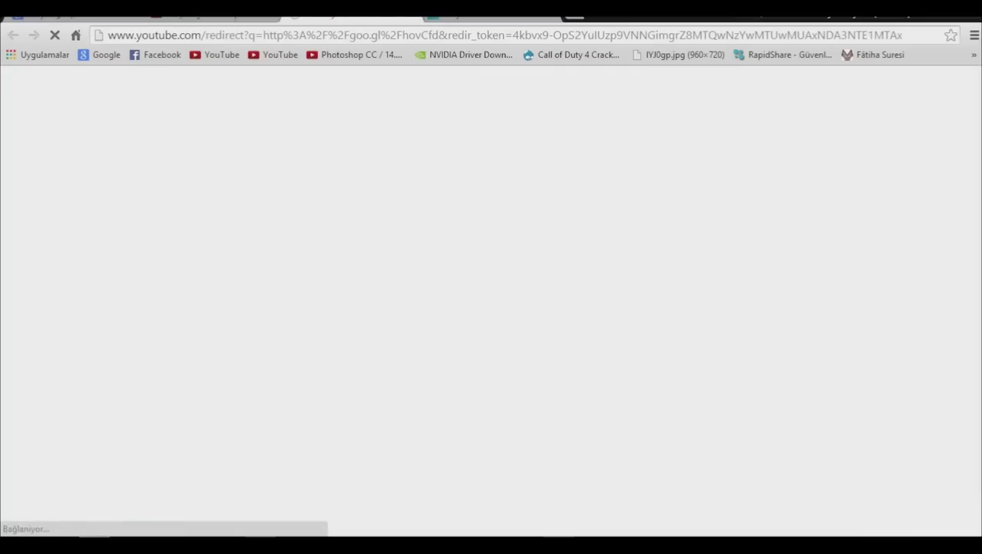
{"action": "key", "text": "ctrl+shift+Tab"}
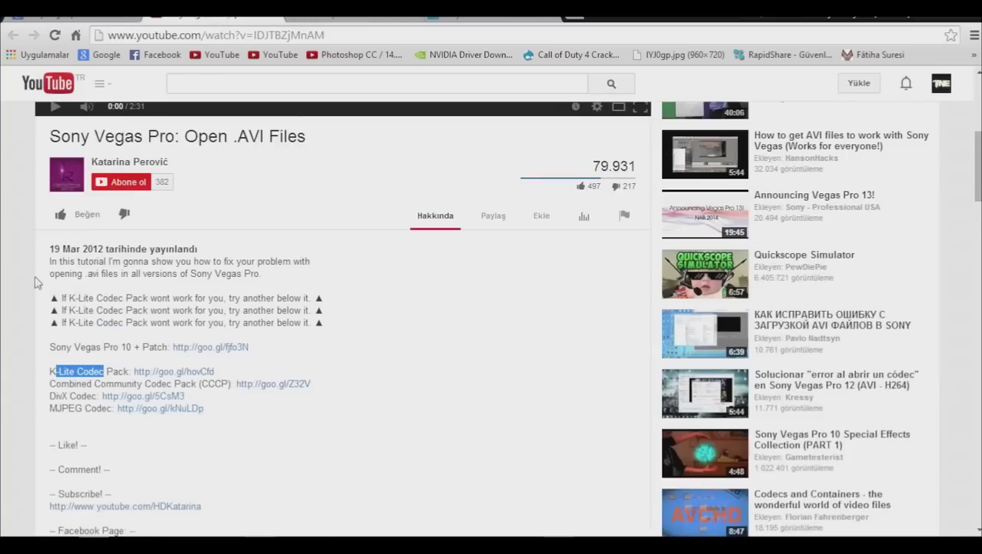
{"action": "left_click", "coordinate": [274, 33]}
{"action": "left_click", "coordinate": [348, 34]}
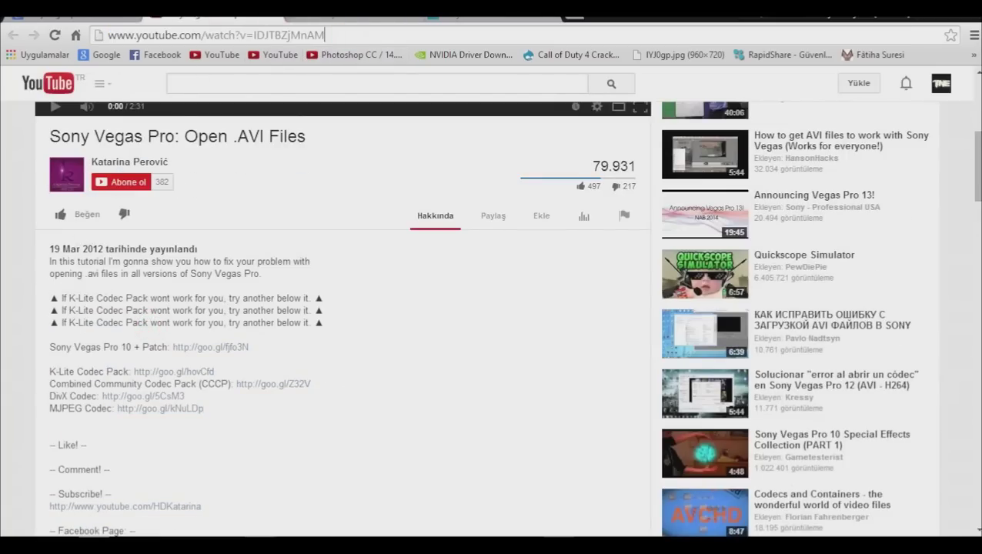
{"action": "key", "text": "ctrl+Tab"}
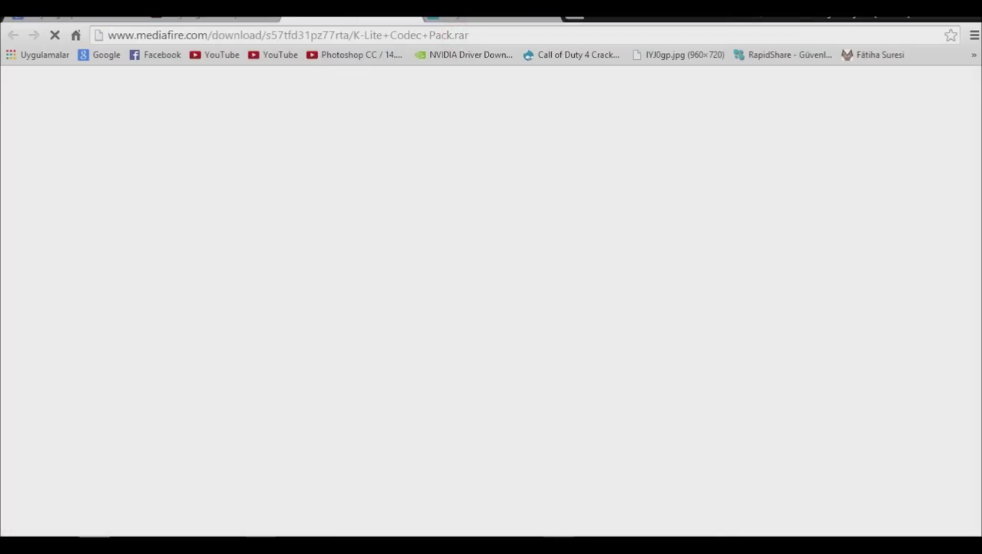
{"action": "left_click_drag", "start_coordinate": [471, 35], "coordinate": [107, 34]}
{"action": "left_click", "coordinate": [471, 29]}
{"action": "left_click_drag", "start_coordinate": [501, 34], "coordinate": [108, 35]}
{"action": "left_click", "coordinate": [411, 35]}
{"action": "left_click", "coordinate": [510, 35]}
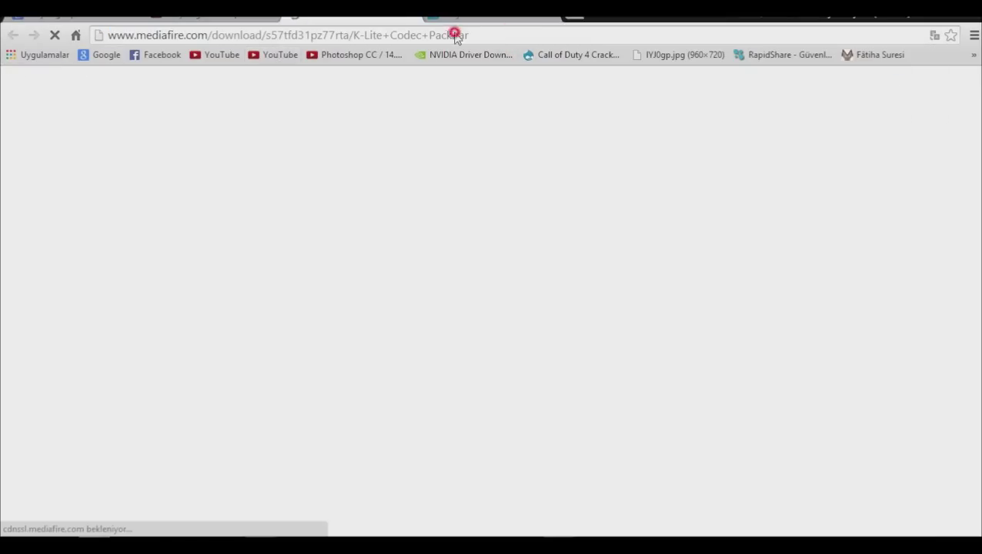
{"action": "left_click_drag", "start_coordinate": [454, 33], "coordinate": [62, 55]}
{"action": "left_click", "coordinate": [506, 29]}
{"action": "left_click", "coordinate": [281, 14]}
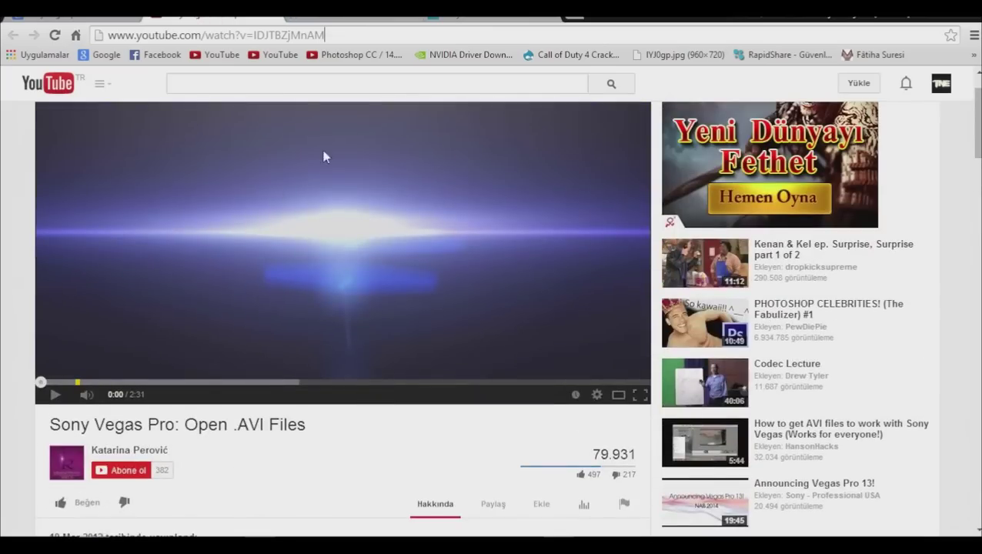
{"action": "scroll", "coordinate": [324, 156], "scroll_direction": "down", "scroll_amount": 5}
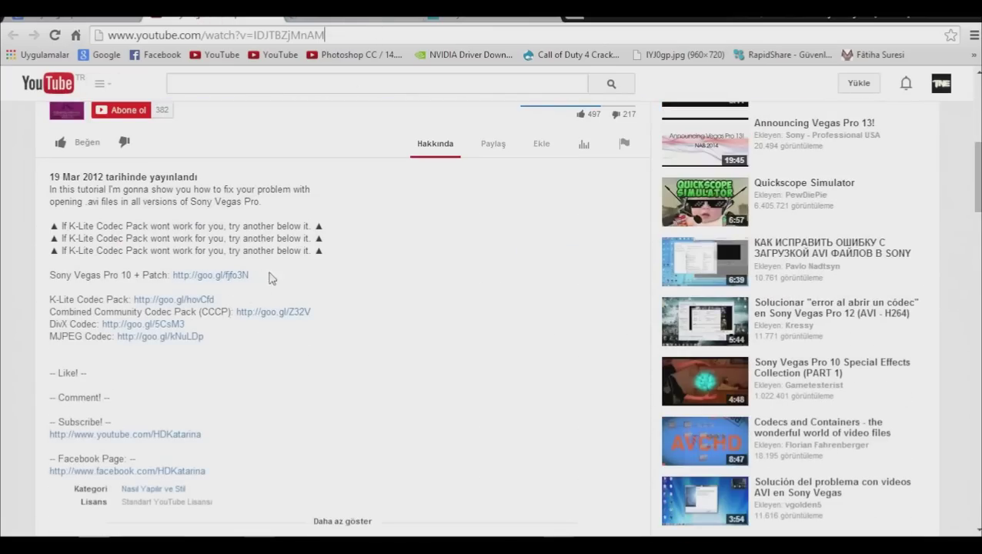
{"action": "left_click", "coordinate": [342, 17]}
{"action": "left_click_drag", "start_coordinate": [497, 39], "coordinate": [106, 35]}
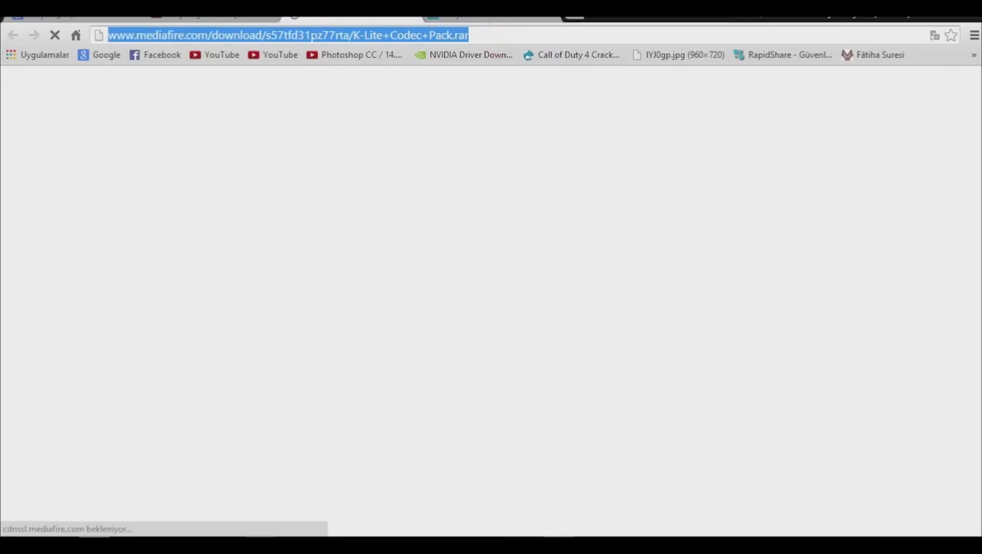
{"action": "left_click_drag", "start_coordinate": [524, 35], "coordinate": [107, 35]}
{"action": "left_click", "coordinate": [215, 15]}
{"action": "left_click", "coordinate": [342, 17]}
{"action": "left_click", "coordinate": [254, 35]}
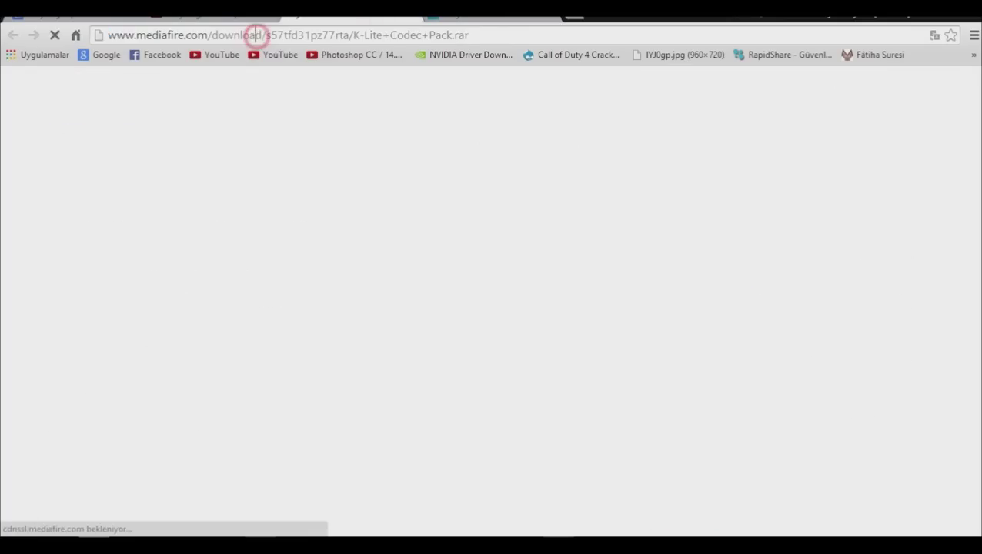
{"action": "left_click", "coordinate": [215, 15]}
{"action": "left_click", "coordinate": [342, 17]}
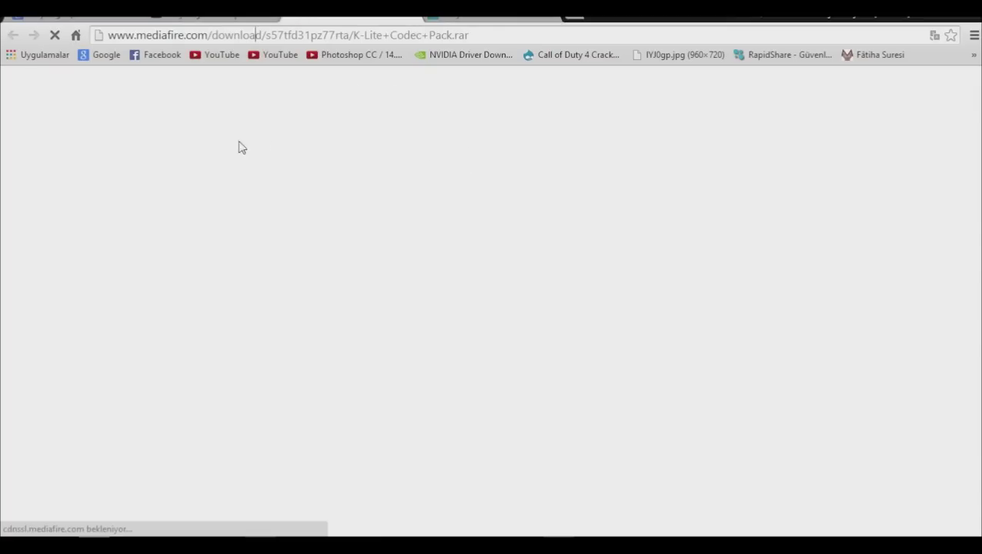
{"action": "left_click", "coordinate": [216, 15]}
{"action": "left_click", "coordinate": [342, 17]}
{"action": "left_click", "coordinate": [256, 35]}
{"action": "left_click_drag", "start_coordinate": [493, 36], "coordinate": [107, 36]}
{"action": "left_click_drag", "start_coordinate": [502, 36], "coordinate": [108, 35]}
{"action": "left_click", "coordinate": [112, 43]}
{"action": "left_click_drag", "start_coordinate": [484, 44], "coordinate": [108, 35]}
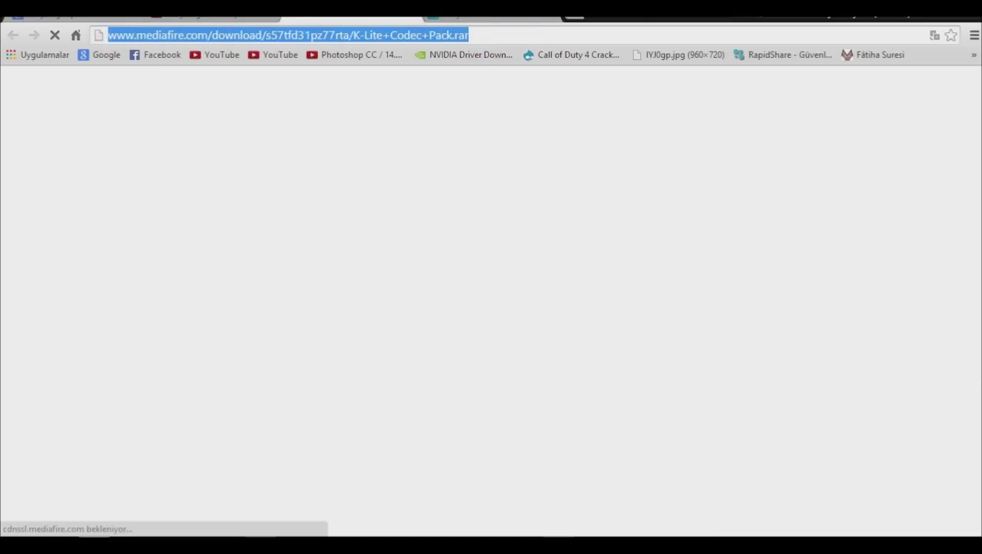
{"action": "left_click", "coordinate": [322, 34]}
{"action": "left_click_drag", "start_coordinate": [490, 34], "coordinate": [105, 38]}
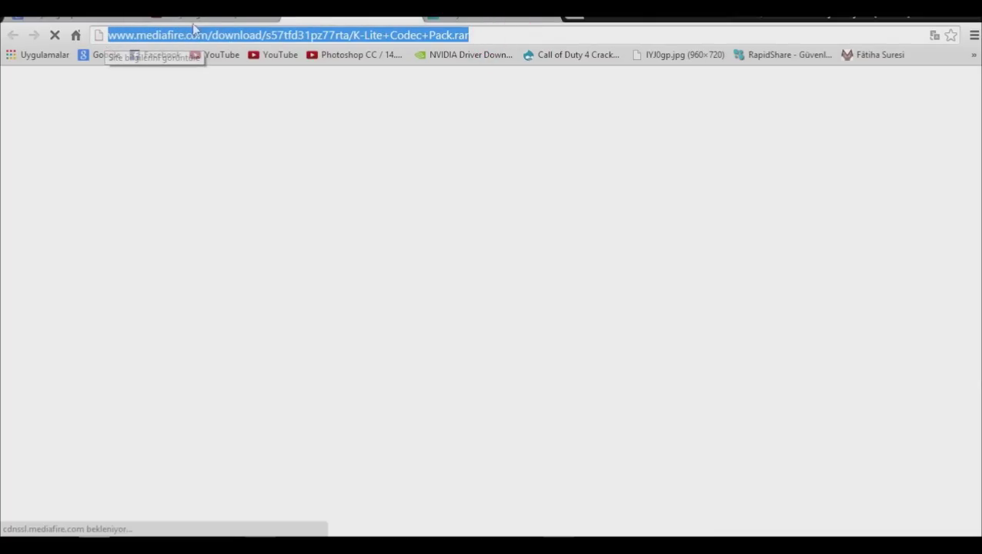
{"action": "left_click", "coordinate": [239, 32]}
{"action": "left_click_drag", "start_coordinate": [477, 34], "coordinate": [108, 35]}
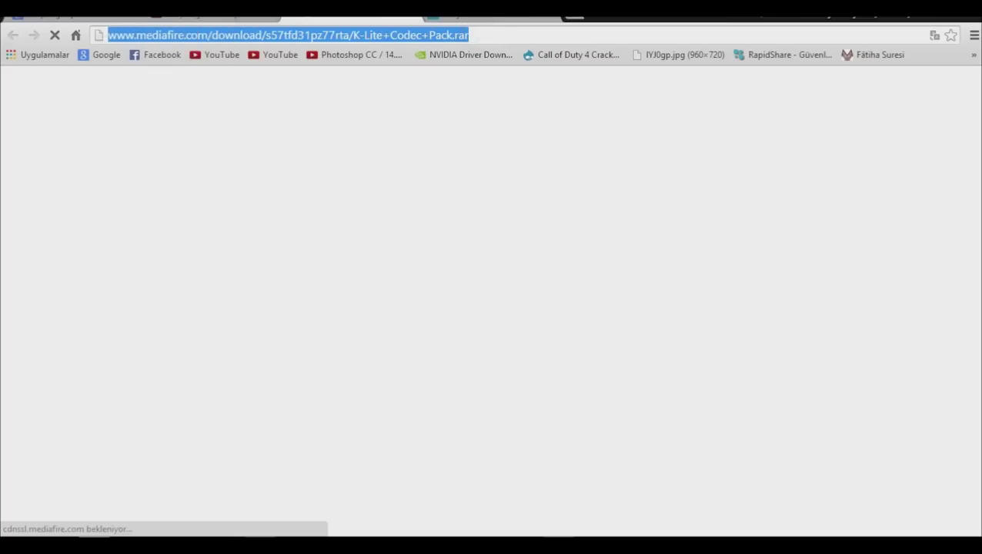
{"action": "left_click", "coordinate": [114, 35]}
{"action": "left_click", "coordinate": [491, 35]}
{"action": "left_click_drag", "start_coordinate": [490, 36], "coordinate": [109, 36]}
{"action": "left_click", "coordinate": [168, 35]}
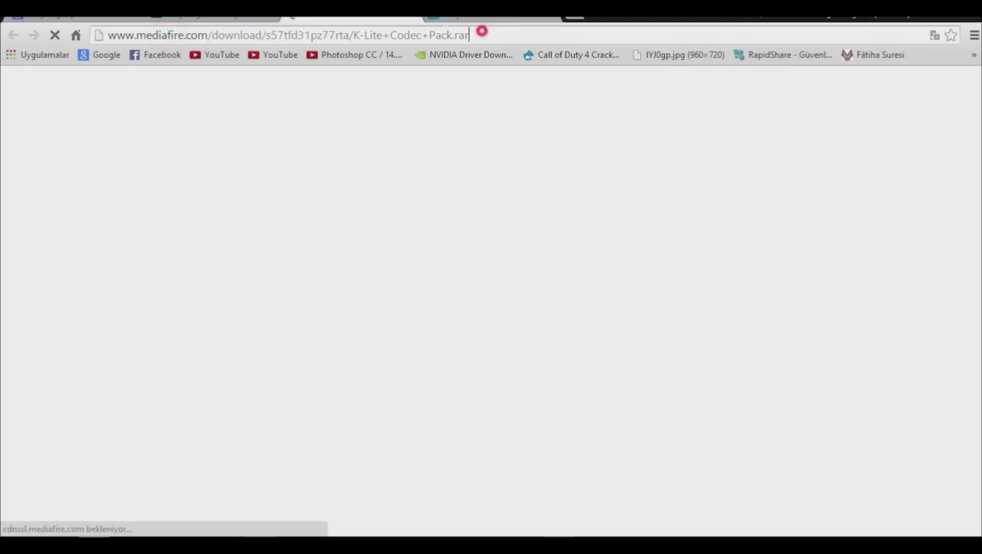
{"action": "left_click_drag", "start_coordinate": [483, 33], "coordinate": [124, 36]}
{"action": "left_click", "coordinate": [129, 35]}
{"action": "left_click_drag", "start_coordinate": [440, 36], "coordinate": [197, 34]}
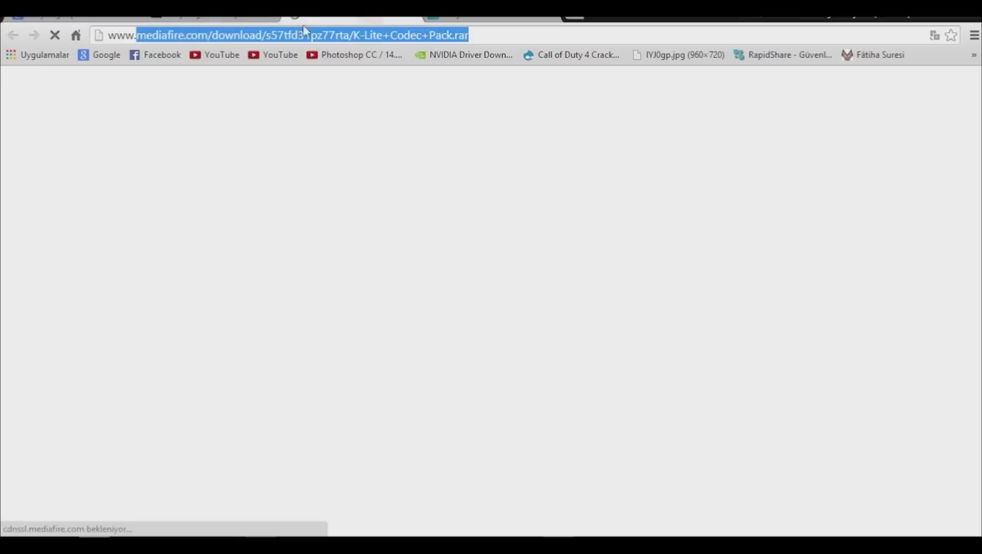
{"action": "left_click", "coordinate": [323, 34]}
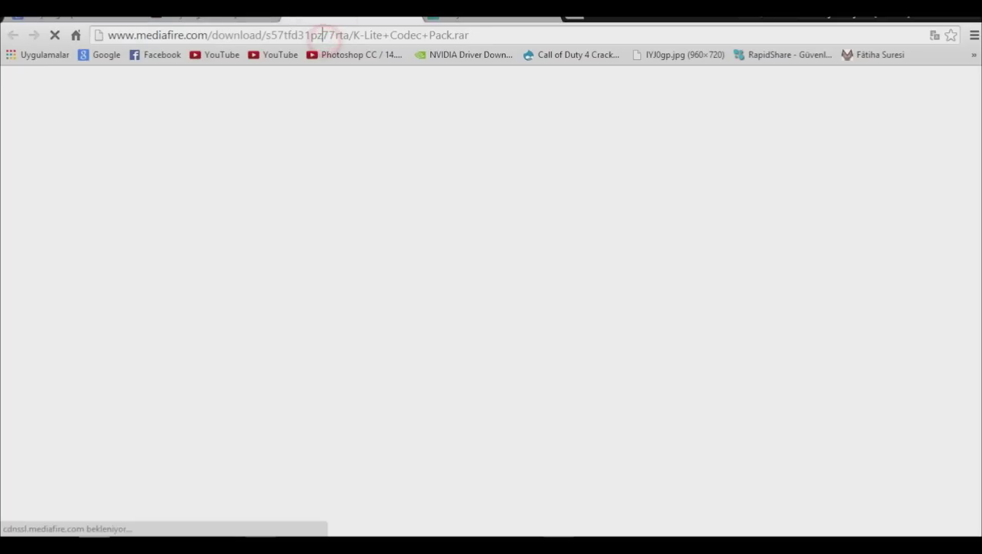
Step: Shrink the browser window and close it to get back to the desktop
{"action": "left_click_drag", "start_coordinate": [324, 17], "coordinate": [427, 44]}
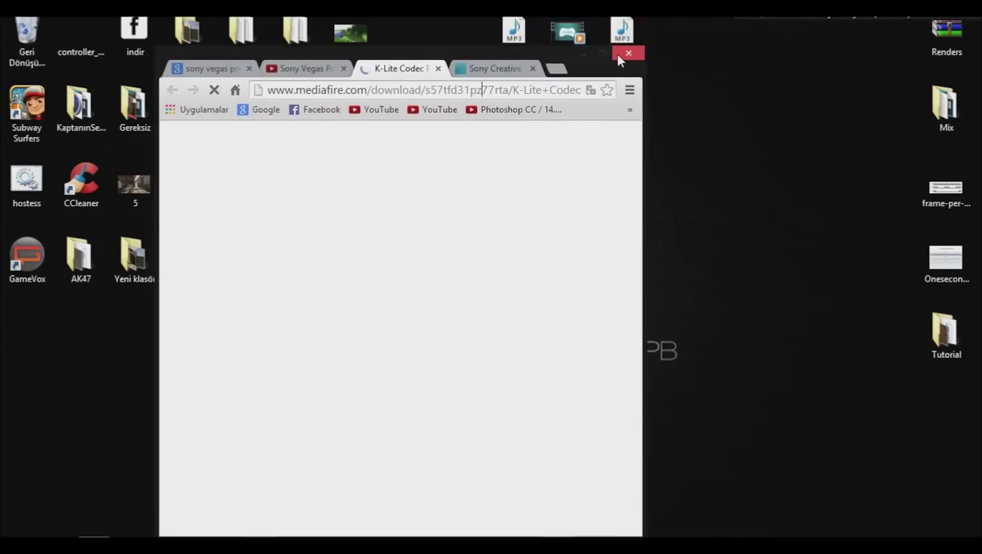
{"action": "left_click", "coordinate": [628, 53]}
{"action": "left_click_drag", "start_coordinate": [745, 235], "coordinate": [295, 417]}
{"action": "left_click_drag", "start_coordinate": [258, 450], "coordinate": [791, 225]}
{"action": "mouse_move", "coordinate": [259, 545]}
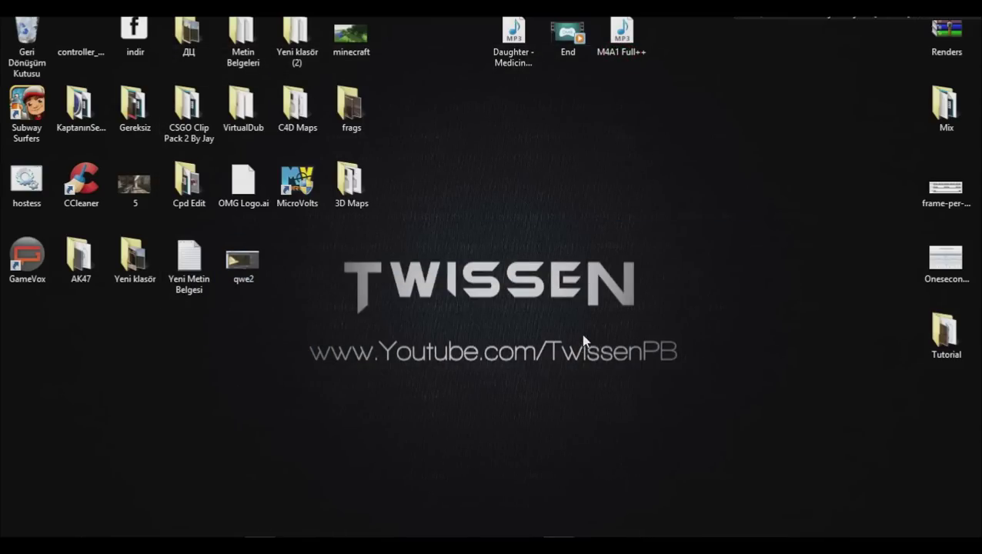
{"action": "mouse_move", "coordinate": [292, 420]}
{"action": "left_mouse_down"}
{"action": "mouse_move", "coordinate": [705, 210]}
{"action": "mouse_move", "coordinate": [339, 317]}
{"action": "mouse_move", "coordinate": [286, 407]}
{"action": "left_mouse_up"}
{"action": "left_click_drag", "start_coordinate": [248, 406], "coordinate": [717, 250]}
{"action": "mouse_move", "coordinate": [300, 436]}
{"action": "left_mouse_down"}
{"action": "mouse_move", "coordinate": [482, 331]}
{"action": "mouse_move", "coordinate": [725, 260]}
{"action": "mouse_move", "coordinate": [278, 417]}
{"action": "mouse_move", "coordinate": [569, 310]}
{"action": "mouse_move", "coordinate": [736, 232]}
{"action": "mouse_move", "coordinate": [331, 418]}
{"action": "mouse_move", "coordinate": [292, 423]}
{"action": "left_mouse_up"}
{"action": "left_click_drag", "start_coordinate": [292, 422], "coordinate": [267, 417]}
{"action": "left_click_drag", "start_coordinate": [268, 415], "coordinate": [692, 231]}
{"action": "mouse_move", "coordinate": [250, 405]}
{"action": "left_mouse_down"}
{"action": "mouse_move", "coordinate": [471, 304]}
{"action": "mouse_move", "coordinate": [670, 267]}
{"action": "mouse_move", "coordinate": [712, 246]}
{"action": "left_mouse_up"}
{"action": "mouse_move", "coordinate": [712, 246]}
{"action": "left_mouse_down"}
{"action": "mouse_move", "coordinate": [510, 334]}
{"action": "mouse_move", "coordinate": [288, 380]}
{"action": "mouse_move", "coordinate": [738, 223]}
{"action": "mouse_move", "coordinate": [421, 388]}
{"action": "mouse_move", "coordinate": [285, 431]}
{"action": "mouse_move", "coordinate": [751, 212]}
{"action": "mouse_move", "coordinate": [311, 416]}
{"action": "mouse_move", "coordinate": [743, 218]}
{"action": "mouse_move", "coordinate": [322, 405]}
{"action": "mouse_move", "coordinate": [281, 407]}
{"action": "mouse_move", "coordinate": [713, 225]}
{"action": "mouse_move", "coordinate": [673, 234]}
{"action": "mouse_move", "coordinate": [289, 422]}
{"action": "mouse_move", "coordinate": [279, 412]}
{"action": "mouse_move", "coordinate": [646, 245]}
{"action": "mouse_move", "coordinate": [713, 235]}
{"action": "left_mouse_up"}
{"action": "left_click_drag", "start_coordinate": [687, 225], "coordinate": [426, 381]}
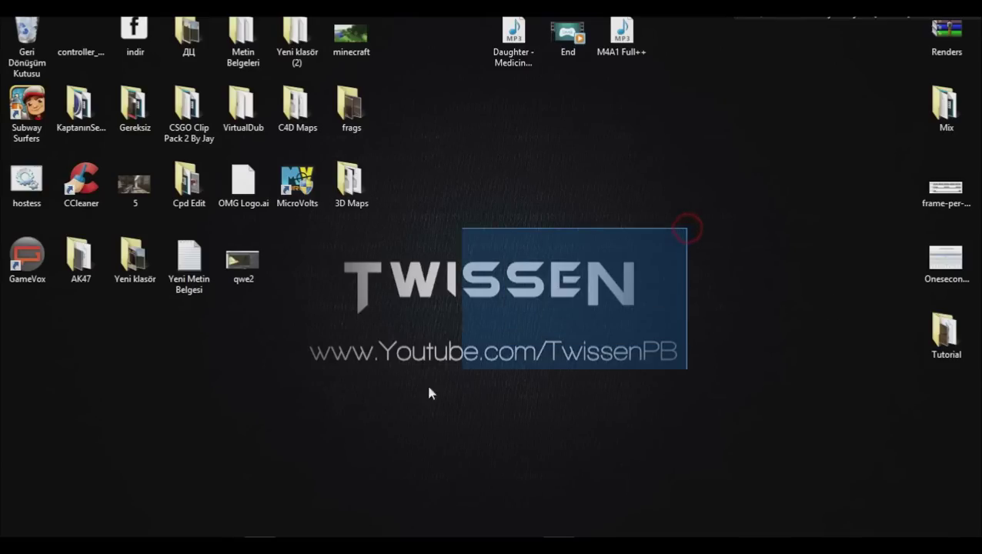
{"action": "left_click_drag", "start_coordinate": [262, 424], "coordinate": [748, 243]}
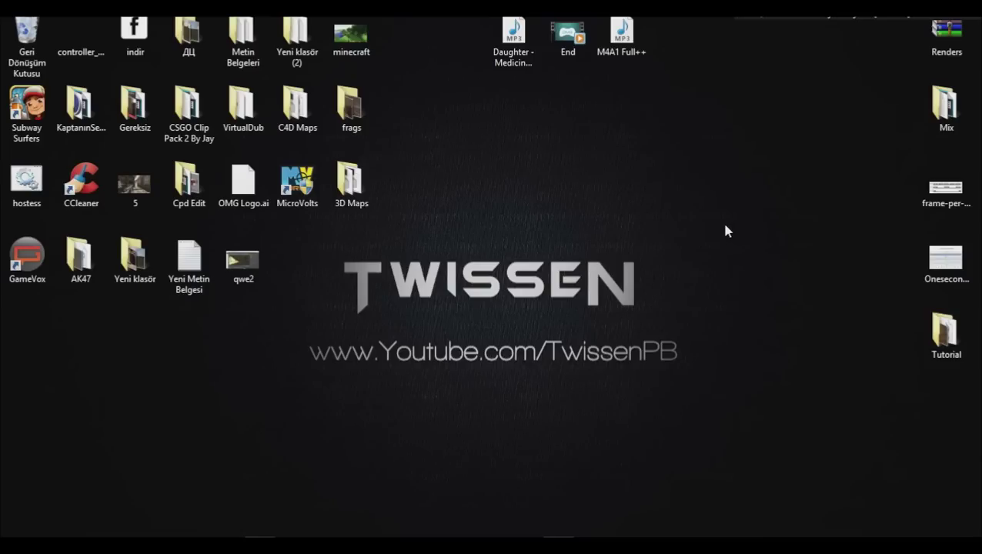
{"action": "left_click_drag", "start_coordinate": [712, 231], "coordinate": [324, 416]}
{"action": "mouse_move", "coordinate": [291, 420]}
{"action": "left_mouse_down"}
{"action": "mouse_move", "coordinate": [445, 328]}
{"action": "mouse_move", "coordinate": [672, 253]}
{"action": "mouse_move", "coordinate": [282, 386]}
{"action": "mouse_move", "coordinate": [749, 249]}
{"action": "mouse_move", "coordinate": [351, 413]}
{"action": "mouse_move", "coordinate": [344, 379]}
{"action": "left_mouse_up"}
{"action": "left_click_drag", "start_coordinate": [263, 426], "coordinate": [785, 233]}
{"action": "left_click_drag", "start_coordinate": [783, 228], "coordinate": [269, 398]}
{"action": "left_click_drag", "start_coordinate": [267, 399], "coordinate": [259, 420]}
{"action": "left_click_drag", "start_coordinate": [280, 416], "coordinate": [757, 228]}
{"action": "left_click_drag", "start_coordinate": [756, 227], "coordinate": [279, 408]}
{"action": "left_click_drag", "start_coordinate": [287, 389], "coordinate": [745, 244]}
{"action": "left_click_drag", "start_coordinate": [720, 251], "coordinate": [277, 383]}
{"action": "left_click_drag", "start_coordinate": [269, 374], "coordinate": [723, 269]}
Step: Bring up Bandicam, move its window to the middle of the desktop and show the Video settings
{"action": "left_click", "coordinate": [881, 544]}
{"action": "left_click", "coordinate": [904, 431]}
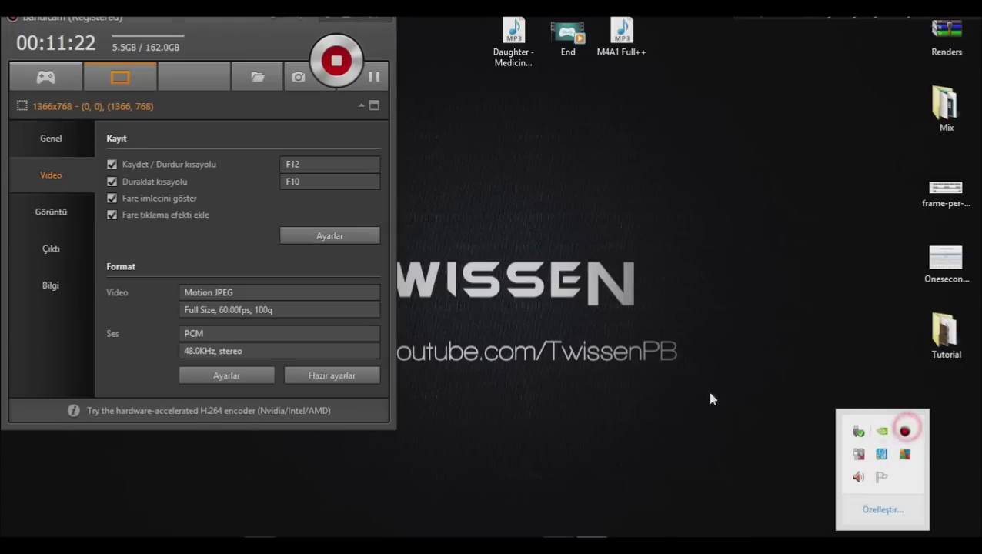
{"action": "left_click_drag", "start_coordinate": [212, 23], "coordinate": [513, 47]}
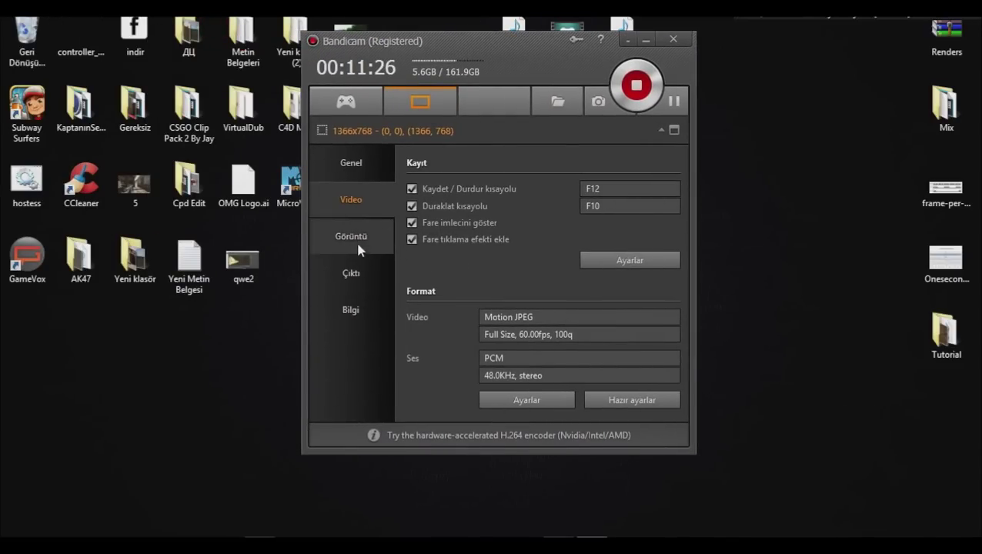
{"action": "left_click", "coordinate": [356, 199]}
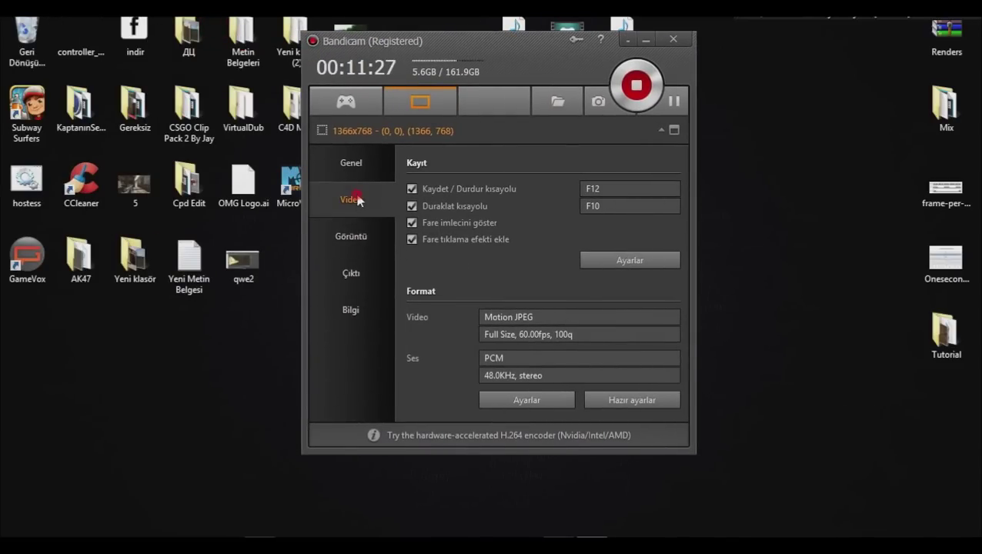
Step: Look over the recording format settings and the list of ready-made presets without changing anything
{"action": "left_click", "coordinate": [525, 400]}
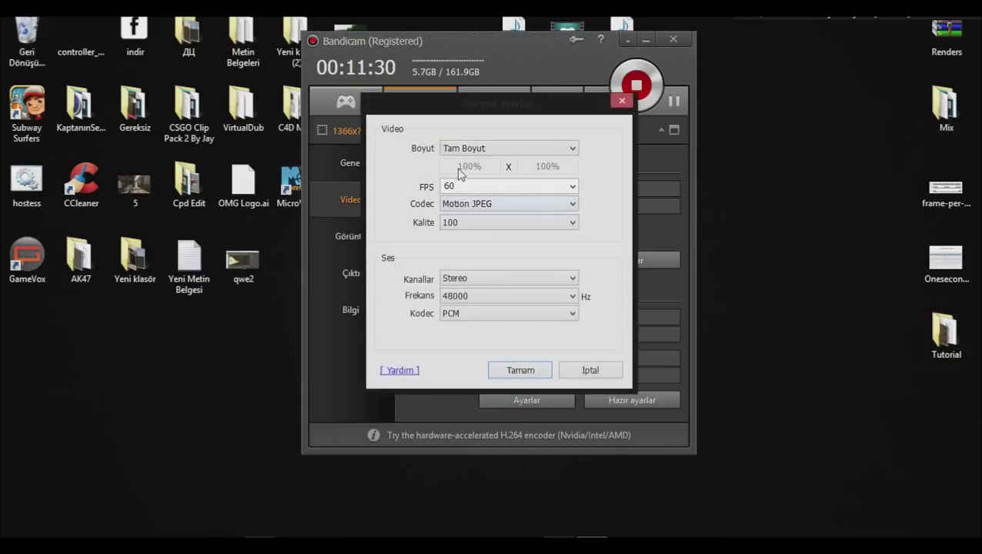
{"action": "left_click", "coordinate": [589, 368]}
{"action": "left_click", "coordinate": [610, 403]}
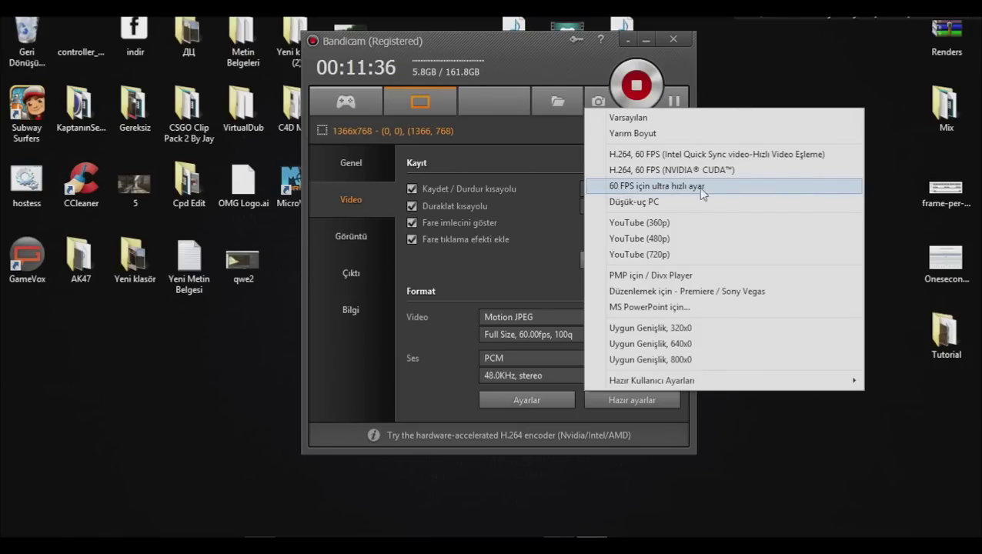
{"action": "left_click", "coordinate": [425, 384]}
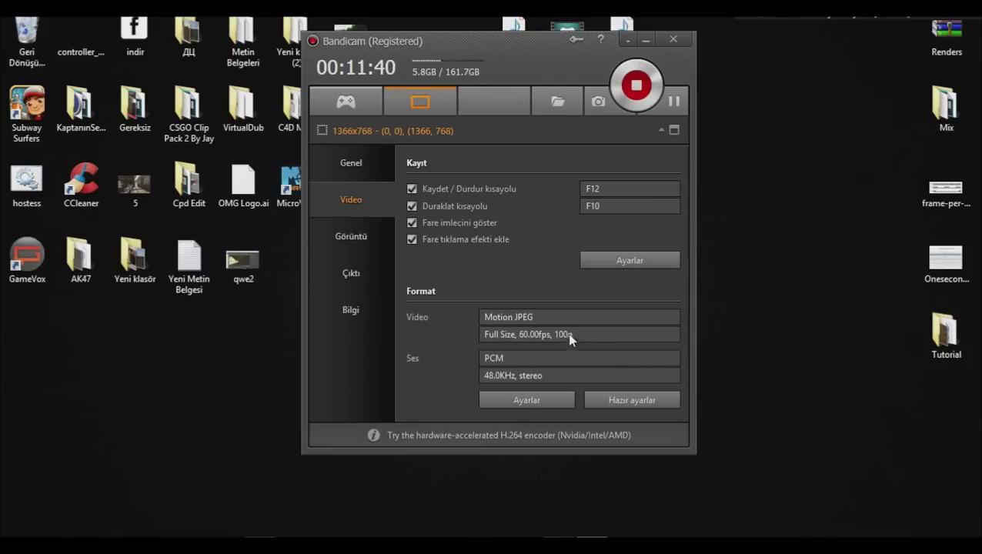
Step: Examine the available Kalite and FPS values in the format settings and leave without changes
{"action": "left_click", "coordinate": [544, 400]}
{"action": "left_click", "coordinate": [537, 222]}
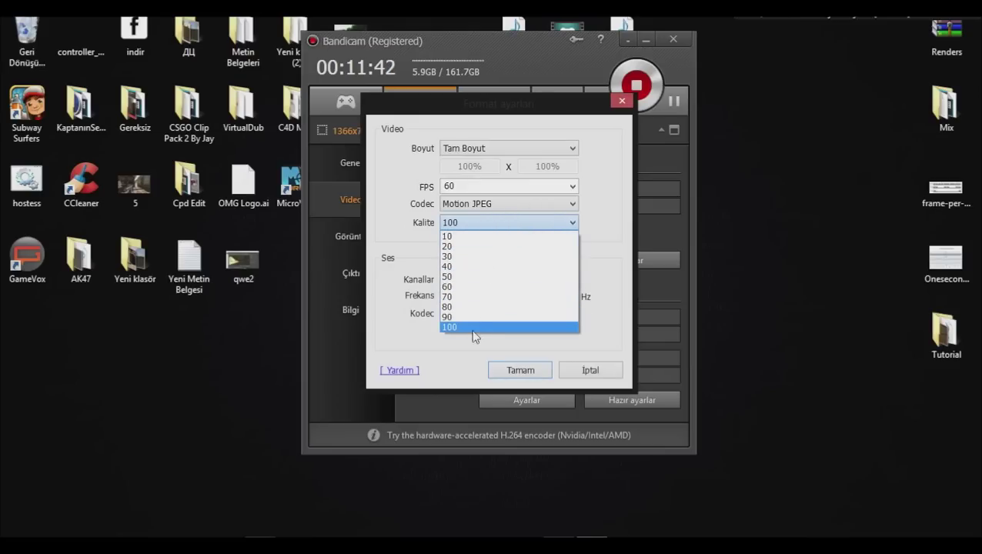
{"action": "left_click", "coordinate": [363, 313]}
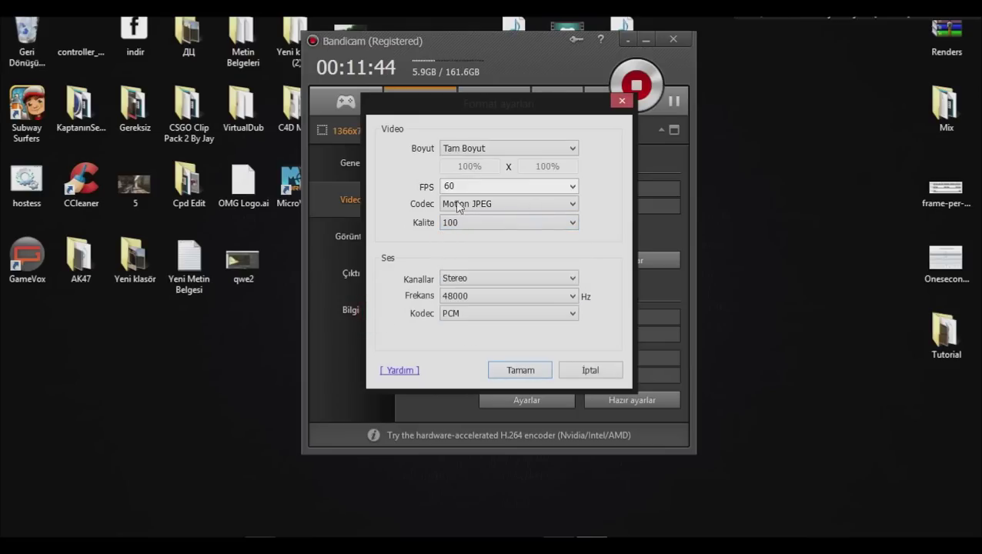
{"action": "left_click", "coordinate": [573, 186]}
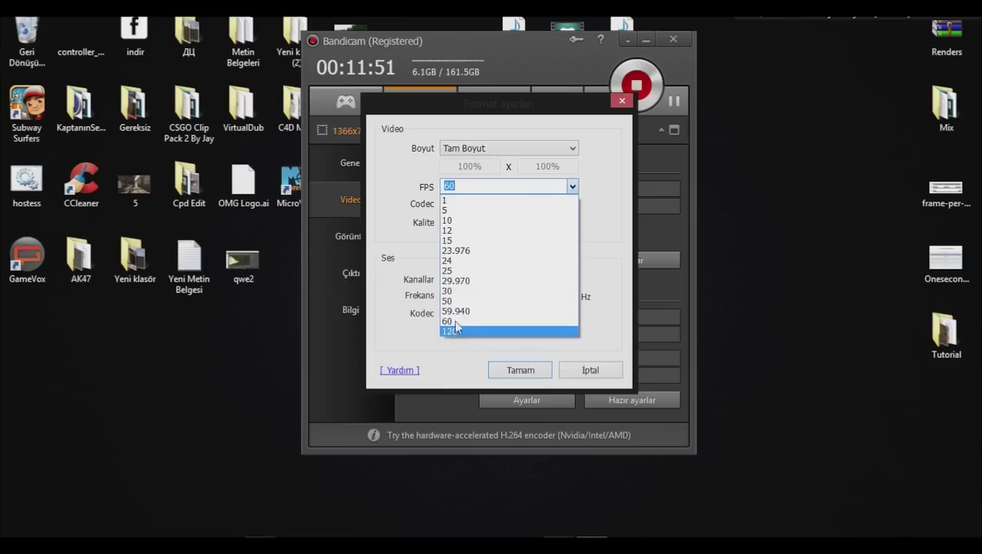
{"action": "left_click", "coordinate": [581, 370]}
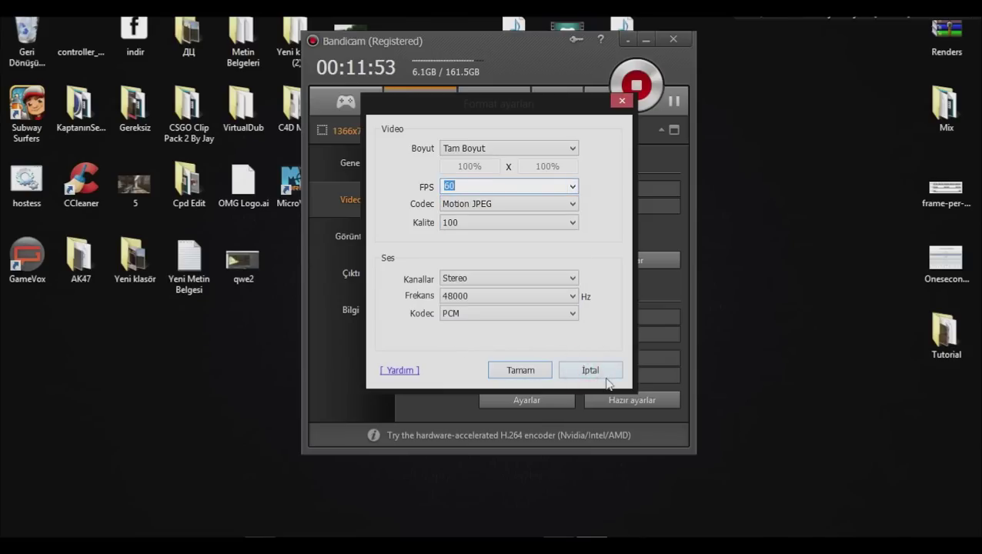
{"action": "left_click", "coordinate": [603, 375]}
Step: Apply the "Düzenlemek için - Premiere / Sony Vegas" preset and check the resulting format settings
{"action": "left_click", "coordinate": [632, 401]}
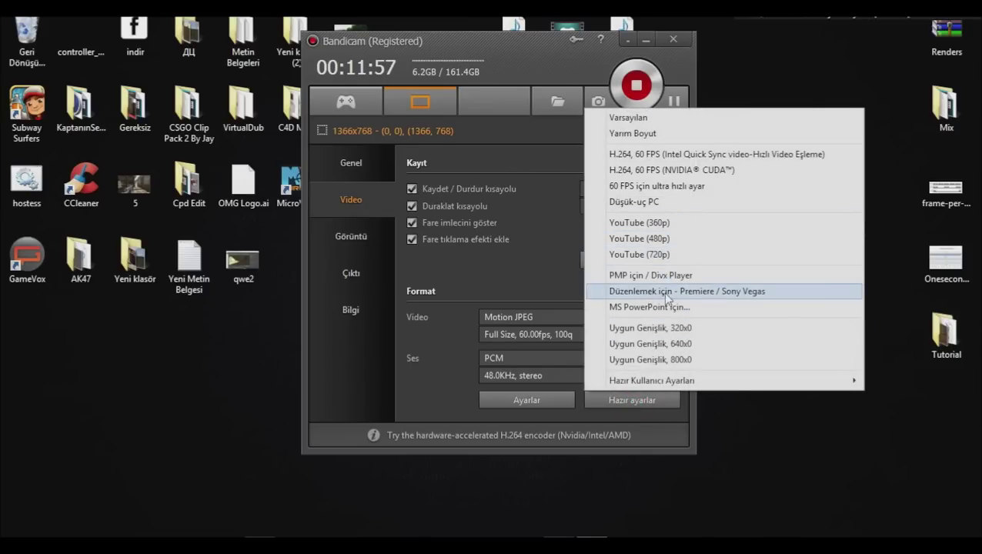
{"action": "left_click", "coordinate": [679, 292]}
{"action": "left_click", "coordinate": [540, 400]}
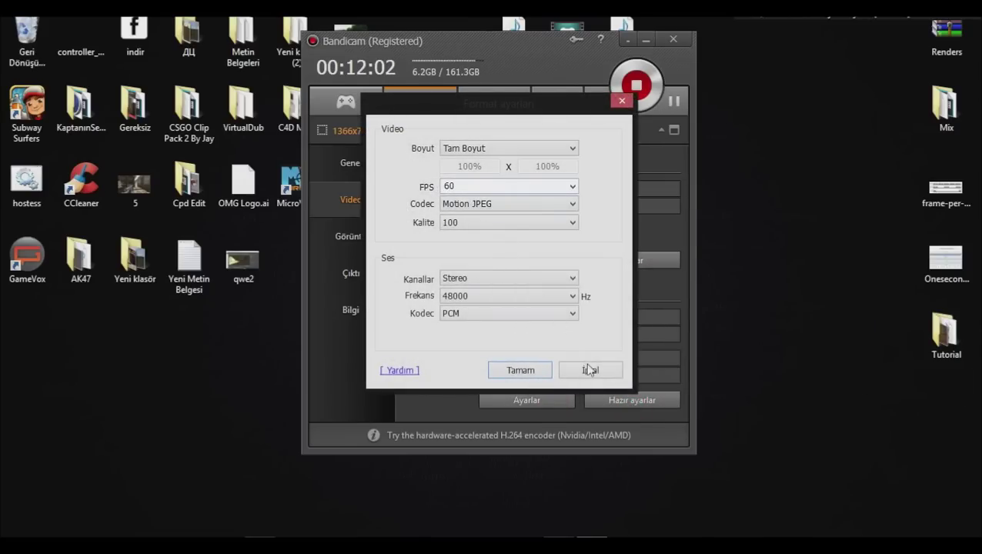
{"action": "left_click", "coordinate": [589, 370]}
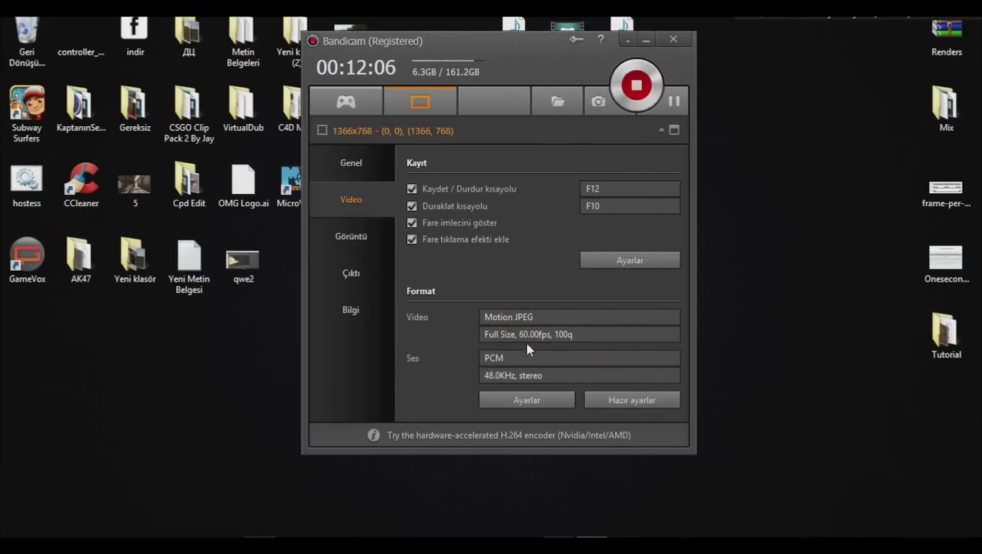
Step: Examine the available Boyut values in the format settings, keep Tam Boyut and leave without changes
{"action": "left_click", "coordinate": [526, 400]}
{"action": "left_click", "coordinate": [486, 149]}
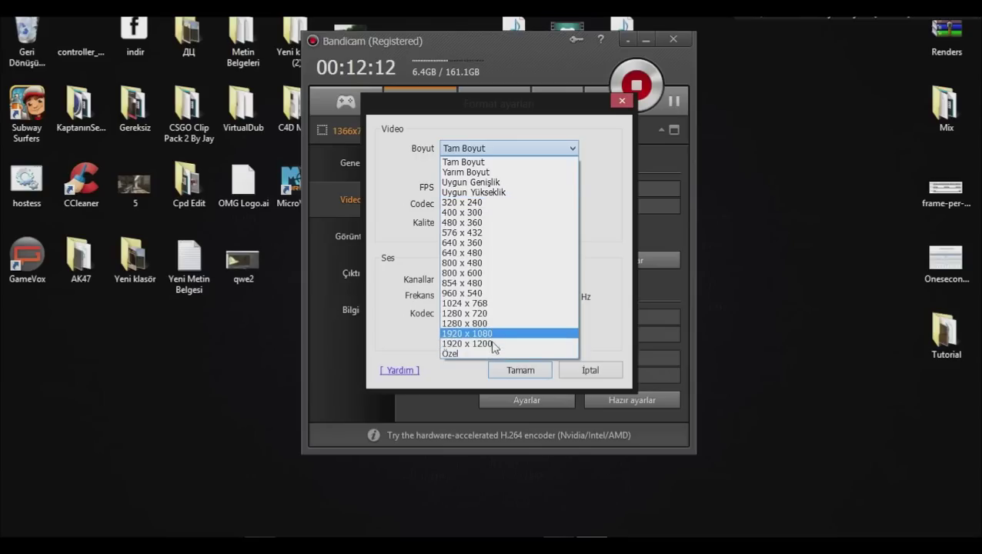
{"action": "left_click", "coordinate": [463, 161]}
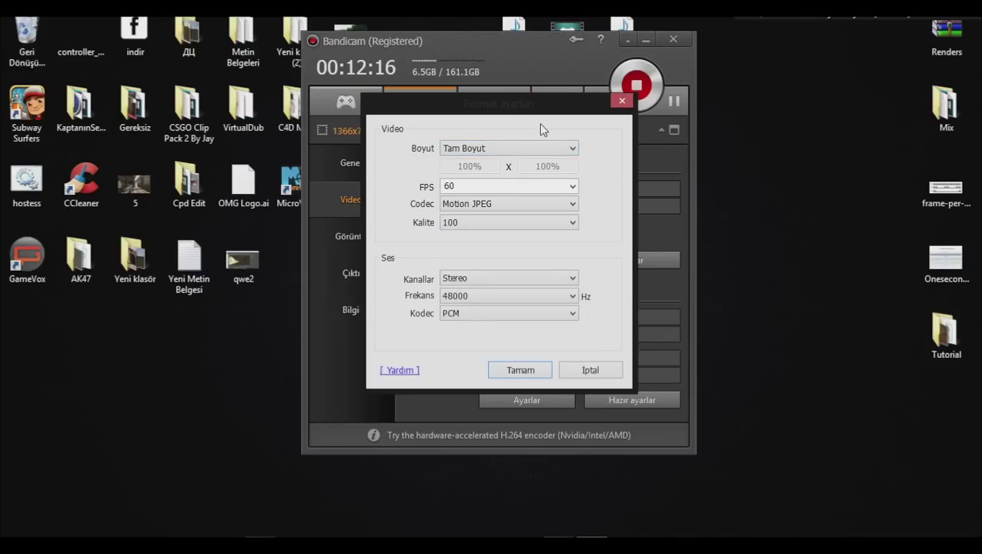
{"action": "left_click", "coordinate": [590, 368]}
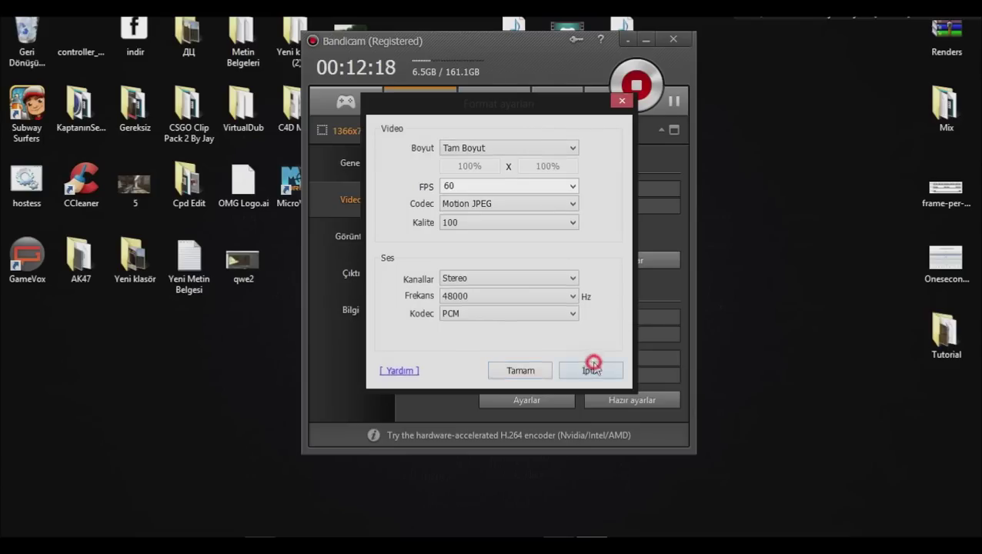
Step: Glance at the Görüntü settings, return to the Video settings and minimize the Bandicam window
{"action": "left_click", "coordinate": [346, 234]}
{"action": "left_click", "coordinate": [351, 200]}
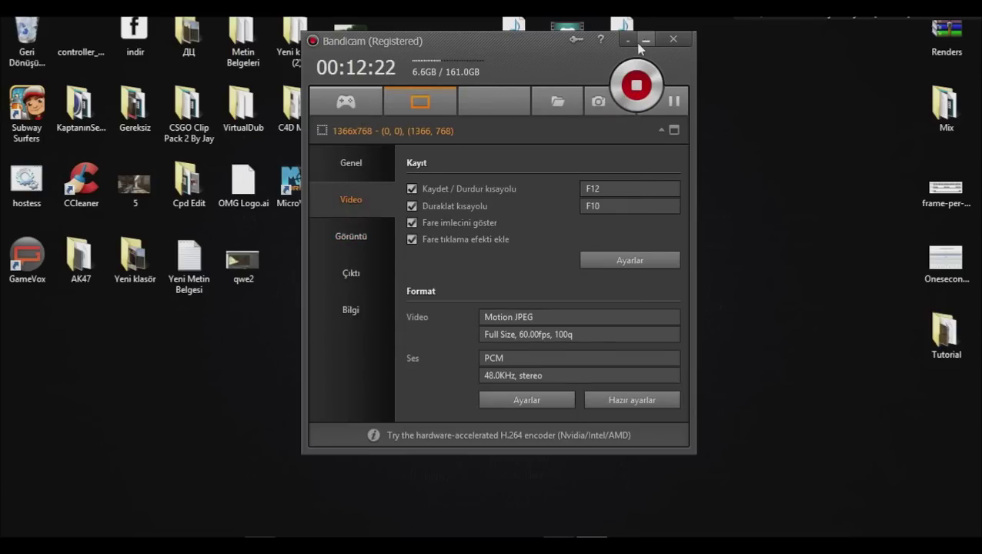
{"action": "left_click", "coordinate": [647, 39]}
{"action": "left_click_drag", "start_coordinate": [291, 423], "coordinate": [258, 422]}
{"action": "left_click_drag", "start_coordinate": [256, 422], "coordinate": [728, 225]}
{"action": "left_click_drag", "start_coordinate": [726, 224], "coordinate": [370, 425]}
{"action": "left_click_drag", "start_coordinate": [292, 395], "coordinate": [758, 243]}
{"action": "left_click_drag", "start_coordinate": [697, 230], "coordinate": [281, 431]}
{"action": "left_click_drag", "start_coordinate": [274, 427], "coordinate": [722, 204]}
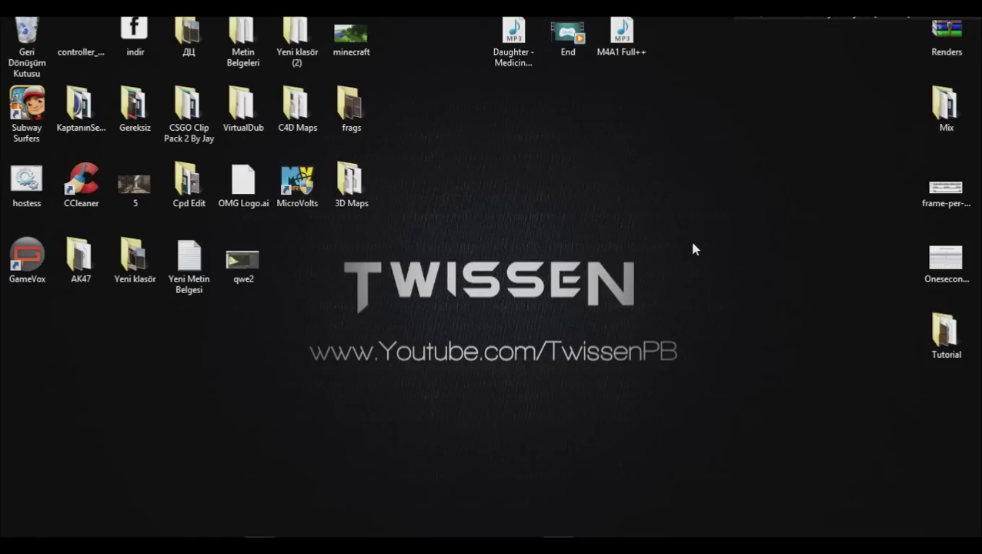
{"action": "left_click_drag", "start_coordinate": [696, 224], "coordinate": [290, 424]}
{"action": "mouse_move", "coordinate": [290, 425]}
{"action": "left_mouse_down"}
{"action": "mouse_move", "coordinate": [661, 267]}
{"action": "mouse_move", "coordinate": [746, 245]}
{"action": "mouse_move", "coordinate": [744, 217]}
{"action": "mouse_move", "coordinate": [295, 433]}
{"action": "mouse_move", "coordinate": [278, 428]}
{"action": "left_mouse_up"}
{"action": "left_click_drag", "start_coordinate": [277, 428], "coordinate": [269, 376]}
{"action": "left_click_drag", "start_coordinate": [272, 379], "coordinate": [728, 200]}
{"action": "left_click_drag", "start_coordinate": [728, 200], "coordinate": [274, 380]}
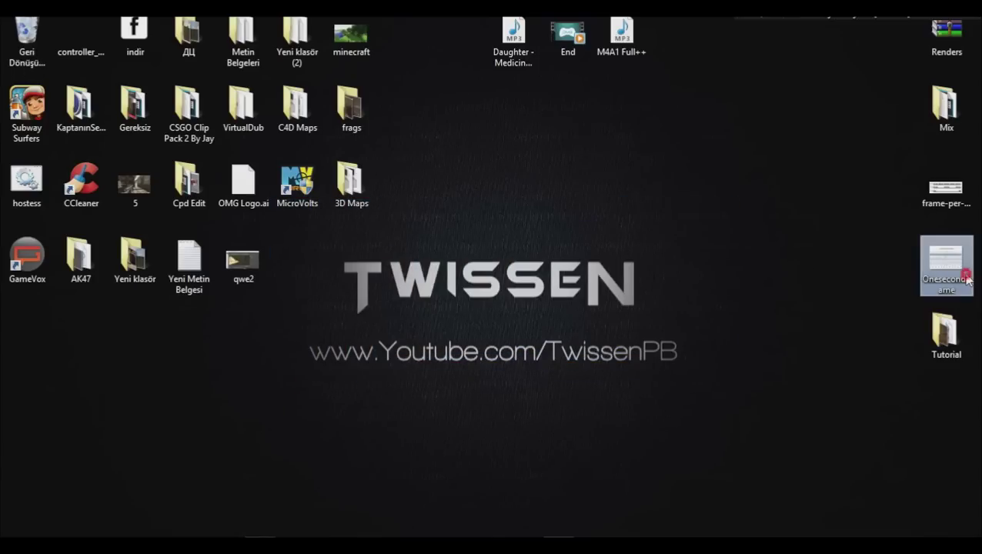
Step: Open the one-second animation image in a smaller window, then compare 30, 10 and 1 fps in the frame-per-sec_01 image and close that one
{"action": "double_click", "coordinate": [945, 262]}
{"action": "left_click_drag", "start_coordinate": [554, 7], "coordinate": [539, 80]}
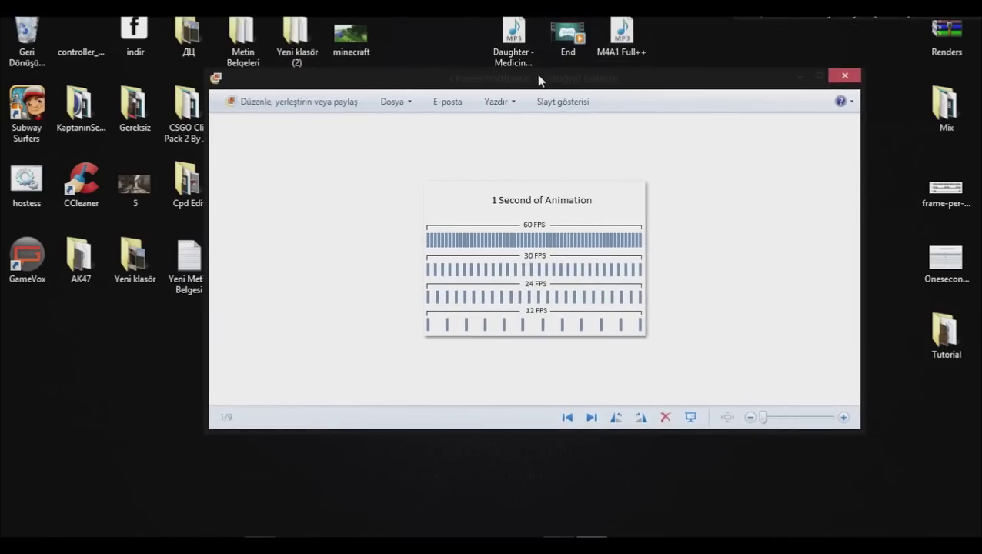
{"action": "double_click", "coordinate": [944, 187]}
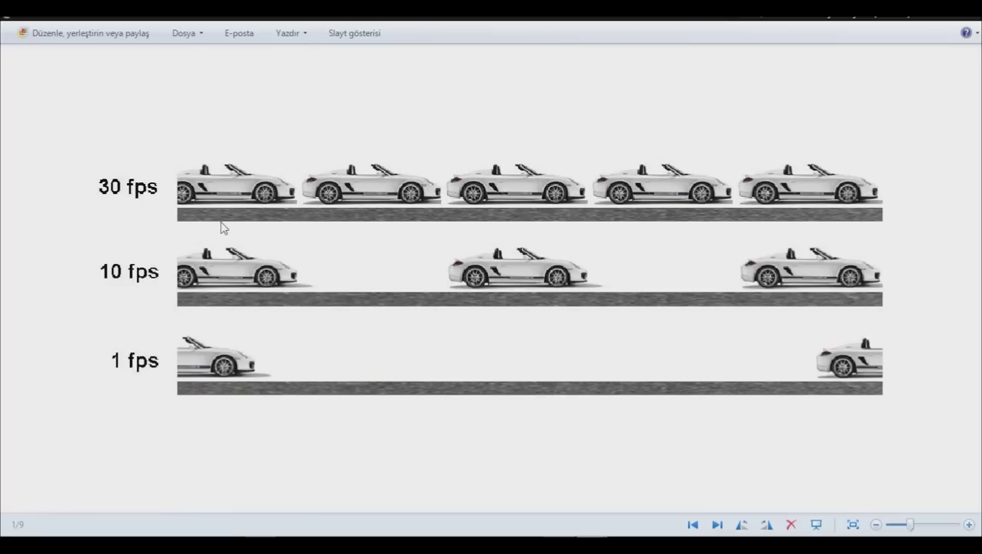
{"action": "scroll", "coordinate": [209, 223], "scroll_direction": "up", "scroll_amount": 1}
{"action": "key", "text": "super+Down"}
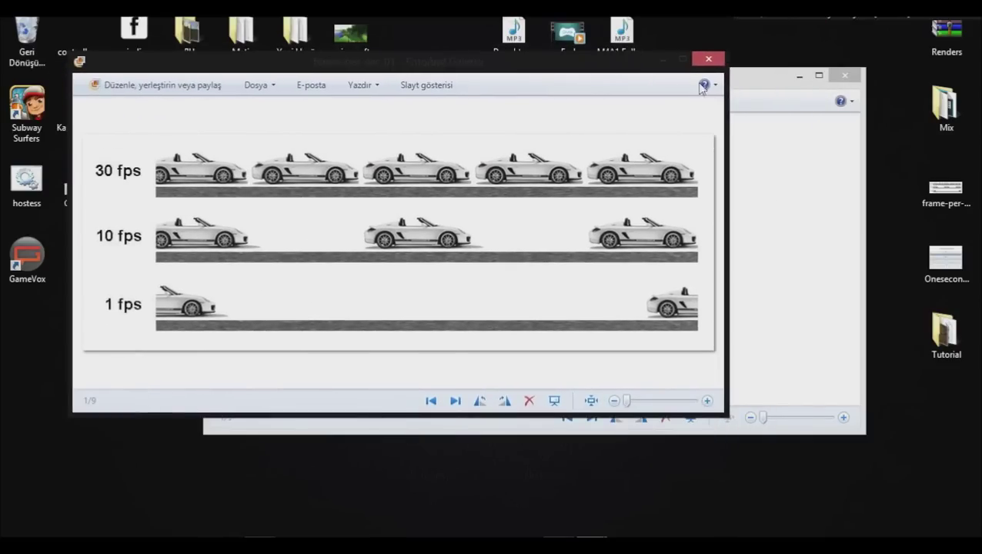
{"action": "left_click", "coordinate": [710, 61]}
Step: Compare the 60, 30, 24 and 12 FPS rows in the "1 Second of Animation" image at larger size and close it
{"action": "double_click", "coordinate": [708, 83]}
{"action": "scroll", "coordinate": [439, 377], "scroll_direction": "up", "scroll_amount": 3}
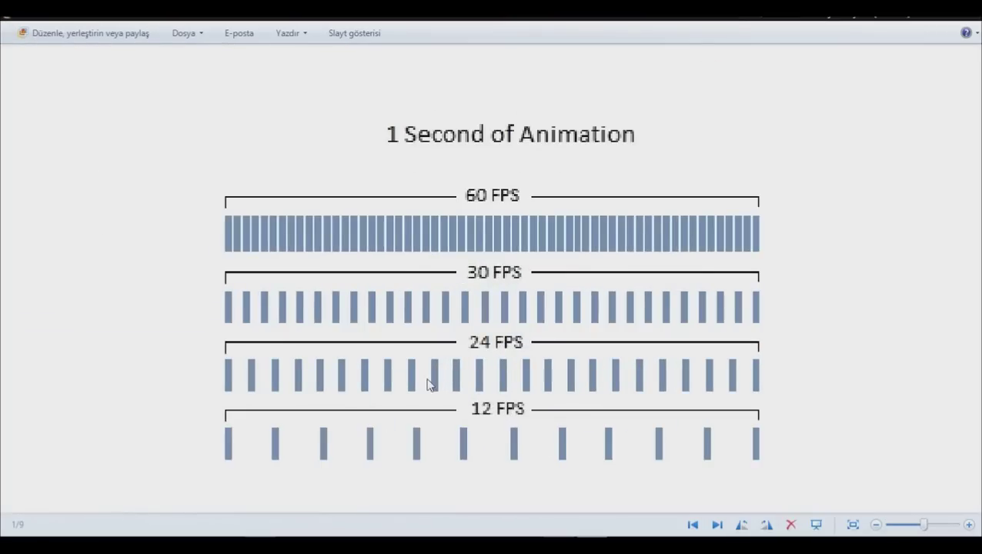
{"action": "left_click", "coordinate": [359, 406]}
{"action": "left_click", "coordinate": [231, 305]}
{"action": "scroll", "coordinate": [228, 239], "scroll_direction": "up", "scroll_amount": 4}
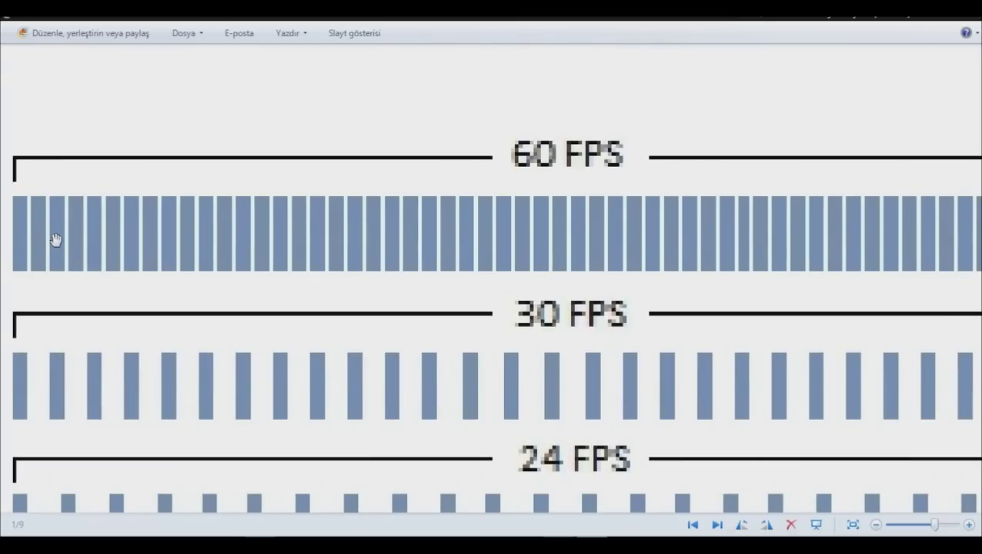
{"action": "scroll", "coordinate": [55, 240], "scroll_direction": "down", "scroll_amount": 4}
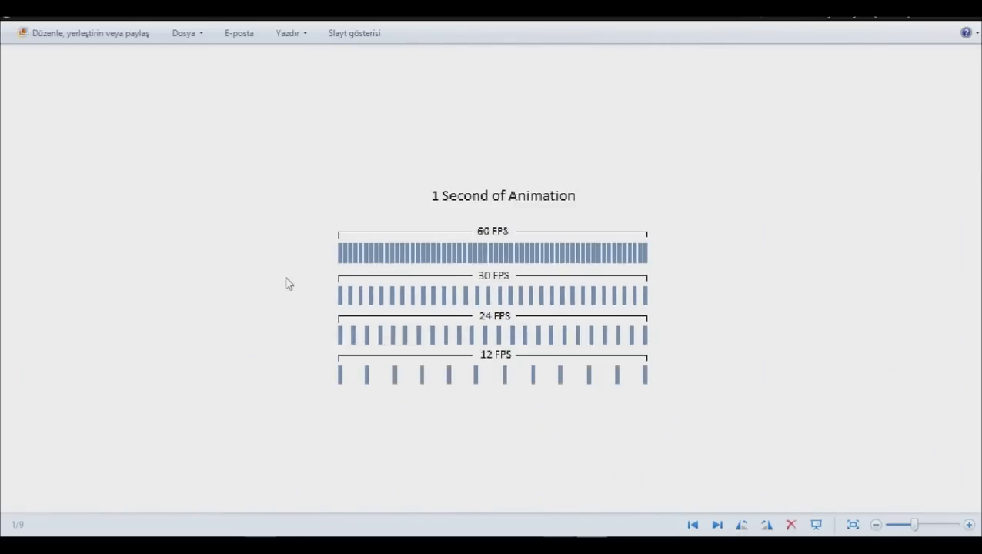
{"action": "scroll", "coordinate": [286, 284], "scroll_direction": "up", "scroll_amount": 4}
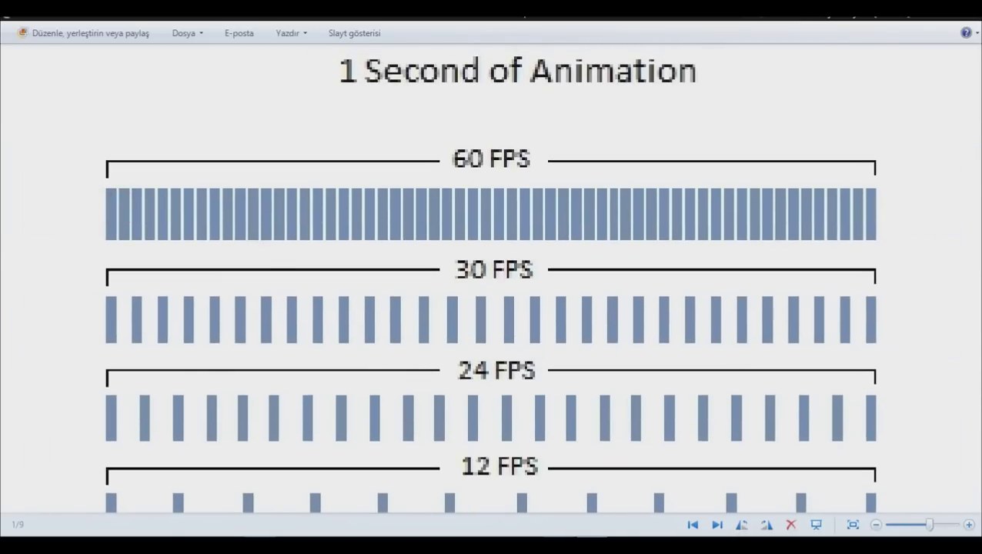
{"action": "key", "text": "super+Down"}
{"action": "left_click", "coordinate": [756, 81]}
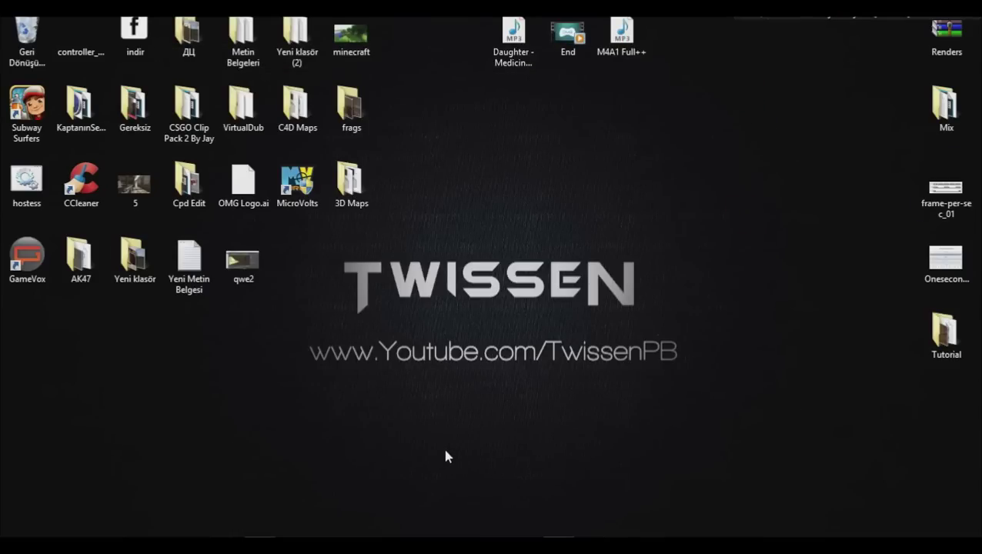
{"action": "mouse_move", "coordinate": [285, 446]}
{"action": "left_mouse_down"}
{"action": "mouse_move", "coordinate": [784, 251]}
{"action": "mouse_move", "coordinate": [320, 397]}
{"action": "mouse_move", "coordinate": [276, 449]}
{"action": "mouse_move", "coordinate": [706, 232]}
{"action": "mouse_move", "coordinate": [482, 388]}
{"action": "mouse_move", "coordinate": [305, 451]}
{"action": "mouse_move", "coordinate": [282, 445]}
{"action": "left_mouse_up"}
{"action": "left_click_drag", "start_coordinate": [283, 445], "coordinate": [290, 390]}
{"action": "mouse_move", "coordinate": [285, 388]}
{"action": "left_mouse_down"}
{"action": "mouse_move", "coordinate": [491, 274]}
{"action": "mouse_move", "coordinate": [731, 238]}
{"action": "mouse_move", "coordinate": [280, 389]}
{"action": "left_mouse_up"}
{"action": "left_click_drag", "start_coordinate": [280, 379], "coordinate": [331, 396]}
{"action": "mouse_move", "coordinate": [265, 399]}
{"action": "left_mouse_down"}
{"action": "mouse_move", "coordinate": [741, 235]}
{"action": "mouse_move", "coordinate": [253, 392]}
{"action": "left_mouse_up"}
{"action": "left_click_drag", "start_coordinate": [258, 392], "coordinate": [291, 375]}
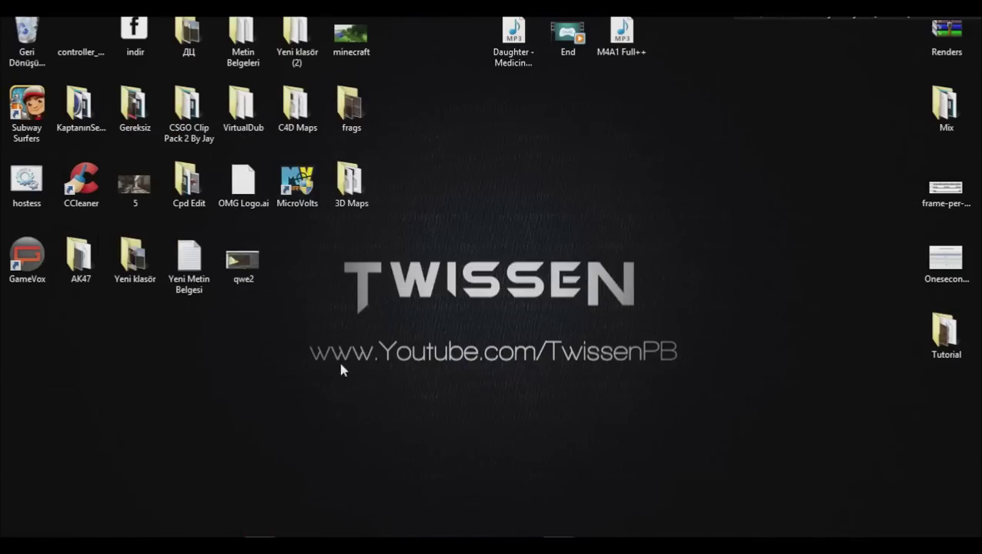
{"action": "left_click_drag", "start_coordinate": [281, 373], "coordinate": [716, 230]}
{"action": "left_click_drag", "start_coordinate": [721, 231], "coordinate": [276, 383]}
{"action": "left_click_drag", "start_coordinate": [274, 384], "coordinate": [783, 223]}
{"action": "left_click_drag", "start_coordinate": [218, 443], "coordinate": [285, 437]}
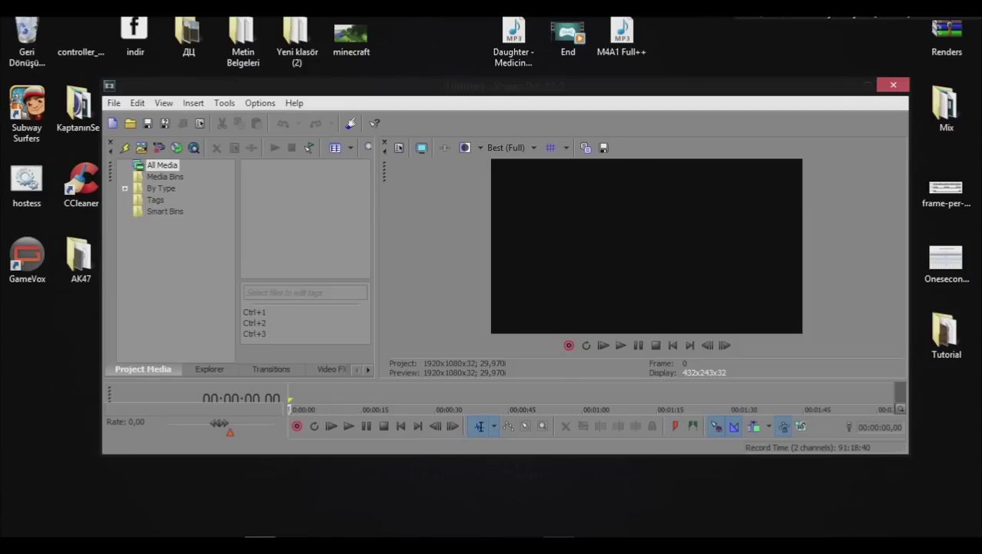
Step: Maximize the Vegas Pro window, restore it to a smaller size and close the program
{"action": "double_click", "coordinate": [411, 87]}
{"action": "left_click_drag", "start_coordinate": [413, 20], "coordinate": [412, 18]}
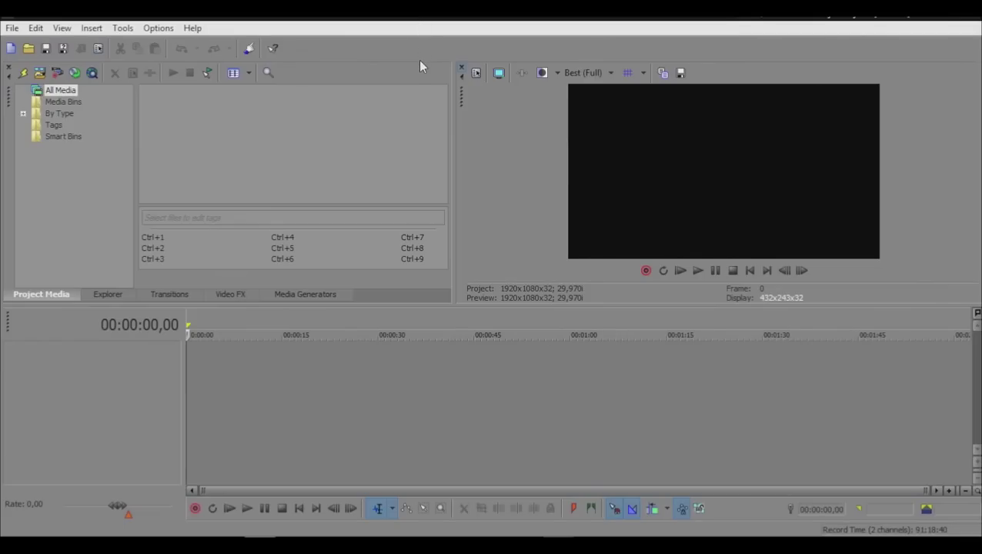
{"action": "left_click_drag", "start_coordinate": [499, 24], "coordinate": [520, 19]}
{"action": "left_click_drag", "start_coordinate": [519, 21], "coordinate": [493, 57]}
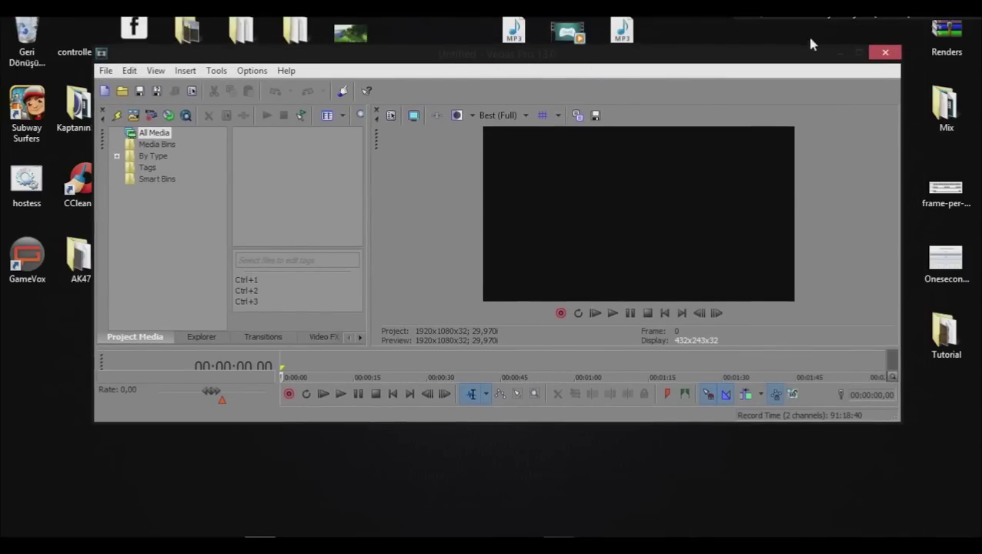
{"action": "left_click", "coordinate": [885, 52]}
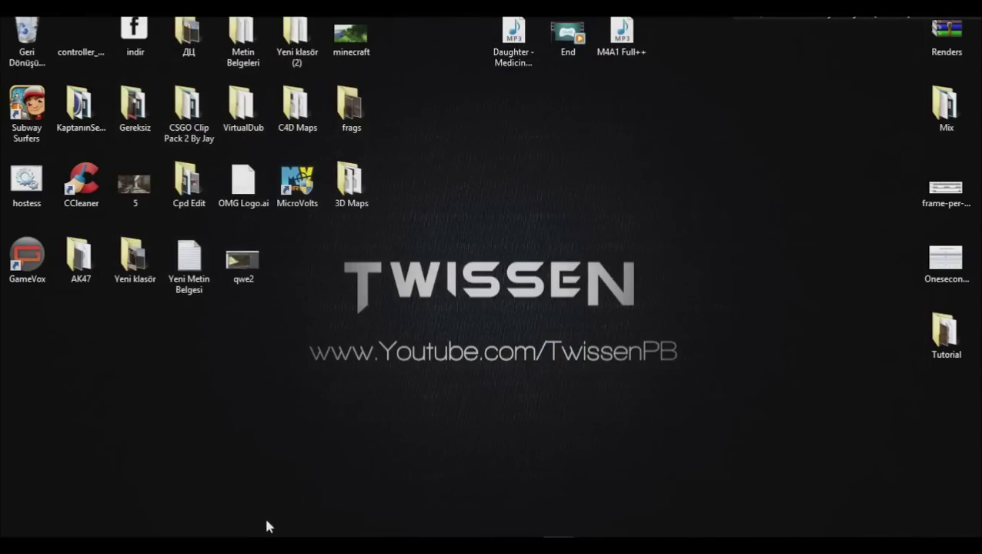
{"action": "left_click_drag", "start_coordinate": [215, 431], "coordinate": [709, 233]}
{"action": "left_click_drag", "start_coordinate": [771, 227], "coordinate": [268, 392]}
{"action": "mouse_move", "coordinate": [439, 326]}
{"action": "left_mouse_down"}
{"action": "mouse_move", "coordinate": [267, 390]}
{"action": "mouse_move", "coordinate": [720, 236]}
{"action": "left_mouse_up"}
{"action": "left_click_drag", "start_coordinate": [681, 212], "coordinate": [775, 208]}
{"action": "mouse_move", "coordinate": [741, 173]}
{"action": "left_mouse_down"}
{"action": "mouse_move", "coordinate": [318, 344]}
{"action": "mouse_move", "coordinate": [355, 395]}
{"action": "left_mouse_up"}
{"action": "mouse_move", "coordinate": [291, 410]}
{"action": "left_mouse_down"}
{"action": "mouse_move", "coordinate": [486, 245]}
{"action": "mouse_move", "coordinate": [277, 387]}
{"action": "mouse_move", "coordinate": [398, 208]}
{"action": "mouse_move", "coordinate": [718, 236]}
{"action": "mouse_move", "coordinate": [796, 203]}
{"action": "mouse_move", "coordinate": [401, 408]}
{"action": "mouse_move", "coordinate": [258, 445]}
{"action": "mouse_move", "coordinate": [562, 202]}
{"action": "mouse_move", "coordinate": [676, 179]}
{"action": "mouse_move", "coordinate": [798, 202]}
{"action": "mouse_move", "coordinate": [324, 346]}
{"action": "mouse_move", "coordinate": [228, 407]}
{"action": "mouse_move", "coordinate": [265, 454]}
{"action": "mouse_move", "coordinate": [257, 459]}
{"action": "mouse_move", "coordinate": [368, 310]}
{"action": "mouse_move", "coordinate": [488, 205]}
{"action": "mouse_move", "coordinate": [574, 200]}
{"action": "mouse_move", "coordinate": [616, 218]}
{"action": "left_mouse_up"}
{"action": "left_click", "coordinate": [622, 202]}
{"action": "left_click_drag", "start_coordinate": [258, 461], "coordinate": [286, 418]}
{"action": "left_click_drag", "start_coordinate": [288, 417], "coordinate": [734, 245]}
{"action": "mouse_move", "coordinate": [729, 212]}
{"action": "left_mouse_down"}
{"action": "mouse_move", "coordinate": [319, 398]}
{"action": "mouse_move", "coordinate": [281, 453]}
{"action": "mouse_move", "coordinate": [645, 258]}
{"action": "mouse_move", "coordinate": [733, 223]}
{"action": "left_mouse_up"}
{"action": "left_click_drag", "start_coordinate": [723, 225], "coordinate": [692, 261]}
{"action": "left_click", "coordinate": [433, 361]}
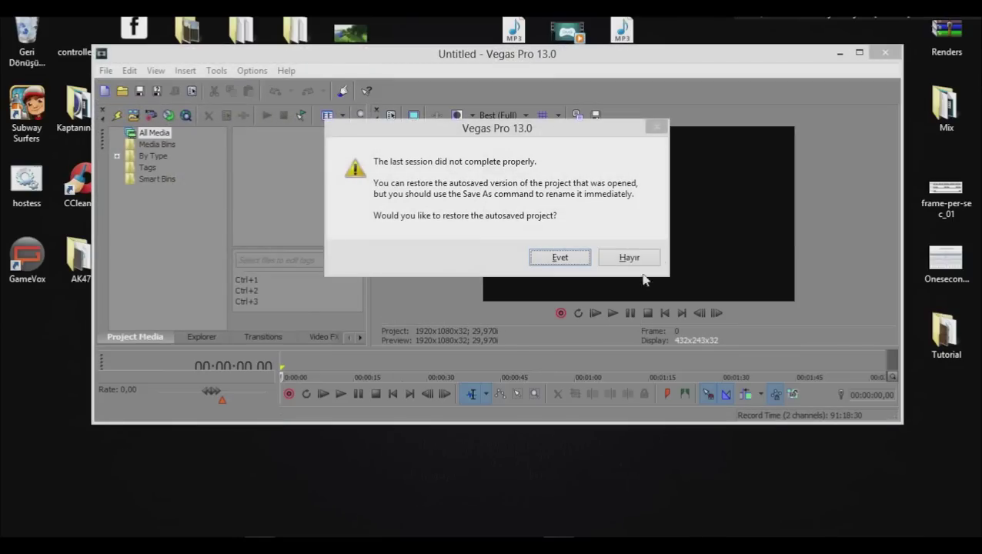
Step: Decline restoring the autosaved project in Vegas Pro and view the Media Generators before returning to Project Media
{"action": "left_click", "coordinate": [633, 259]}
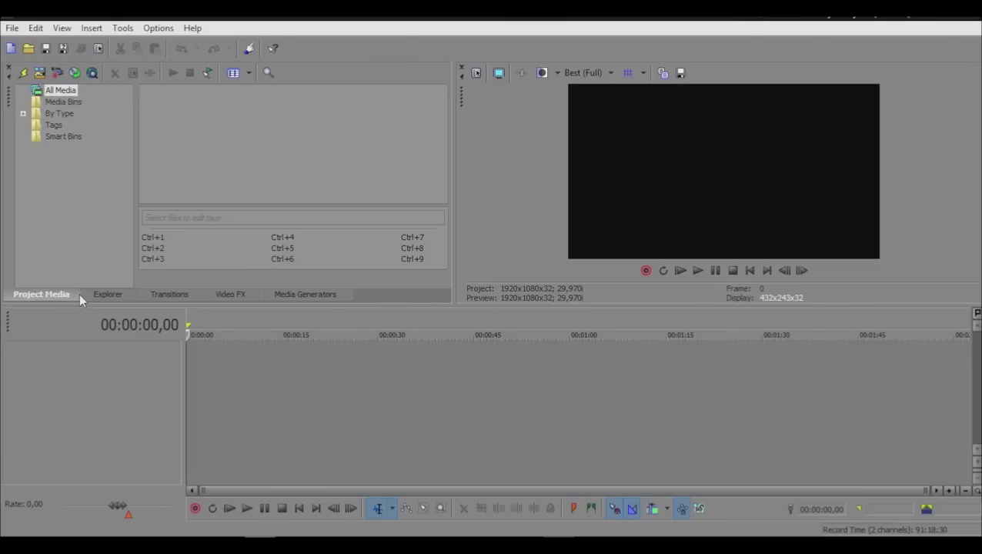
{"action": "left_click", "coordinate": [331, 296]}
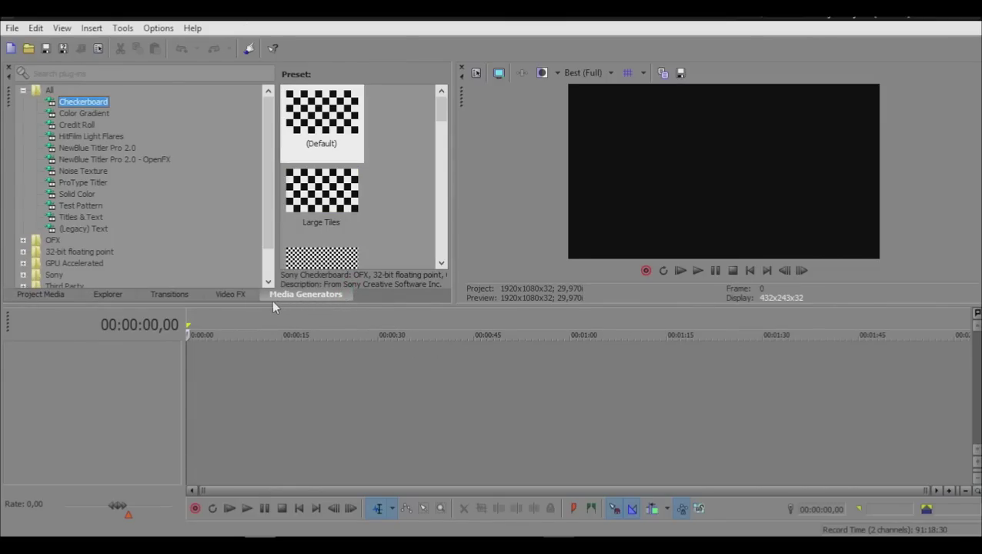
{"action": "left_click", "coordinate": [62, 297]}
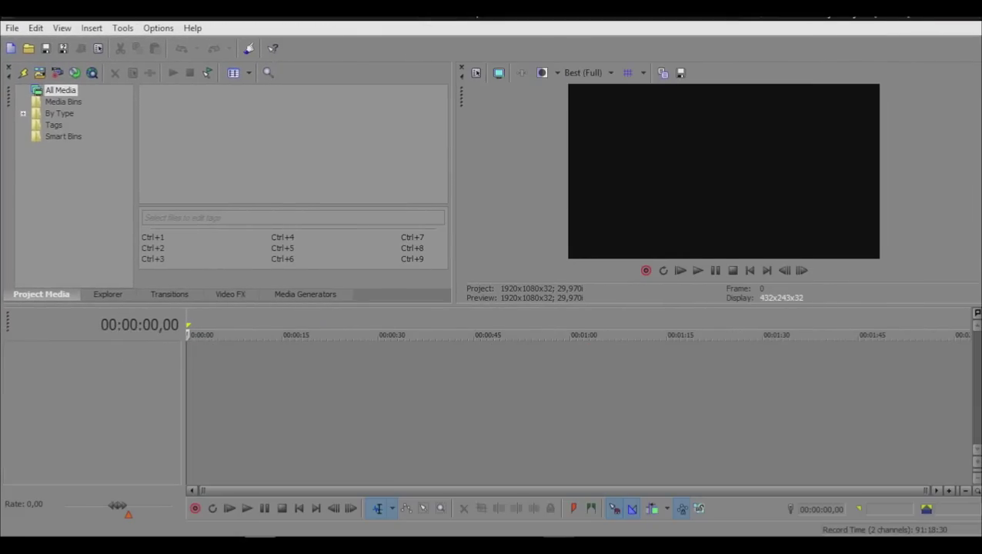
{"action": "left_click_drag", "start_coordinate": [471, 9], "coordinate": [500, 10]}
Step: Put the timeline cursor at the start and look through the media, transition and generator panes, ending on Project Media
{"action": "left_click_drag", "start_coordinate": [187, 330], "coordinate": [12, 331]}
{"action": "left_click", "coordinate": [192, 375]}
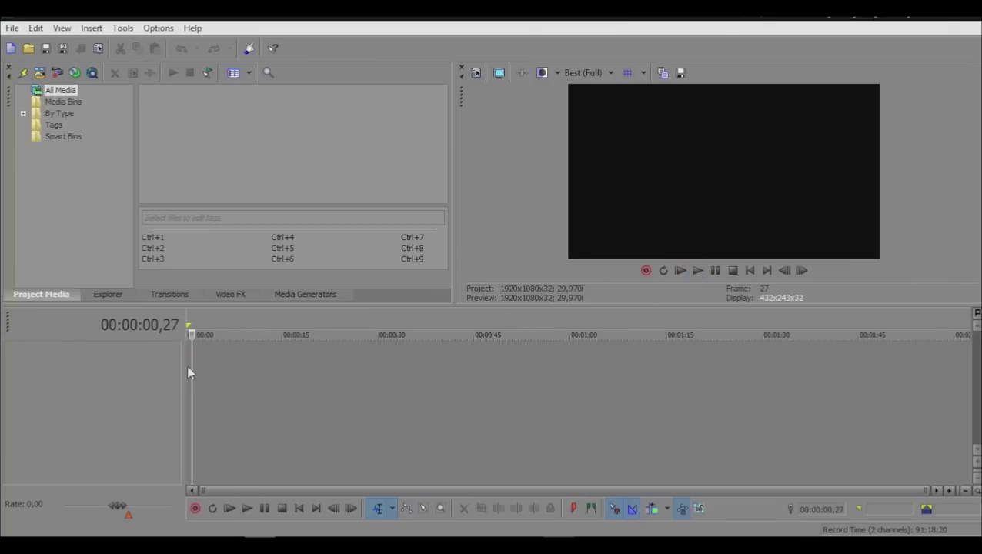
{"action": "left_click", "coordinate": [188, 365]}
{"action": "left_click", "coordinate": [190, 347]}
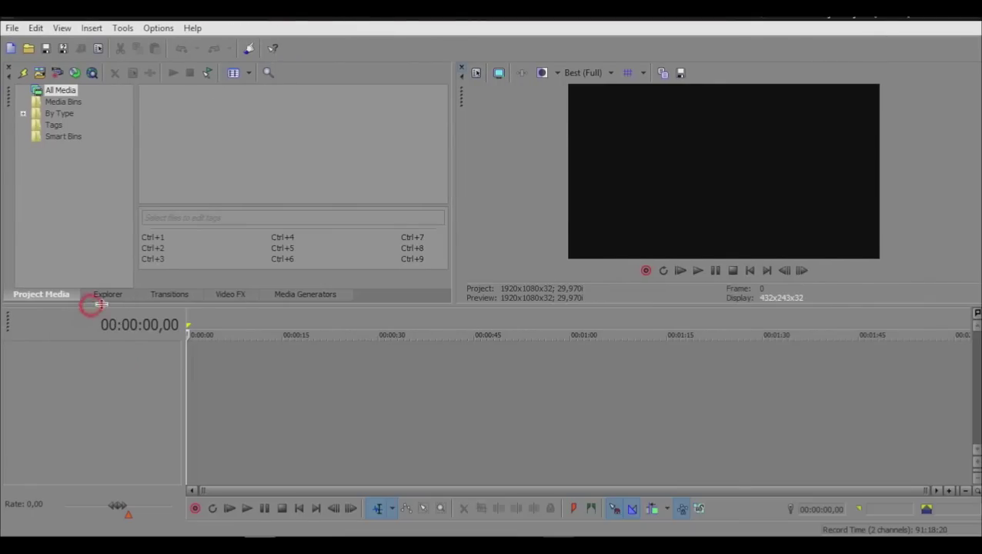
{"action": "left_click", "coordinate": [161, 293]}
{"action": "left_click", "coordinate": [295, 296]}
{"action": "left_click", "coordinate": [27, 296]}
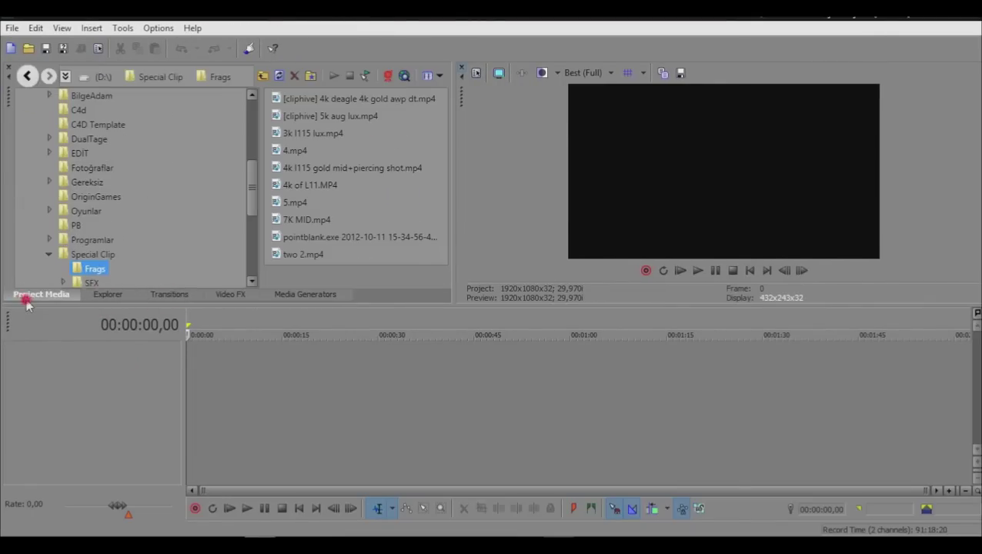
Step: Look over the track area commands, the preview's project video settings and the File commands without changing anything
{"action": "right_click", "coordinate": [121, 401]}
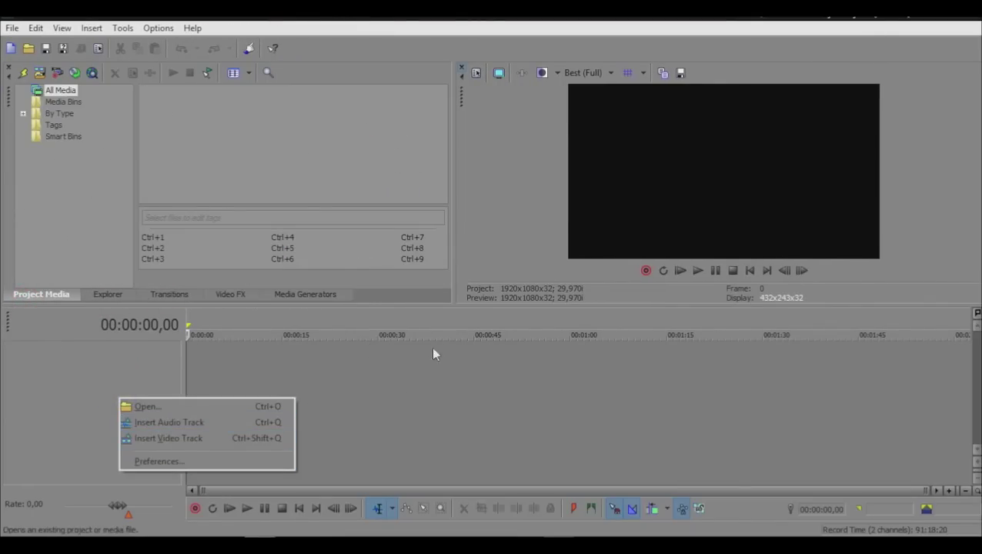
{"action": "left_click", "coordinate": [537, 323]}
{"action": "left_click", "coordinate": [537, 332]}
{"action": "left_click", "coordinate": [188, 362]}
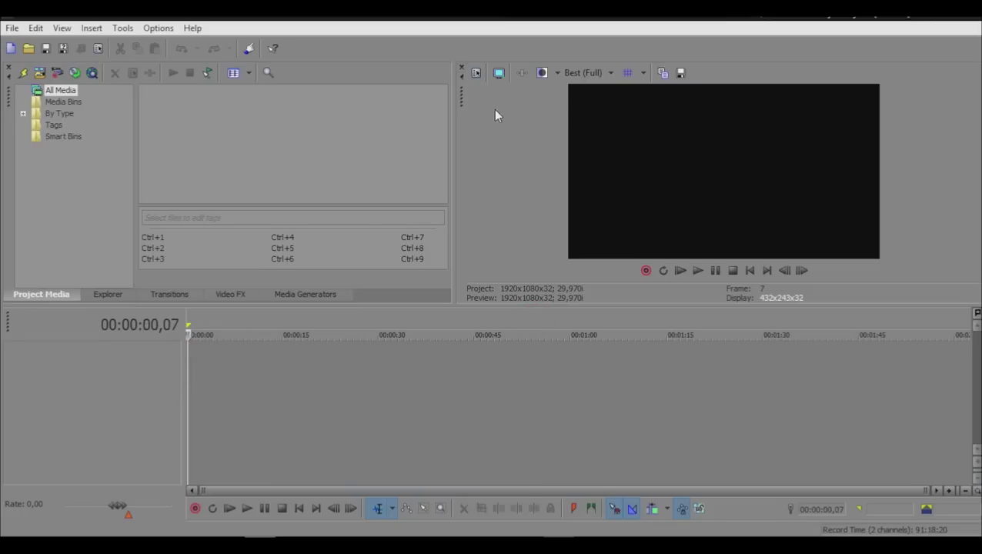
{"action": "left_click", "coordinate": [477, 72]}
{"action": "left_click", "coordinate": [549, 456]}
{"action": "left_click", "coordinate": [11, 28]}
{"action": "left_click", "coordinate": [295, 31]}
{"action": "left_click", "coordinate": [190, 338]}
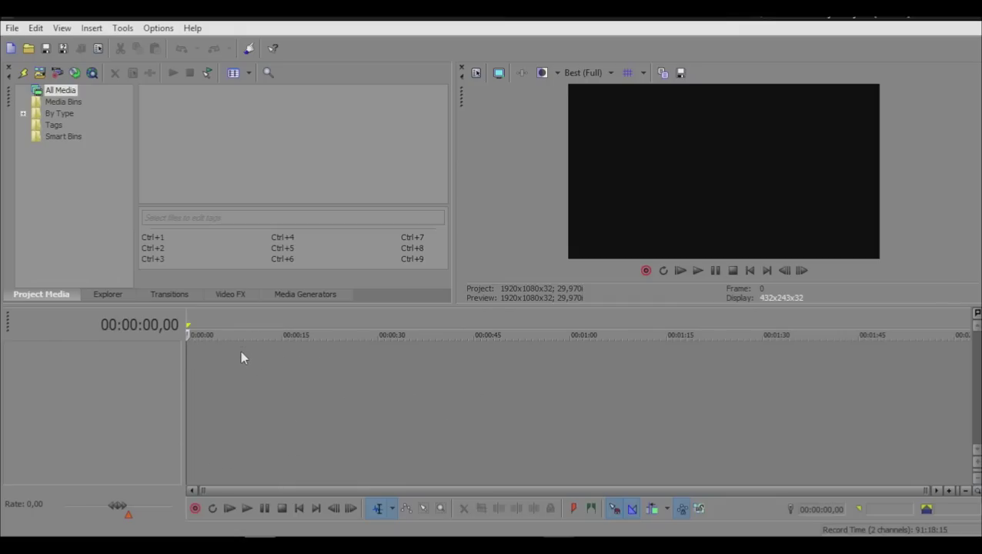
Step: Mark a loop region about 13 seconds long on the empty timeline and place the cursor near the start
{"action": "left_click", "coordinate": [215, 110]}
{"action": "left_click_drag", "start_coordinate": [246, 131], "coordinate": [217, 112]}
{"action": "left_click", "coordinate": [148, 96]}
{"action": "left_click", "coordinate": [61, 91]}
{"action": "left_click_drag", "start_coordinate": [230, 362], "coordinate": [313, 365]}
{"action": "left_click", "coordinate": [232, 373]}
{"action": "left_click", "coordinate": [185, 365]}
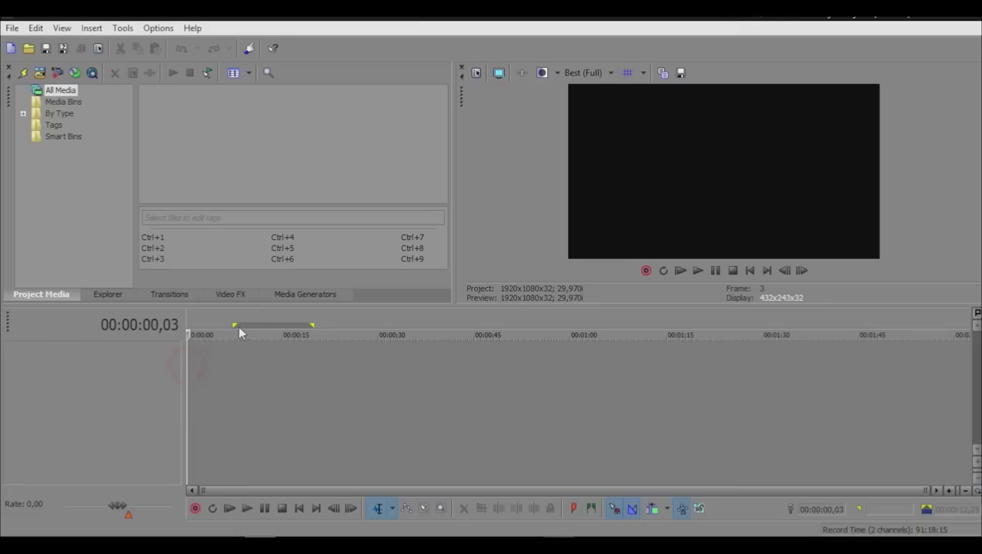
Step: Browse to the Desktop folder in the Vegas media Explorer, collapsing the D: drive on the way
{"action": "left_click", "coordinate": [107, 296]}
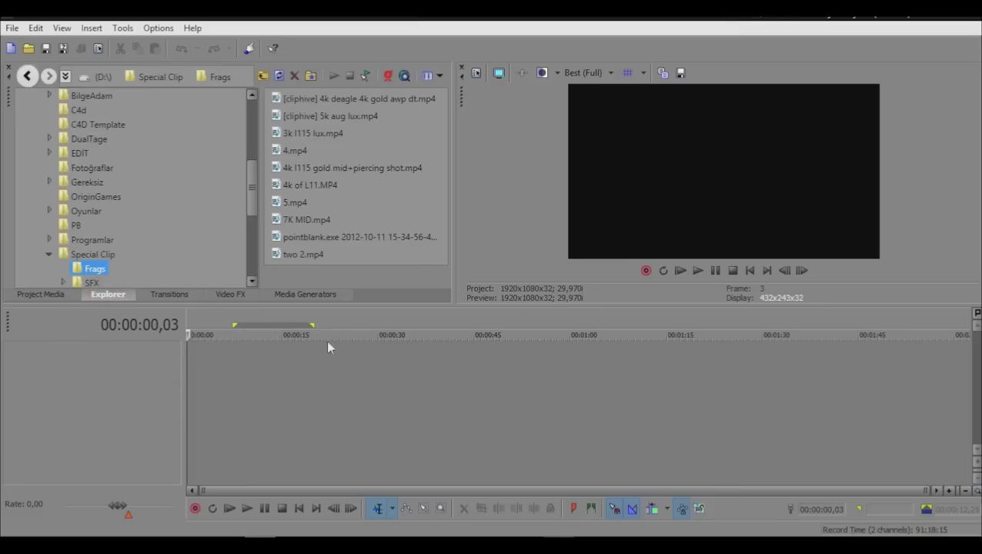
{"action": "left_click_drag", "start_coordinate": [251, 188], "coordinate": [249, 110]}
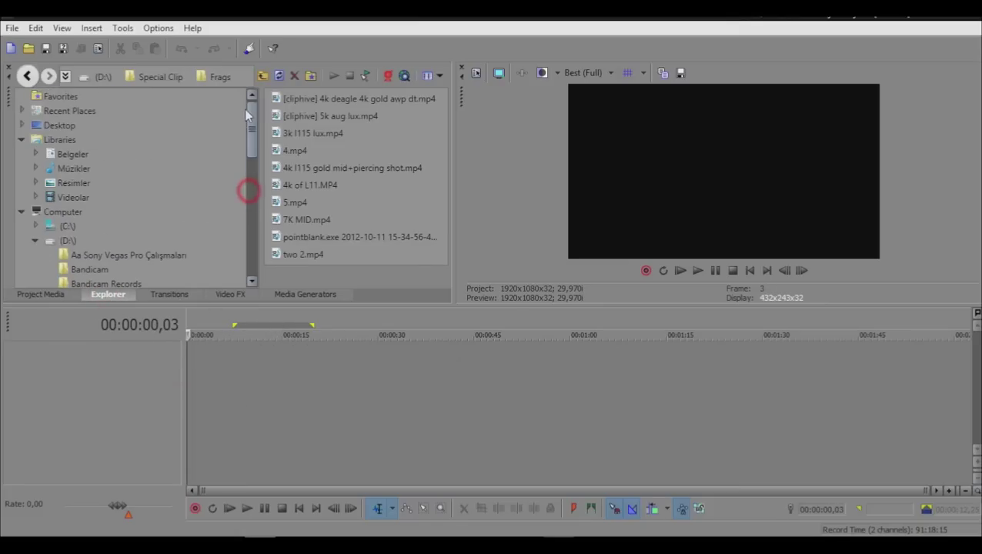
{"action": "left_click", "coordinate": [35, 240]}
{"action": "left_click", "coordinate": [59, 124]}
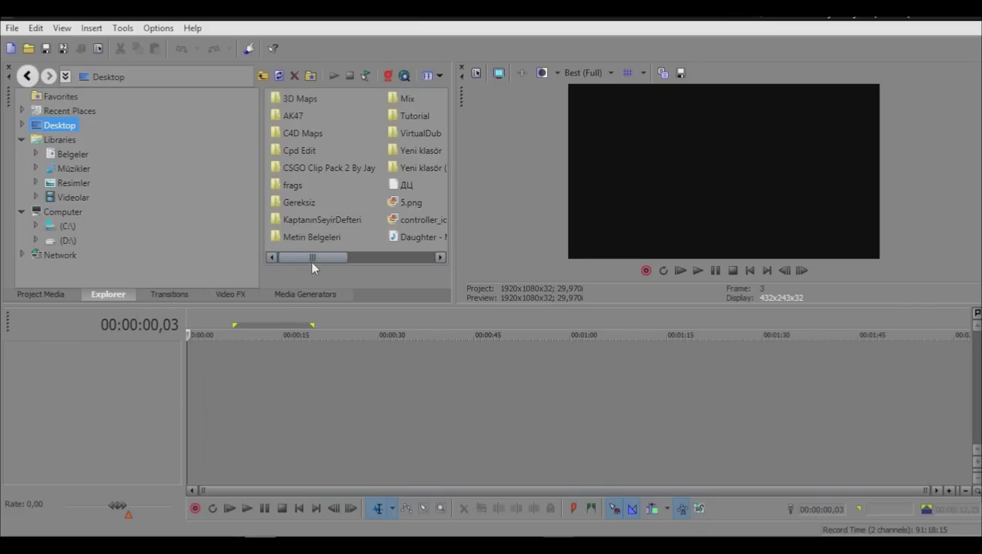
Step: Add controller_icon.png to the timeline at about 8 seconds and place the cursor just after the clip
{"action": "mouse_move", "coordinate": [311, 261]}
{"action": "left_mouse_down"}
{"action": "mouse_move", "coordinate": [413, 261]}
{"action": "mouse_move", "coordinate": [292, 261]}
{"action": "mouse_move", "coordinate": [462, 262]}
{"action": "mouse_move", "coordinate": [296, 262]}
{"action": "left_mouse_up"}
{"action": "left_click_drag", "start_coordinate": [397, 217], "coordinate": [255, 371]}
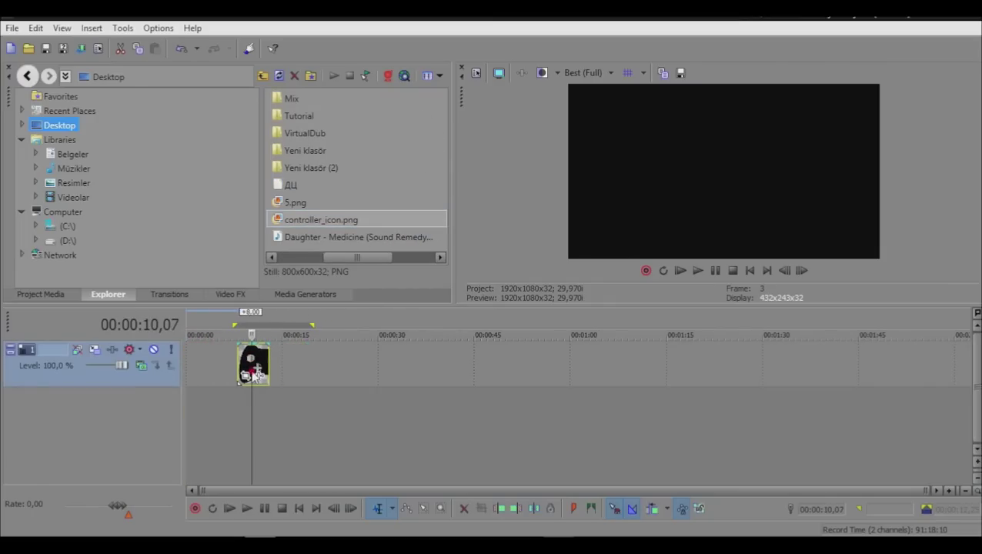
{"action": "left_click", "coordinate": [300, 367]}
{"action": "left_click", "coordinate": [206, 357]}
{"action": "left_click", "coordinate": [278, 359]}
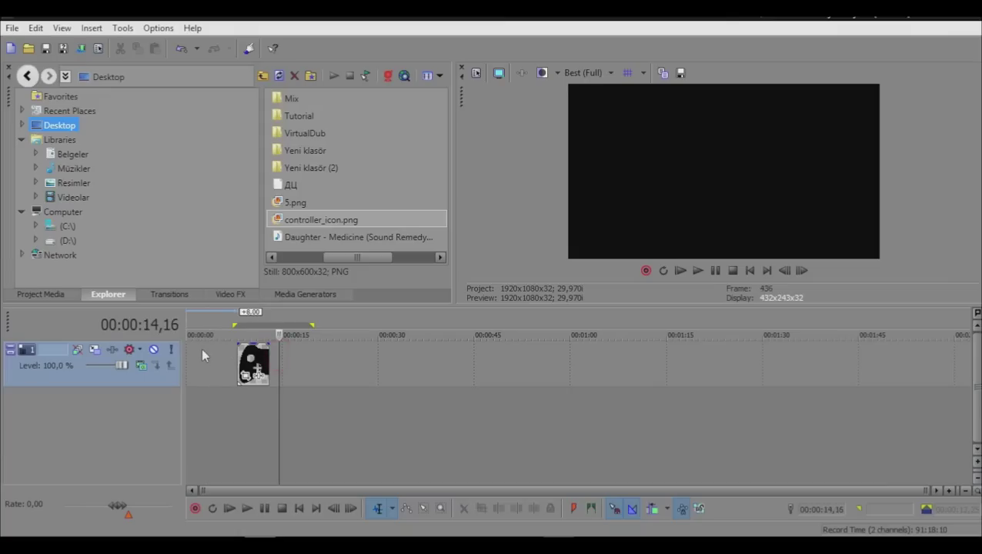
Step: Delete the controller_icon.png clip from the video track and return the cursor to the start of the timeline
{"action": "left_click", "coordinate": [202, 352]}
{"action": "left_click", "coordinate": [255, 363]}
{"action": "left_click", "coordinate": [345, 360]}
{"action": "left_click", "coordinate": [248, 362]}
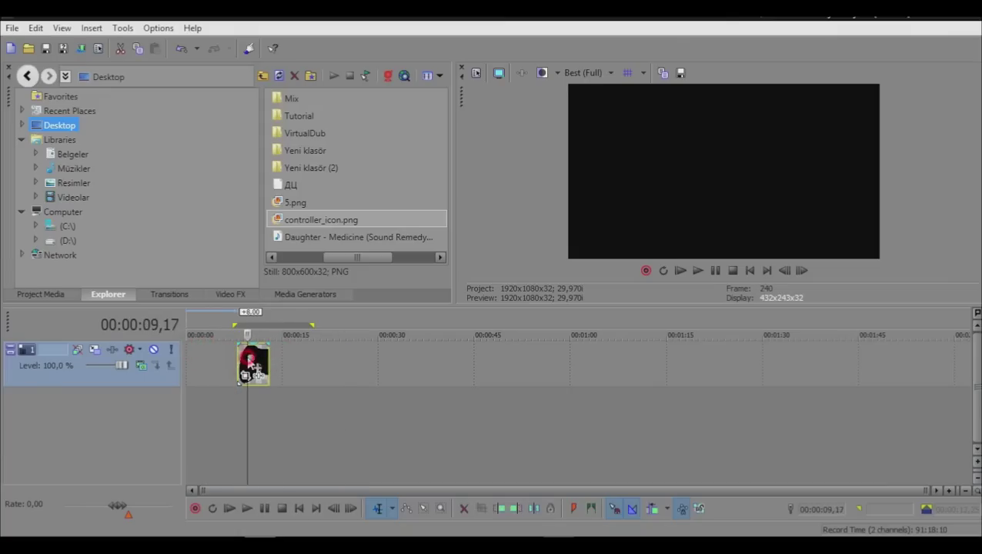
{"action": "left_click", "coordinate": [310, 362]}
{"action": "left_click", "coordinate": [255, 363]}
{"action": "right_click", "coordinate": [255, 363]}
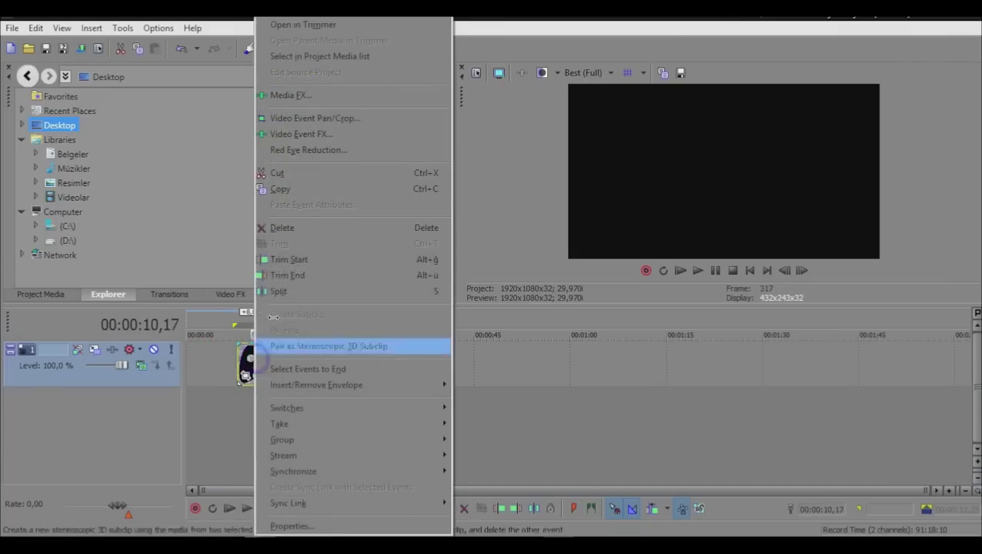
{"action": "left_click", "coordinate": [294, 225]}
{"action": "left_click", "coordinate": [187, 388]}
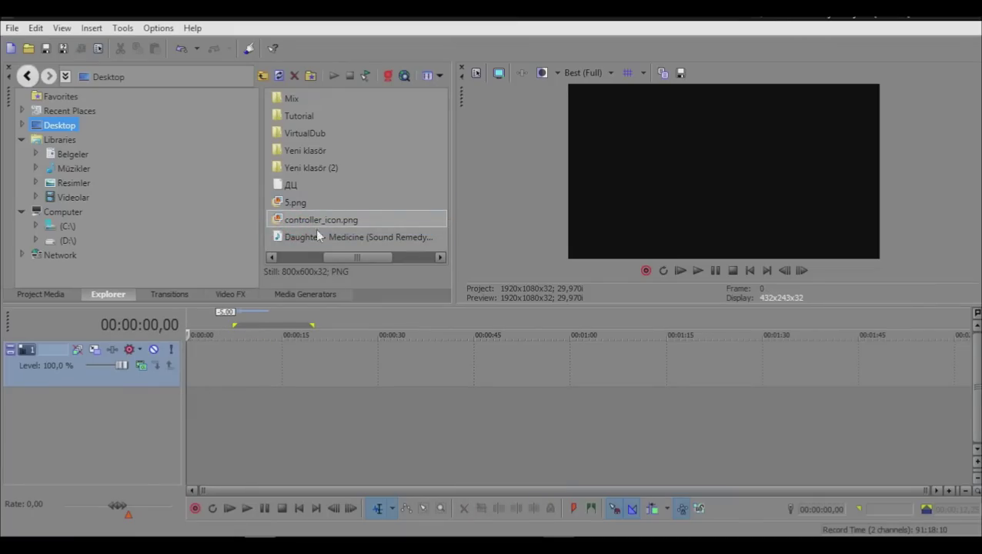
{"action": "left_click_drag", "start_coordinate": [212, 384], "coordinate": [186, 397]}
Step: Show the desktop and try to bring the qwe2 file from there into the project
{"action": "key", "text": "super+d"}
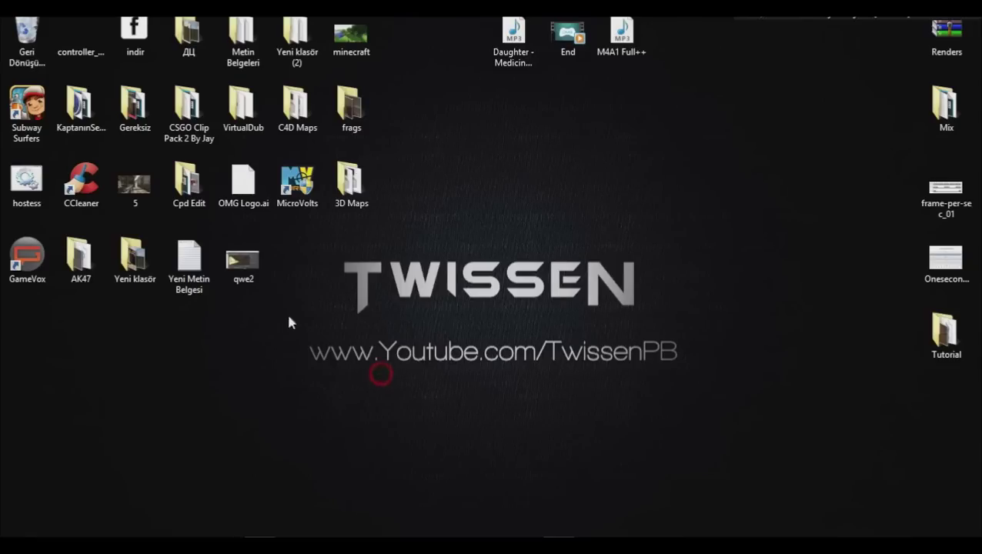
{"action": "left_click_drag", "start_coordinate": [243, 262], "coordinate": [320, 359]}
{"action": "left_click_drag", "start_coordinate": [242, 262], "coordinate": [590, 235]}
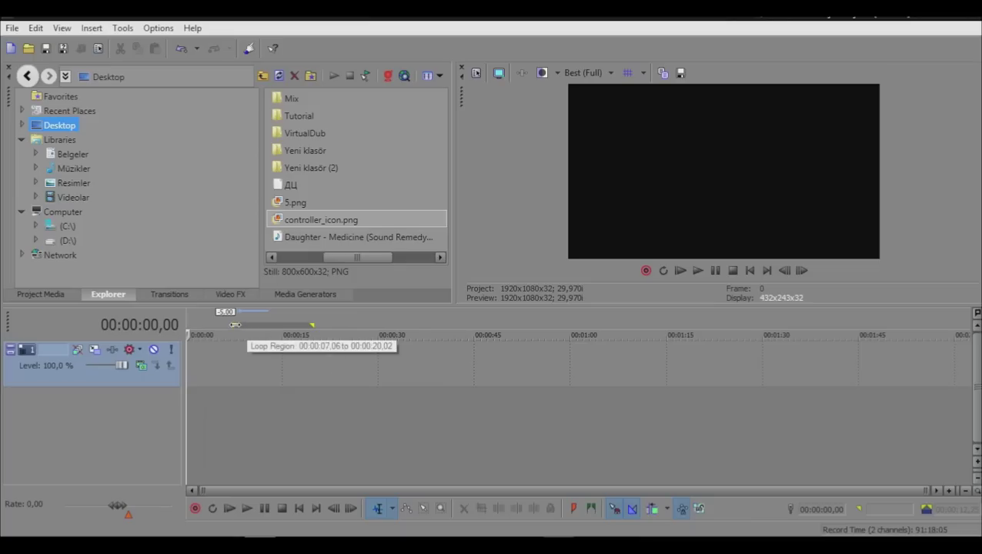
Step: Look over the Desktop folder listing, the transitions and the media generators, ending back on the Explorer
{"action": "left_click_drag", "start_coordinate": [383, 258], "coordinate": [300, 256]}
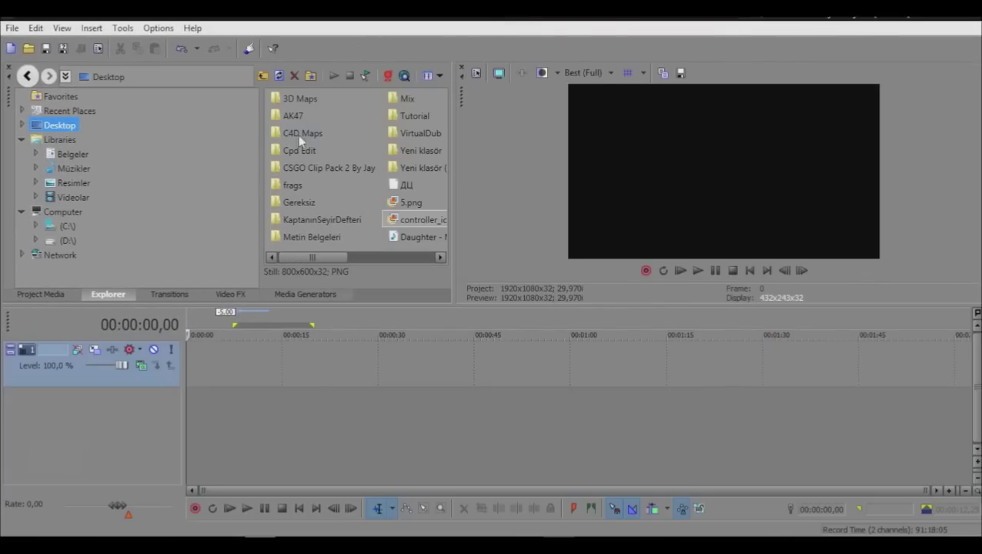
{"action": "left_click", "coordinate": [189, 296]}
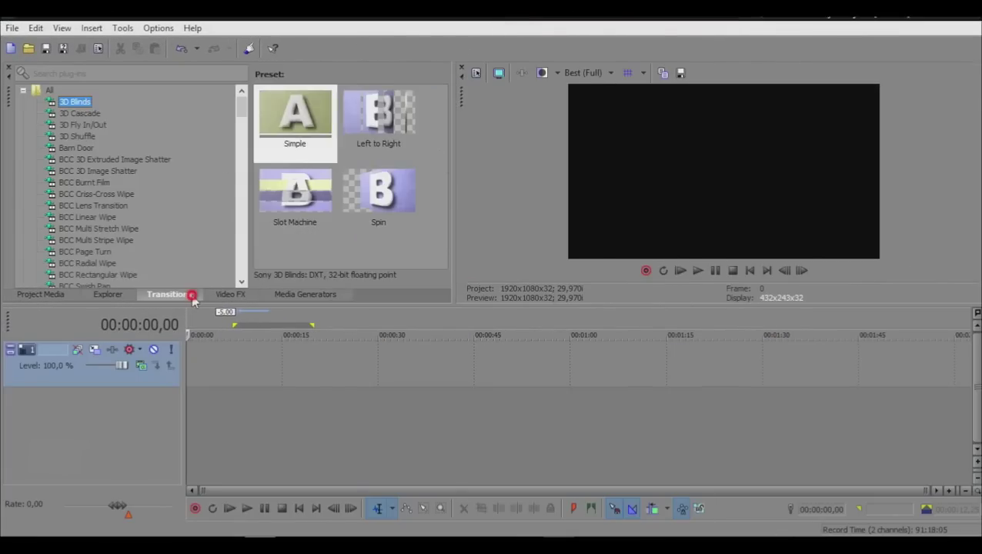
{"action": "left_click", "coordinate": [339, 296]}
{"action": "left_click", "coordinate": [159, 298]}
{"action": "left_click", "coordinate": [87, 299]}
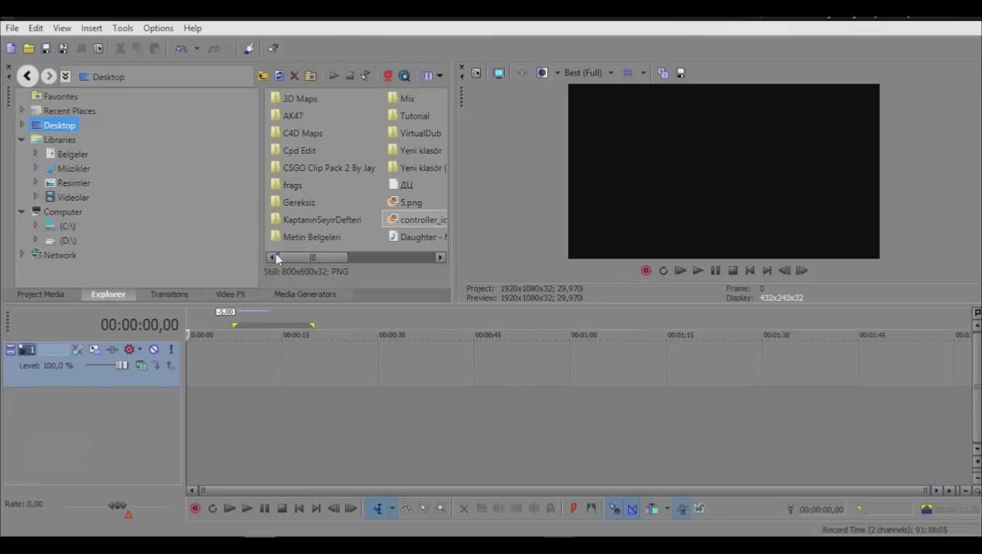
Step: Replace the empty video track with a new audio track and a new video track
{"action": "right_click", "coordinate": [140, 358]}
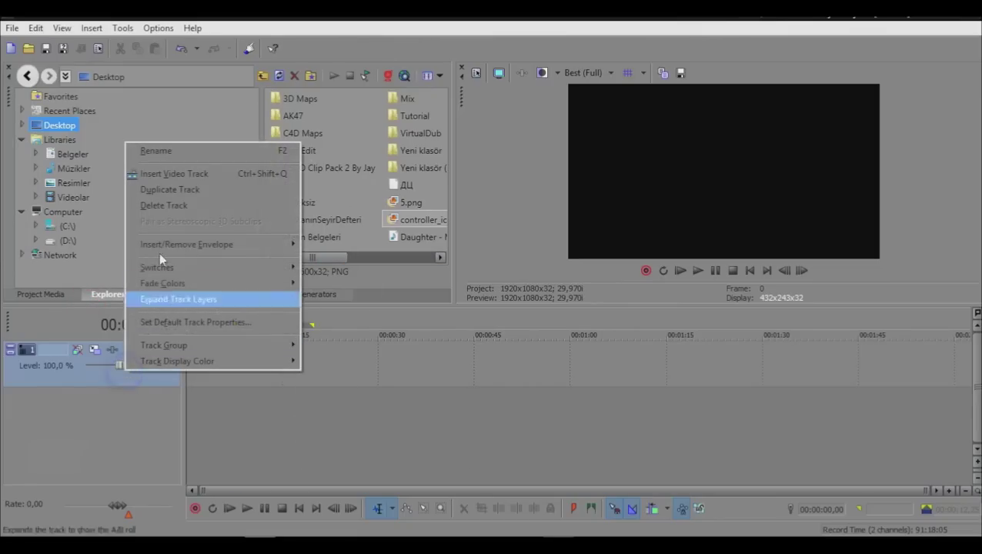
{"action": "left_click", "coordinate": [160, 201]}
{"action": "right_click", "coordinate": [114, 392]}
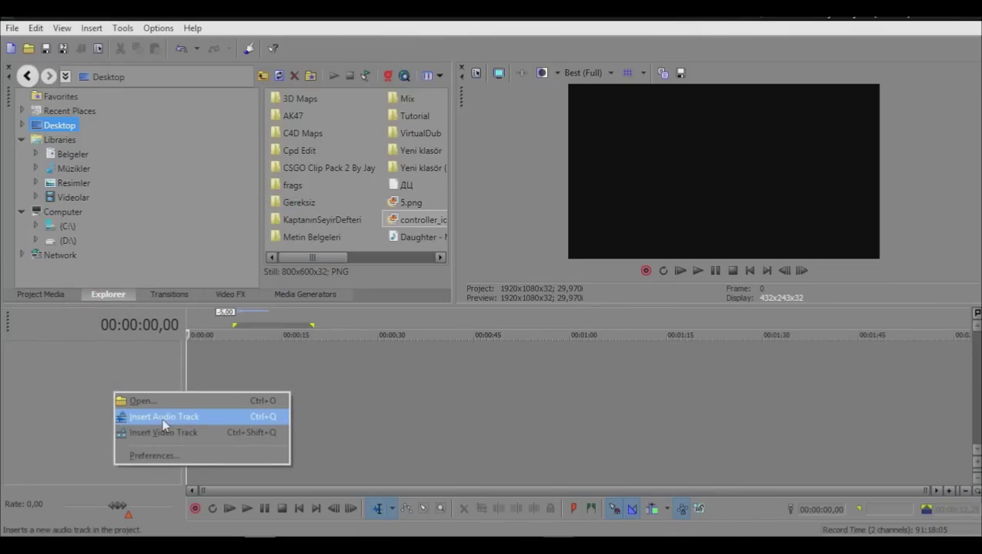
{"action": "left_click", "coordinate": [161, 416]}
{"action": "right_click", "coordinate": [89, 428]}
{"action": "left_click", "coordinate": [134, 468]}
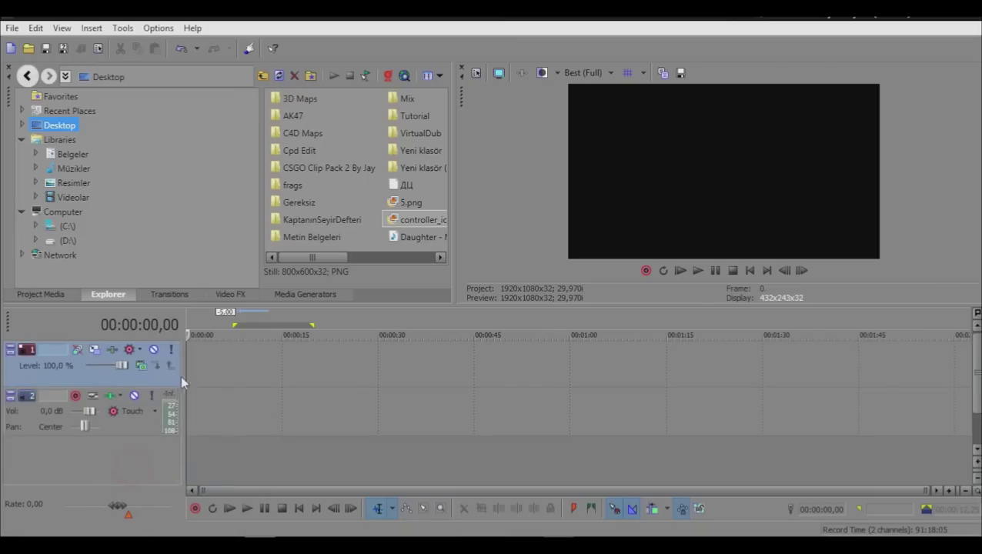
Step: Look over the video track's compositing modes without changing them and set the audio track's volume to 2.9 dB
{"action": "left_click", "coordinate": [140, 365]}
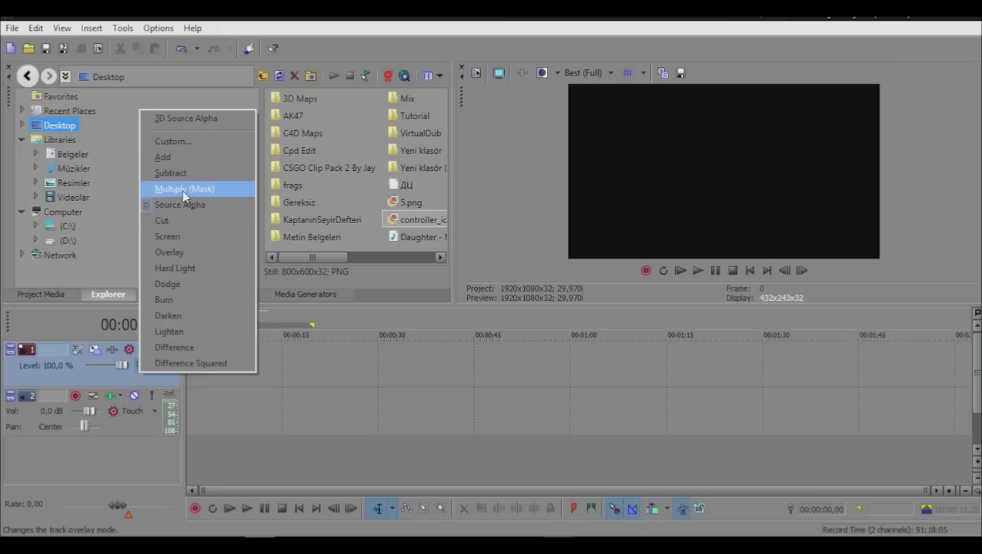
{"action": "left_click", "coordinate": [87, 368]}
{"action": "left_click_drag", "start_coordinate": [86, 412], "coordinate": [92, 415]}
Step: Examine the audio track's Noise Gate, EQ and Compressor effects and the EQ presets, leaving their settings as they are
{"action": "left_click", "coordinate": [110, 395]}
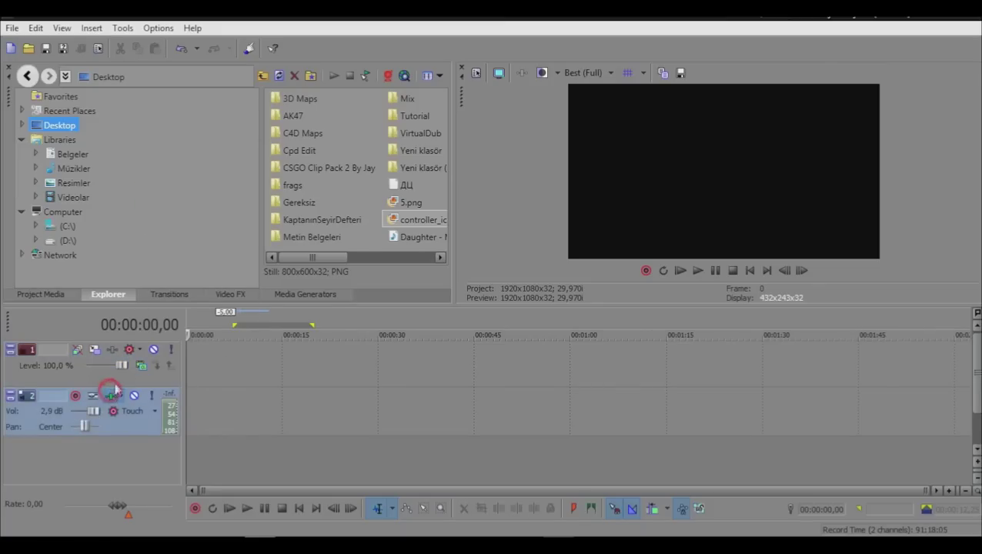
{"action": "left_click", "coordinate": [234, 74]}
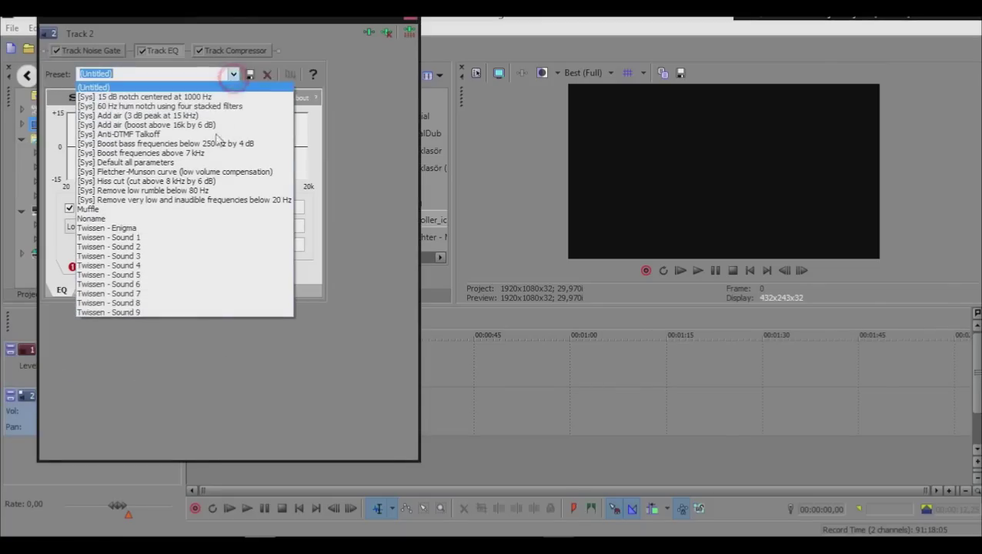
{"action": "left_click", "coordinate": [224, 47]}
{"action": "left_click", "coordinate": [76, 51]}
{"action": "left_click", "coordinate": [216, 50]}
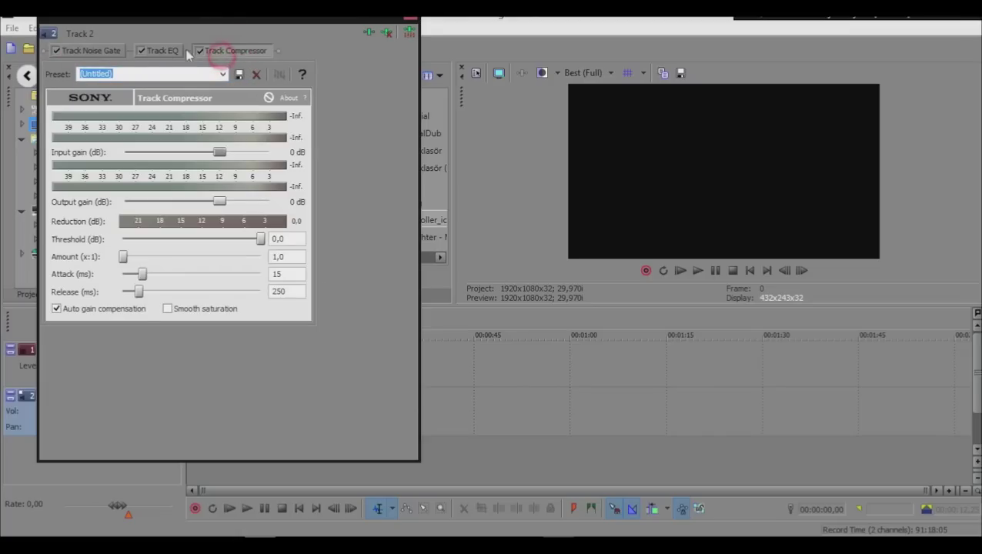
{"action": "left_click", "coordinate": [77, 51]}
{"action": "left_click", "coordinate": [173, 50]}
{"action": "left_click", "coordinate": [225, 49]}
{"action": "left_click", "coordinate": [158, 50]}
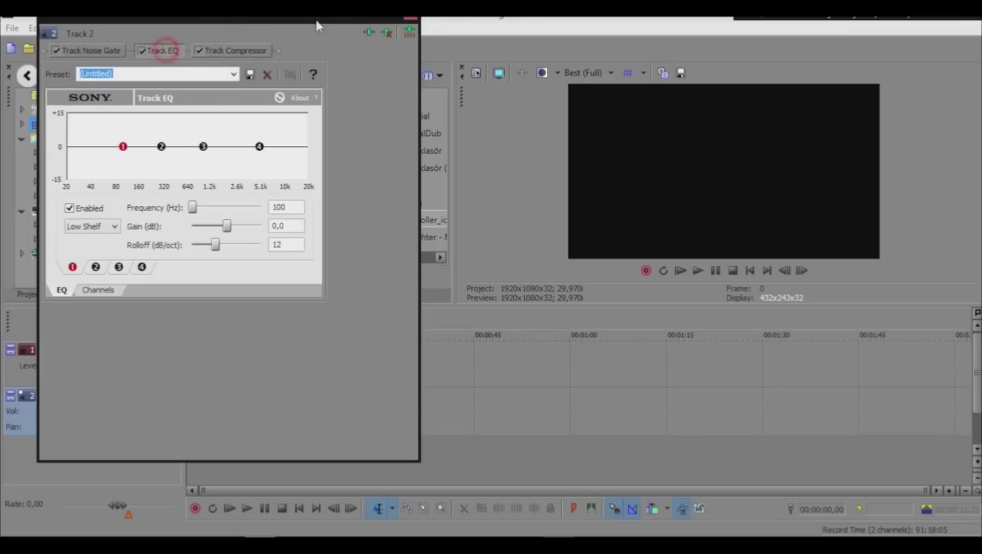
{"action": "left_click", "coordinate": [409, 18]}
Step: Delete both the audio track and the video track from the timeline
{"action": "right_click", "coordinate": [131, 431]}
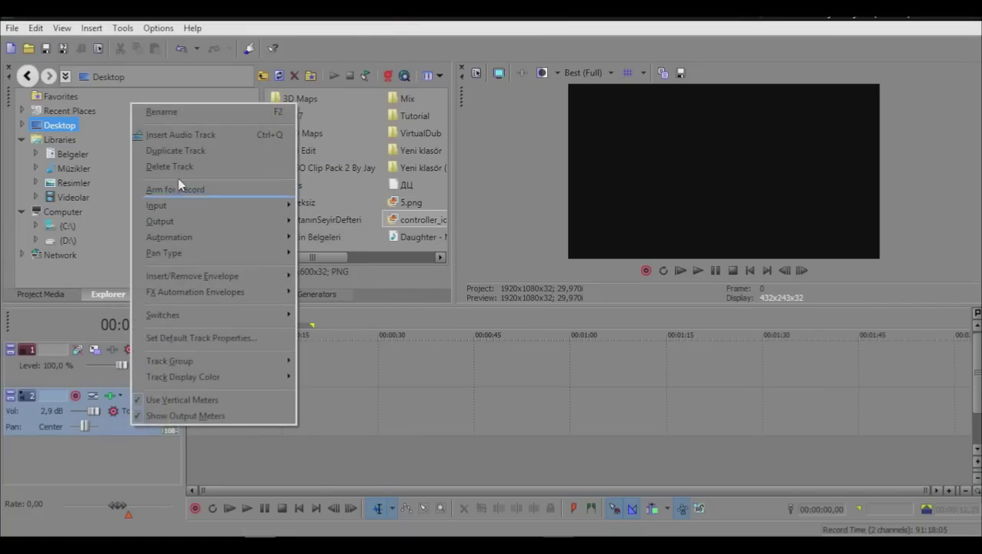
{"action": "left_click", "coordinate": [175, 163]}
{"action": "right_click", "coordinate": [155, 376]}
{"action": "left_click", "coordinate": [202, 211]}
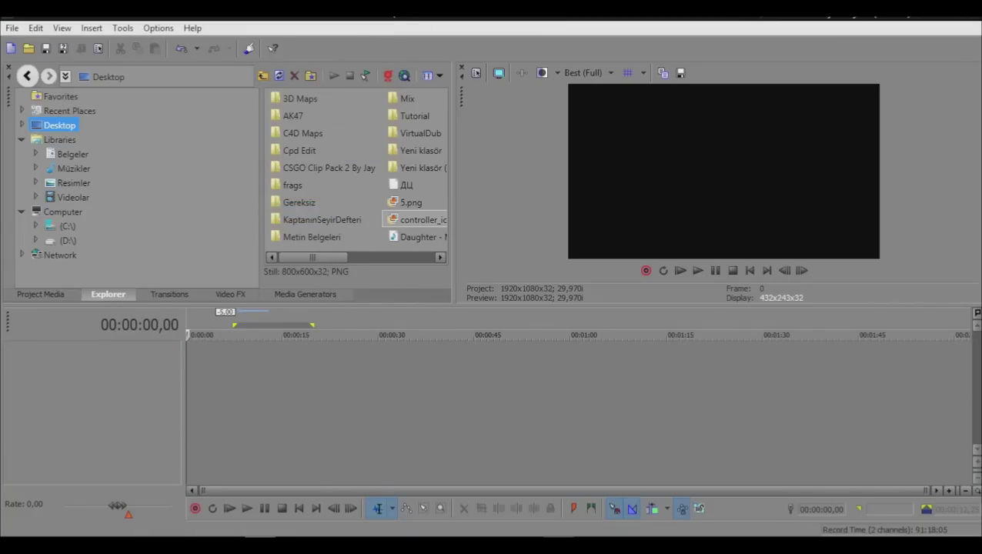
{"action": "double_click", "coordinate": [377, 24]}
{"action": "double_click", "coordinate": [384, 31]}
{"action": "key", "text": "super+Down"}
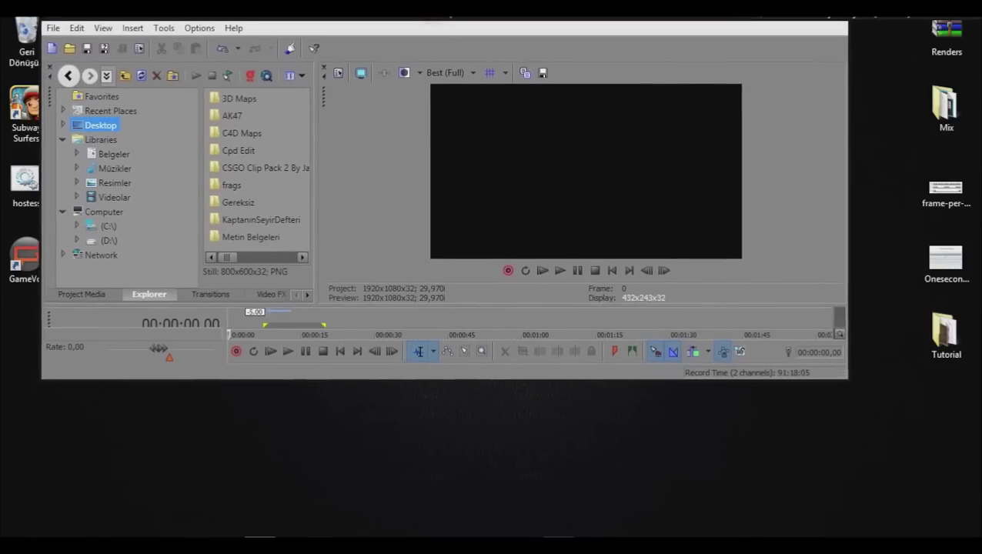
{"action": "key", "text": "super+Up"}
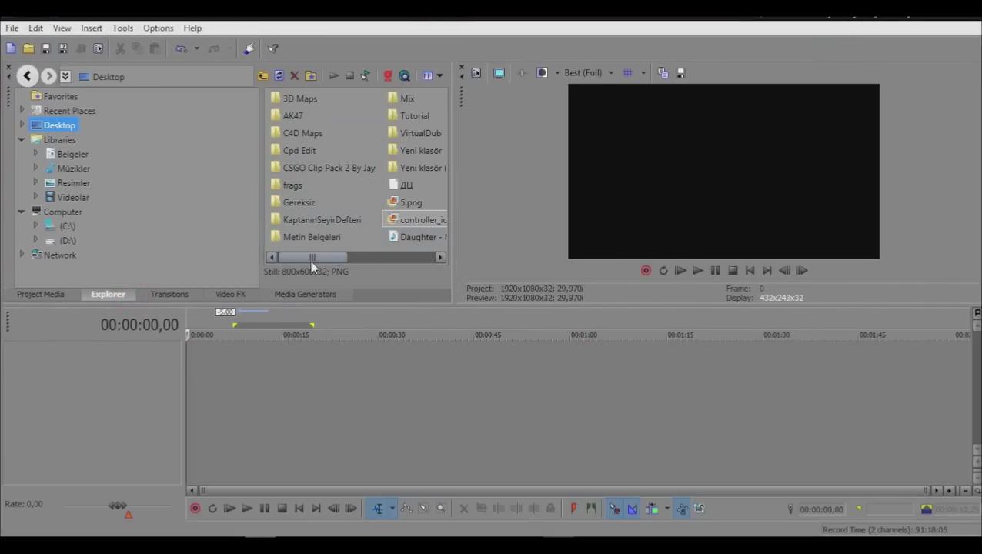
Step: Refresh the Desktop folder listing in the media Explorer
{"action": "mouse_move", "coordinate": [312, 262]}
{"action": "left_mouse_down"}
{"action": "mouse_move", "coordinate": [391, 264]}
{"action": "mouse_move", "coordinate": [302, 259]}
{"action": "left_mouse_up"}
{"action": "left_click_drag", "start_coordinate": [322, 256], "coordinate": [308, 231]}
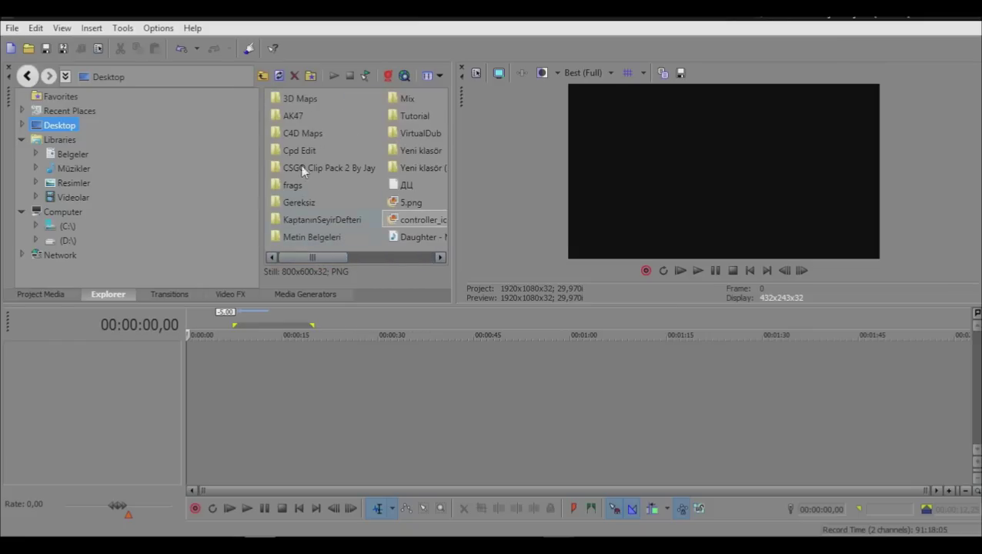
{"action": "left_click", "coordinate": [279, 76]}
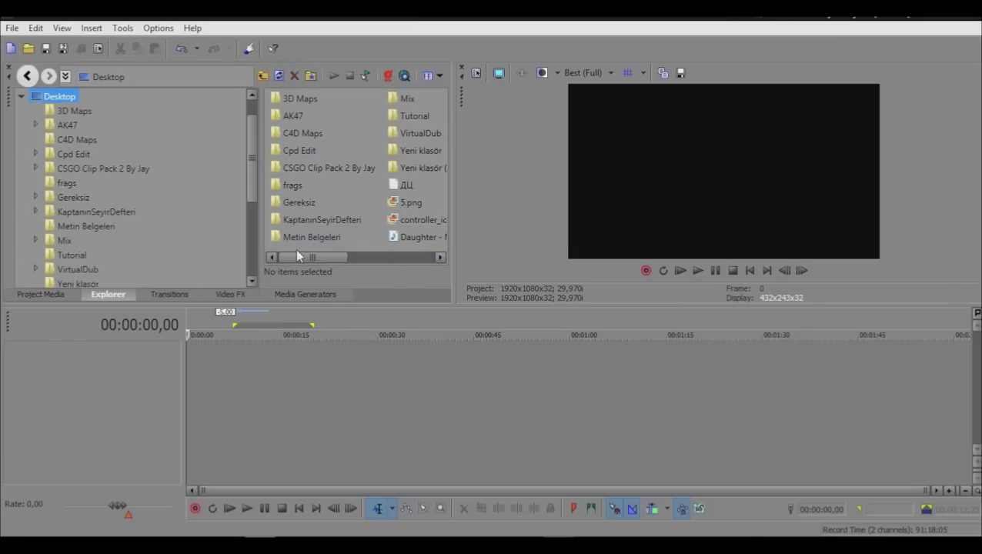
{"action": "left_click_drag", "start_coordinate": [299, 256], "coordinate": [336, 276]}
Step: Browse the whole list of transitions, previewing the presets of Iris and Clock Wipe on the way
{"action": "left_click", "coordinate": [147, 296]}
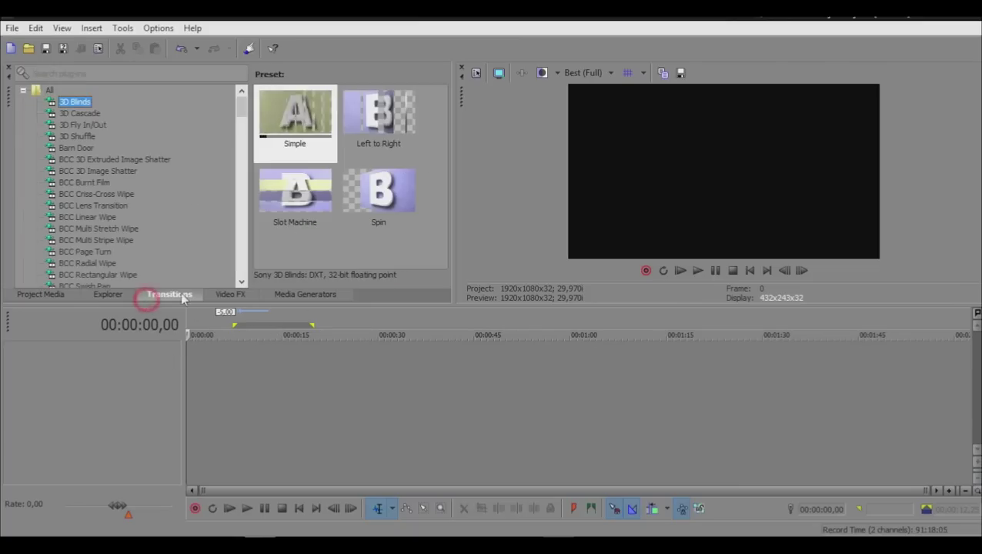
{"action": "left_click", "coordinate": [237, 110]}
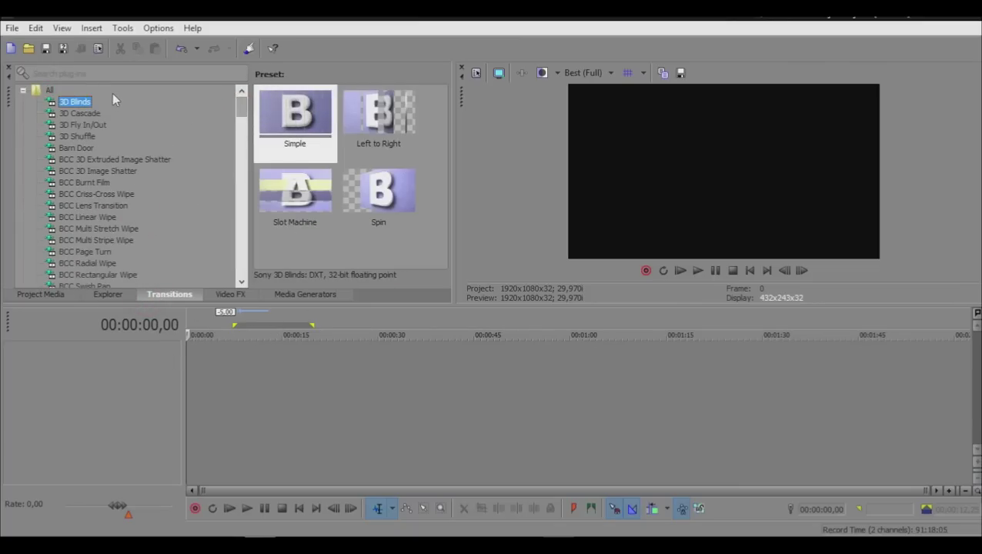
{"action": "scroll", "coordinate": [154, 154], "scroll_direction": "down", "scroll_amount": 4}
{"action": "scroll", "coordinate": [131, 131], "scroll_direction": "up", "scroll_amount": 4}
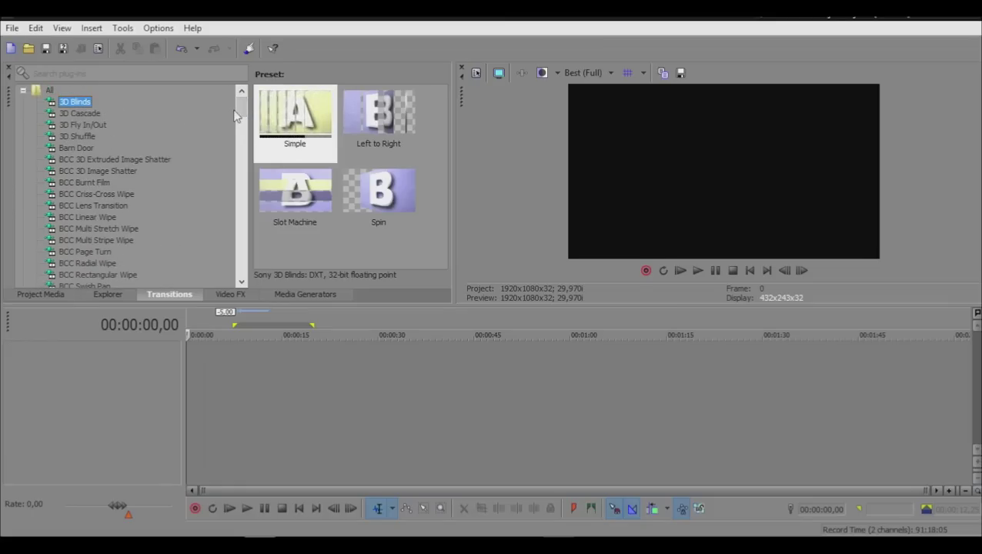
{"action": "left_click_drag", "start_coordinate": [237, 106], "coordinate": [227, 68]}
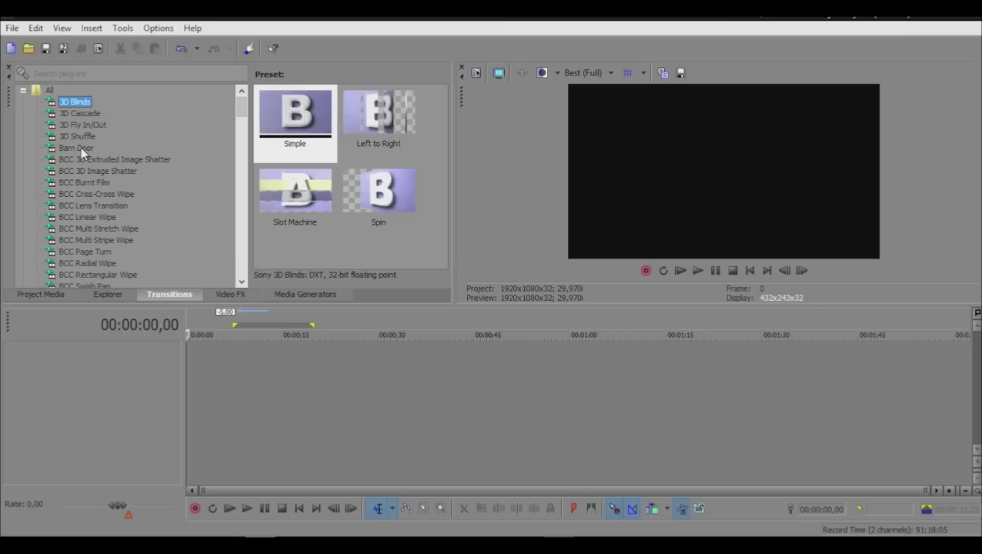
{"action": "mouse_move", "coordinate": [241, 107]}
{"action": "left_mouse_down"}
{"action": "mouse_move", "coordinate": [241, 202]}
{"action": "mouse_move", "coordinate": [238, 119]}
{"action": "mouse_move", "coordinate": [239, 129]}
{"action": "left_mouse_up"}
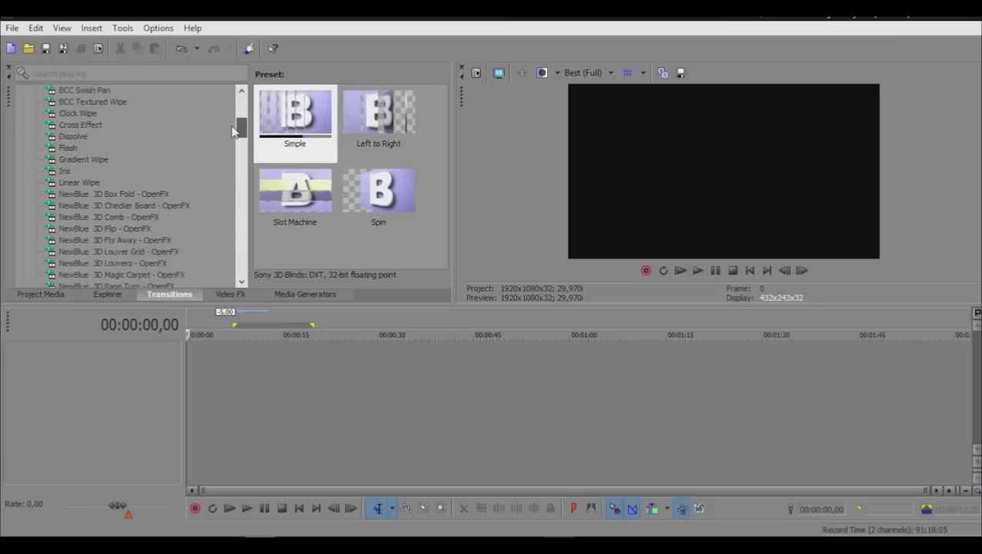
{"action": "left_click", "coordinate": [64, 171]}
{"action": "left_click", "coordinate": [73, 114]}
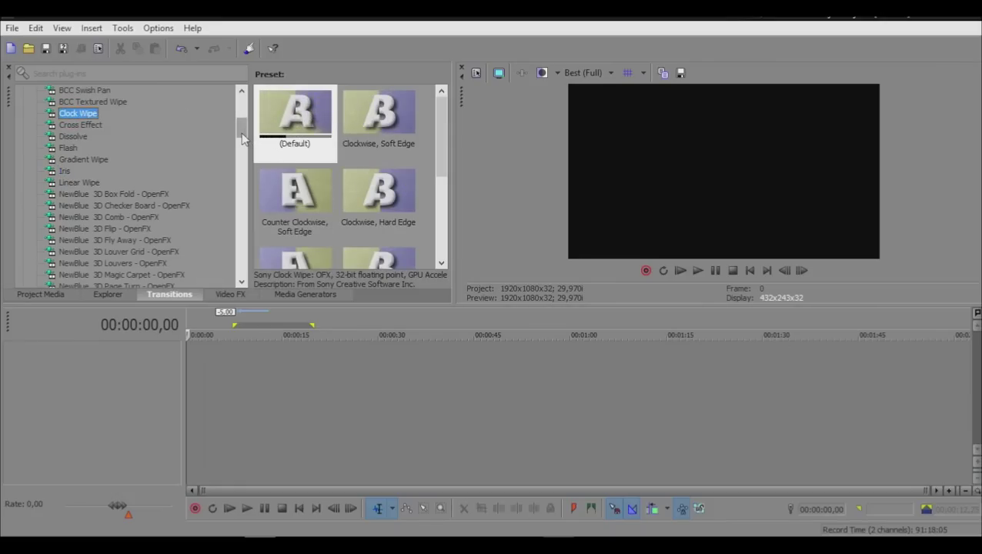
{"action": "left_click_drag", "start_coordinate": [242, 128], "coordinate": [233, 110]}
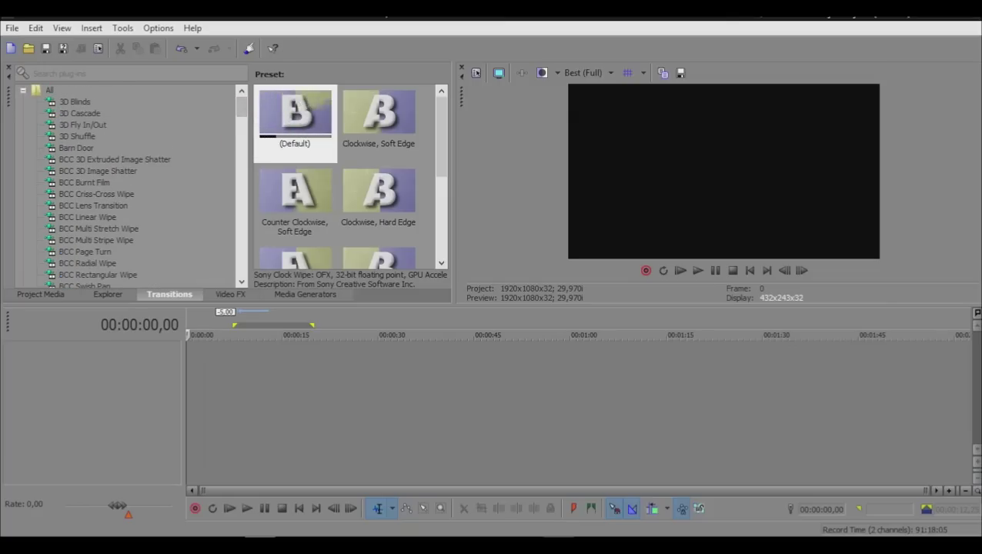
{"action": "left_click", "coordinate": [69, 92]}
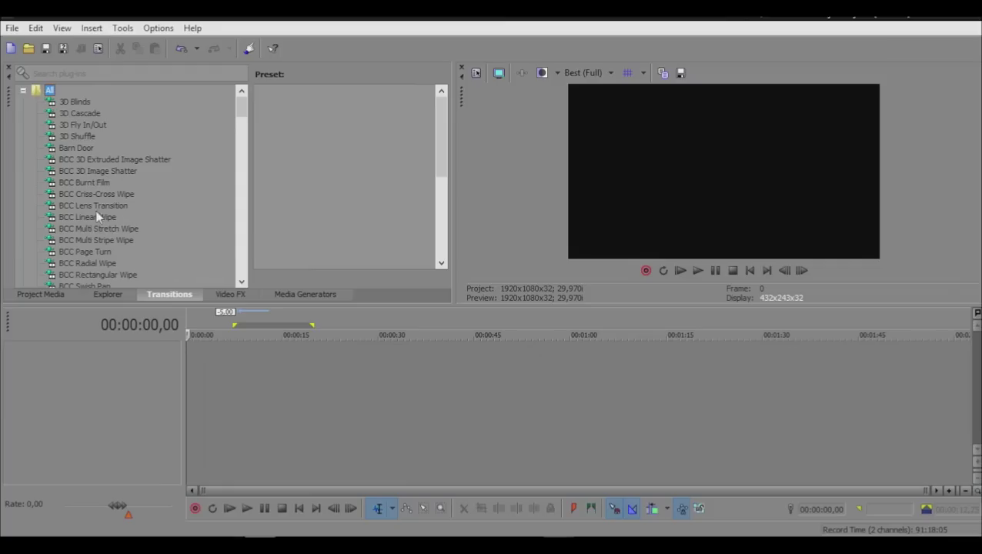
{"action": "left_click_drag", "start_coordinate": [241, 101], "coordinate": [241, 258]}
Step: Compare the Video FX list with the transitions list, going through the transitions from the plug-in folders back up to the start
{"action": "left_click", "coordinate": [230, 294]}
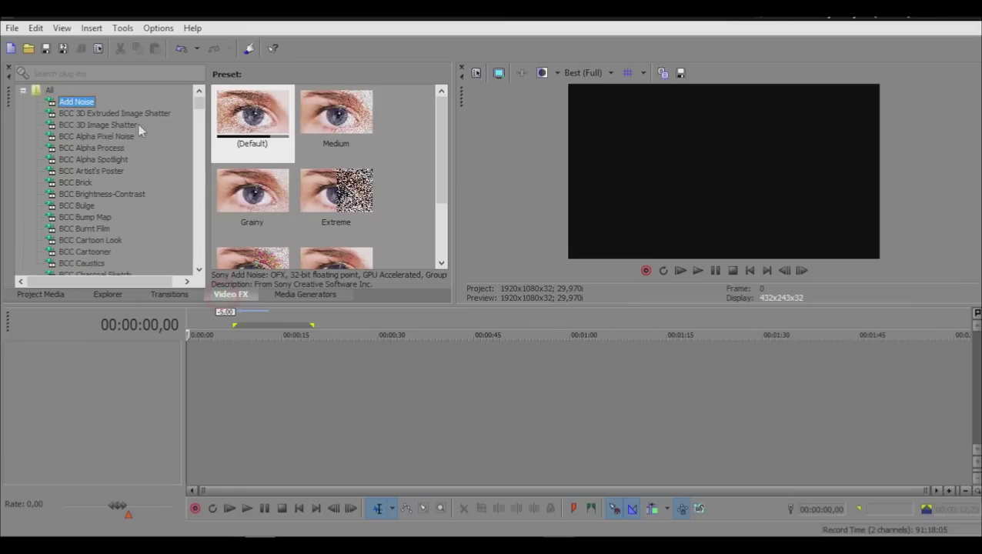
{"action": "left_click", "coordinate": [167, 294]}
{"action": "left_click", "coordinate": [242, 265]}
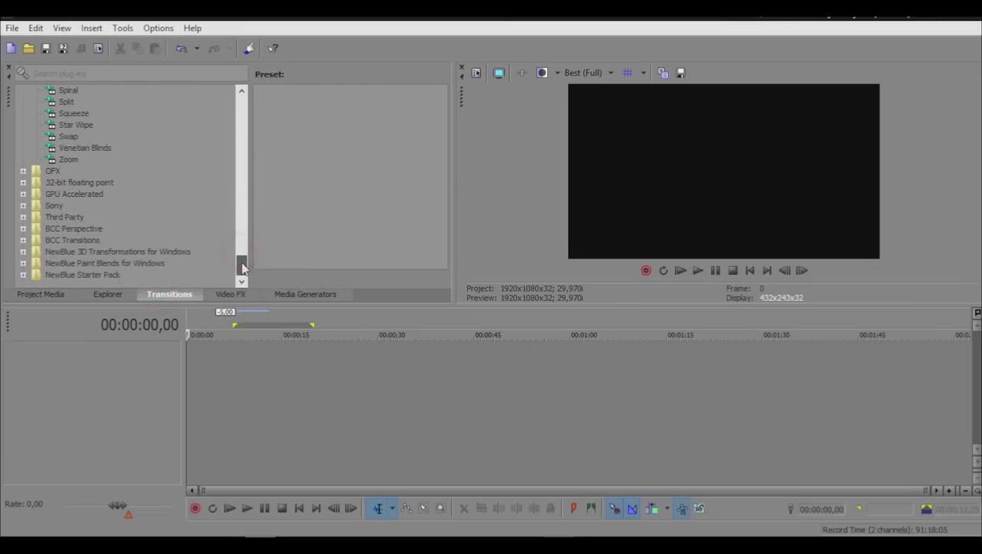
{"action": "left_click_drag", "start_coordinate": [242, 267], "coordinate": [238, 97]}
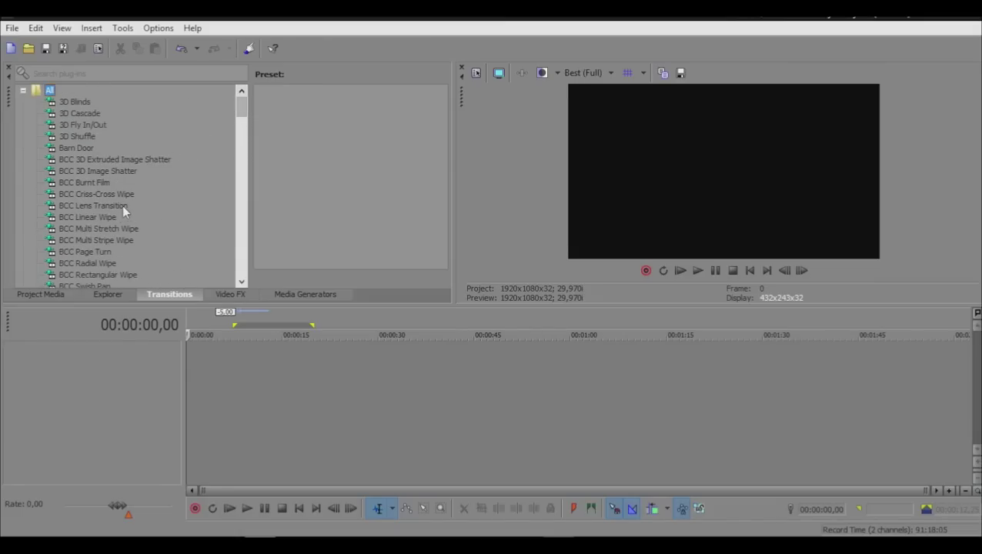
{"action": "left_click", "coordinate": [229, 295]}
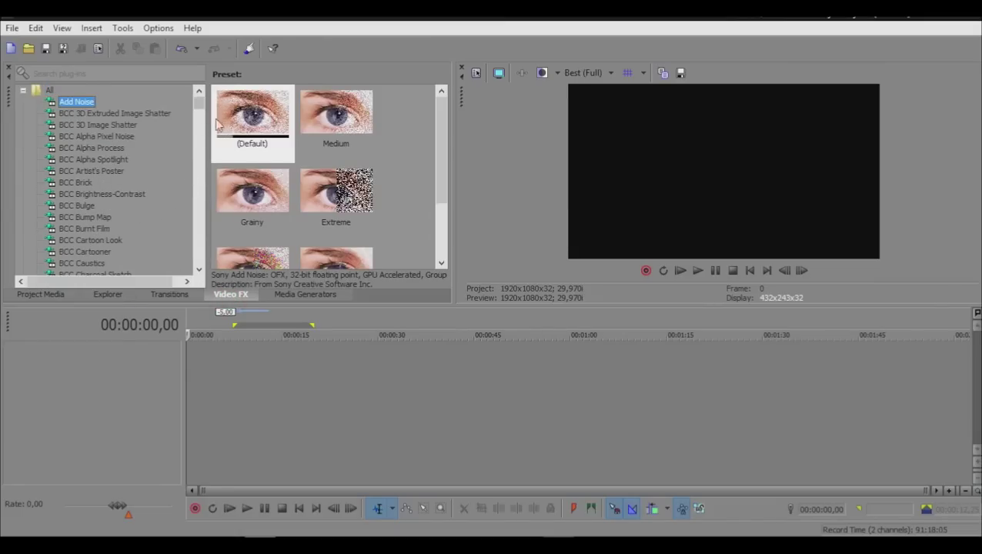
{"action": "left_click", "coordinate": [168, 294]}
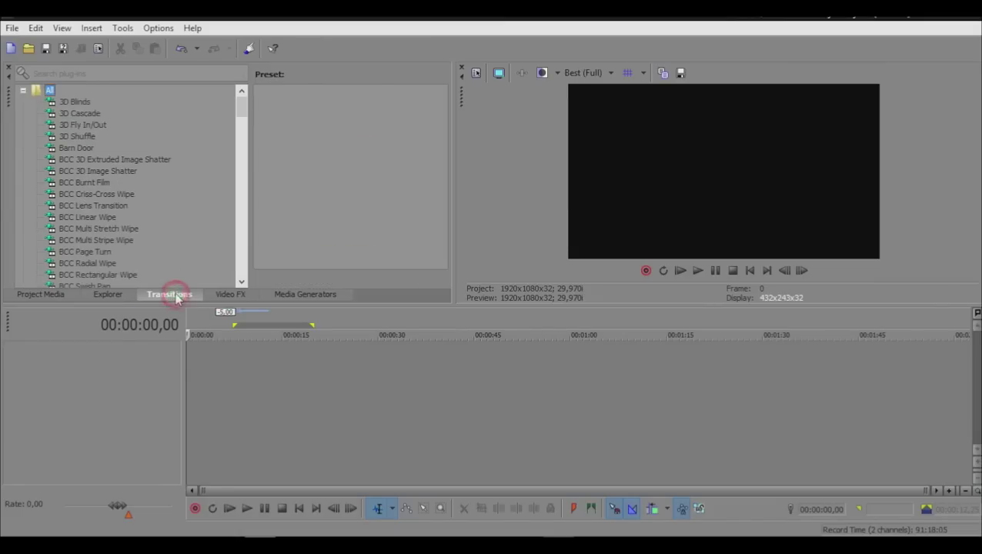
Step: Move the loop region to the very start of the timeline and shrink it to about 10 frames
{"action": "left_click_drag", "start_coordinate": [238, 106], "coordinate": [234, 143]}
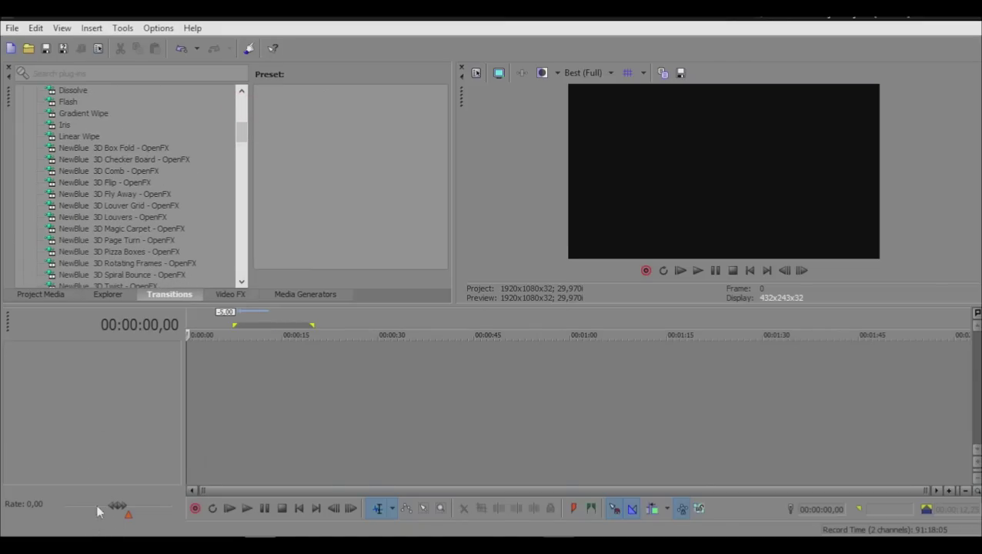
{"action": "left_click_drag", "start_coordinate": [234, 324], "coordinate": [187, 325]}
{"action": "mouse_move", "coordinate": [298, 324]}
{"action": "left_mouse_down"}
{"action": "mouse_move", "coordinate": [171, 338]}
{"action": "mouse_move", "coordinate": [569, 325]}
{"action": "mouse_move", "coordinate": [187, 325]}
{"action": "left_mouse_up"}
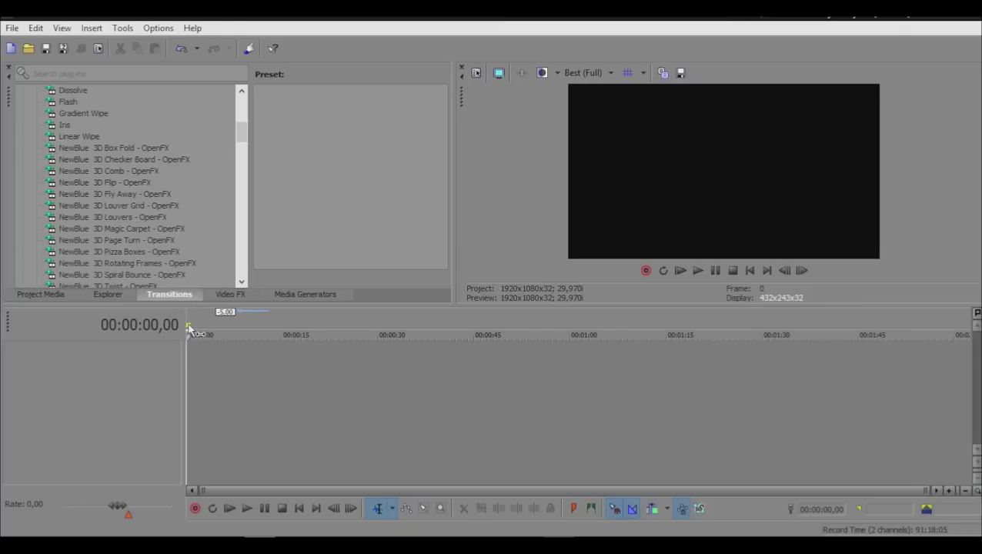
{"action": "mouse_move", "coordinate": [184, 331]}
{"action": "left_mouse_down"}
{"action": "mouse_move", "coordinate": [331, 328]}
{"action": "mouse_move", "coordinate": [193, 330]}
{"action": "left_mouse_up"}
{"action": "left_click", "coordinate": [153, 376]}
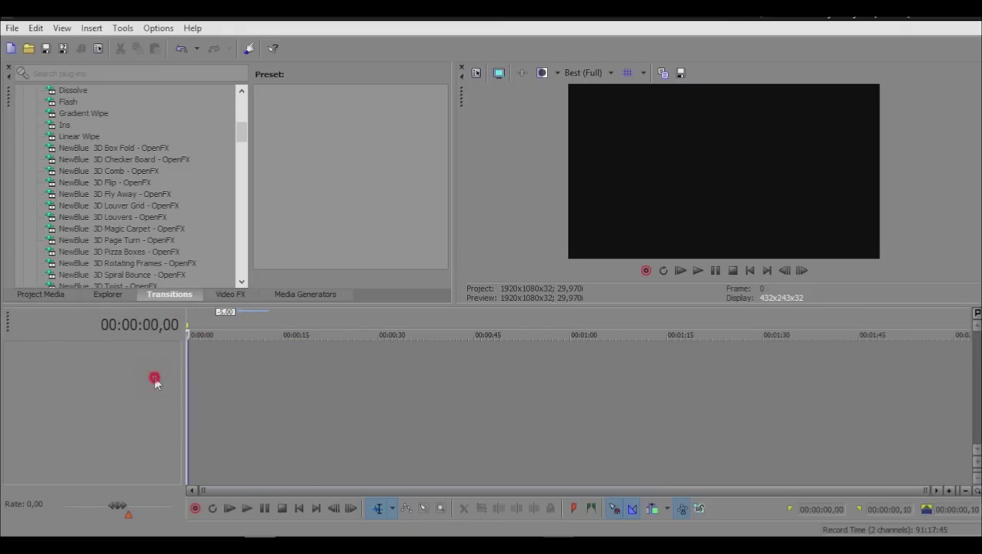
{"action": "left_click", "coordinate": [194, 368]}
{"action": "left_click_drag", "start_coordinate": [193, 368], "coordinate": [8, 395]}
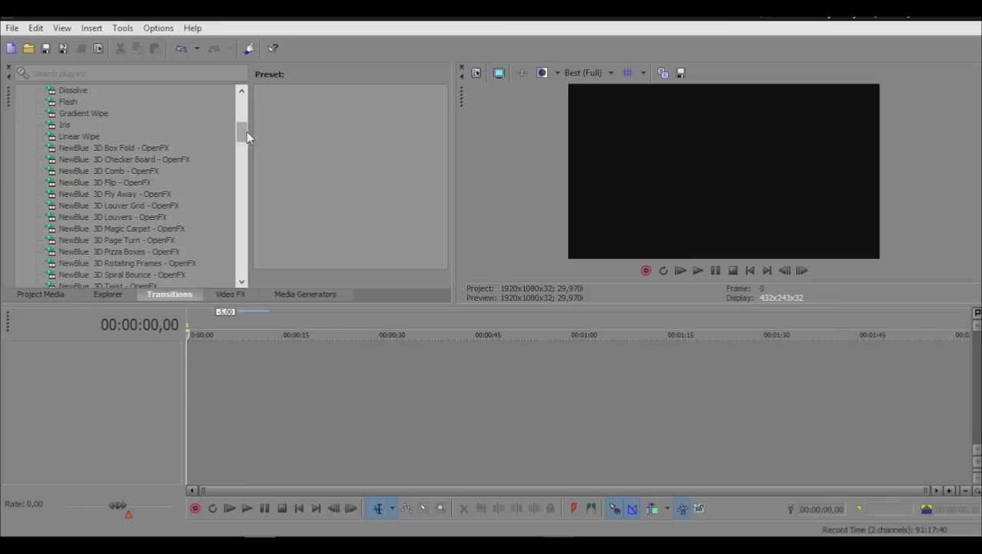
Step: Preview the Gradient Wipe transition presets and return to the beginning of the transitions list
{"action": "mouse_move", "coordinate": [244, 127]}
{"action": "left_mouse_down"}
{"action": "mouse_move", "coordinate": [245, 100]}
{"action": "mouse_move", "coordinate": [243, 123]}
{"action": "left_mouse_up"}
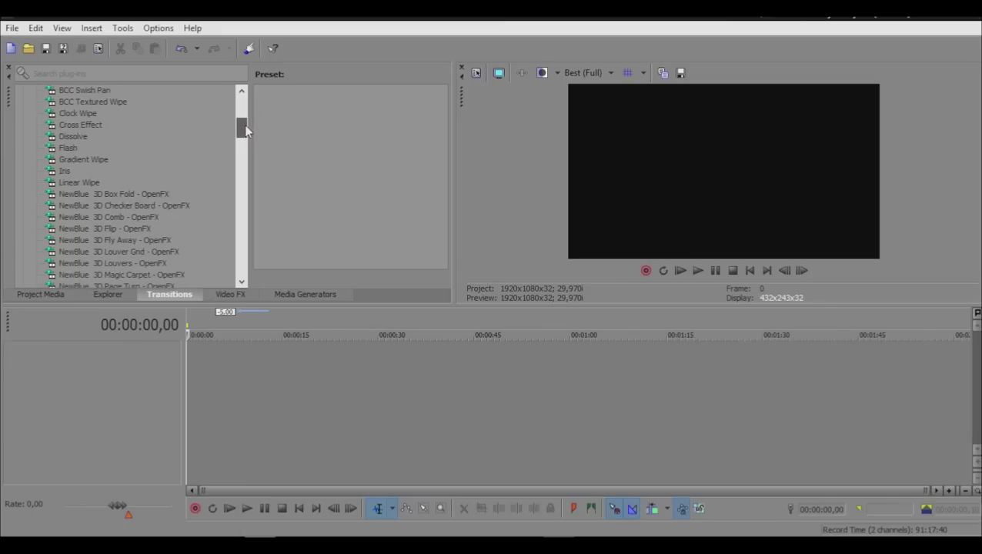
{"action": "left_click", "coordinate": [84, 159]}
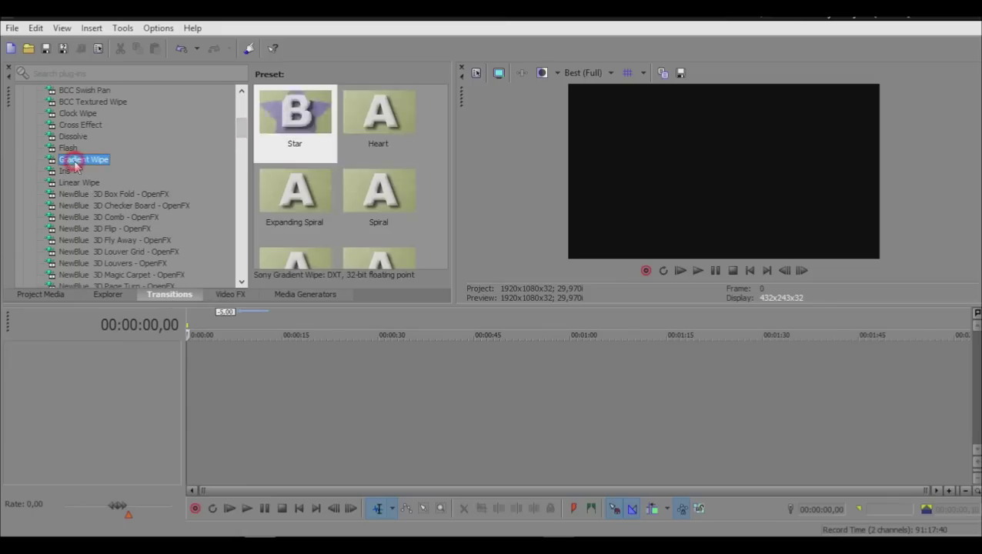
{"action": "left_click_drag", "start_coordinate": [239, 136], "coordinate": [225, 100]}
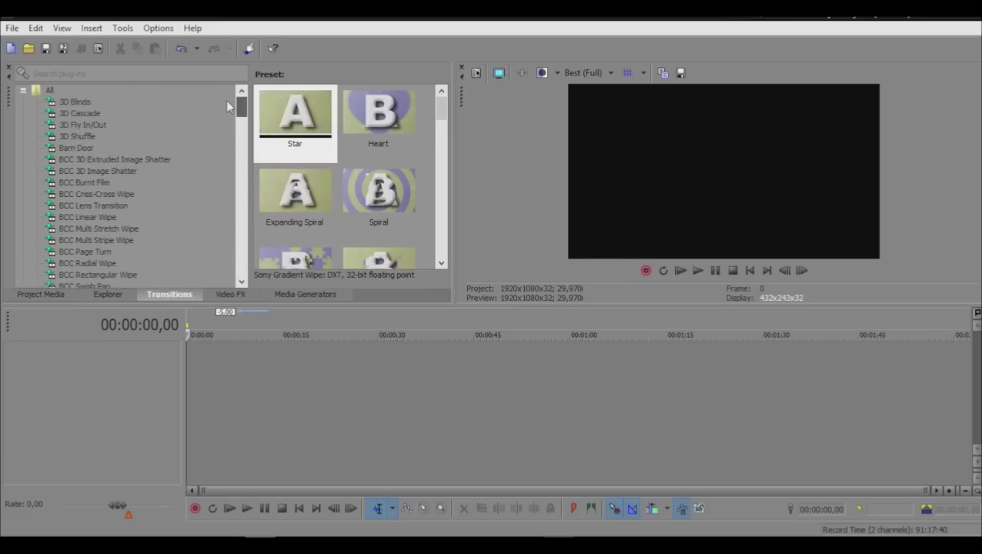
Step: Show the Add Noise presets among the video effects and browse the whole Video FX list from start to end and back
{"action": "left_click", "coordinate": [74, 102]}
{"action": "left_click", "coordinate": [221, 295]}
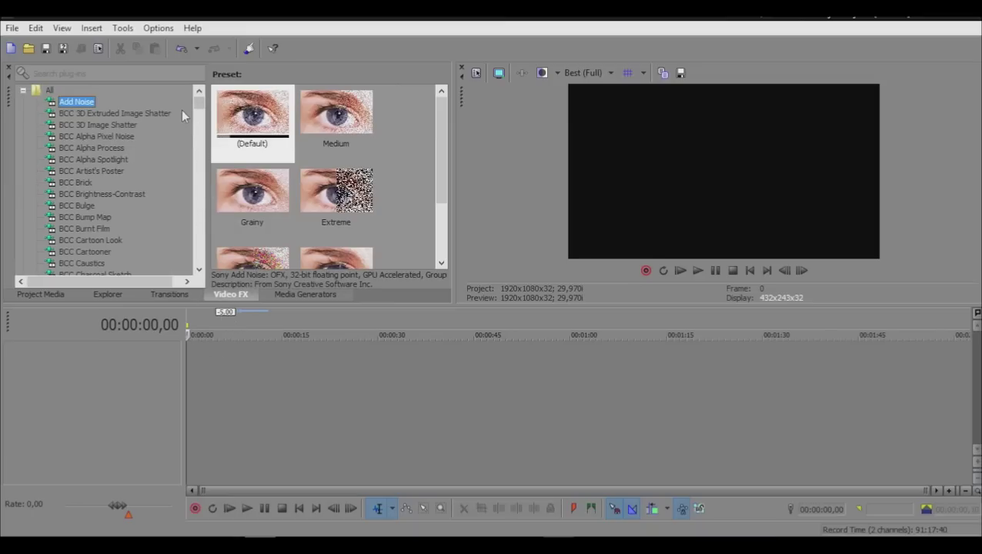
{"action": "left_click", "coordinate": [197, 92]}
{"action": "scroll", "coordinate": [158, 99], "scroll_direction": "down", "scroll_amount": 3}
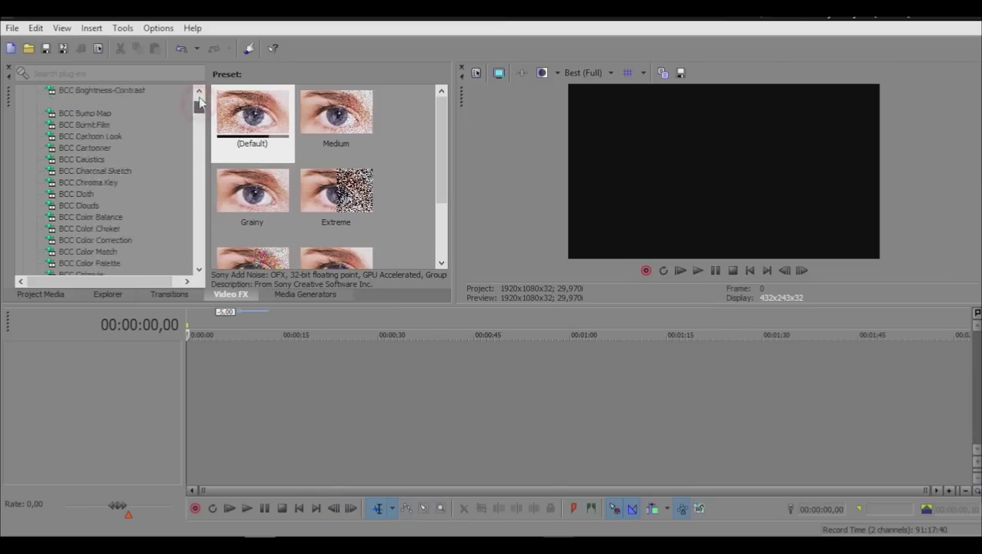
{"action": "scroll", "coordinate": [158, 99], "scroll_direction": "up", "scroll_amount": 3}
{"action": "left_click_drag", "start_coordinate": [198, 103], "coordinate": [138, 240]}
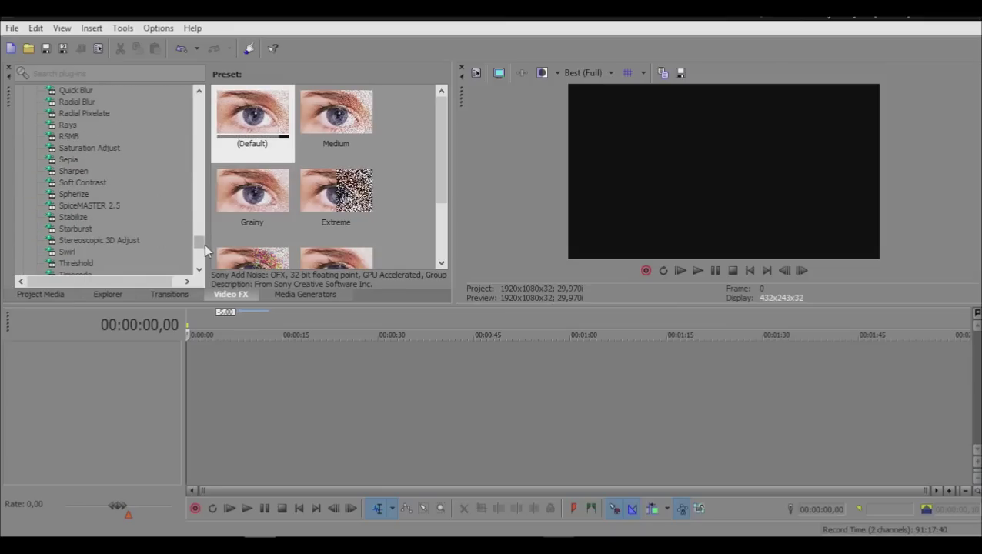
{"action": "left_click_drag", "start_coordinate": [204, 242], "coordinate": [202, 231]}
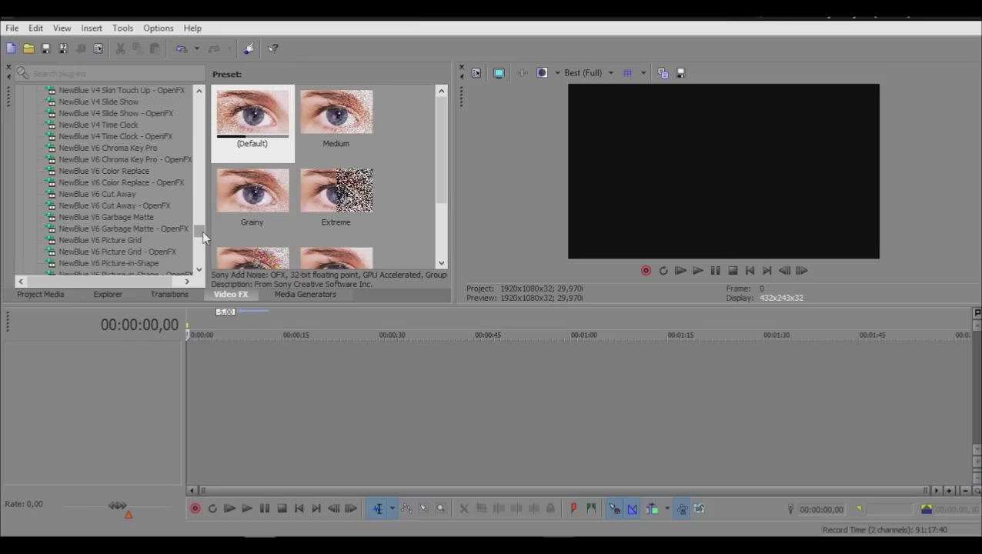
{"action": "left_click_drag", "start_coordinate": [202, 230], "coordinate": [198, 101]}
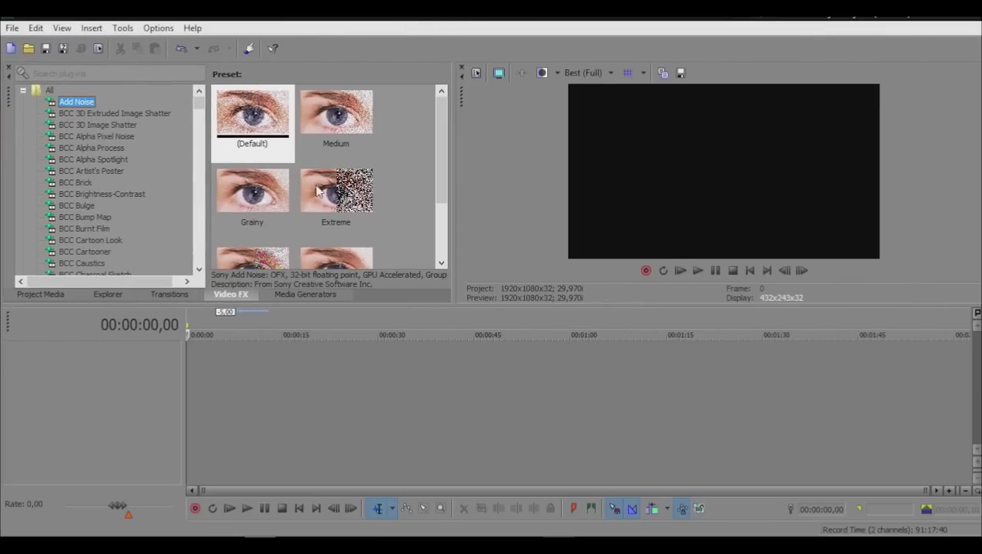
{"action": "left_click", "coordinate": [276, 297]}
{"action": "left_click", "coordinate": [246, 295]}
{"action": "left_click_drag", "start_coordinate": [198, 100], "coordinate": [199, 127]}
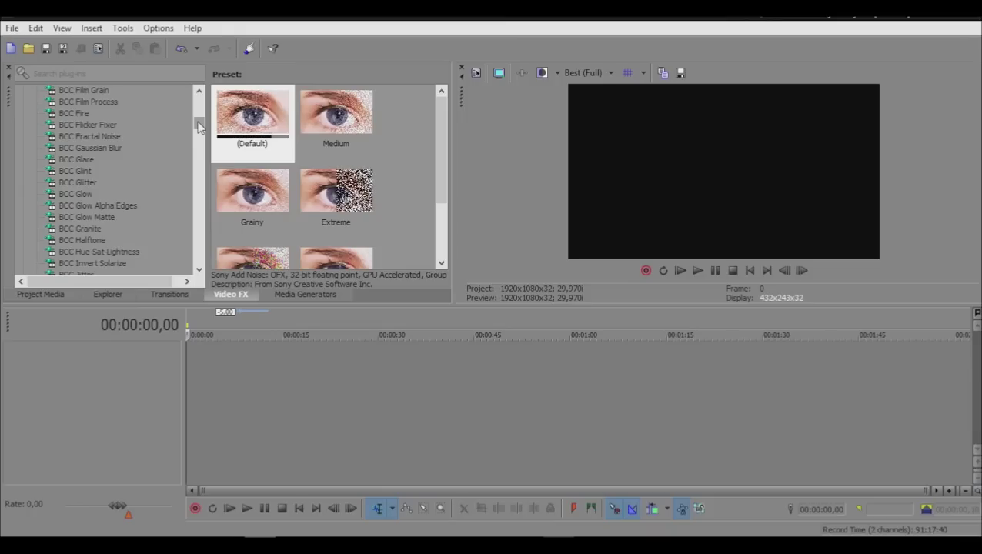
{"action": "left_click_drag", "start_coordinate": [198, 127], "coordinate": [199, 98]}
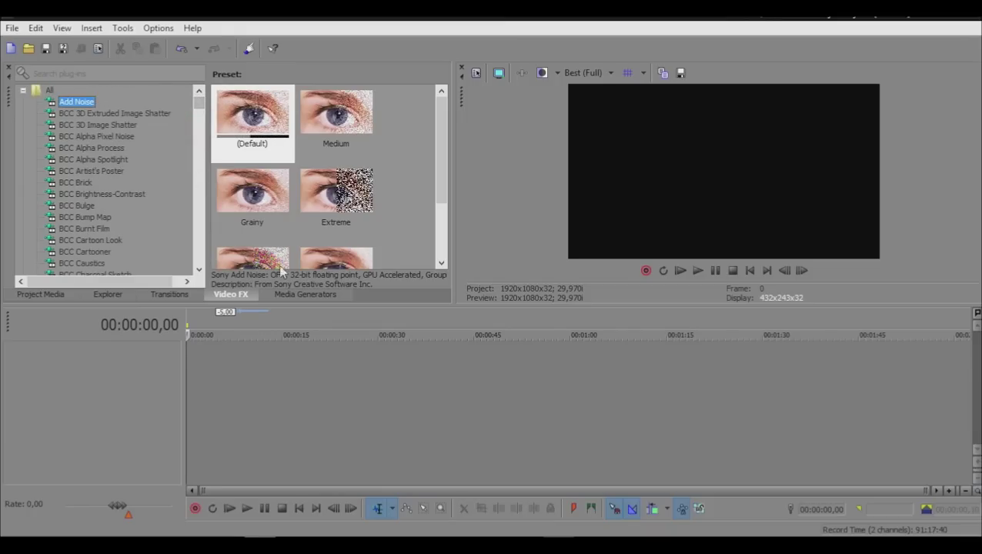
Step: Examine the Checkerboard and Color Gradient presets in the media generators, including Elliptical Transparent to Black
{"action": "left_click", "coordinate": [305, 294]}
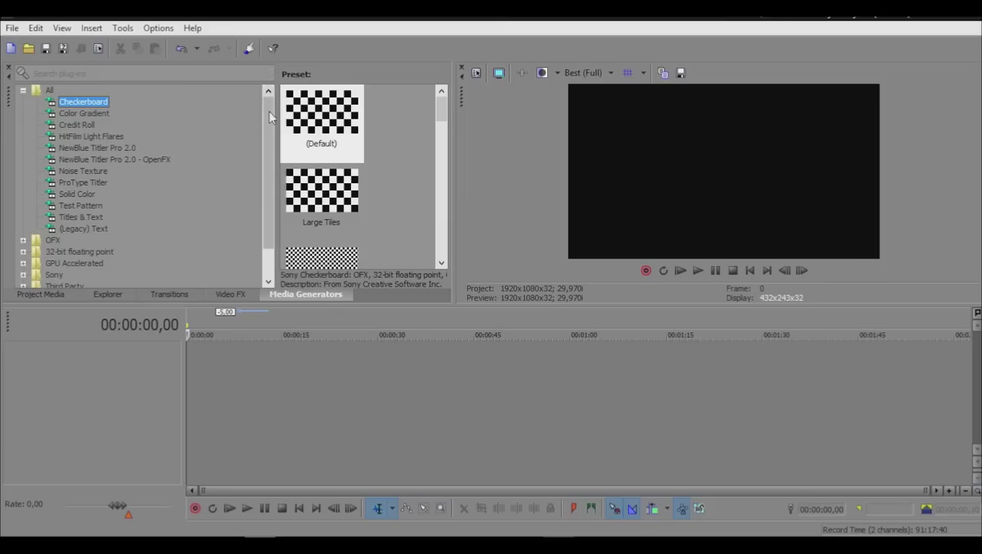
{"action": "left_click_drag", "start_coordinate": [440, 120], "coordinate": [263, 71]}
{"action": "left_click", "coordinate": [76, 112]}
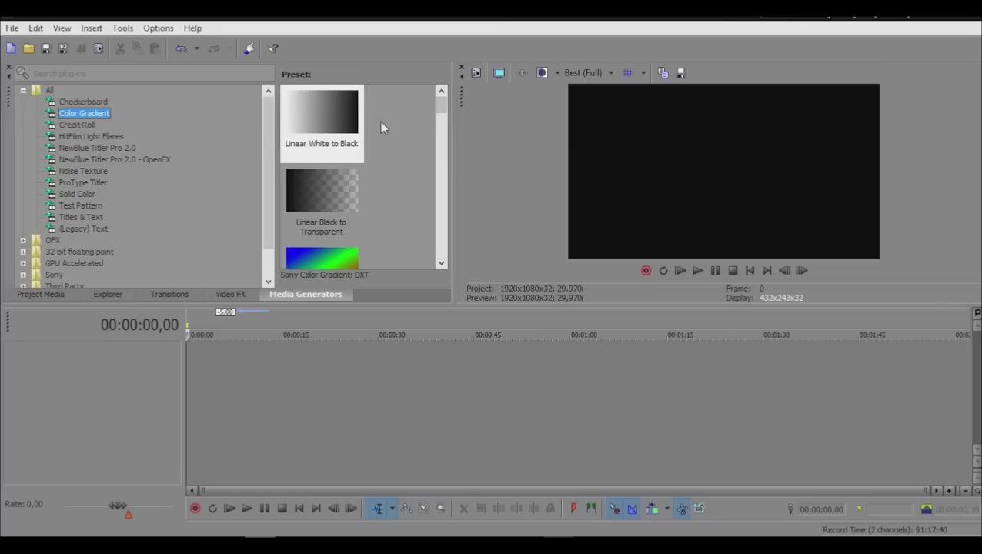
{"action": "left_click_drag", "start_coordinate": [440, 111], "coordinate": [440, 172]}
{"action": "left_click_drag", "start_coordinate": [440, 202], "coordinate": [440, 106]}
{"action": "left_click", "coordinate": [339, 212]}
{"action": "key", "text": "Down"}
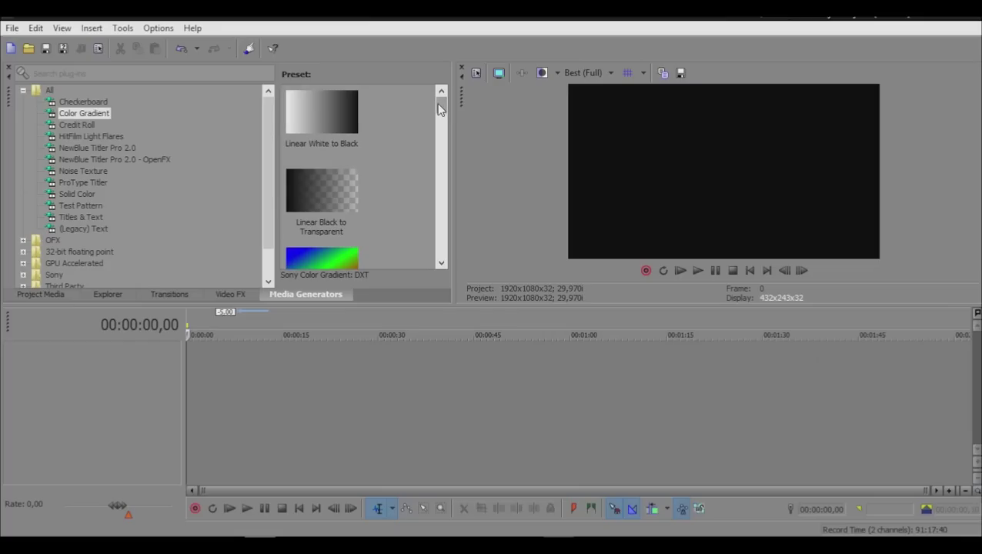
{"action": "left_click_drag", "start_coordinate": [434, 112], "coordinate": [439, 128]}
{"action": "left_click", "coordinate": [302, 206]}
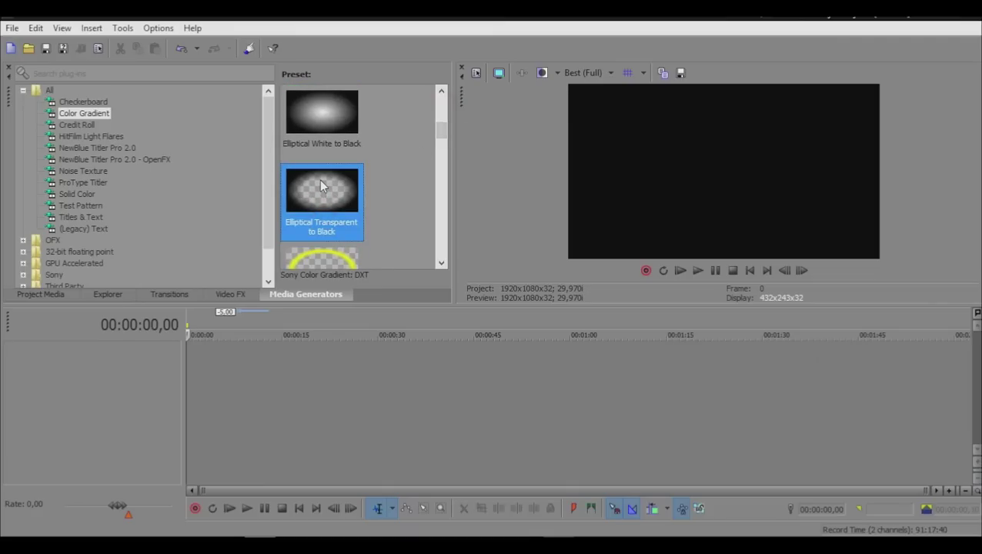
{"action": "left_click_drag", "start_coordinate": [432, 18], "coordinate": [454, 2]}
Step: Compare the Video FX list with the media generators, ending on the Color Gradient presets
{"action": "left_click", "coordinate": [216, 296]}
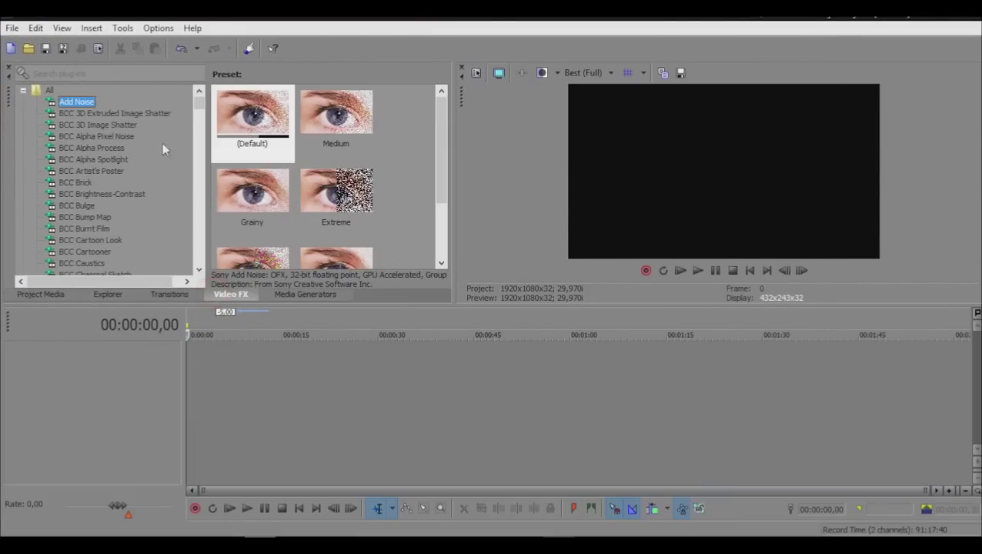
{"action": "mouse_move", "coordinate": [198, 98]}
{"action": "left_mouse_down"}
{"action": "mouse_move", "coordinate": [198, 166]}
{"action": "mouse_move", "coordinate": [197, 96]}
{"action": "left_mouse_up"}
{"action": "left_click", "coordinate": [305, 294]}
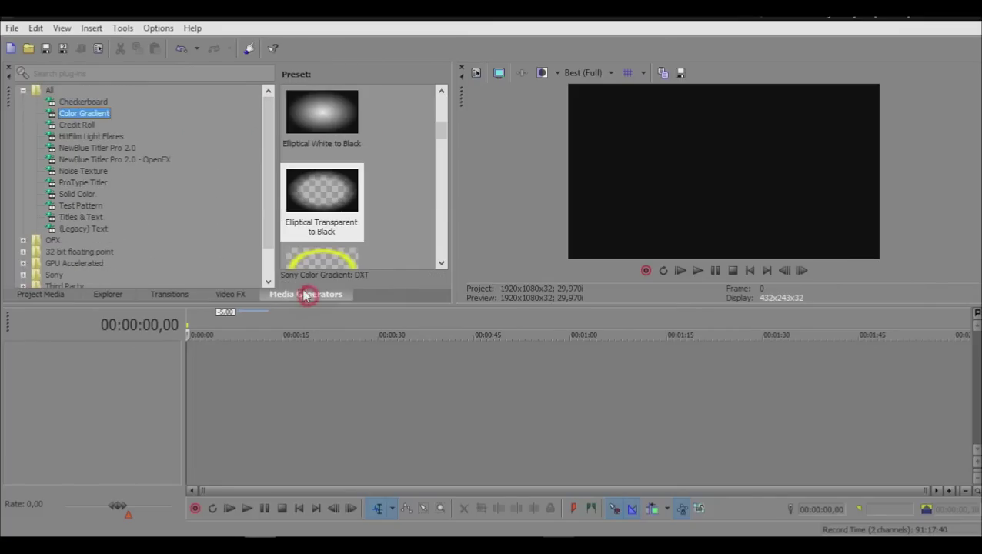
{"action": "left_click", "coordinate": [241, 294]}
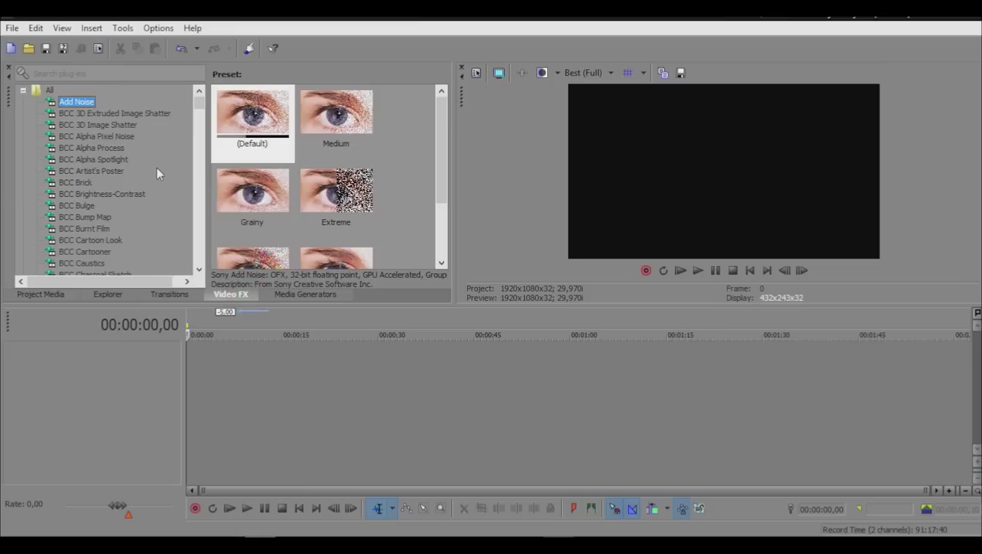
{"action": "left_click", "coordinate": [305, 293]}
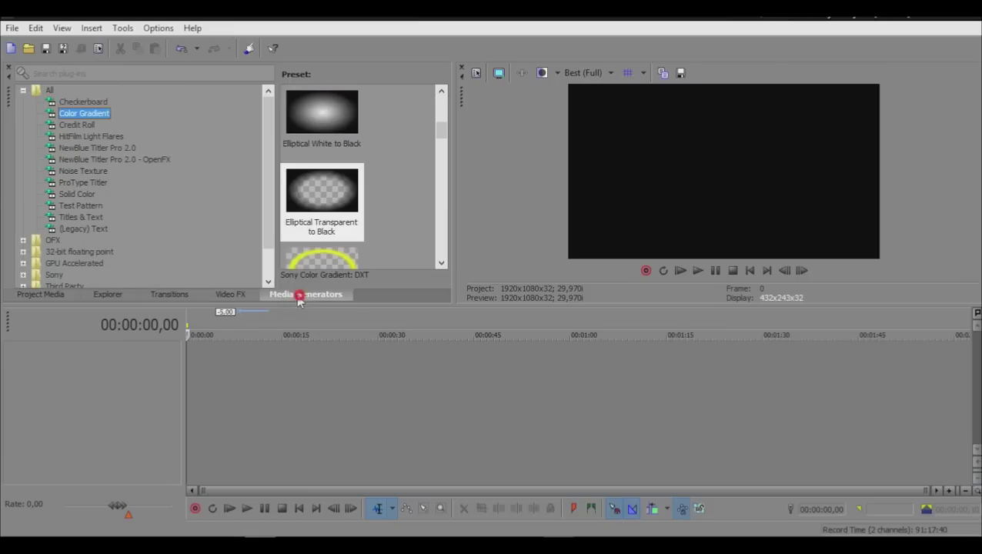
Step: Go through the presets of the Credit Roll, Noise Texture, Solid Color, Test Pattern and Titles & Text generators
{"action": "left_click", "coordinate": [85, 126]}
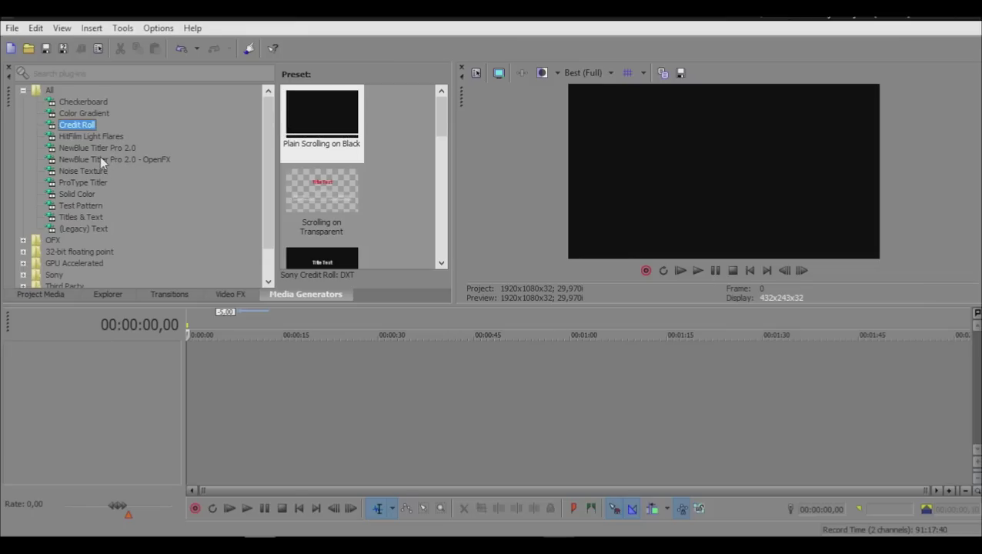
{"action": "left_click", "coordinate": [84, 171]}
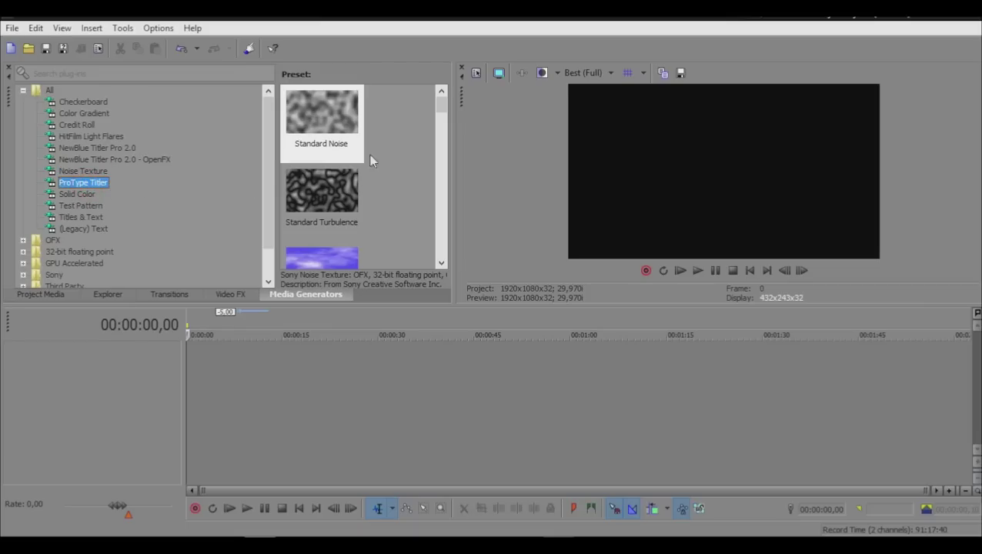
{"action": "left_click", "coordinate": [443, 114]}
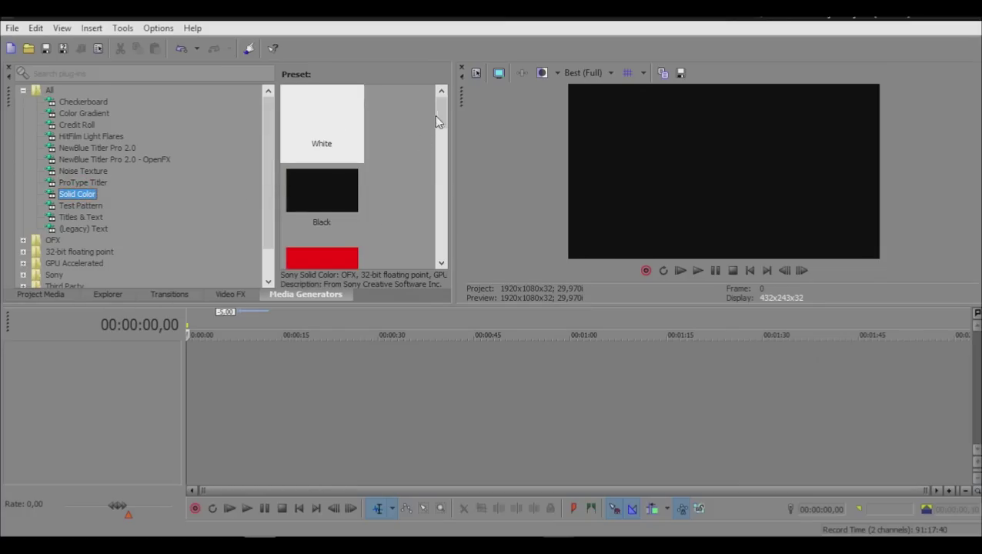
{"action": "scroll", "coordinate": [435, 122], "scroll_direction": "down", "scroll_amount": 6}
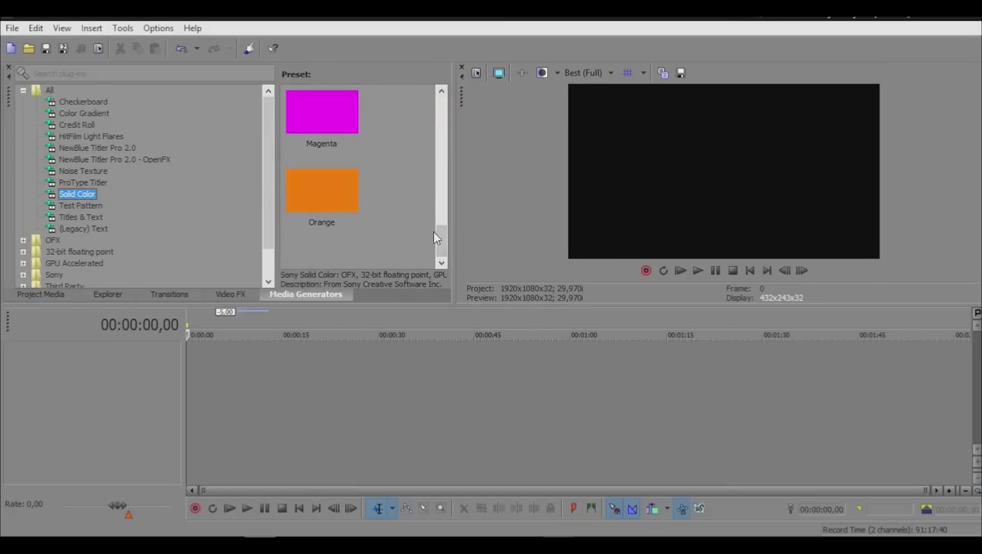
{"action": "scroll", "coordinate": [434, 237], "scroll_direction": "up", "scroll_amount": 6}
{"action": "left_click", "coordinate": [90, 206]}
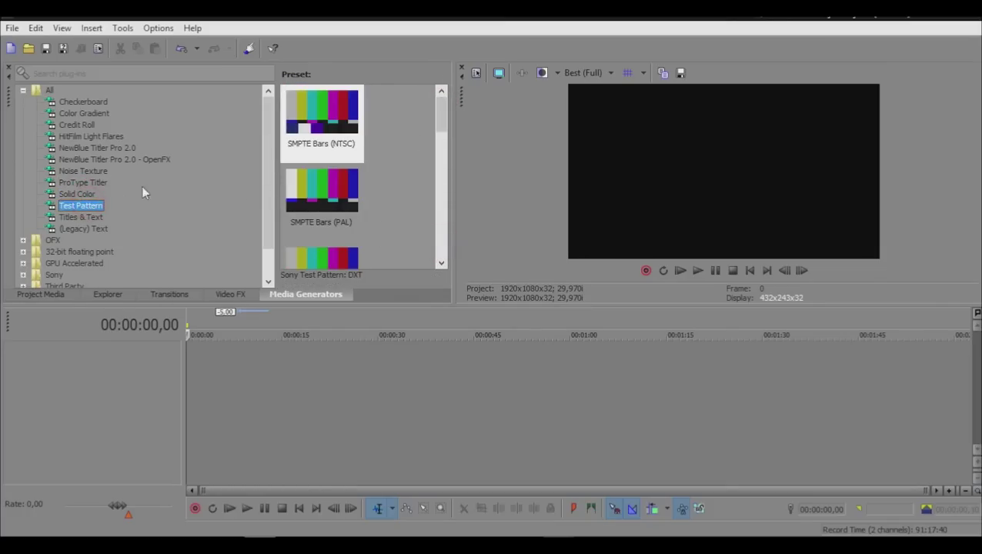
{"action": "mouse_move", "coordinate": [436, 120]}
{"action": "left_mouse_down"}
{"action": "mouse_move", "coordinate": [426, 266]}
{"action": "mouse_move", "coordinate": [439, 98]}
{"action": "mouse_move", "coordinate": [434, 254]}
{"action": "mouse_move", "coordinate": [445, 215]}
{"action": "mouse_move", "coordinate": [444, 112]}
{"action": "left_mouse_up"}
{"action": "left_click", "coordinate": [350, 189]}
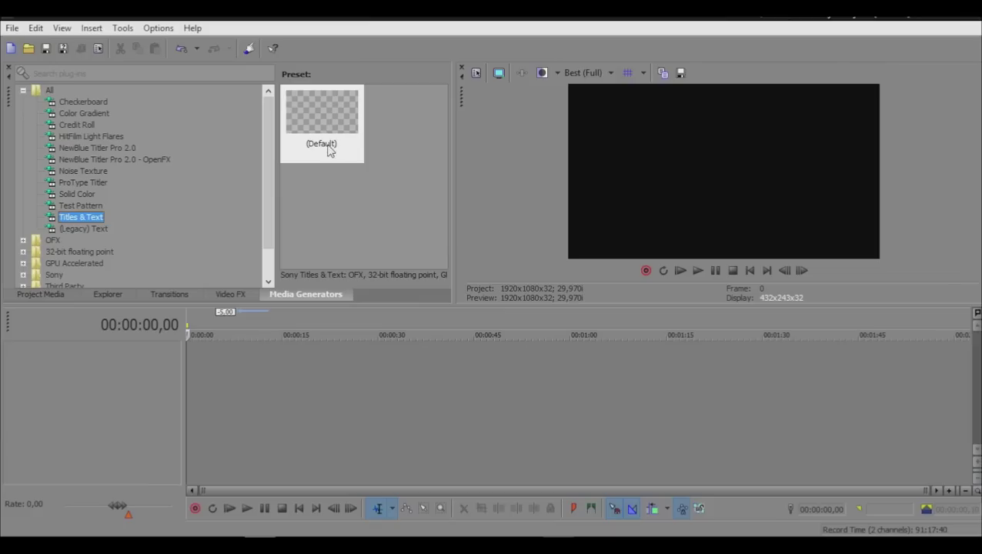
Step: Add the Default Text preset of the (Legacy) Text generator to the empty timeline
{"action": "left_click_drag", "start_coordinate": [329, 150], "coordinate": [185, 381]}
{"action": "left_click", "coordinate": [86, 230]}
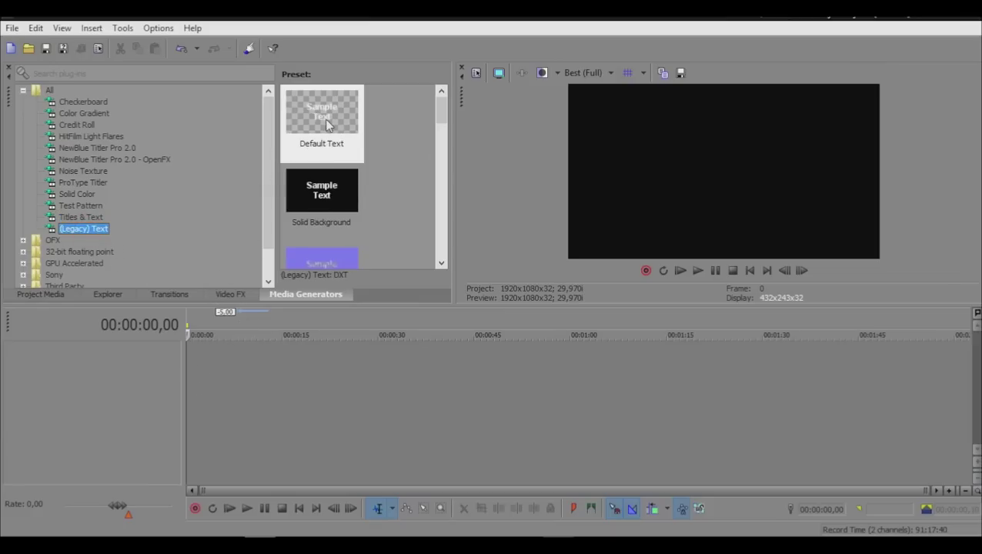
{"action": "left_click_drag", "start_coordinate": [328, 126], "coordinate": [345, 313]}
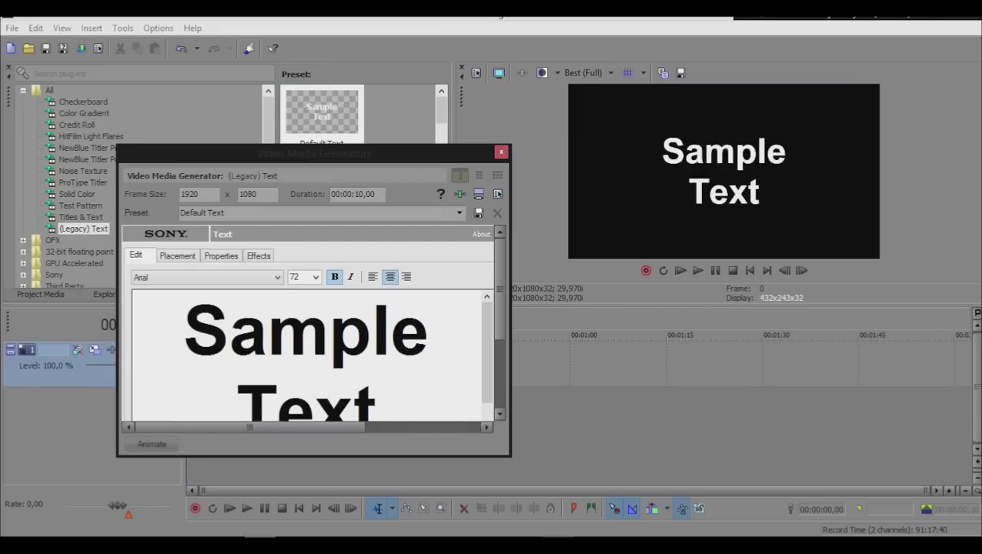
Step: Review the sample text's placement settings, its text and background colors, and its text properties
{"action": "left_click", "coordinate": [178, 257]}
{"action": "left_click", "coordinate": [229, 259]}
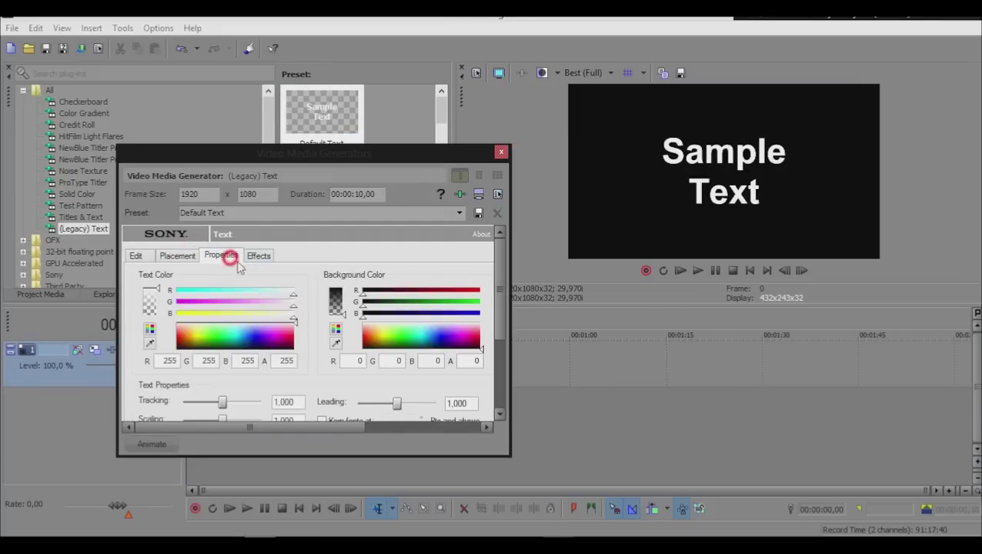
{"action": "left_click_drag", "start_coordinate": [189, 342], "coordinate": [202, 301]}
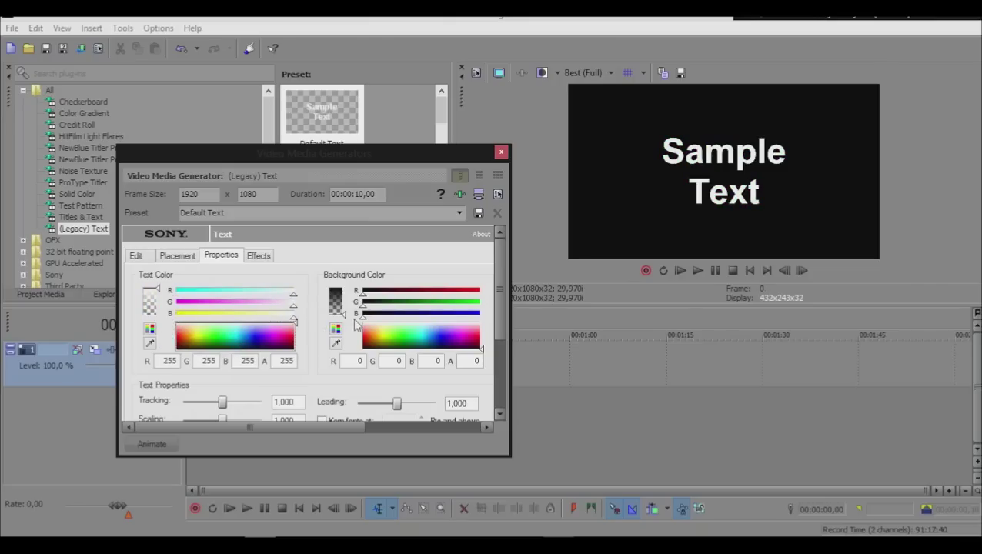
{"action": "left_click_drag", "start_coordinate": [343, 315], "coordinate": [338, 286]}
{"action": "left_click_drag", "start_coordinate": [496, 336], "coordinate": [493, 369]}
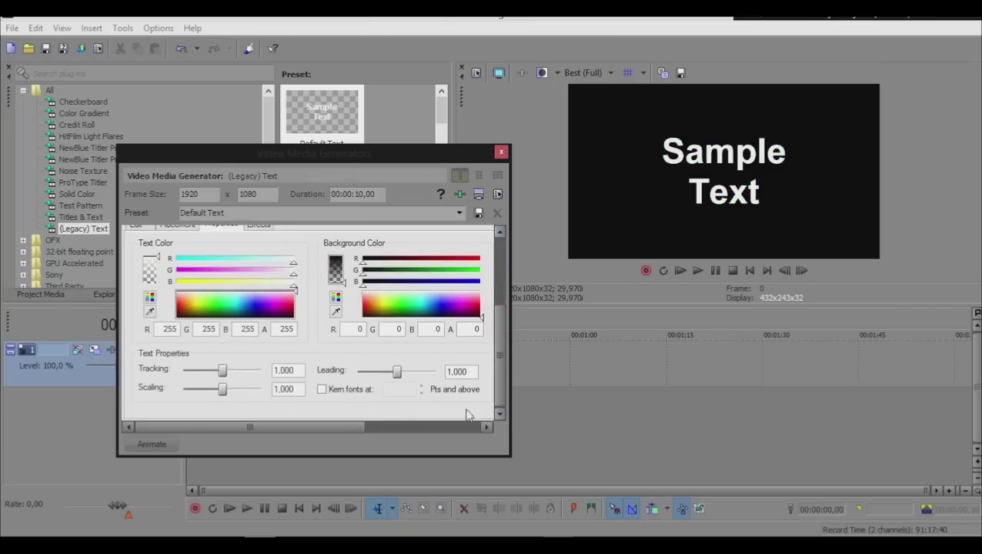
Step: Adjust the sample text's leading to 0,796, tracking to 0,722 and scaling to 0,000
{"action": "mouse_move", "coordinate": [397, 373]}
{"action": "left_mouse_down"}
{"action": "mouse_move", "coordinate": [419, 373]}
{"action": "mouse_move", "coordinate": [388, 373]}
{"action": "left_mouse_up"}
{"action": "mouse_move", "coordinate": [221, 370]}
{"action": "left_mouse_down"}
{"action": "mouse_move", "coordinate": [302, 375]}
{"action": "mouse_move", "coordinate": [231, 371]}
{"action": "mouse_move", "coordinate": [193, 391]}
{"action": "mouse_move", "coordinate": [235, 392]}
{"action": "mouse_move", "coordinate": [144, 405]}
{"action": "mouse_move", "coordinate": [231, 389]}
{"action": "mouse_move", "coordinate": [177, 409]}
{"action": "mouse_move", "coordinate": [234, 405]}
{"action": "mouse_move", "coordinate": [174, 406]}
{"action": "mouse_move", "coordinate": [235, 404]}
{"action": "mouse_move", "coordinate": [220, 372]}
{"action": "mouse_move", "coordinate": [241, 372]}
{"action": "mouse_move", "coordinate": [230, 389]}
{"action": "mouse_move", "coordinate": [184, 393]}
{"action": "mouse_move", "coordinate": [232, 393]}
{"action": "mouse_move", "coordinate": [237, 370]}
{"action": "mouse_move", "coordinate": [219, 370]}
{"action": "left_mouse_up"}
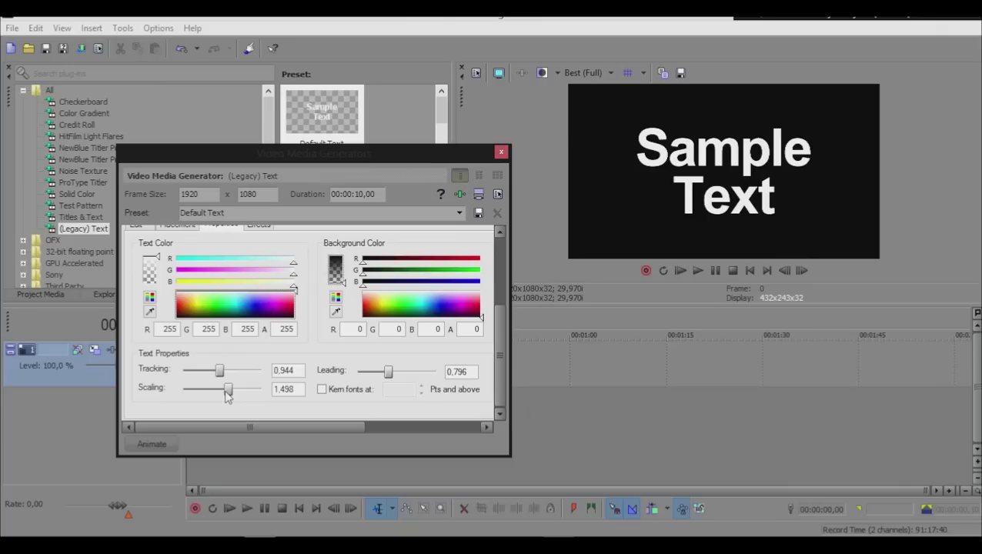
{"action": "left_click_drag", "start_coordinate": [224, 372], "coordinate": [164, 401]}
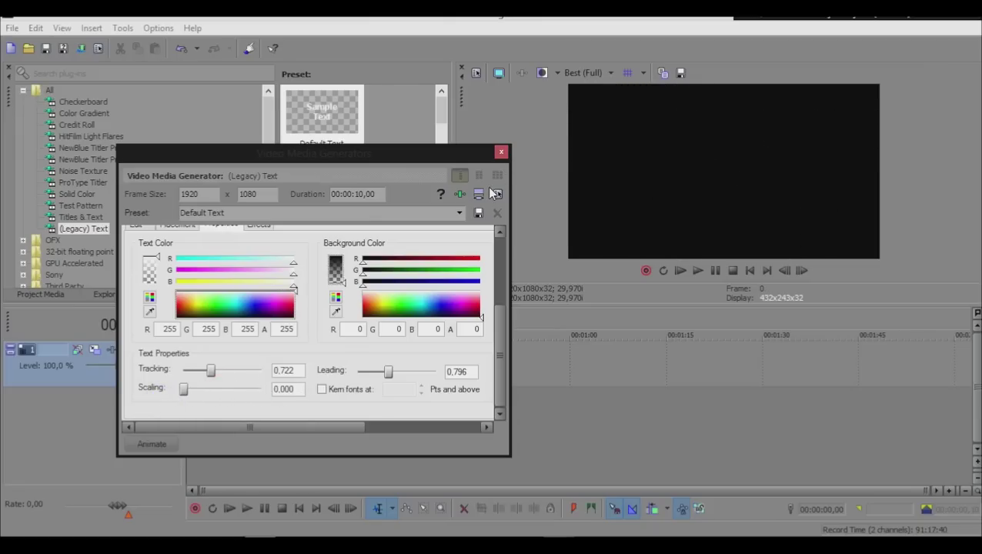
Step: Cut the sample text event from the timeline, look through the (Legacy) Text presets and delete the empty video track
{"action": "left_click", "coordinate": [500, 152]}
{"action": "right_click", "coordinate": [213, 362]}
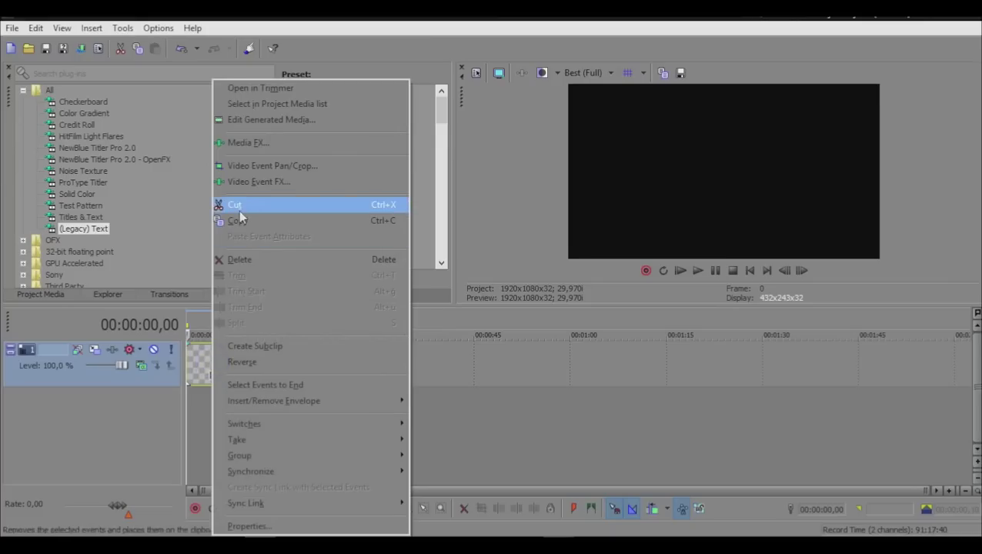
{"action": "left_click", "coordinate": [240, 215]}
{"action": "left_click_drag", "start_coordinate": [442, 110], "coordinate": [429, 258]}
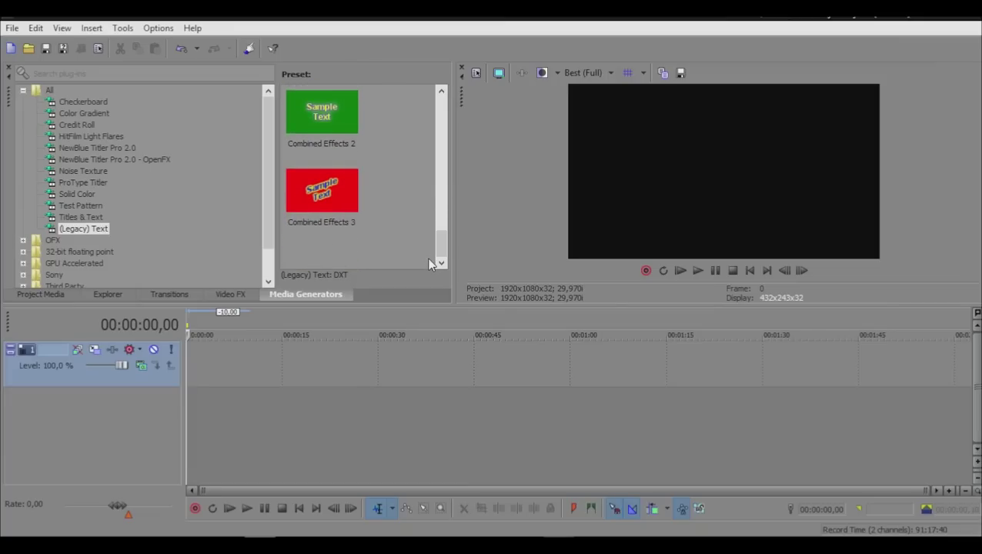
{"action": "left_click_drag", "start_coordinate": [428, 259], "coordinate": [443, 94]}
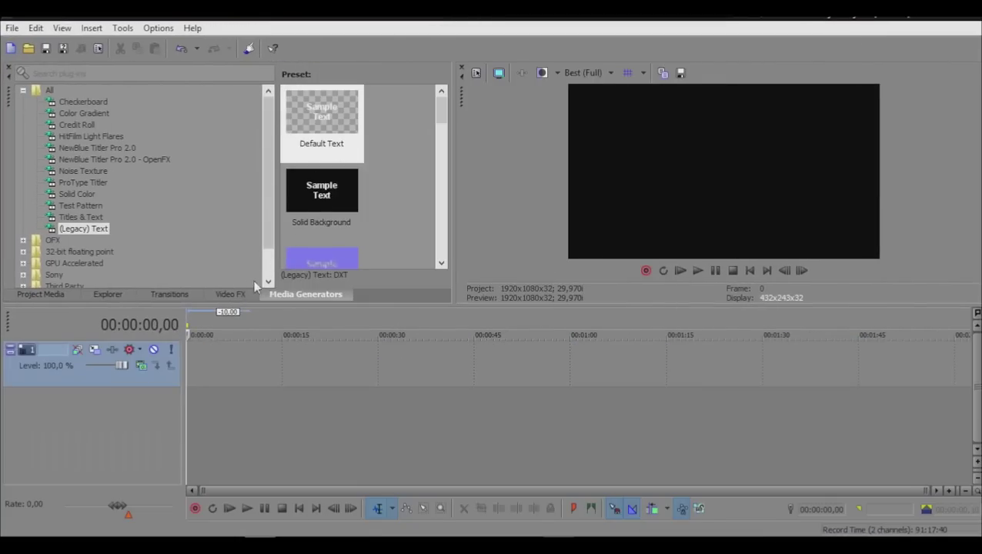
{"action": "right_click", "coordinate": [154, 390]}
{"action": "left_click", "coordinate": [185, 223]}
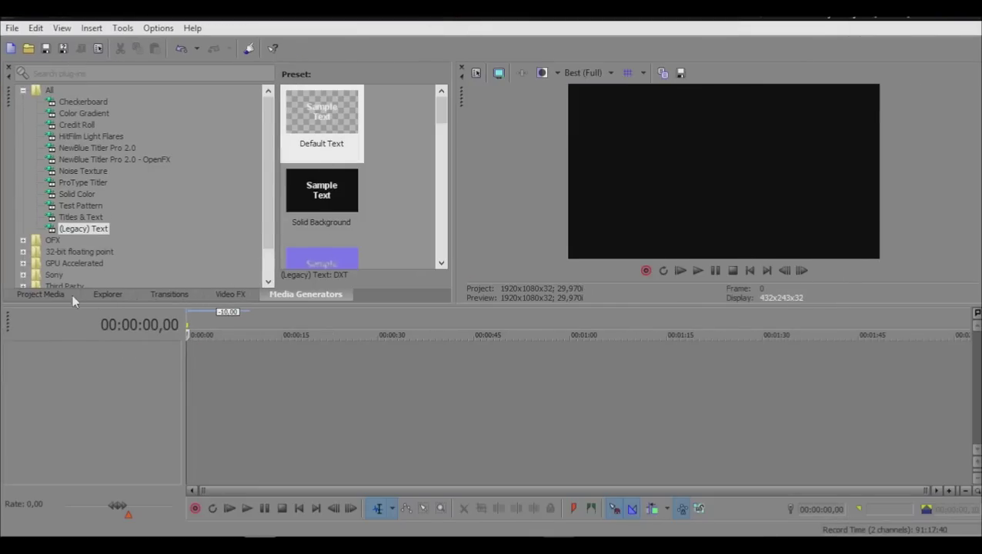
Step: Show the project's media items, highlighting the (Legacy) Text 4 clip and controller_icon.png
{"action": "left_click", "coordinate": [72, 295]}
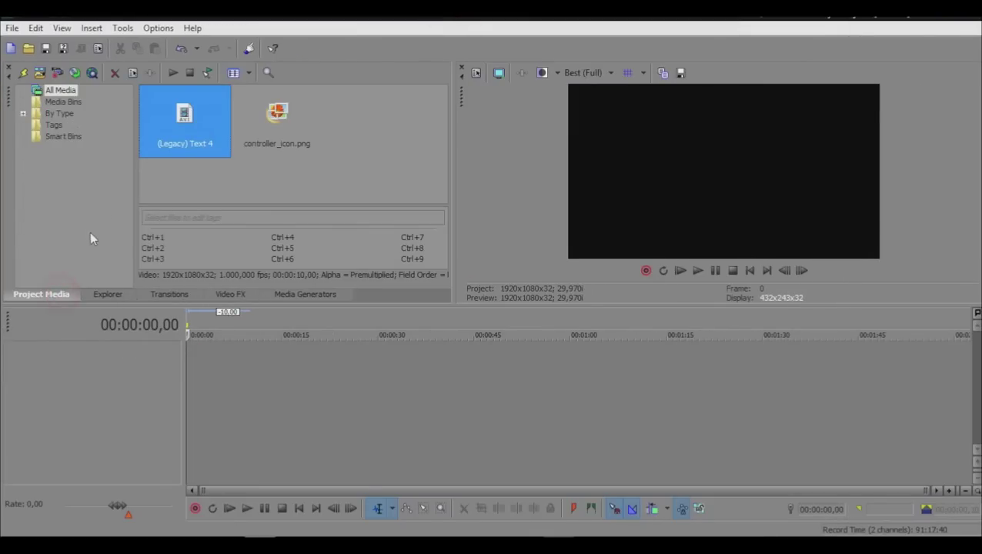
{"action": "left_click_drag", "start_coordinate": [160, 185], "coordinate": [254, 116]}
{"action": "left_click", "coordinate": [214, 190]}
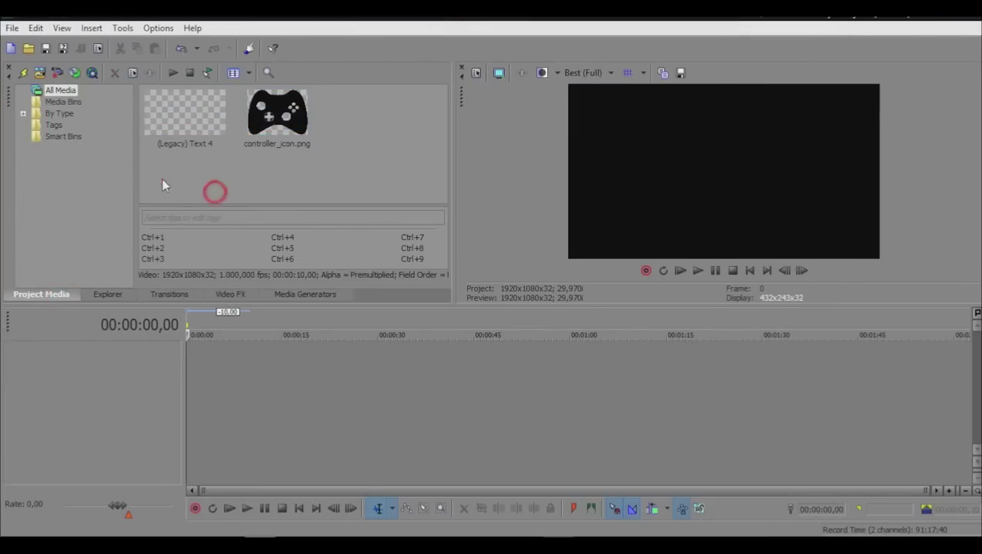
{"action": "left_click_drag", "start_coordinate": [162, 183], "coordinate": [227, 115]}
{"action": "left_click", "coordinate": [191, 179]}
{"action": "left_click", "coordinate": [223, 145]}
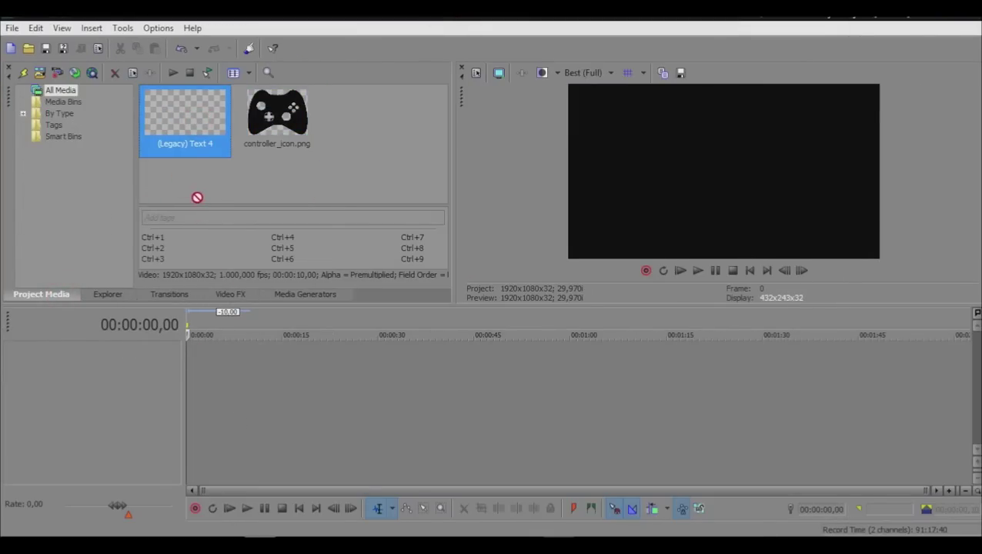
{"action": "left_click_drag", "start_coordinate": [175, 193], "coordinate": [394, 88]}
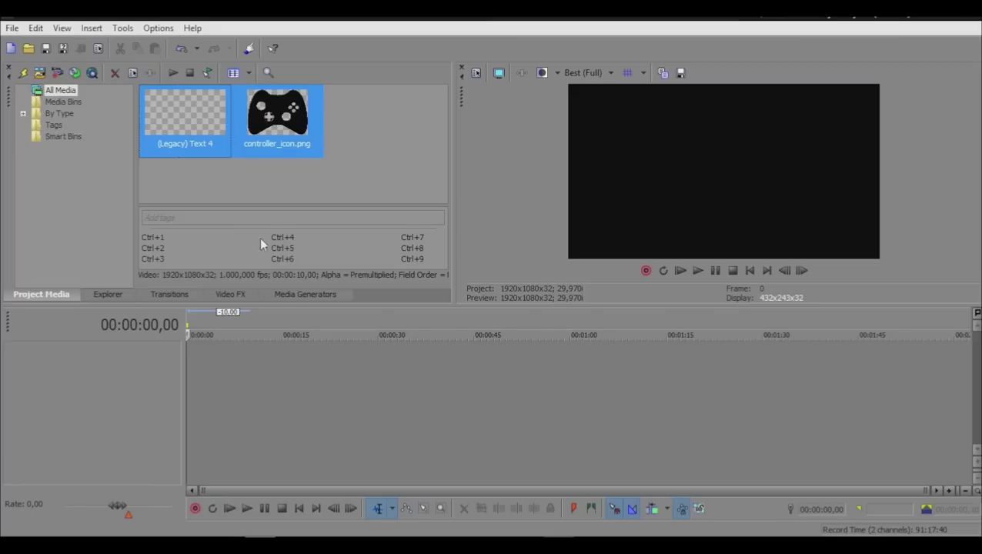
{"action": "left_click", "coordinate": [271, 166]}
{"action": "left_click_drag", "start_coordinate": [350, 87], "coordinate": [199, 184]}
{"action": "left_click", "coordinate": [285, 166]}
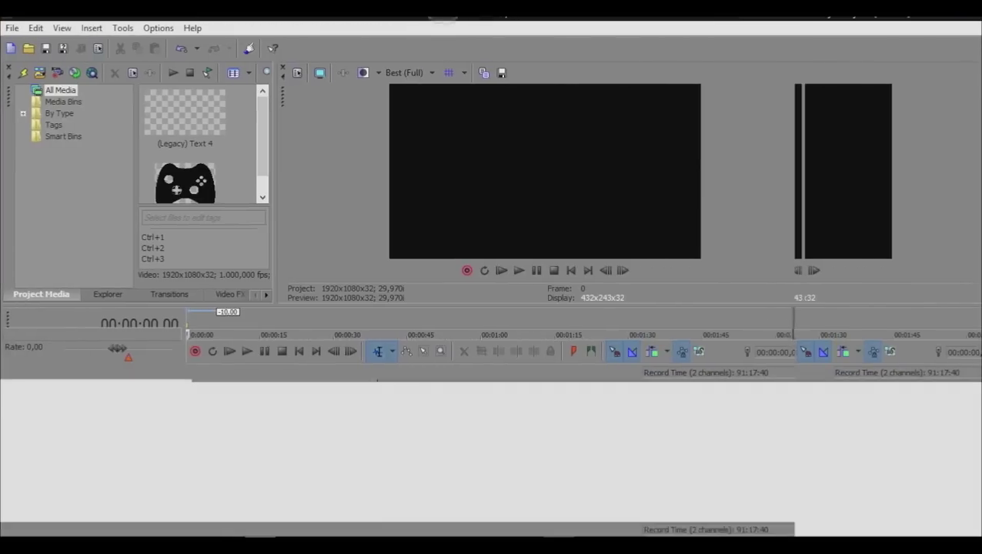
Step: Dismiss the project properties unchanged and close Vegas Pro without saving the untitled project
{"action": "key", "text": "alt+Return"}
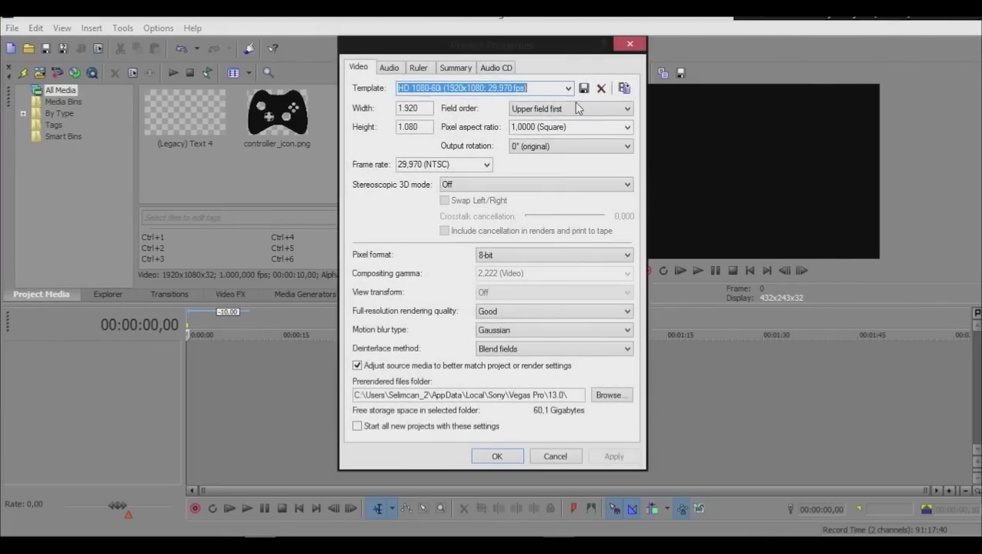
{"action": "left_click", "coordinate": [629, 44]}
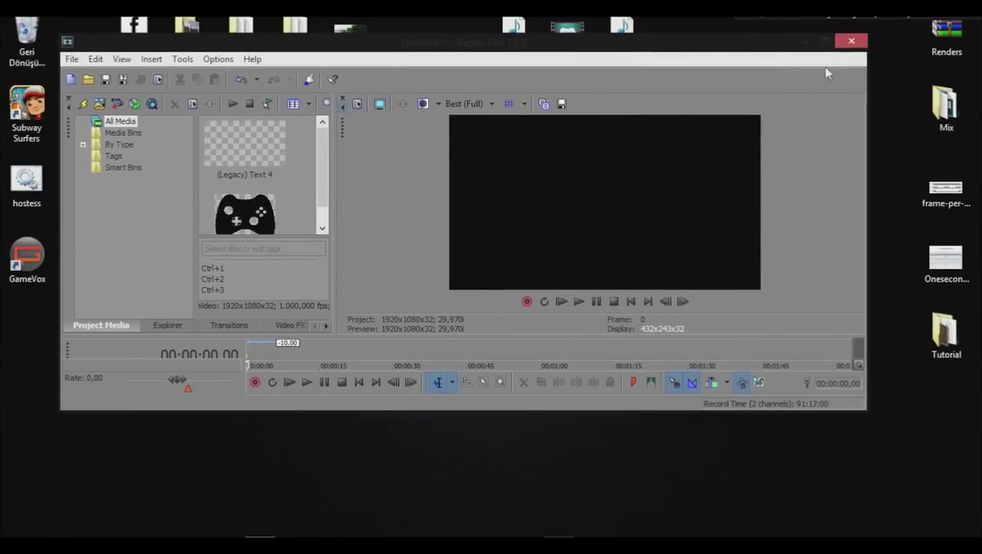
{"action": "left_click", "coordinate": [855, 43]}
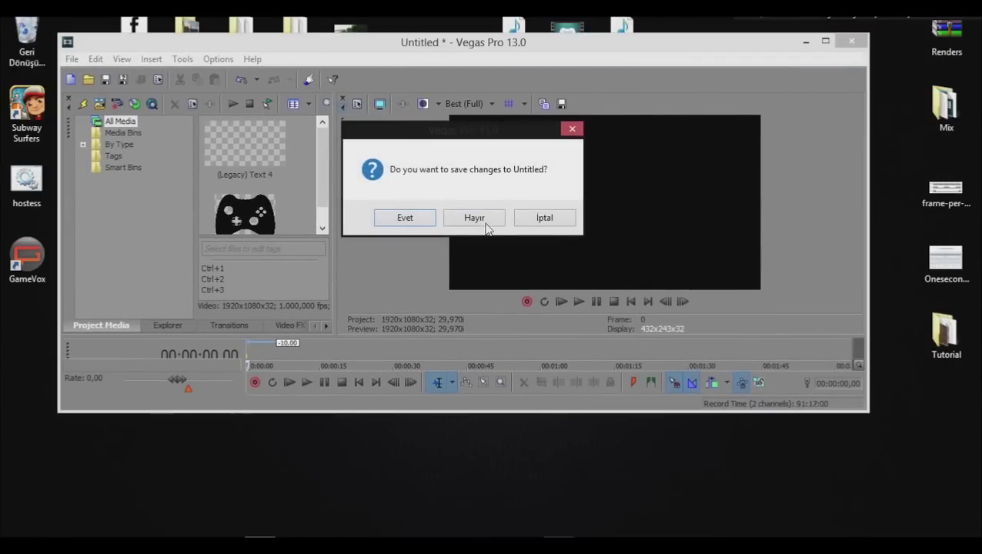
{"action": "left_click", "coordinate": [471, 218]}
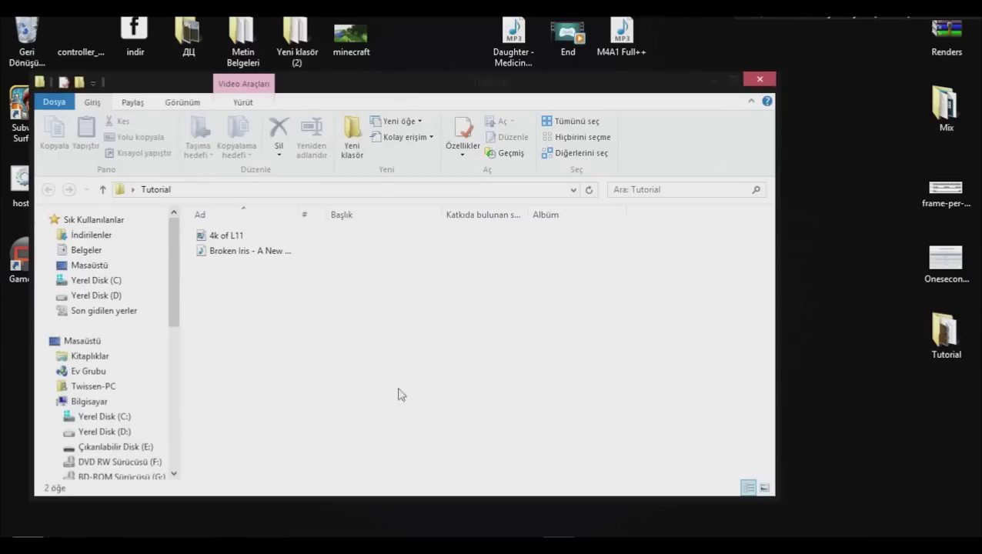
Step: Select all files in the Tutorial folder, collapse the folder window's ribbon and reposition the window
{"action": "key", "text": "ctrl+a"}
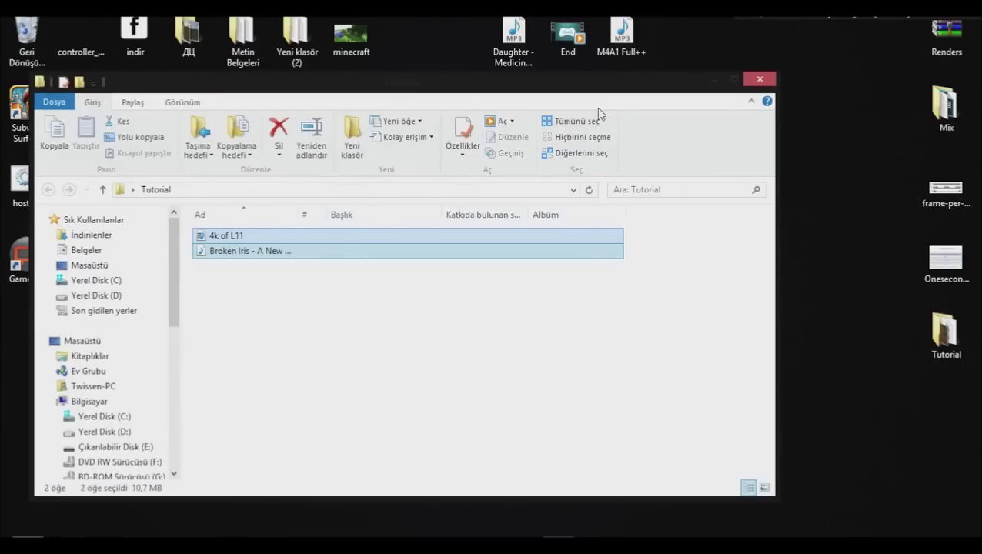
{"action": "left_click", "coordinate": [750, 101]}
{"action": "left_click_drag", "start_coordinate": [624, 86], "coordinate": [684, 54]}
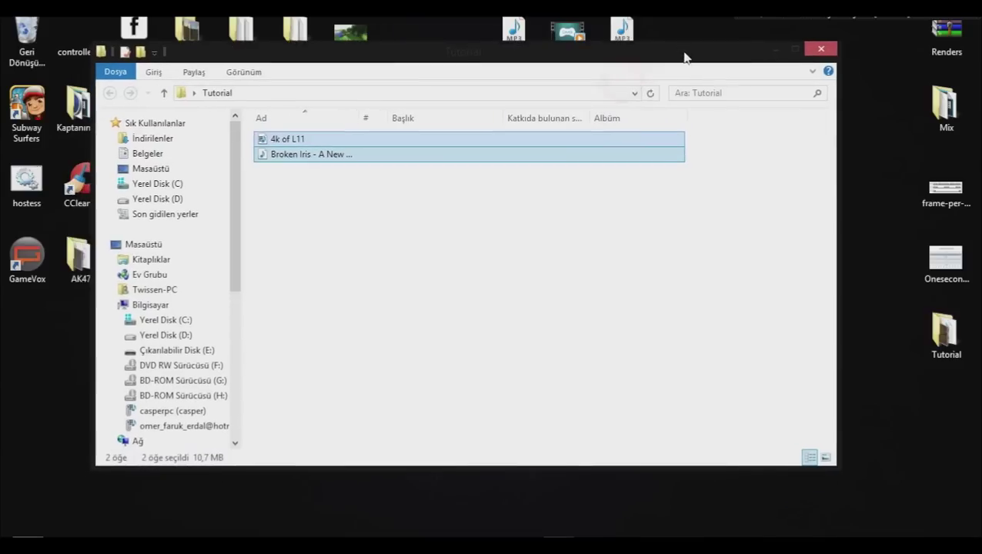
{"action": "left_click", "coordinate": [311, 263]}
{"action": "key", "text": "ctrl+a"}
{"action": "left_click_drag", "start_coordinate": [327, 233], "coordinate": [385, 79]}
{"action": "mouse_move", "coordinate": [236, 260]}
{"action": "left_mouse_down"}
{"action": "mouse_move", "coordinate": [235, 300]}
{"action": "mouse_move", "coordinate": [235, 259]}
{"action": "left_mouse_up"}
{"action": "left_click_drag", "start_coordinate": [332, 350], "coordinate": [313, 39]}
{"action": "left_click", "coordinate": [320, 266]}
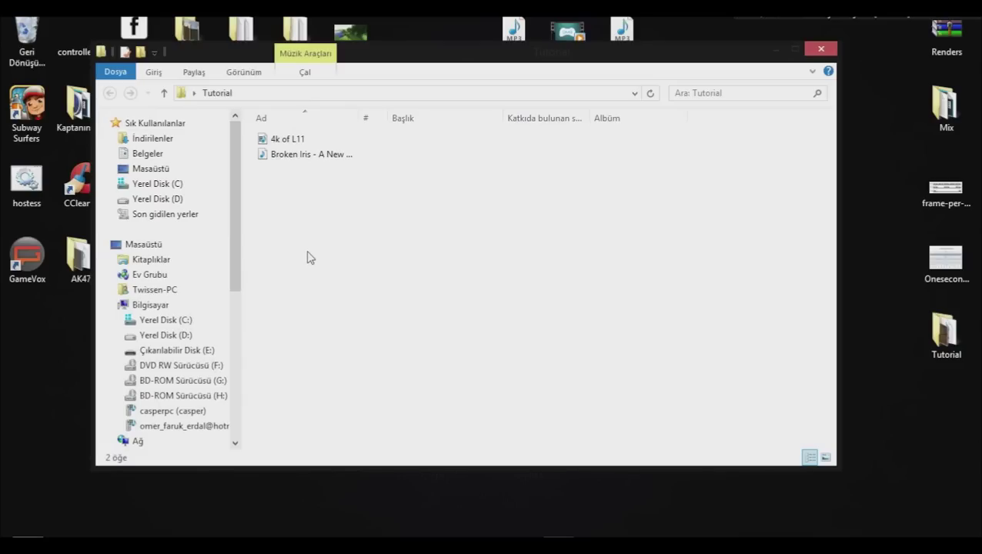
{"action": "left_click_drag", "start_coordinate": [307, 257], "coordinate": [362, 97]}
{"action": "left_click", "coordinate": [315, 225]}
Step: Create a folder named Frags in the Tutorial folder and move the 4k of L11 video into it
{"action": "right_click", "coordinate": [314, 223]}
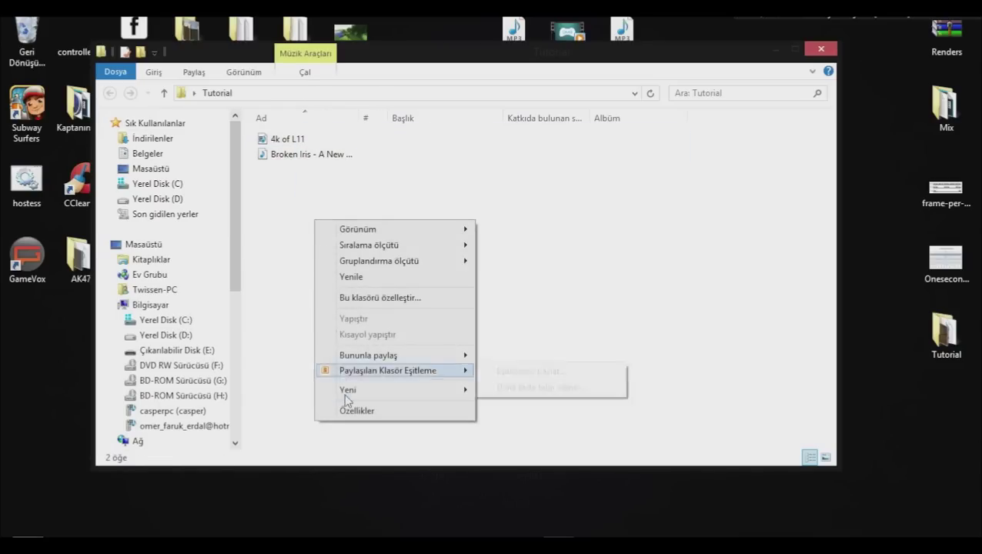
{"action": "mouse_move", "coordinate": [378, 386]}
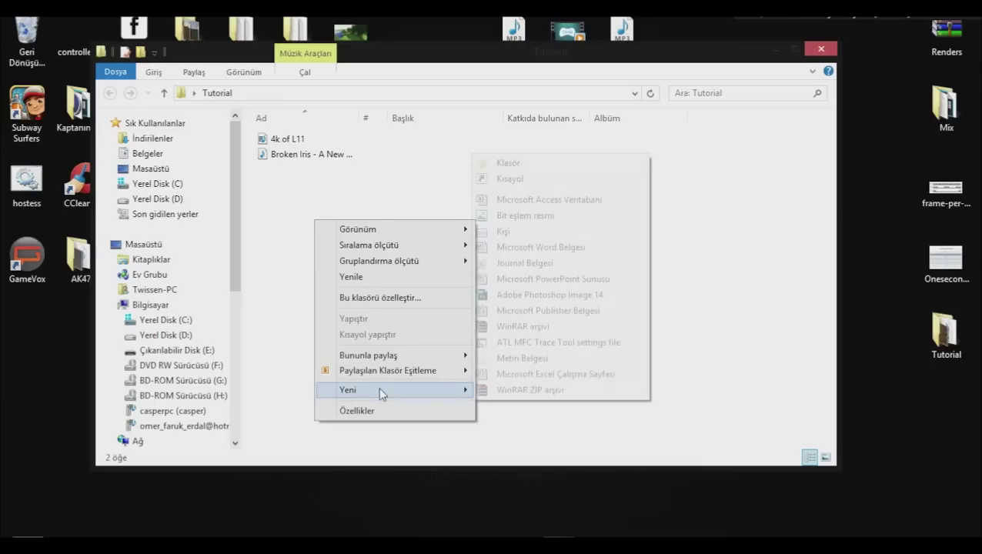
{"action": "left_click", "coordinate": [531, 162]}
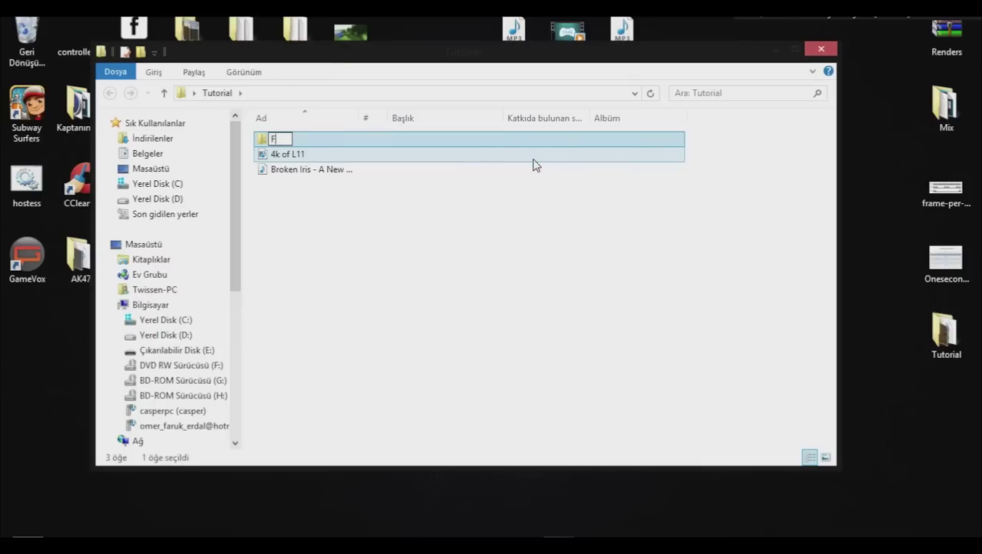
{"action": "key", "text": "Return"}
{"action": "left_click", "coordinate": [401, 157]}
{"action": "left_click_drag", "start_coordinate": [371, 160], "coordinate": [361, 137]}
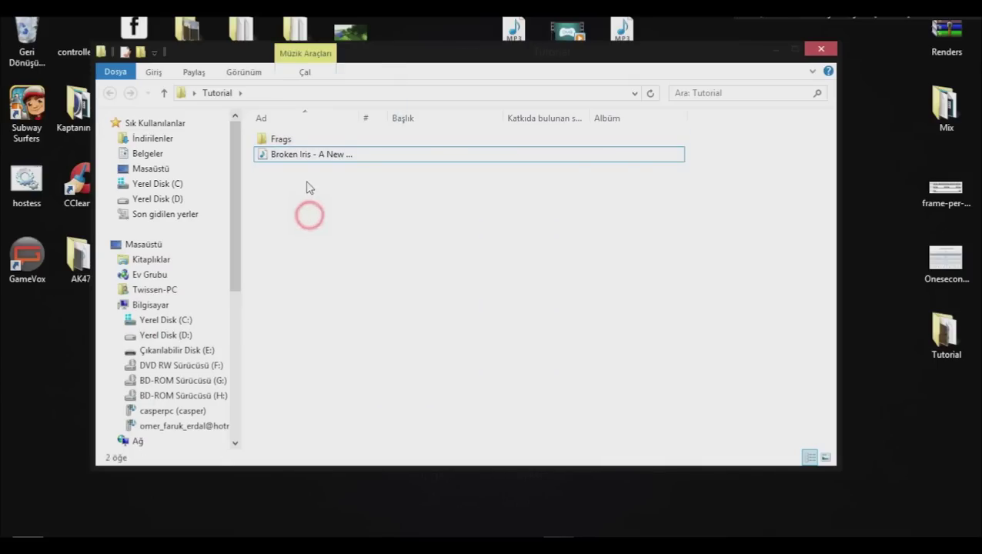
Step: Create a folder named Song in the Tutorial folder and move the Broken Iris song file into it
{"action": "right_click", "coordinate": [302, 189]}
{"action": "mouse_move", "coordinate": [435, 378]}
{"action": "left_click", "coordinate": [501, 148]}
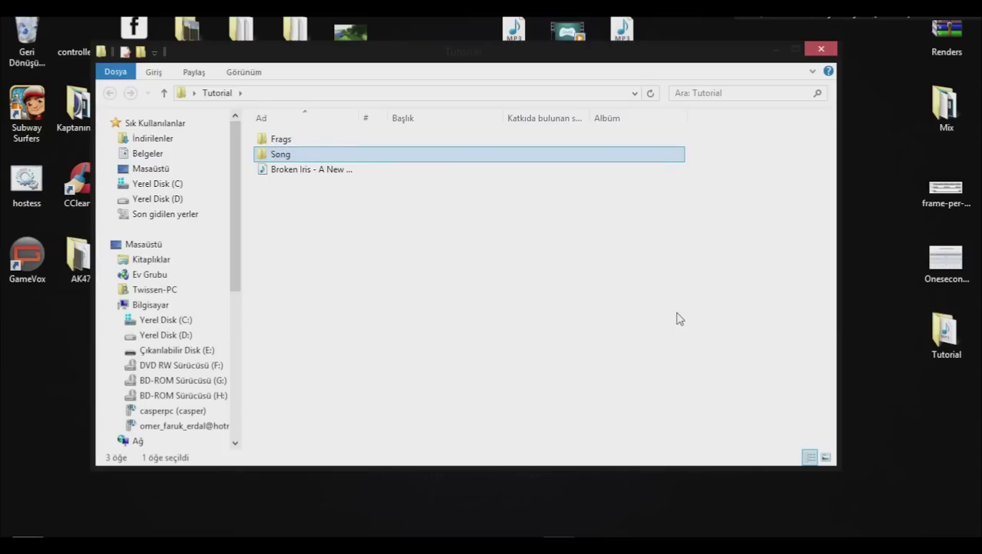
{"action": "left_click", "coordinate": [338, 169]}
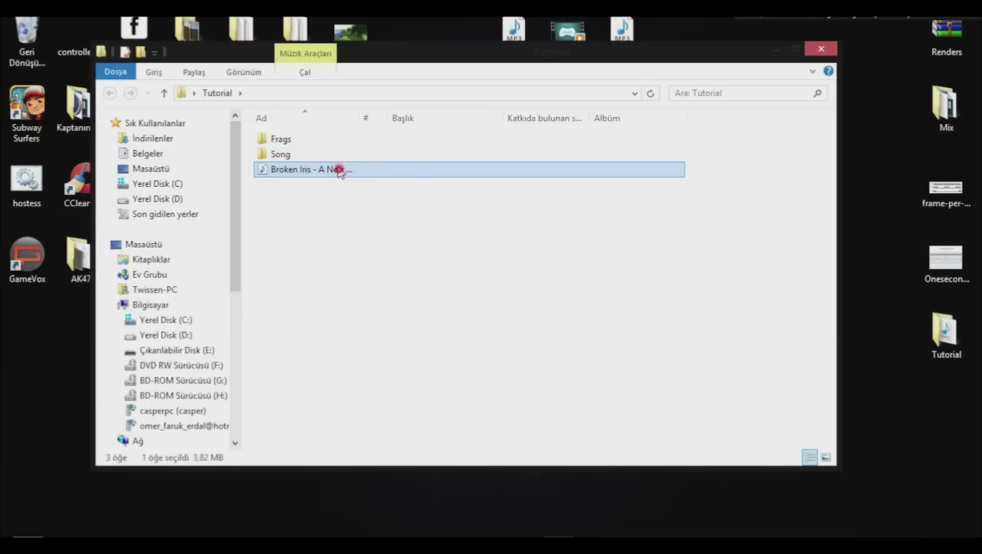
{"action": "key", "text": "Delete"}
Step: Open a second folder window and browse on drive D: to DualTage, SFX, PACK SFX BAUREN
{"action": "double_click", "coordinate": [26, 31]}
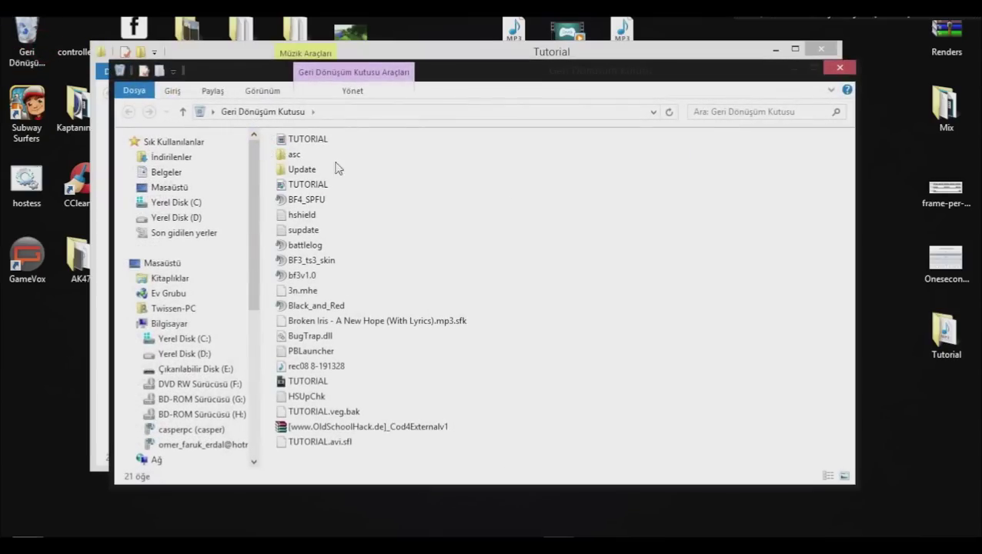
{"action": "left_click_drag", "start_coordinate": [441, 76], "coordinate": [500, 83]}
{"action": "left_click", "coordinate": [209, 223]}
{"action": "left_click", "coordinate": [396, 224]}
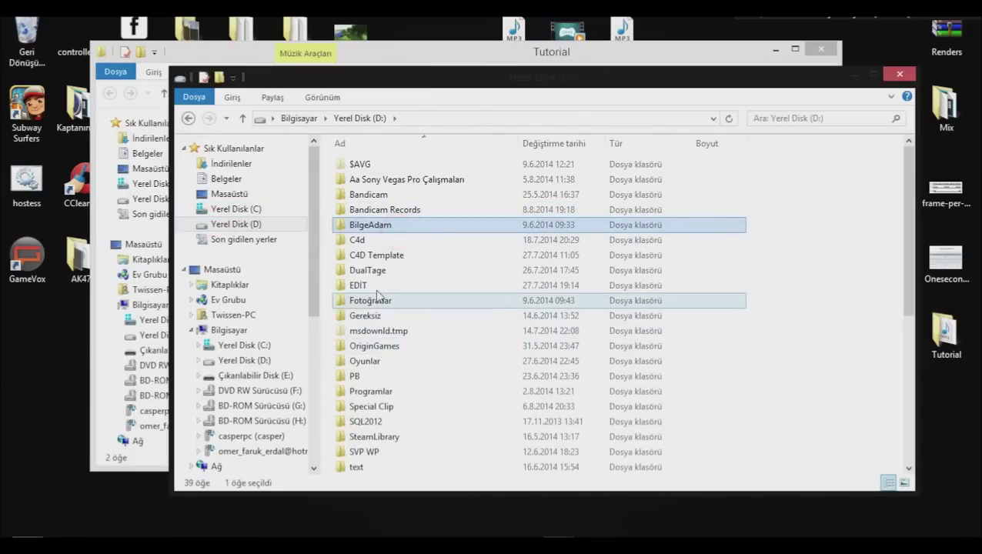
{"action": "double_click", "coordinate": [369, 271]}
{"action": "left_click_drag", "start_coordinate": [344, 69], "coordinate": [344, 106]}
{"action": "left_click", "coordinate": [344, 239]}
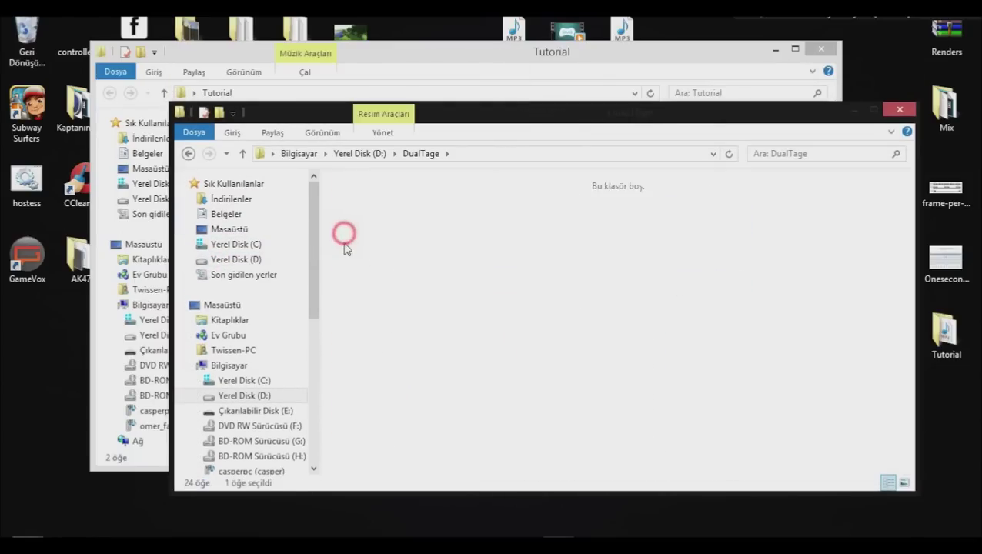
{"action": "double_click", "coordinate": [346, 243]}
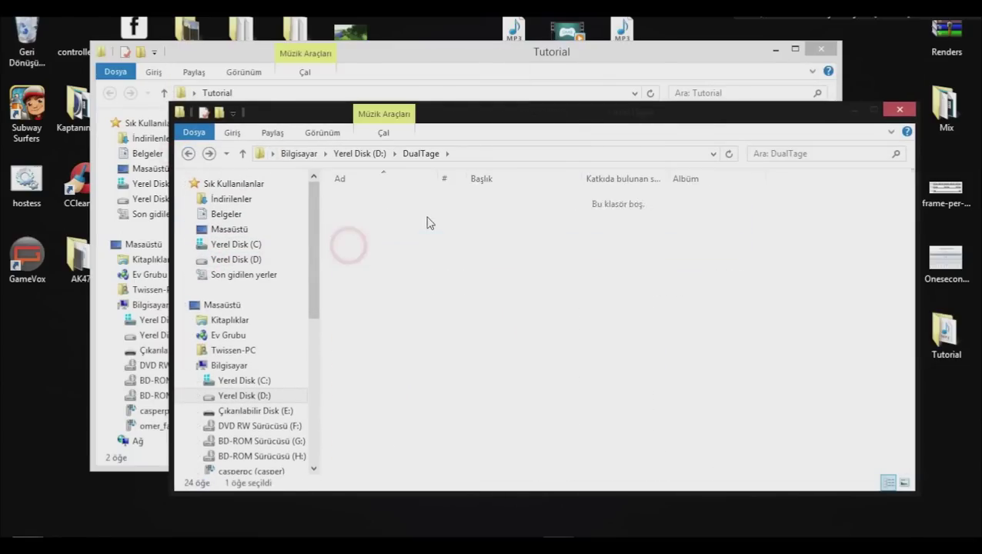
{"action": "left_click", "coordinate": [400, 230]}
{"action": "left_click_drag", "start_coordinate": [539, 118], "coordinate": [659, 131]}
{"action": "double_click", "coordinate": [514, 242]}
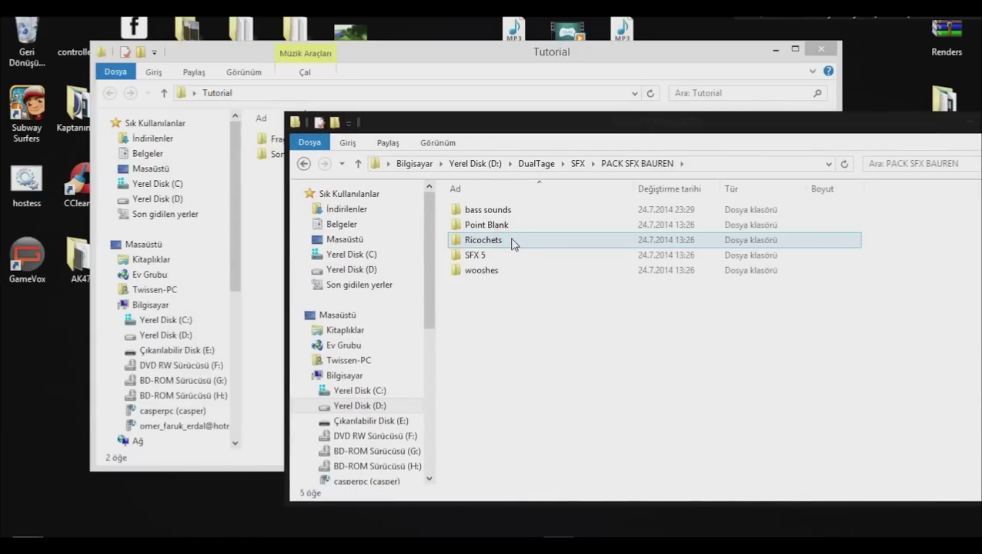
Step: Go from PACK SFX BAUREN through Point Blank, Armas and SniperRifles to the l115 sound folder
{"action": "double_click", "coordinate": [500, 225]}
{"action": "left_click", "coordinate": [484, 211]}
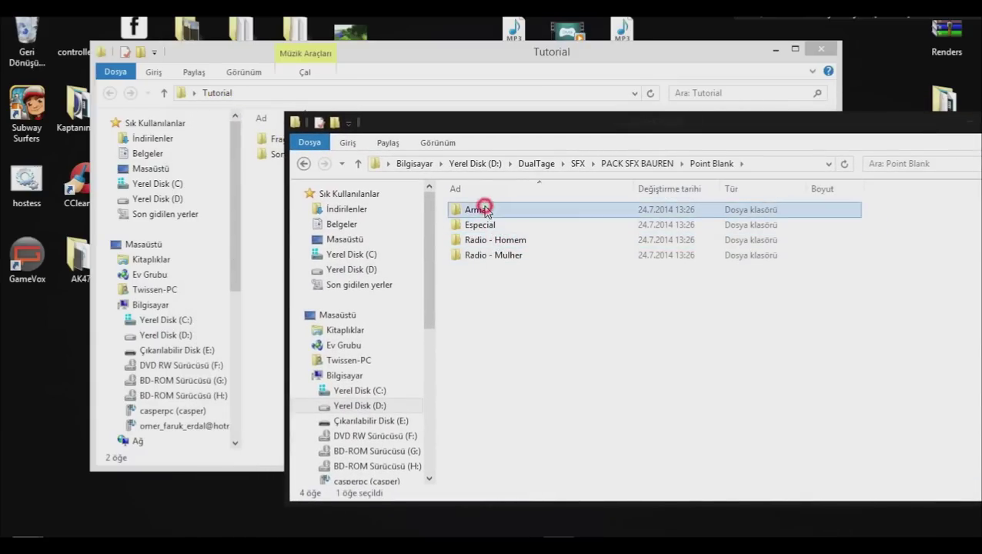
{"action": "double_click", "coordinate": [485, 211]}
{"action": "left_click", "coordinate": [493, 315]}
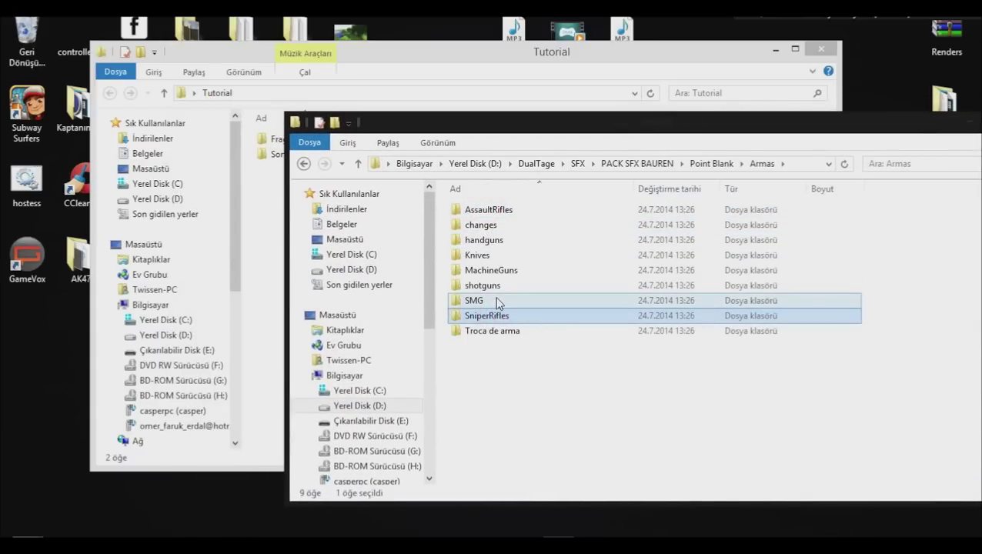
{"action": "double_click", "coordinate": [500, 316]}
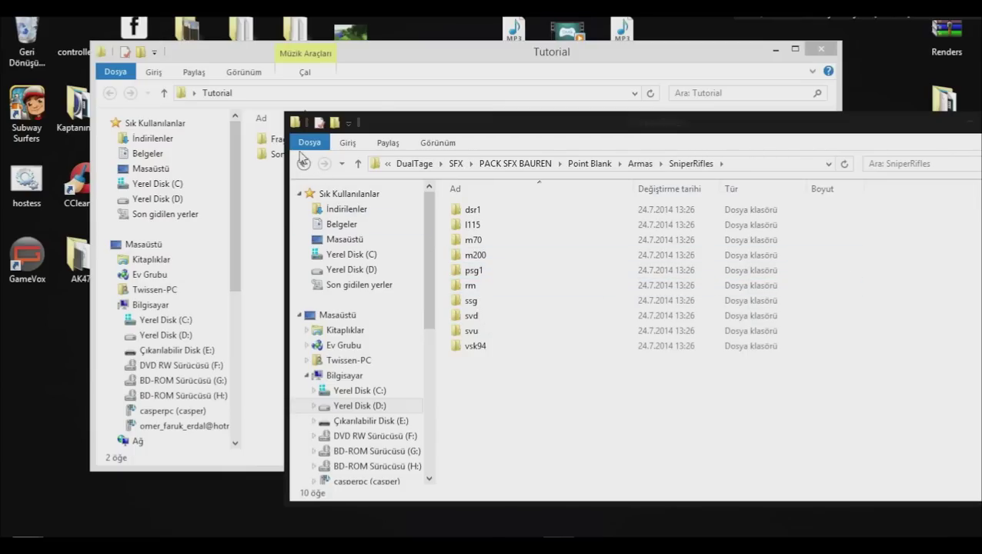
{"action": "double_click", "coordinate": [466, 222]}
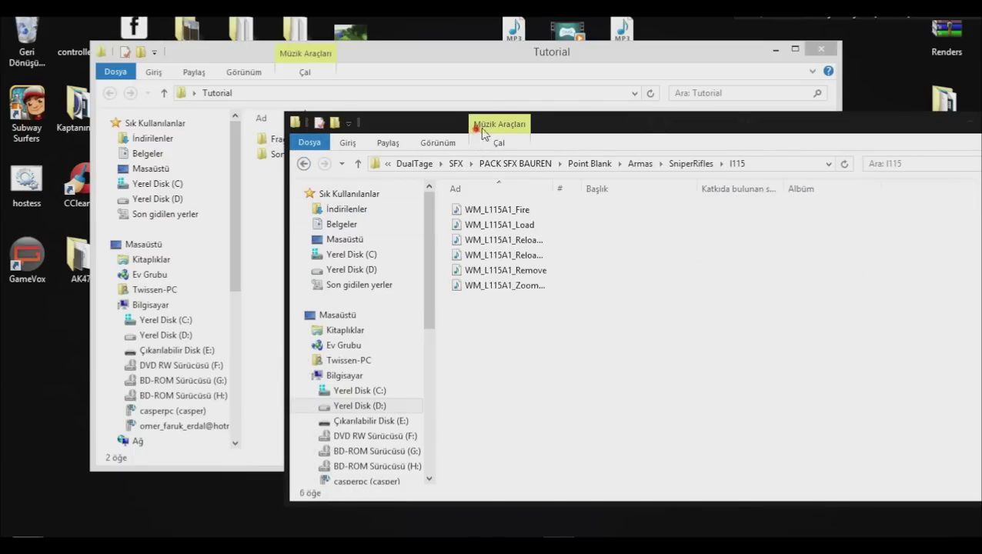
Step: Copy the WM_L115A1_Fire sound and the WM_L115A1_Zoom sound from the l115 folder into the Tutorial folder
{"action": "left_click_drag", "start_coordinate": [478, 121], "coordinate": [715, 108]}
{"action": "left_click_drag", "start_coordinate": [714, 196], "coordinate": [408, 250]}
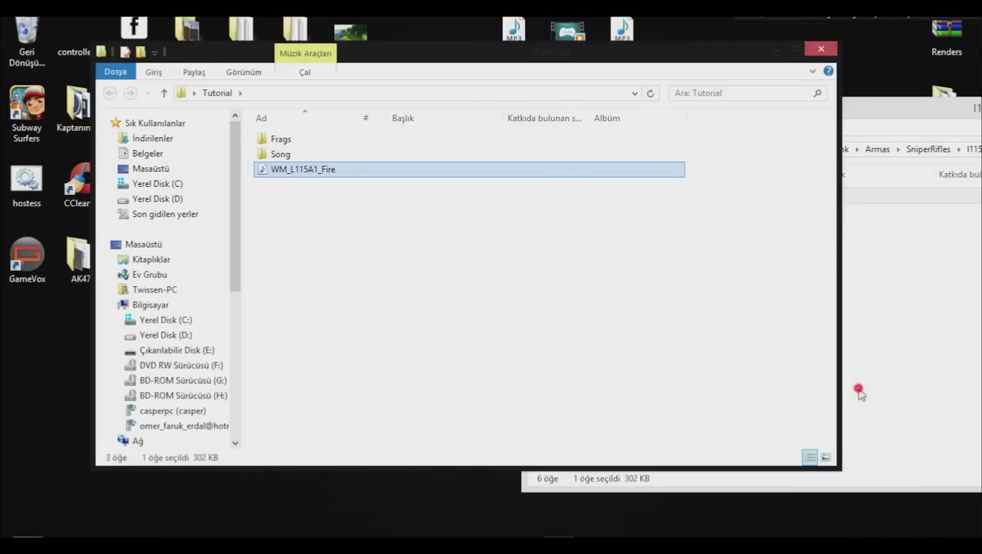
{"action": "left_click", "coordinate": [855, 389]}
{"action": "left_click_drag", "start_coordinate": [729, 271], "coordinate": [380, 269]}
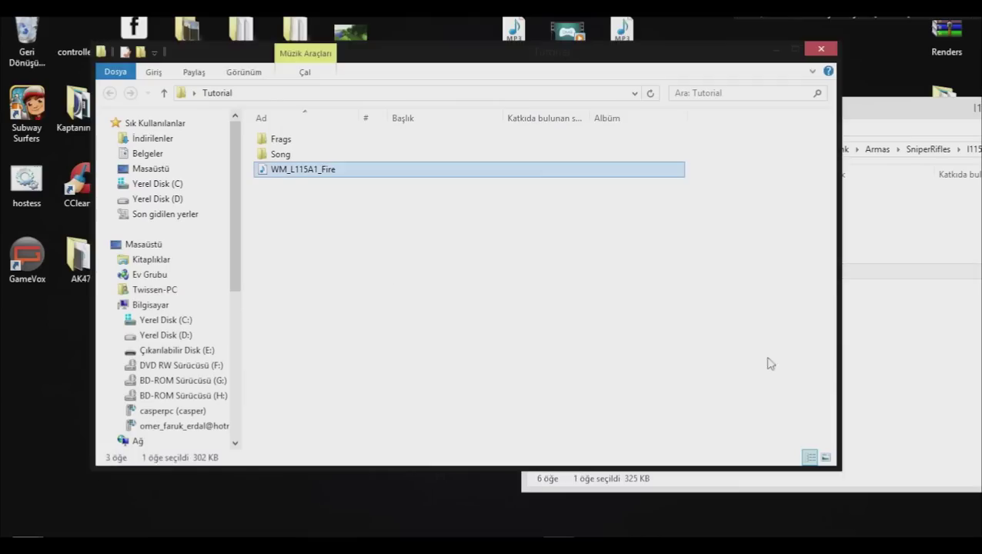
{"action": "left_click", "coordinate": [840, 373]}
Step: Create an SFX folder in the Tutorial folder and move the WM_L115A1_Fire and WM_L115A1_Zoom sounds into it
{"action": "right_click", "coordinate": [416, 285]}
{"action": "mouse_move", "coordinate": [493, 472]}
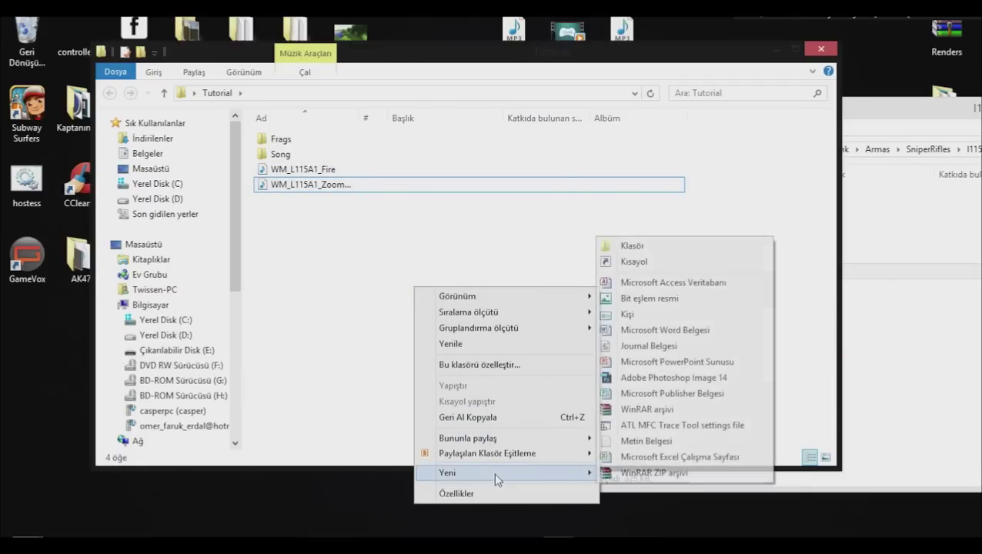
{"action": "left_click", "coordinate": [648, 247]}
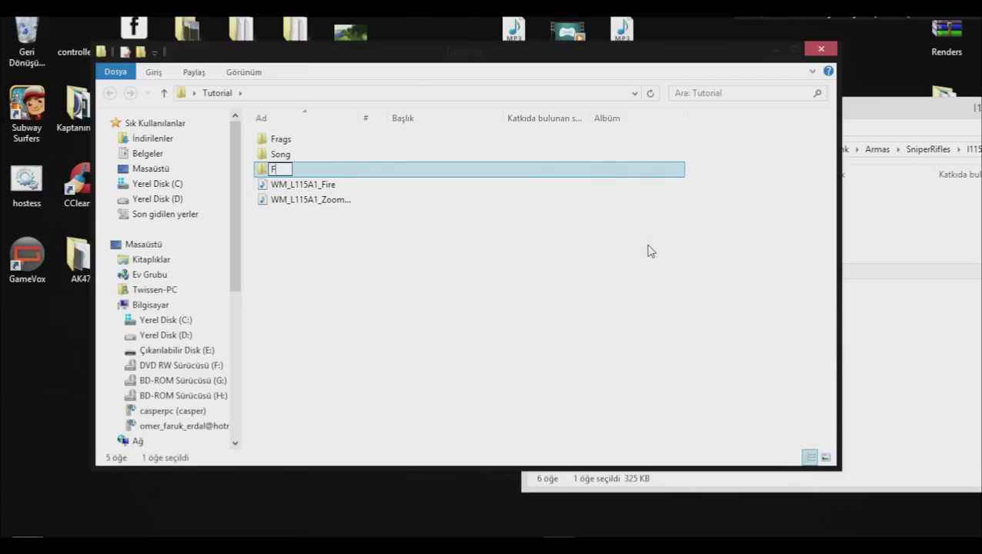
{"action": "left_click_drag", "start_coordinate": [291, 263], "coordinate": [282, 169]}
{"action": "left_click", "coordinate": [306, 281]}
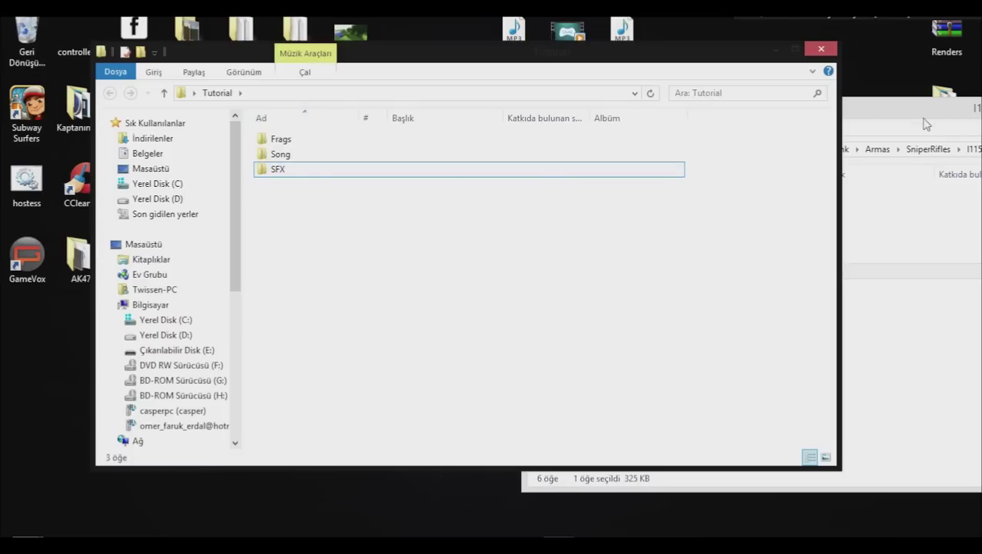
Step: Bring the second folder window forward and go back from the l115 sounds to the DualTage folder
{"action": "left_click_drag", "start_coordinate": [926, 125], "coordinate": [557, 125]}
{"action": "left_click", "coordinate": [219, 149]}
{"action": "left_click", "coordinate": [218, 149]}
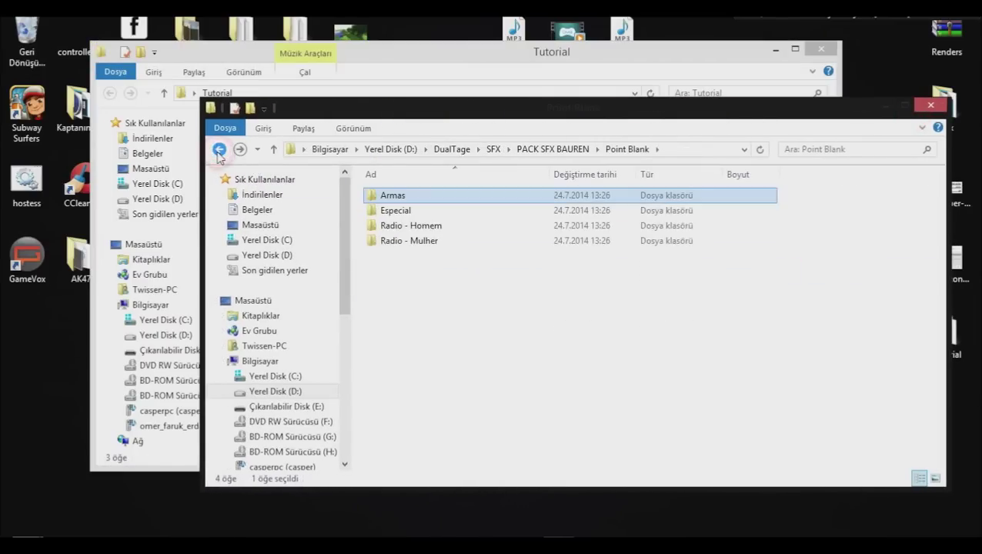
{"action": "left_click", "coordinate": [218, 150]}
{"action": "left_click", "coordinate": [479, 150]}
{"action": "left_click", "coordinate": [451, 149]}
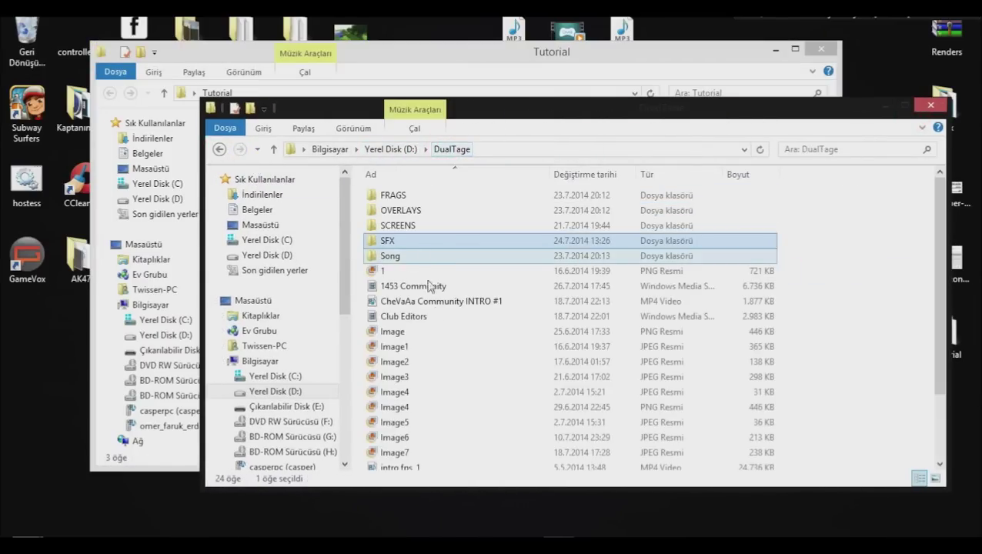
{"action": "left_click_drag", "start_coordinate": [888, 202], "coordinate": [826, 355]}
{"action": "left_click_drag", "start_coordinate": [938, 223], "coordinate": [938, 277]}
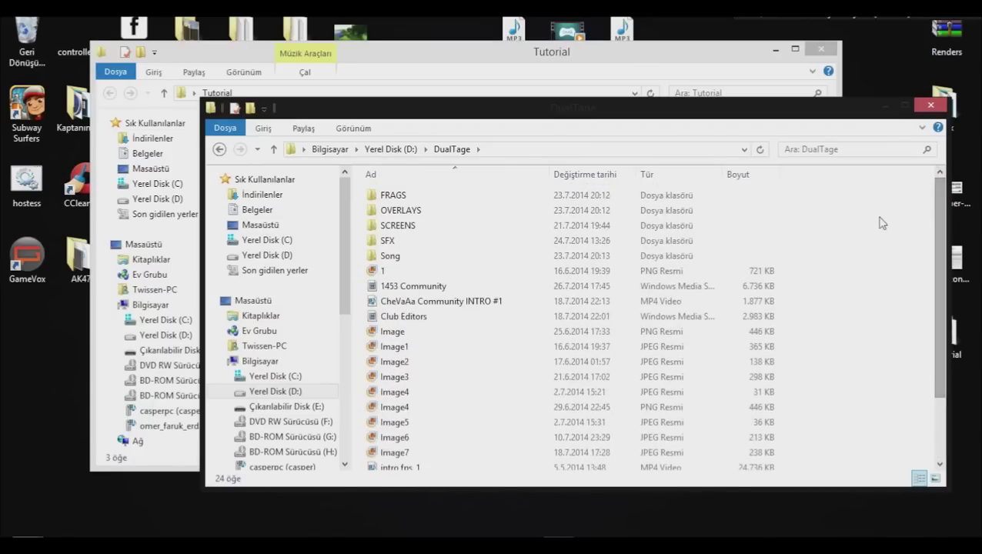
{"action": "key", "text": "i"}
{"action": "left_click_drag", "start_coordinate": [884, 202], "coordinate": [850, 238]}
{"action": "left_click_drag", "start_coordinate": [931, 286], "coordinate": [940, 231]}
{"action": "left_click", "coordinate": [884, 175]}
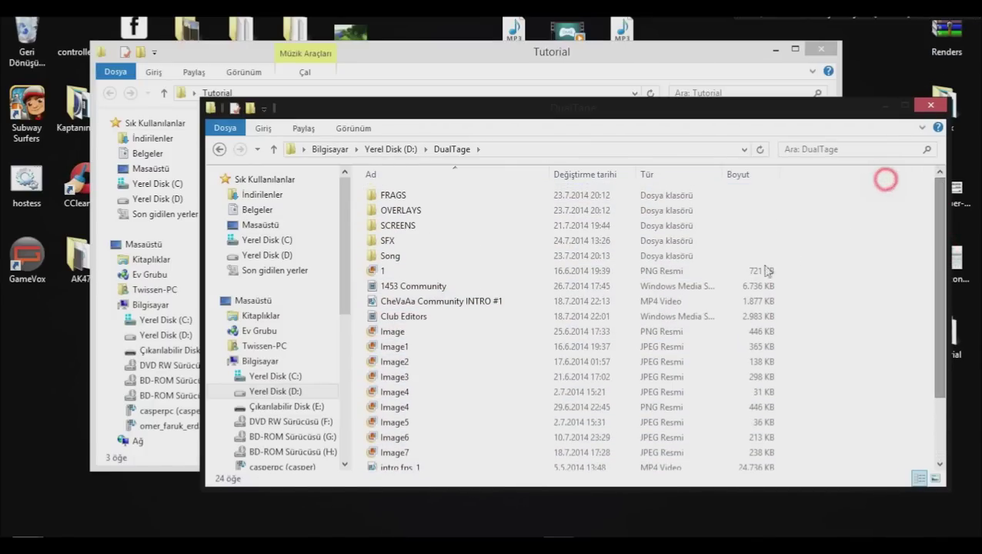
{"action": "left_click_drag", "start_coordinate": [860, 190], "coordinate": [554, 492]}
{"action": "left_click", "coordinate": [810, 291]}
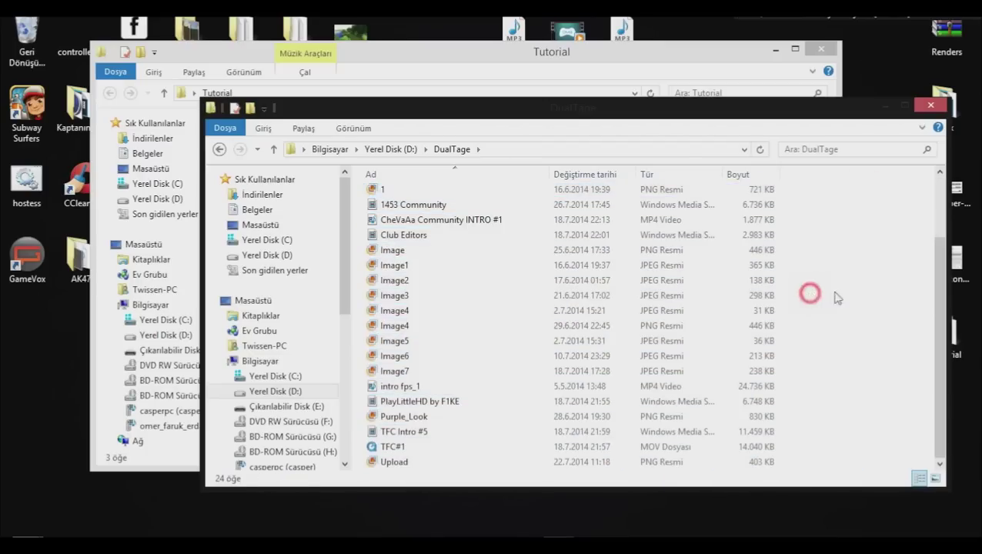
Step: Preview the 31 KB Image4 picture in the DualTage folder, leaf back through the neighbouring pictures and close the viewer
{"action": "left_click", "coordinate": [400, 308]}
{"action": "double_click", "coordinate": [400, 308]}
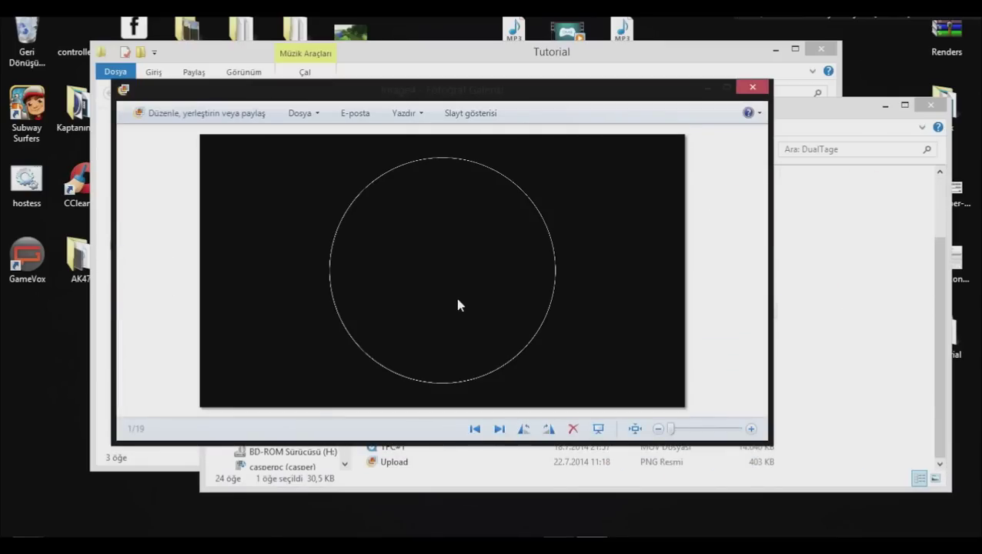
{"action": "key", "text": "Left"}
{"action": "key", "text": "Left"}
{"action": "key", "text": "Left"}
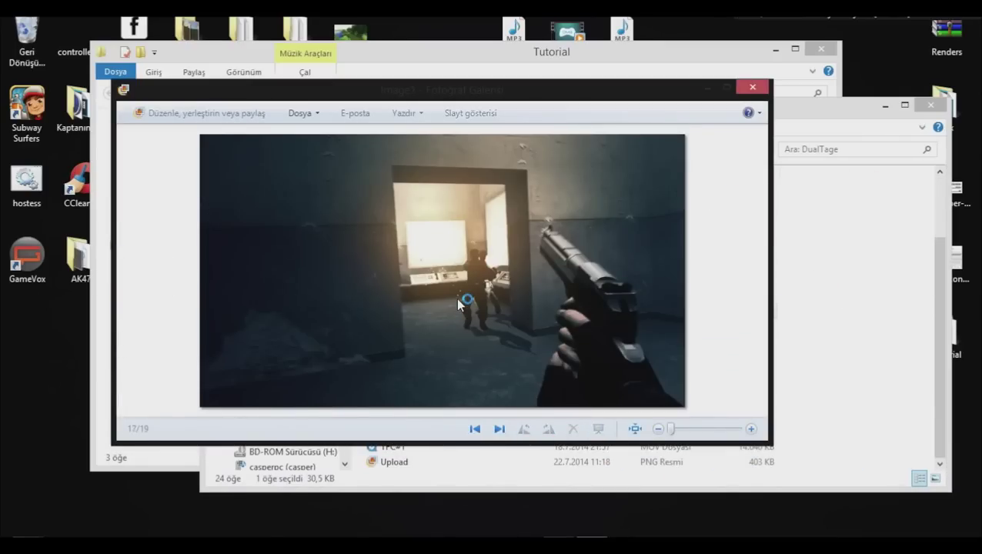
{"action": "left_click", "coordinate": [750, 87]}
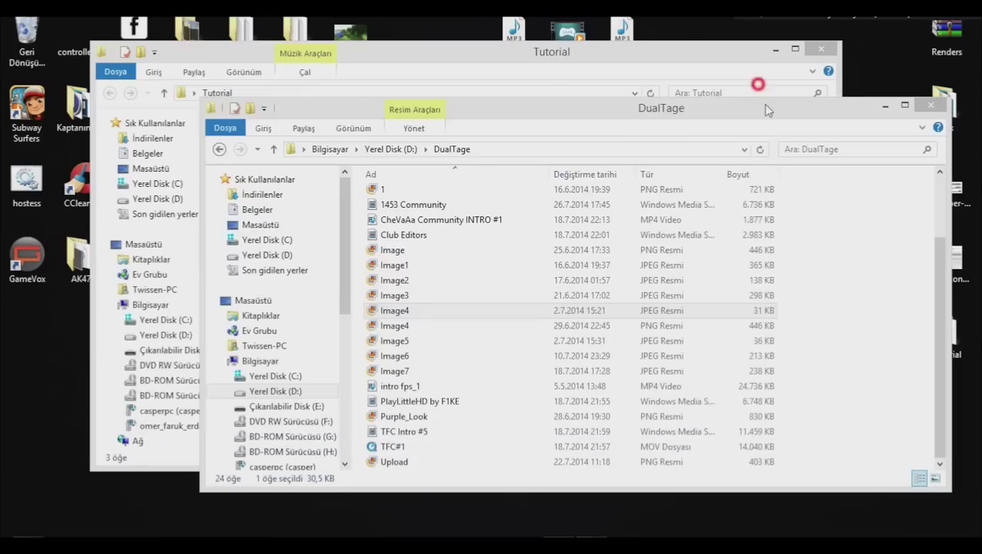
Step: Look into the FRAGS folder inside DualTage and return to DualTage
{"action": "scroll", "coordinate": [887, 252], "scroll_direction": "up", "scroll_amount": 2}
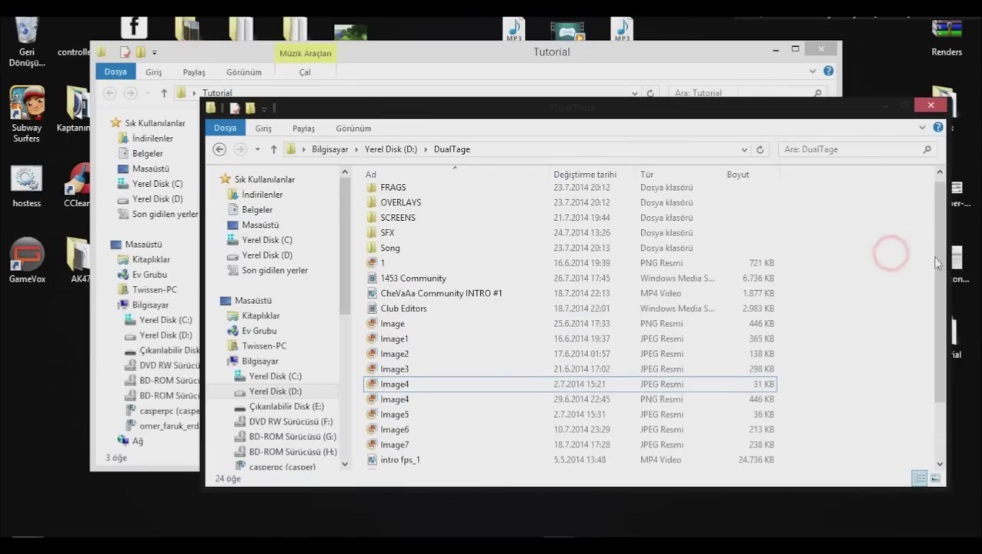
{"action": "double_click", "coordinate": [484, 195]}
{"action": "left_click_drag", "start_coordinate": [557, 186], "coordinate": [198, 140]}
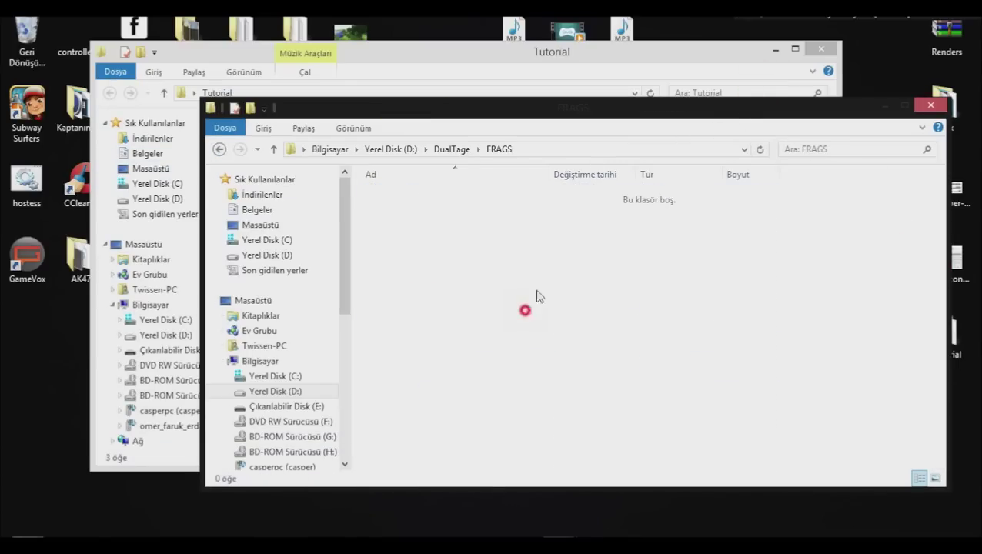
{"action": "left_click_drag", "start_coordinate": [525, 310], "coordinate": [549, 253]}
{"action": "left_click", "coordinate": [214, 149]}
Step: Examine the overlay videos in the OVERLAYS folder and go back to DualTage
{"action": "double_click", "coordinate": [423, 210]}
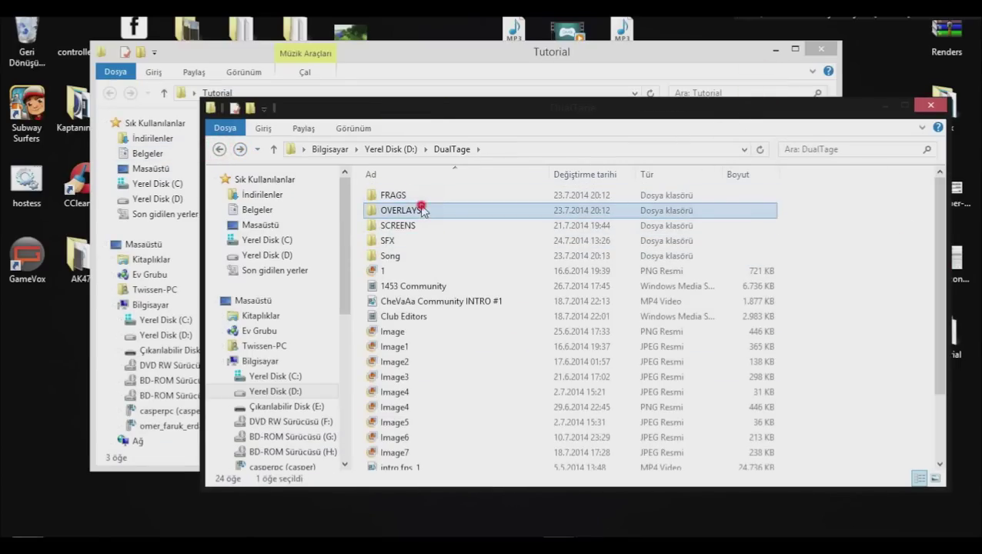
{"action": "key", "text": "ctrl+a"}
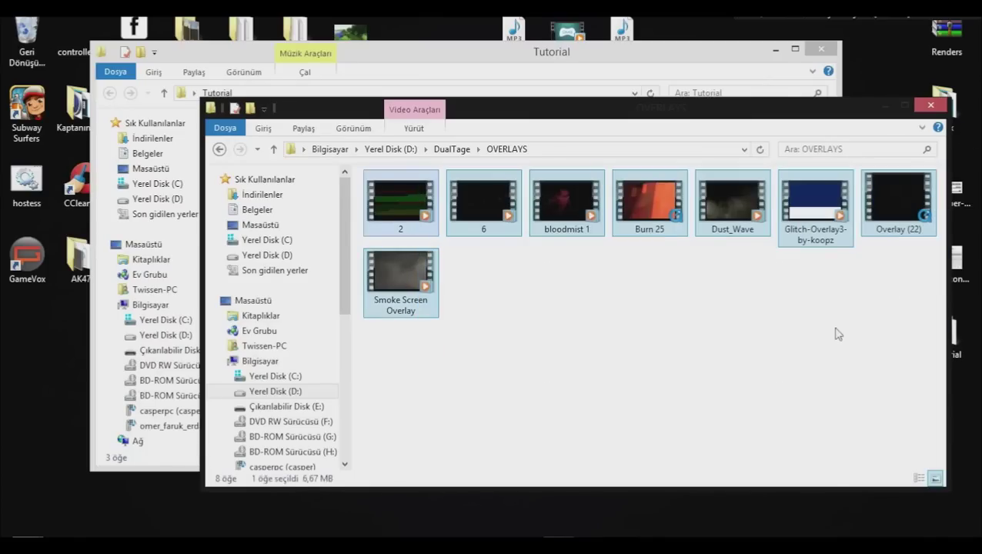
{"action": "left_click", "coordinate": [831, 328]}
{"action": "left_click_drag", "start_coordinate": [513, 340], "coordinate": [808, 231]}
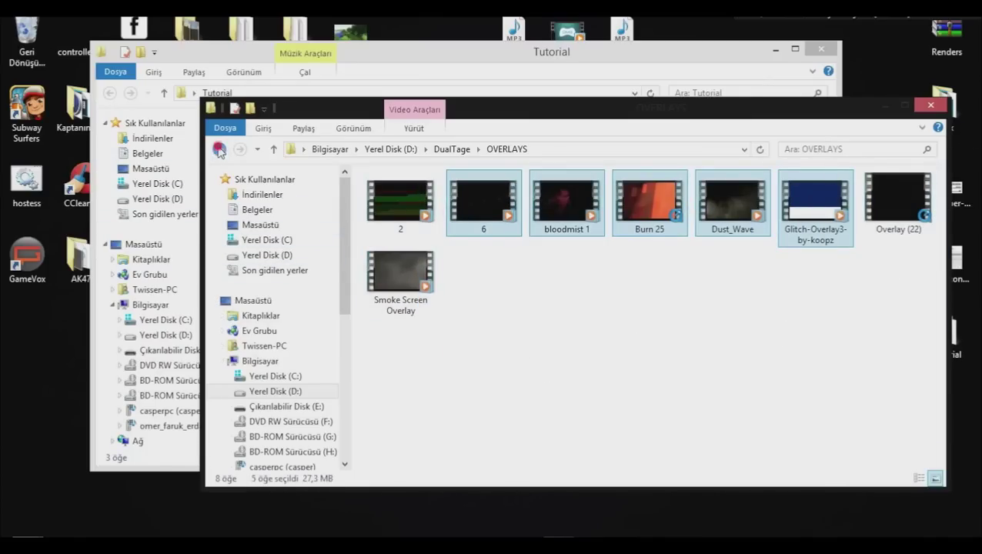
{"action": "left_click", "coordinate": [219, 149]}
Step: Open the SCREENS folder in DualTage and examine the pictures it contains
{"action": "double_click", "coordinate": [416, 220]}
{"action": "key", "text": "ctrl+a"}
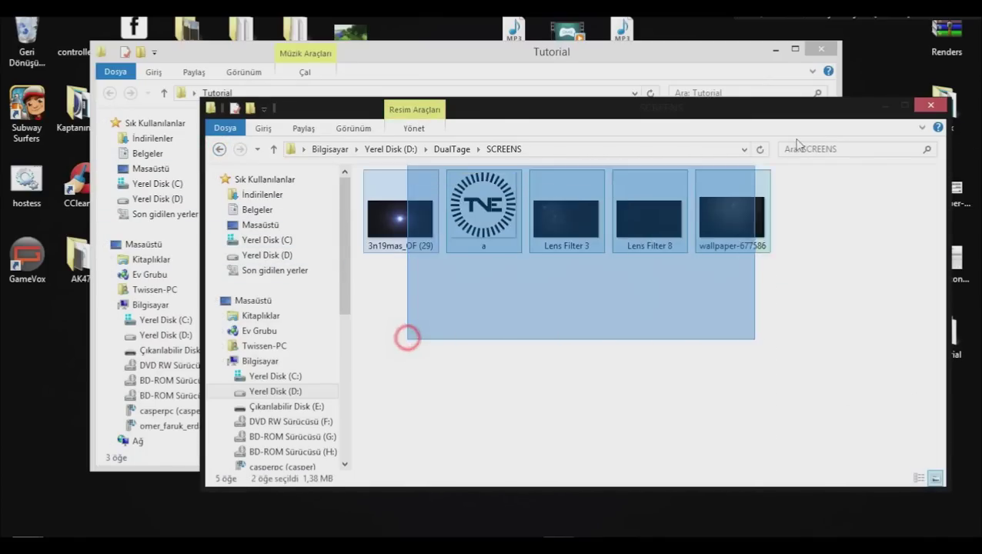
{"action": "left_click", "coordinate": [661, 308]}
{"action": "left_click", "coordinate": [483, 231]}
{"action": "left_click_drag", "start_coordinate": [537, 293], "coordinate": [771, 170]}
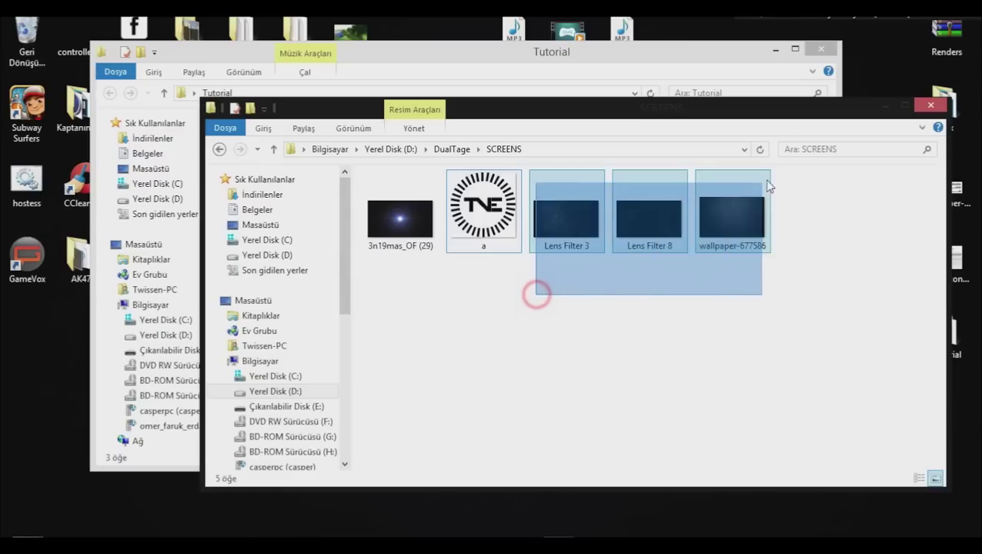
{"action": "left_click", "coordinate": [682, 301]}
Step: Preview the Lens Filter 3 and Lens Filter 8 pictures from the SCREENS folder
{"action": "double_click", "coordinate": [570, 240]}
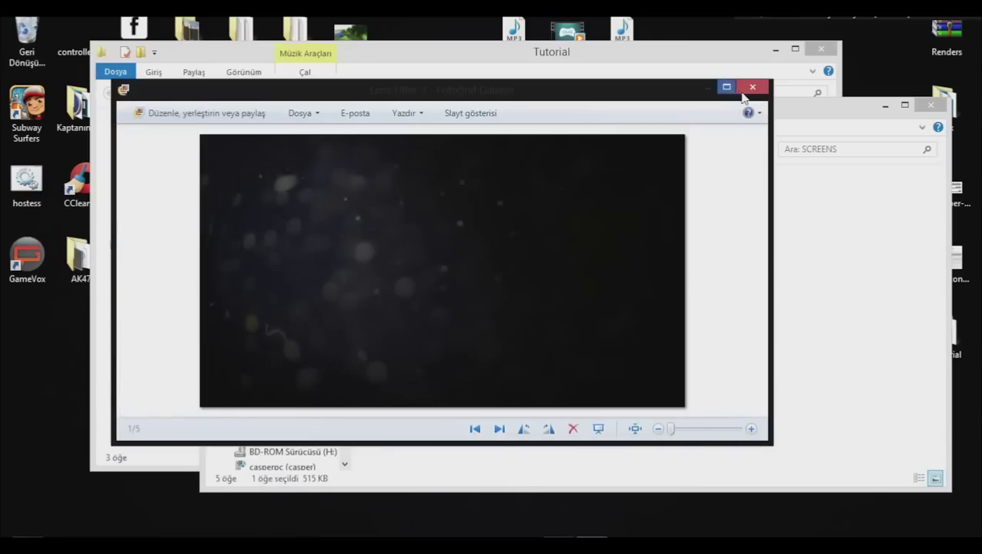
{"action": "left_click", "coordinate": [752, 87]}
{"action": "left_click_drag", "start_coordinate": [644, 280], "coordinate": [723, 335]}
{"action": "left_click", "coordinate": [724, 336]}
{"action": "left_click_drag", "start_coordinate": [577, 327], "coordinate": [696, 313]}
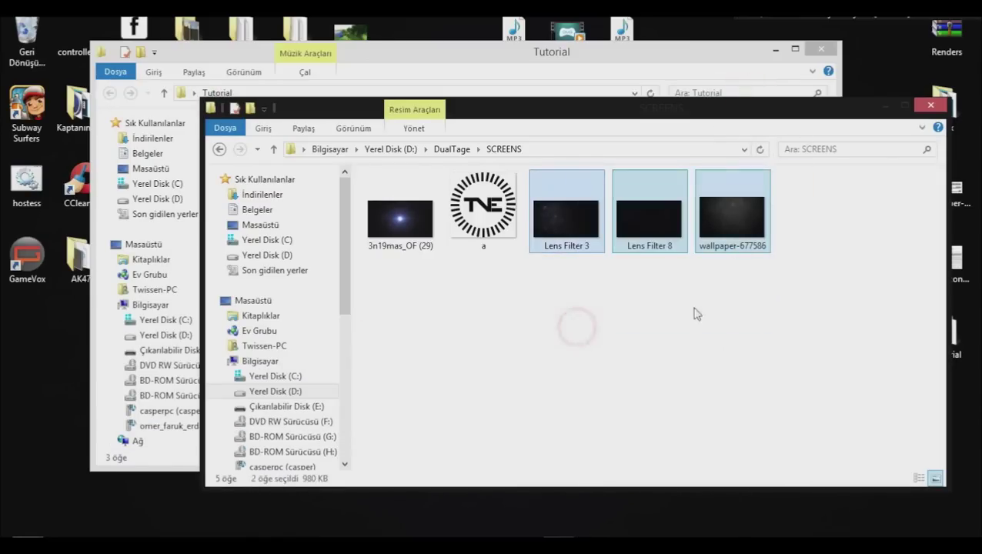
{"action": "left_click", "coordinate": [696, 314]}
{"action": "double_click", "coordinate": [581, 221]}
{"action": "left_click", "coordinate": [752, 87]}
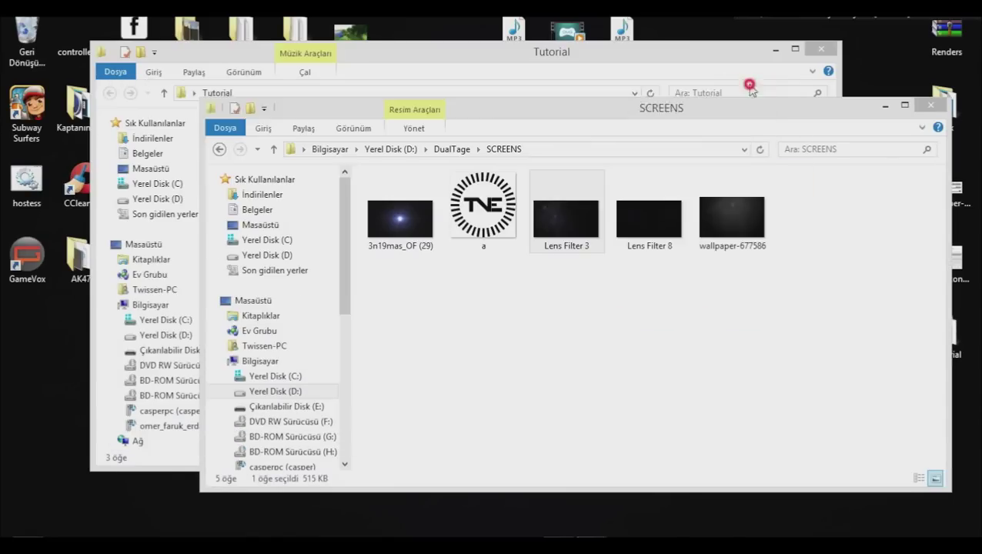
{"action": "left_click", "coordinate": [596, 70]}
{"action": "left_click", "coordinate": [859, 325]}
{"action": "double_click", "coordinate": [641, 200]}
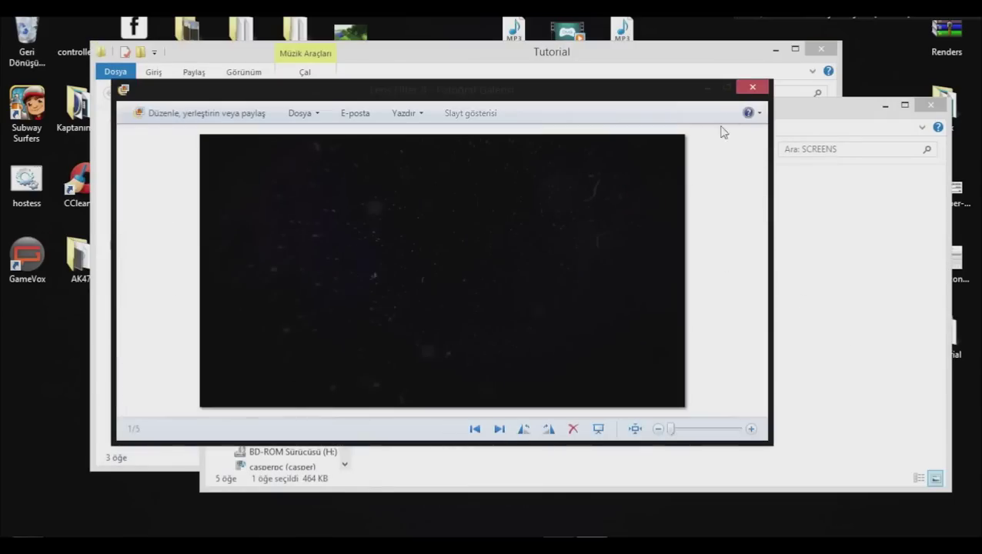
{"action": "left_click", "coordinate": [752, 87]}
Step: Select Lens Filter 3 and Lens Filter 8, and create a folder named Screens in the Tutorial folder
{"action": "left_click_drag", "start_coordinate": [685, 171], "coordinate": [552, 315]}
{"action": "left_click", "coordinate": [596, 65]}
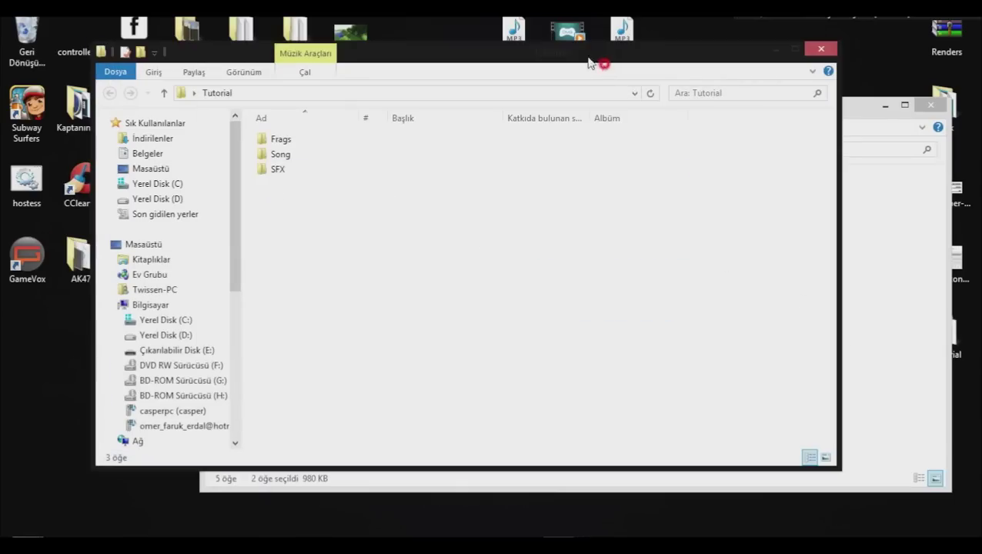
{"action": "right_click", "coordinate": [395, 288]}
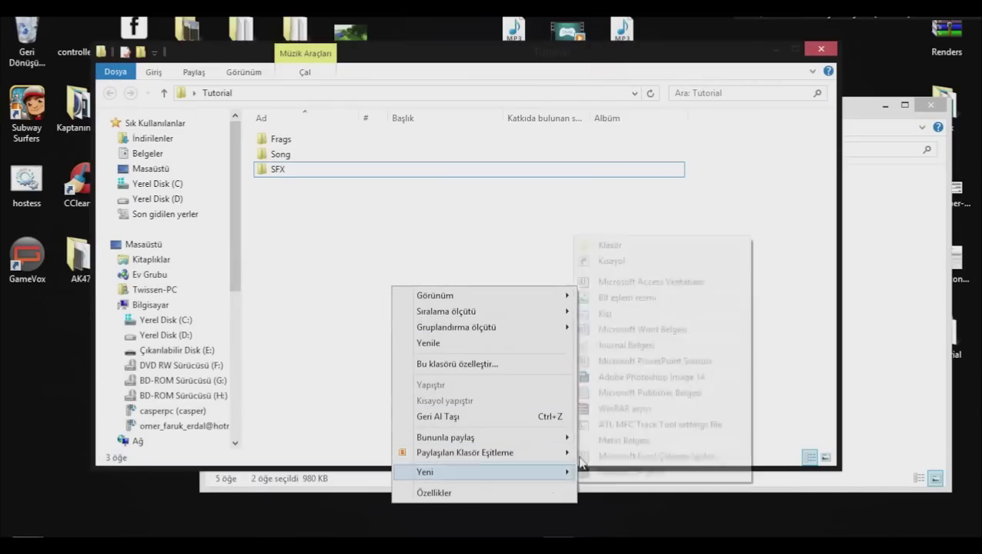
{"action": "mouse_move", "coordinate": [527, 471]}
{"action": "left_click", "coordinate": [616, 247]}
{"action": "type", "text": "Screens"}
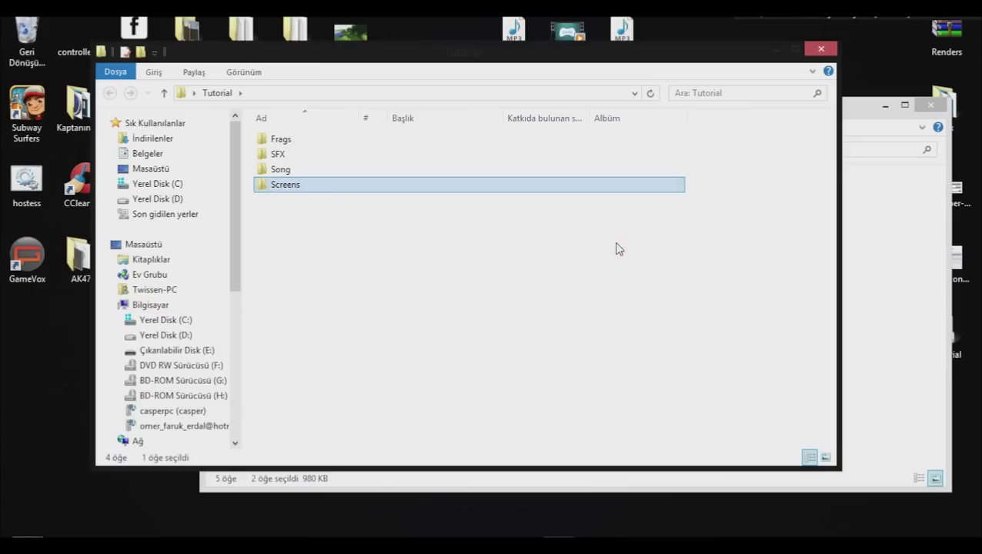
Step: Transfer the Lens Filter 3 and Lens Filter 8 pictures from DualTage's SCREENS folder into Tutorial's Screens folder
{"action": "left_click", "coordinate": [895, 352]}
{"action": "left_click_drag", "start_coordinate": [574, 335], "coordinate": [631, 229]}
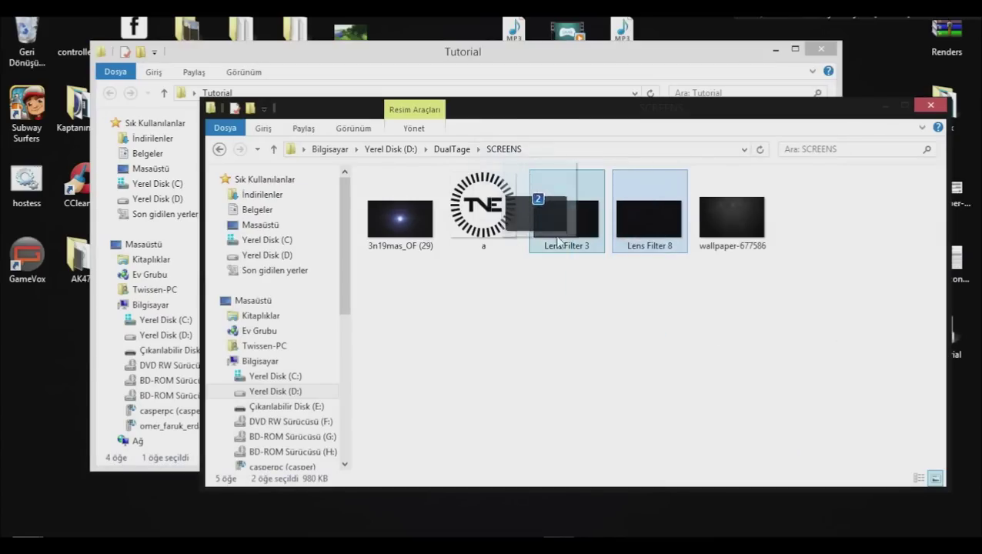
{"action": "left_click_drag", "start_coordinate": [558, 241], "coordinate": [277, 155]}
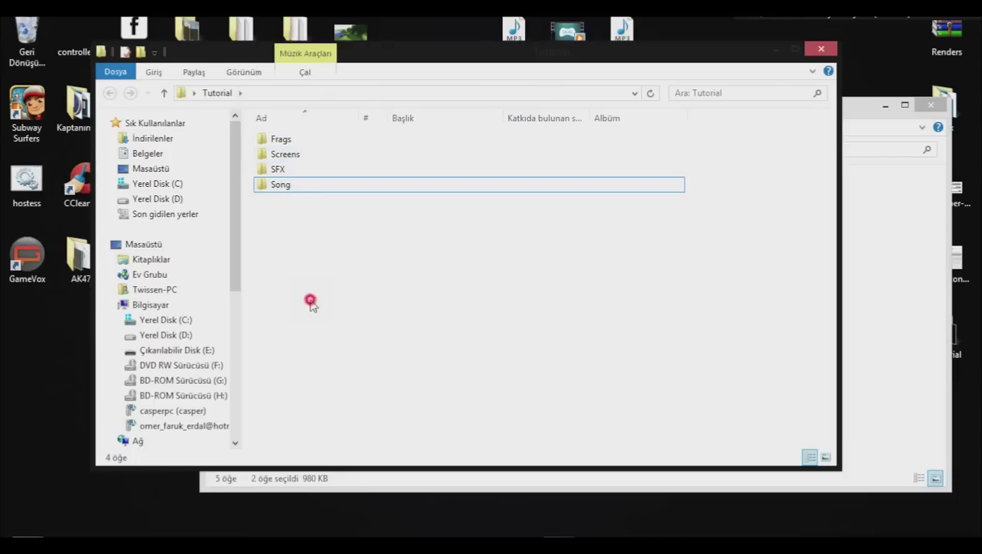
Step: Go back to DualTage in the second window and review the overlay videos in the OVERLAYS folder
{"action": "left_click", "coordinate": [861, 289]}
{"action": "left_click", "coordinate": [219, 149]}
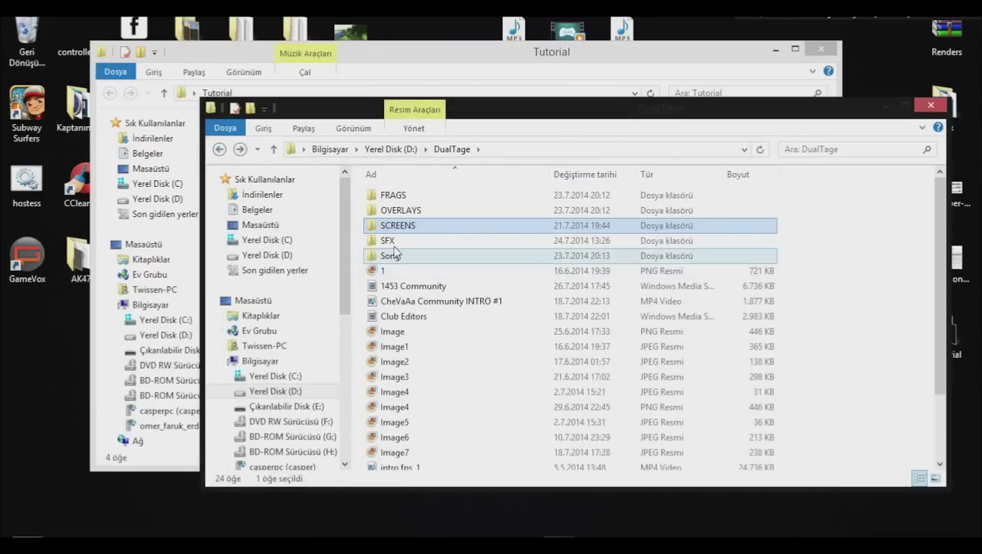
{"action": "left_click", "coordinate": [424, 240]}
{"action": "left_click", "coordinate": [409, 213]}
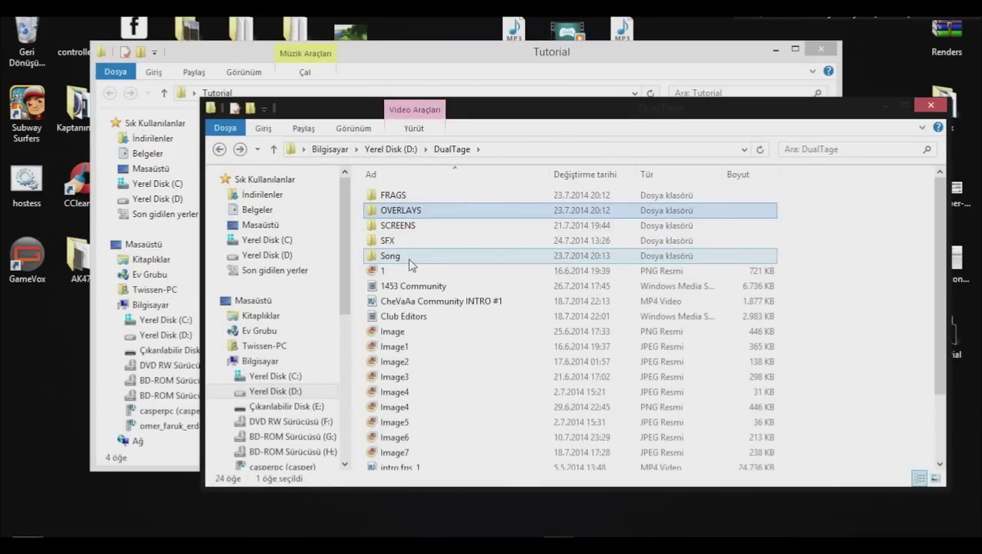
{"action": "double_click", "coordinate": [407, 211]}
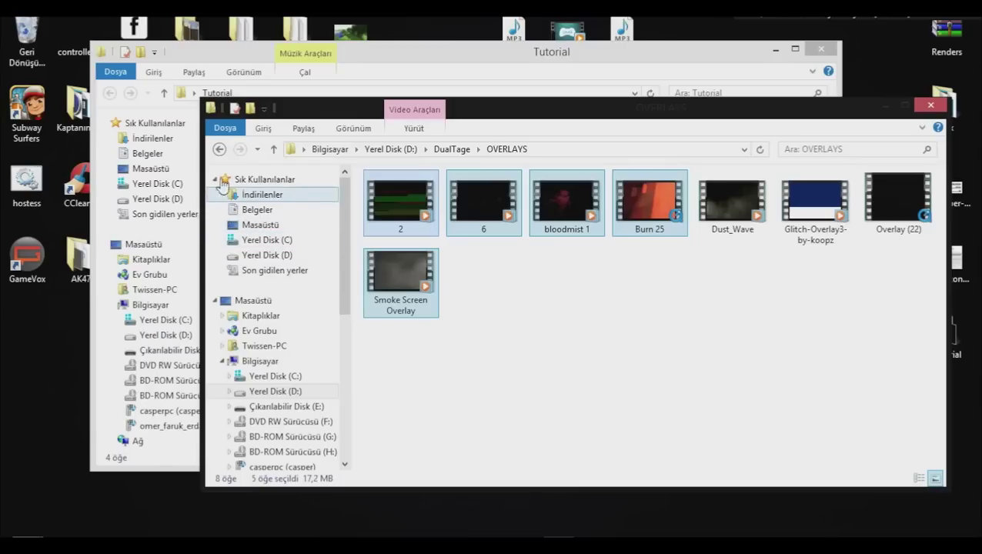
Step: Leave OVERLAYS, look into DualTage's Song folder and return to DualTage
{"action": "left_click", "coordinate": [220, 149]}
{"action": "double_click", "coordinate": [364, 256]}
{"action": "left_click_drag", "start_coordinate": [486, 204], "coordinate": [377, 323]}
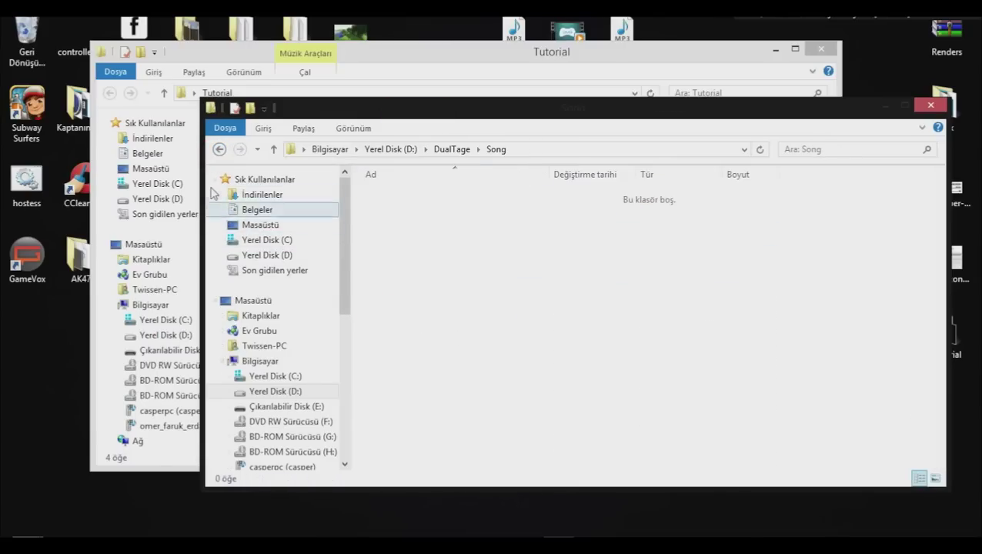
{"action": "left_click", "coordinate": [219, 149]}
Step: Look through the picture and video files in the DualTage folder
{"action": "scroll", "coordinate": [431, 323], "scroll_direction": "down", "scroll_amount": 2}
{"action": "scroll", "coordinate": [415, 327], "scroll_direction": "up", "scroll_amount": 2}
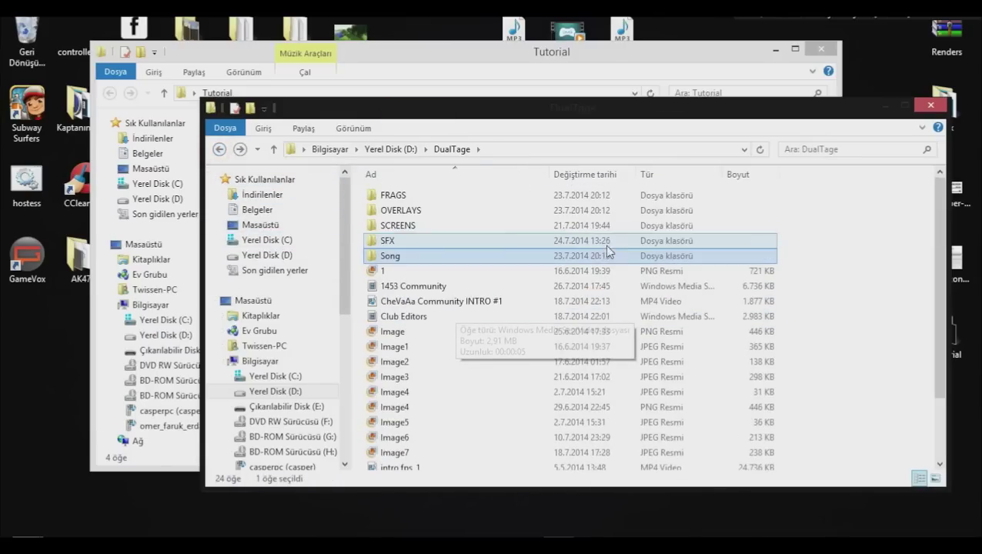
{"action": "left_click", "coordinate": [385, 346]}
{"action": "scroll", "coordinate": [412, 323], "scroll_direction": "down", "scroll_amount": 2}
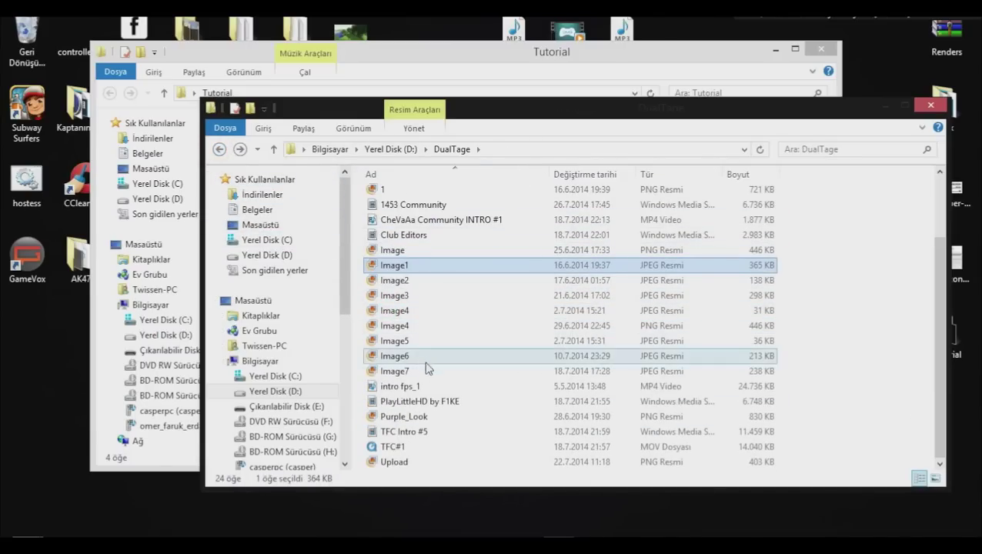
{"action": "scroll", "coordinate": [439, 287], "scroll_direction": "up", "scroll_amount": 2}
{"action": "scroll", "coordinate": [431, 383], "scroll_direction": "down", "scroll_amount": 1}
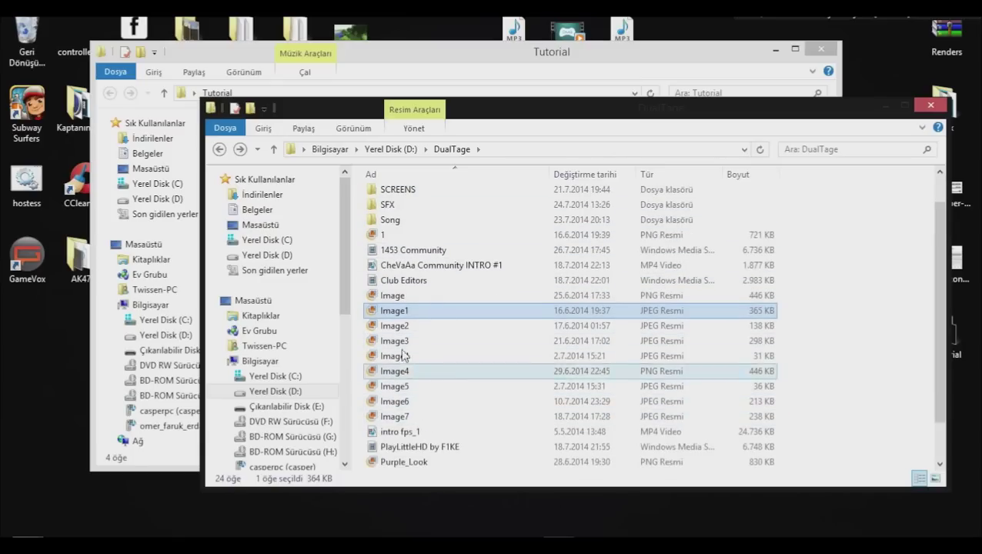
{"action": "scroll", "coordinate": [402, 355], "scroll_direction": "down", "scroll_amount": 1}
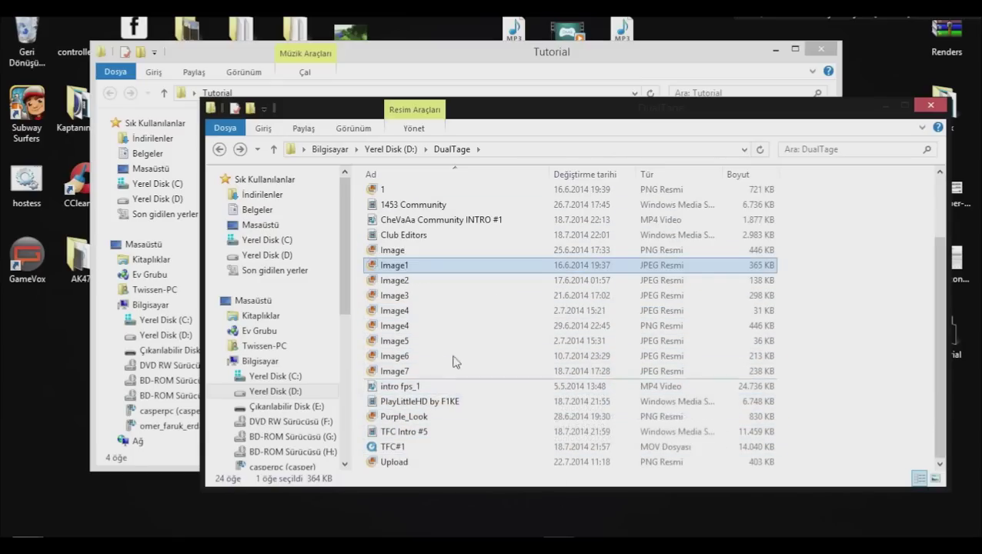
Step: Close the DualTage window and open the Frags folder inside Tutorial
{"action": "left_click", "coordinate": [880, 335]}
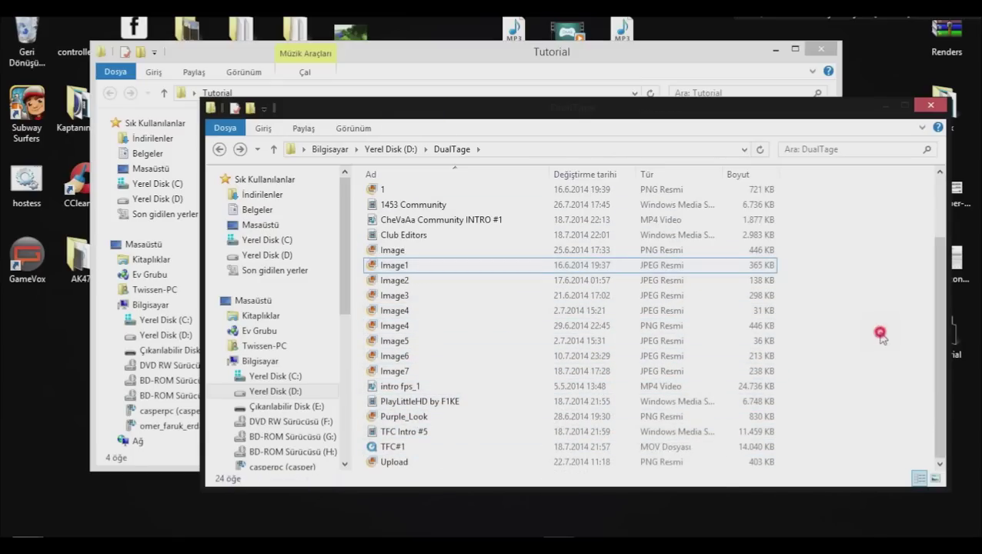
{"action": "key", "text": "alt+F4"}
{"action": "left_click", "coordinate": [299, 184]}
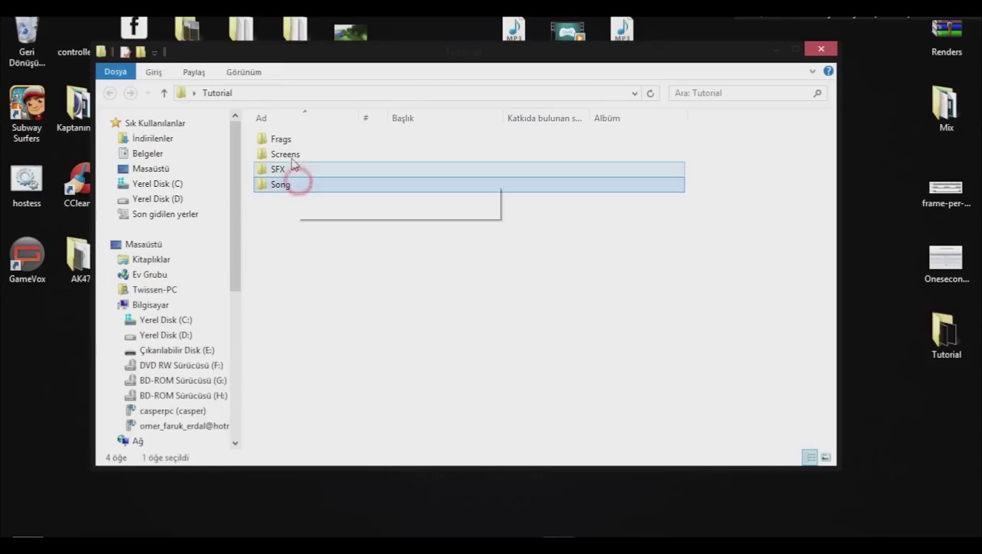
{"action": "double_click", "coordinate": [283, 140]}
Step: Open the 4k of L11 clip from Frags with Vegas Pro and maximize the program window
{"action": "left_click_drag", "start_coordinate": [412, 112], "coordinate": [312, 151]}
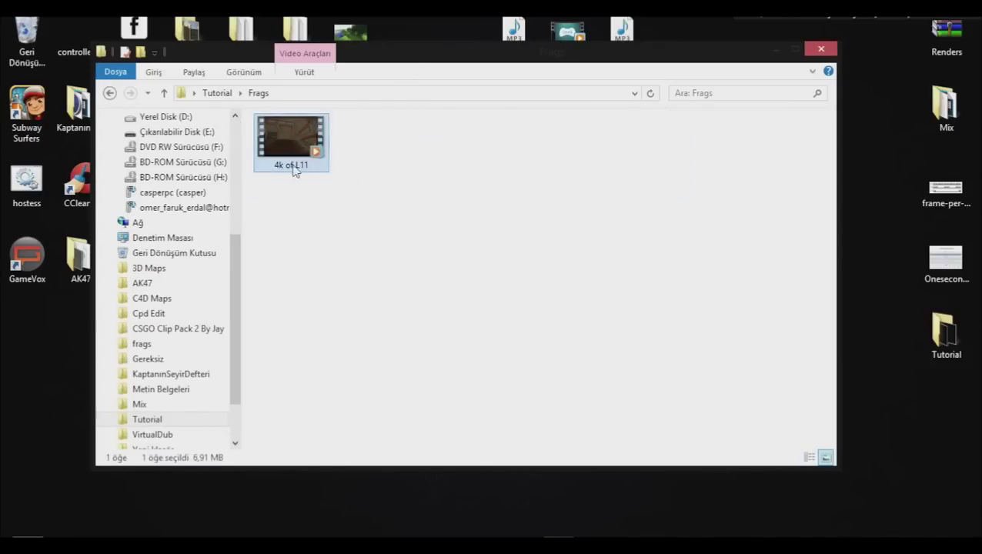
{"action": "right_click", "coordinate": [276, 152]}
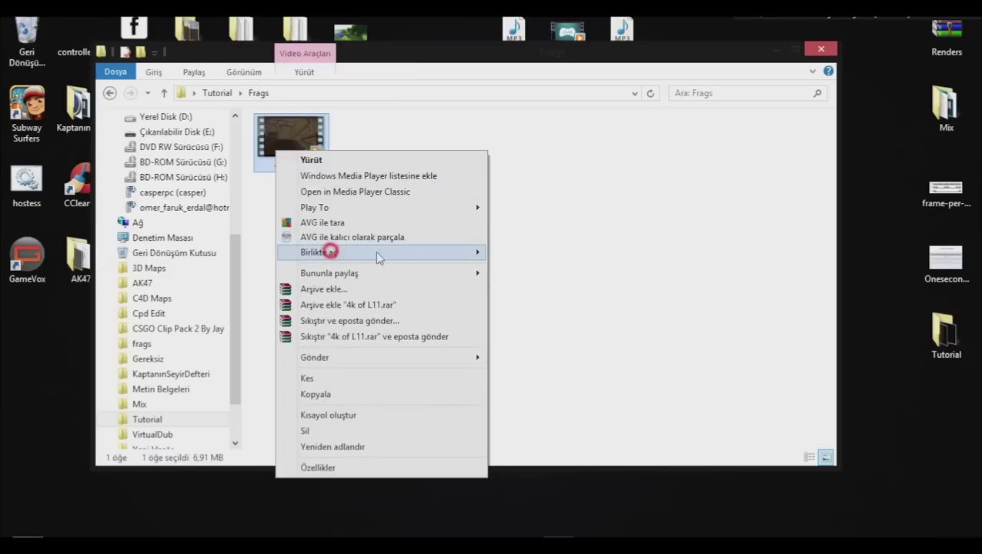
{"action": "mouse_move", "coordinate": [470, 253]}
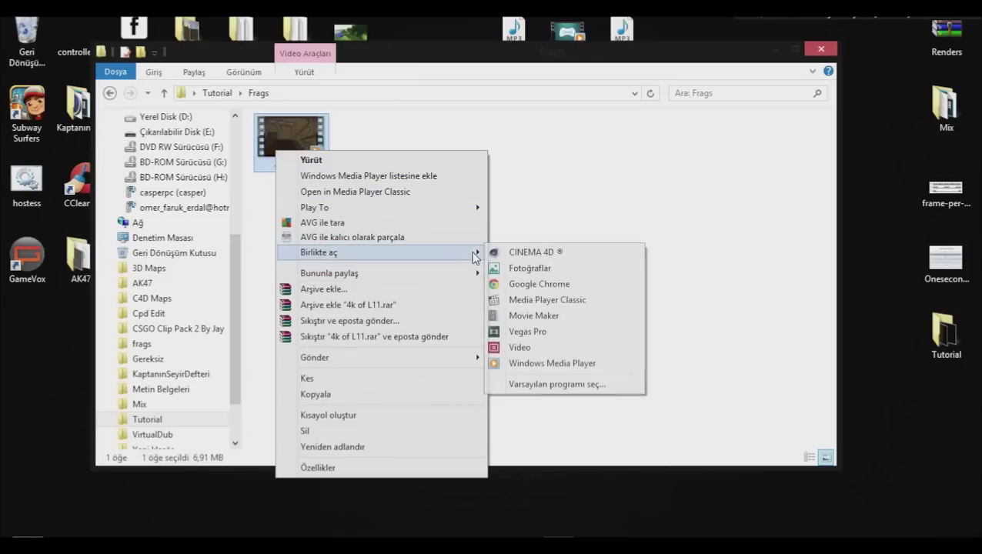
{"action": "left_click", "coordinate": [523, 330]}
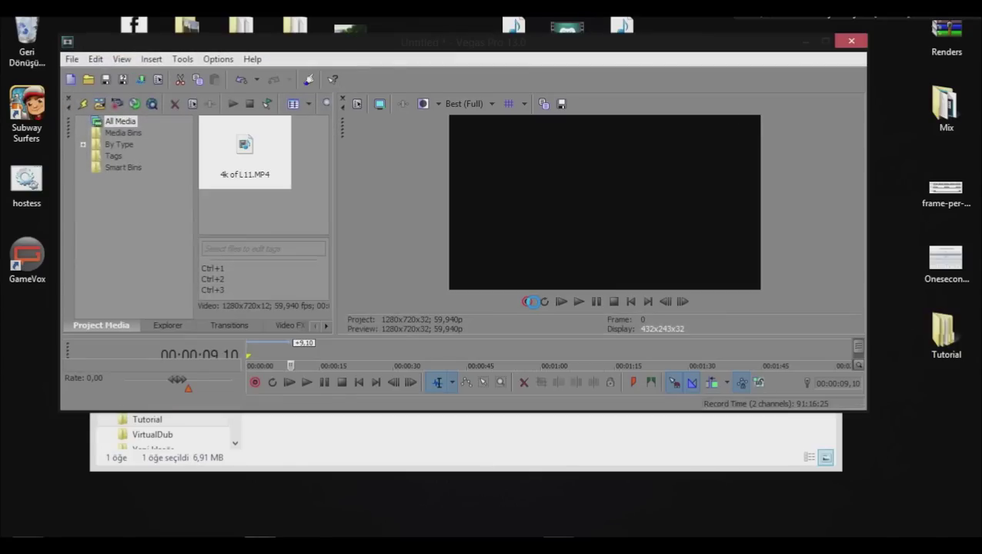
{"action": "double_click", "coordinate": [482, 44]}
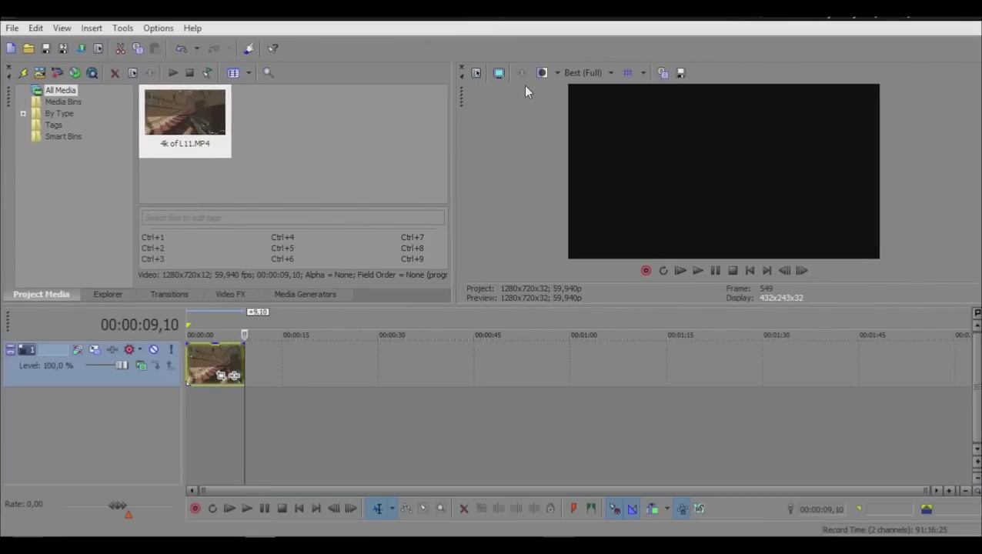
Step: Examine the project's video properties, including the template, frame rate and stereoscopic 3D mode options
{"action": "left_click", "coordinate": [477, 74]}
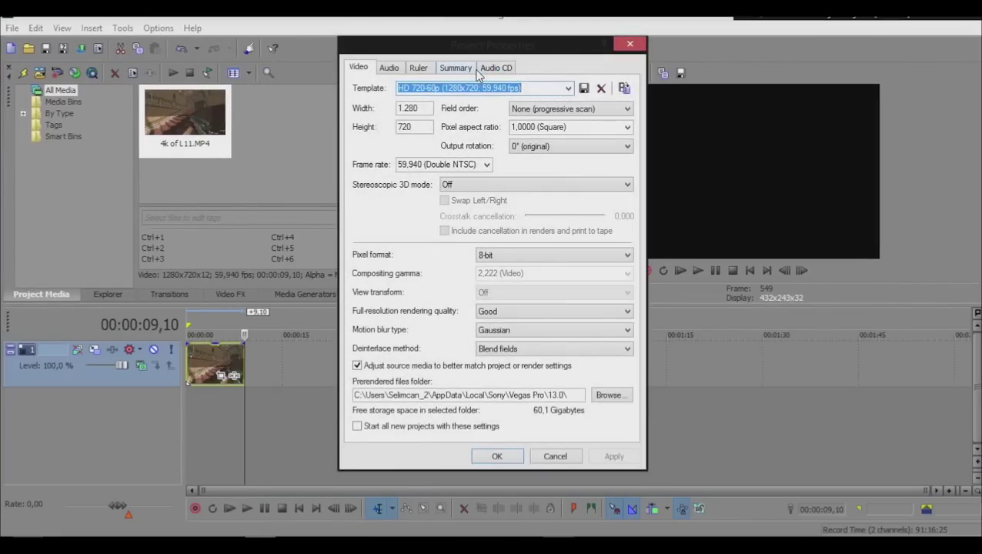
{"action": "left_click", "coordinate": [629, 44]}
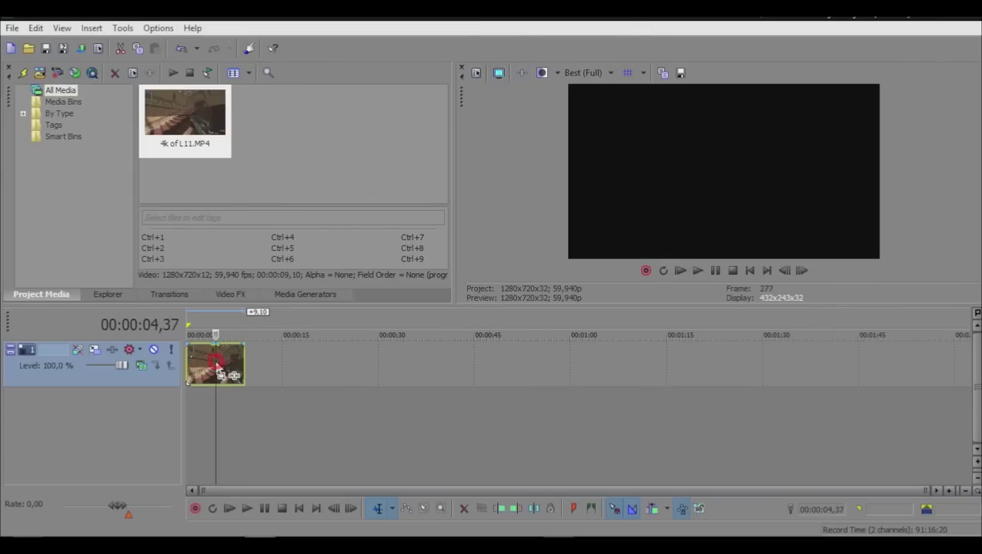
{"action": "left_click", "coordinate": [477, 73]}
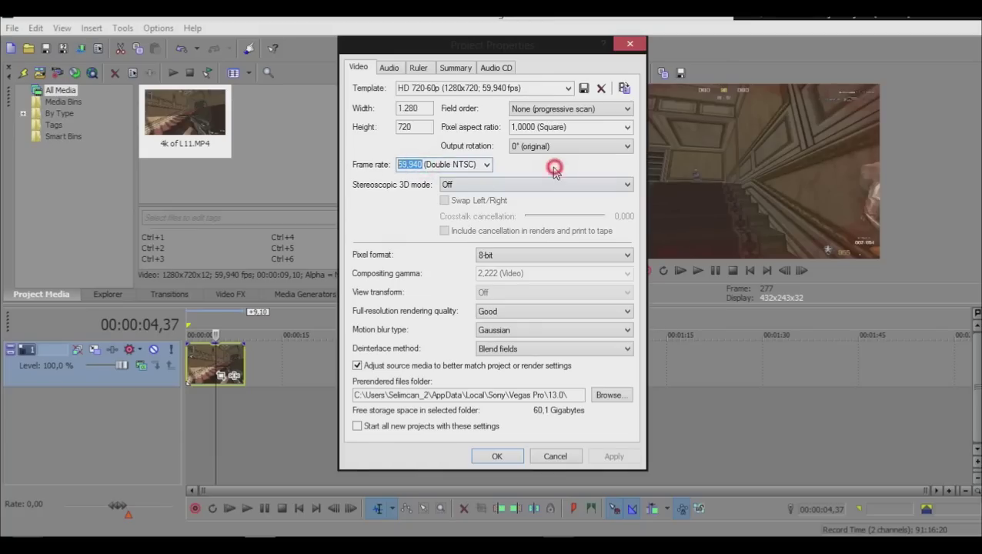
{"action": "left_click", "coordinate": [490, 185]}
{"action": "left_click", "coordinate": [491, 185]}
{"action": "left_click", "coordinate": [491, 185]}
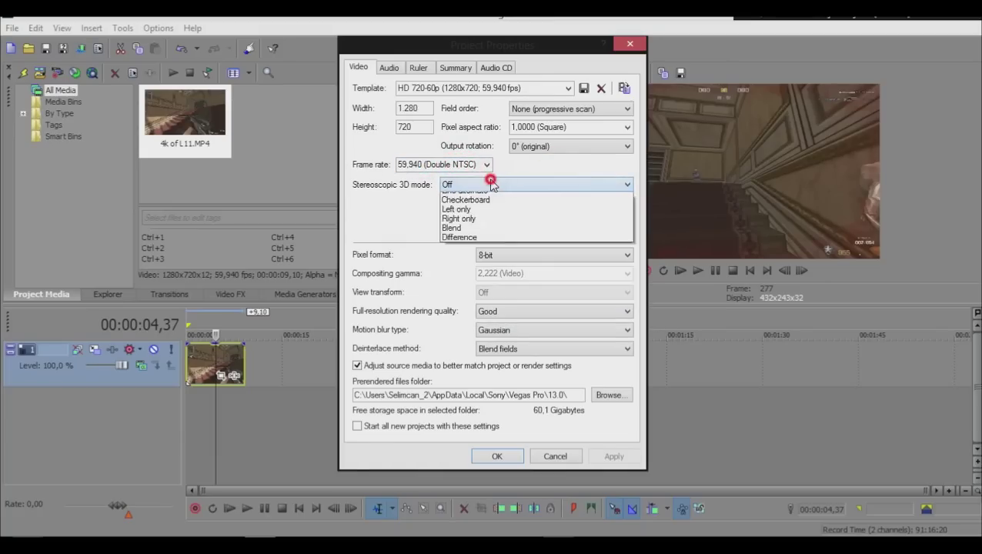
{"action": "left_click", "coordinate": [393, 243]}
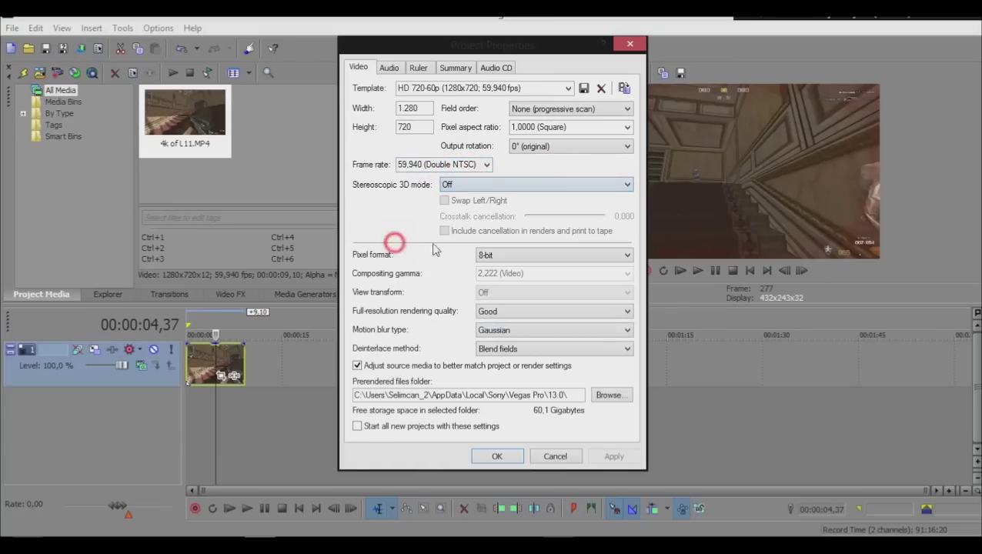
Step: Look through the pixel format options in the project properties and close the dialog
{"action": "left_click", "coordinate": [615, 255]}
{"action": "left_click", "coordinate": [426, 252]}
{"action": "left_click", "coordinate": [515, 257]}
{"action": "left_click", "coordinate": [435, 244]}
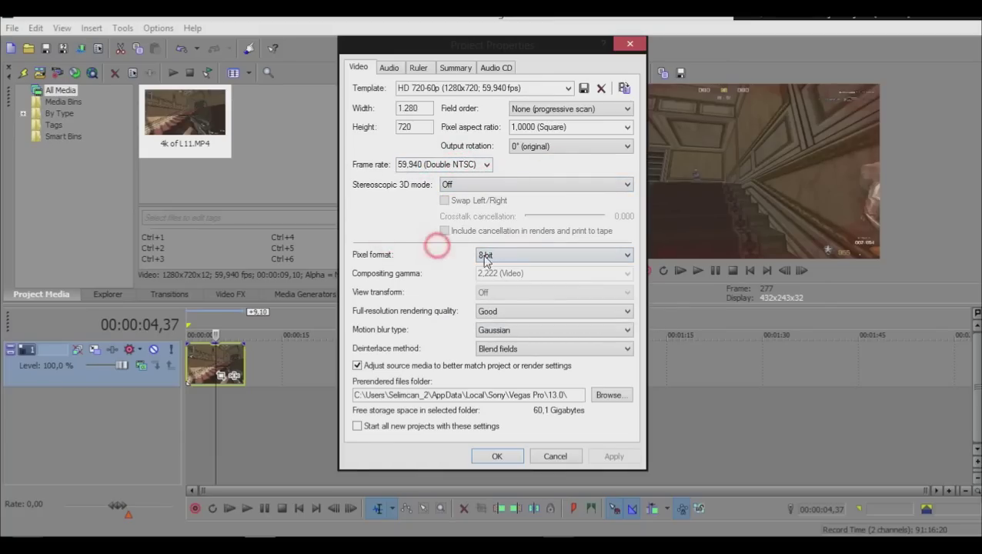
{"action": "left_click", "coordinate": [511, 255]}
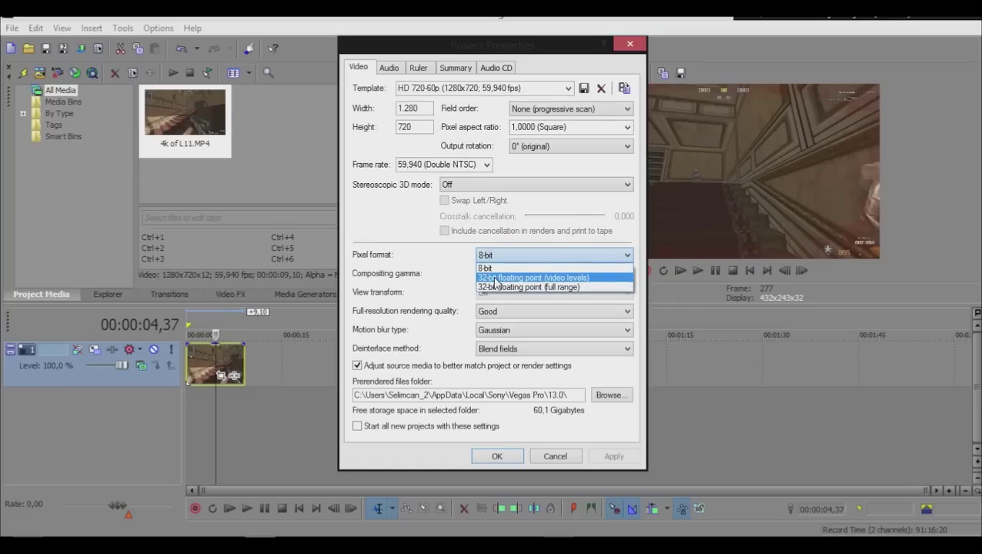
{"action": "left_click", "coordinate": [496, 457]}
Step: Set the project's pixel format to 32-bit floating point (video levels) and apply it to the preview
{"action": "left_click", "coordinate": [475, 73]}
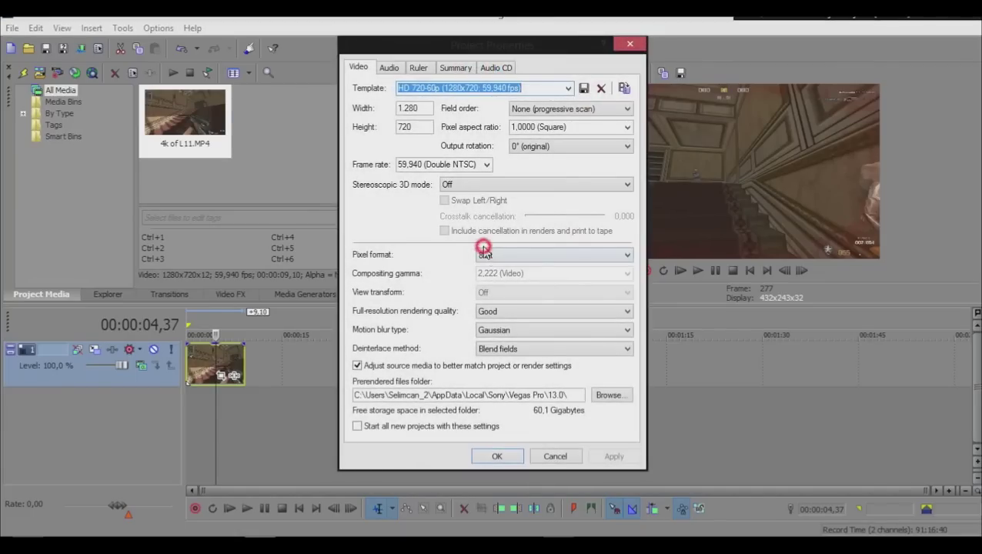
{"action": "left_click", "coordinate": [486, 255]}
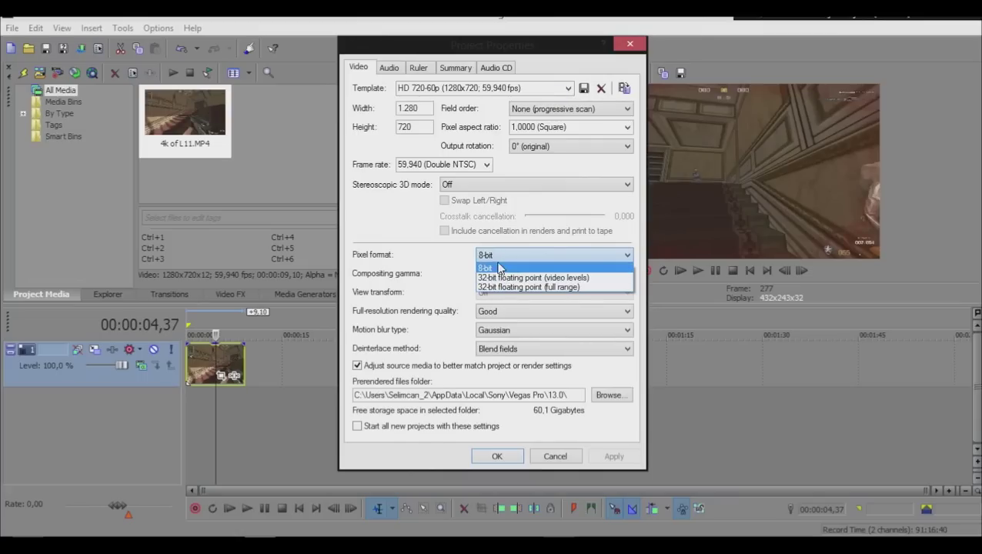
{"action": "left_click", "coordinate": [497, 277]}
{"action": "left_click", "coordinate": [496, 455]}
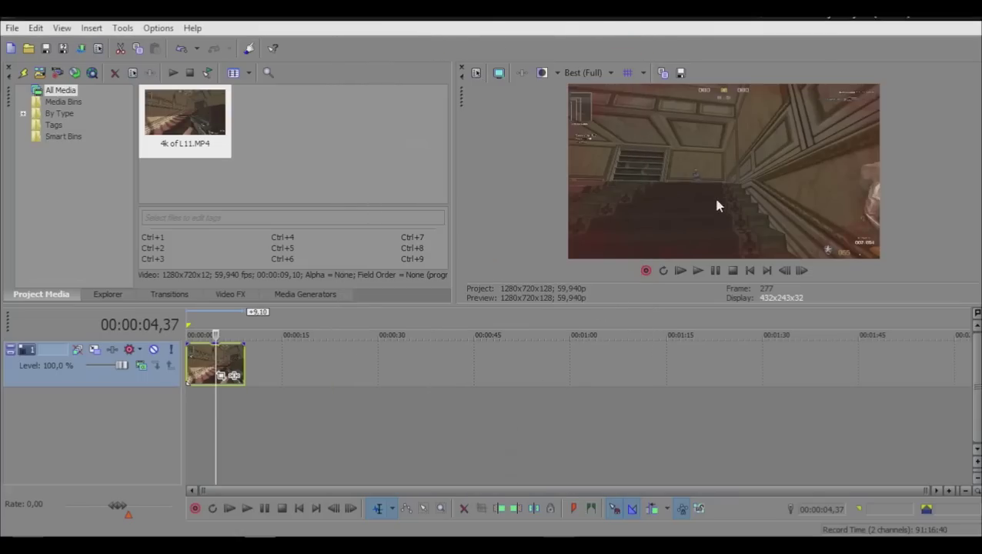
Step: Change the project's pixel format to 32-bit floating point (full range) and apply it to the preview
{"action": "left_click", "coordinate": [475, 73]}
{"action": "left_click", "coordinate": [491, 255]}
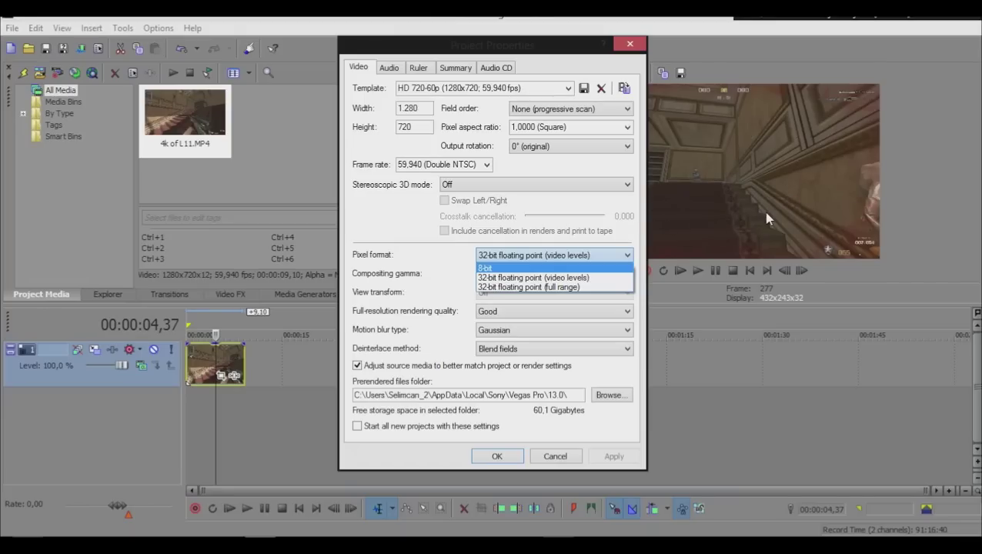
{"action": "left_click", "coordinate": [560, 287]}
{"action": "left_click", "coordinate": [496, 456]}
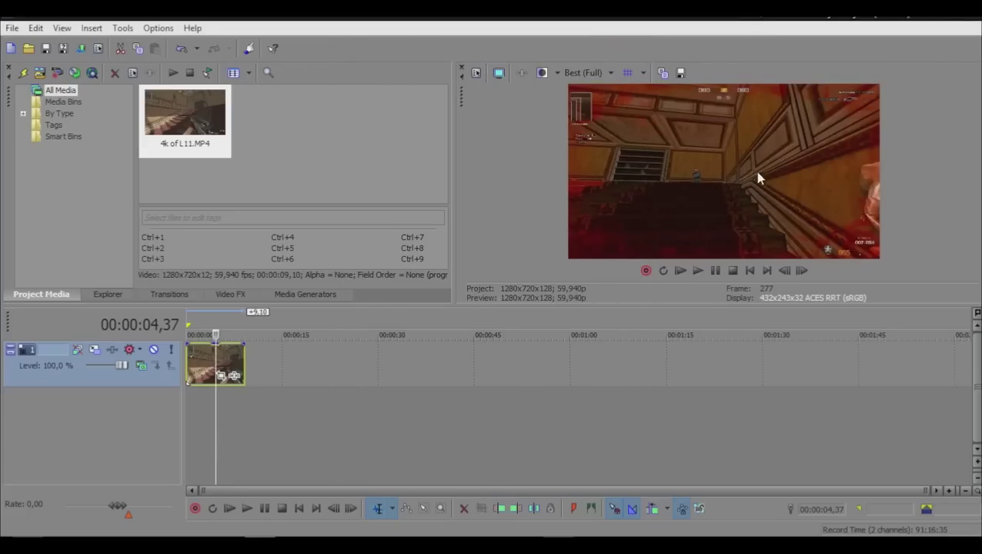
Step: In the project properties, switch the pixel format to 8-bit, 32-bit floating point (video levels) and back to full range, comparing the dependent gamma settings
{"action": "left_click", "coordinate": [475, 72]}
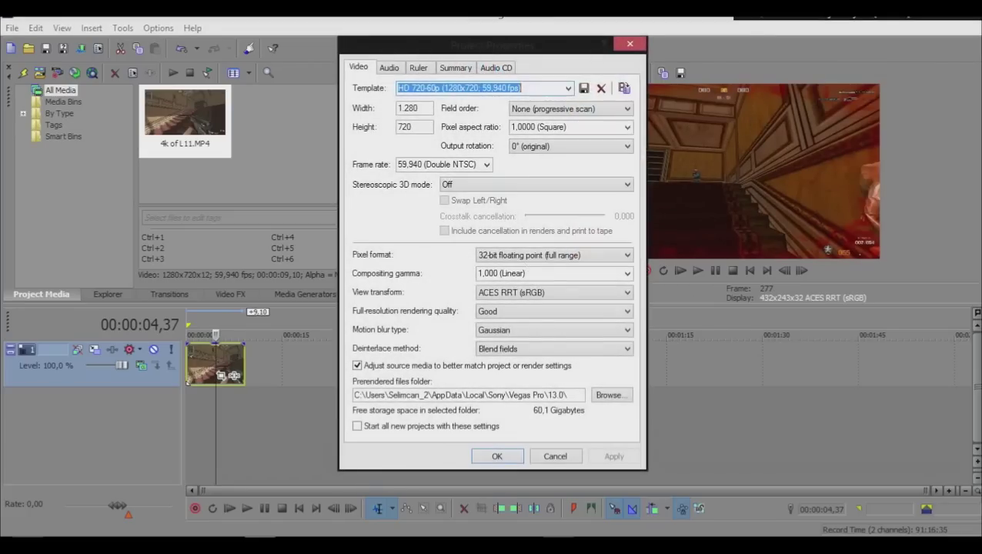
{"action": "left_click", "coordinate": [576, 256]}
{"action": "left_click", "coordinate": [509, 273]}
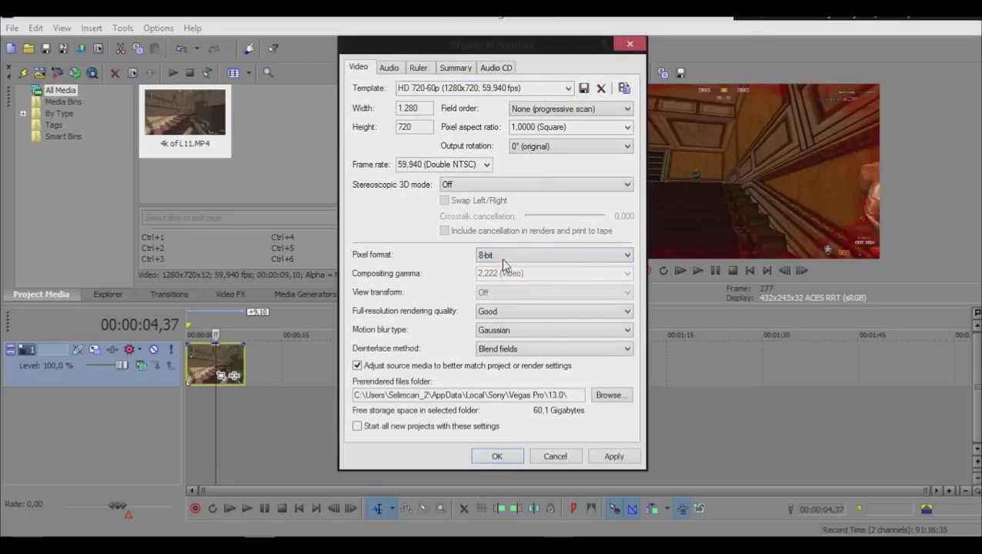
{"action": "left_click", "coordinate": [504, 256]}
{"action": "left_click", "coordinate": [506, 278]}
{"action": "left_click", "coordinate": [502, 256]}
{"action": "left_click", "coordinate": [510, 286]}
{"action": "left_click", "coordinate": [627, 274]}
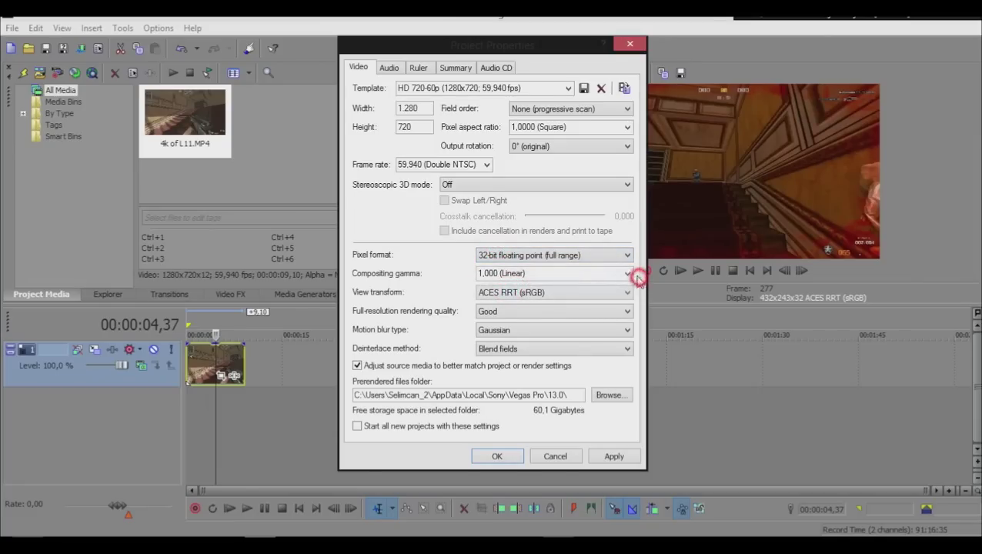
Step: Set the project's view transform to Off and confirm the project properties
{"action": "left_click", "coordinate": [627, 273]}
{"action": "left_click", "coordinate": [625, 295]}
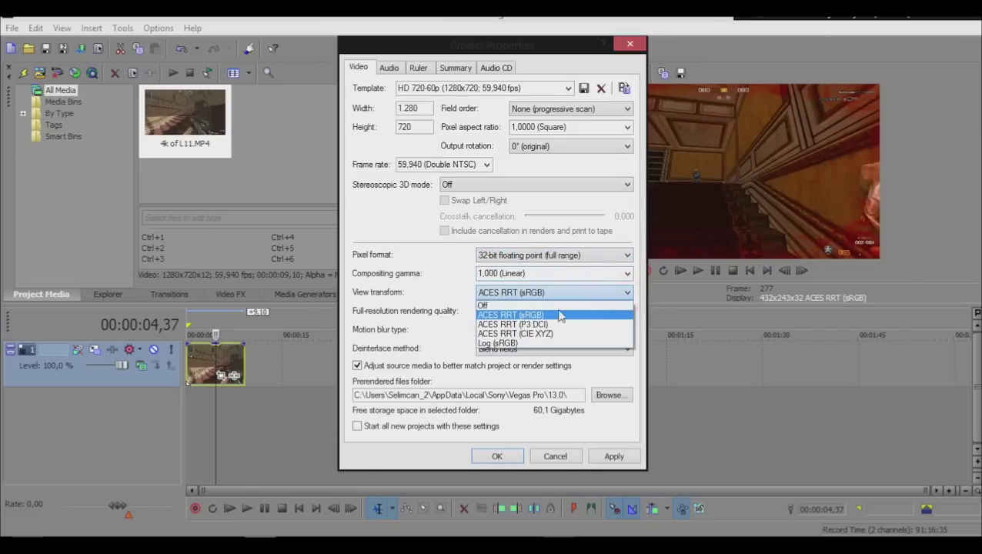
{"action": "left_click", "coordinate": [558, 315]}
{"action": "left_click", "coordinate": [509, 454]}
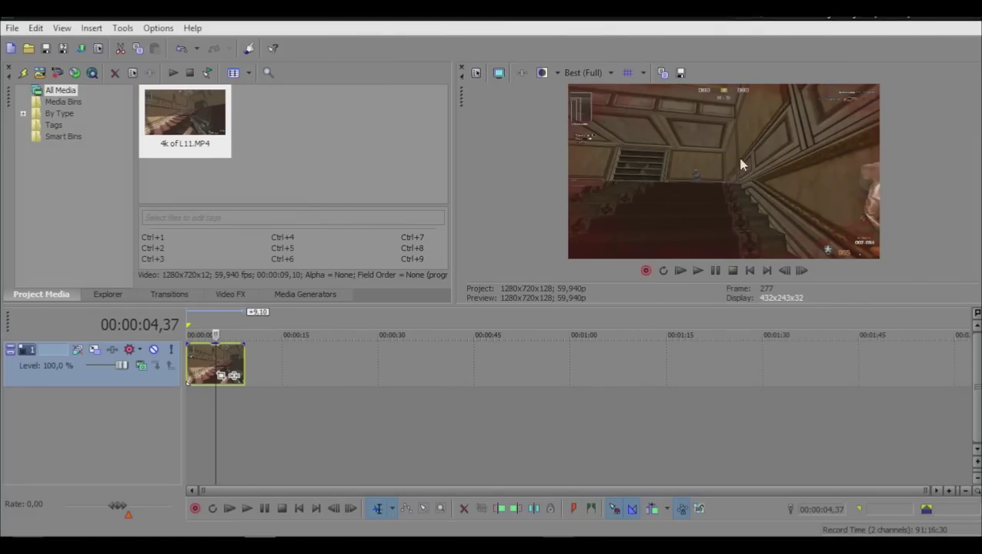
Step: Set the full-resolution rendering quality to Best in the project's video properties
{"action": "left_click", "coordinate": [476, 72]}
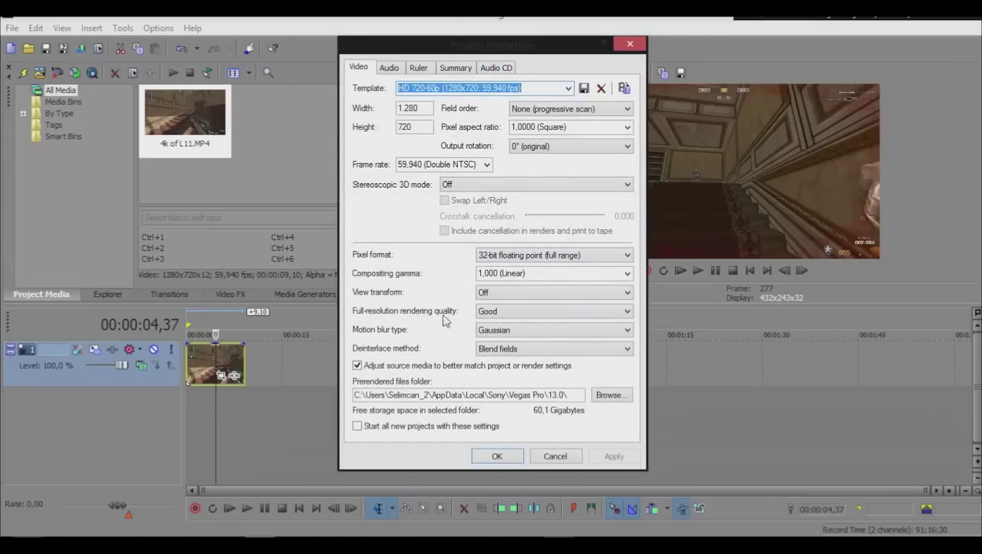
{"action": "left_click", "coordinate": [493, 311]}
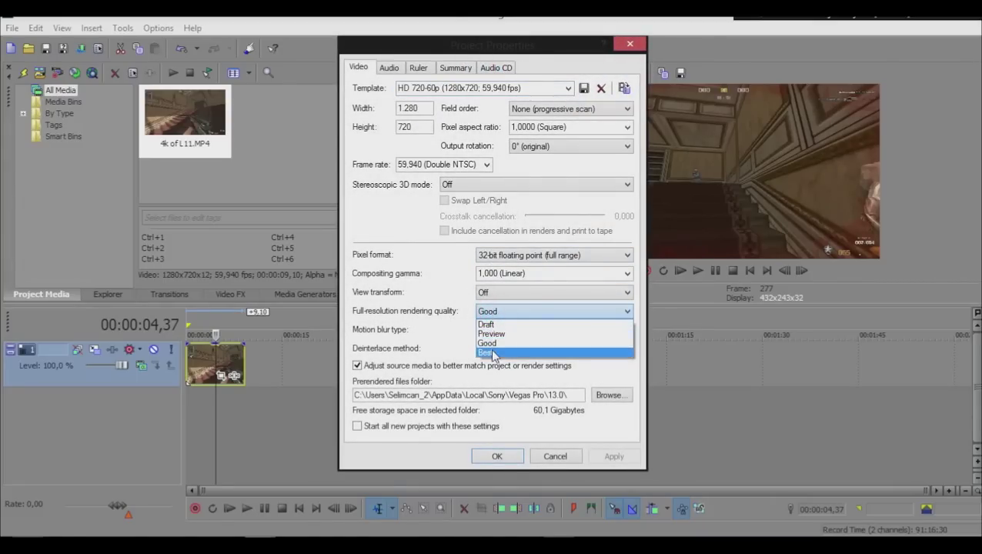
{"action": "left_click", "coordinate": [489, 354]}
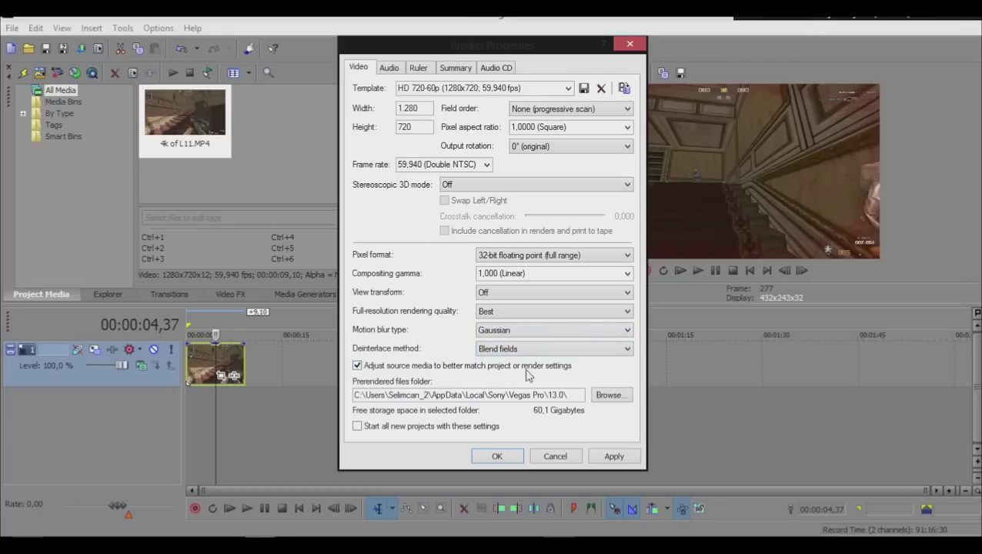
Step: Set the resample and stretch quality to Best in the project's audio properties
{"action": "left_click", "coordinate": [390, 67]}
{"action": "left_click", "coordinate": [626, 168]}
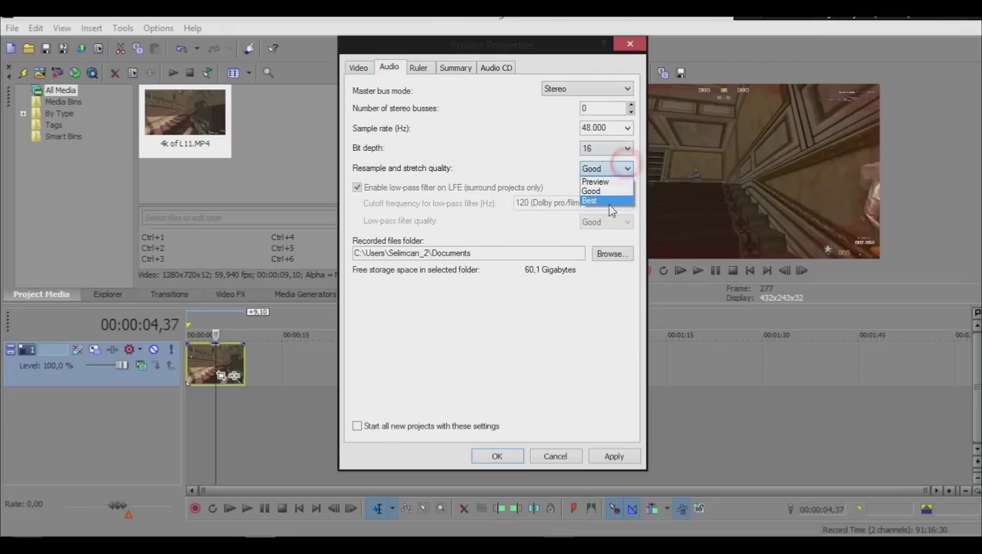
{"action": "left_click", "coordinate": [605, 200]}
{"action": "left_click", "coordinate": [621, 128]}
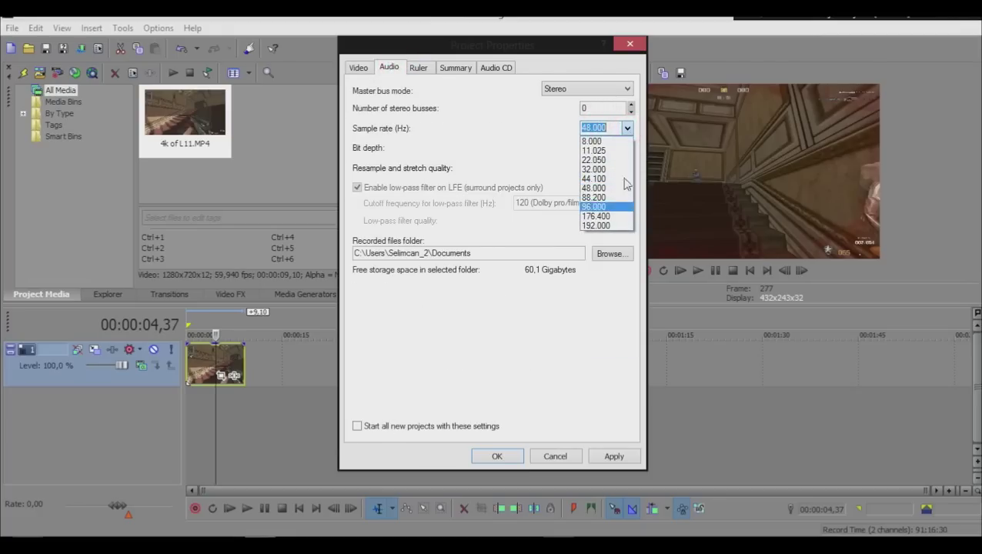
{"action": "left_click", "coordinate": [517, 130]}
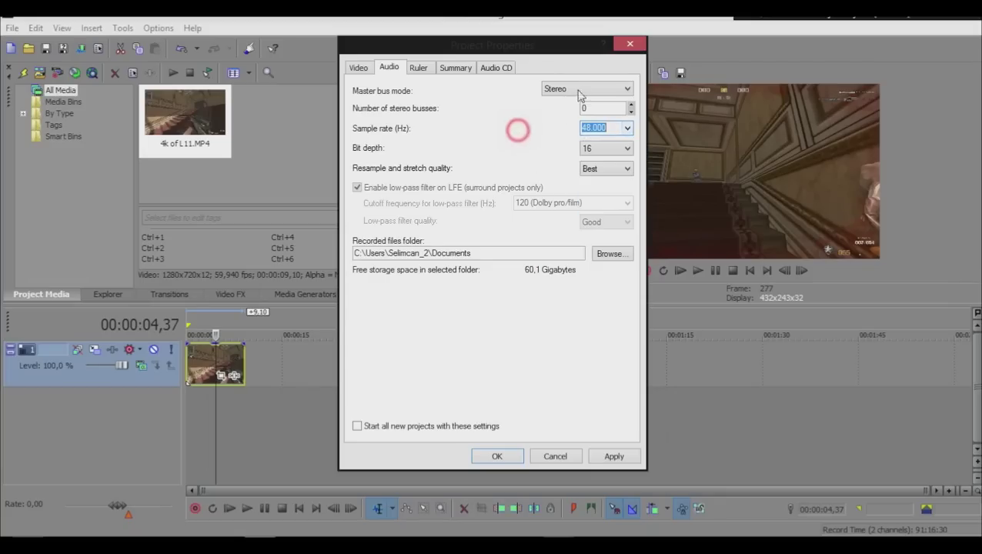
{"action": "left_click", "coordinate": [581, 88]}
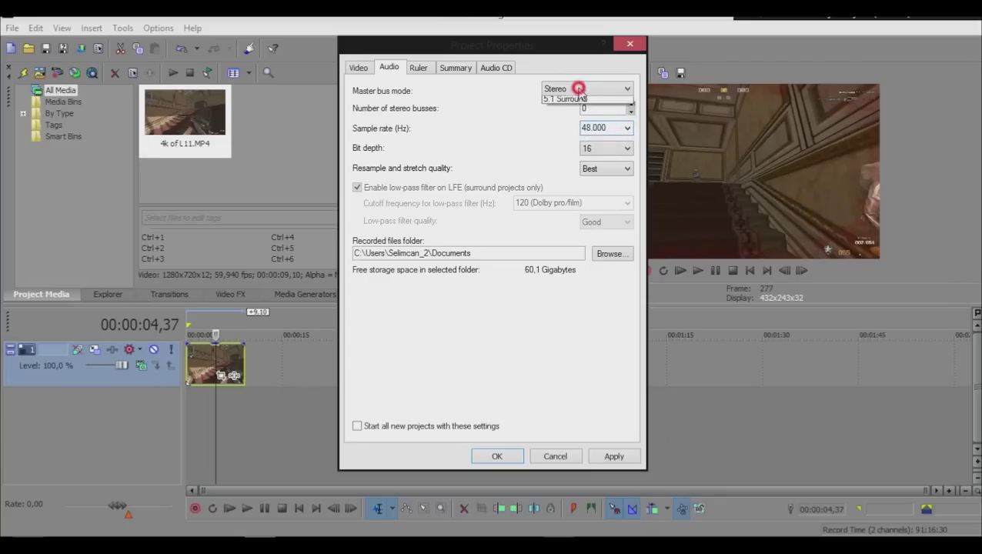
{"action": "left_click", "coordinate": [417, 68]}
{"action": "left_click", "coordinate": [455, 68]}
{"action": "left_click", "coordinate": [495, 68]}
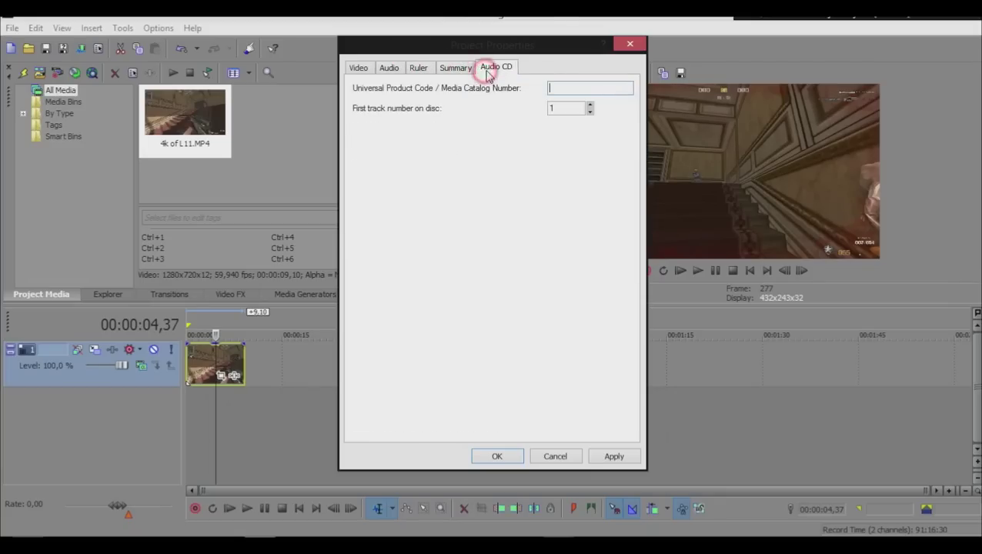
Step: Apply the changed video and audio settings and close the project properties
{"action": "left_click", "coordinate": [358, 68]}
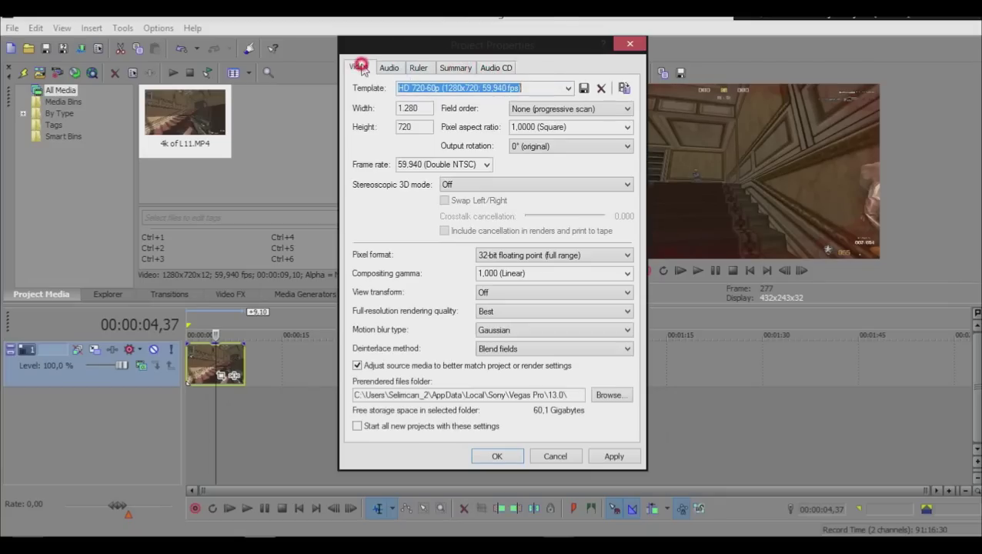
{"action": "left_click", "coordinate": [607, 460]}
{"action": "left_click", "coordinate": [496, 456]}
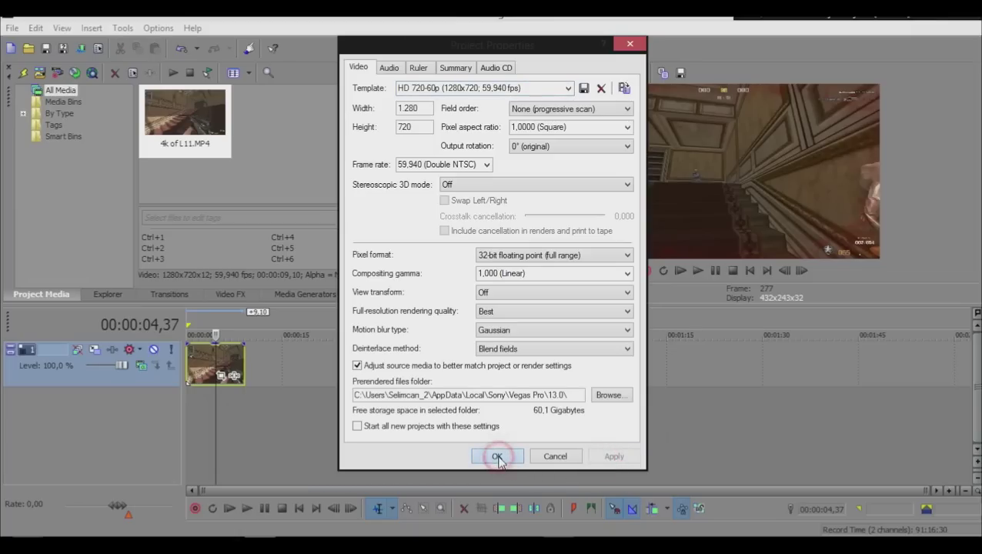
Step: Save the project's video settings as a new template named "Tutorial2 (1280x720; 59,940 fps)"
{"action": "left_click", "coordinate": [475, 73]}
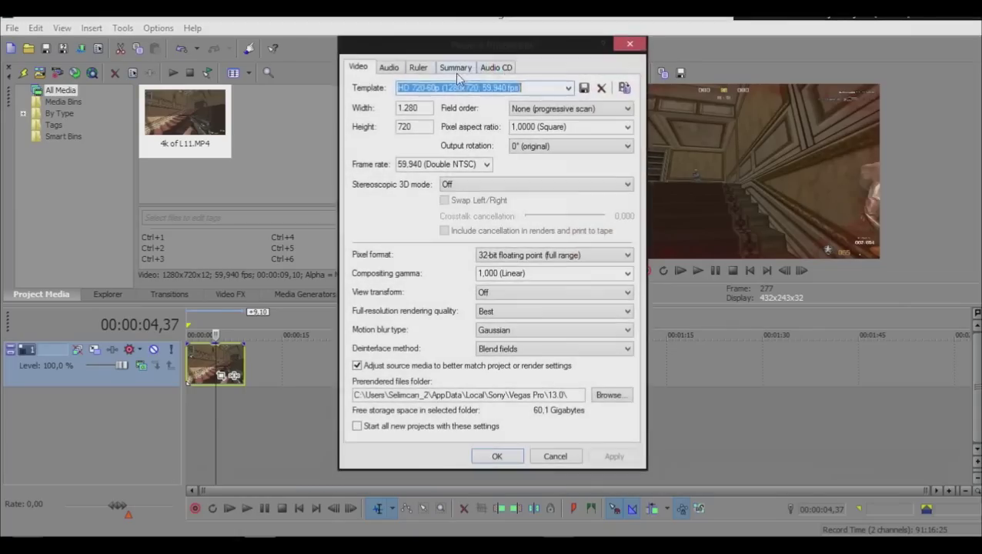
{"action": "left_click_drag", "start_coordinate": [439, 88], "coordinate": [336, 86]}
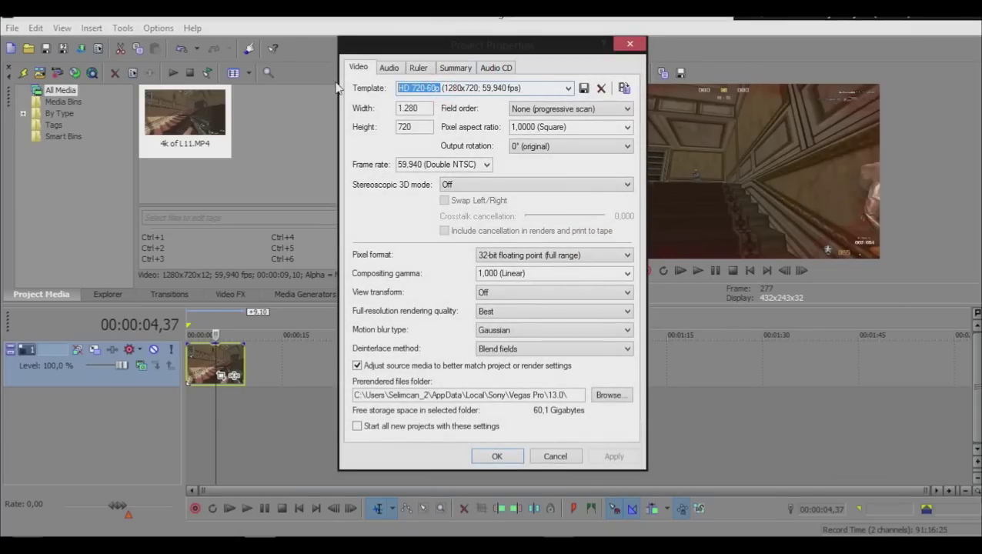
{"action": "key", "text": "BackSpace"}
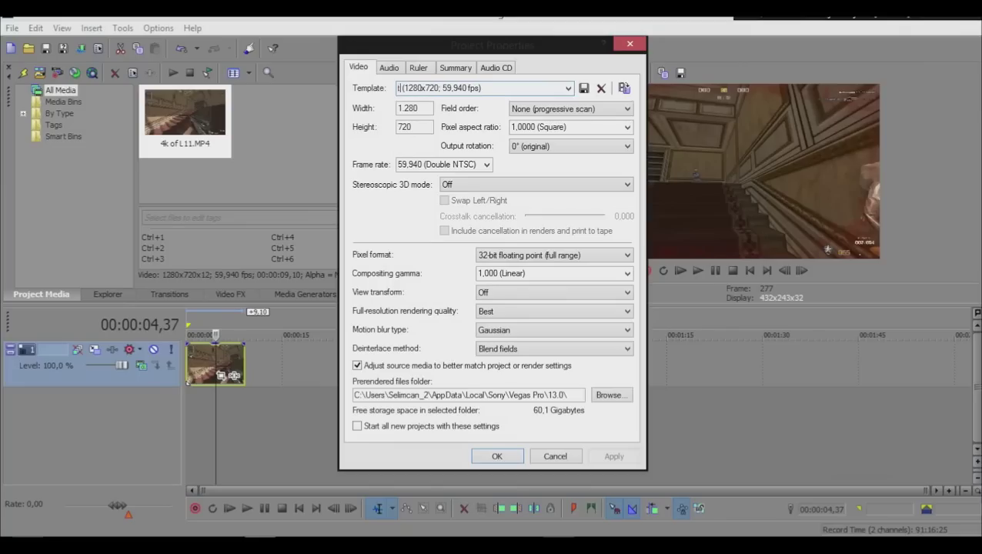
{"action": "type", "text": "Tutori"}
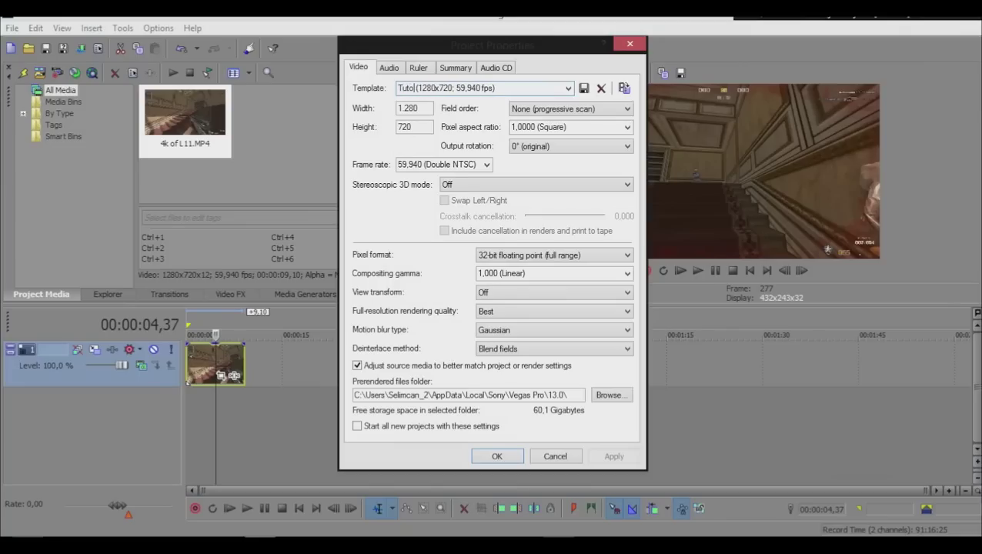
{"action": "type", "text": "al"}
{"action": "left_click", "coordinate": [581, 87]}
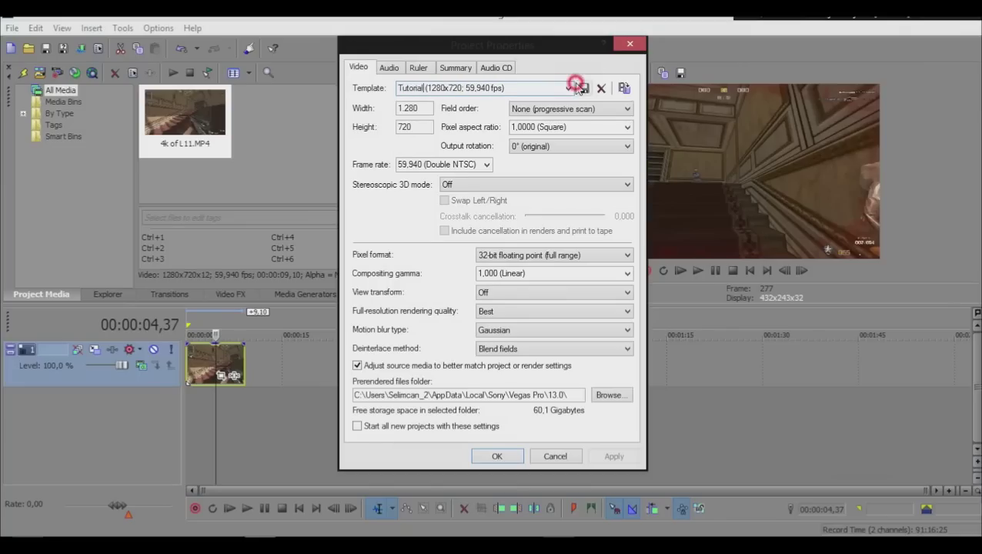
{"action": "left_click", "coordinate": [626, 237]}
{"action": "left_click", "coordinate": [424, 88]}
{"action": "type", "text": "2"}
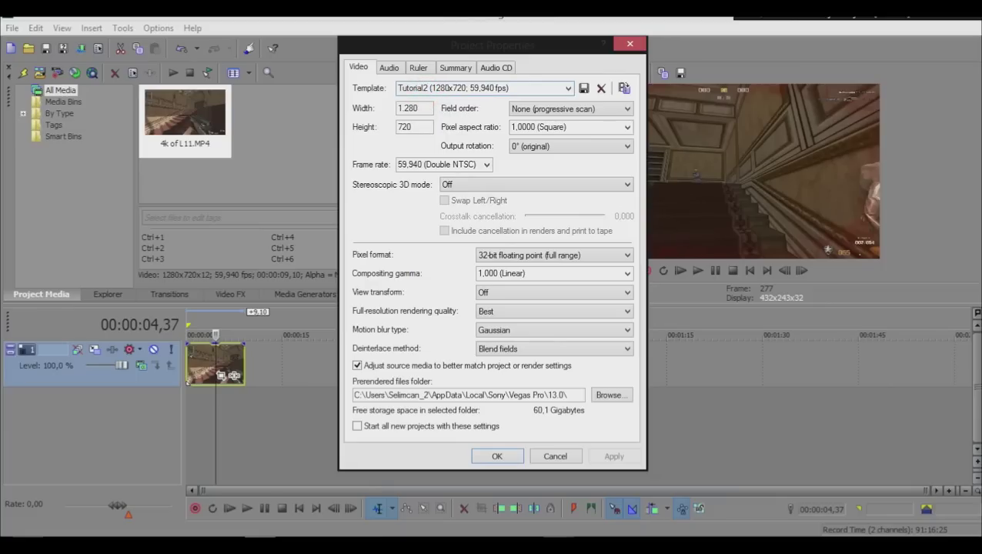
{"action": "left_click", "coordinate": [582, 89]}
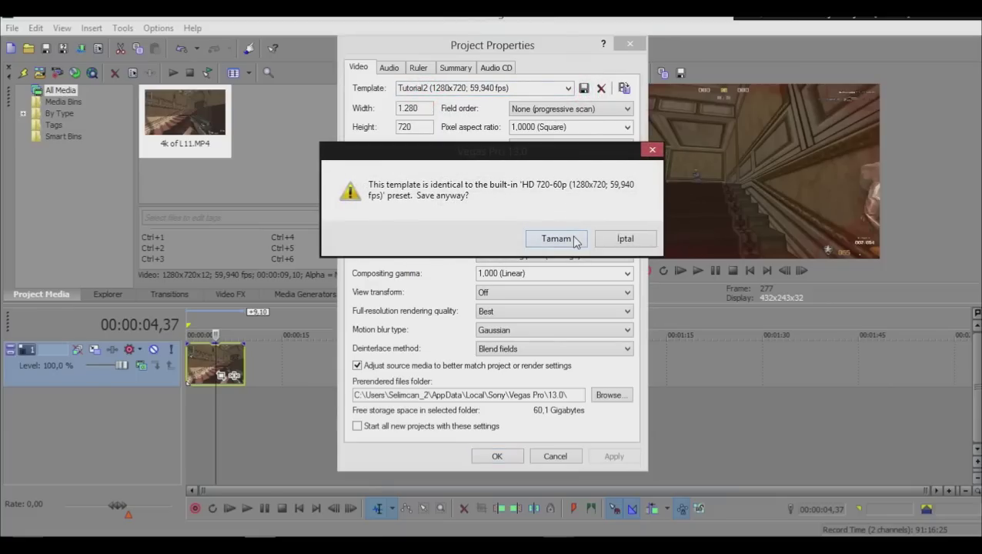
{"action": "left_click", "coordinate": [573, 241]}
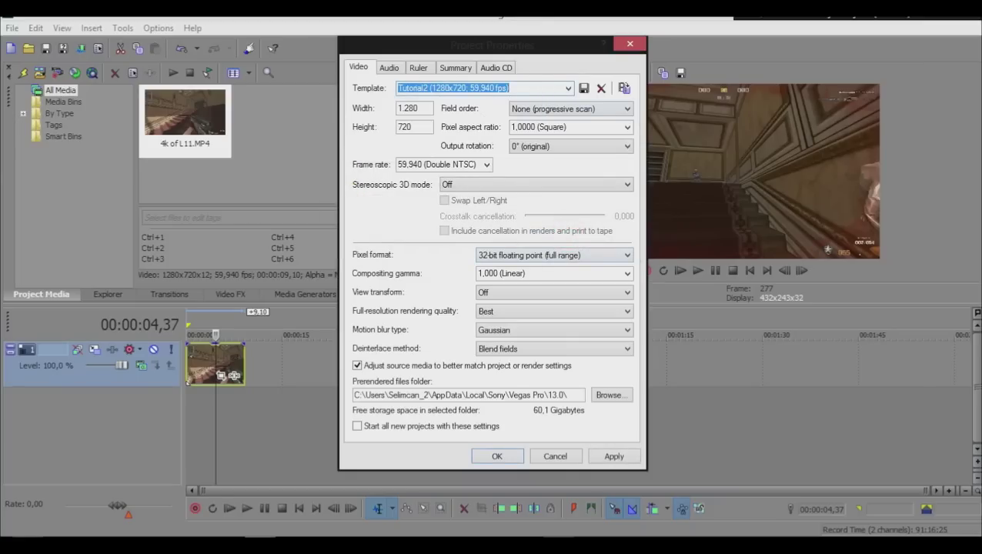
Step: Choose the saved Tutorial2 template for the project and confirm the project properties
{"action": "left_click", "coordinate": [567, 89]}
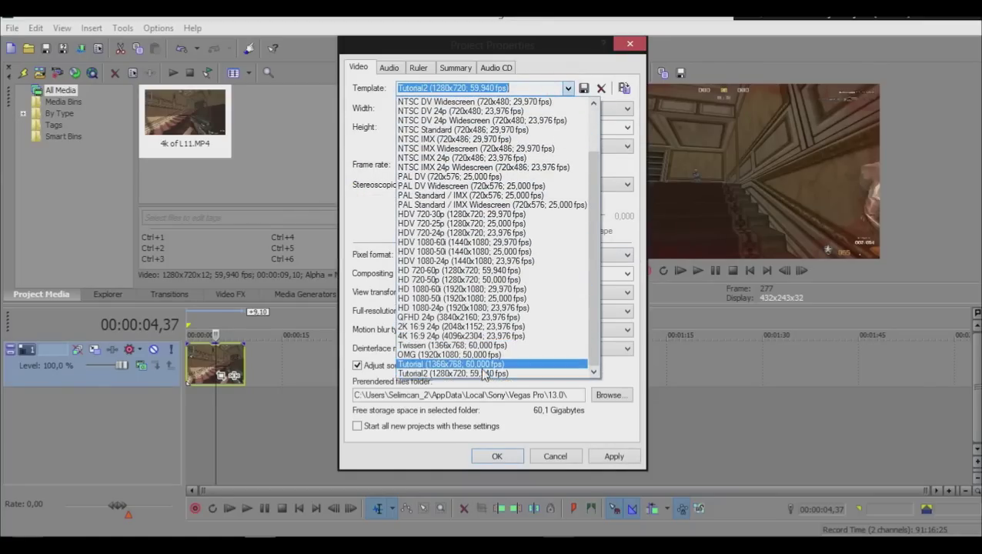
{"action": "left_click", "coordinate": [481, 373]}
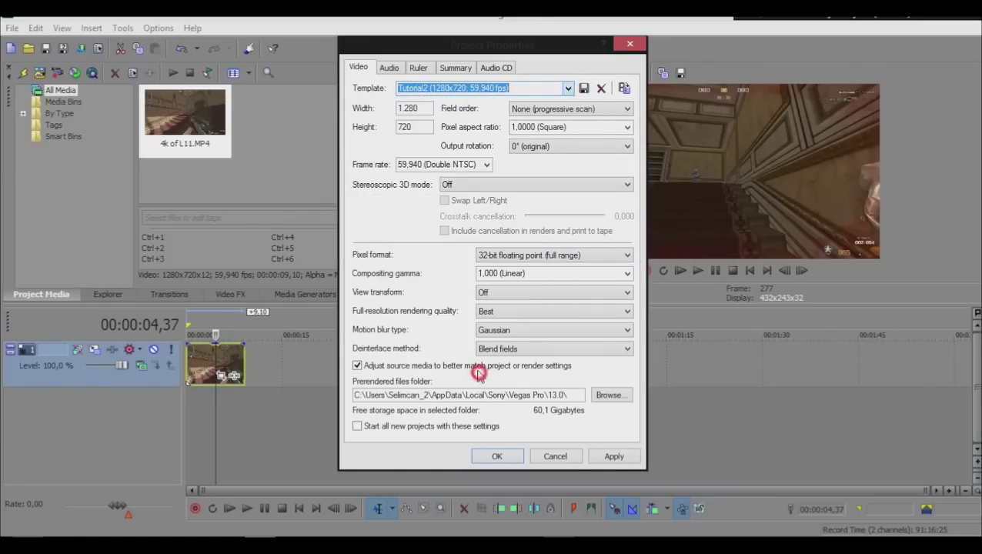
{"action": "left_click", "coordinate": [567, 89]}
{"action": "left_click", "coordinate": [430, 363]}
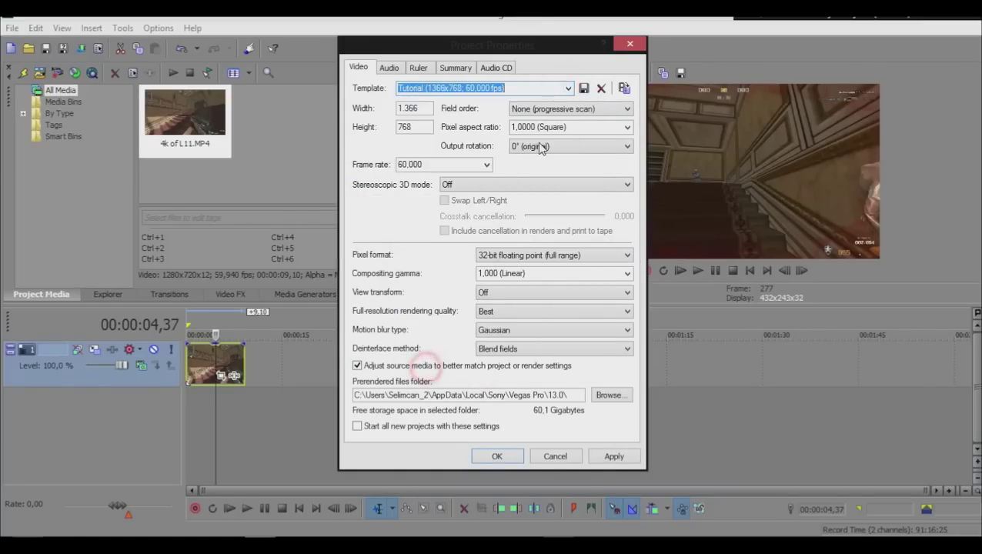
{"action": "left_click", "coordinate": [568, 87]}
{"action": "left_click", "coordinate": [427, 373]}
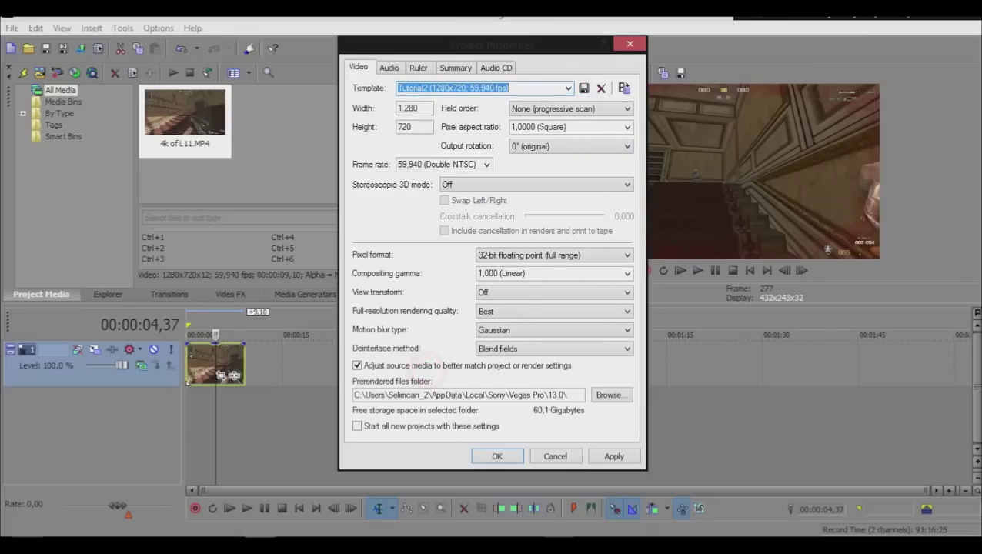
{"action": "left_click", "coordinate": [497, 456]}
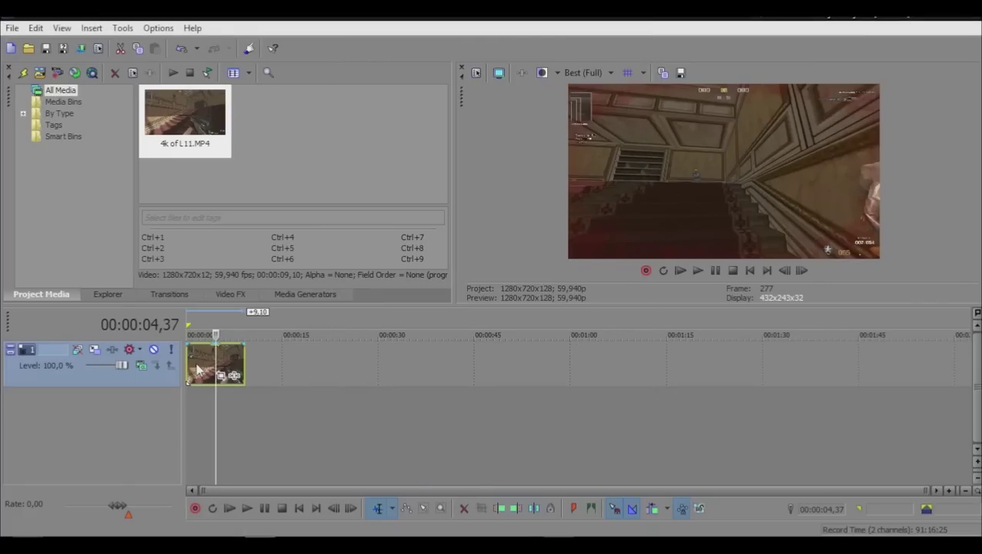
{"action": "left_click", "coordinate": [194, 360]}
{"action": "scroll", "coordinate": [258, 356], "scroll_direction": "up", "scroll_amount": 5}
{"action": "scroll", "coordinate": [303, 400], "scroll_direction": "down", "scroll_amount": 3}
{"action": "left_click", "coordinate": [290, 377]}
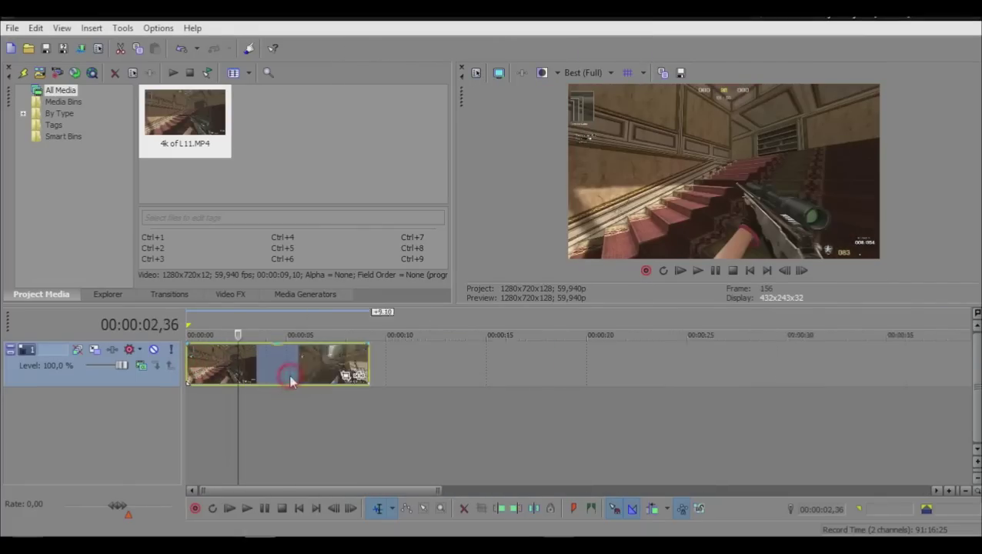
{"action": "scroll", "coordinate": [253, 374], "scroll_direction": "down", "scroll_amount": 3}
Step: Set the 4k of L11 timeline clip to Disable resample in its video event properties
{"action": "right_click", "coordinate": [213, 373]}
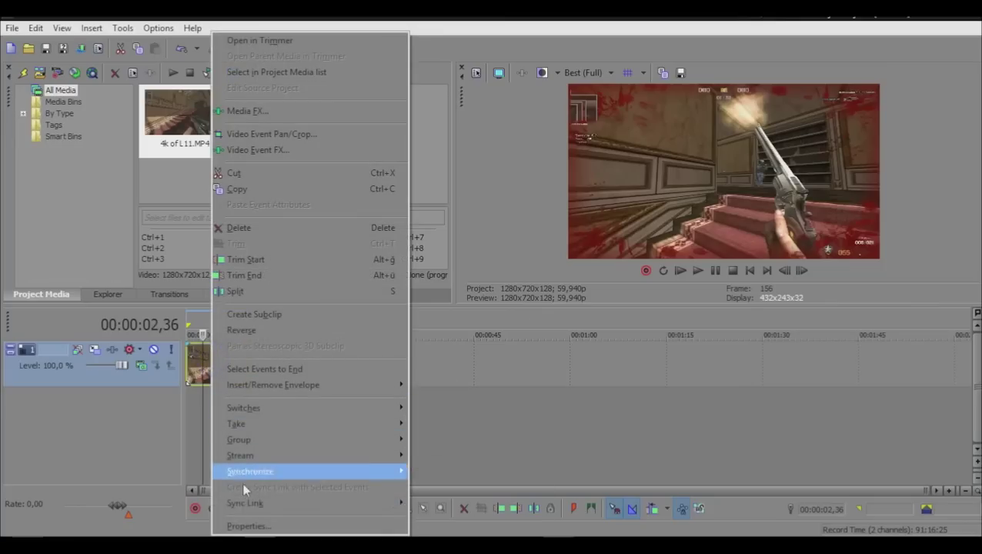
{"action": "left_click", "coordinate": [247, 528]}
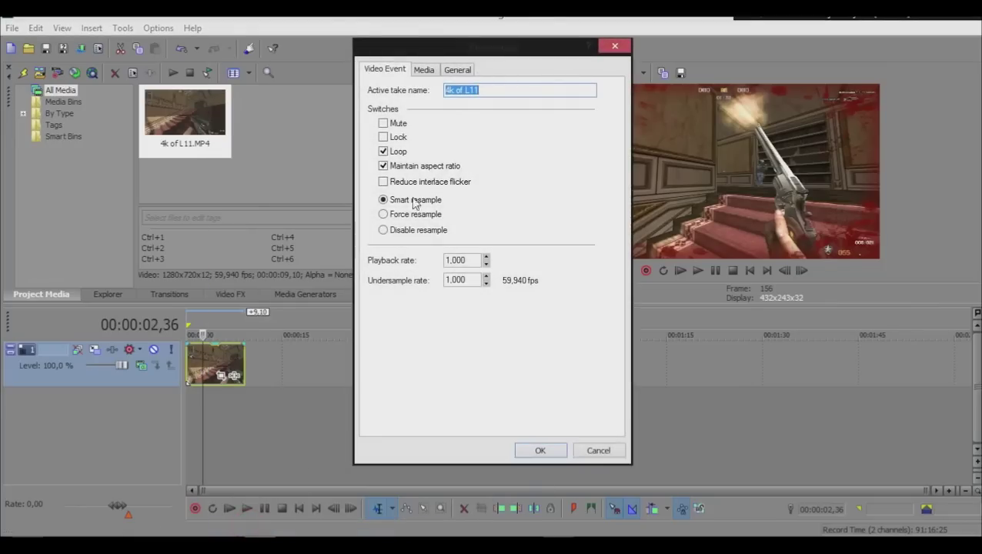
{"action": "left_click", "coordinate": [384, 230]}
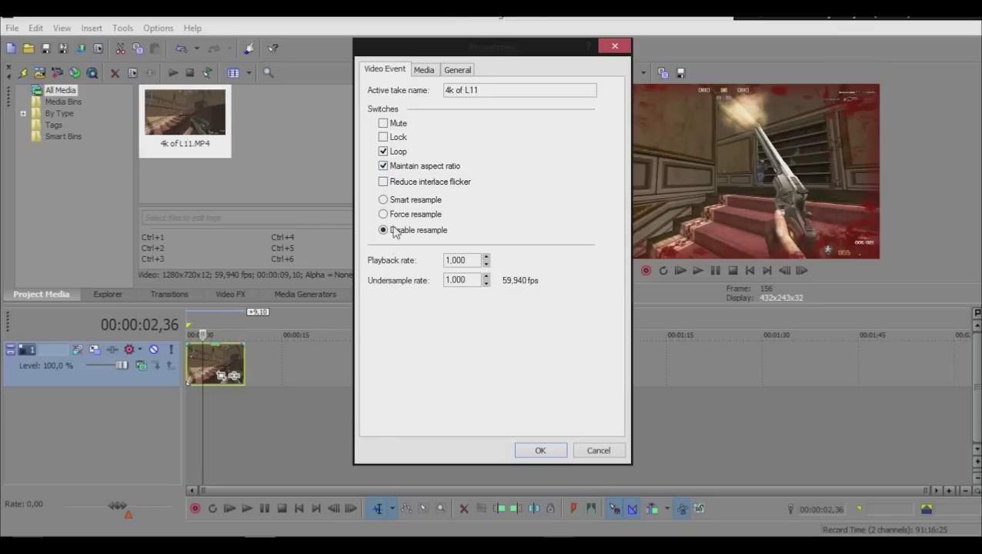
{"action": "left_click", "coordinate": [392, 166]}
{"action": "left_click", "coordinate": [386, 166]}
{"action": "left_click_drag", "start_coordinate": [519, 40], "coordinate": [449, 24]}
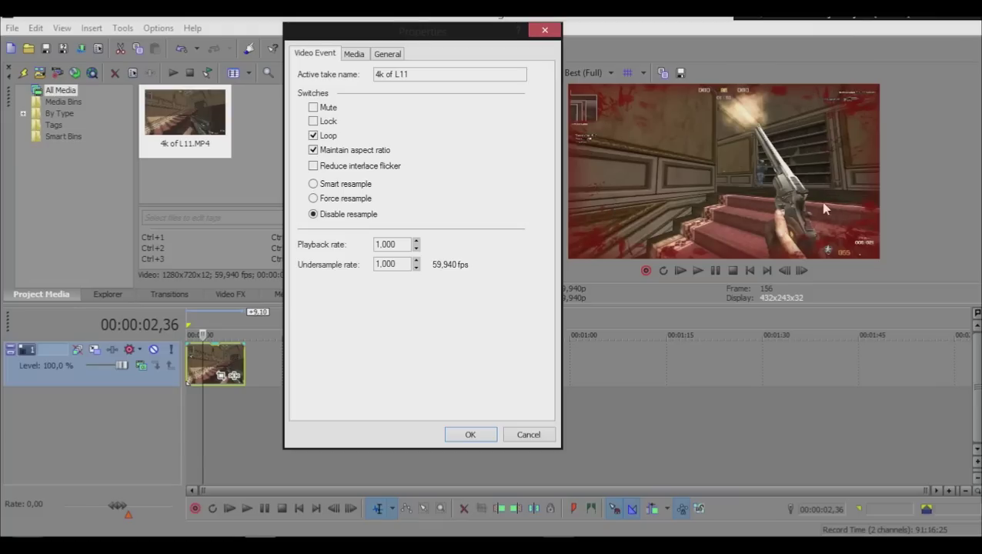
{"action": "left_click", "coordinate": [336, 150]}
{"action": "left_click", "coordinate": [470, 435]}
Step: Insert a Velocity envelope on the timeline clip and lower its line slightly to slow the clip down
{"action": "right_click", "coordinate": [305, 371]}
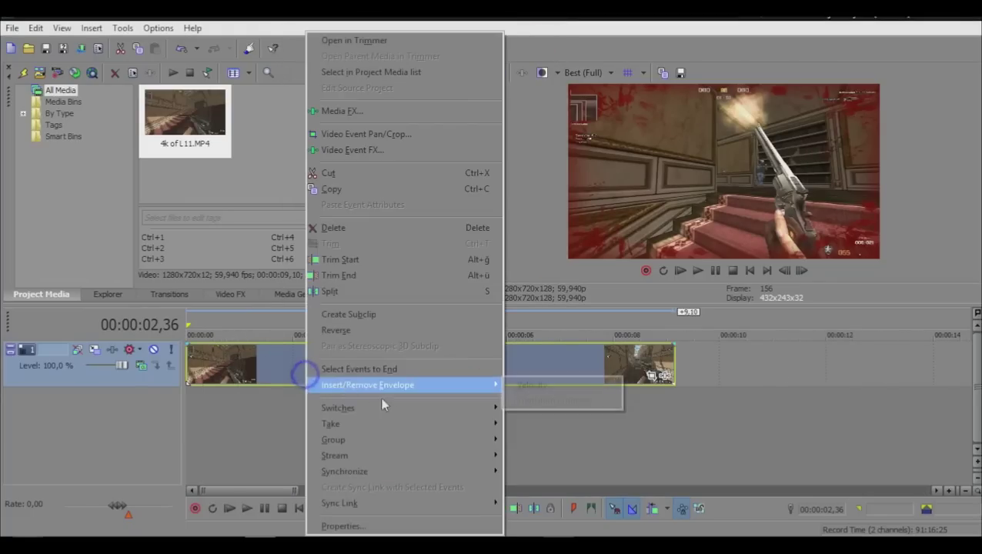
{"action": "mouse_move", "coordinate": [382, 393]}
{"action": "left_click", "coordinate": [532, 384]}
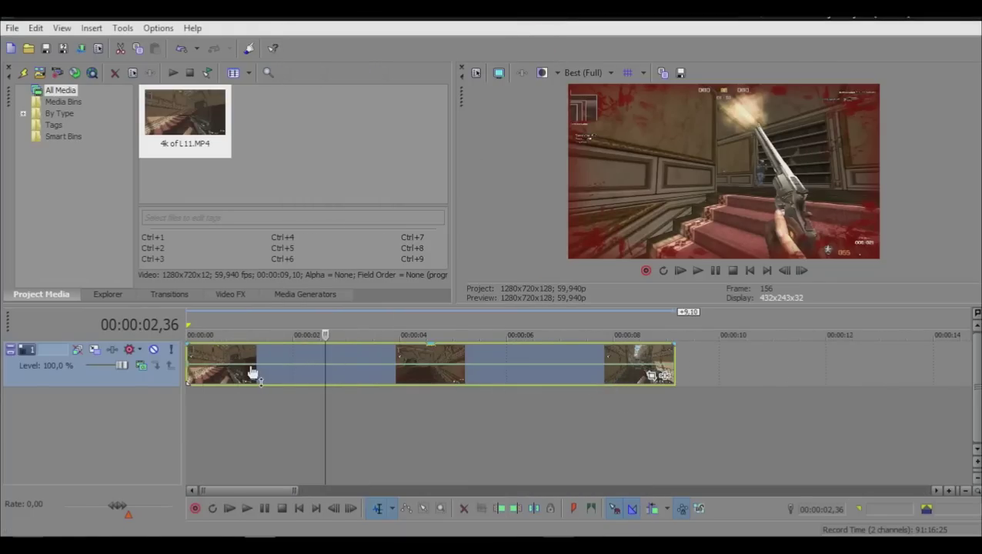
{"action": "left_click_drag", "start_coordinate": [252, 372], "coordinate": [248, 376]}
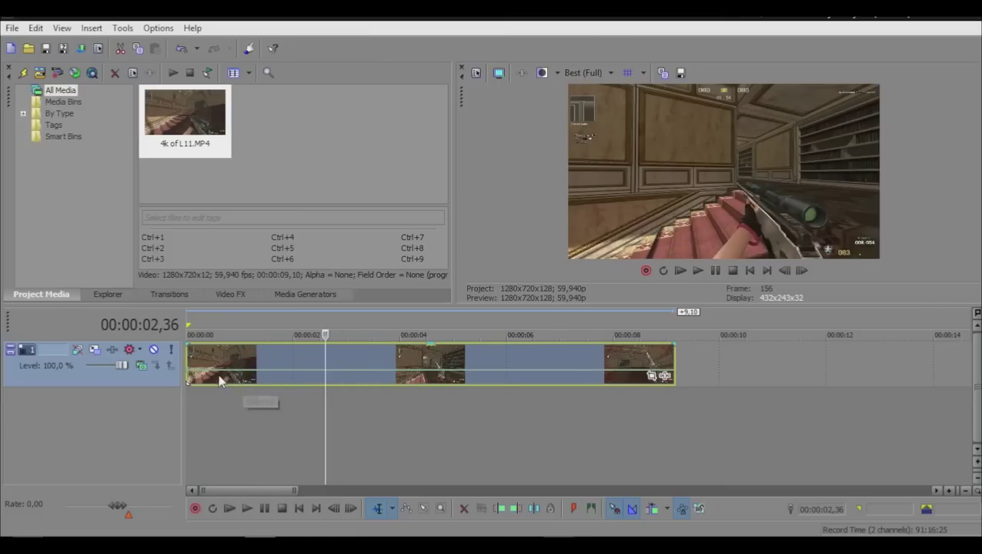
Step: Play the slowed clip from near its start and check the picture at several points along it
{"action": "left_click", "coordinate": [228, 359]}
{"action": "key", "text": "space"}
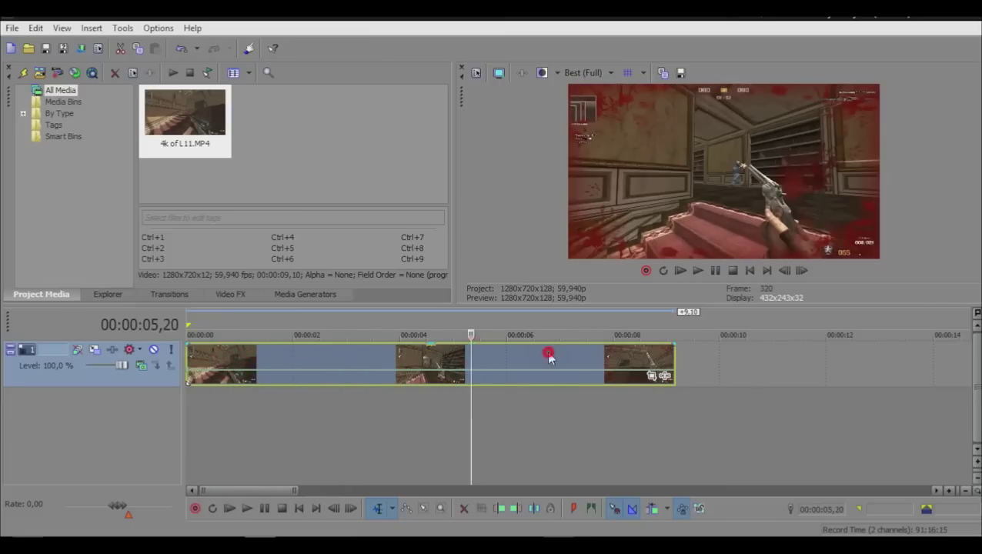
{"action": "left_click", "coordinate": [454, 363]}
{"action": "left_click", "coordinate": [357, 361]}
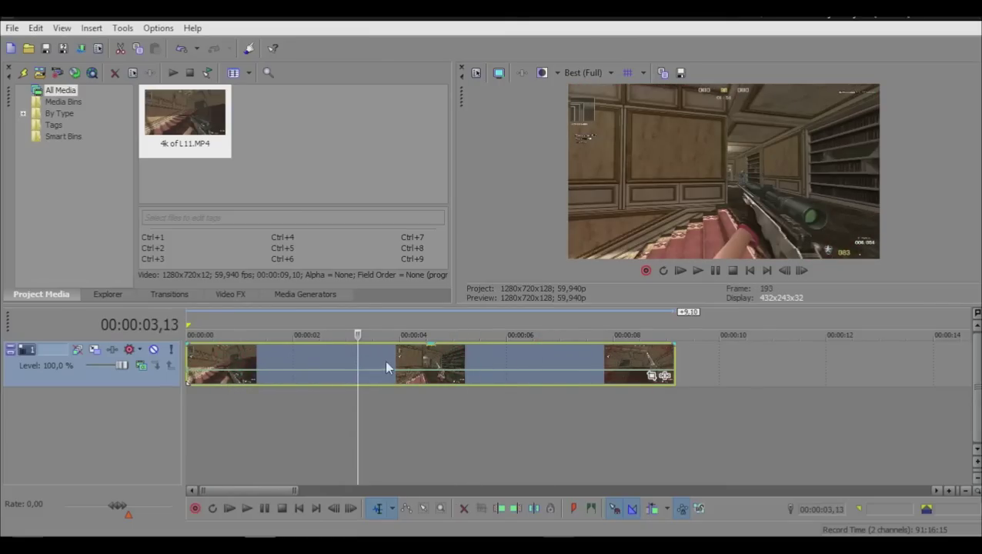
Step: Place the playhead at 00:00:04,18 on the timeline clip and switch the clip to Smart resample in its video event properties
{"action": "left_click", "coordinate": [316, 364]}
{"action": "left_click", "coordinate": [384, 362]}
{"action": "left_click", "coordinate": [415, 362]}
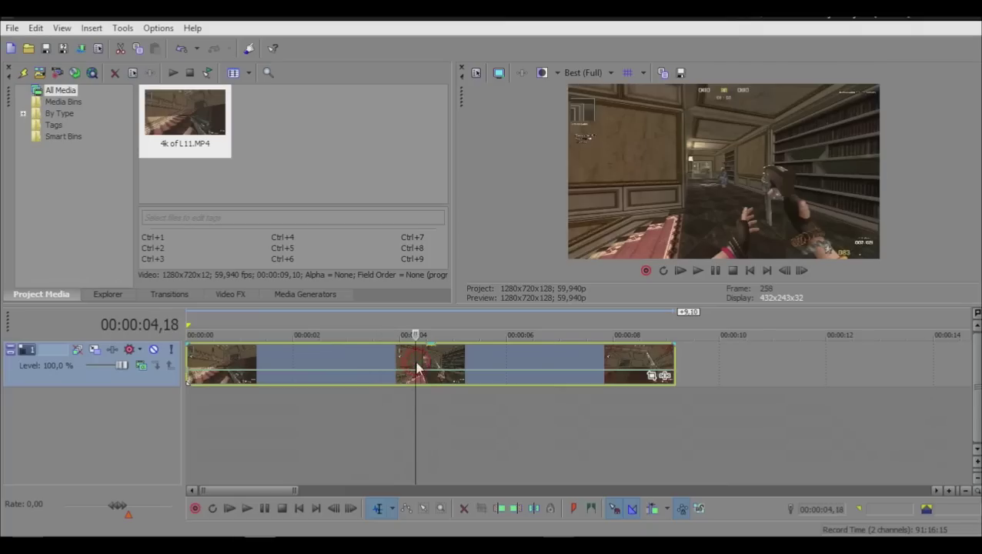
{"action": "right_click", "coordinate": [415, 363]}
{"action": "left_click", "coordinate": [423, 527]}
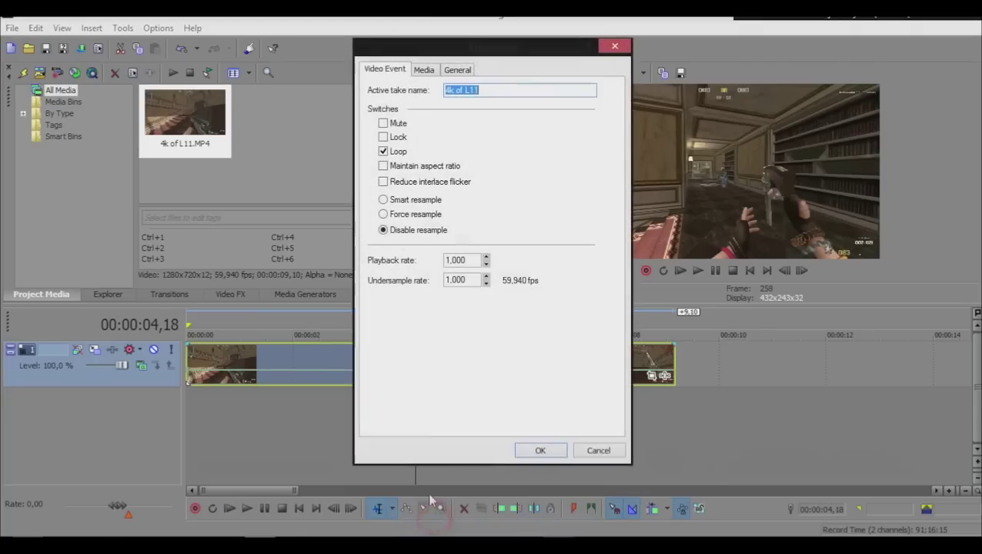
{"action": "left_click", "coordinate": [416, 202]}
{"action": "left_click", "coordinate": [531, 449]}
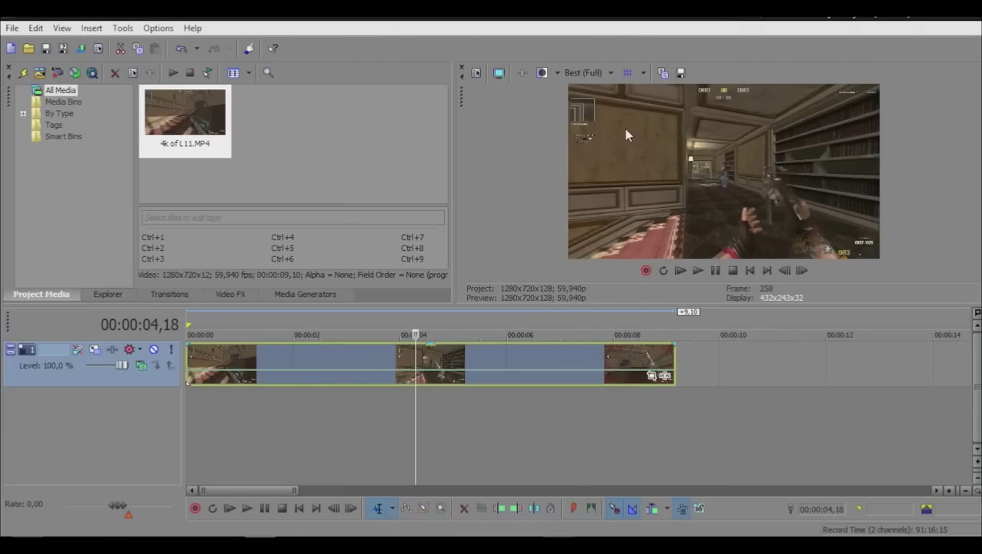
Step: Enlarge the video preview and step back frame by frame to about 00:00:04,01 to examine the picture for blended frames
{"action": "left_click_drag", "start_coordinate": [467, 306], "coordinate": [467, 422]}
{"action": "left_click_drag", "start_coordinate": [455, 242], "coordinate": [389, 242]}
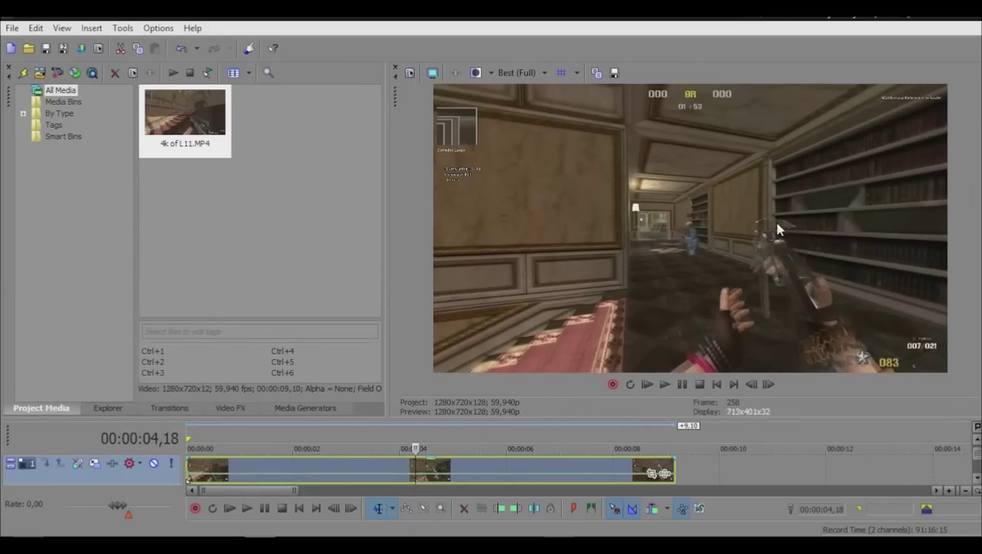
{"action": "left_click", "coordinate": [768, 386]}
{"action": "left_click", "coordinate": [768, 385]}
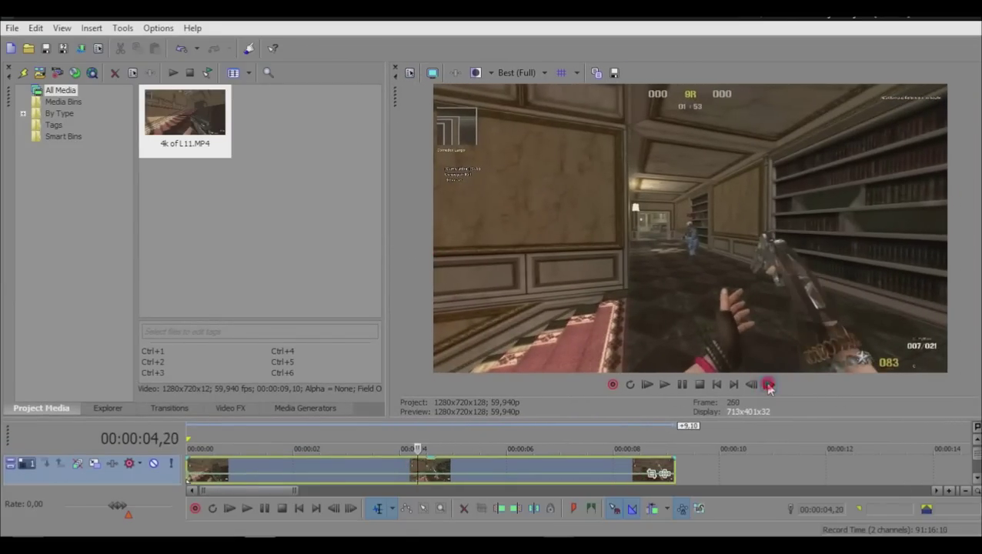
{"action": "left_click", "coordinate": [751, 386]}
{"action": "left_click", "coordinate": [750, 387]}
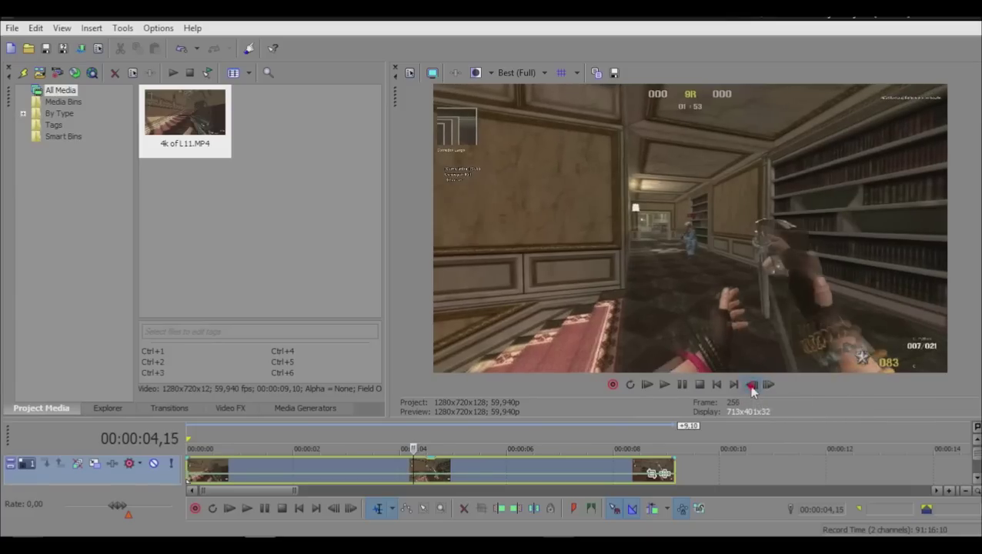
{"action": "left_click", "coordinate": [751, 386]}
{"action": "left_click", "coordinate": [751, 386]}
{"action": "left_click", "coordinate": [751, 386]}
{"action": "left_click", "coordinate": [750, 387]}
{"action": "left_click", "coordinate": [751, 387]}
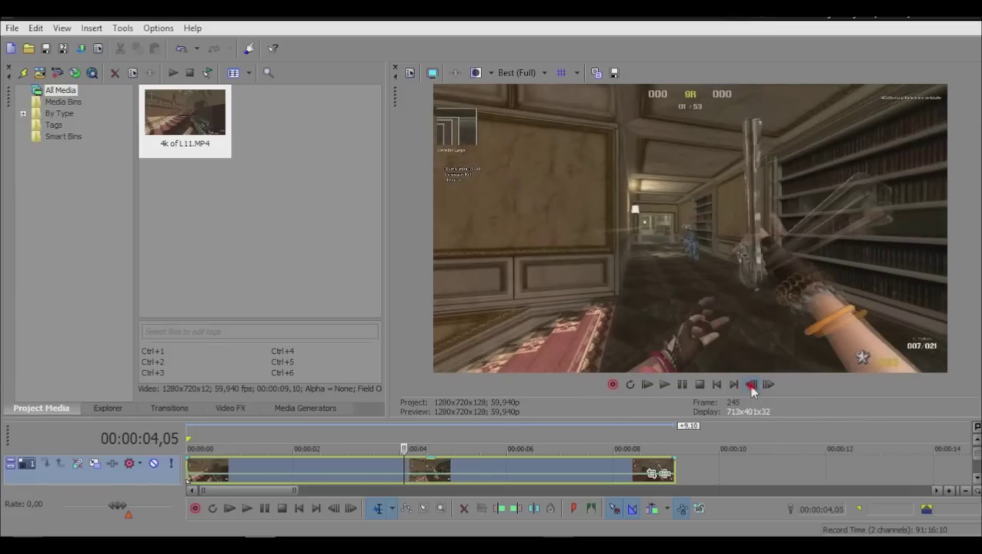
{"action": "left_click", "coordinate": [751, 386]}
{"action": "left_click", "coordinate": [751, 387]}
{"action": "left_click", "coordinate": [751, 386]}
{"action": "left_click", "coordinate": [751, 386]}
{"action": "left_click", "coordinate": [750, 386]}
{"action": "left_click", "coordinate": [751, 387]}
Step: Step forward frame by frame from about 00:00:04,01 past 00:00:04,55 and examine the weapon's movement for ghosting
{"action": "left_click", "coordinate": [769, 385]}
{"action": "left_click", "coordinate": [769, 385]}
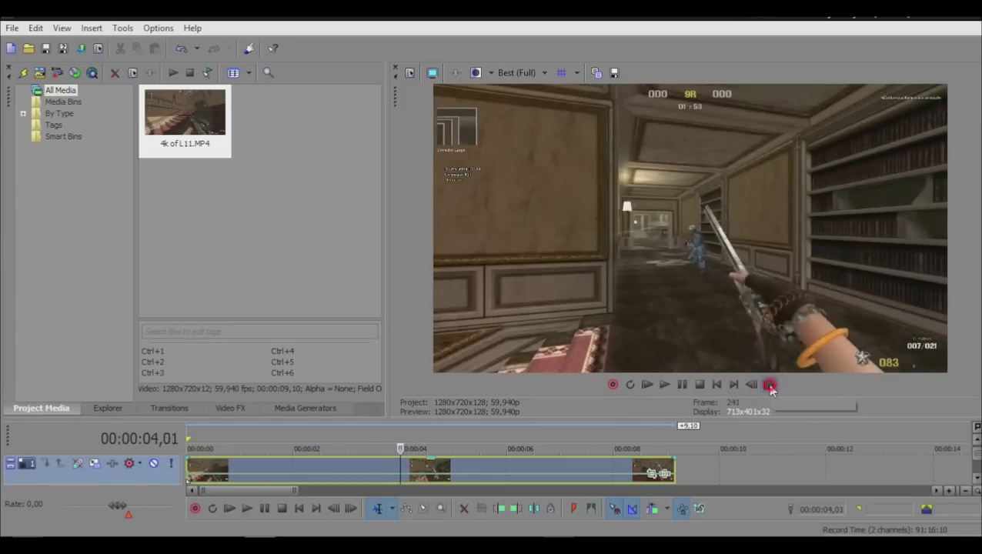
{"action": "left_click", "coordinate": [769, 386]}
{"action": "left_click", "coordinate": [770, 385]}
{"action": "left_click", "coordinate": [769, 386]}
{"action": "left_click", "coordinate": [769, 385]}
{"action": "left_click", "coordinate": [770, 385]}
{"action": "left_click", "coordinate": [770, 385]}
{"action": "left_click", "coordinate": [769, 385]}
{"action": "left_click", "coordinate": [769, 385]}
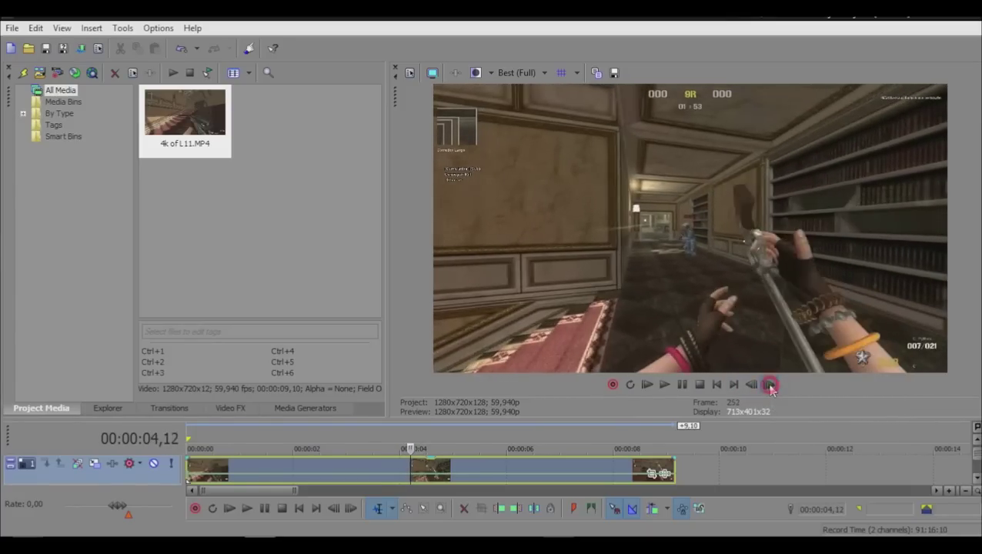
{"action": "left_click", "coordinate": [769, 385]}
{"action": "left_click", "coordinate": [769, 385]}
{"action": "left_click", "coordinate": [769, 385]}
{"action": "left_click", "coordinate": [769, 385]}
{"action": "left_click", "coordinate": [769, 386]}
{"action": "left_click", "coordinate": [769, 386]}
{"action": "left_click", "coordinate": [770, 385]}
{"action": "left_click", "coordinate": [769, 385]}
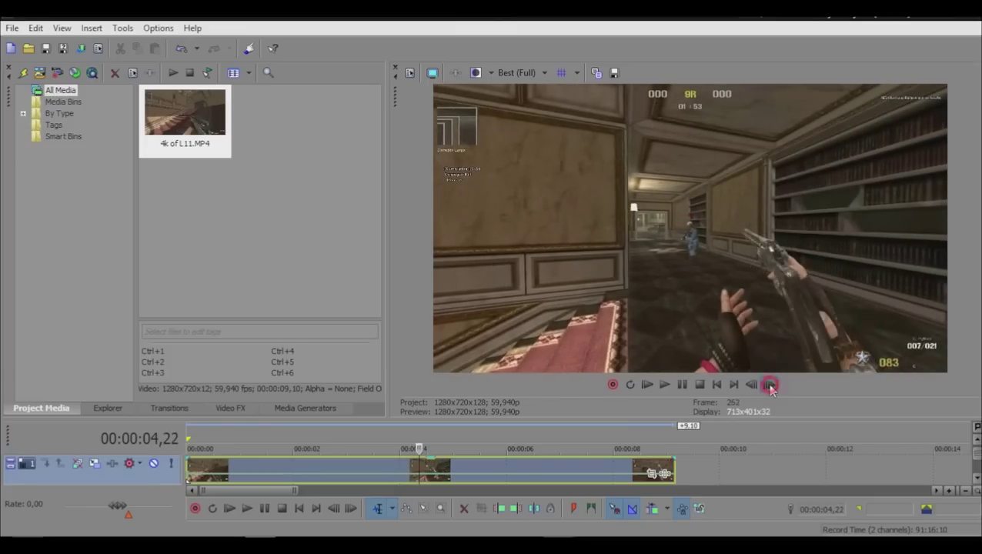
{"action": "left_click", "coordinate": [769, 385]}
{"action": "left_click", "coordinate": [769, 385]}
{"action": "left_click", "coordinate": [769, 385]}
{"action": "left_click", "coordinate": [769, 386]}
{"action": "left_click", "coordinate": [769, 385]}
{"action": "left_click", "coordinate": [770, 385]}
{"action": "left_click", "coordinate": [770, 385]}
{"action": "left_click", "coordinate": [769, 386]}
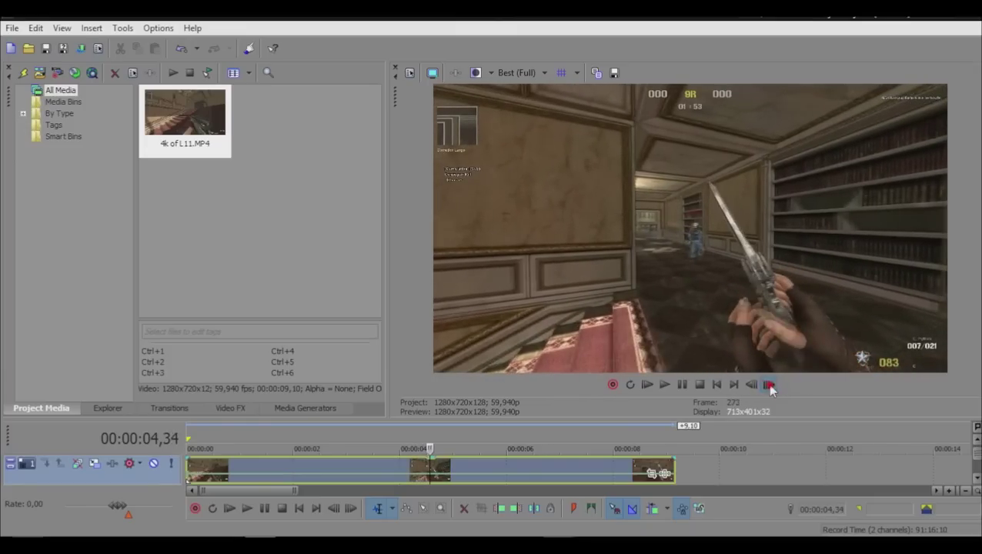
{"action": "left_click", "coordinate": [769, 385]}
{"action": "left_click", "coordinate": [769, 385]}
{"action": "left_click", "coordinate": [770, 386]}
{"action": "left_click", "coordinate": [770, 385]}
{"action": "left_click", "coordinate": [769, 386]}
{"action": "left_click", "coordinate": [770, 386]}
{"action": "left_click", "coordinate": [769, 386]}
{"action": "left_click", "coordinate": [770, 385]}
{"action": "left_click", "coordinate": [769, 385]}
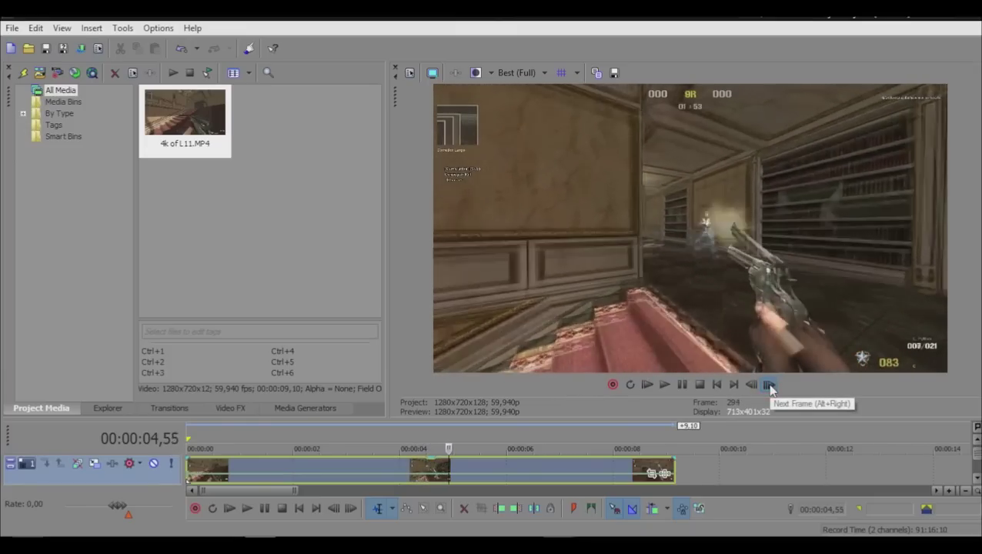
{"action": "left_click", "coordinate": [770, 385]}
{"action": "left_click", "coordinate": [770, 385]}
{"action": "left_click", "coordinate": [769, 385]}
{"action": "left_click", "coordinate": [770, 385]}
{"action": "left_click", "coordinate": [769, 386]}
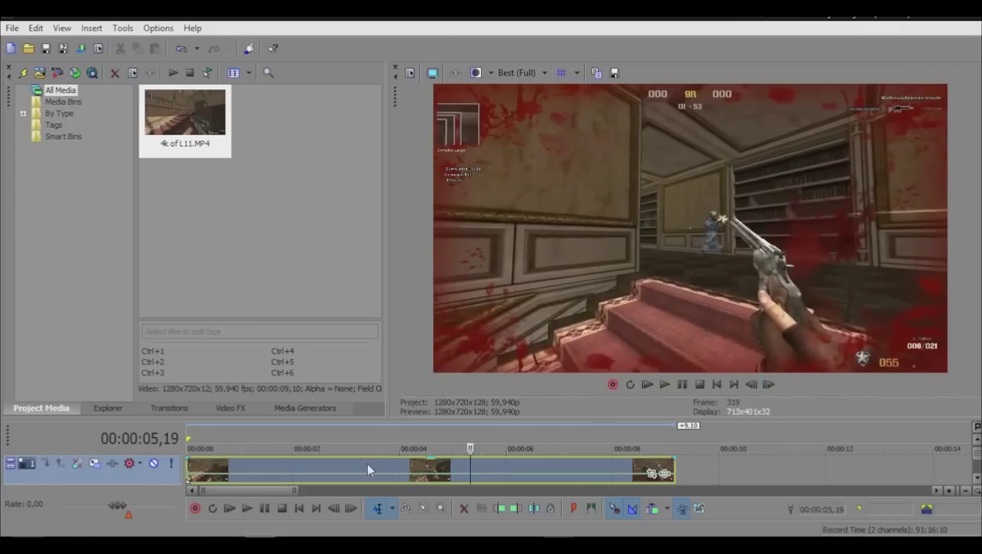
Step: Return the playhead to 00:00:04,01 and advance a few frames to 00:00:04,06 to inspect a blended frame
{"action": "left_click_drag", "start_coordinate": [358, 468], "coordinate": [400, 466]}
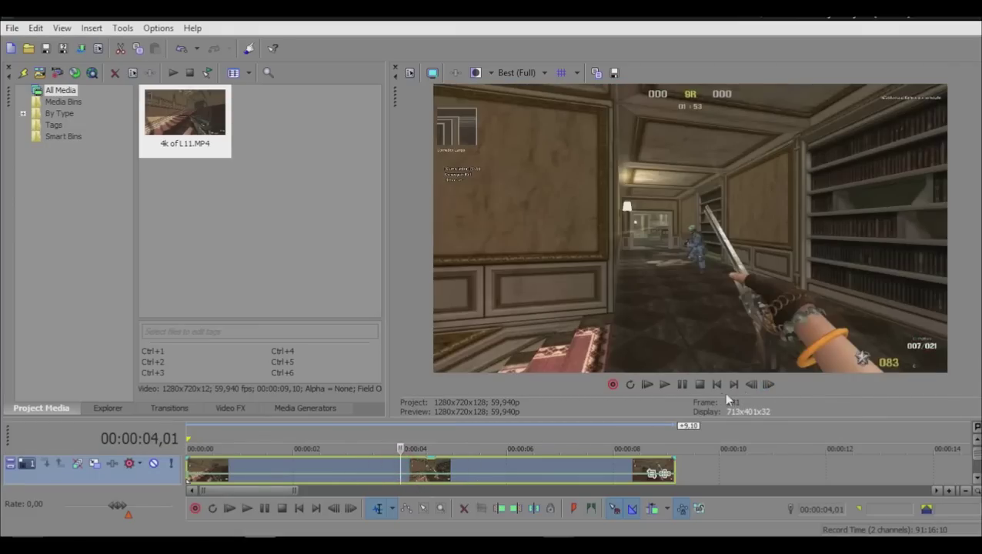
{"action": "left_click", "coordinate": [764, 385]}
{"action": "left_click", "coordinate": [764, 385]}
{"action": "left_click", "coordinate": [764, 385]}
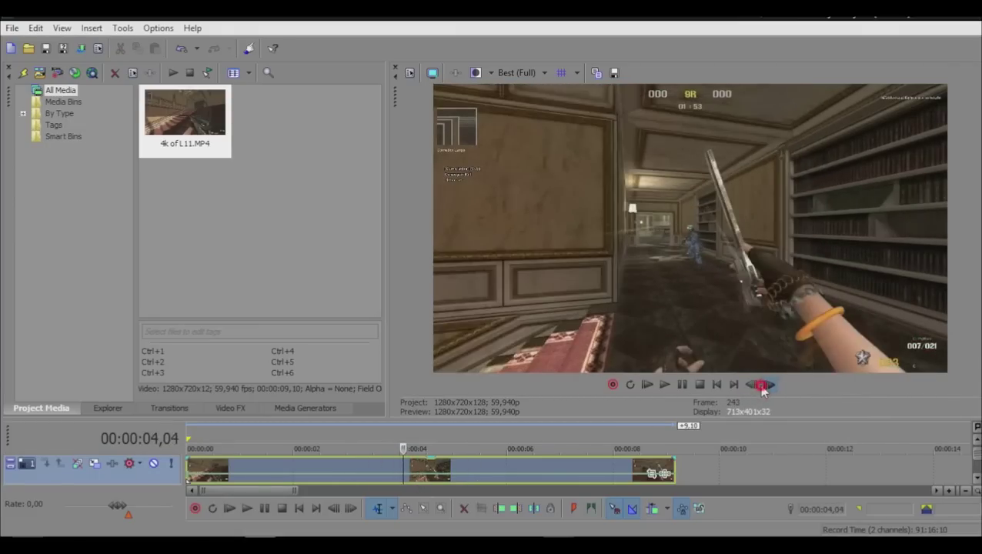
{"action": "left_click", "coordinate": [764, 385]}
{"action": "left_click", "coordinate": [764, 385]}
Step: Set the timeline clip back to Disable resample in its video event properties
{"action": "right_click", "coordinate": [427, 469]}
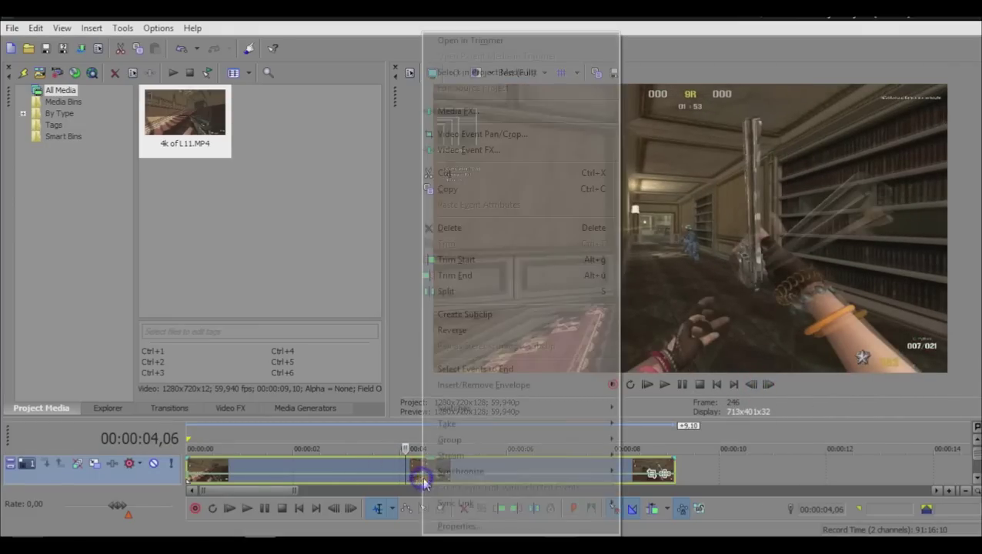
{"action": "left_click", "coordinate": [464, 527]}
{"action": "left_click", "coordinate": [383, 229]}
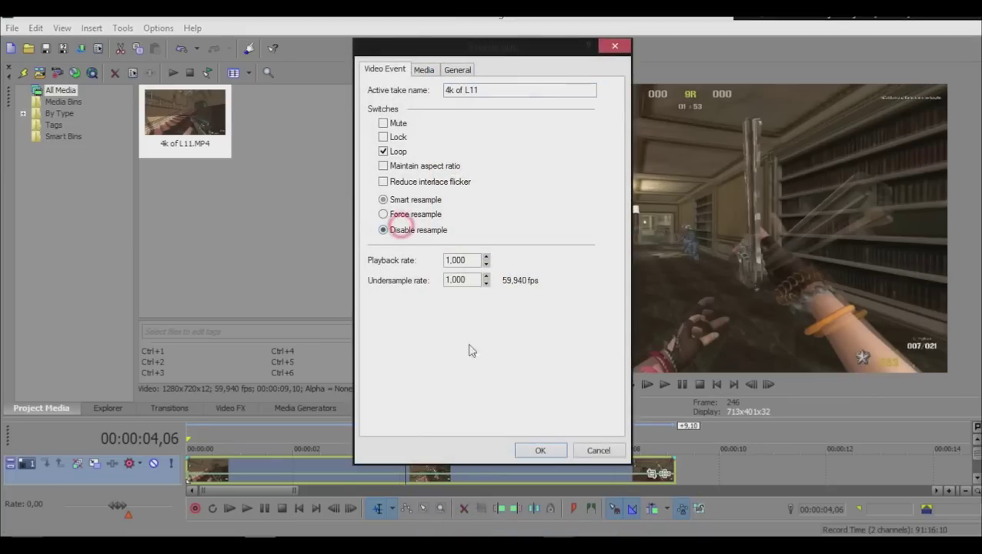
{"action": "left_click", "coordinate": [539, 452]}
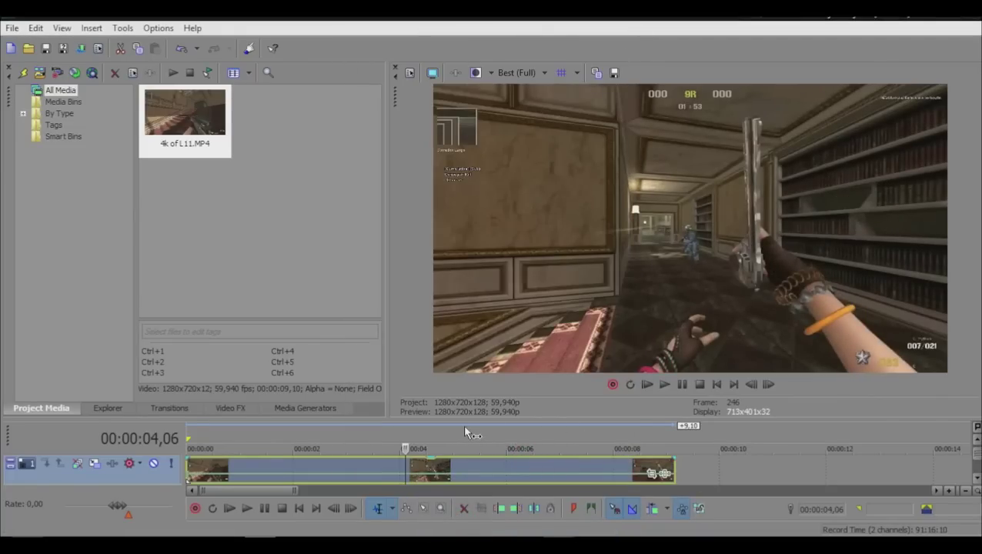
Step: Shrink the enlarged video preview area and remove the Velocity envelope from the timeline clip
{"action": "left_click_drag", "start_coordinate": [464, 421], "coordinate": [469, 309]}
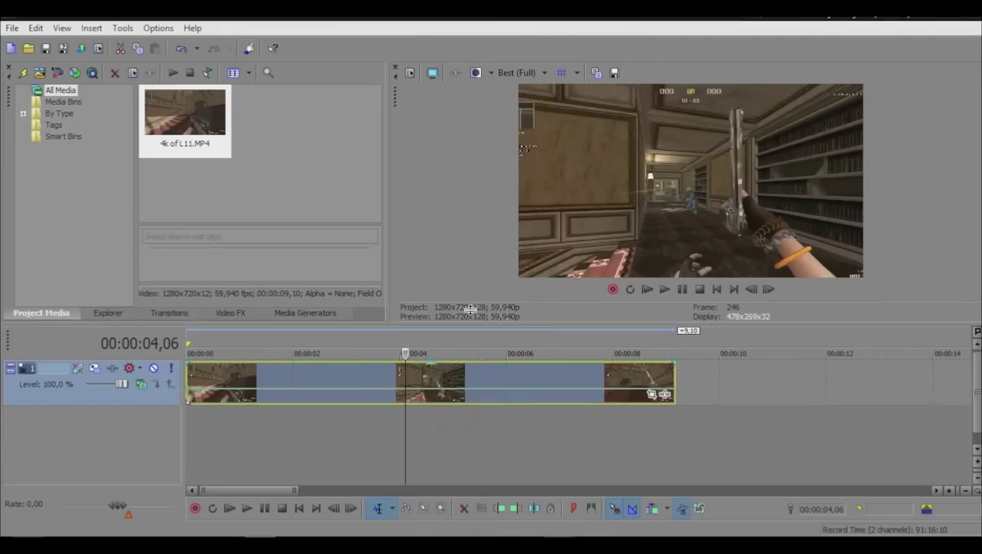
{"action": "left_click_drag", "start_coordinate": [389, 158], "coordinate": [533, 157]}
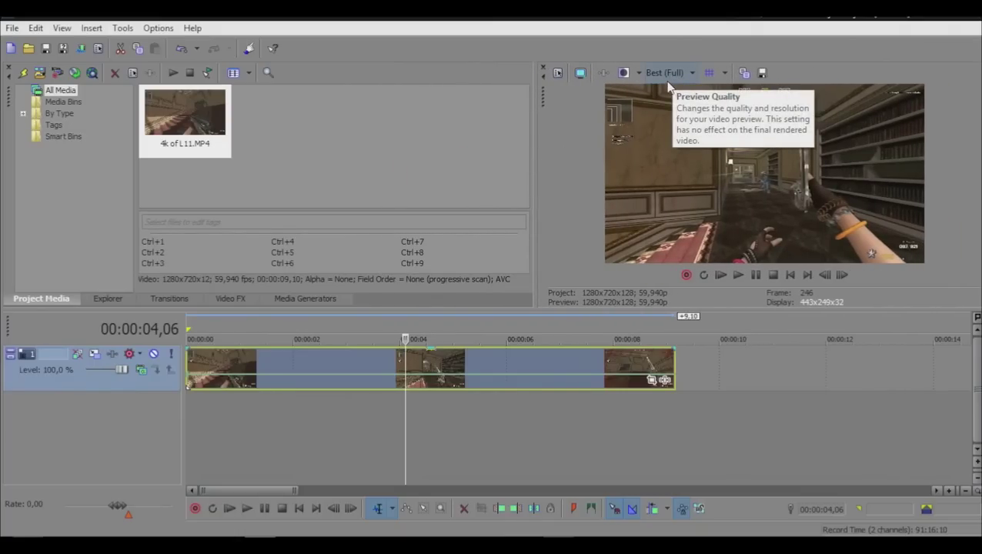
{"action": "right_click", "coordinate": [496, 366]}
{"action": "mouse_move", "coordinate": [644, 385]}
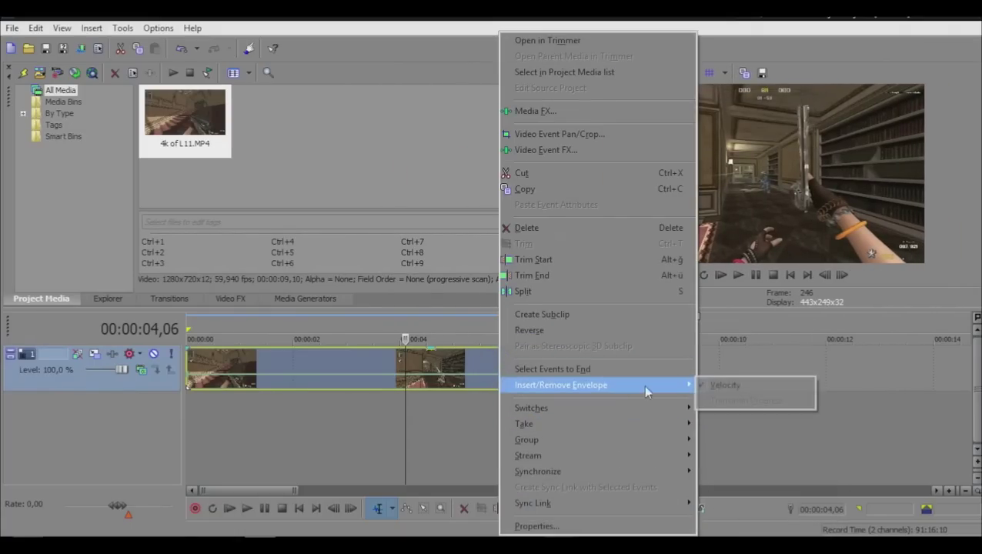
{"action": "left_click", "coordinate": [715, 382]}
{"action": "left_click", "coordinate": [660, 72]}
{"action": "mouse_move", "coordinate": [671, 107]}
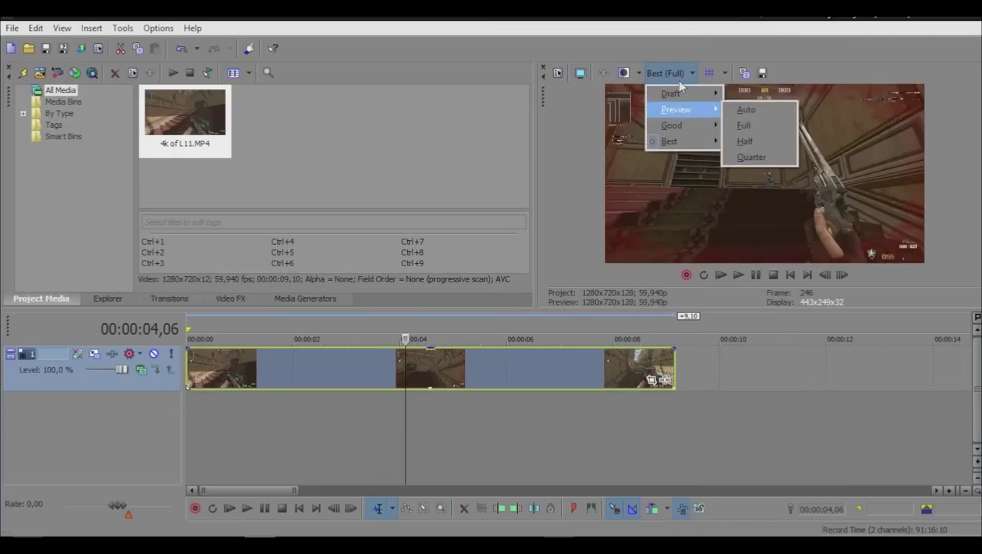
{"action": "left_click", "coordinate": [674, 76]}
{"action": "left_click", "coordinate": [679, 77]}
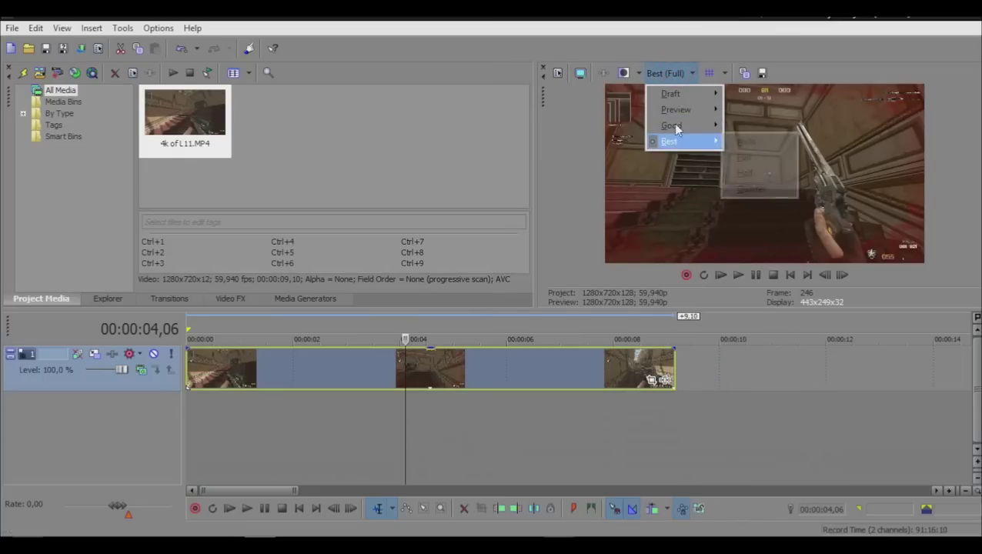
{"action": "left_click", "coordinate": [809, 240]}
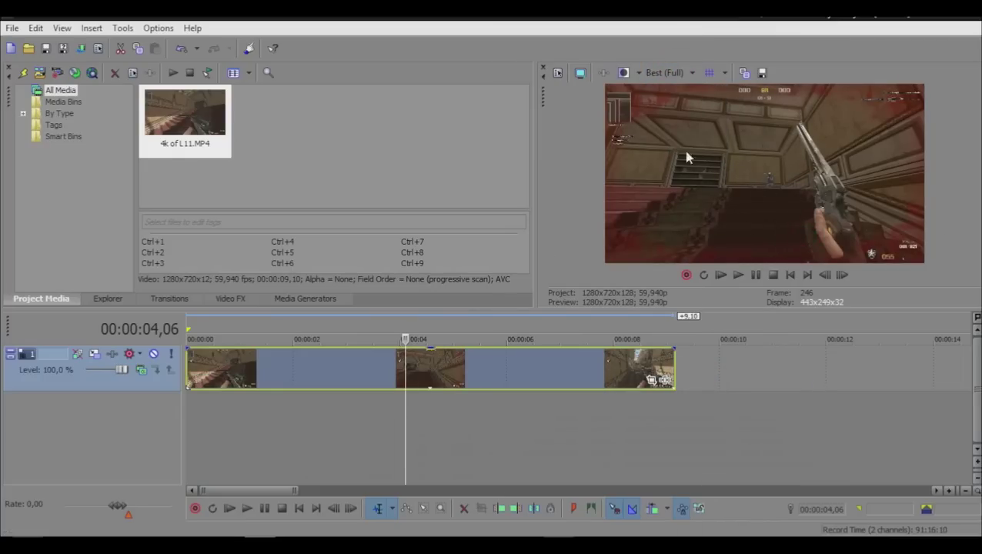
Step: Set the video preview quality to Good (Auto)
{"action": "left_click", "coordinate": [664, 72]}
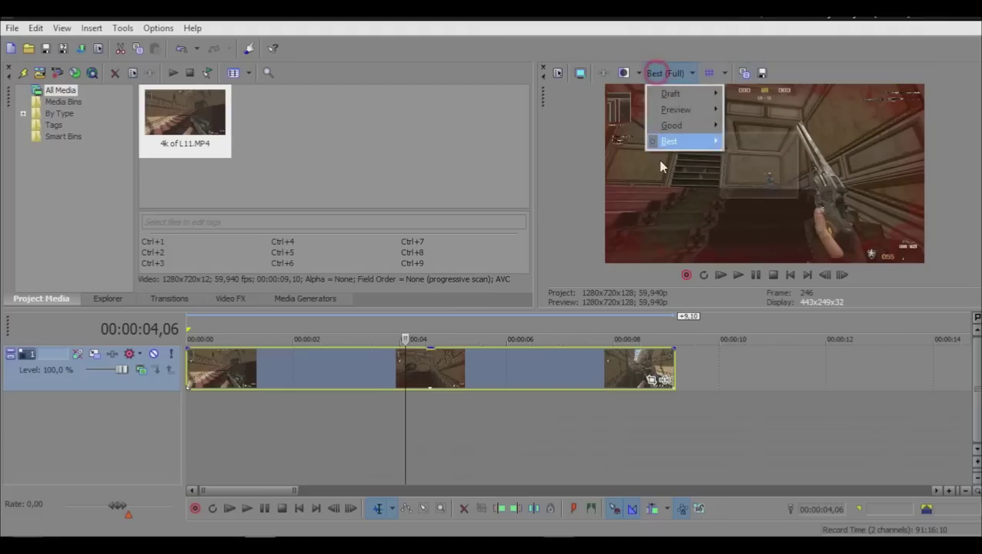
{"action": "left_click", "coordinate": [683, 130]}
{"action": "left_click", "coordinate": [743, 125]}
Step: Lower the video preview quality to Preview (Auto)
{"action": "left_click", "coordinate": [669, 72]}
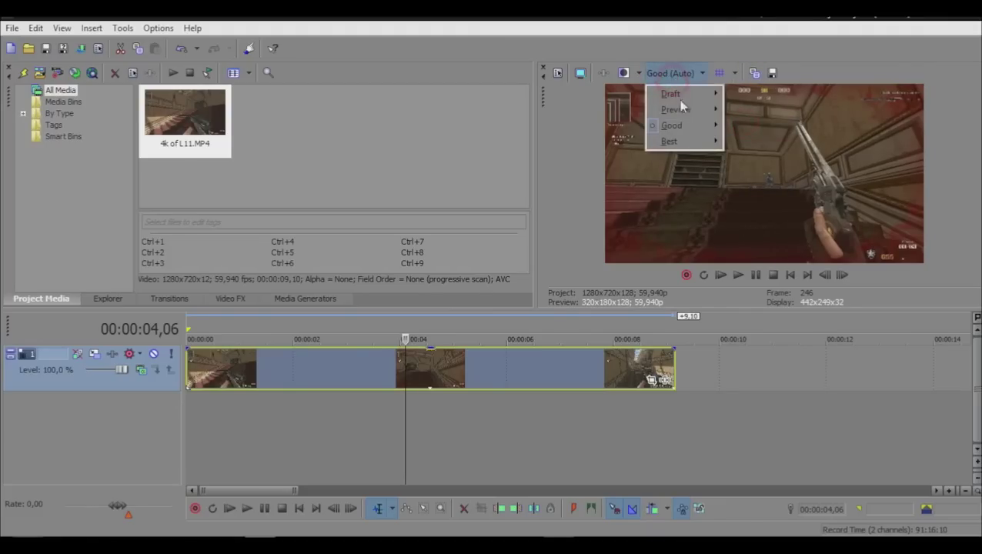
{"action": "mouse_move", "coordinate": [693, 124]}
{"action": "left_click", "coordinate": [743, 155]}
{"action": "left_click", "coordinate": [663, 71]}
{"action": "left_click", "coordinate": [740, 110]}
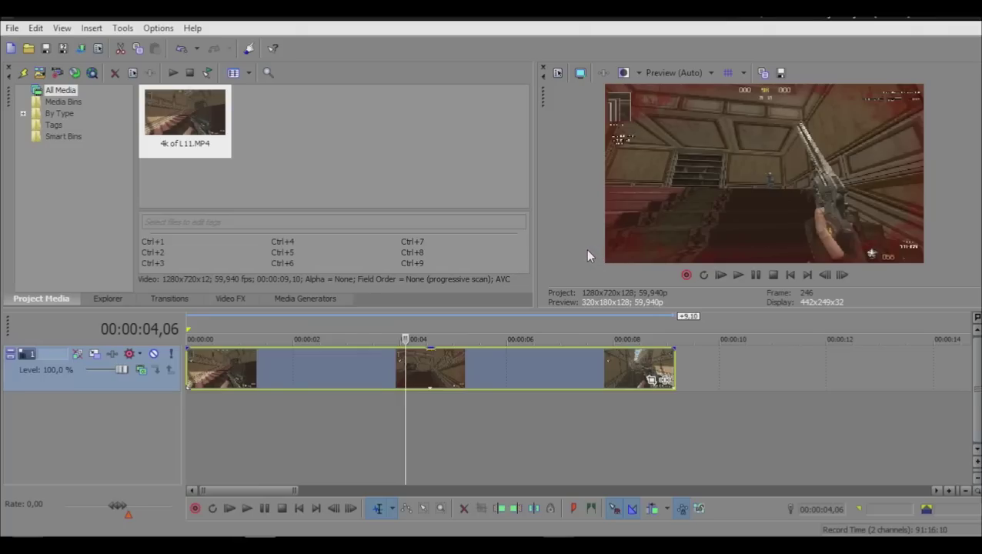
Step: Lower the video preview quality to Draft (Auto)
{"action": "left_click", "coordinate": [677, 73]}
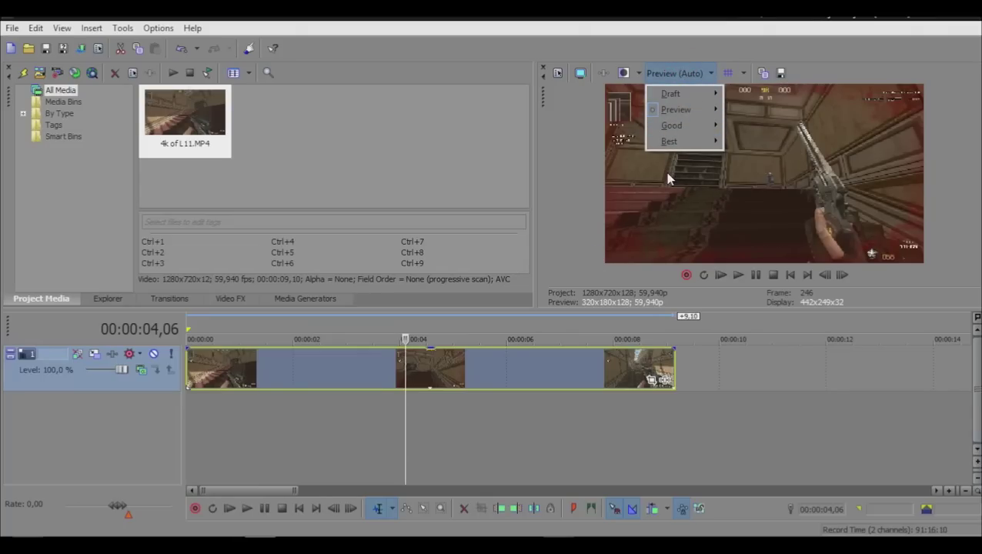
{"action": "mouse_move", "coordinate": [687, 110]}
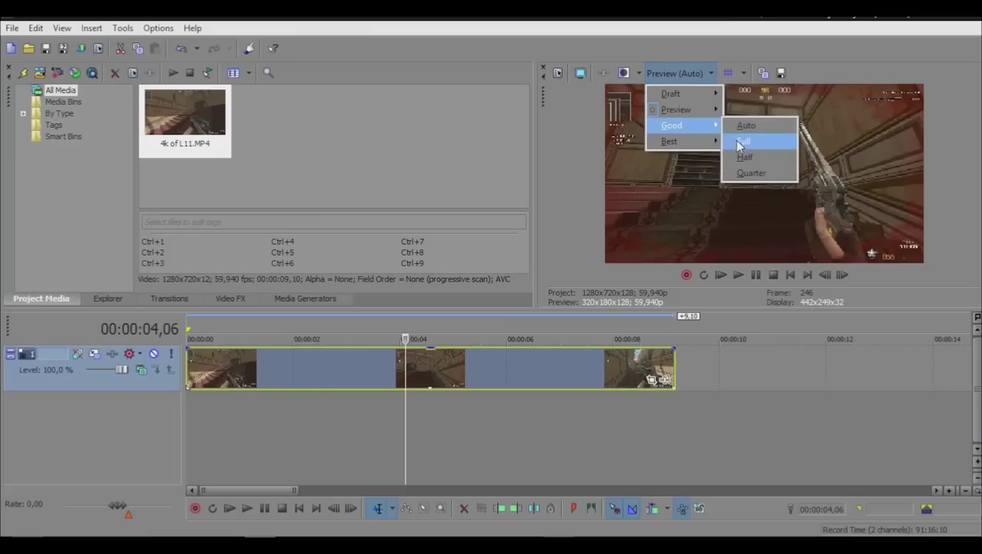
{"action": "left_click", "coordinate": [747, 93]}
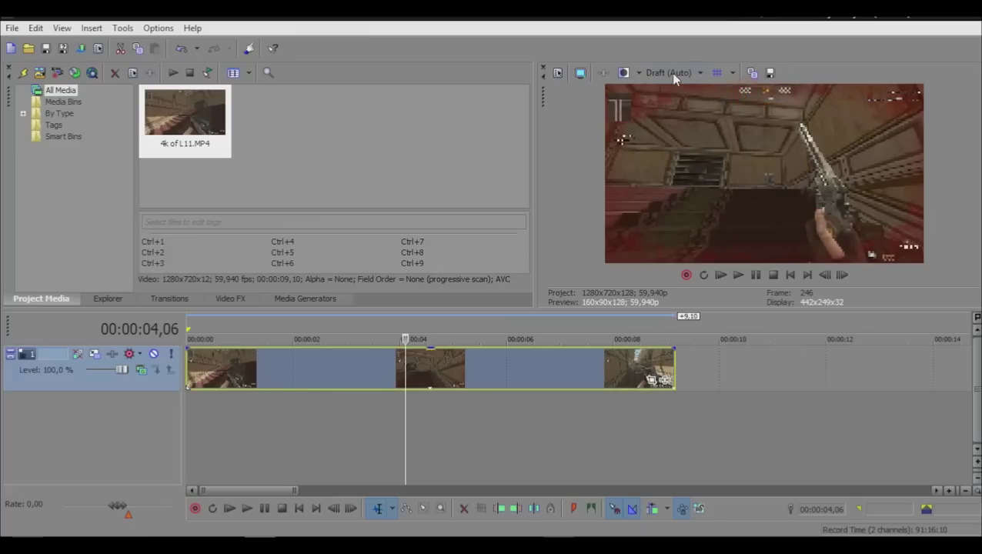
Step: Set the video preview quality to Best (Full), play the clip briefly from 00:00:04,06 and stop playback
{"action": "left_click", "coordinate": [669, 73]}
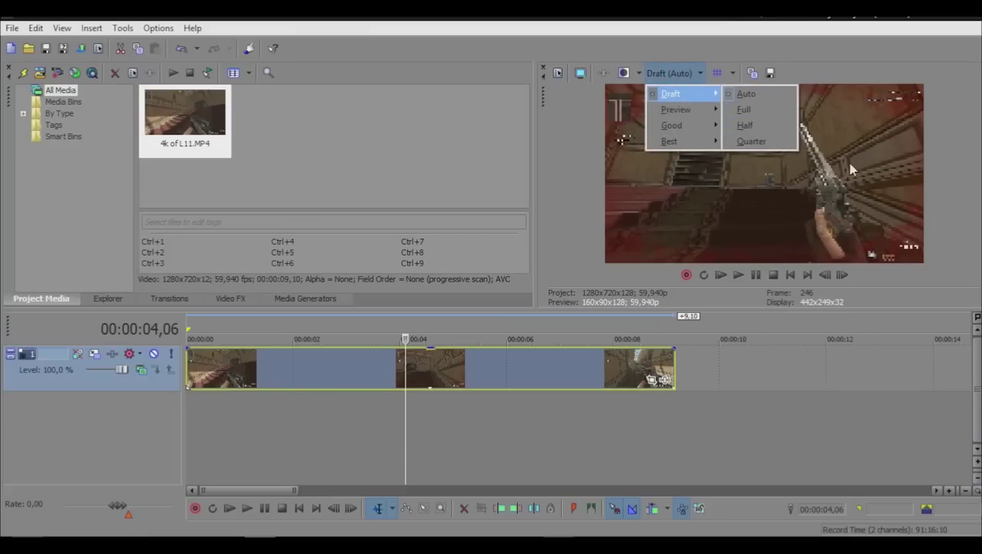
{"action": "mouse_move", "coordinate": [678, 140]}
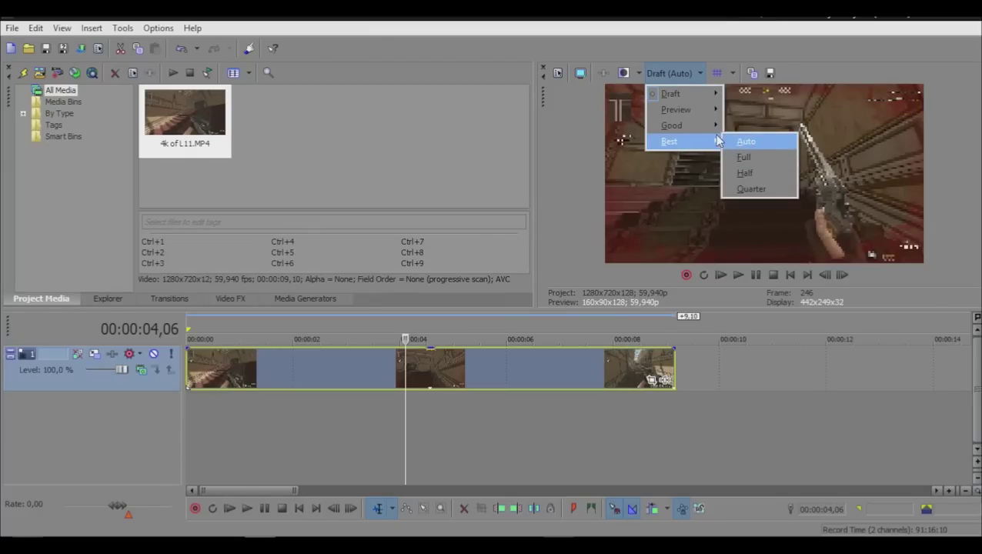
{"action": "left_click", "coordinate": [740, 158]}
{"action": "left_click", "coordinate": [743, 275]}
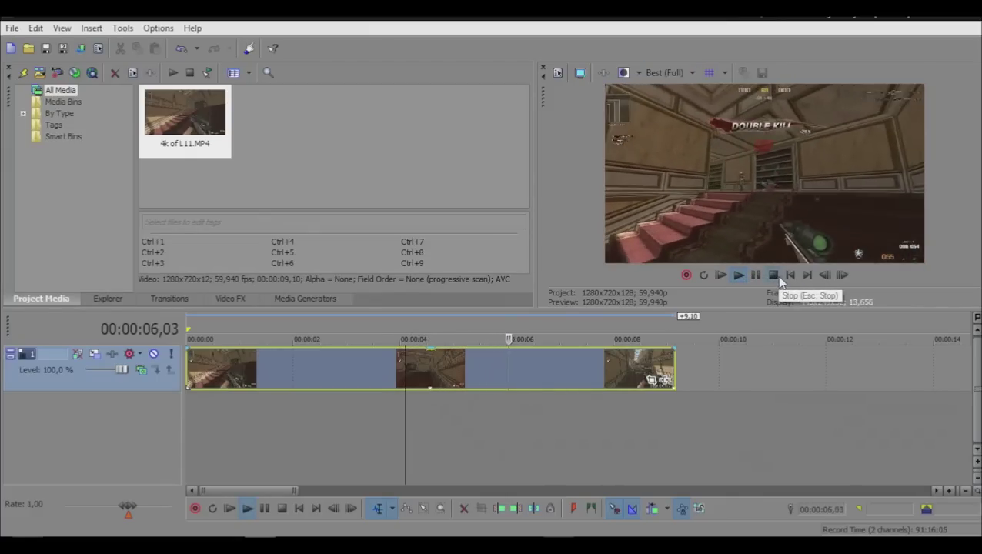
{"action": "left_click", "coordinate": [773, 275]}
Step: Place the playhead at 00:00:04,40, set the video preview quality to Good (Auto) and play the clip
{"action": "left_click", "coordinate": [434, 366]}
{"action": "left_click", "coordinate": [661, 73]}
{"action": "mouse_move", "coordinate": [671, 126]}
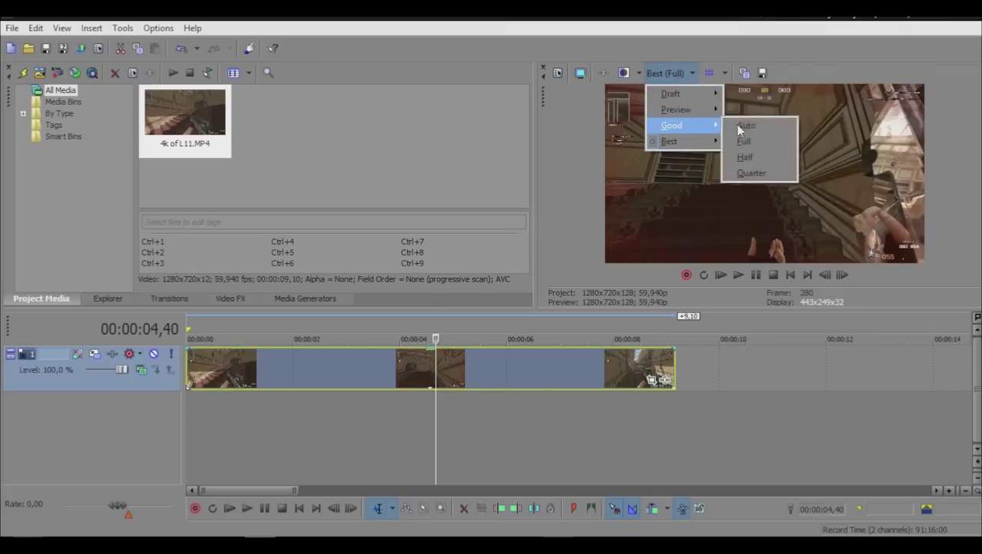
{"action": "left_click", "coordinate": [746, 125]}
{"action": "left_click", "coordinate": [739, 276]}
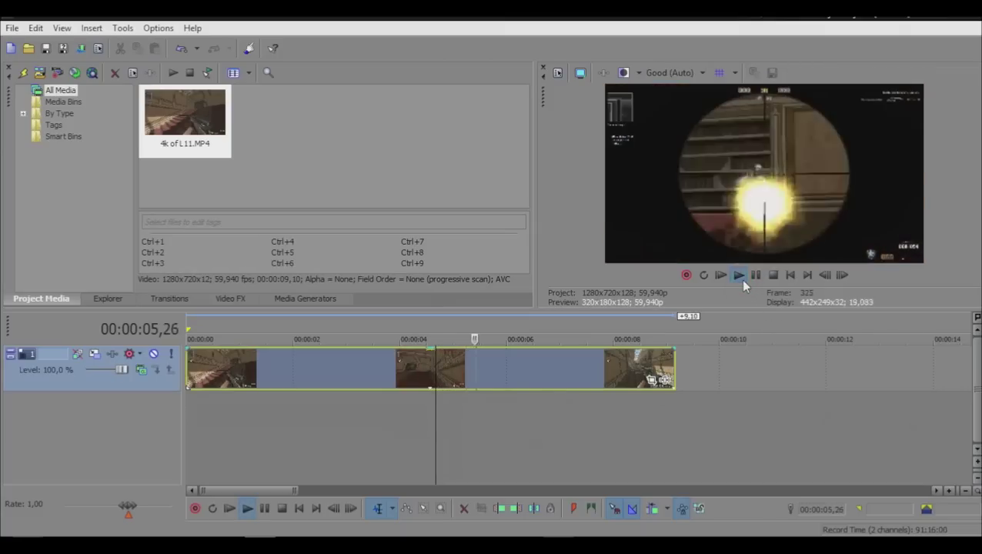
Step: Set the video preview quality to Preview (Auto) and play the clip, including once from its start
{"action": "left_click", "coordinate": [773, 275]}
{"action": "left_click", "coordinate": [669, 72]}
{"action": "mouse_move", "coordinate": [694, 110]}
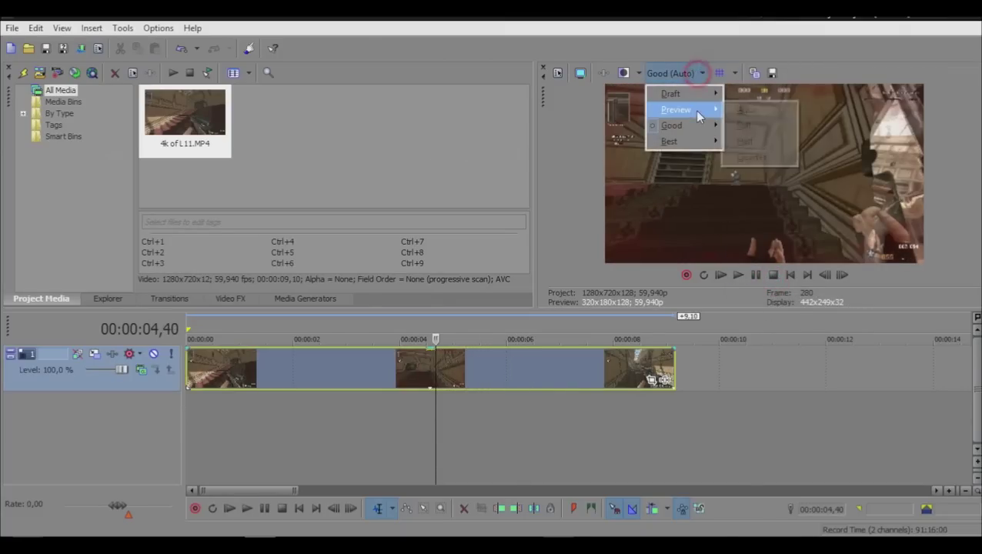
{"action": "left_click", "coordinate": [746, 110]}
{"action": "left_click", "coordinate": [739, 276]}
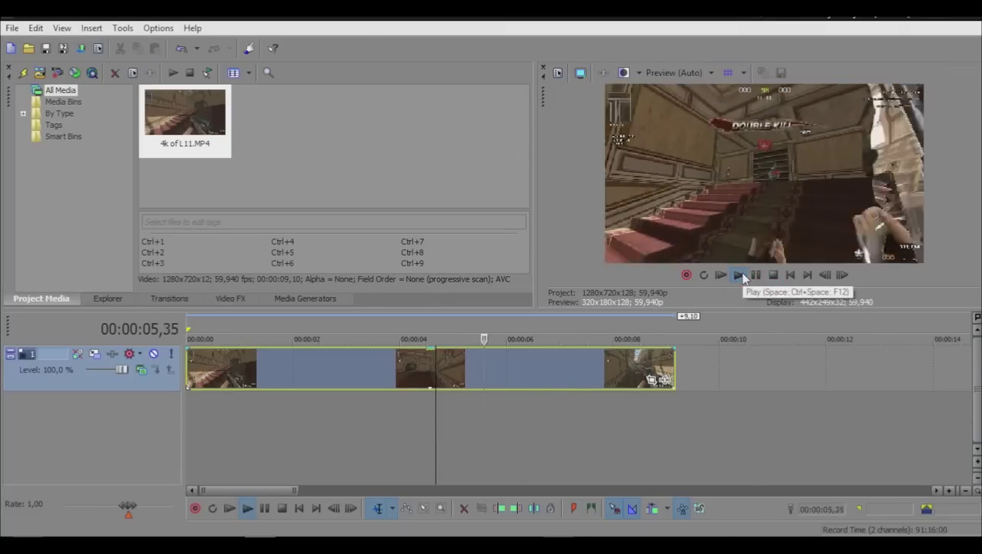
{"action": "left_click", "coordinate": [789, 276]}
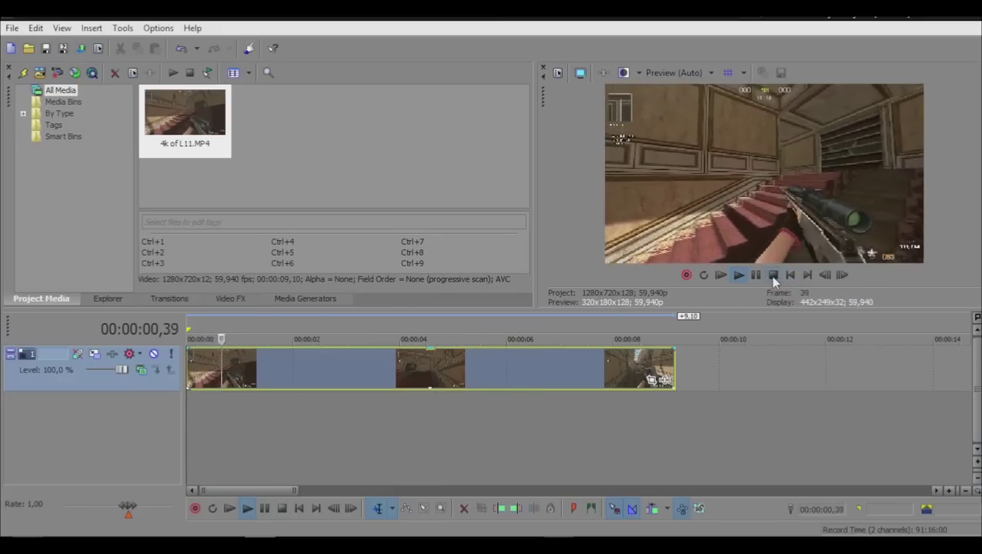
{"action": "left_click", "coordinate": [773, 275]}
{"action": "left_click", "coordinate": [675, 72]}
{"action": "mouse_move", "coordinate": [695, 125]}
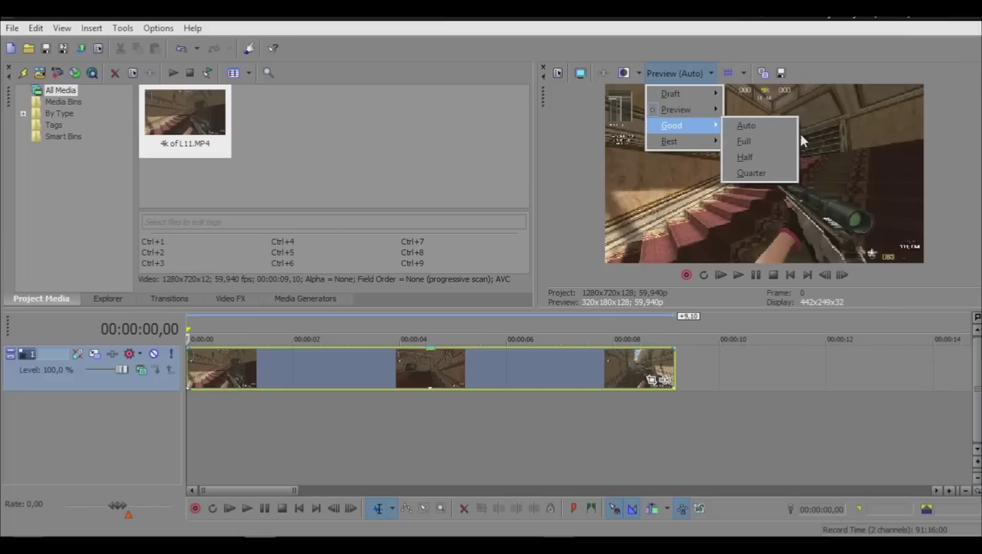
{"action": "left_click", "coordinate": [745, 110]}
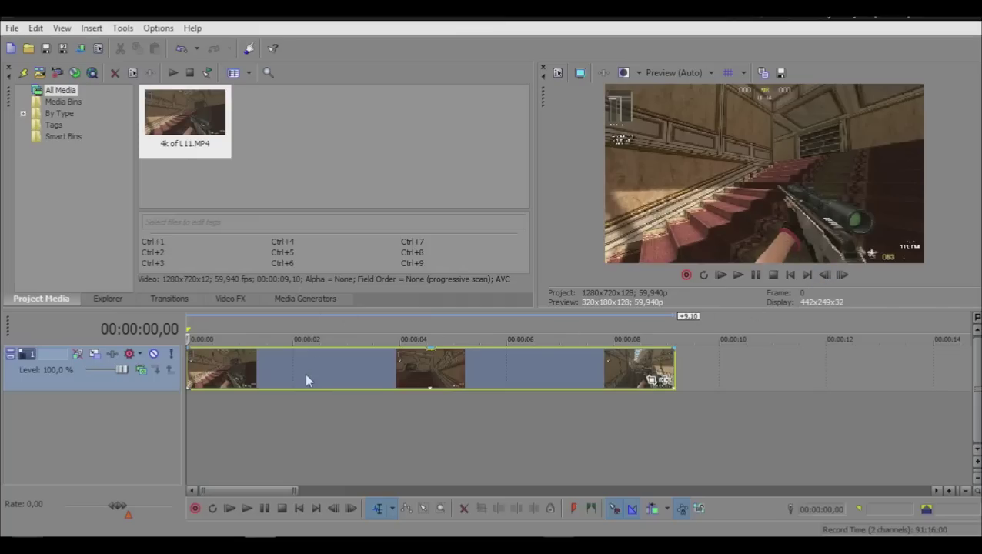
Step: Show the transitions, split the clip at 00:00:01,23 and move the second part later to leave a gap
{"action": "left_click", "coordinate": [163, 302]}
{"action": "left_click", "coordinate": [260, 368]}
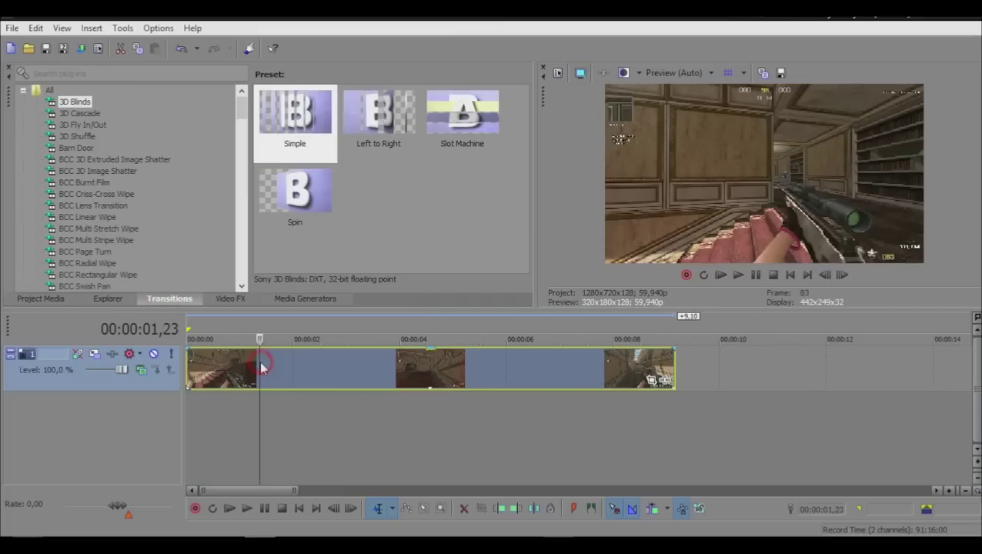
{"action": "key", "text": "s"}
{"action": "left_click_drag", "start_coordinate": [273, 363], "coordinate": [319, 365]}
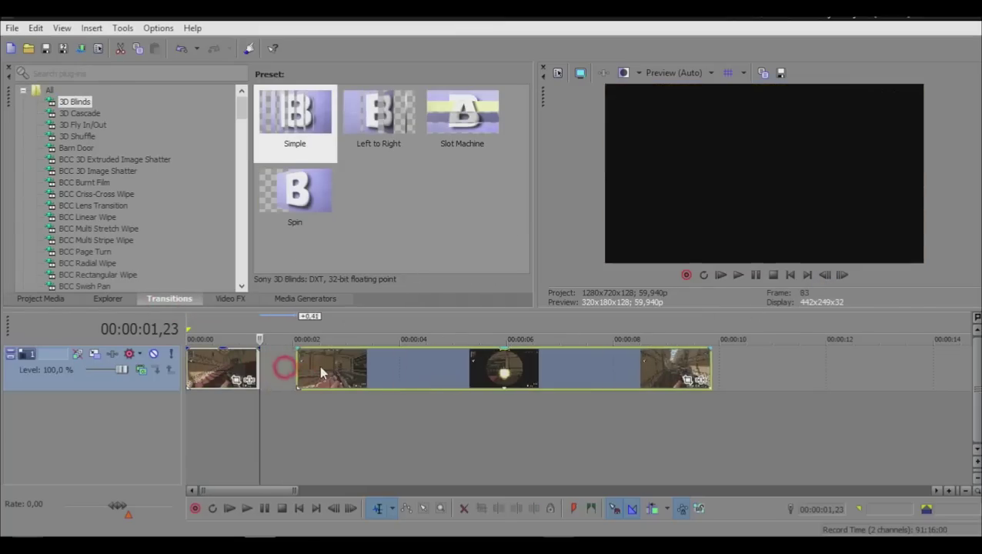
Step: Overlap the second clip with the end of the first by 0,04 and play the crossfade from 00:00:01,16
{"action": "scroll", "coordinate": [302, 386], "scroll_direction": "up", "scroll_amount": 5}
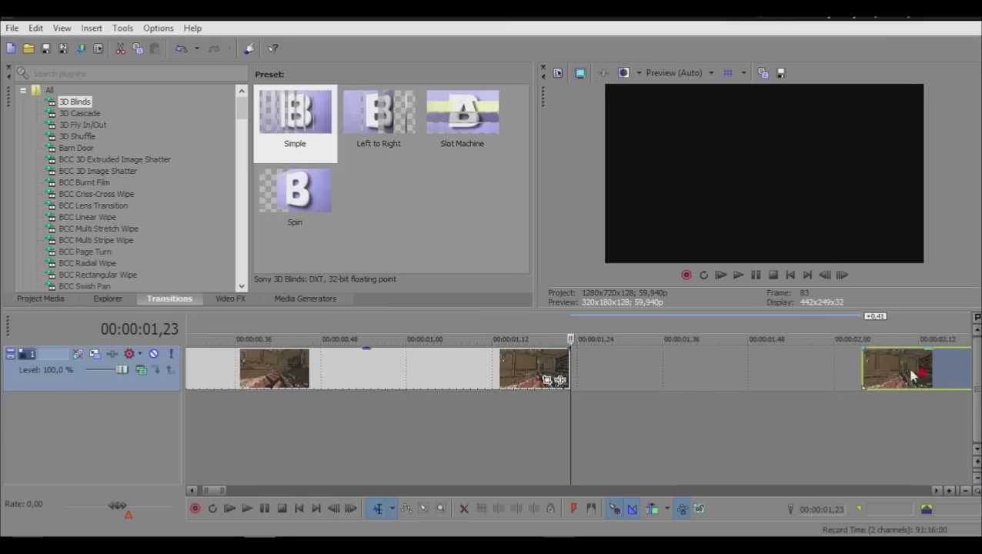
{"action": "left_click_drag", "start_coordinate": [912, 374], "coordinate": [602, 378]}
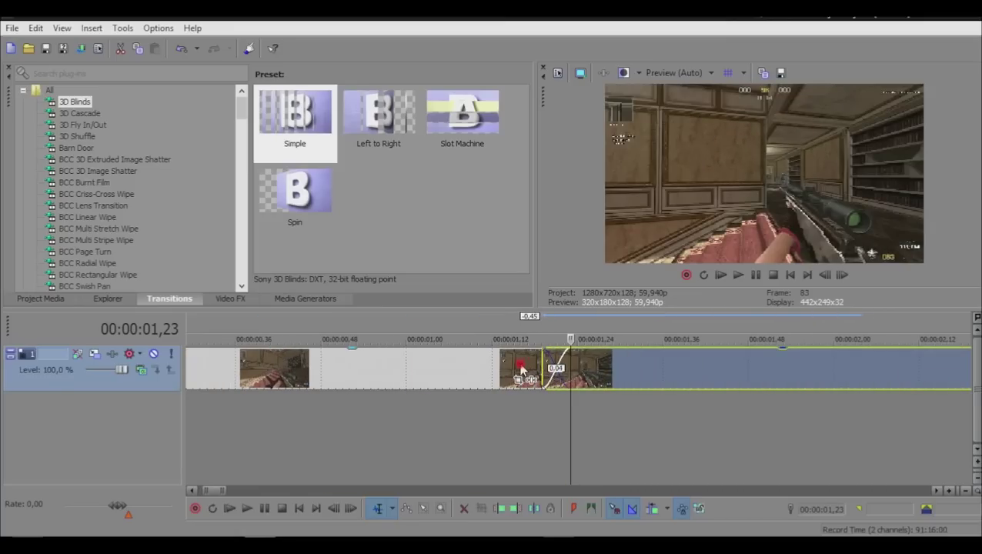
{"action": "left_click", "coordinate": [521, 370]}
{"action": "left_click", "coordinate": [739, 275]}
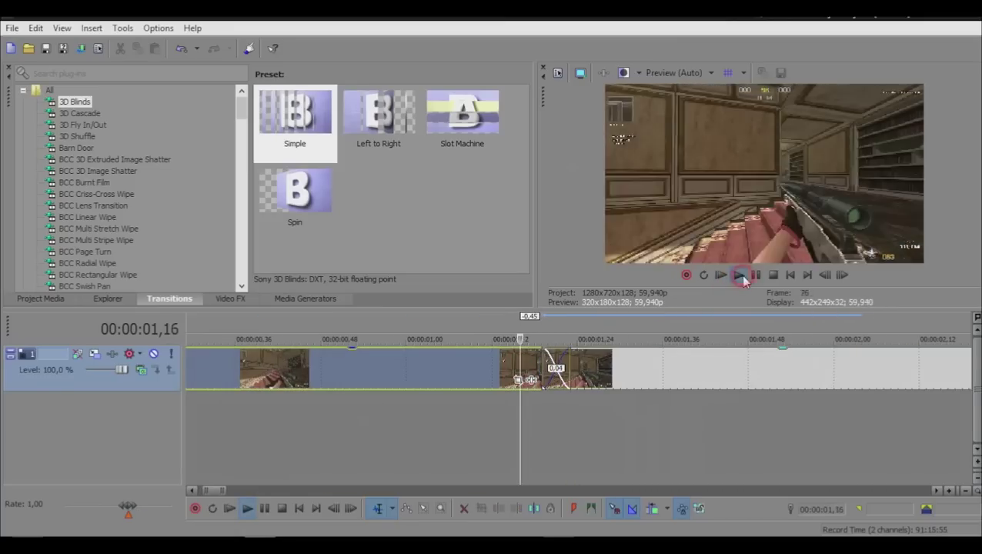
{"action": "left_click", "coordinate": [773, 275]}
Step: Extend the crossfade between the two clips to about 0,42 and play from 00:00:01,10
{"action": "left_click", "coordinate": [650, 377]}
{"action": "scroll", "coordinate": [650, 377], "scroll_direction": "down", "scroll_amount": 6}
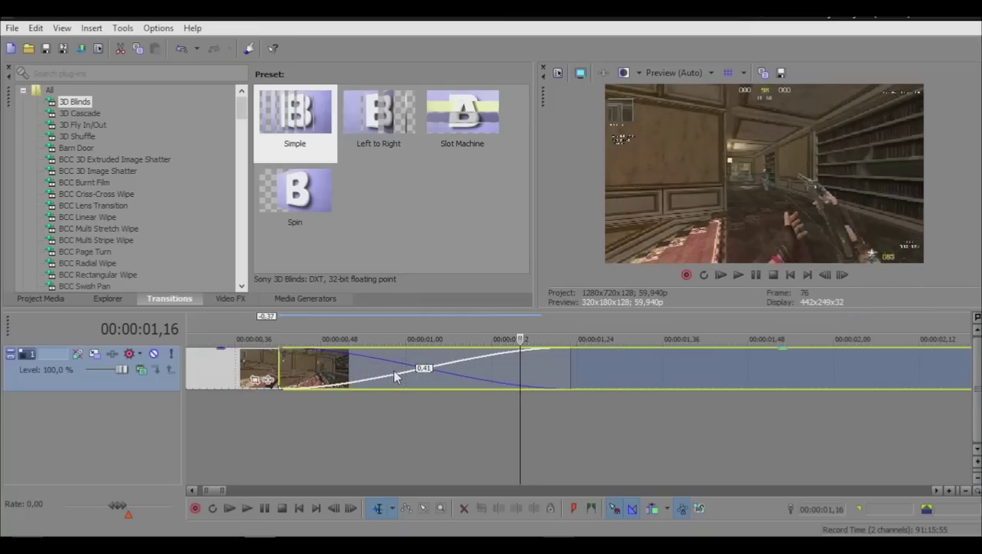
{"action": "left_click_drag", "start_coordinate": [219, 422], "coordinate": [248, 425]}
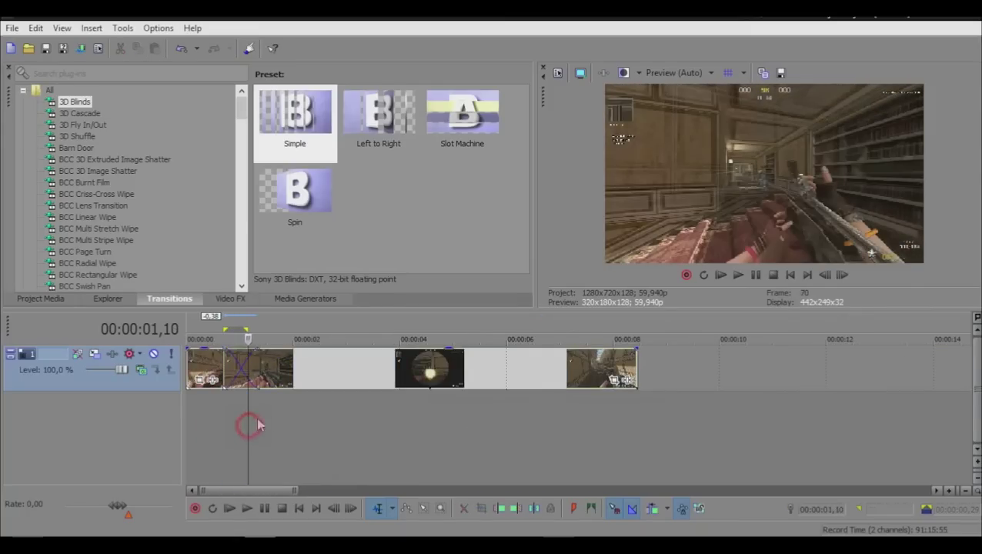
{"action": "left_click", "coordinate": [744, 275]}
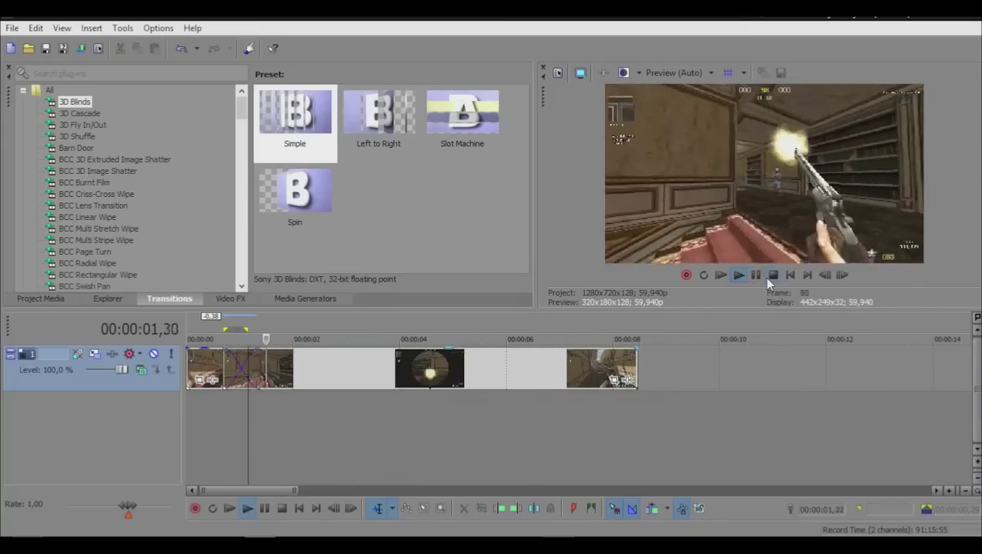
{"action": "left_click", "coordinate": [769, 278]}
Step: Apply the 3D Blinds transition with the Simple preset to the crossfade and close its settings
{"action": "scroll", "coordinate": [290, 480], "scroll_direction": "up", "scroll_amount": 5}
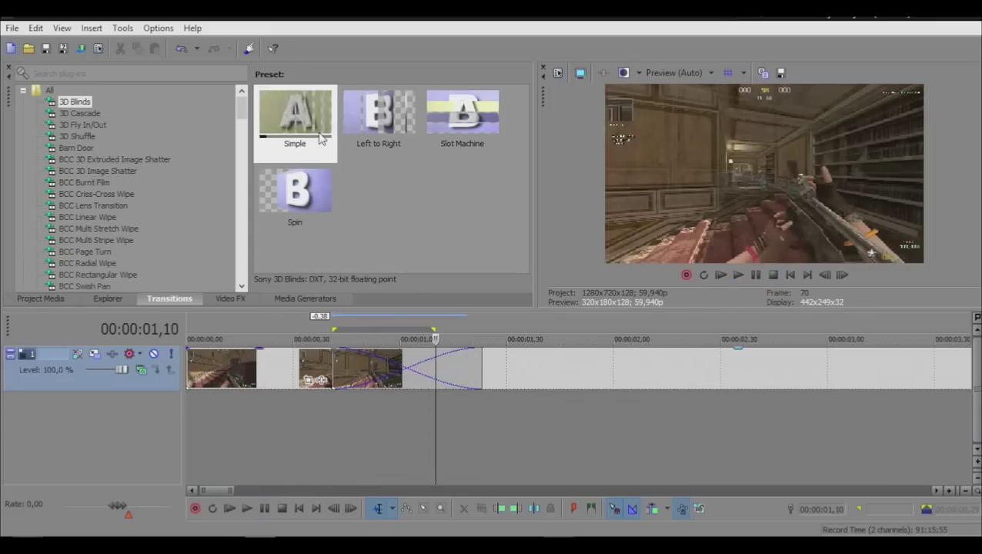
{"action": "left_click_drag", "start_coordinate": [311, 123], "coordinate": [384, 372]}
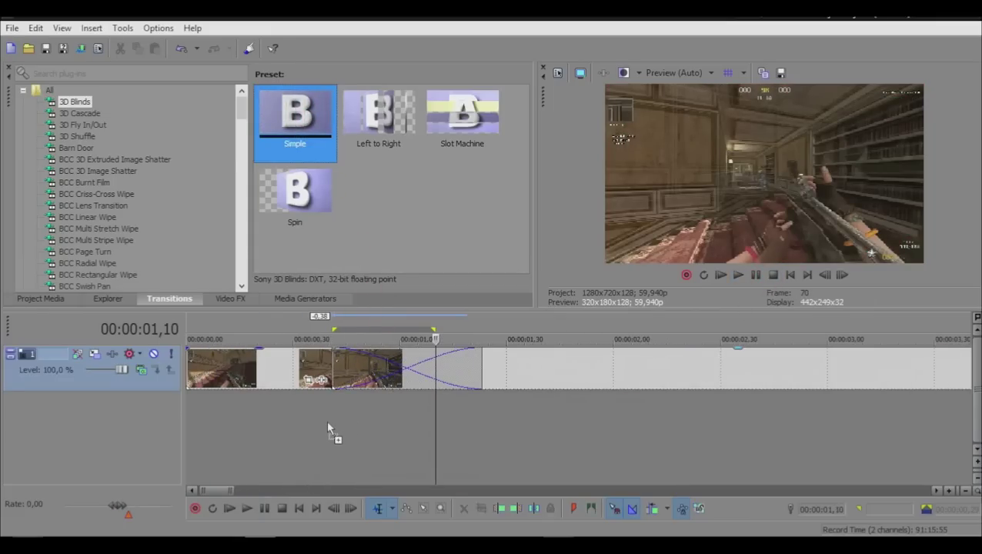
{"action": "left_click_drag", "start_coordinate": [328, 428], "coordinate": [362, 371]}
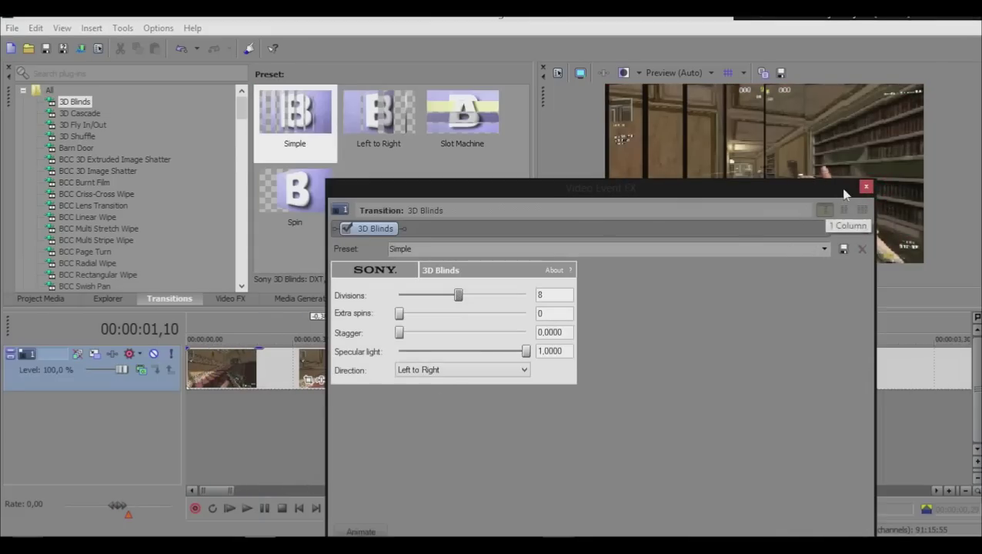
{"action": "left_click", "coordinate": [865, 187]}
Step: Play the 3D Blinds transition from 00:00:00,15 and stop playback
{"action": "left_click", "coordinate": [241, 429]}
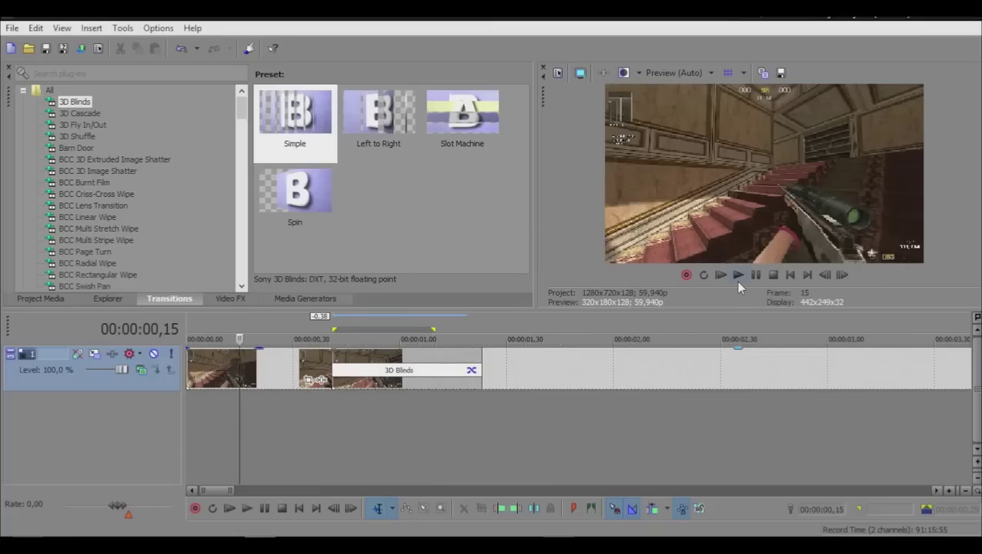
{"action": "left_click", "coordinate": [737, 275]}
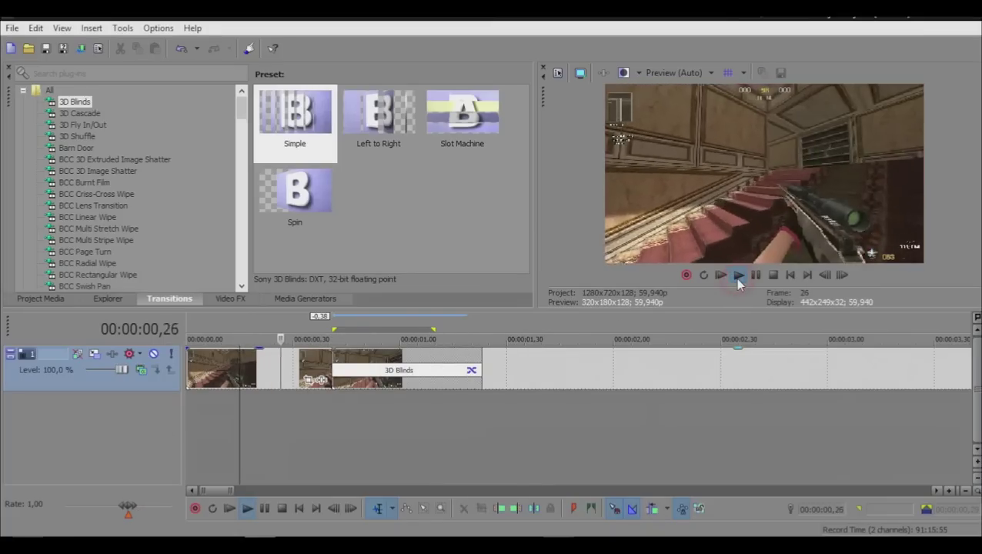
{"action": "left_click", "coordinate": [737, 277]}
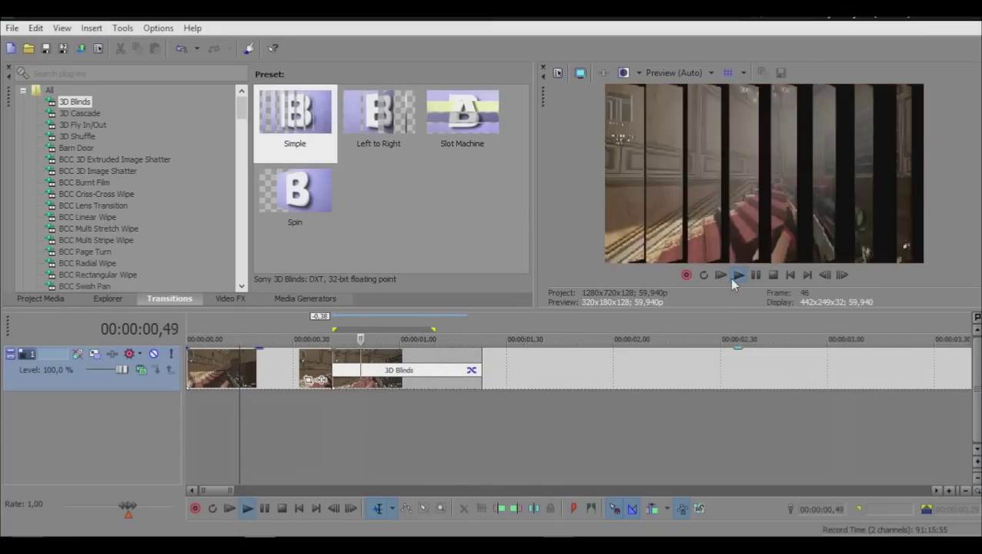
{"action": "left_click", "coordinate": [773, 274]}
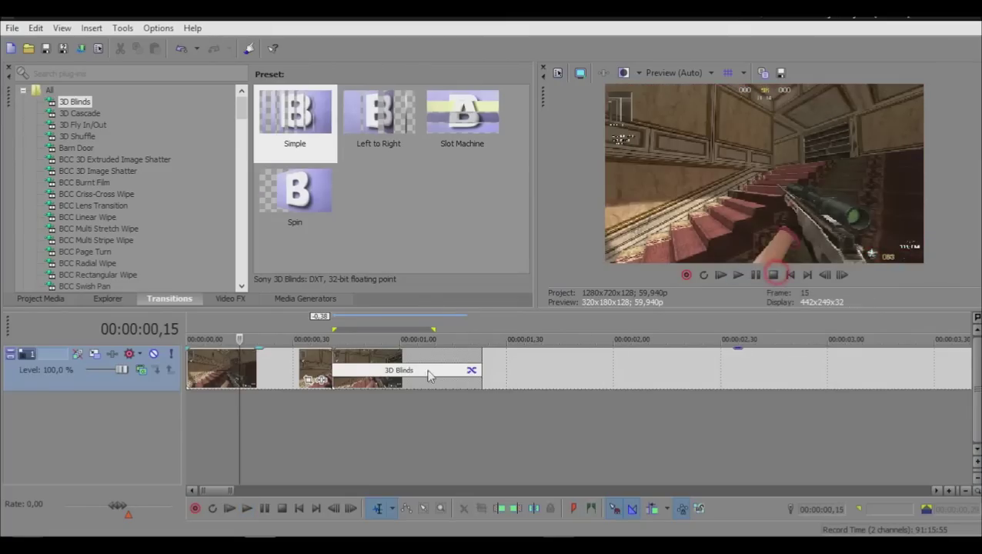
Step: Remove the 3D Blinds transition from the crossfade and apply the (Default) Clock Wipe in its place
{"action": "left_click", "coordinate": [472, 370]}
{"action": "left_click", "coordinate": [865, 186]}
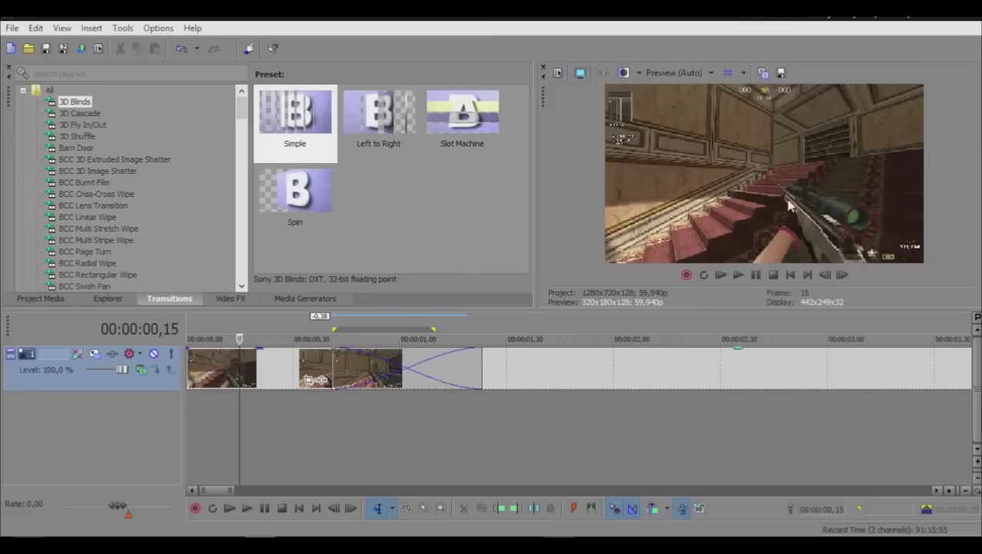
{"action": "mouse_move", "coordinate": [245, 113]}
{"action": "left_mouse_down"}
{"action": "mouse_move", "coordinate": [253, 186]}
{"action": "mouse_move", "coordinate": [242, 117]}
{"action": "left_mouse_up"}
{"action": "left_click", "coordinate": [68, 263]}
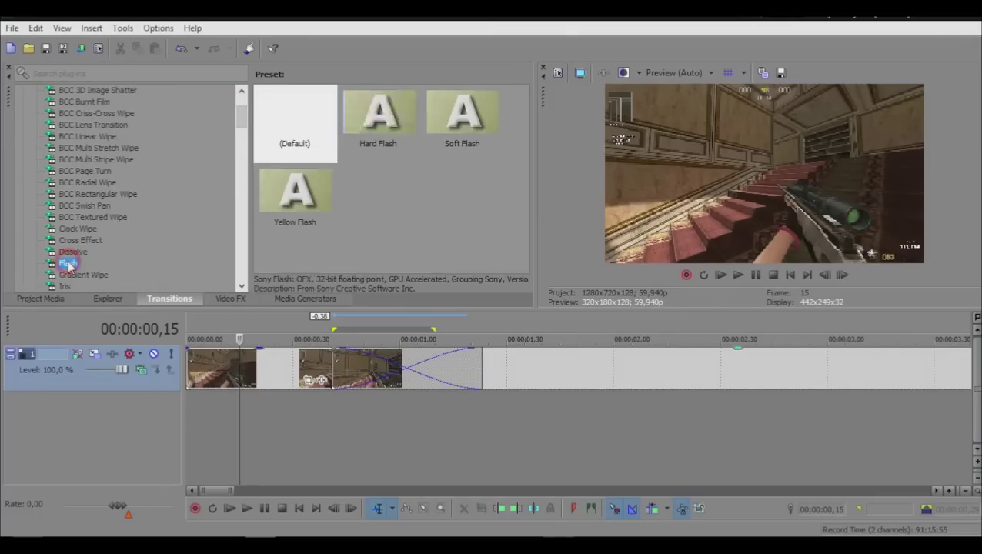
{"action": "left_click", "coordinate": [82, 229]}
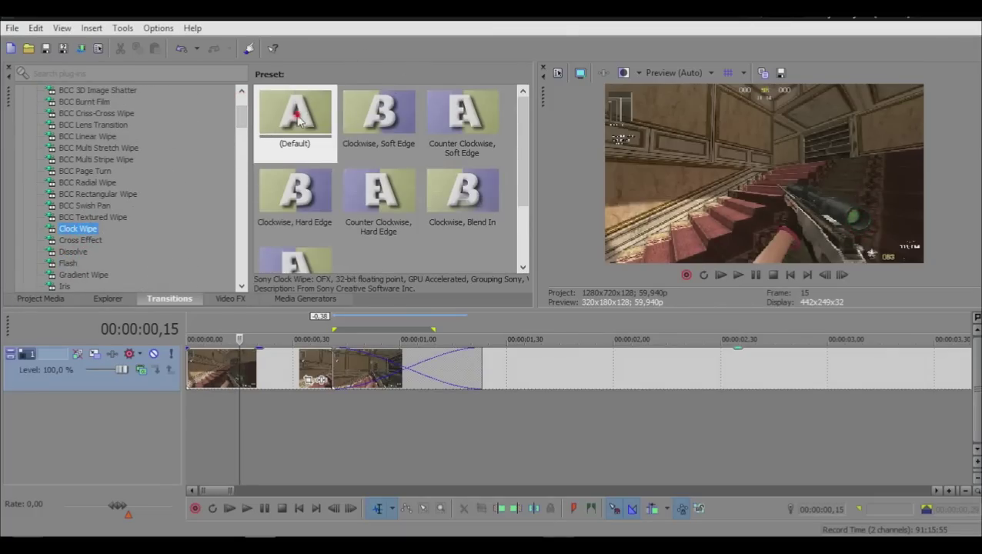
{"action": "left_click_drag", "start_coordinate": [298, 115], "coordinate": [405, 388]}
{"action": "left_click", "coordinate": [865, 186]}
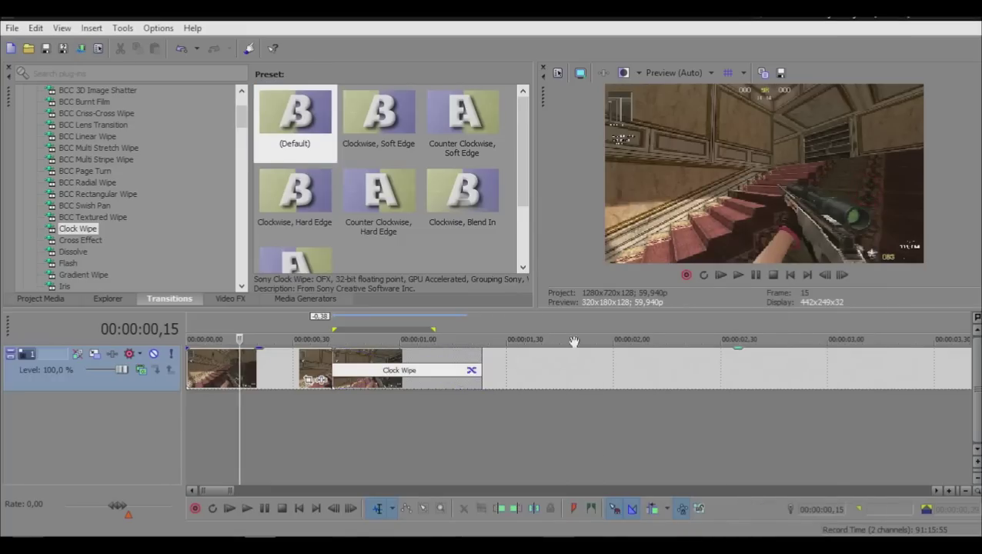
Step: Play the Clock Wipe crossfade from 00:00:00,15 and inspect its frame at 00:00:01,00
{"action": "left_click", "coordinate": [737, 274]}
{"action": "left_click", "coordinate": [738, 276]}
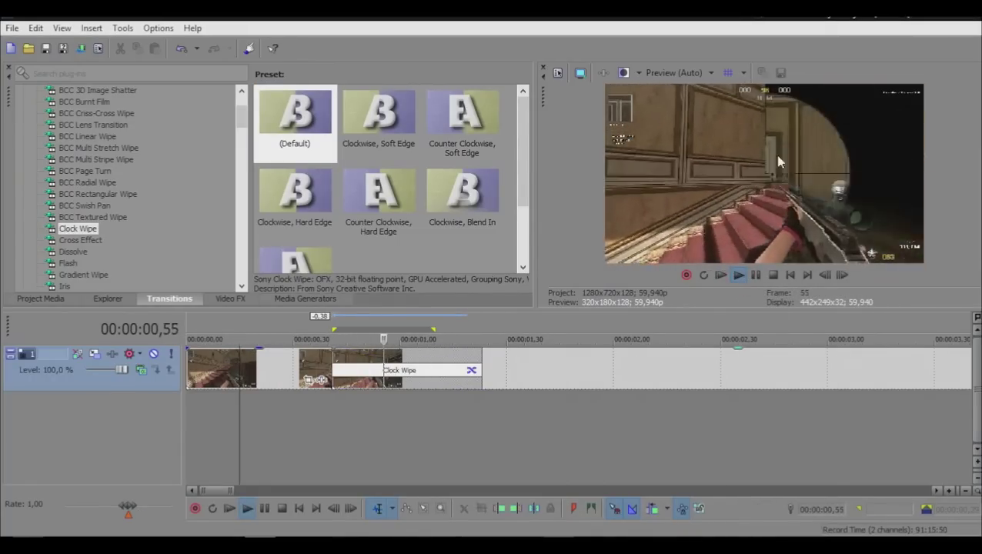
{"action": "left_click", "coordinate": [774, 274]}
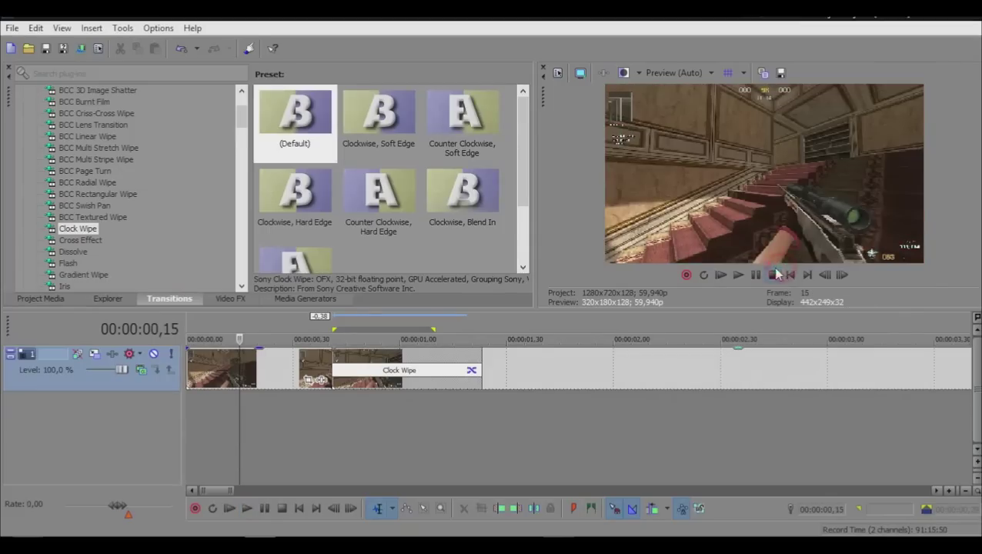
{"action": "left_click", "coordinate": [406, 373]}
{"action": "key", "text": "space"}
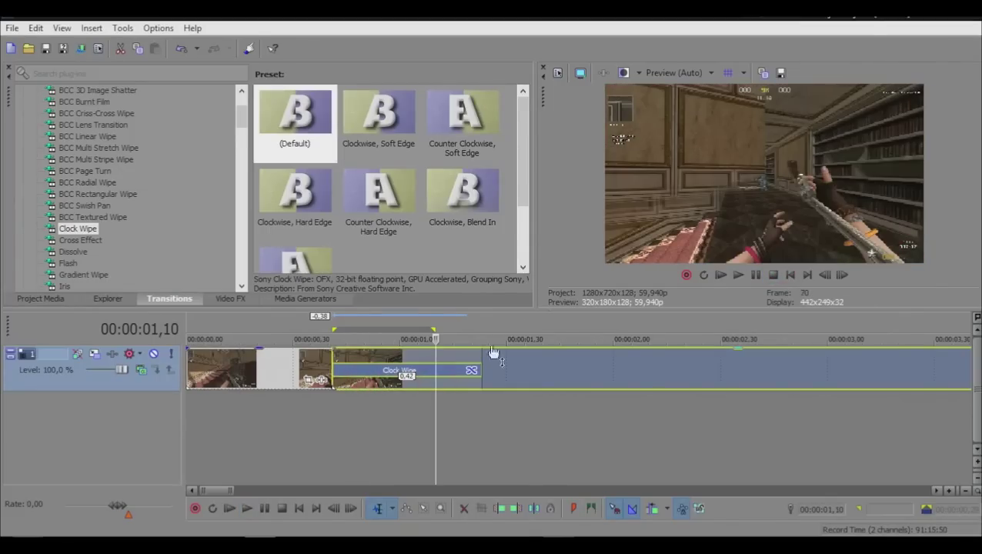
{"action": "left_click", "coordinate": [400, 367]}
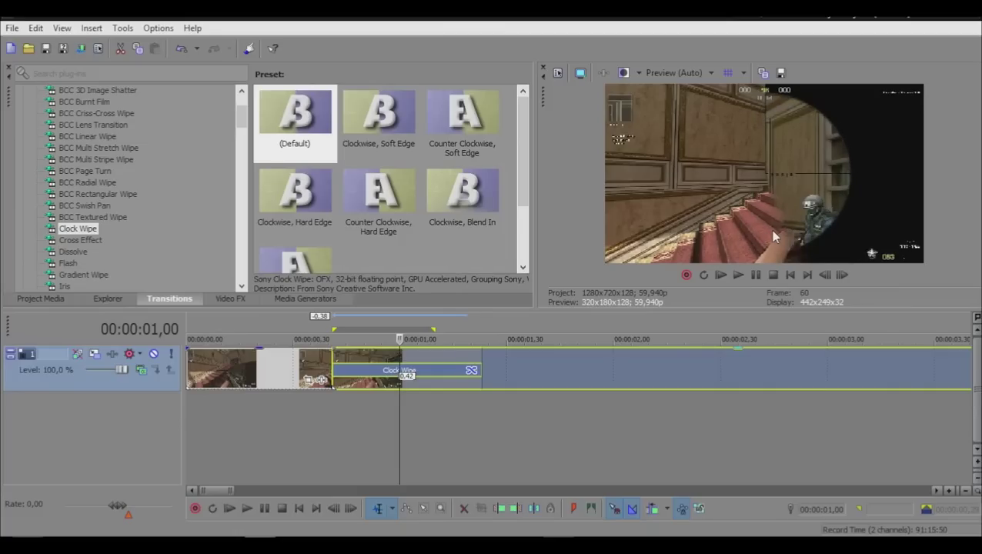
Step: Remove the Clock Wipe from the crossfade and move the second clip to start at about 00:00:01,33, leaving a gap
{"action": "left_click", "coordinate": [471, 373]}
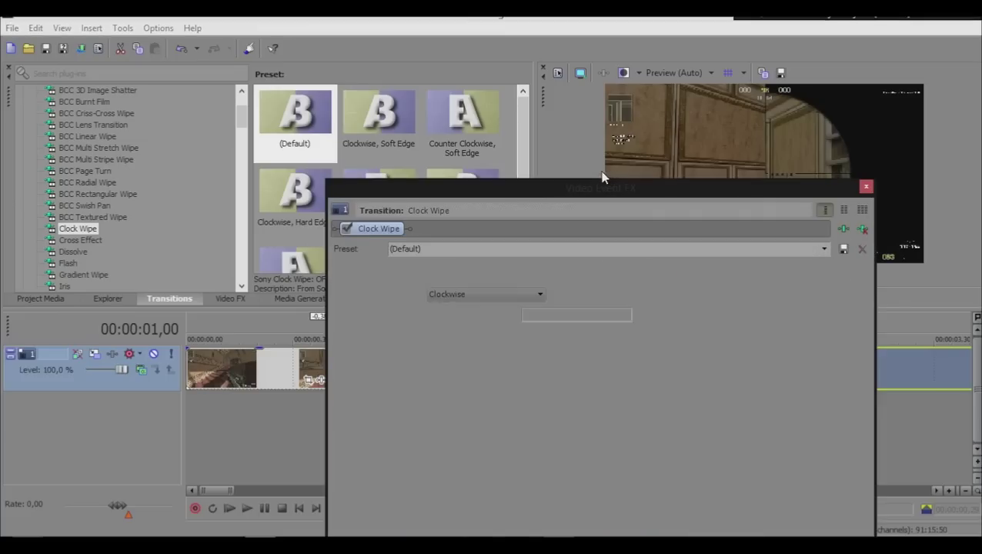
{"action": "left_click", "coordinate": [865, 186]}
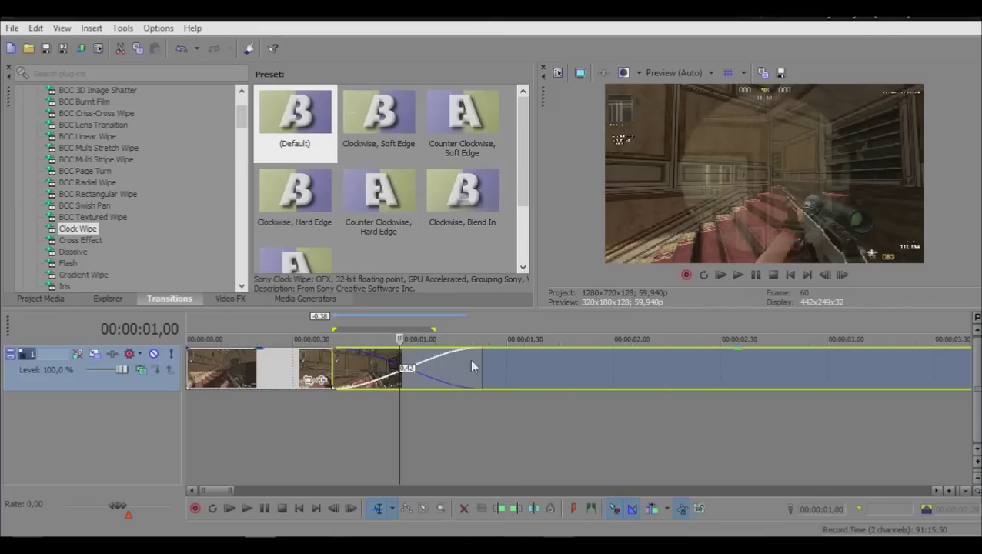
{"action": "left_click_drag", "start_coordinate": [553, 369], "coordinate": [737, 362]}
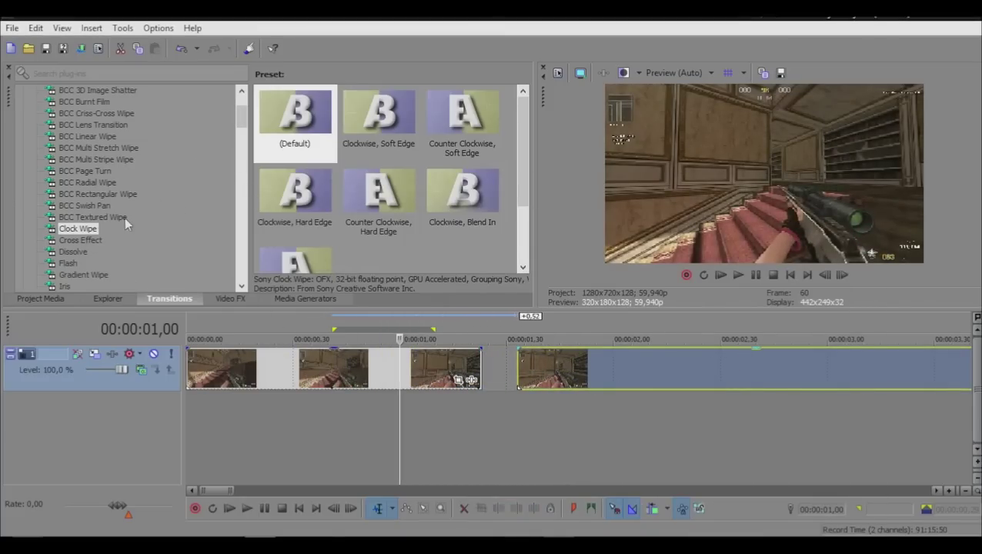
Step: Apply the (Default) Clock Wipe to the start of the second clip and play it from 00:00:01,33
{"action": "left_click", "coordinate": [308, 154]}
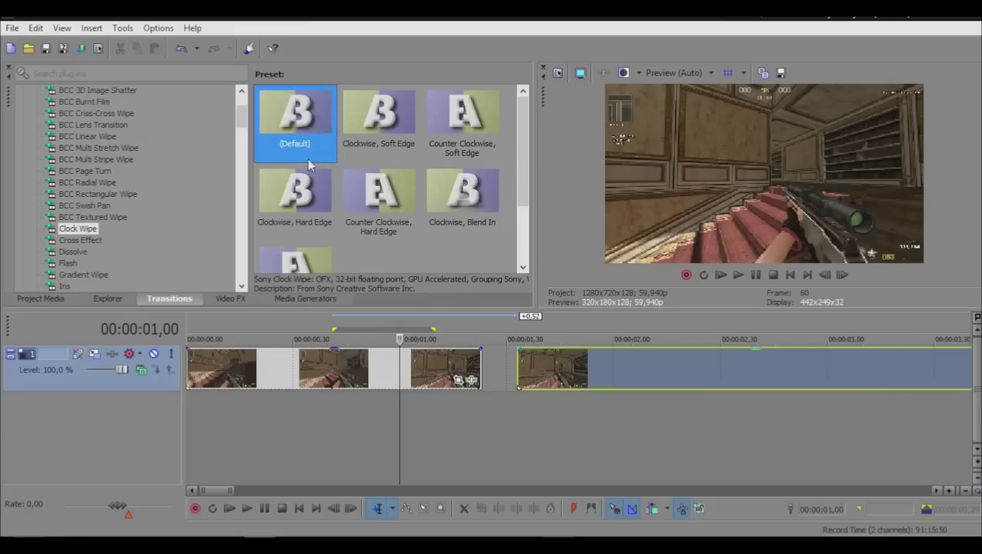
{"action": "left_click_drag", "start_coordinate": [309, 163], "coordinate": [528, 372]}
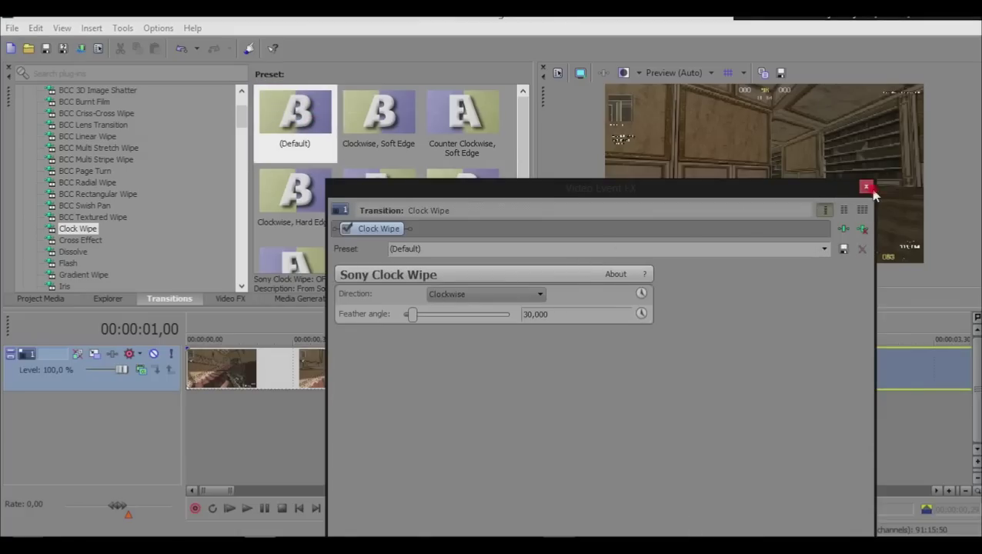
{"action": "left_click", "coordinate": [866, 186]}
{"action": "left_click", "coordinate": [739, 275]}
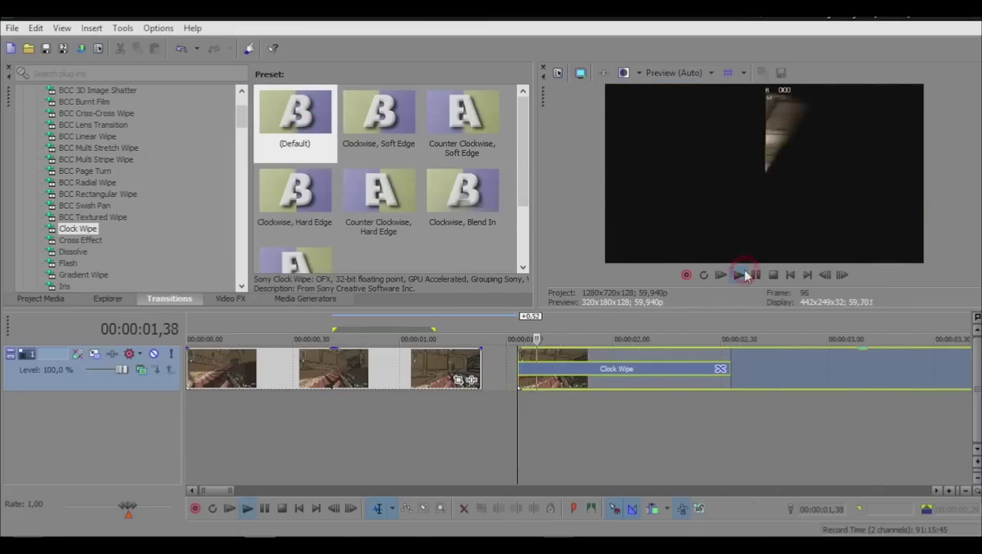
{"action": "left_click", "coordinate": [774, 275]}
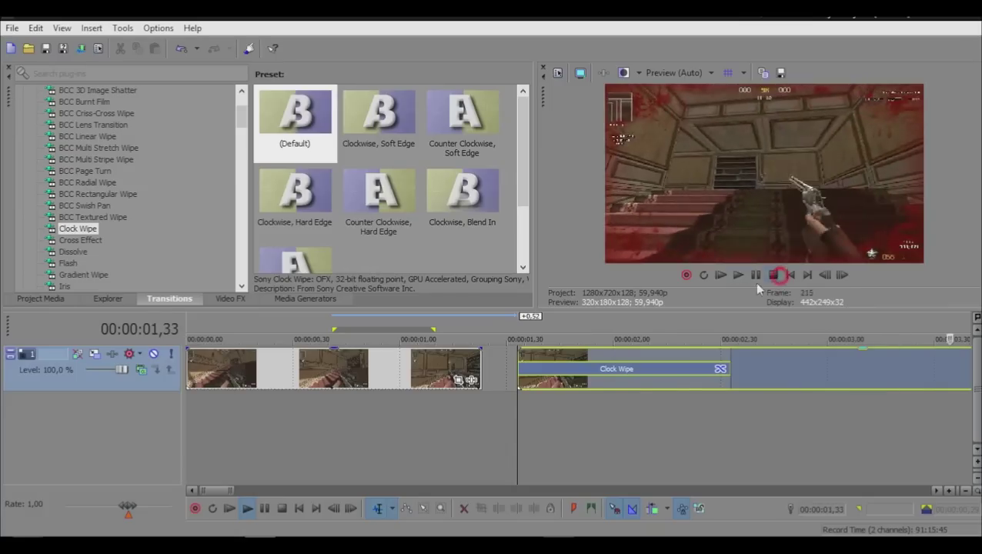
Step: Remove the Clock Wipe from the start of the second clip and place the clip directly after the first at 00:00:01,23
{"action": "left_click", "coordinate": [721, 369]}
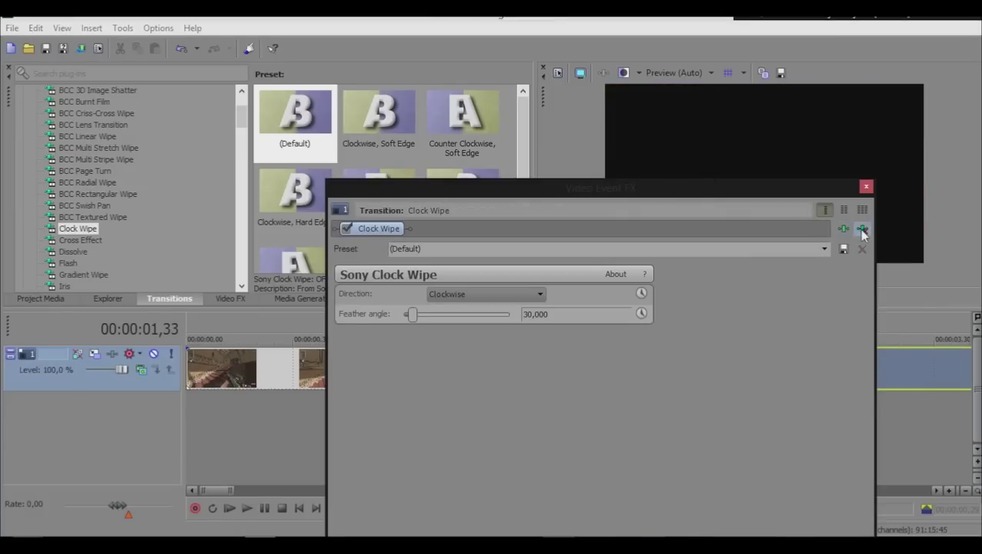
{"action": "left_click", "coordinate": [865, 186]}
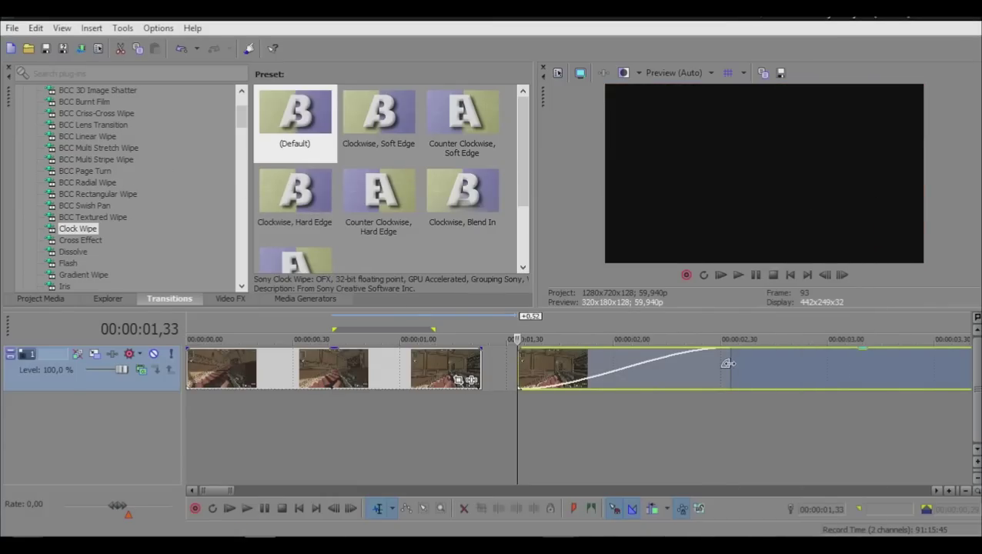
{"action": "left_click_drag", "start_coordinate": [726, 363], "coordinate": [562, 372]}
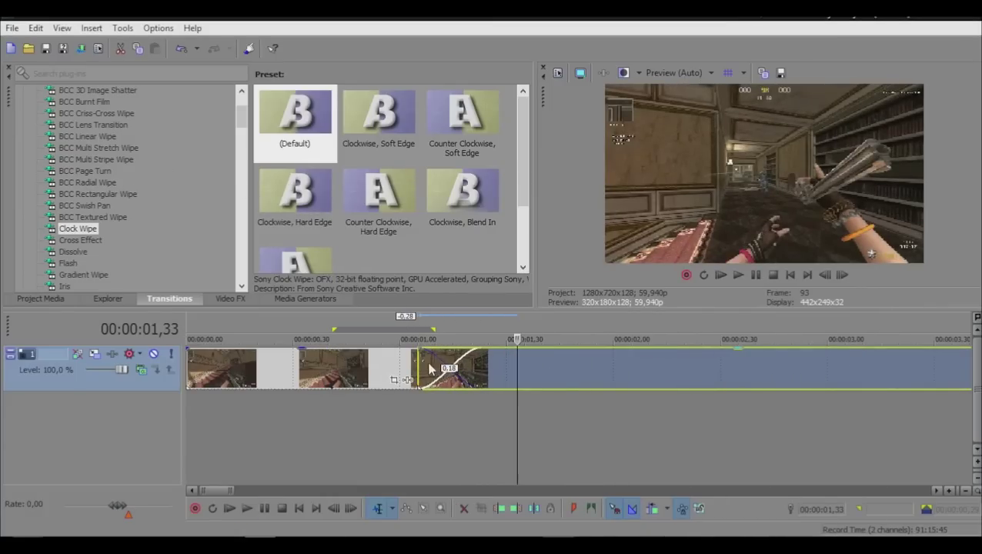
{"action": "left_click", "coordinate": [481, 340]}
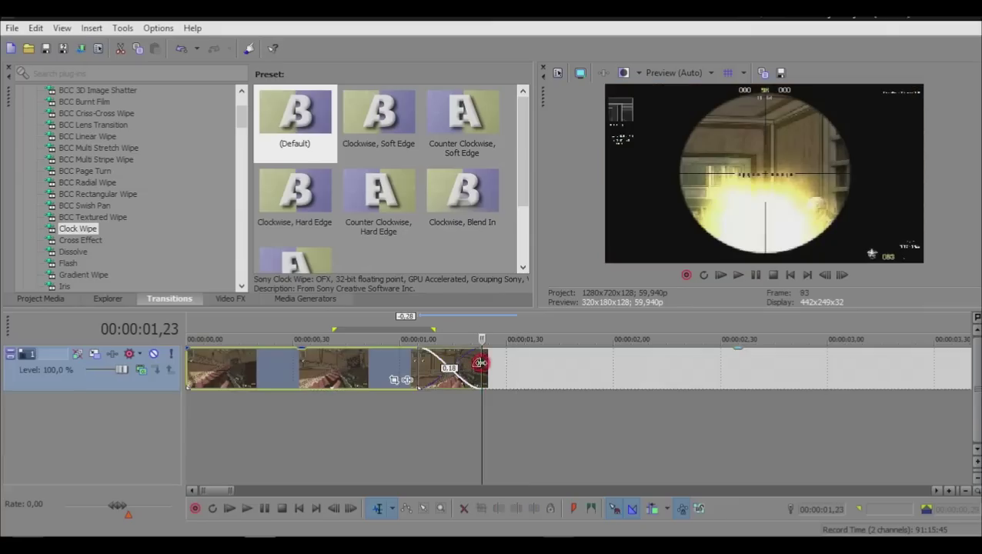
{"action": "left_click_drag", "start_coordinate": [416, 368], "coordinate": [562, 376]}
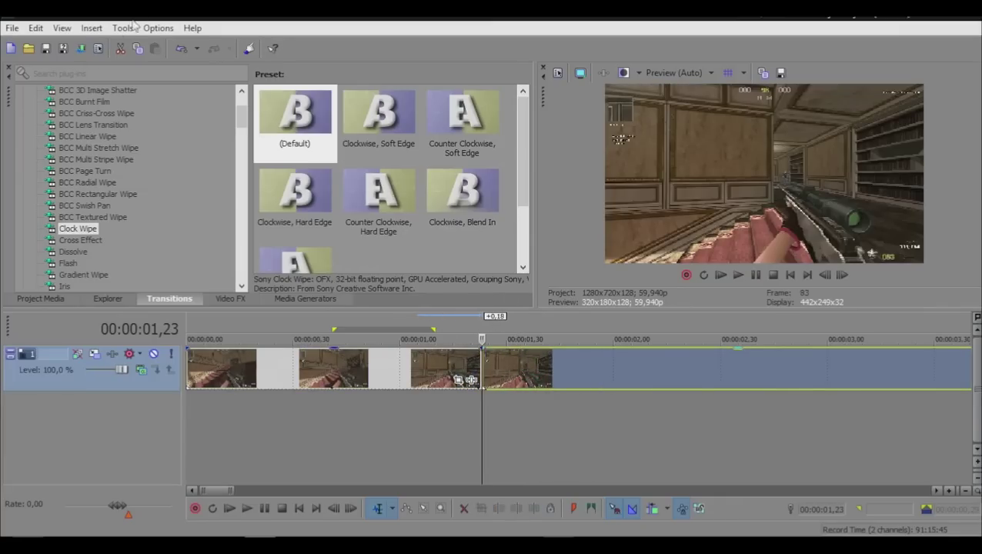
Step: Undo the whole edit history and redo only enough to restore the unsplit clip and the 1280x720, 59,940p project settings
{"action": "left_click", "coordinate": [185, 54]}
{"action": "left_click", "coordinate": [196, 49]}
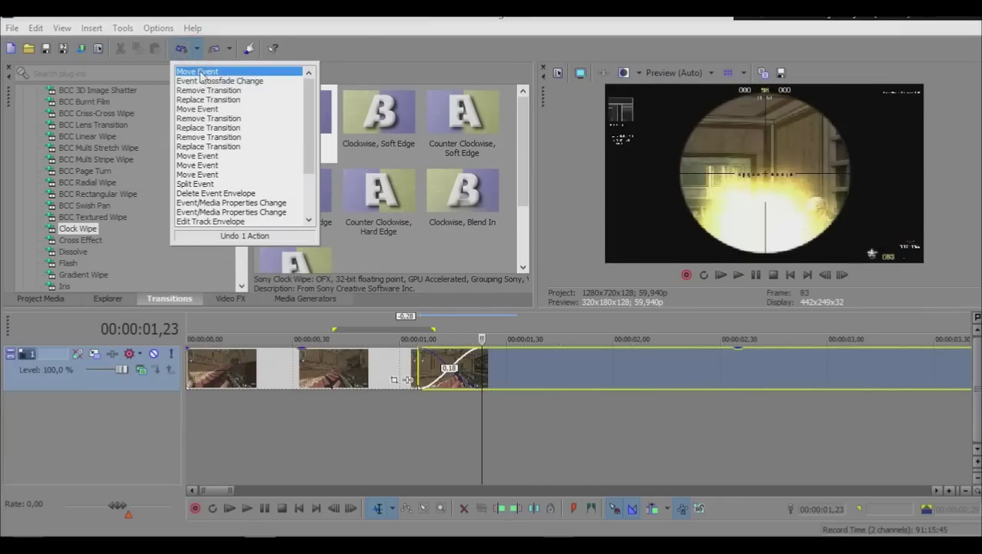
{"action": "left_click_drag", "start_coordinate": [307, 123], "coordinate": [308, 192]}
{"action": "left_click", "coordinate": [238, 219]}
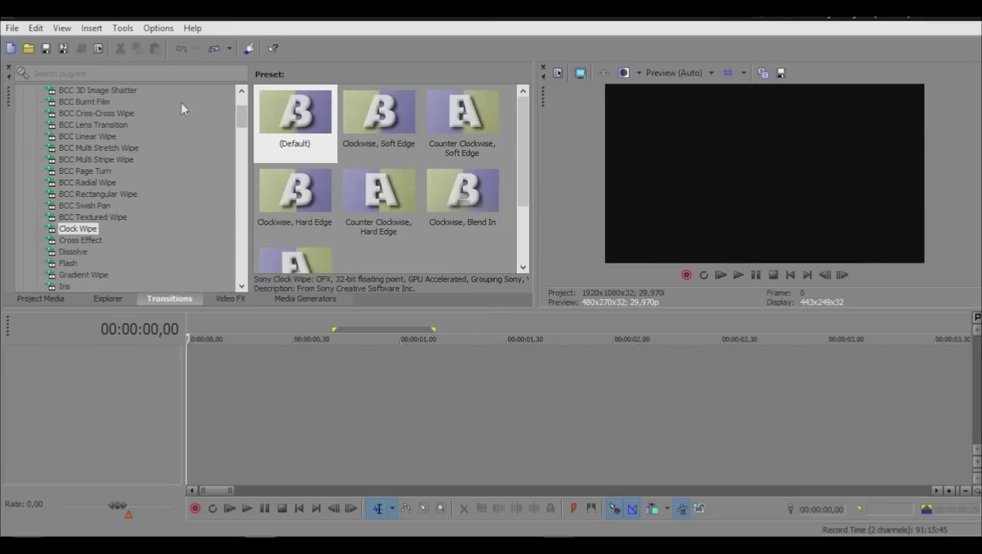
{"action": "left_click", "coordinate": [227, 49]}
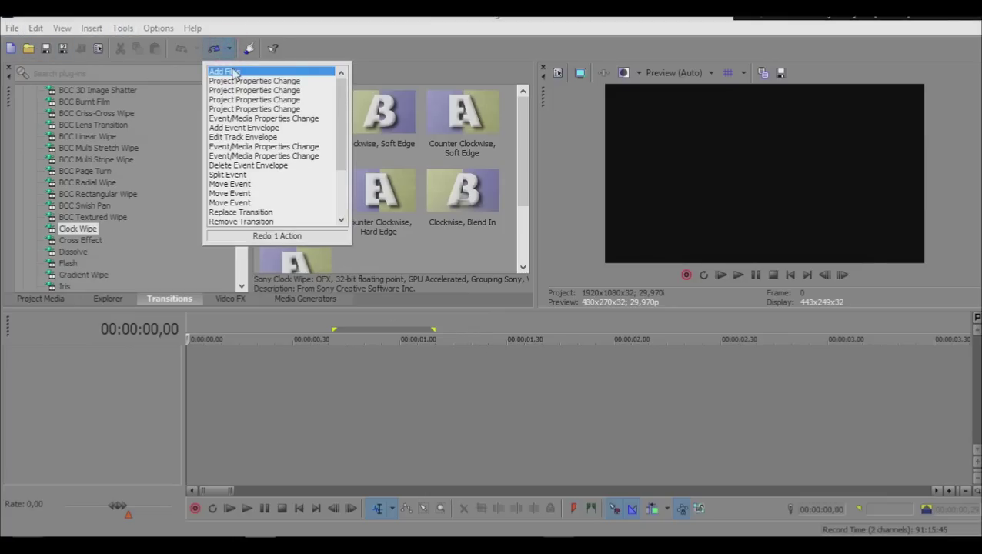
{"action": "left_click", "coordinate": [233, 72]}
Step: Disable resample and turn off Maintain aspect ratio in the clip's properties
{"action": "right_click", "coordinate": [303, 367]}
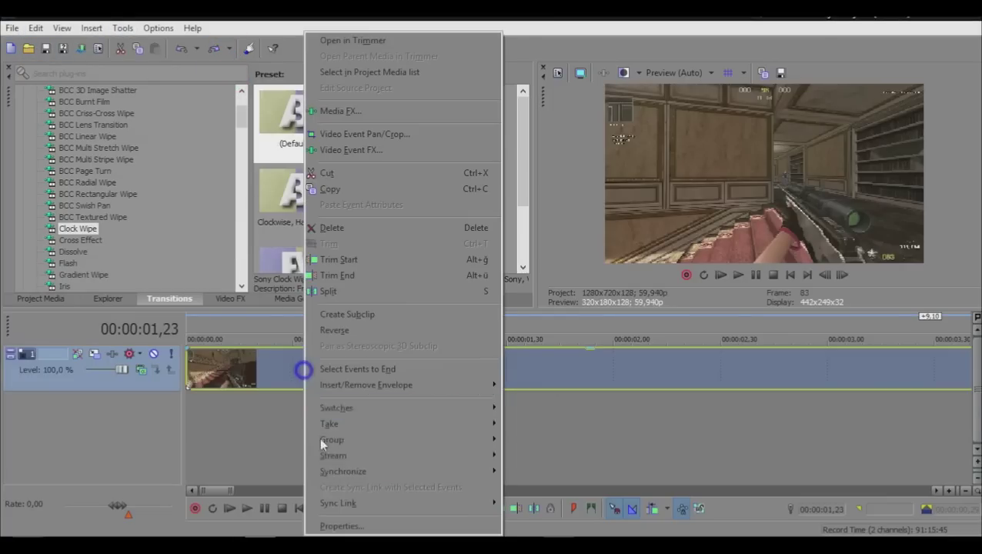
{"action": "left_click", "coordinate": [335, 525]}
{"action": "left_click", "coordinate": [383, 229]}
{"action": "left_click", "coordinate": [383, 165]}
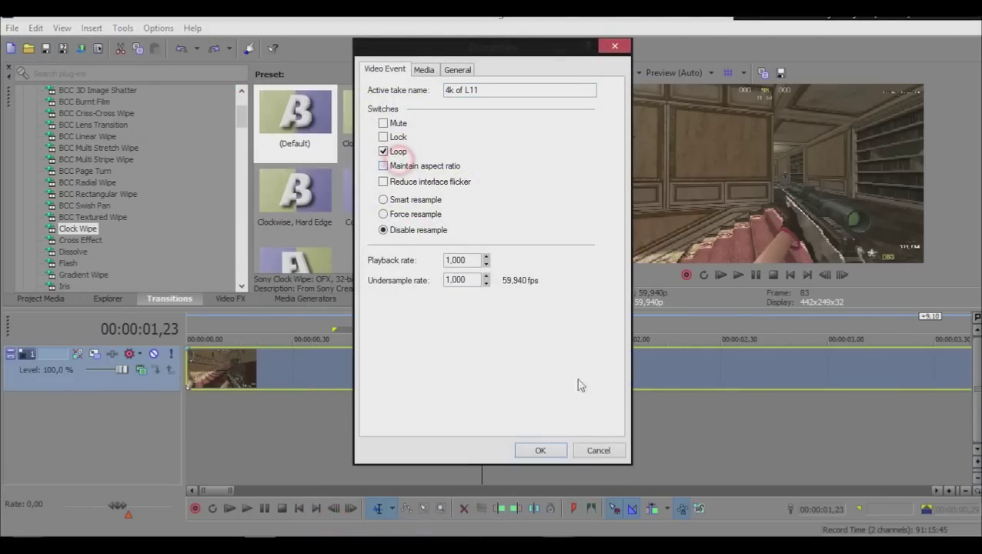
{"action": "left_click", "coordinate": [540, 450]}
{"action": "scroll", "coordinate": [504, 384], "scroll_direction": "down", "scroll_amount": 5}
{"action": "left_click", "coordinate": [332, 381]}
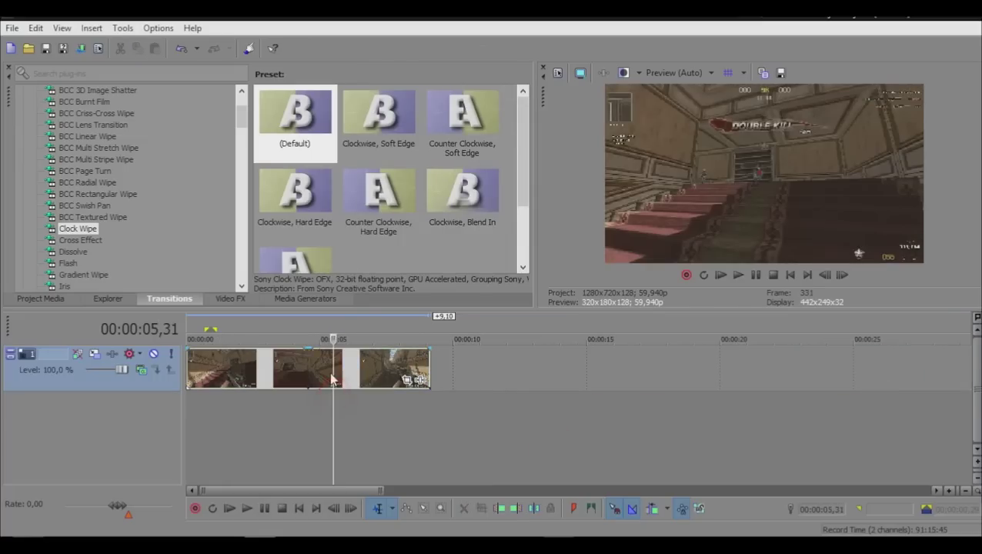
{"action": "left_click", "coordinate": [177, 377]}
{"action": "left_click", "coordinate": [555, 73]}
{"action": "left_click", "coordinate": [619, 311]}
{"action": "left_click", "coordinate": [486, 354]}
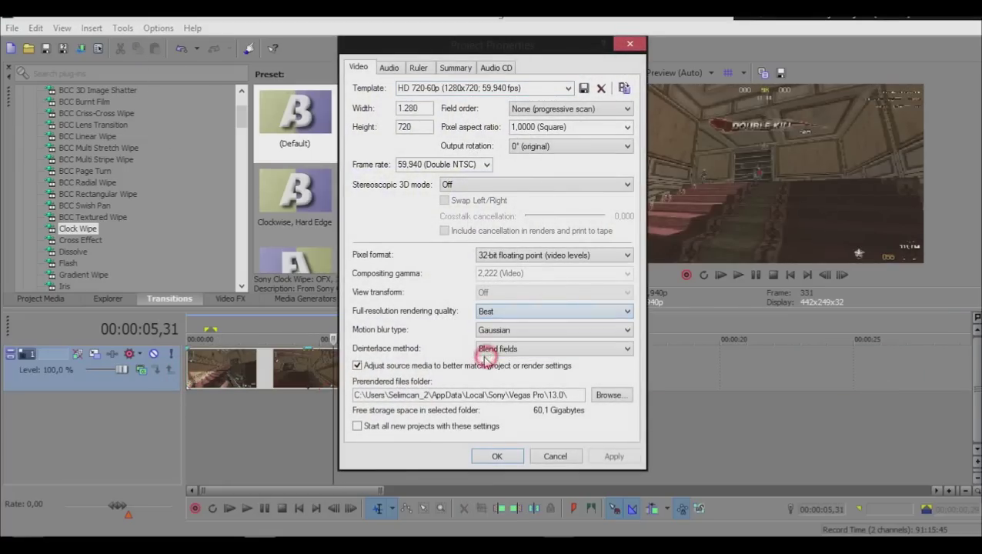
{"action": "left_click", "coordinate": [543, 454]}
Step: Undo the clip's last property change
{"action": "left_click", "coordinate": [181, 49]}
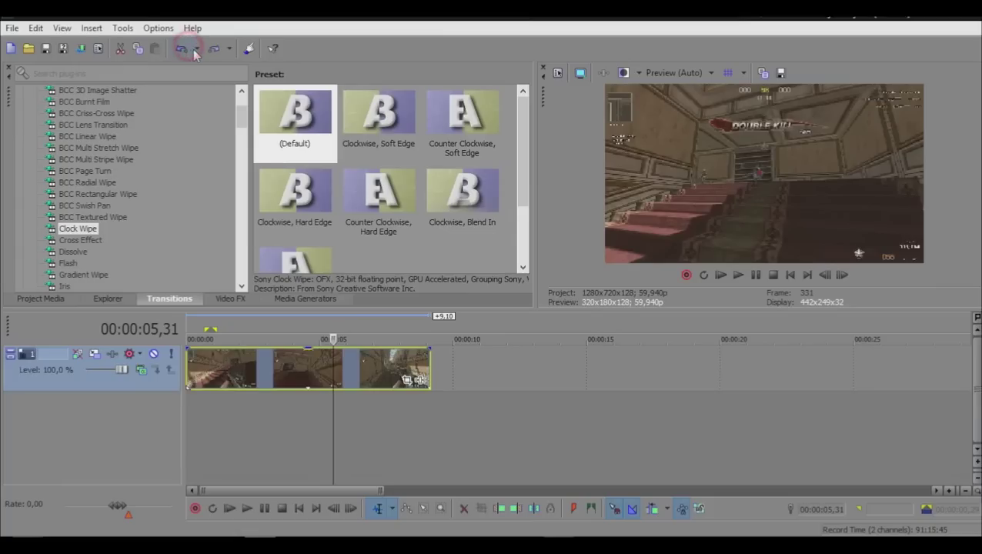
{"action": "left_click", "coordinate": [227, 48]}
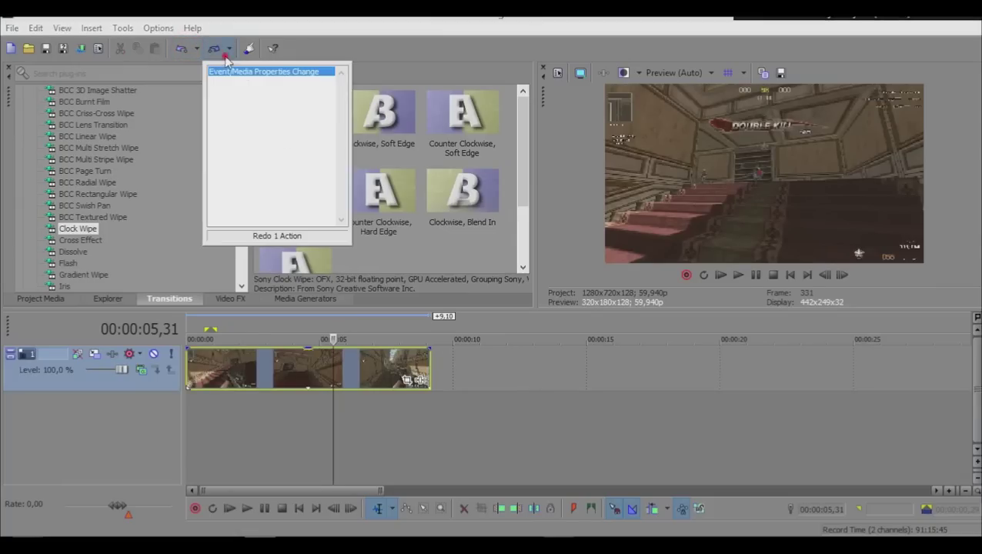
Step: Set the clip "4k of L11" to Disable resample and turn off its Maintain aspect ratio switch
{"action": "right_click", "coordinate": [390, 392]}
{"action": "left_click", "coordinate": [431, 526]}
{"action": "left_click", "coordinate": [383, 229]}
{"action": "left_click", "coordinate": [383, 166]}
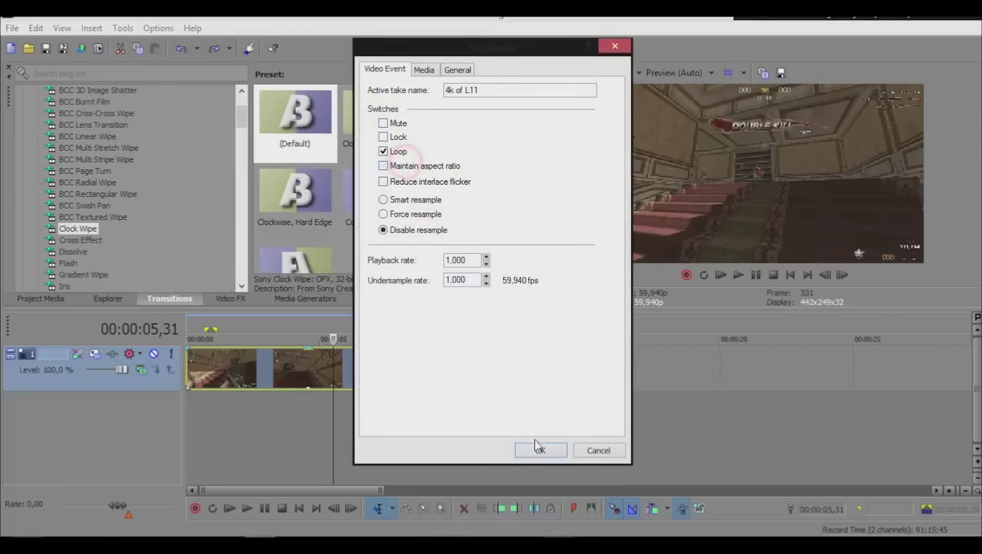
{"action": "left_click", "coordinate": [539, 449]}
Step: Set the project's full-resolution rendering quality to Best
{"action": "left_click", "coordinate": [554, 70]}
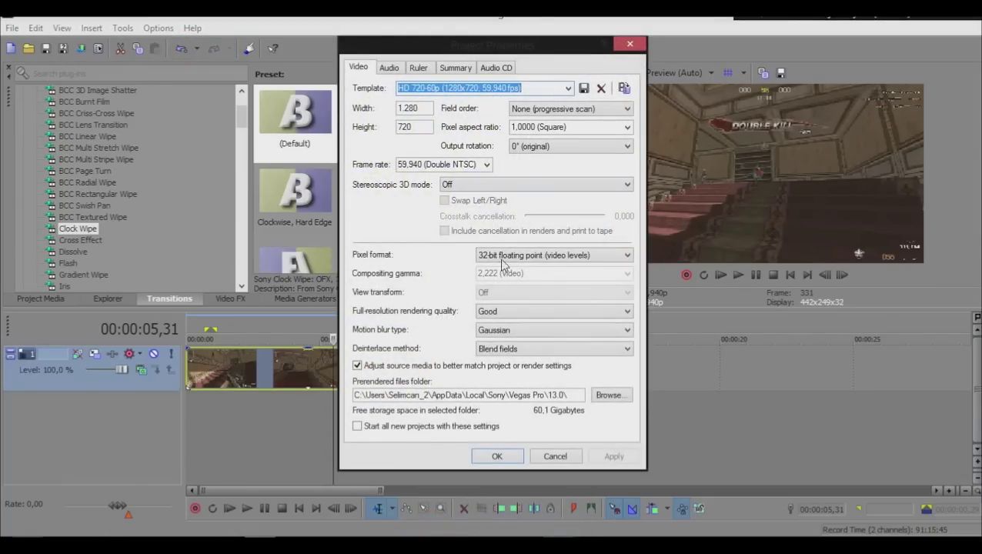
{"action": "left_click", "coordinate": [502, 257]}
{"action": "left_click", "coordinate": [462, 271]}
{"action": "left_click", "coordinate": [516, 318]}
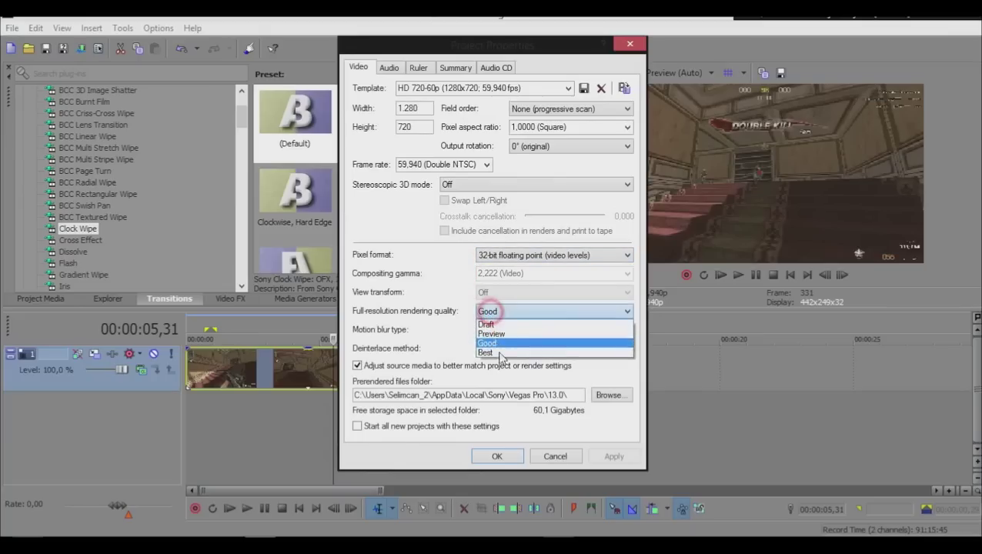
{"action": "left_click", "coordinate": [486, 350]}
Step: Set the project's audio resample and stretch quality to Best and apply the project properties
{"action": "left_click", "coordinate": [388, 68]}
{"action": "left_click", "coordinate": [623, 168]}
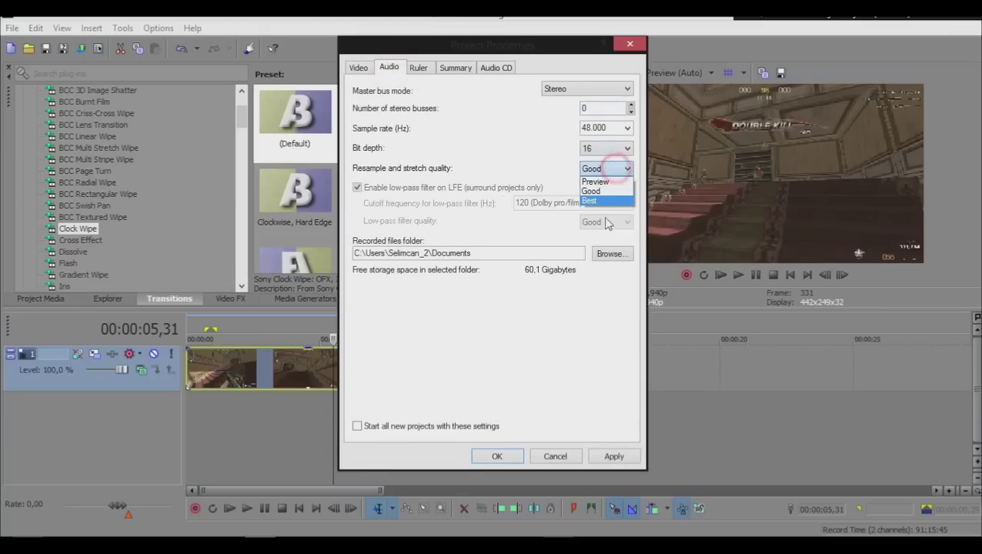
{"action": "left_click", "coordinate": [591, 197]}
{"action": "left_click", "coordinate": [358, 67]}
{"action": "left_click", "coordinate": [530, 184]}
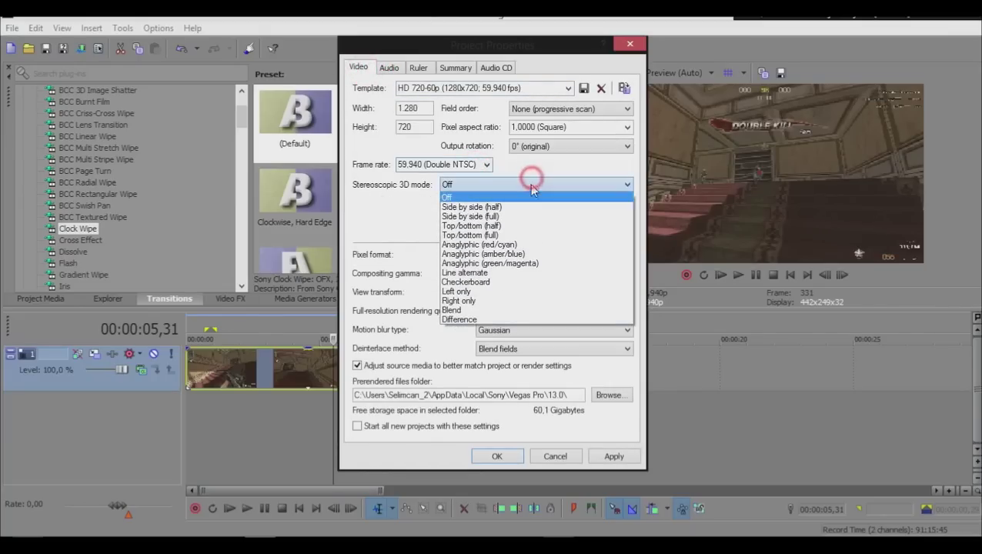
{"action": "left_click", "coordinate": [343, 290]}
{"action": "left_click", "coordinate": [497, 456]}
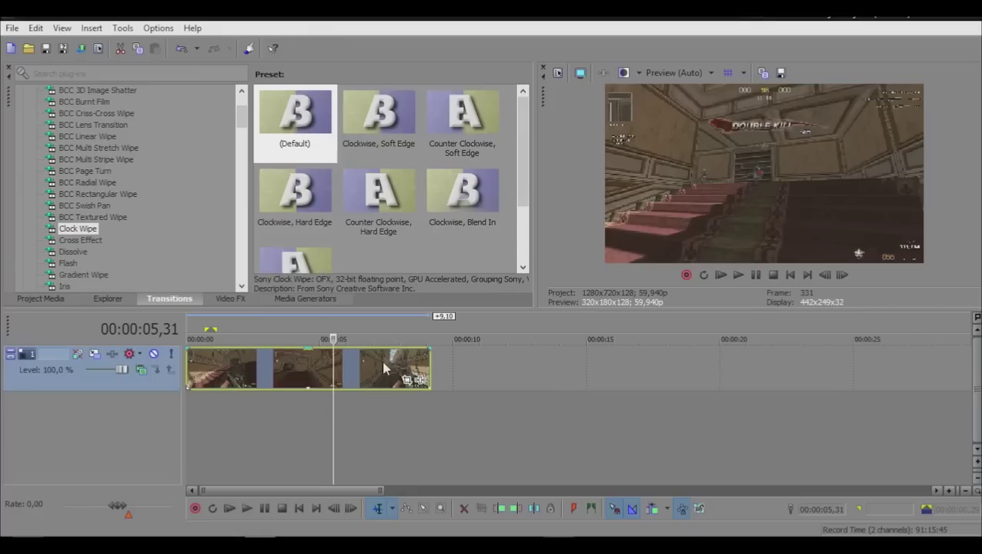
Step: Set the project's stereoscopic 3D mode to Anaglyphic (green/magenta), with the playhead at 00:00:04,52
{"action": "left_click", "coordinate": [323, 369]}
{"action": "key", "text": "Up"}
{"action": "key", "text": "Up"}
{"action": "key", "text": "Up"}
{"action": "key", "text": "Up"}
{"action": "left_click", "coordinate": [580, 73]}
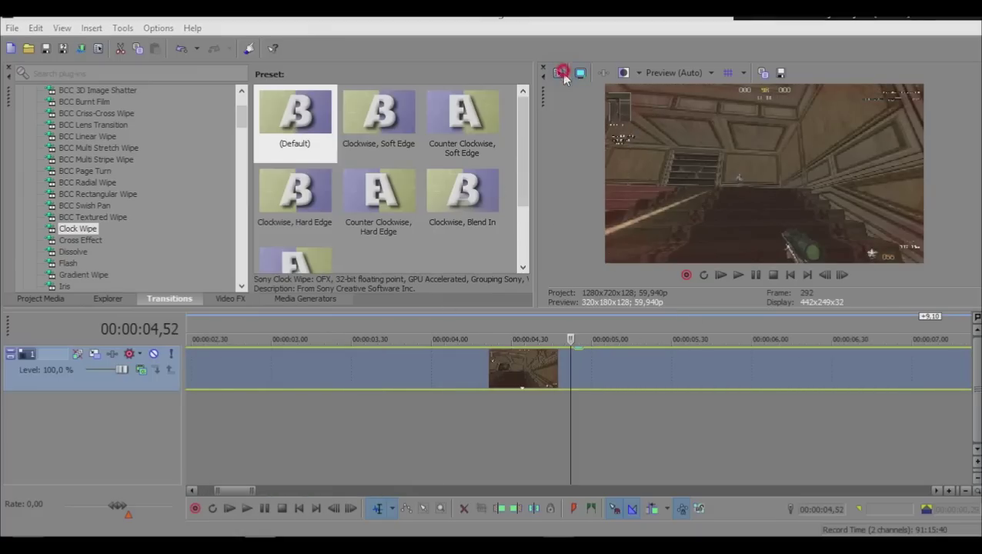
{"action": "left_click", "coordinate": [471, 185]}
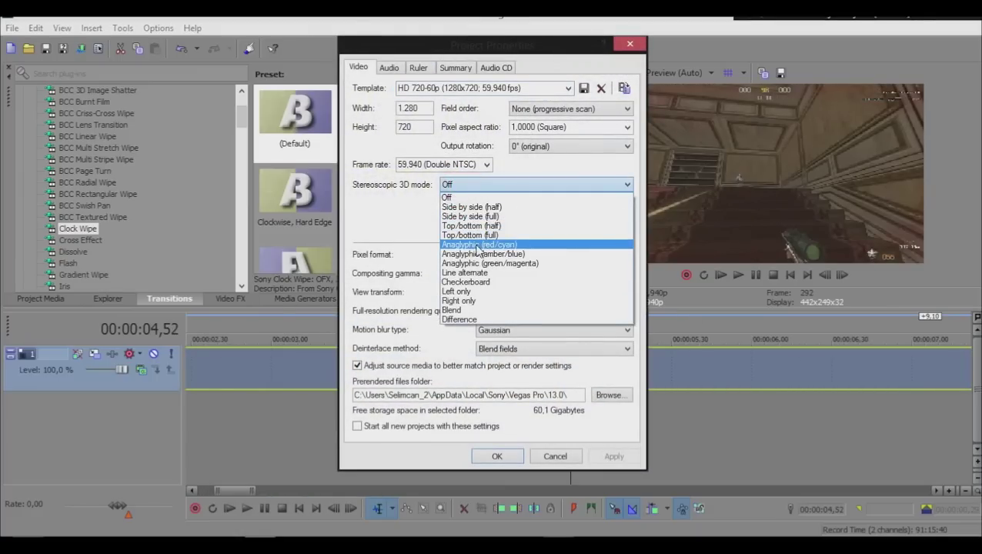
{"action": "left_click", "coordinate": [485, 263]}
{"action": "left_click", "coordinate": [494, 456]}
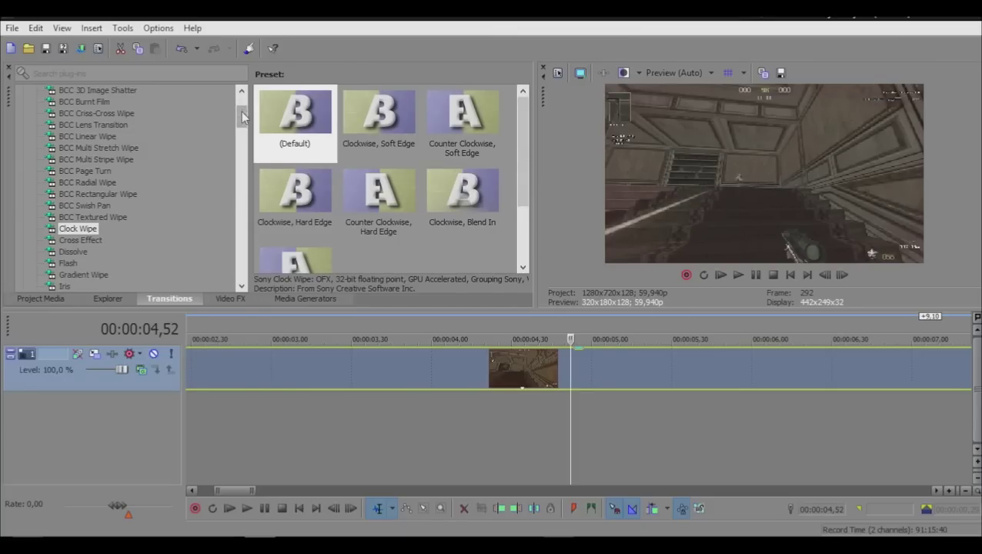
Step: Apply the (Default) preset of the Saturation Adjust video effect to the clip
{"action": "left_click_drag", "start_coordinate": [242, 115], "coordinate": [256, 79]}
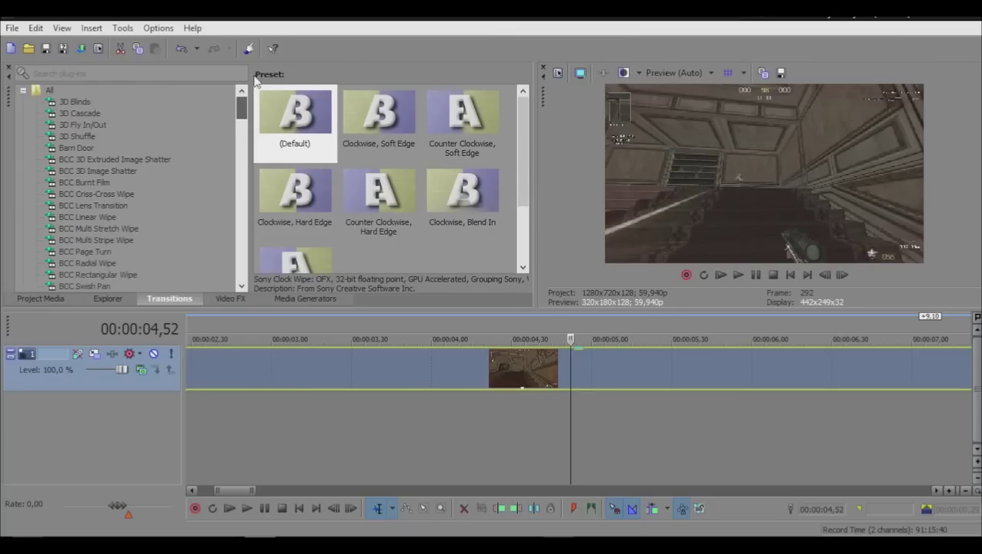
{"action": "left_click", "coordinate": [230, 298]}
{"action": "left_click_drag", "start_coordinate": [199, 108], "coordinate": [188, 249]}
{"action": "scroll", "coordinate": [188, 249], "scroll_direction": "down", "scroll_amount": 1}
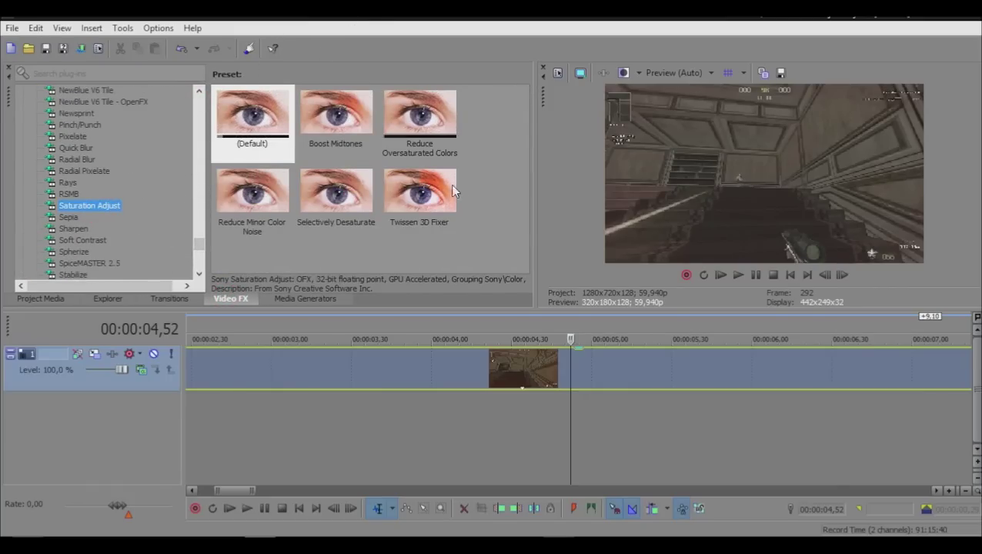
{"action": "left_click_drag", "start_coordinate": [253, 112], "coordinate": [255, 113]}
{"action": "left_click_drag", "start_coordinate": [478, 375], "coordinate": [478, 375]}
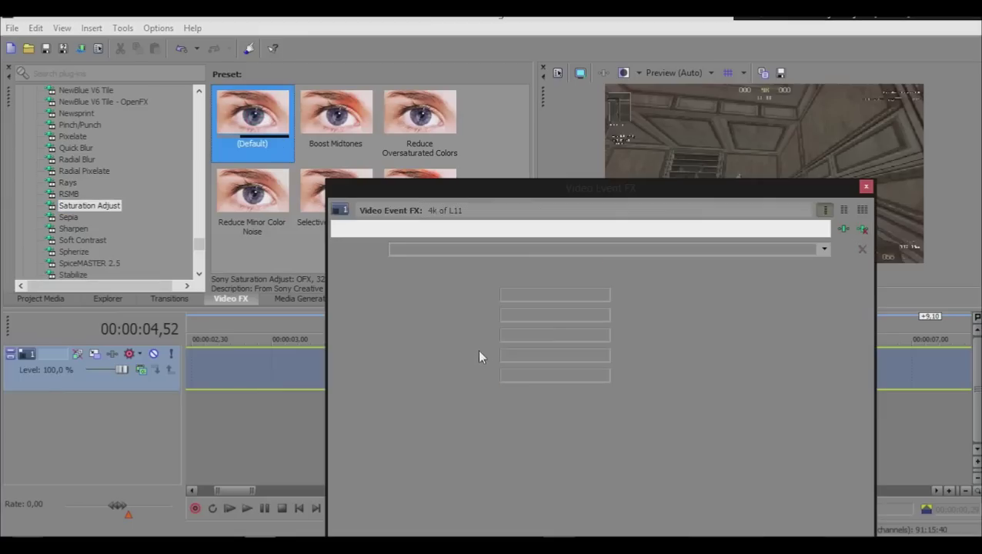
Step: Raise the clip's Saturation Adjust amount to about 0,959, spread to about 0,556, and low and high to 1,000
{"action": "left_click_drag", "start_coordinate": [434, 294], "coordinate": [464, 299]}
{"action": "left_click_drag", "start_coordinate": [467, 334], "coordinate": [442, 335]}
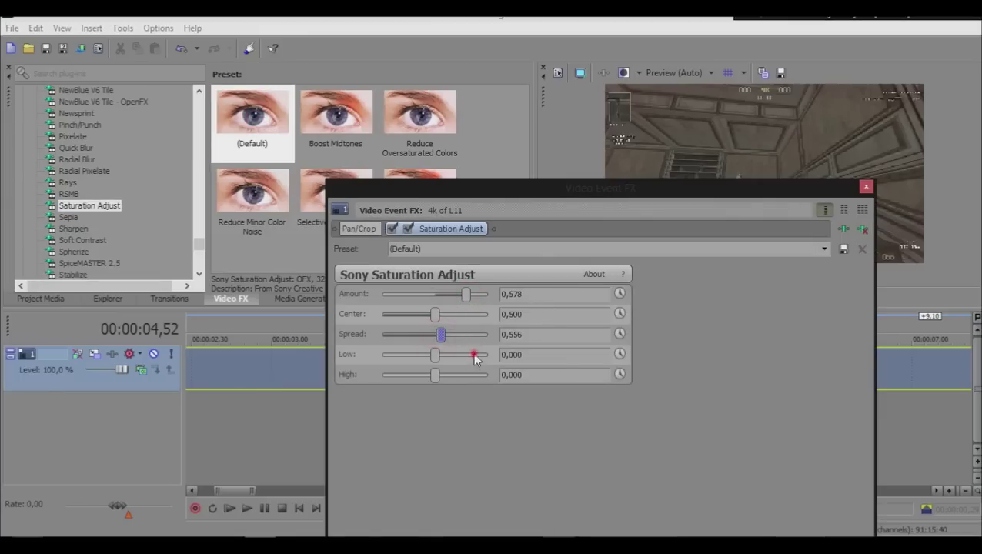
{"action": "left_click_drag", "start_coordinate": [688, 195], "coordinate": [366, 64]}
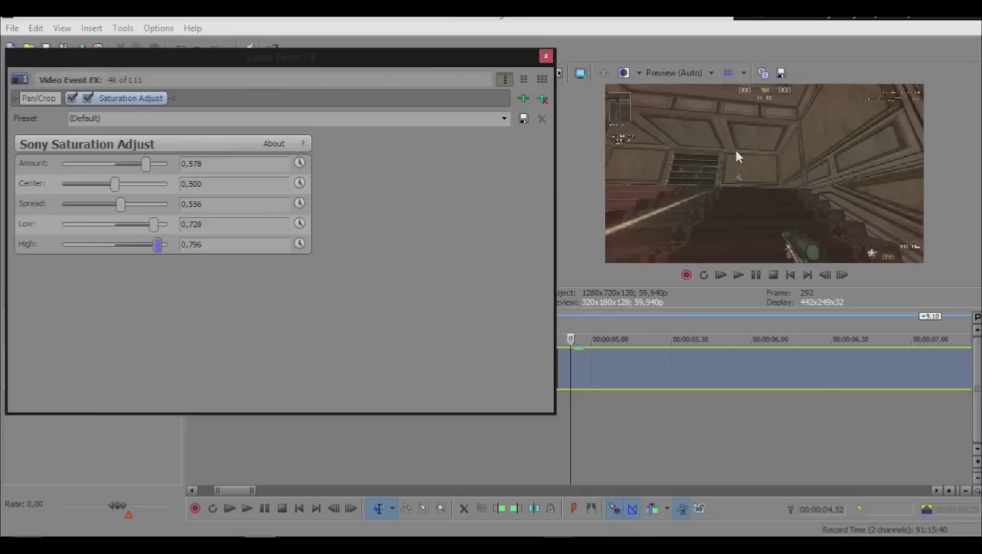
{"action": "left_click_drag", "start_coordinate": [159, 249], "coordinate": [179, 246]}
{"action": "left_click_drag", "start_coordinate": [154, 166], "coordinate": [175, 160]}
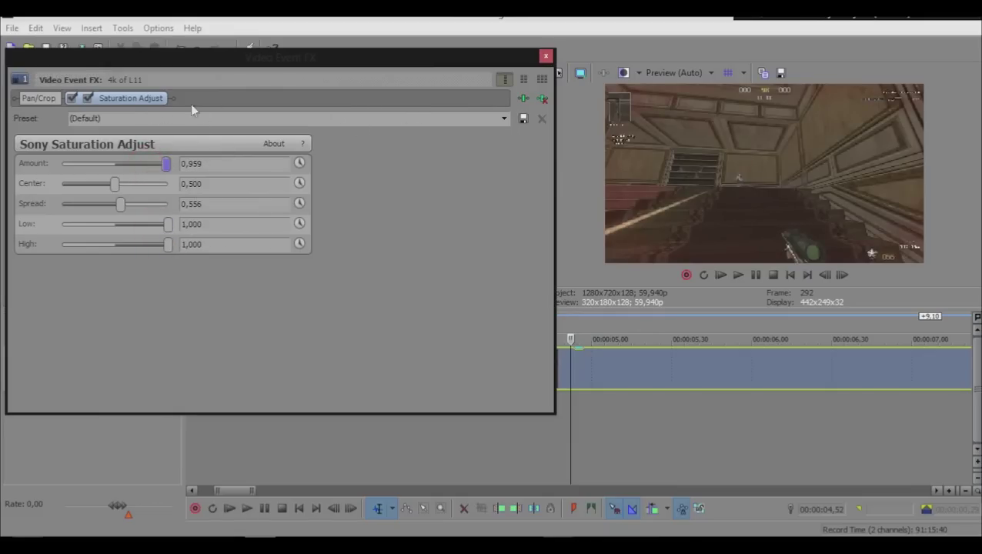
{"action": "left_click", "coordinate": [546, 56]}
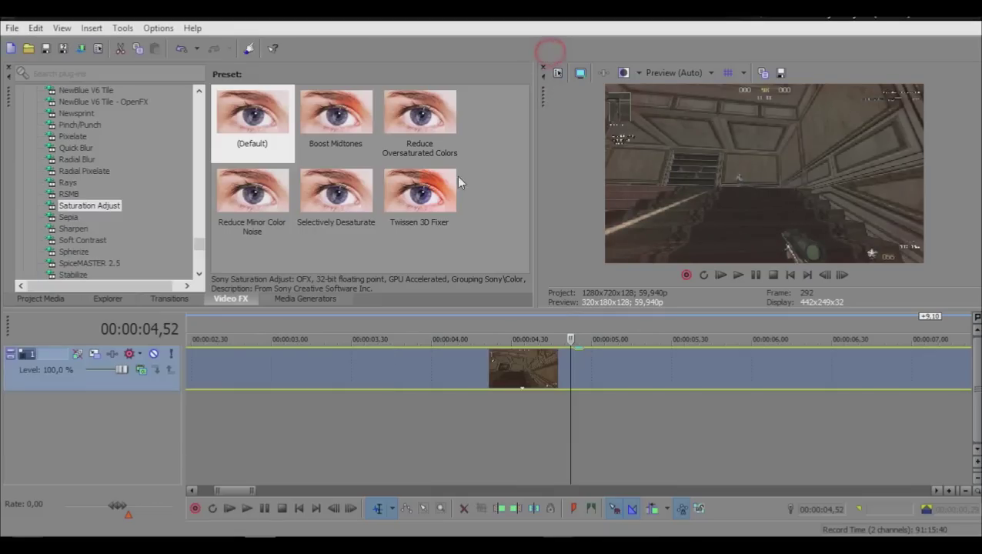
Step: Try the Twissen 3D Fixer preset of Saturation Adjust on the clip and remove the effect from the clip
{"action": "left_click", "coordinate": [456, 176]}
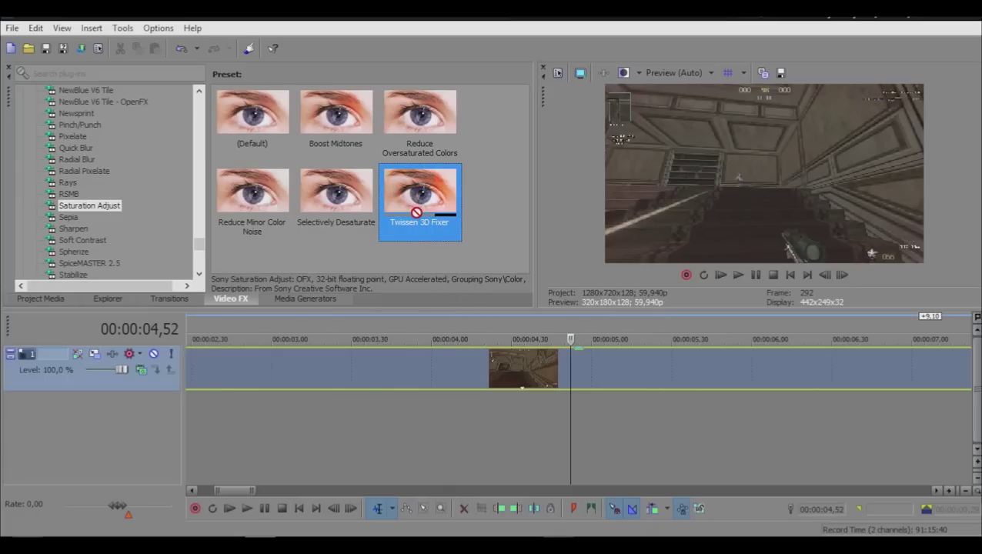
{"action": "left_click_drag", "start_coordinate": [488, 360], "coordinate": [488, 360]}
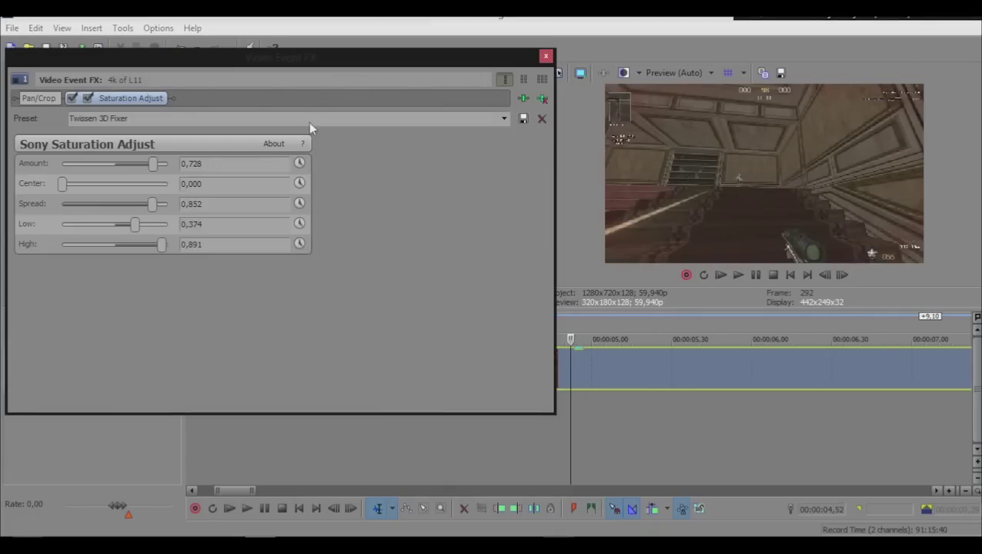
{"action": "left_click_drag", "start_coordinate": [260, 60], "coordinate": [380, 68]}
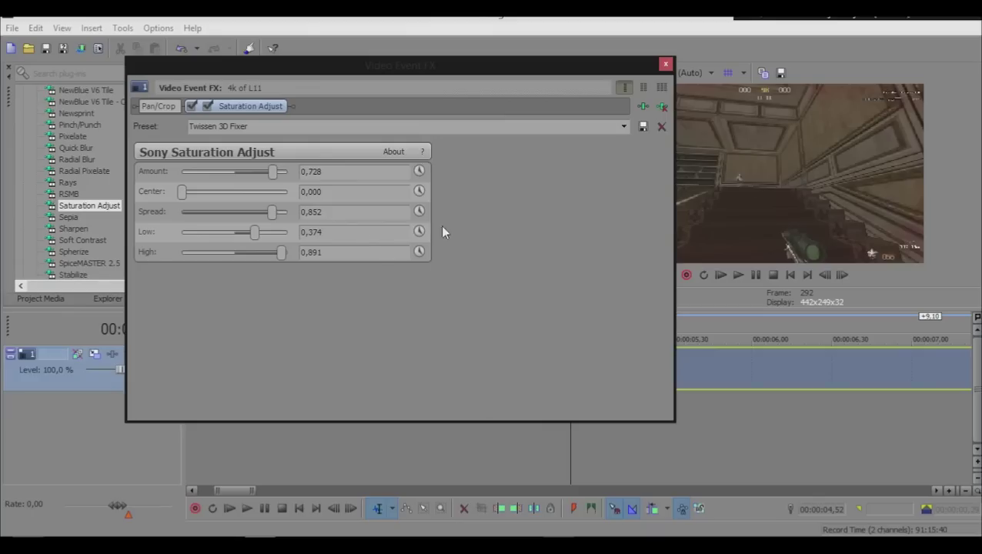
{"action": "left_click", "coordinate": [660, 109]}
{"action": "left_click", "coordinate": [665, 63]}
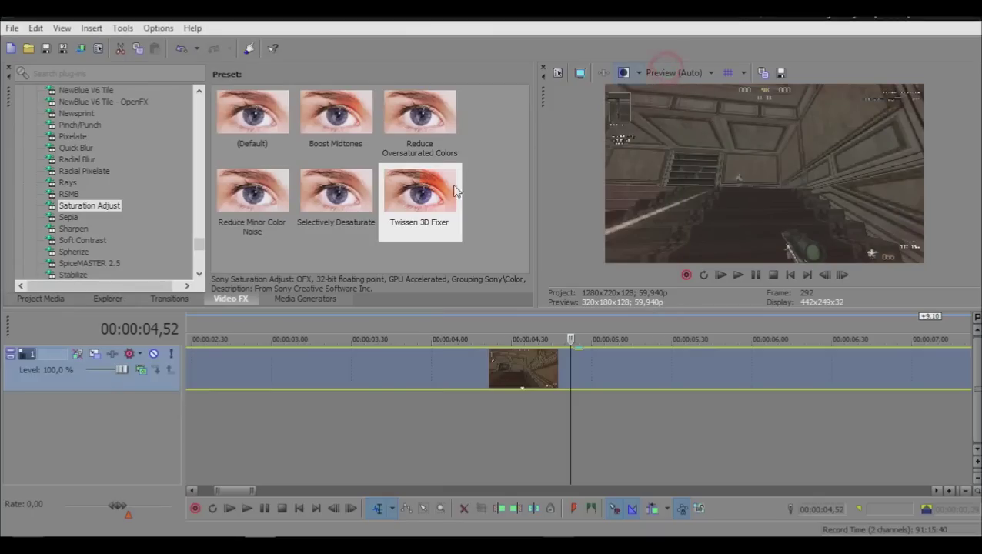
Step: Apply the Twissen 3D Fixer preset of the Saturation Adjust video effect to the clip
{"action": "right_click", "coordinate": [280, 351]}
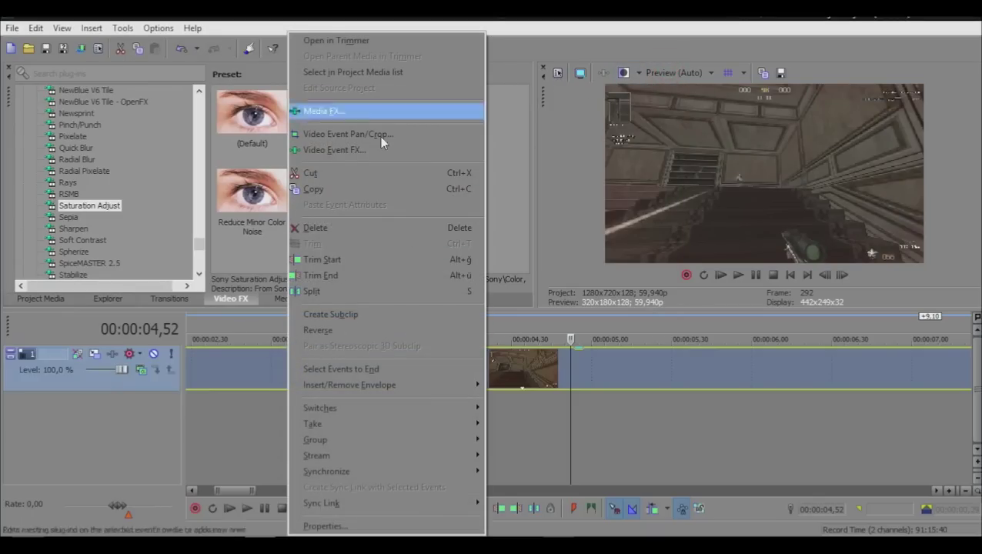
{"action": "left_click", "coordinate": [92, 205]}
{"action": "left_click_drag", "start_coordinate": [456, 209], "coordinate": [491, 360]}
{"action": "left_click", "coordinate": [661, 63]}
Step: Apply the (Default) Stereoscopic 3D Adjust effect to the clip, with automatic crop off and a horizontal offset of about 0,0238
{"action": "scroll", "coordinate": [100, 250], "scroll_direction": "down", "scroll_amount": 3}
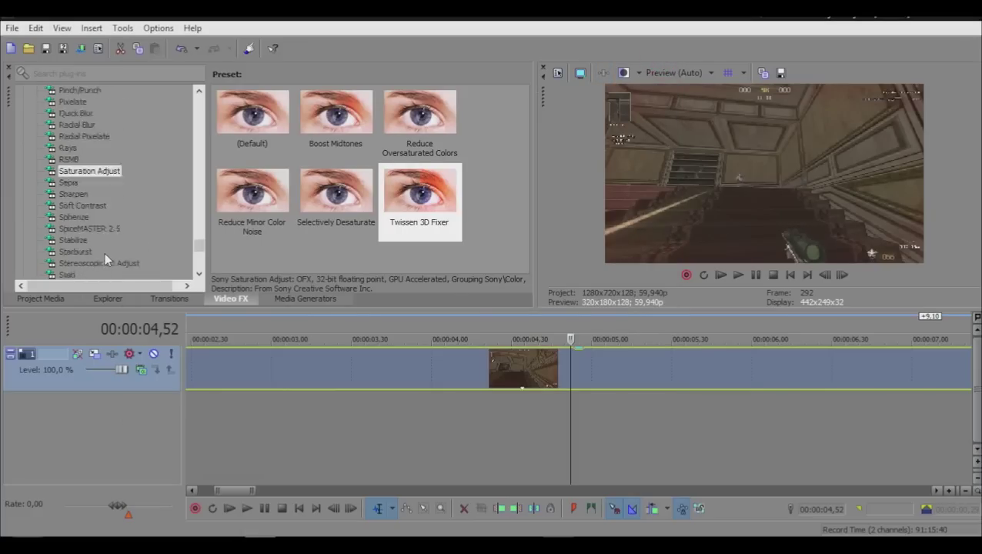
{"action": "left_click", "coordinate": [82, 195]}
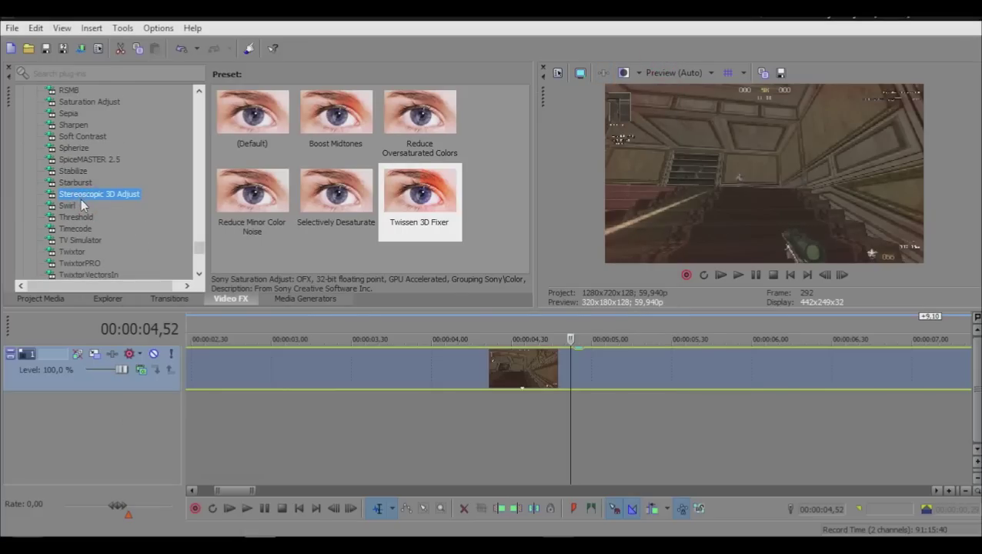
{"action": "left_click_drag", "start_coordinate": [253, 115], "coordinate": [378, 352]}
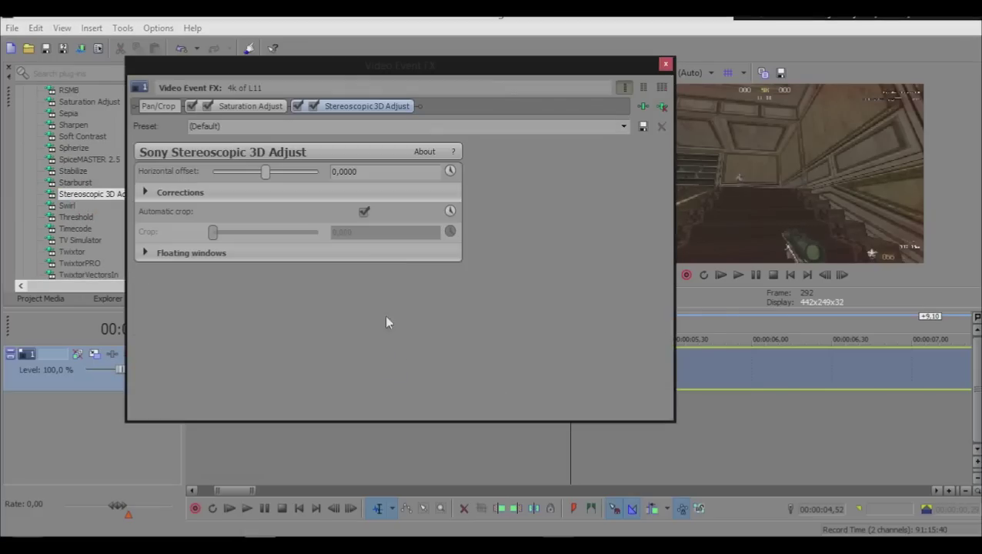
{"action": "left_click", "coordinate": [364, 212]}
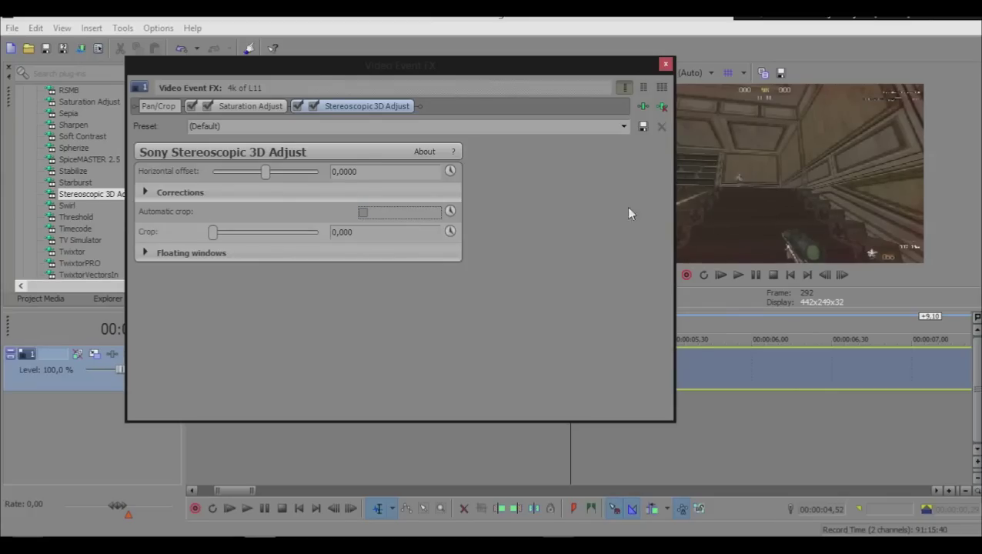
{"action": "mouse_move", "coordinate": [263, 179]}
{"action": "left_mouse_down"}
{"action": "mouse_move", "coordinate": [287, 173]}
{"action": "mouse_move", "coordinate": [278, 180]}
{"action": "left_mouse_up"}
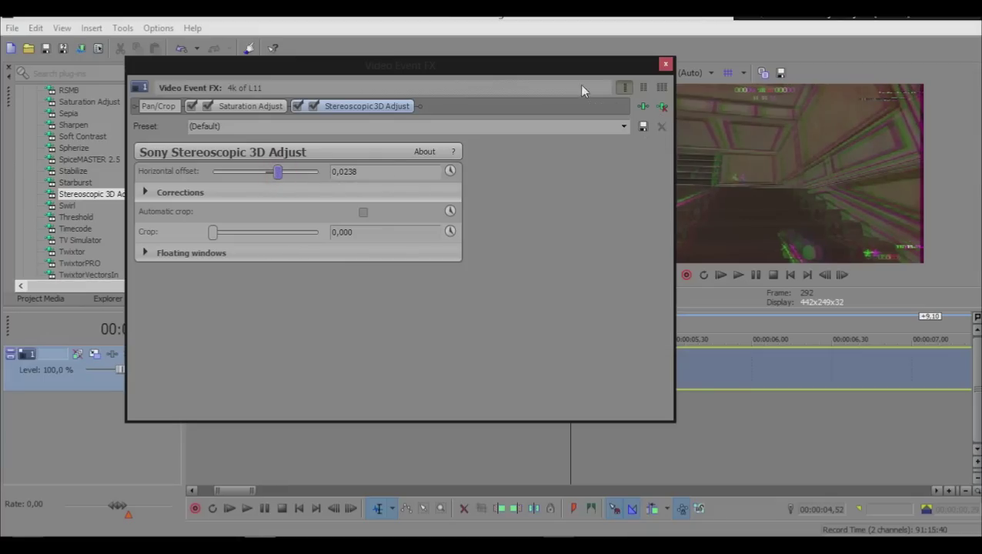
Step: Animate the Stereoscopic 3D Adjust horizontal offset and add a keyframe for it at 00:00:05,18
{"action": "left_click_drag", "start_coordinate": [582, 88], "coordinate": [349, 61]}
{"action": "left_click", "coordinate": [650, 373]}
{"action": "left_click", "coordinate": [638, 377]}
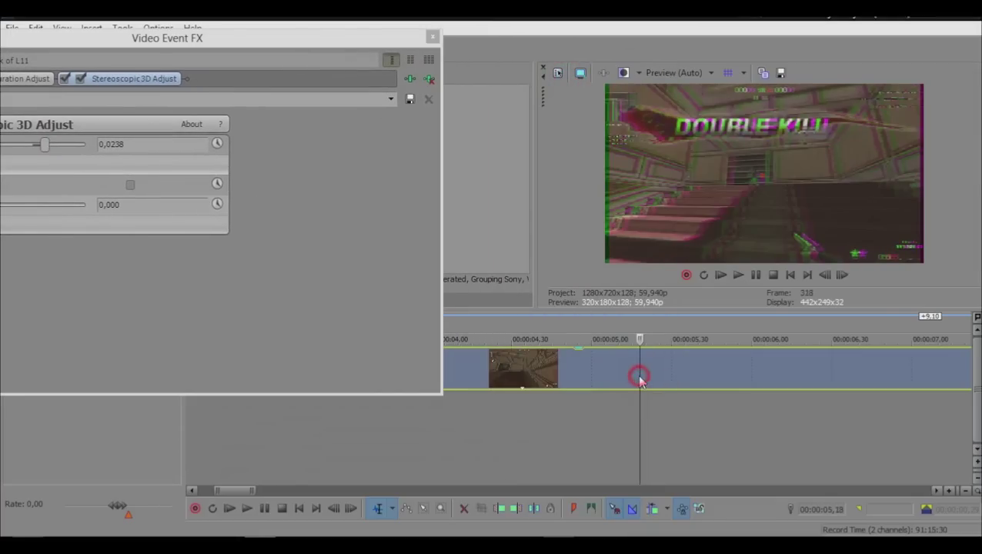
{"action": "left_click_drag", "start_coordinate": [243, 40], "coordinate": [423, 51]}
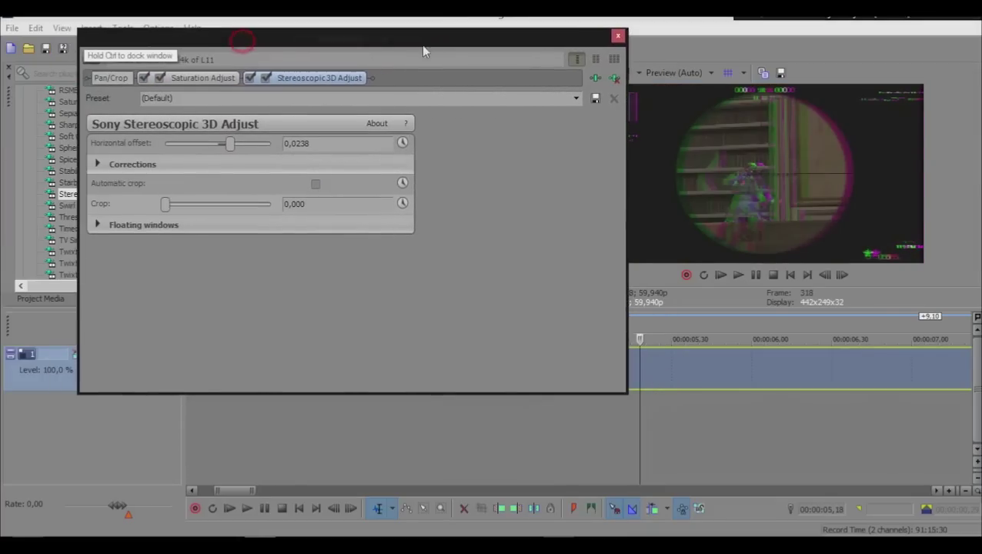
{"action": "left_click", "coordinate": [403, 149]}
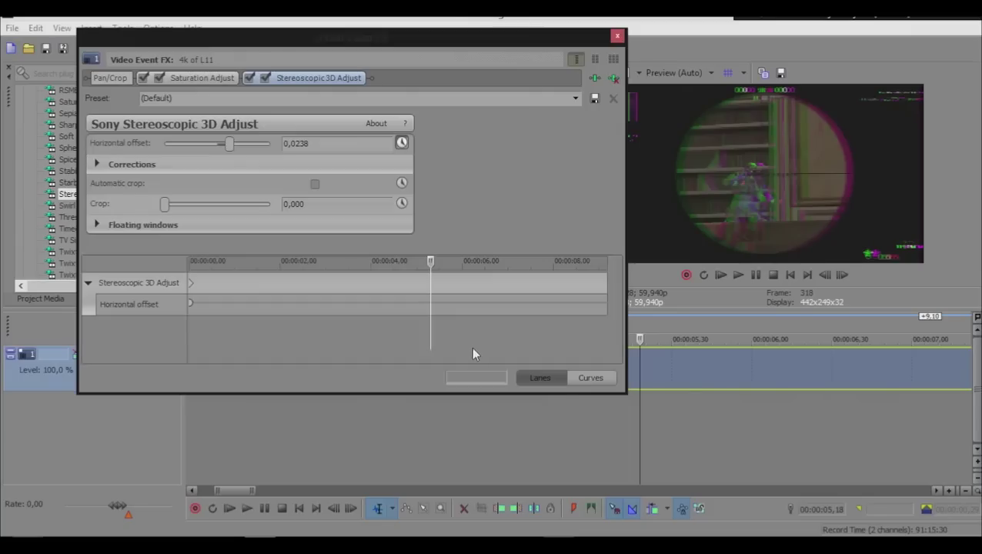
{"action": "left_click", "coordinate": [414, 377]}
Step: Add a keyframe with a lower horizontal offset at 00:00:05,13, five frames before the previous one
{"action": "left_click", "coordinate": [824, 276]}
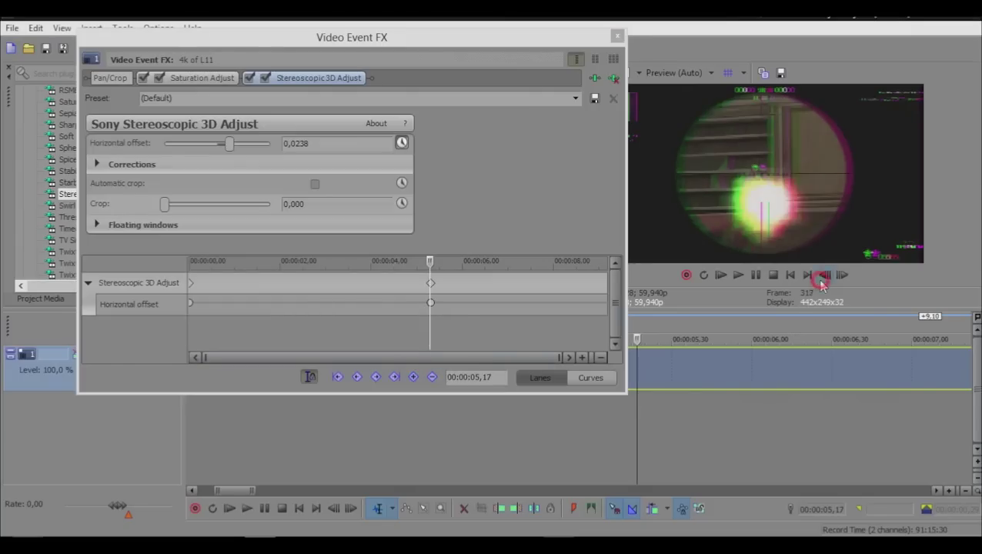
{"action": "left_click", "coordinate": [823, 276]}
{"action": "left_click", "coordinate": [823, 276]}
{"action": "left_click", "coordinate": [823, 276]}
{"action": "left_click", "coordinate": [822, 278]}
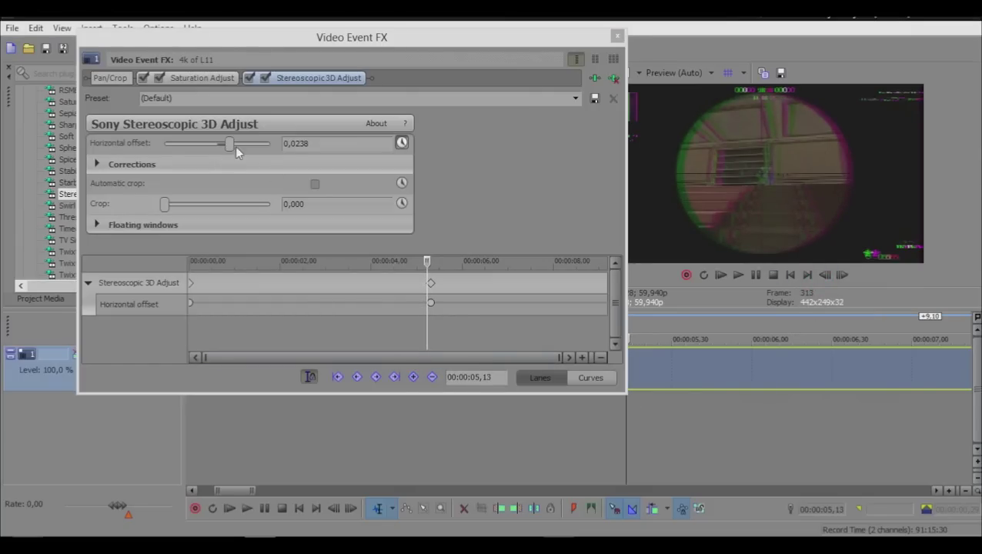
{"action": "left_click_drag", "start_coordinate": [231, 146], "coordinate": [217, 147]}
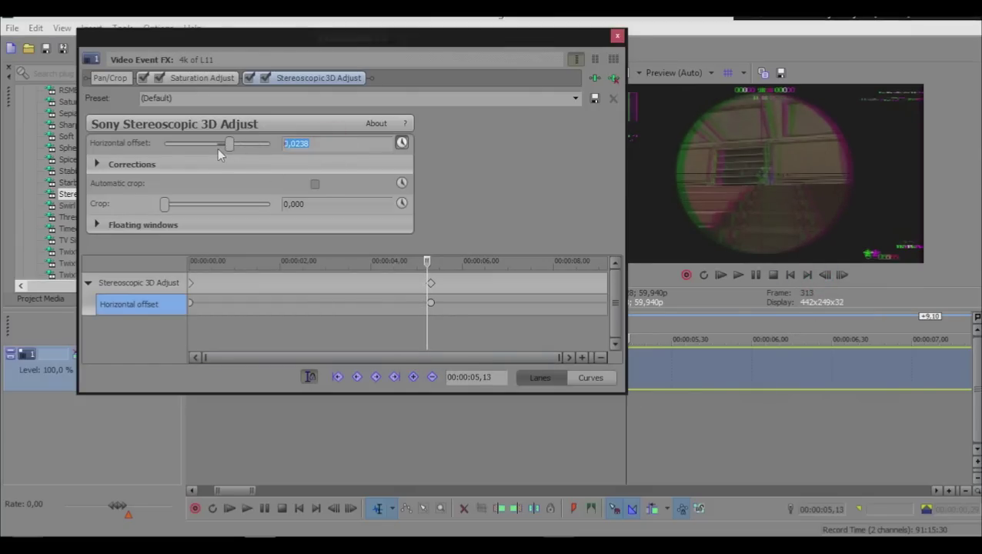
Step: Set the horizontal offset to 0 at 00:00:05,26 and close the clip's effect settings
{"action": "left_click", "coordinate": [429, 282]}
{"action": "left_click", "coordinate": [841, 275]}
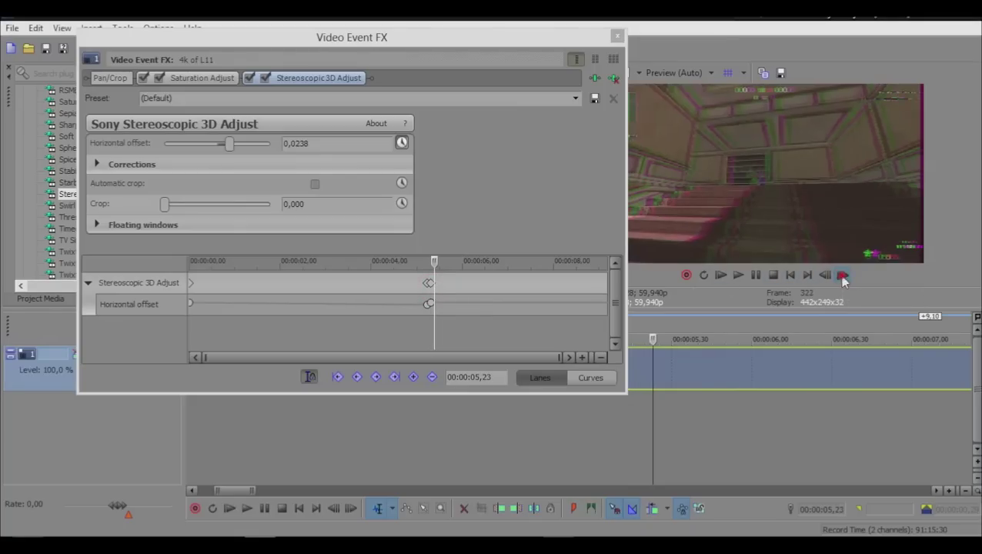
{"action": "left_click", "coordinate": [841, 275]}
{"action": "left_click", "coordinate": [347, 148]}
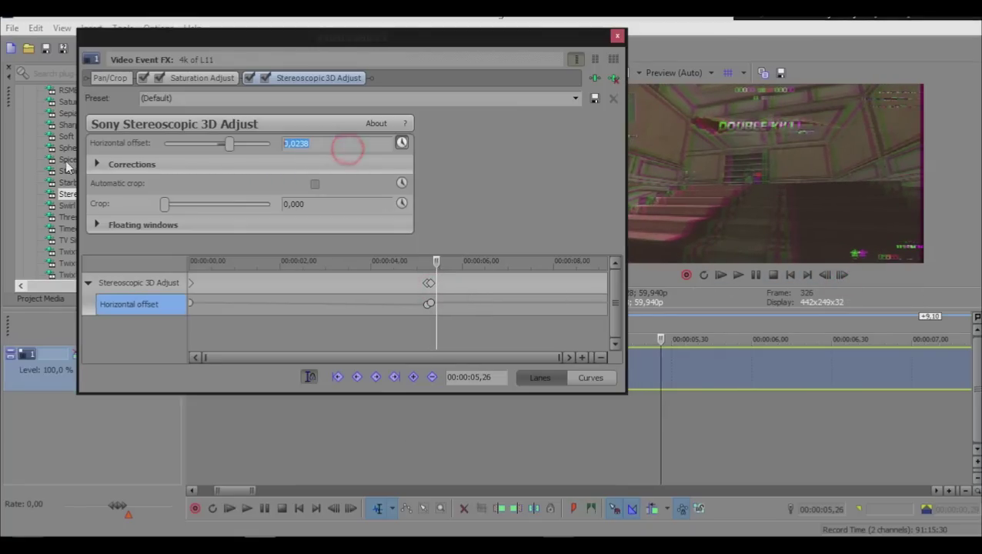
{"action": "type", "text": "0"}
{"action": "key", "text": "Return"}
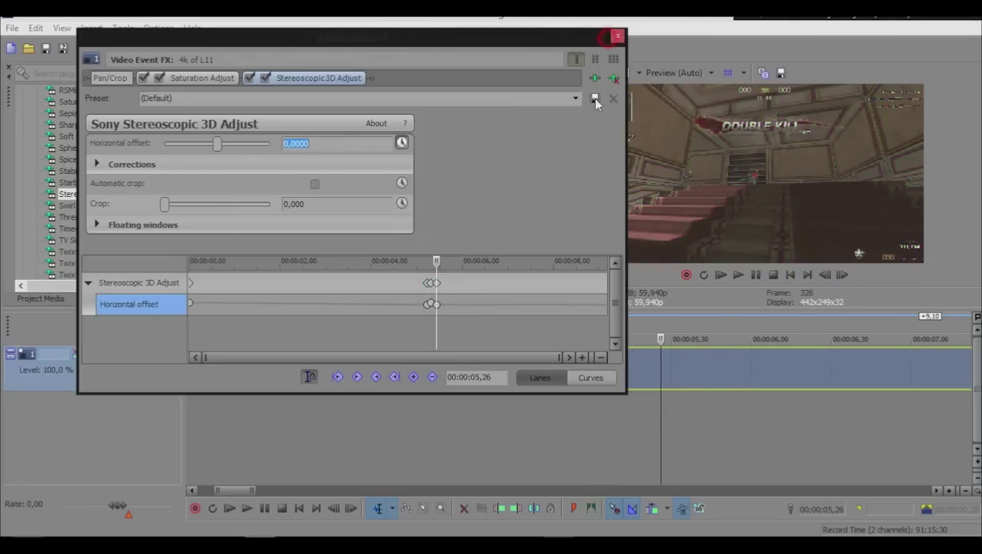
{"action": "left_click", "coordinate": [617, 36]}
Step: Play back the animated 3D offset over a time selection from about 00:00:05,03 to 00:00:05,59
{"action": "left_click_drag", "start_coordinate": [613, 443], "coordinate": [713, 445]}
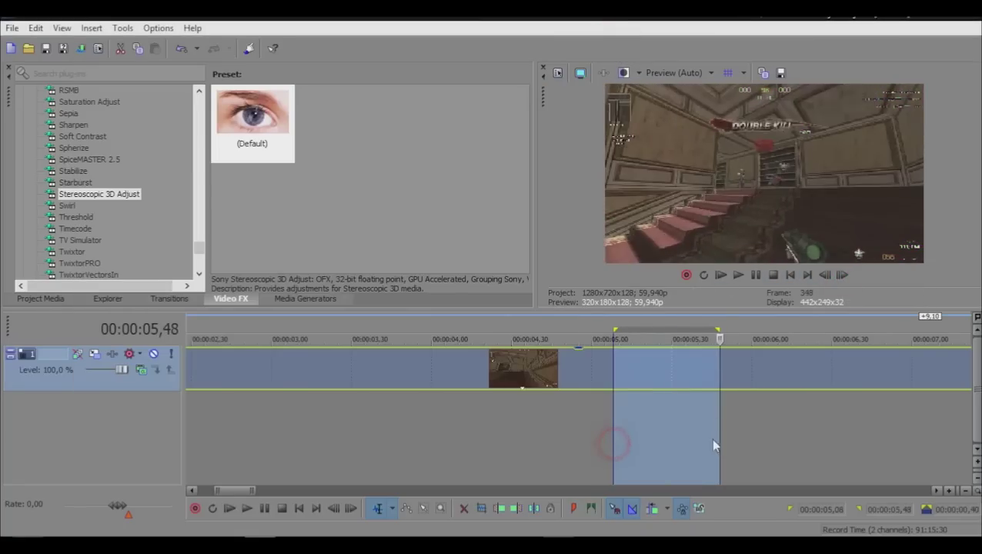
{"action": "left_click", "coordinate": [756, 275]}
{"action": "left_click", "coordinate": [756, 274]}
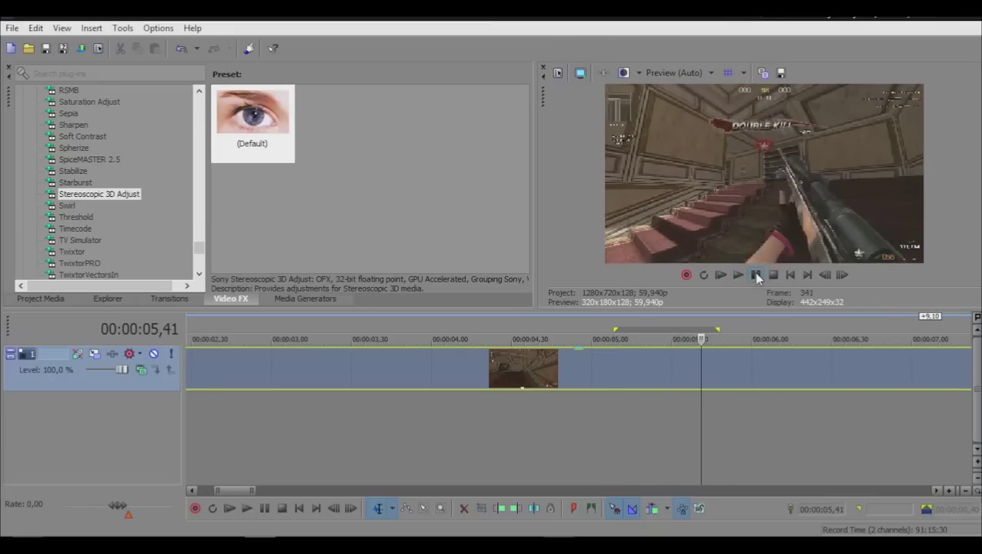
{"action": "left_click_drag", "start_coordinate": [602, 443], "coordinate": [748, 431]}
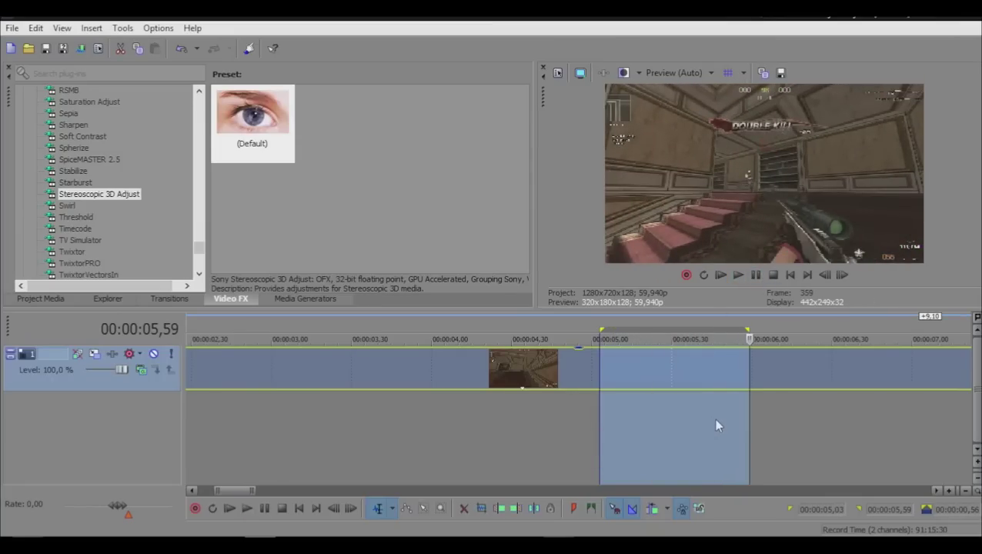
{"action": "key", "text": "space"}
{"action": "key", "text": "space"}
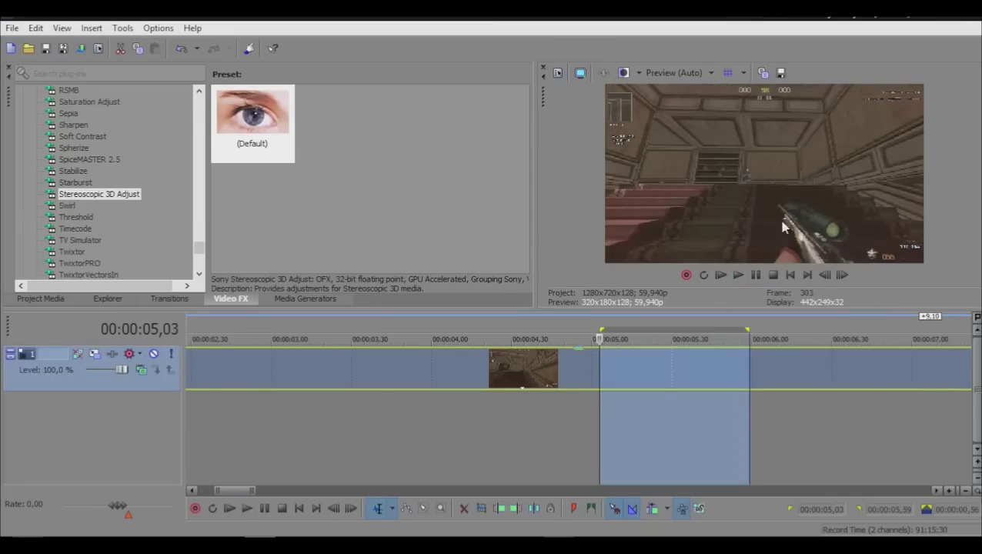
{"action": "left_click", "coordinate": [740, 277]}
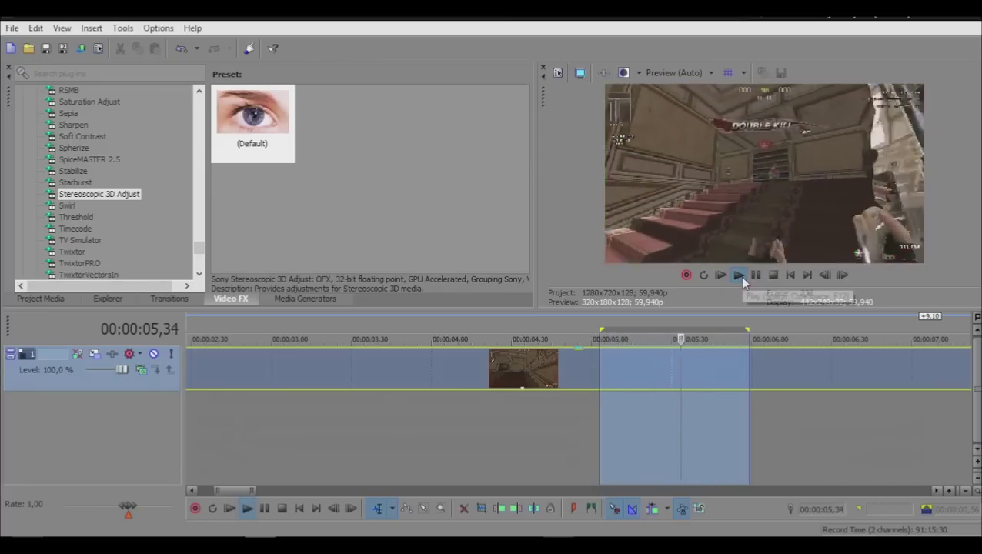
{"action": "left_click", "coordinate": [757, 279]}
Step: Remove the Stereoscopic 3D Adjust and Saturation Adjust effects from the clip
{"action": "right_click", "coordinate": [620, 366]}
{"action": "left_click", "coordinate": [690, 149]}
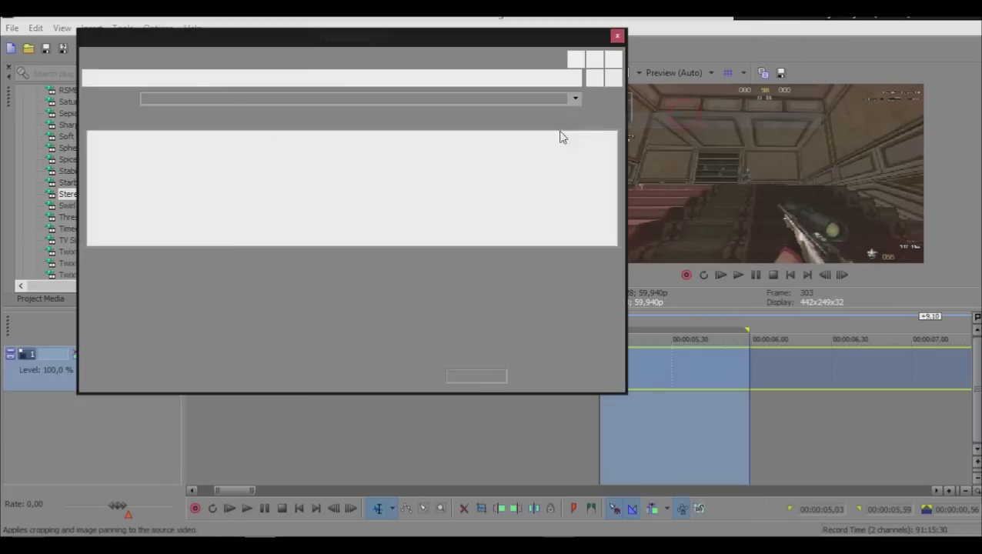
{"action": "left_click", "coordinate": [334, 78]}
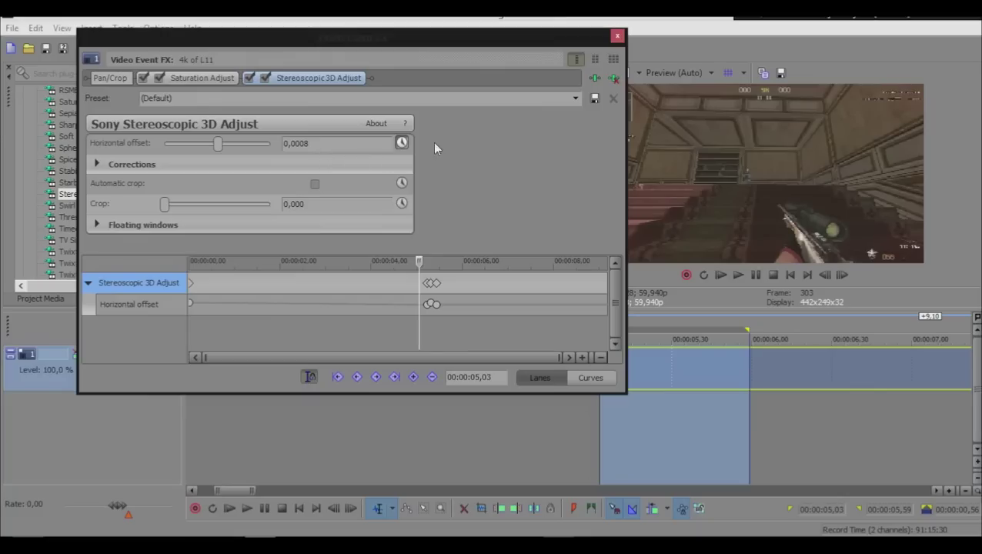
{"action": "left_click", "coordinate": [613, 79]}
{"action": "left_click", "coordinate": [612, 79]}
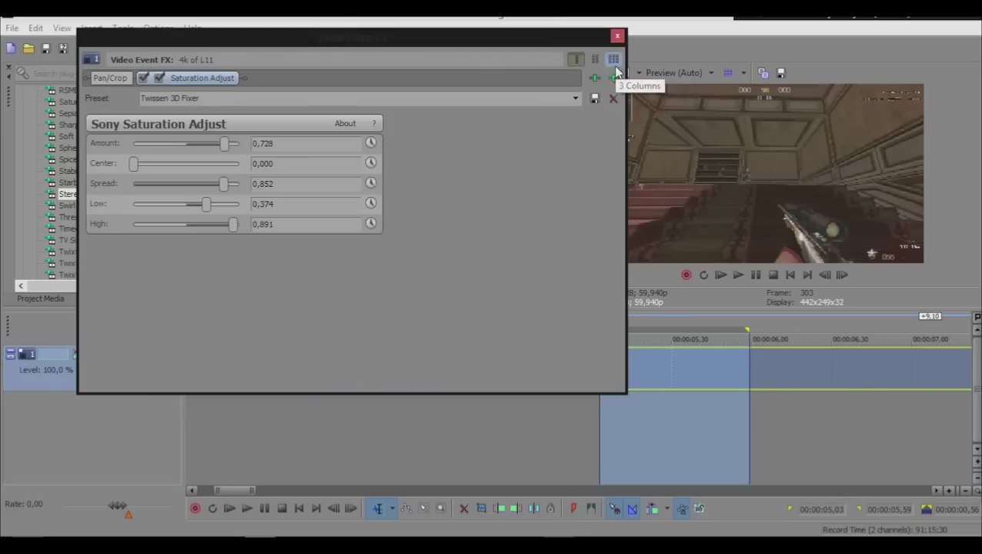
{"action": "left_click", "coordinate": [613, 79]}
{"action": "left_click", "coordinate": [586, 60]}
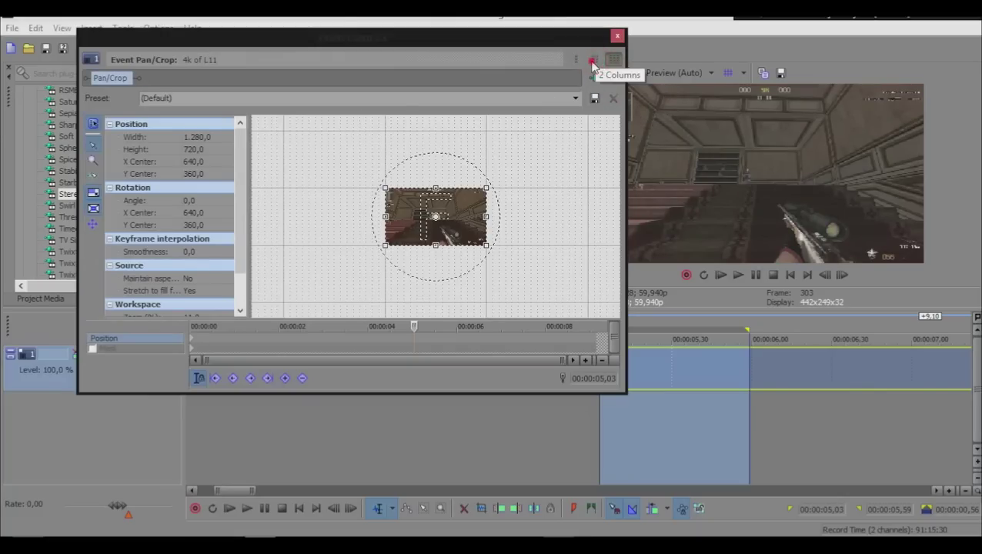
{"action": "left_click", "coordinate": [617, 35]}
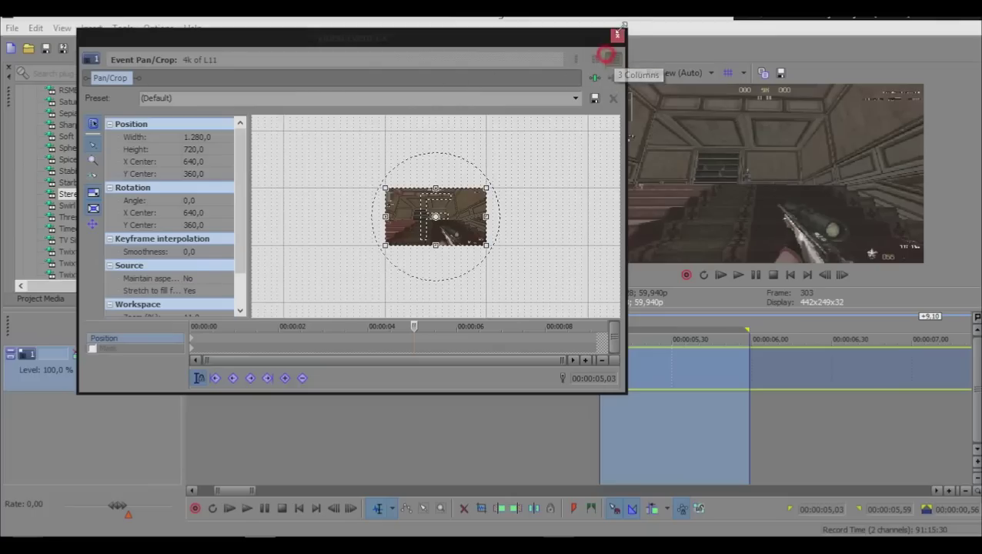
Step: Set the project's stereoscopic 3D mode to Off
{"action": "left_click", "coordinate": [579, 73]}
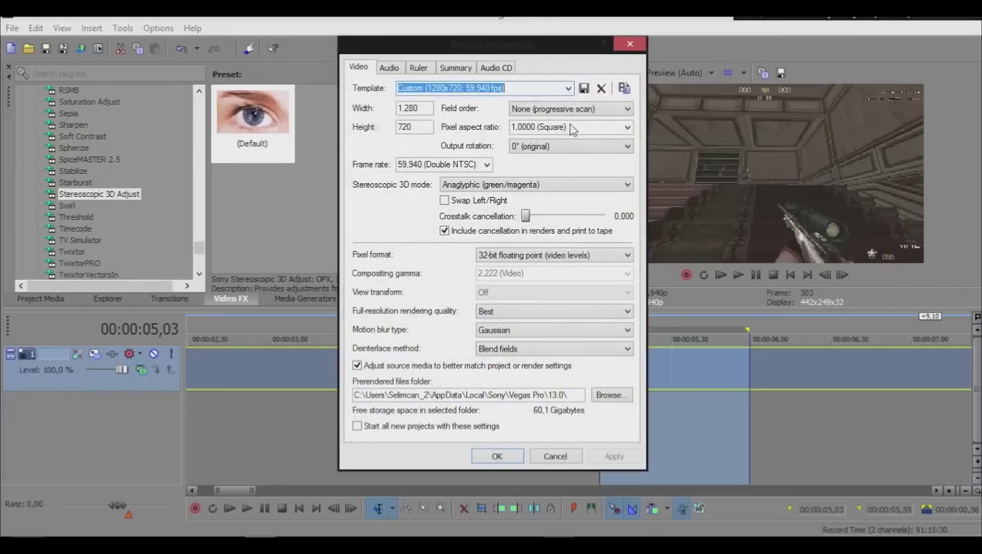
{"action": "left_click", "coordinate": [509, 186]}
{"action": "left_click", "coordinate": [504, 198]}
{"action": "key", "text": "Return"}
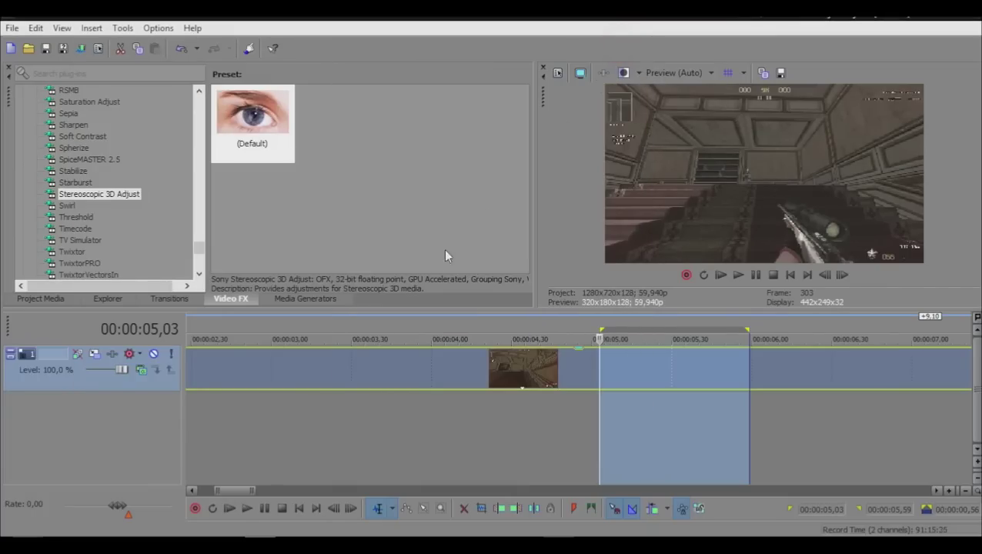
{"action": "left_click", "coordinate": [579, 73]}
{"action": "left_click", "coordinate": [509, 186]}
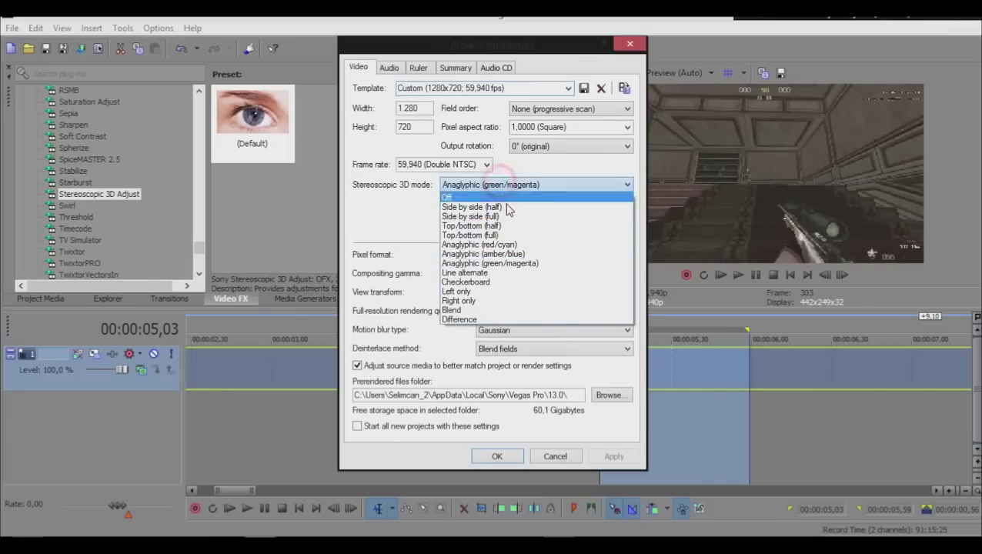
{"action": "left_click", "coordinate": [504, 202]}
{"action": "left_click", "coordinate": [496, 186]}
{"action": "left_click", "coordinate": [504, 198]}
{"action": "left_click", "coordinate": [497, 455]}
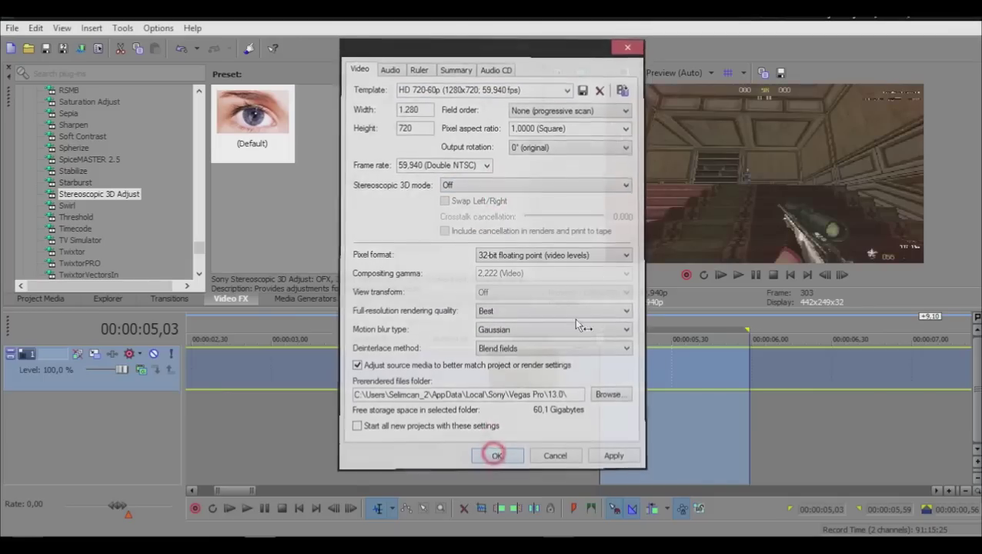
Step: Set the project's stereoscopic 3D mode to Checkerboard
{"action": "left_click", "coordinate": [557, 73]}
{"action": "left_click", "coordinate": [466, 185]}
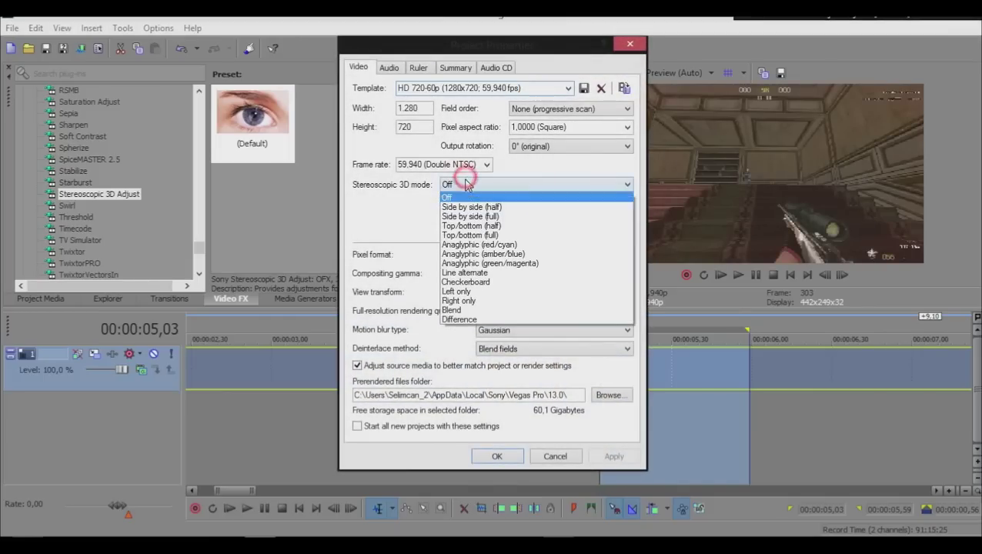
{"action": "left_click", "coordinate": [474, 283]}
{"action": "left_click", "coordinate": [492, 455]}
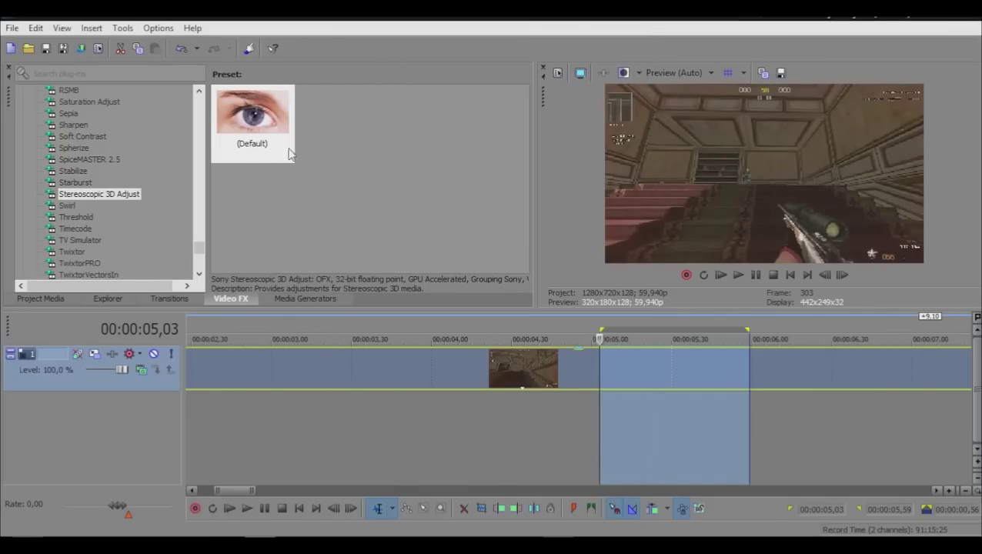
Step: Add the (Default) Stereoscopic 3D Adjust effect to the clip, turn off automatic crop and set the horizontal offset to about 0,0592
{"action": "left_click_drag", "start_coordinate": [288, 150], "coordinate": [514, 382]}
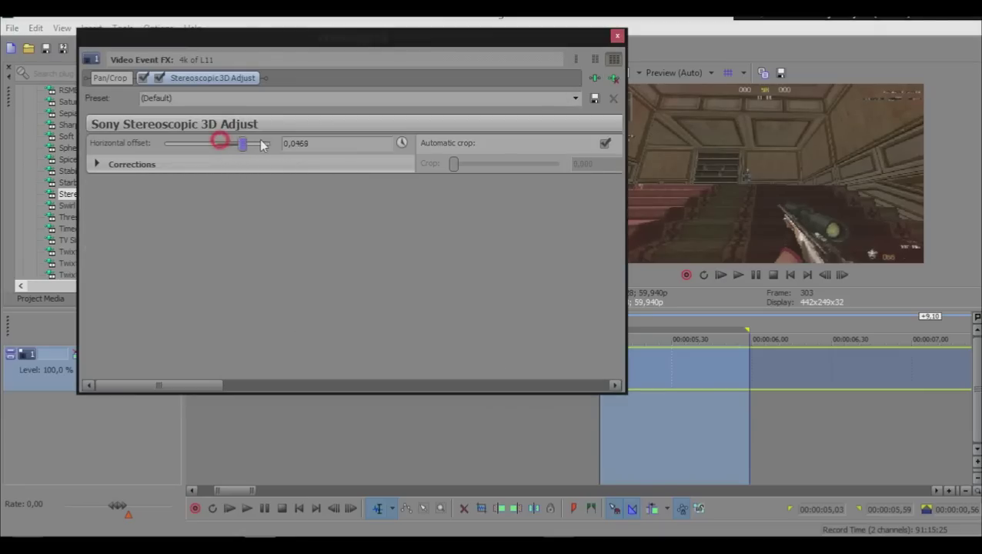
{"action": "left_click_drag", "start_coordinate": [262, 145], "coordinate": [261, 145]}
{"action": "left_click", "coordinate": [604, 144]}
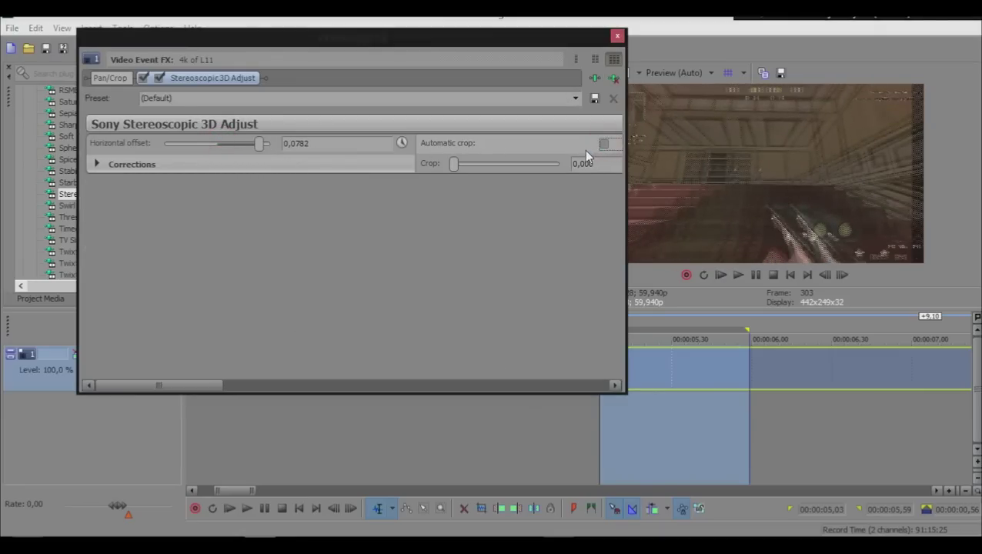
{"action": "left_click_drag", "start_coordinate": [259, 146], "coordinate": [219, 144]}
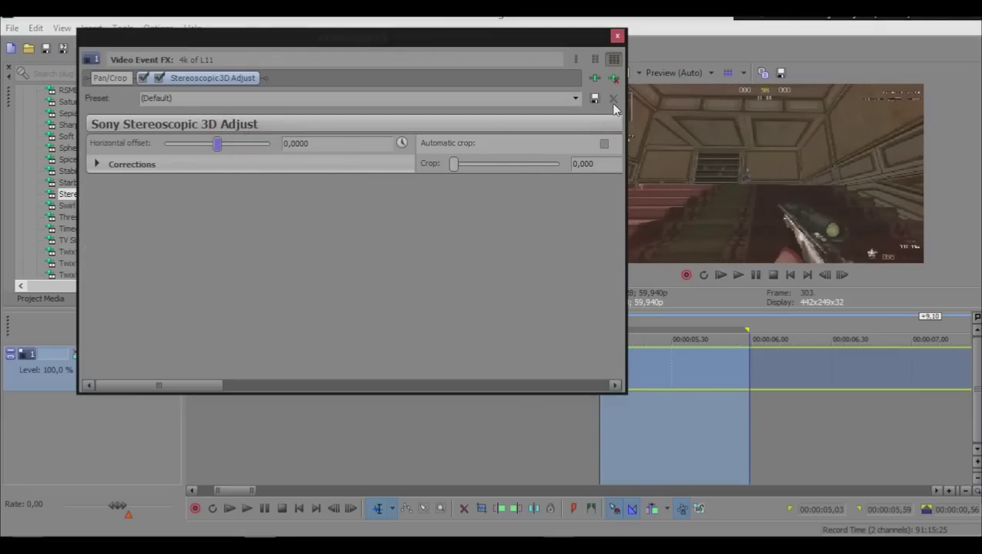
{"action": "left_click", "coordinate": [248, 144]}
Step: Set the project's stereoscopic 3D mode to Line alternate
{"action": "left_click_drag", "start_coordinate": [474, 55], "coordinate": [360, 47]}
{"action": "left_click", "coordinate": [581, 72]}
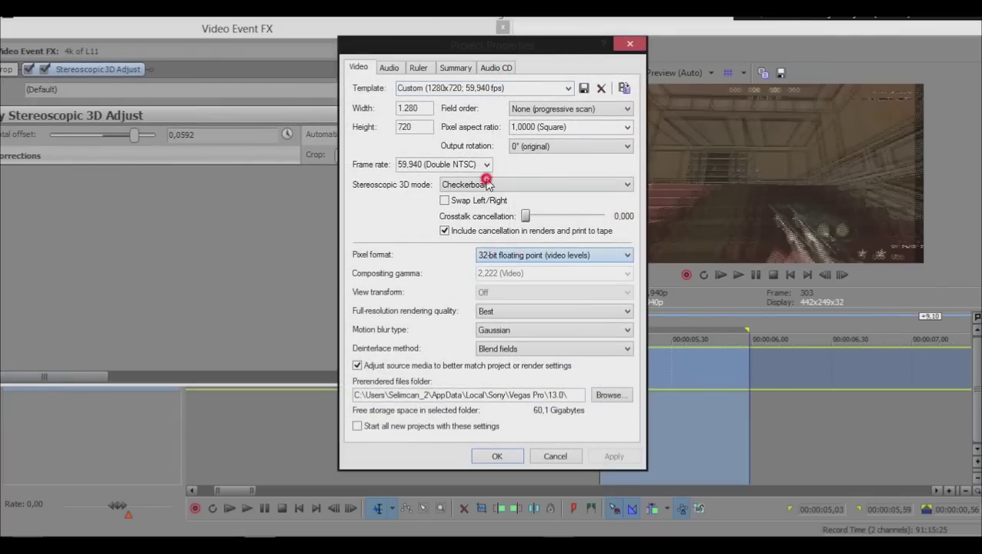
{"action": "left_click", "coordinate": [486, 185]}
{"action": "left_click", "coordinate": [496, 273]}
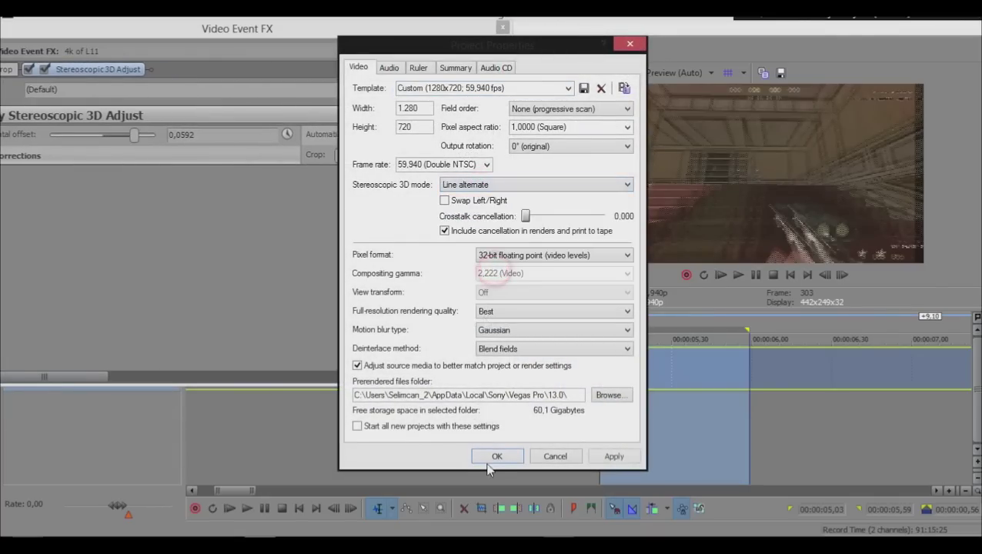
{"action": "left_click", "coordinate": [496, 456]}
Step: Set the project's stereoscopic 3D mode to Side by side (full)
{"action": "left_click", "coordinate": [558, 72]}
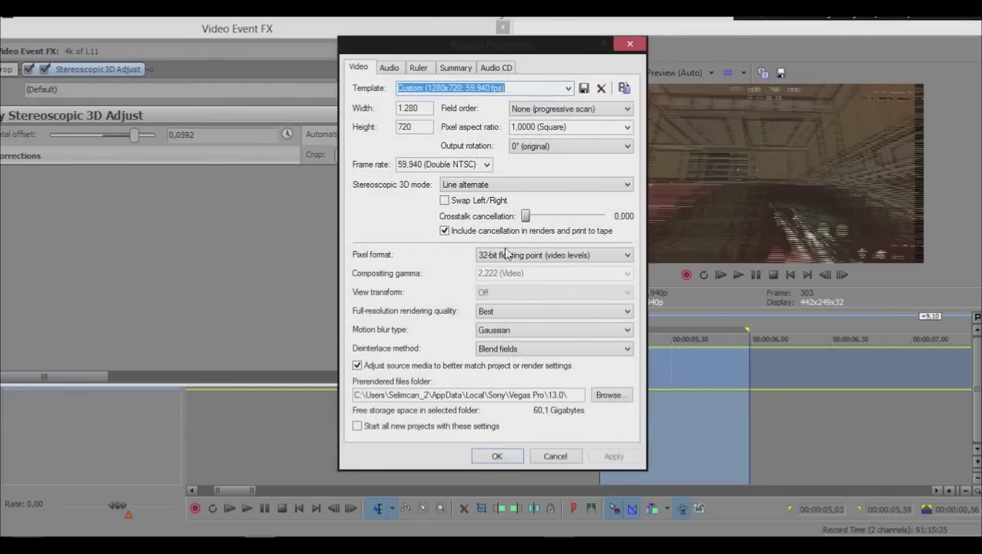
{"action": "left_click", "coordinate": [486, 184]}
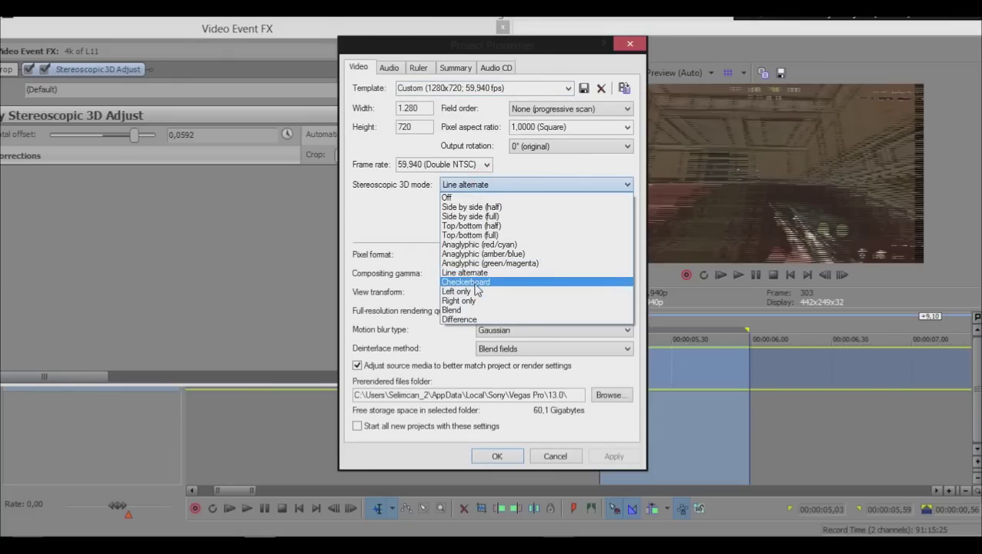
{"action": "left_click", "coordinate": [467, 216]}
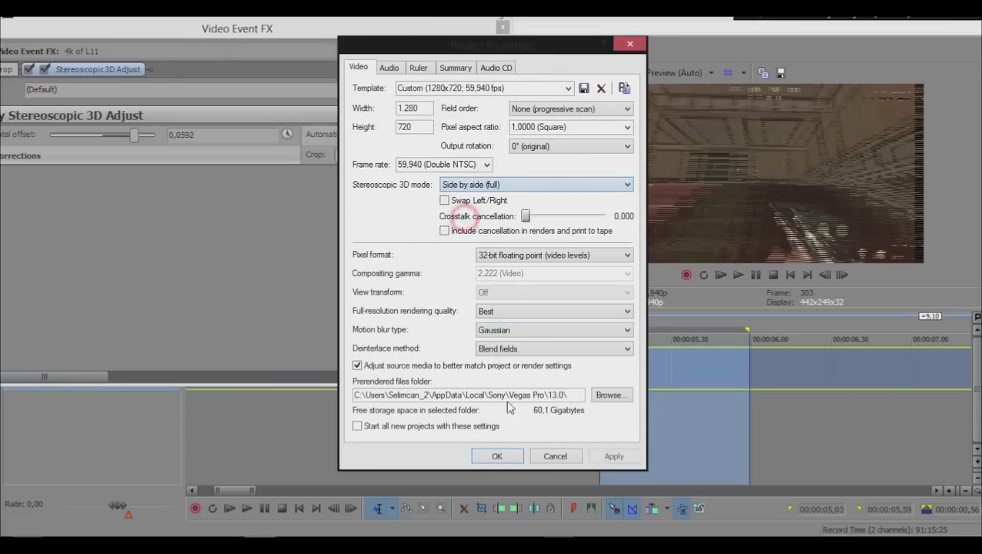
{"action": "left_click", "coordinate": [498, 456]}
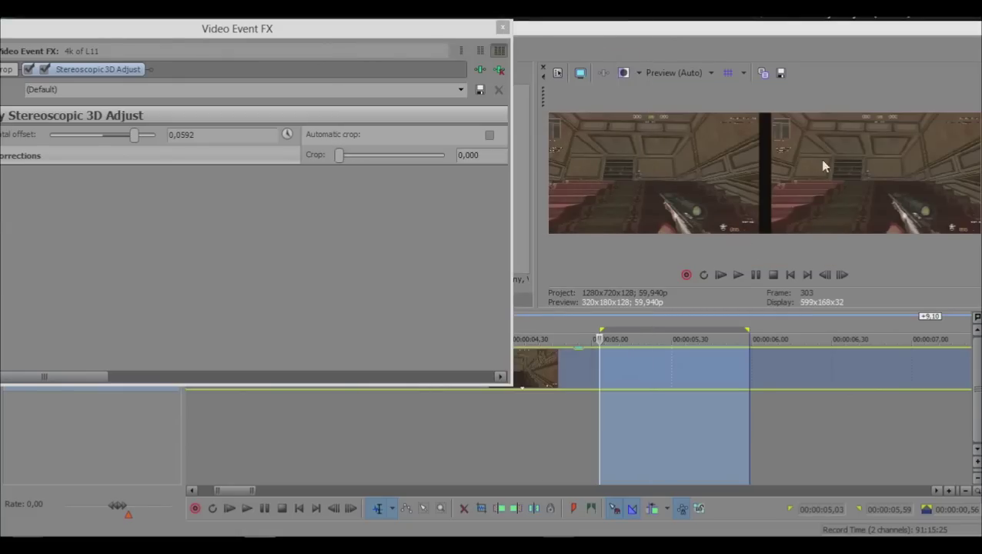
Step: Turn the project's stereoscopic 3D mode back to Off
{"action": "left_click", "coordinate": [555, 74]}
{"action": "left_click", "coordinate": [500, 187]}
{"action": "left_click", "coordinate": [500, 192]}
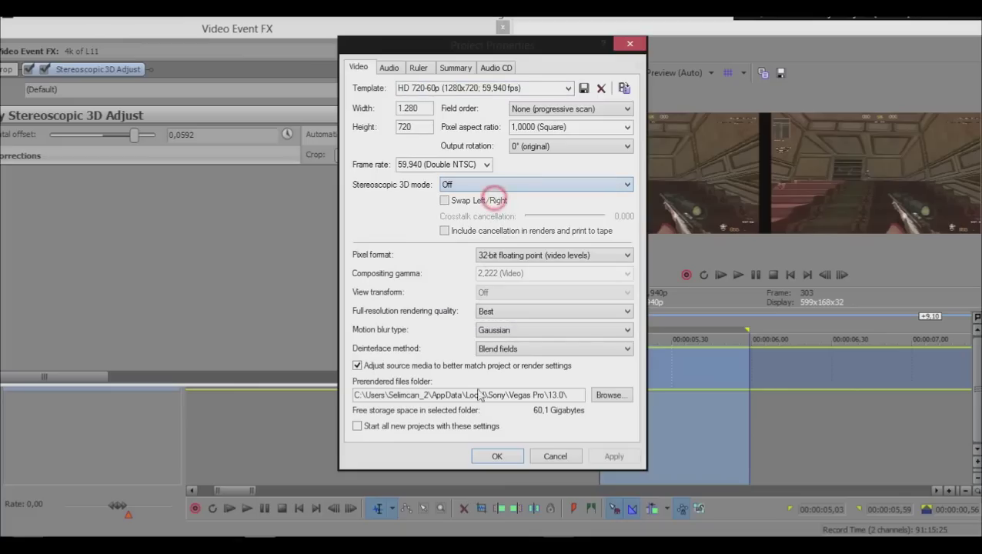
{"action": "left_click", "coordinate": [497, 456]}
Step: Remove the Stereoscopic 3D Adjust effect from the clip and place the timeline cursor at 00:00:05,05
{"action": "left_click", "coordinate": [496, 72]}
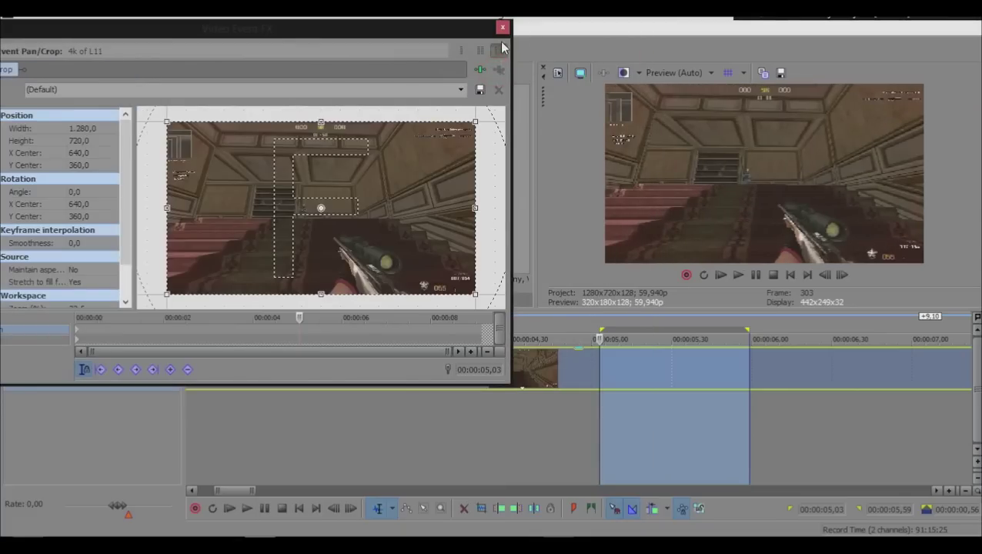
{"action": "left_click", "coordinate": [502, 27]}
{"action": "left_click", "coordinate": [417, 367]}
{"action": "scroll", "coordinate": [409, 378], "scroll_direction": "down", "scroll_amount": 5}
{"action": "left_click", "coordinate": [288, 373]}
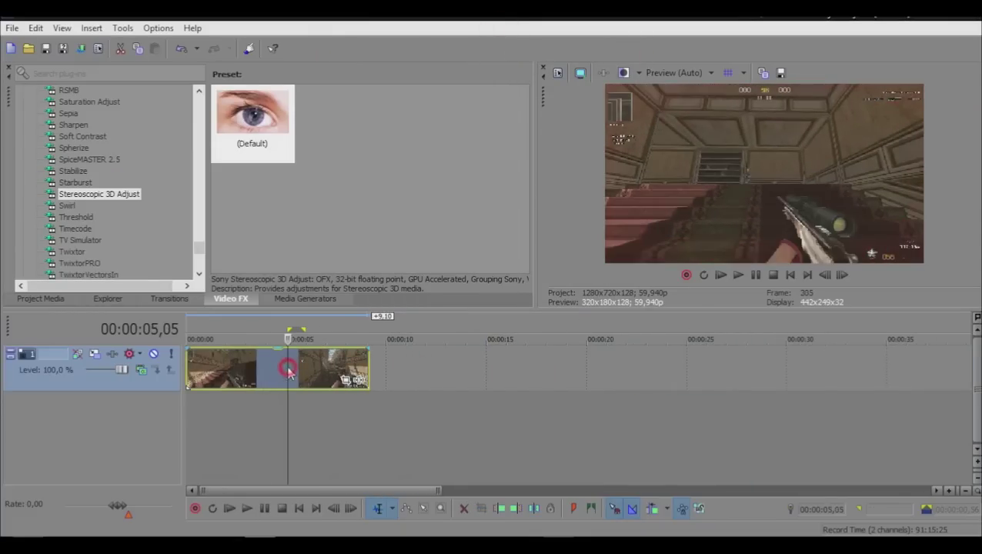
{"action": "left_click", "coordinate": [201, 250]}
{"action": "left_click_drag", "start_coordinate": [201, 250], "coordinate": [198, 105]}
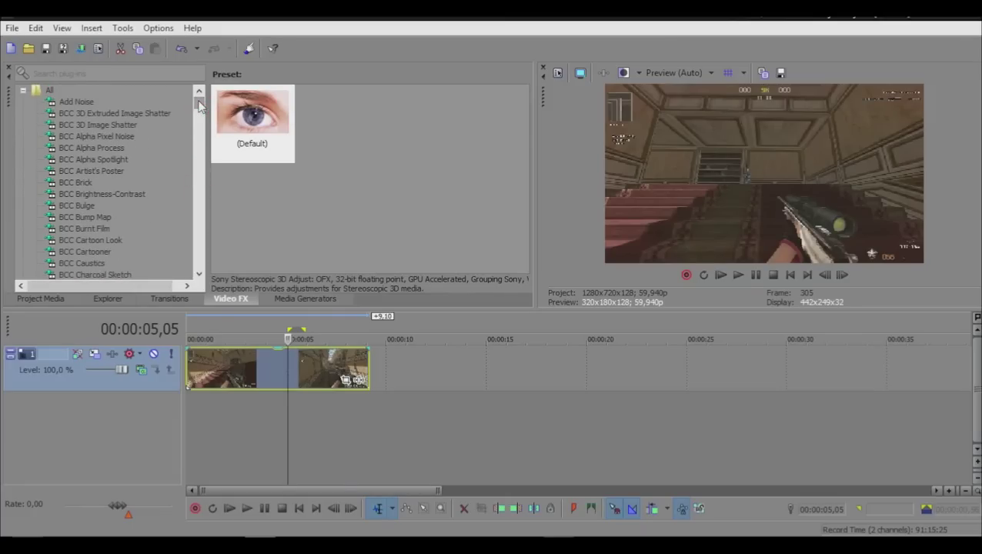
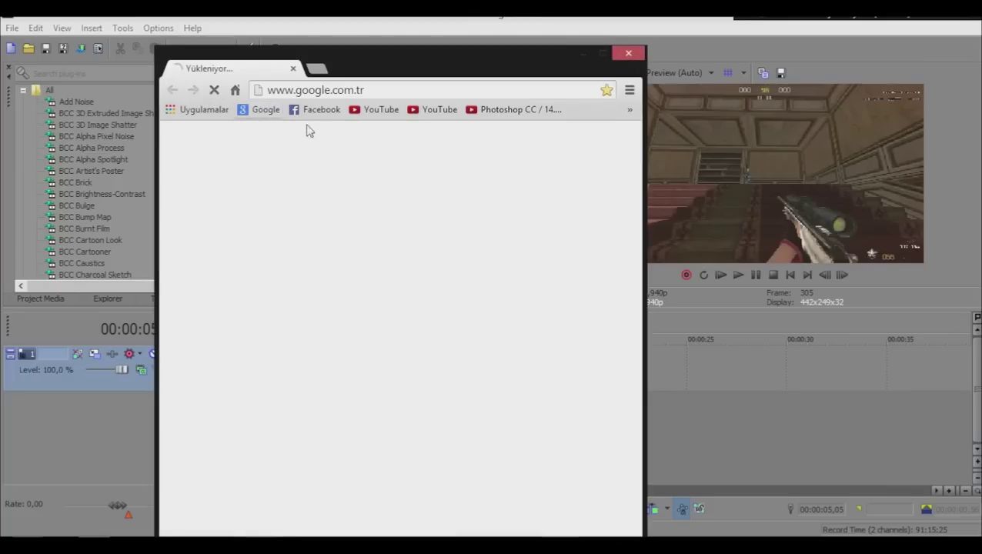
{"action": "left_click", "coordinate": [362, 110]}
{"action": "left_click_drag", "start_coordinate": [408, 77], "coordinate": [477, 33]}
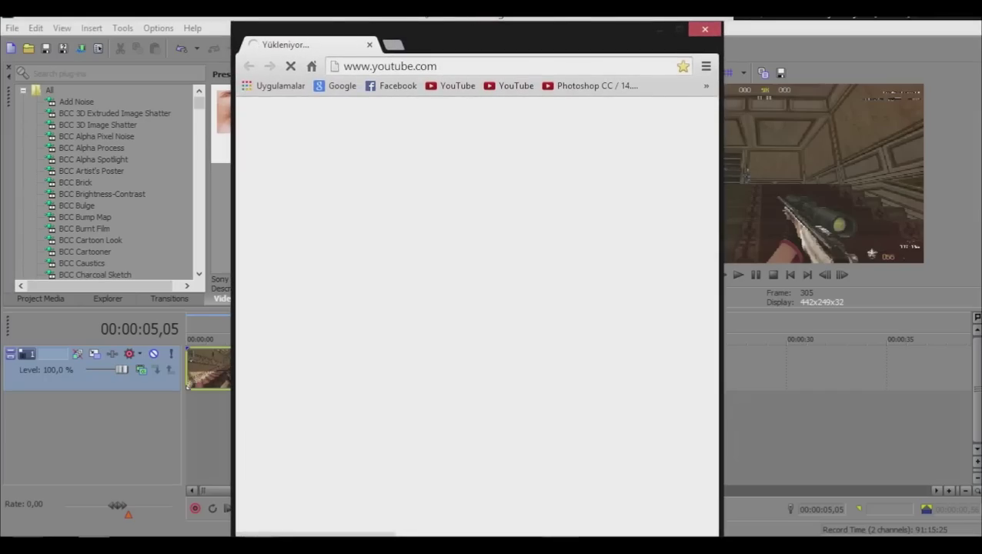
{"action": "left_click", "coordinate": [136, 391]}
{"action": "key", "text": "alt+Tab"}
{"action": "left_click_drag", "start_coordinate": [465, 31], "coordinate": [400, 23]}
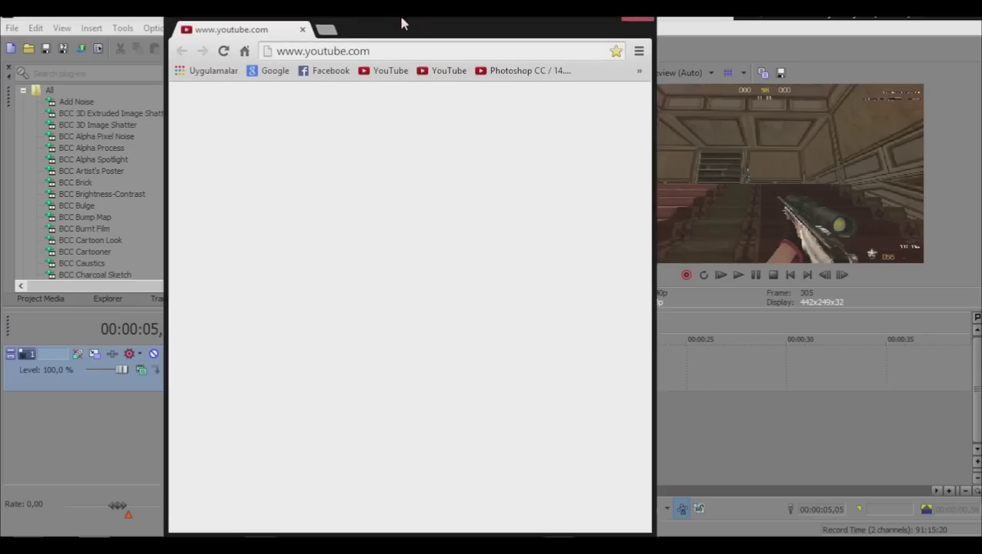
{"action": "left_click", "coordinate": [378, 70]}
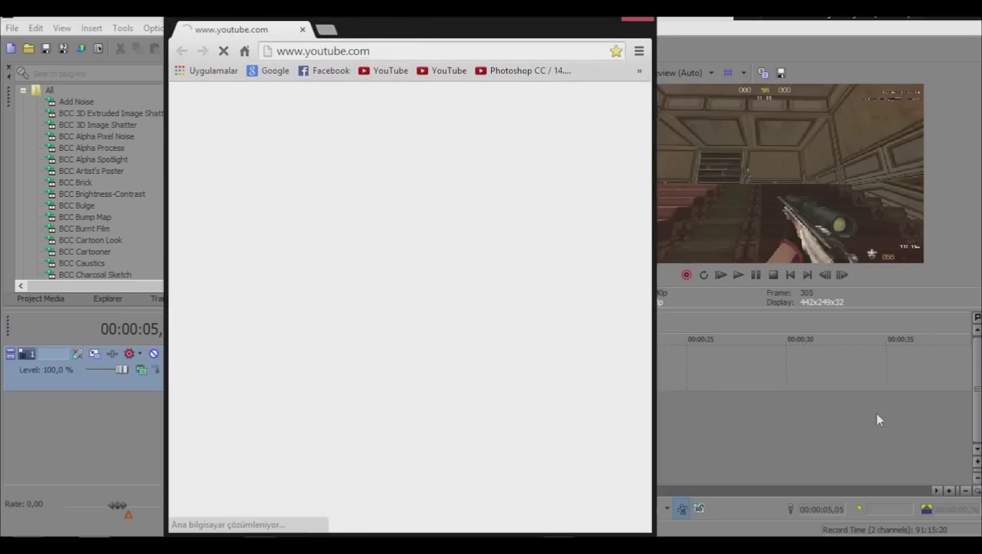
Step: Disconnect from the Airties_5343 Wi-Fi network and reconnect to it with automatic connection enabled
{"action": "left_click", "coordinate": [900, 361]}
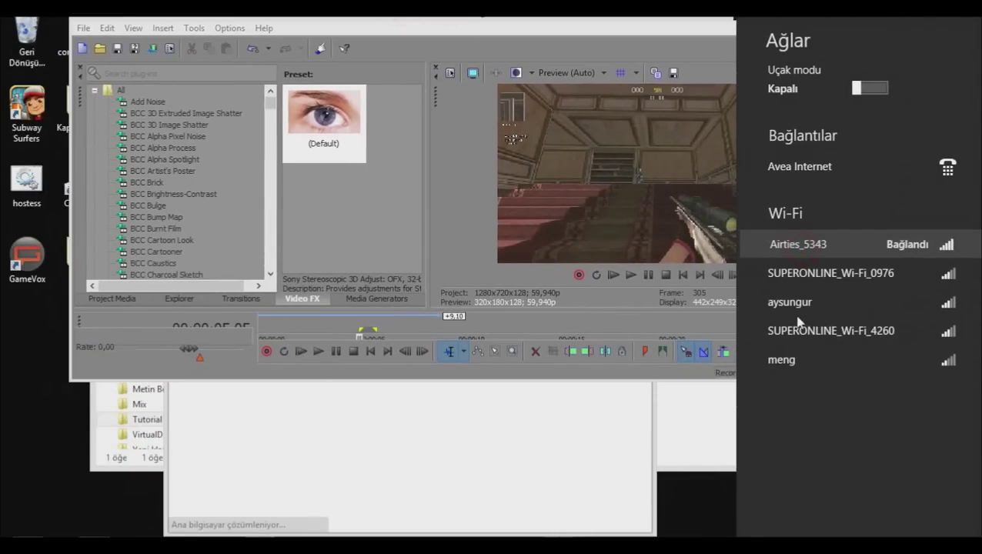
{"action": "left_click", "coordinate": [796, 245]}
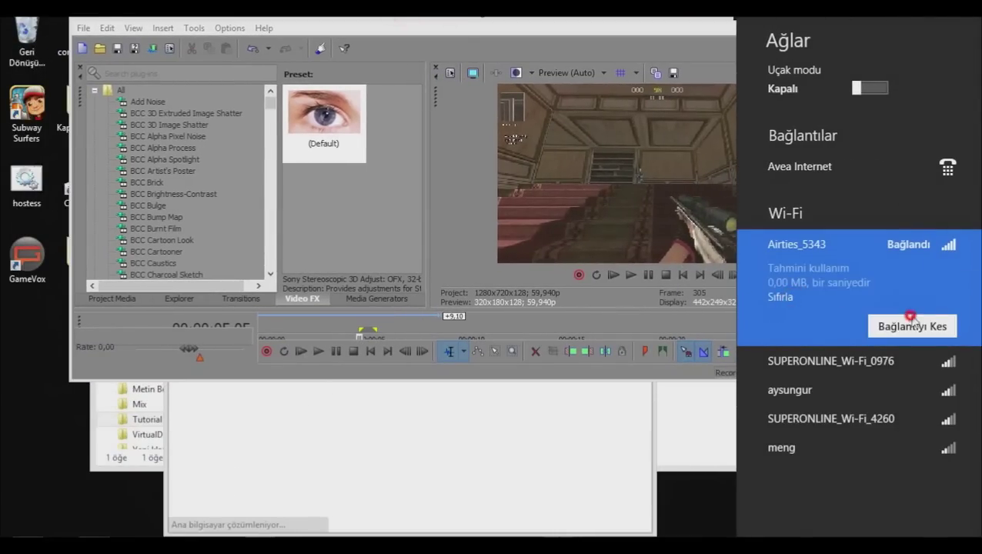
{"action": "left_click", "coordinate": [775, 323]}
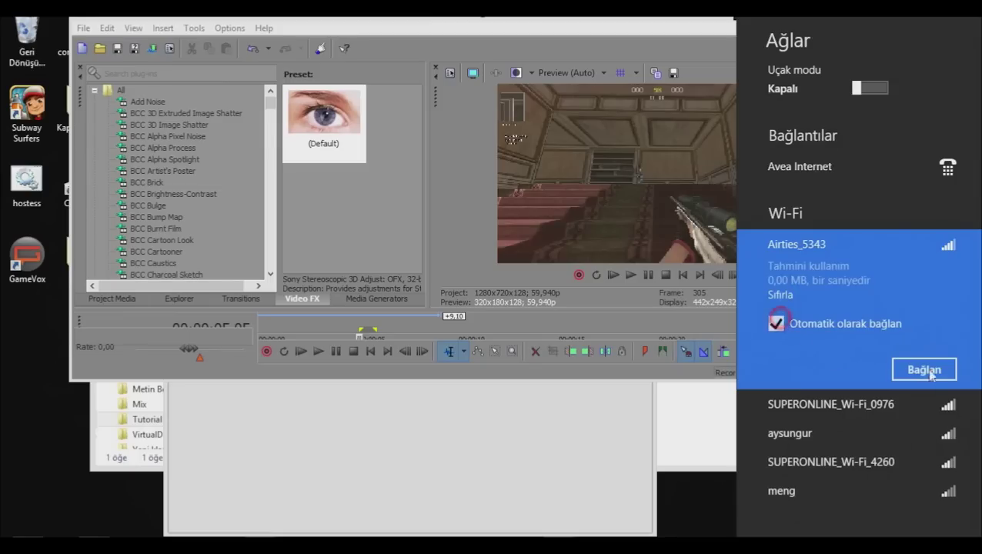
{"action": "left_click", "coordinate": [923, 369]}
{"action": "left_click", "coordinate": [149, 370]}
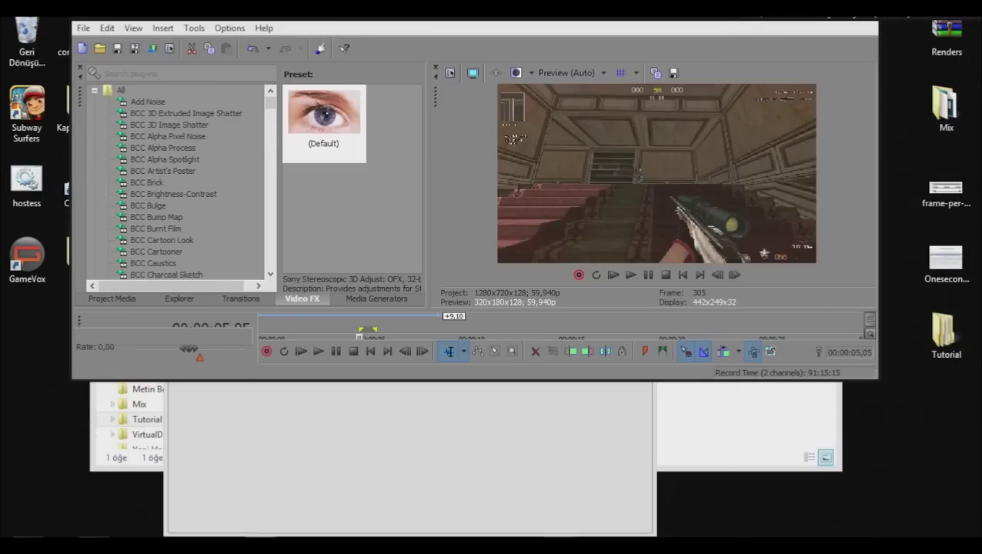
Step: Try loading YouTube in the browser again, close the browser and return to Vegas Pro in full-screen size
{"action": "left_click", "coordinate": [215, 430]}
{"action": "left_click", "coordinate": [385, 71]}
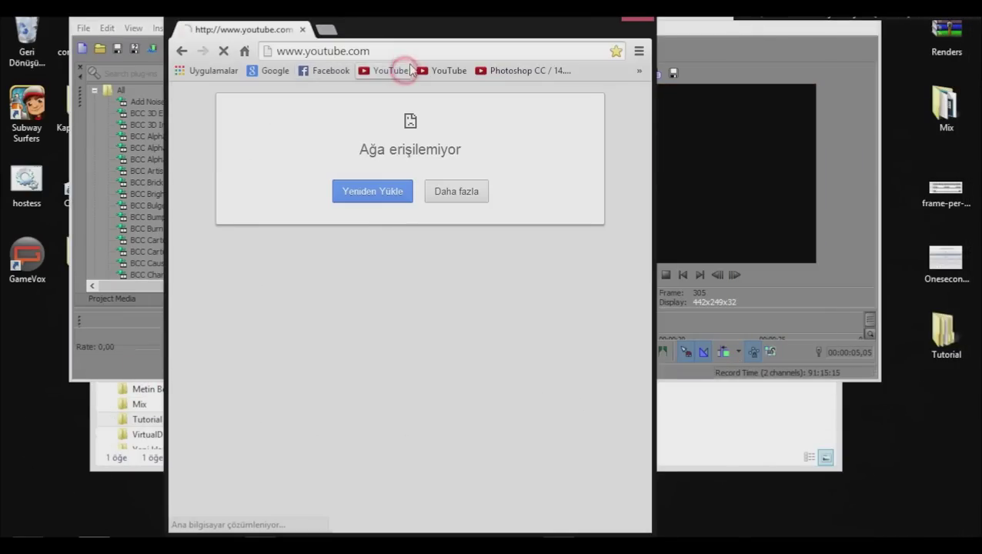
{"action": "left_click_drag", "start_coordinate": [428, 25], "coordinate": [448, 15]}
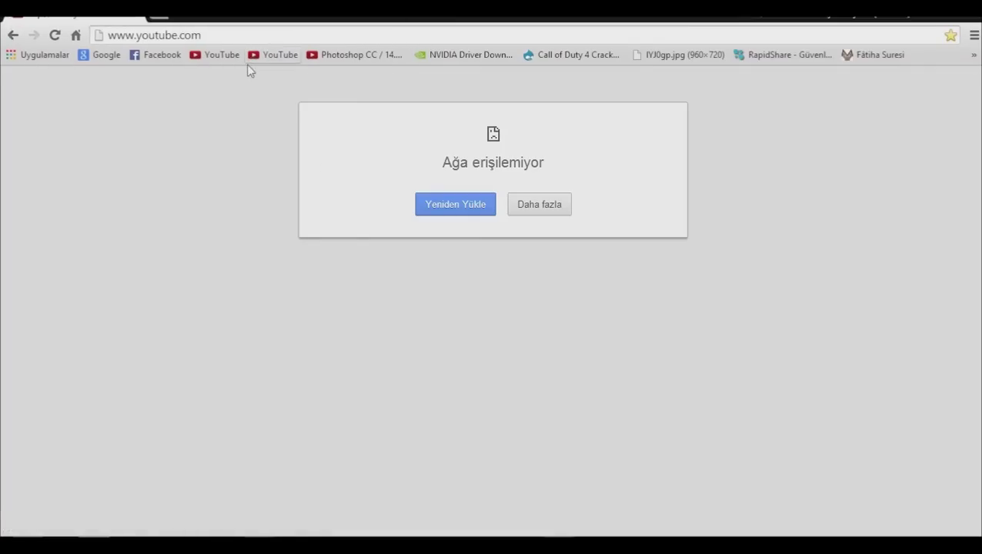
{"action": "left_click", "coordinate": [219, 52]}
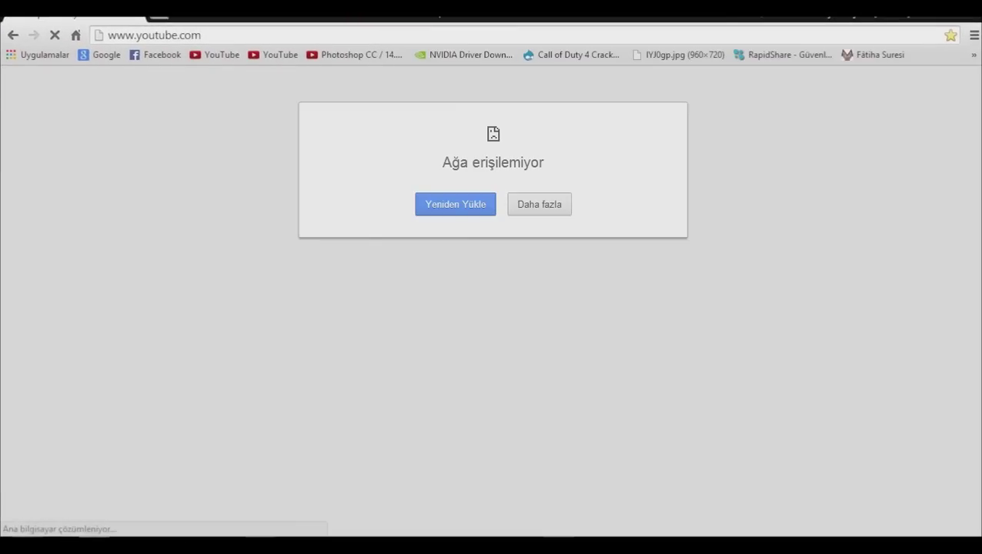
{"action": "left_click_drag", "start_coordinate": [449, 15], "coordinate": [338, 55]}
{"action": "left_click", "coordinate": [495, 38]}
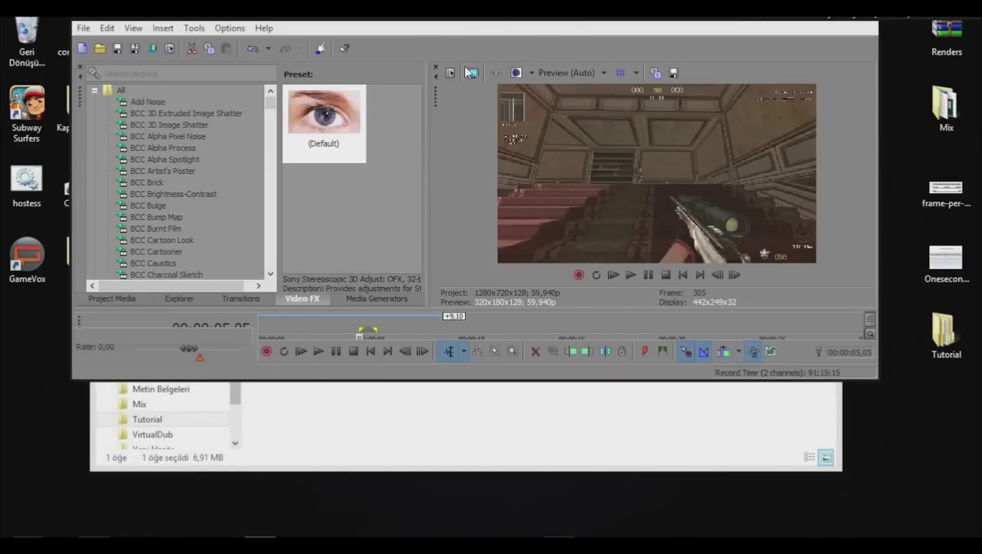
{"action": "left_click_drag", "start_coordinate": [408, 17], "coordinate": [471, 18]}
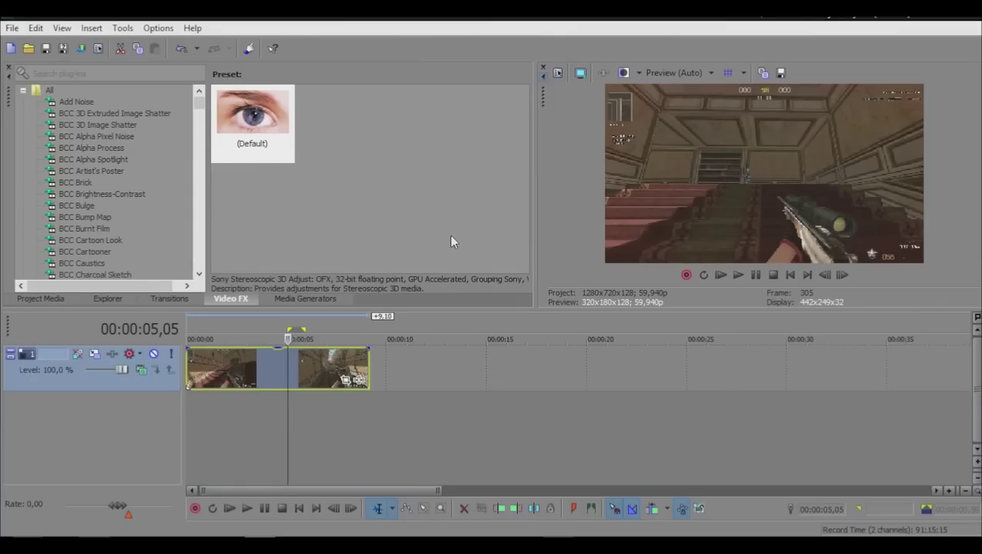
Step: Select the RSMB video effect and place the timeline cursor at 00:00:05,42 in the clip
{"action": "left_click_drag", "start_coordinate": [200, 103], "coordinate": [206, 247]}
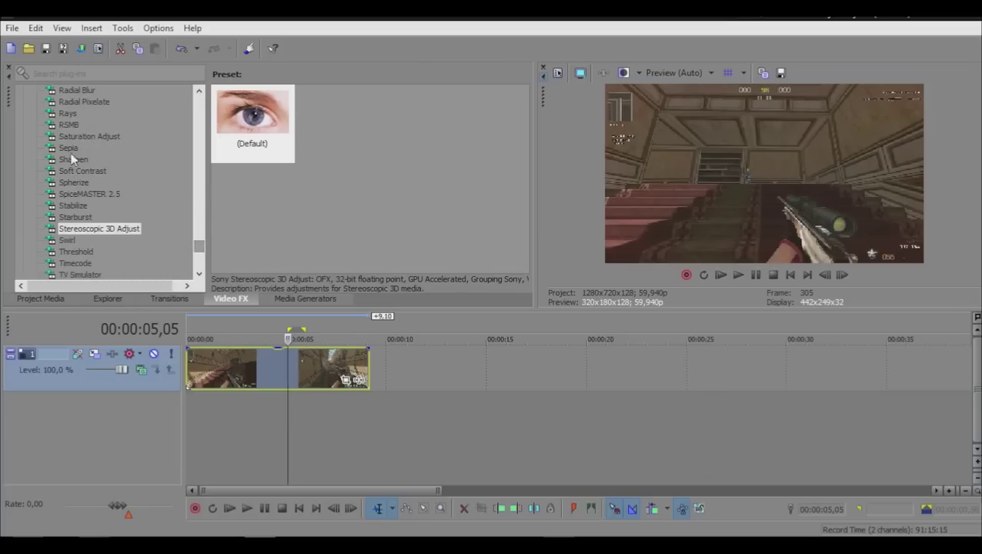
{"action": "left_click", "coordinate": [68, 125]}
{"action": "scroll", "coordinate": [314, 377], "scroll_direction": "up", "scroll_amount": 6}
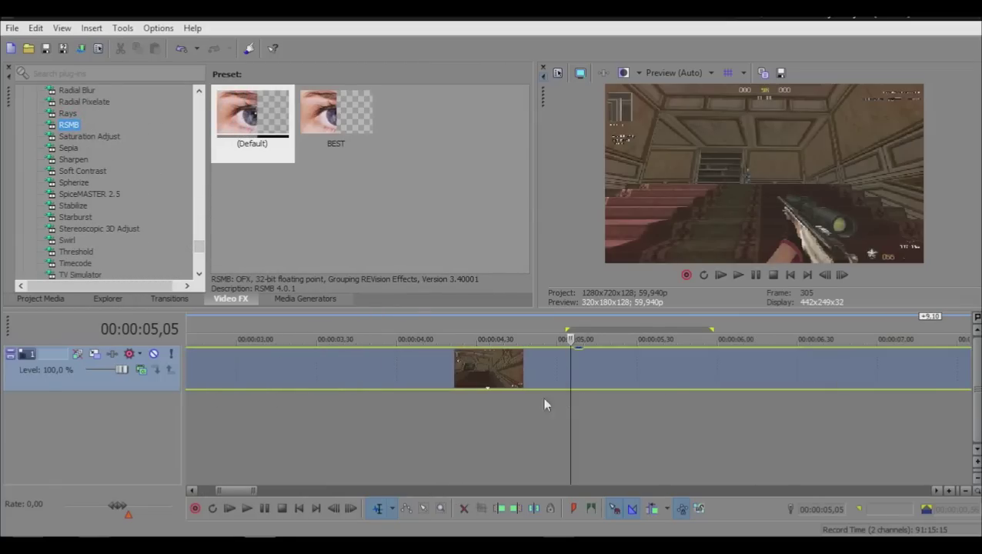
{"action": "left_click_drag", "start_coordinate": [569, 390], "coordinate": [623, 390]}
{"action": "left_click", "coordinate": [641, 394]}
{"action": "left_click", "coordinate": [608, 395]}
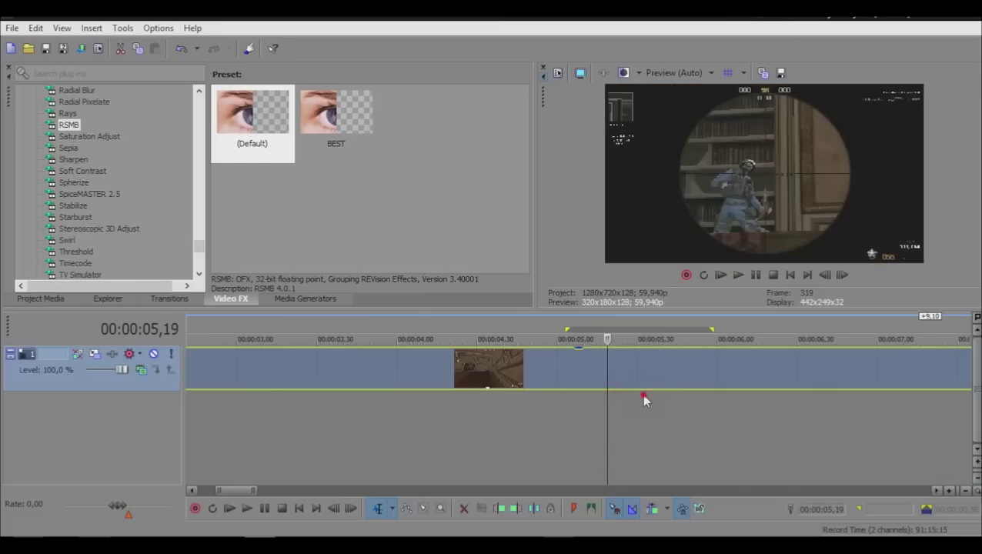
{"action": "left_click", "coordinate": [644, 398]}
{"action": "left_click", "coordinate": [703, 395]}
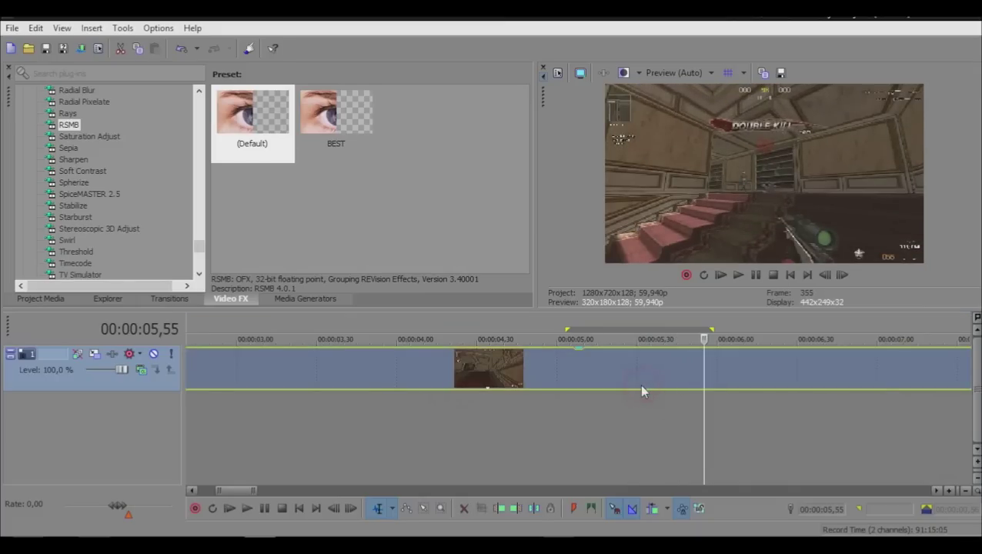
{"action": "left_click", "coordinate": [669, 394]}
Step: Set the video preview quality to Best (Full)
{"action": "left_click", "coordinate": [674, 72]}
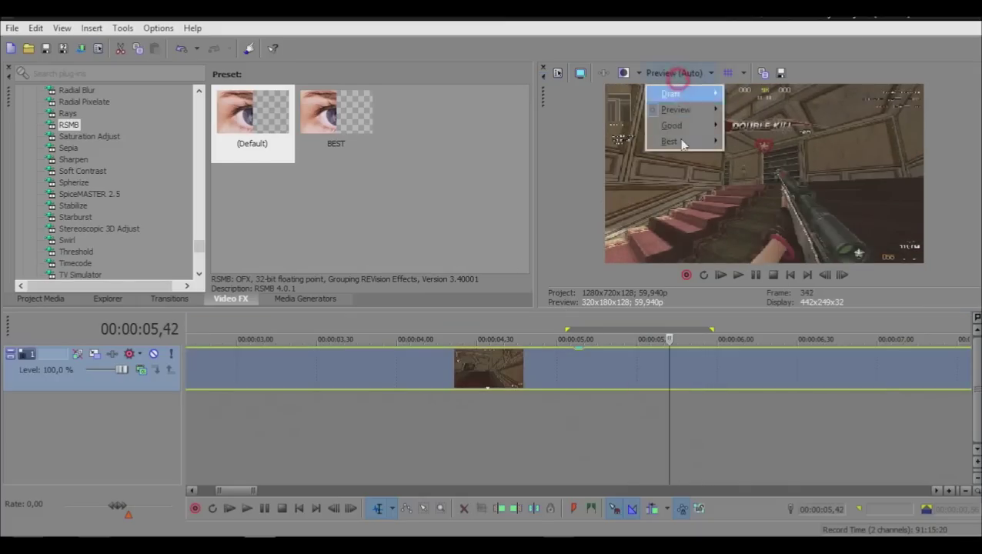
{"action": "mouse_move", "coordinate": [681, 140]}
{"action": "left_click", "coordinate": [750, 160]}
Step: Try the (Default) RSMB effect on the clip, remove it and close the effect settings
{"action": "left_click_drag", "start_coordinate": [327, 120], "coordinate": [501, 365]}
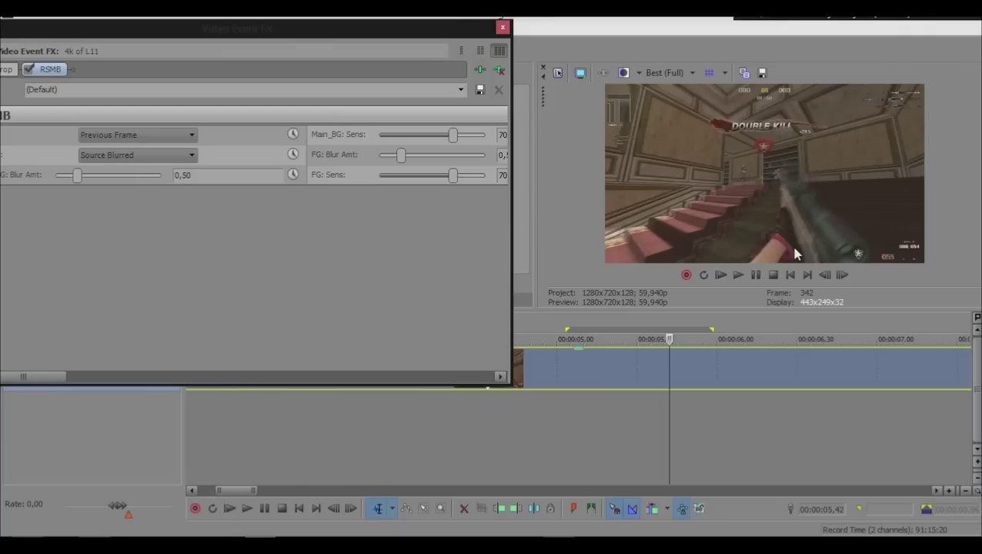
{"action": "left_click", "coordinate": [499, 71]}
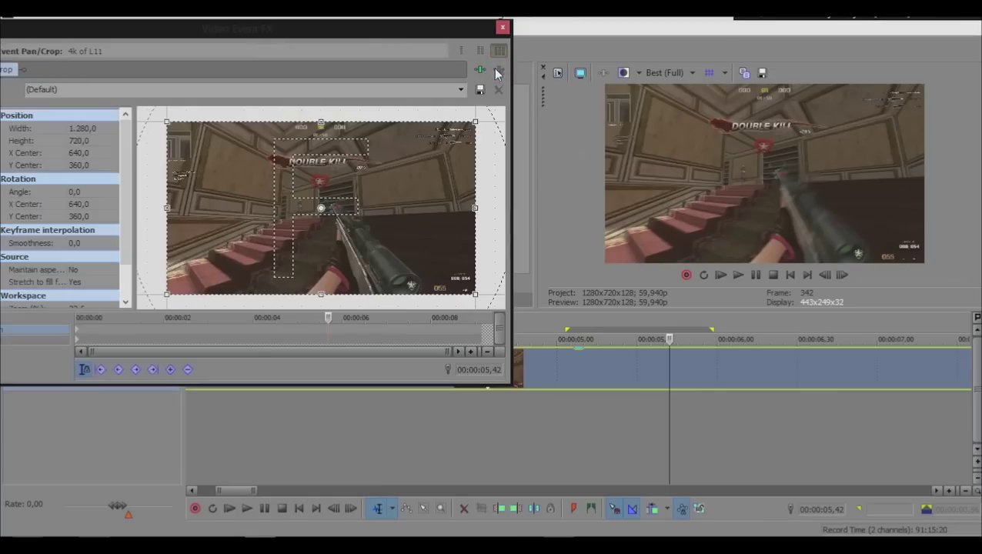
{"action": "left_click", "coordinate": [503, 28]}
Step: Review the gameplay clip's frames at several points along the timeline
{"action": "scroll", "coordinate": [561, 372], "scroll_direction": "down", "scroll_amount": 5}
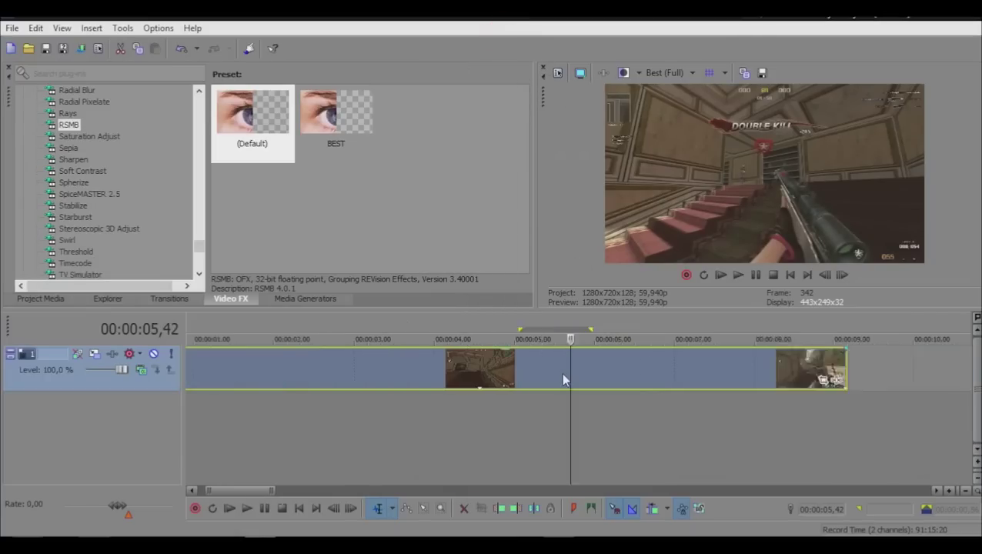
{"action": "left_click", "coordinate": [320, 405]}
{"action": "left_click", "coordinate": [297, 423]}
{"action": "left_click", "coordinate": [244, 431]}
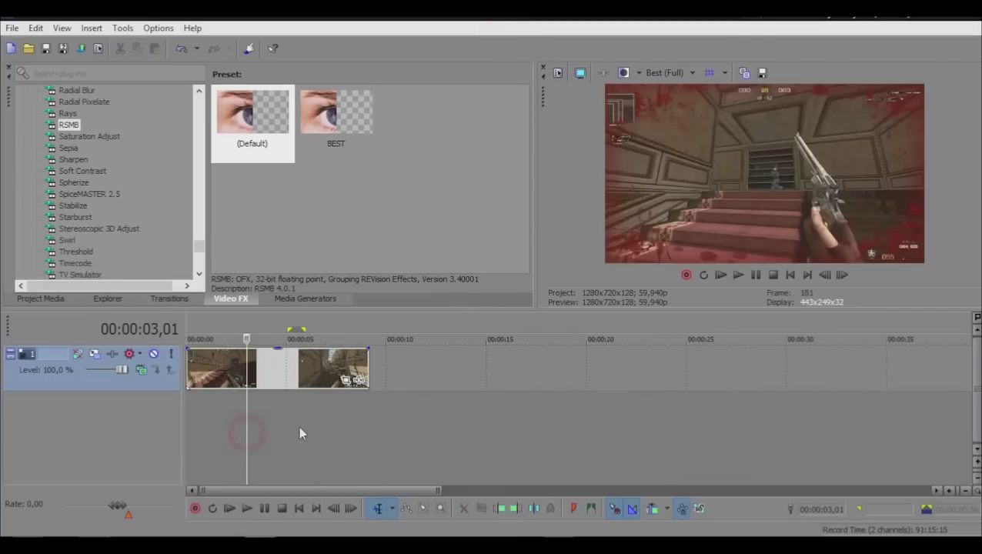
{"action": "left_click", "coordinate": [299, 427]}
{"action": "left_click", "coordinate": [394, 428]}
{"action": "left_click", "coordinate": [258, 437]}
{"action": "left_click", "coordinate": [278, 437]}
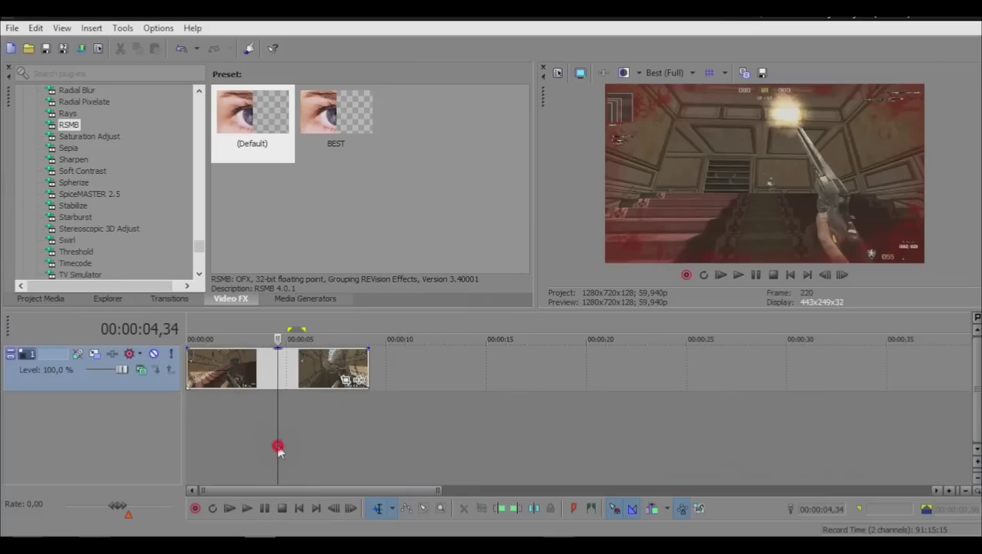
{"action": "left_click", "coordinate": [257, 436]}
{"action": "scroll", "coordinate": [270, 451], "scroll_direction": "up", "scroll_amount": 3}
{"action": "scroll", "coordinate": [284, 446], "scroll_direction": "down", "scroll_amount": 2}
{"action": "left_click", "coordinate": [304, 438]}
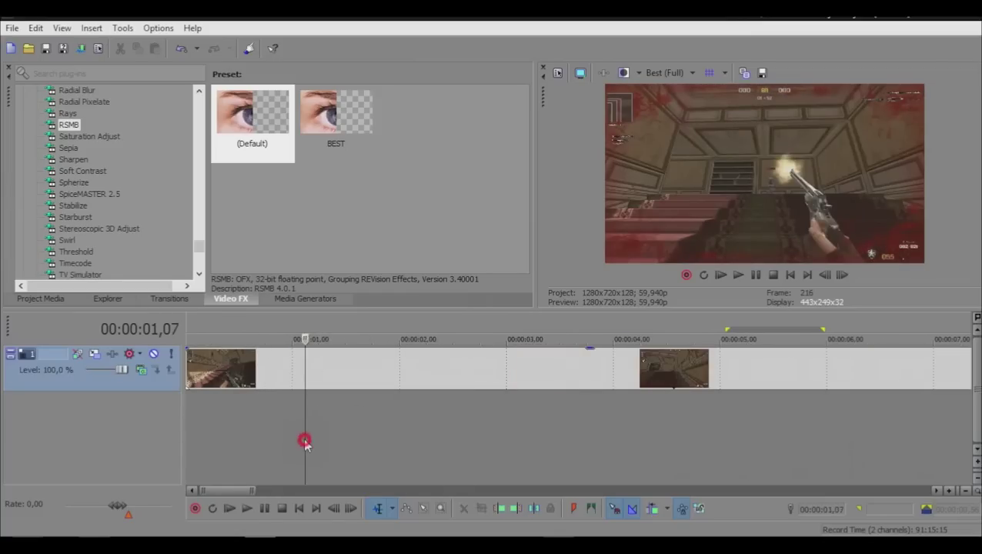
{"action": "scroll", "coordinate": [304, 442], "scroll_direction": "down", "scroll_amount": 3}
{"action": "left_click", "coordinate": [214, 412]}
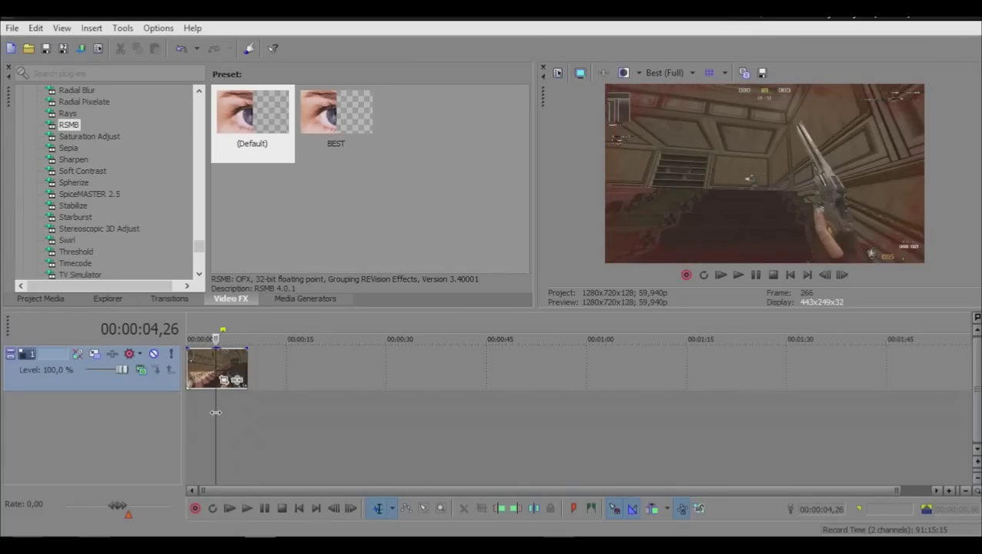
Step: Check the gameplay clip around the Triple Kill moment and select the TwixtorPRO video effect
{"action": "left_click", "coordinate": [231, 427]}
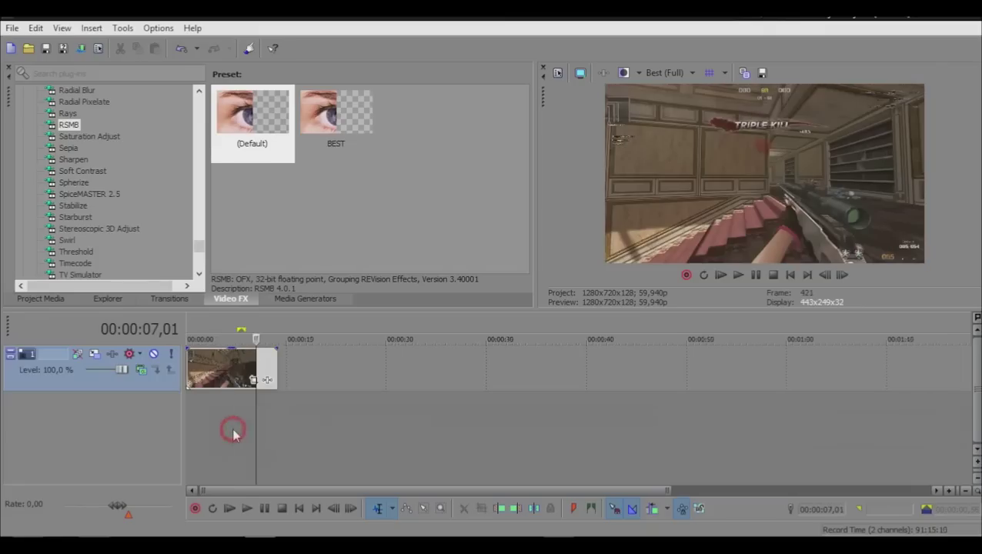
{"action": "scroll", "coordinate": [233, 431], "scroll_direction": "up", "scroll_amount": 4}
{"action": "left_click", "coordinate": [791, 454]}
{"action": "left_click", "coordinate": [590, 451]}
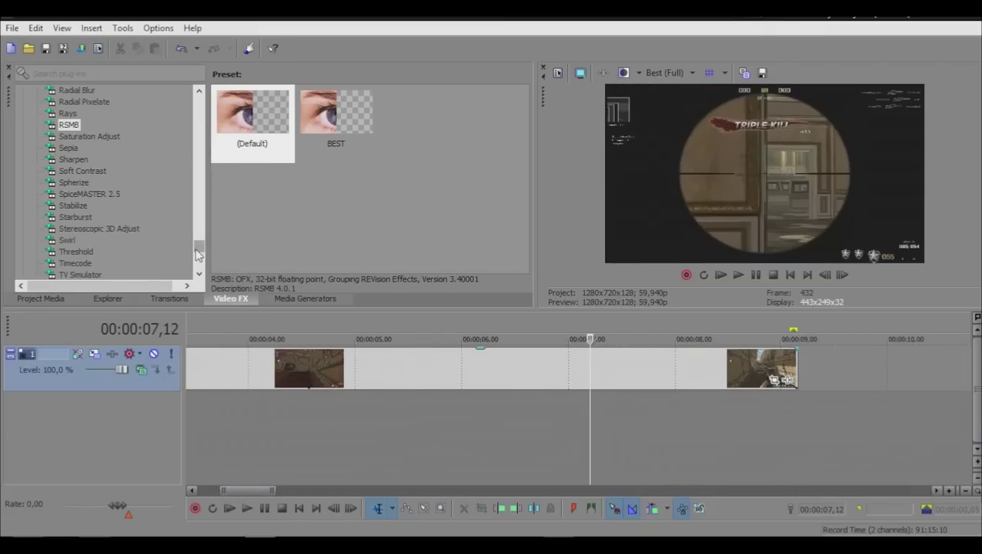
{"action": "scroll", "coordinate": [154, 219], "scroll_direction": "down", "scroll_amount": 3}
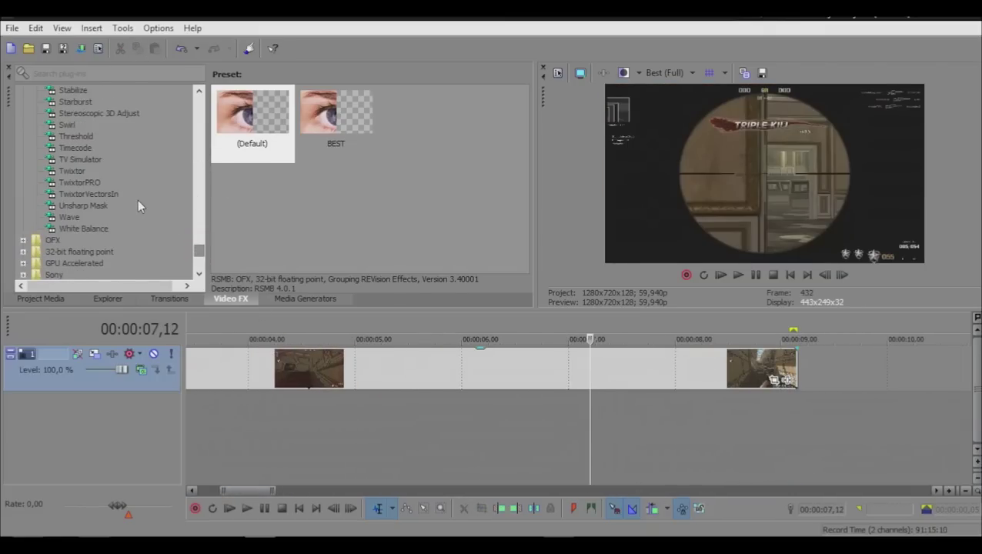
{"action": "left_click", "coordinate": [85, 183]}
{"action": "scroll", "coordinate": [346, 392], "scroll_direction": "down", "scroll_amount": 4}
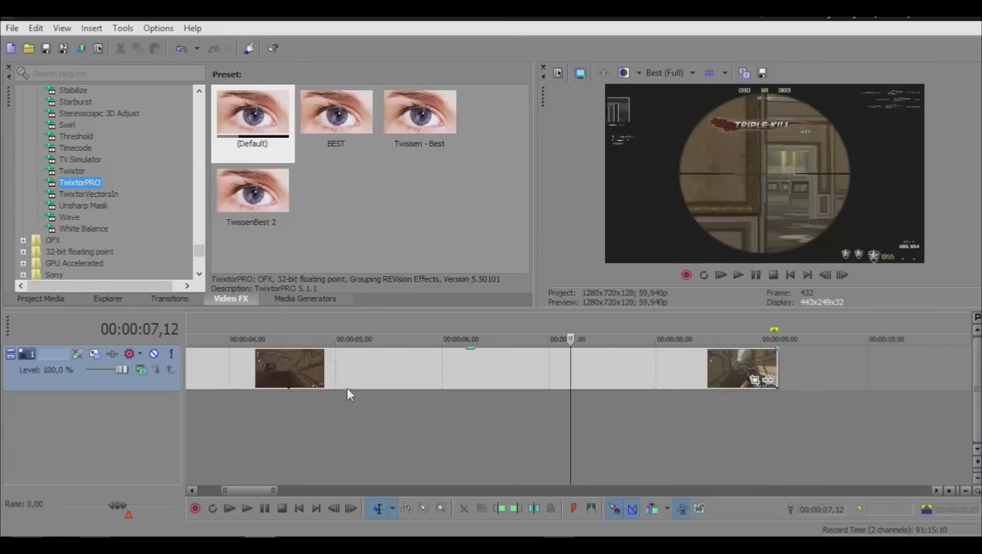
Step: Move the timeline cursor through the clip to the shot just before the Double Kill, around 00:00:05,21
{"action": "left_click", "coordinate": [346, 393]}
{"action": "left_click", "coordinate": [406, 373]}
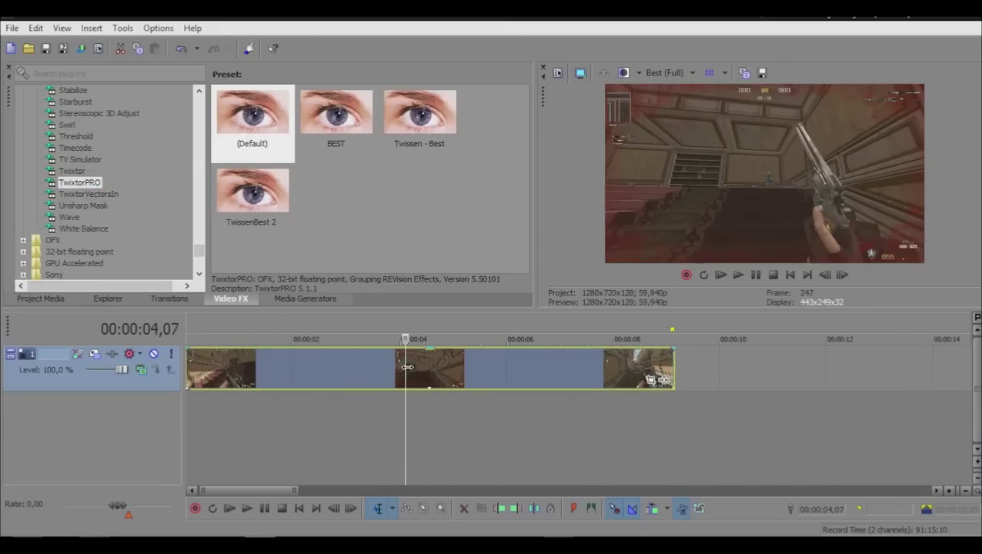
{"action": "right_click", "coordinate": [405, 366]}
{"action": "left_click", "coordinate": [352, 510]}
{"action": "left_click", "coordinate": [426, 378]}
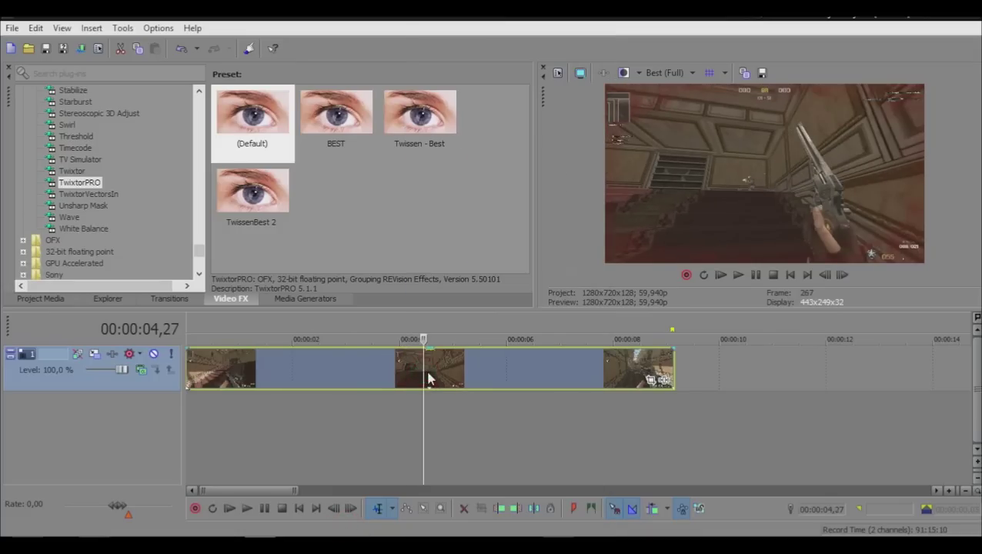
{"action": "left_click", "coordinate": [437, 378]}
{"action": "left_click", "coordinate": [453, 372]}
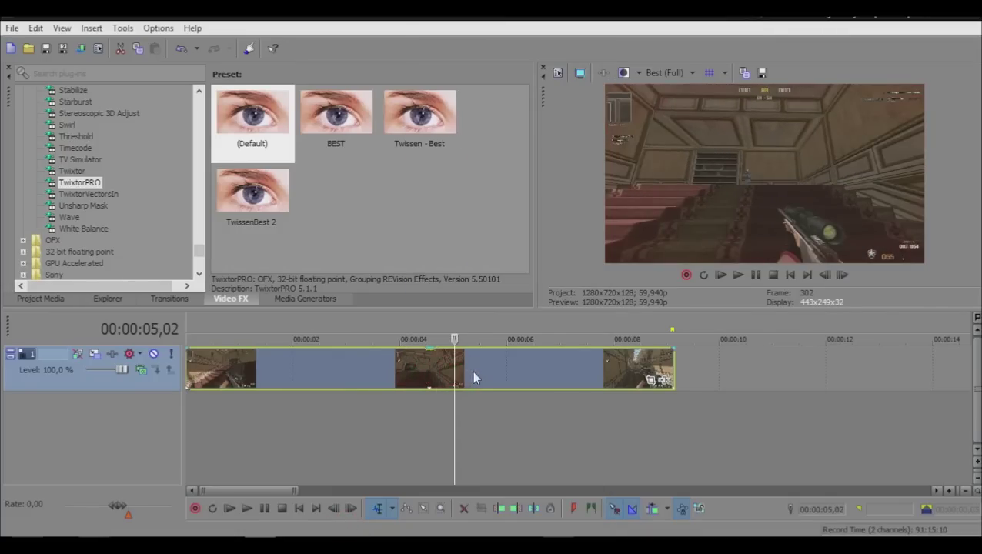
{"action": "left_click", "coordinate": [472, 371]}
Step: Step frame by frame around the shot, try splitting the clip at 00:00:05,23 and undo the split
{"action": "left_click", "coordinate": [825, 275]}
{"action": "left_click", "coordinate": [825, 275]}
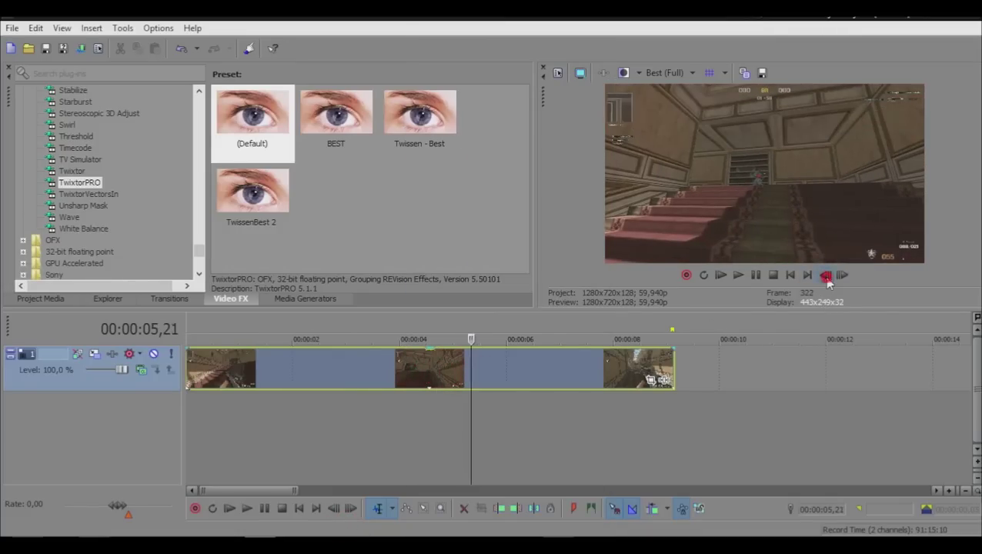
{"action": "left_click", "coordinate": [825, 275]}
{"action": "left_click", "coordinate": [824, 276]}
{"action": "left_click", "coordinate": [841, 275]}
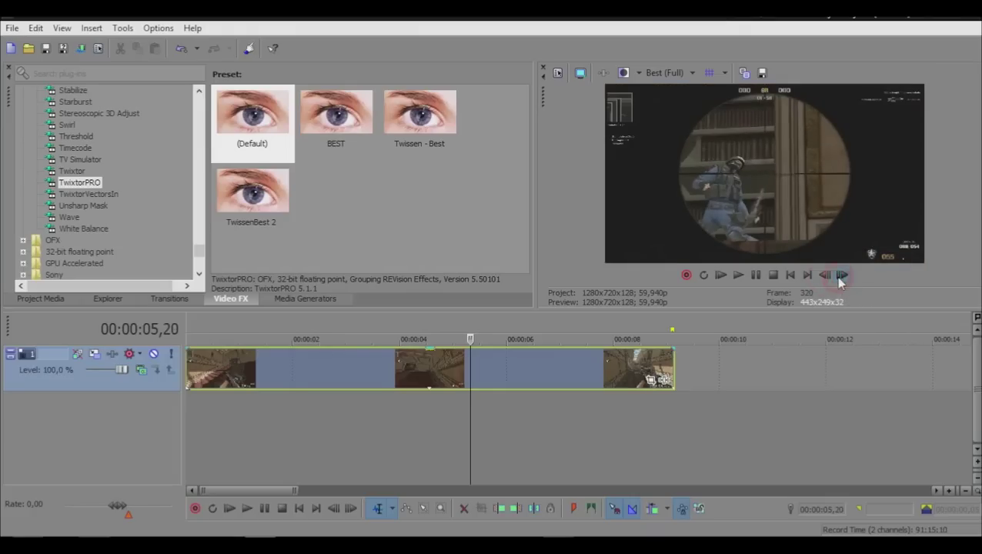
{"action": "left_click", "coordinate": [841, 276]}
{"action": "left_click", "coordinate": [841, 276]}
{"action": "left_click", "coordinate": [841, 276]}
{"action": "key", "text": "s"}
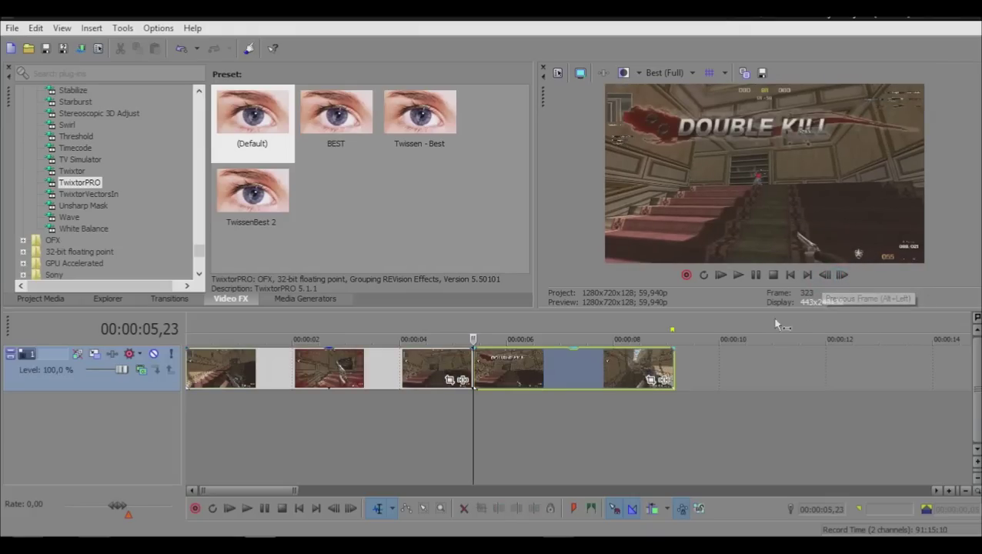
{"action": "key", "text": "ctrl+a"}
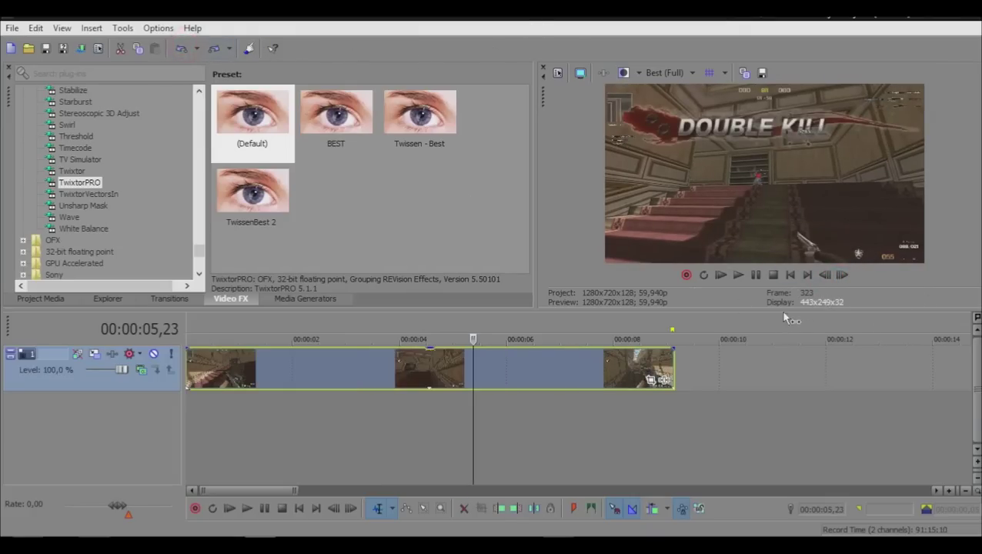
Step: Split the clip at 00:00:05,22 and again three frames further on at 00:00:05,25
{"action": "left_click", "coordinate": [823, 275]}
{"action": "scroll", "coordinate": [669, 361], "scroll_direction": "up", "scroll_amount": 6}
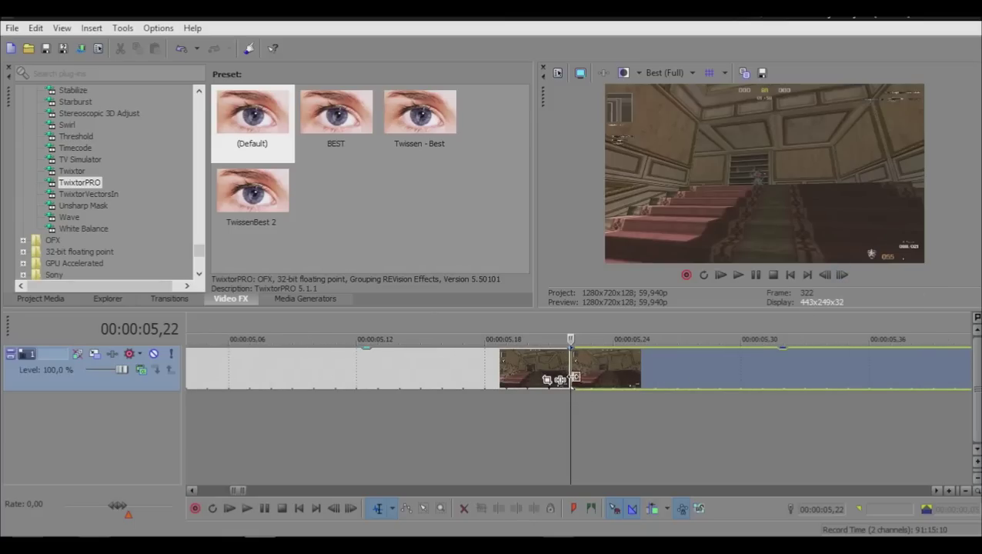
{"action": "left_click", "coordinate": [840, 276]}
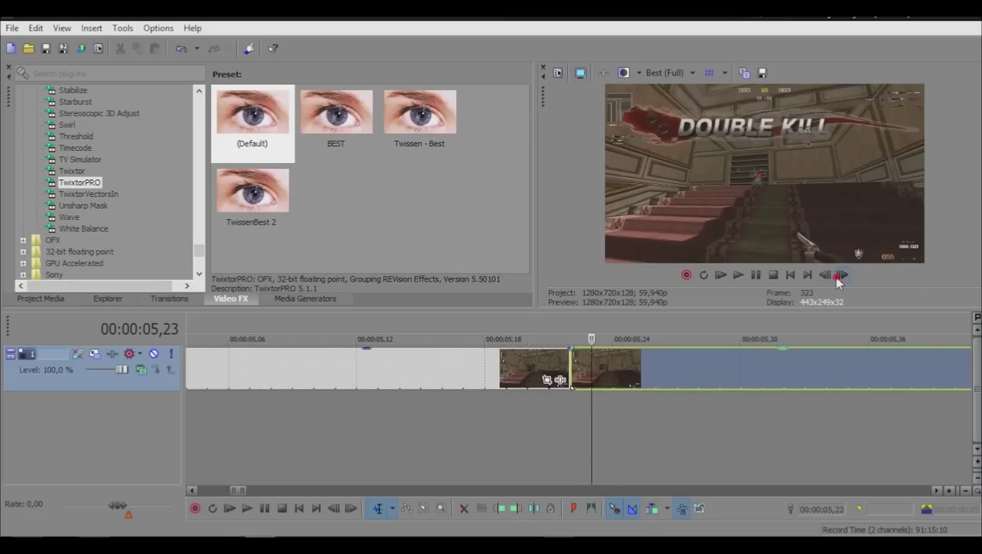
{"action": "left_click", "coordinate": [840, 275]}
{"action": "left_click", "coordinate": [840, 275]}
{"action": "scroll", "coordinate": [500, 439], "scroll_direction": "down", "scroll_amount": 10}
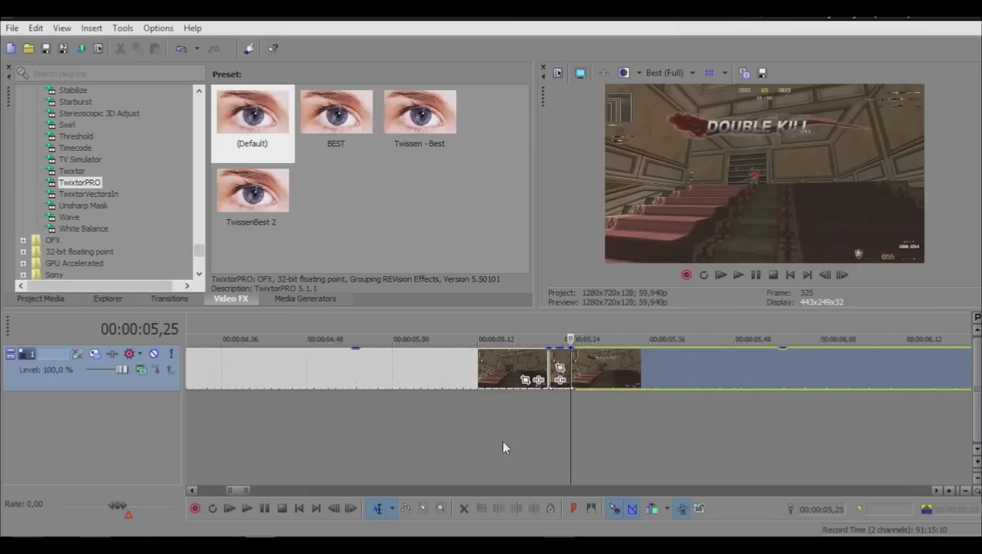
Step: Move the rest of the clip about 3.55 later and apply (Default) TwixtorPRO to the short middle segment with the speed percentage at 1,000
{"action": "left_click_drag", "start_coordinate": [560, 375], "coordinate": [749, 376]}
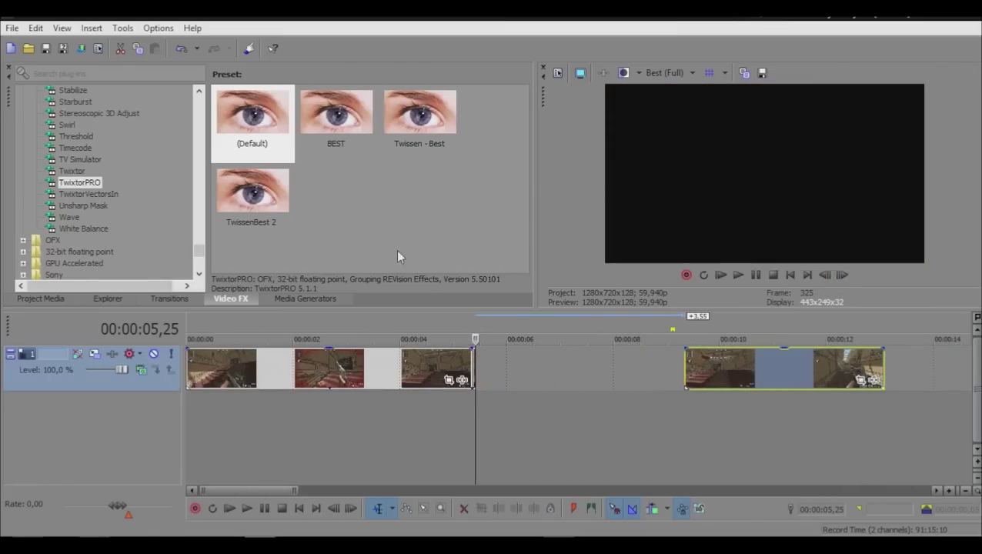
{"action": "left_click_drag", "start_coordinate": [260, 199], "coordinate": [477, 372]}
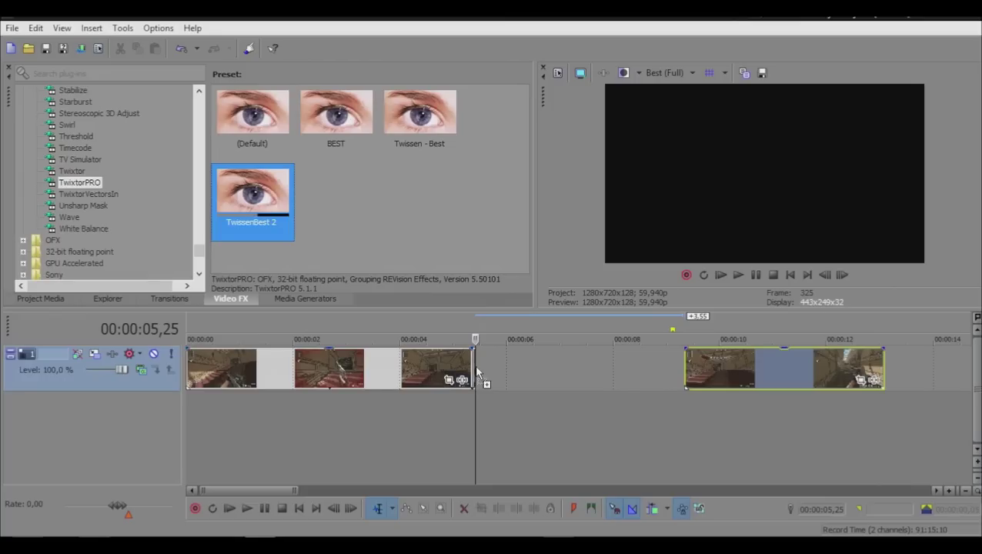
{"action": "left_click_drag", "start_coordinate": [280, 221], "coordinate": [476, 369]}
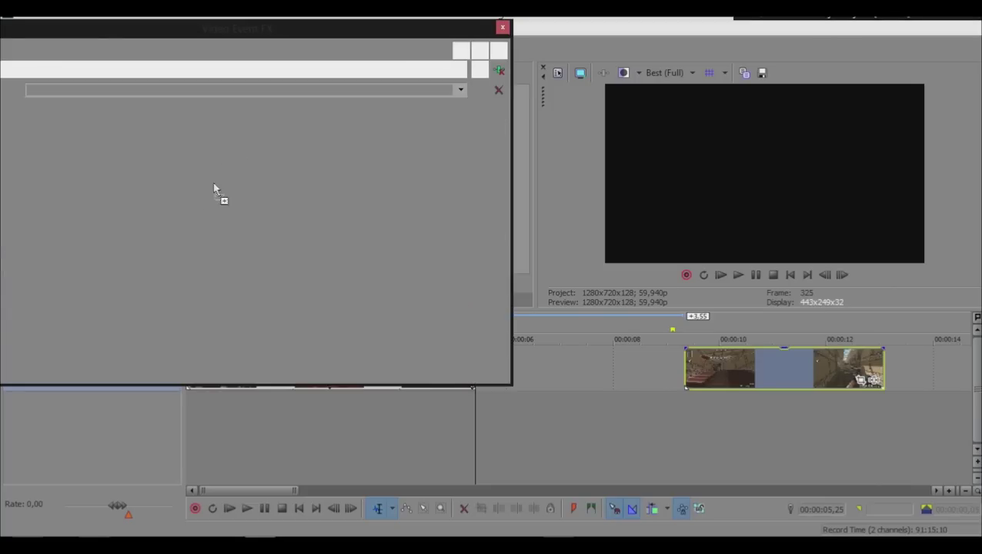
{"action": "double_click", "coordinate": [210, 217]}
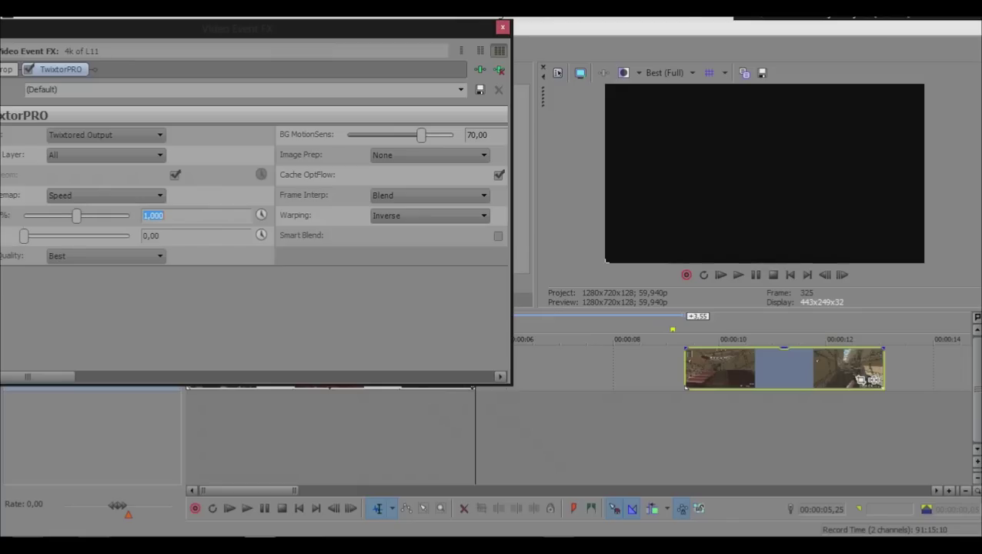
{"action": "left_click", "coordinate": [500, 29]}
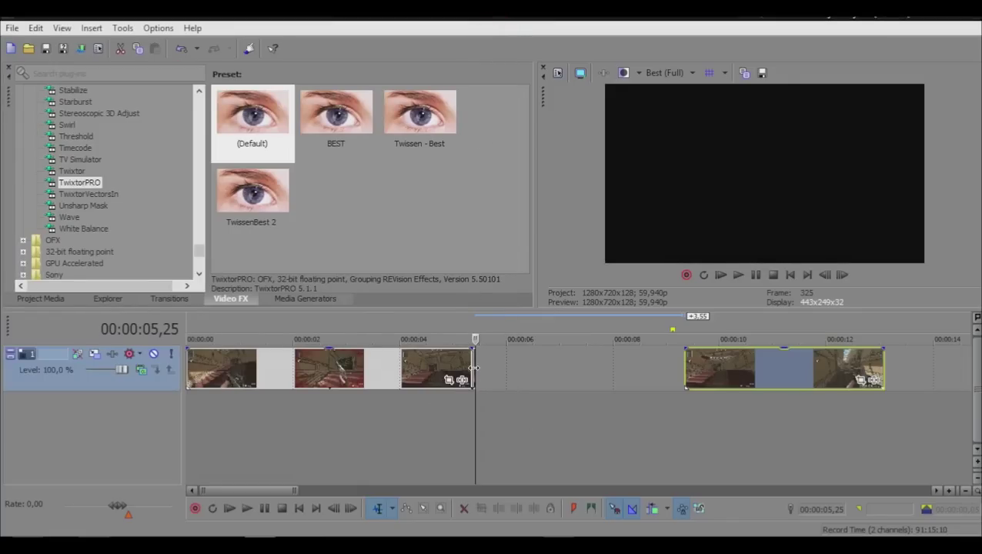
Step: Extend the short TwixtorPRO segment by about 1.44 and move the last clip back against its end
{"action": "left_click_drag", "start_coordinate": [473, 367], "coordinate": [568, 366]}
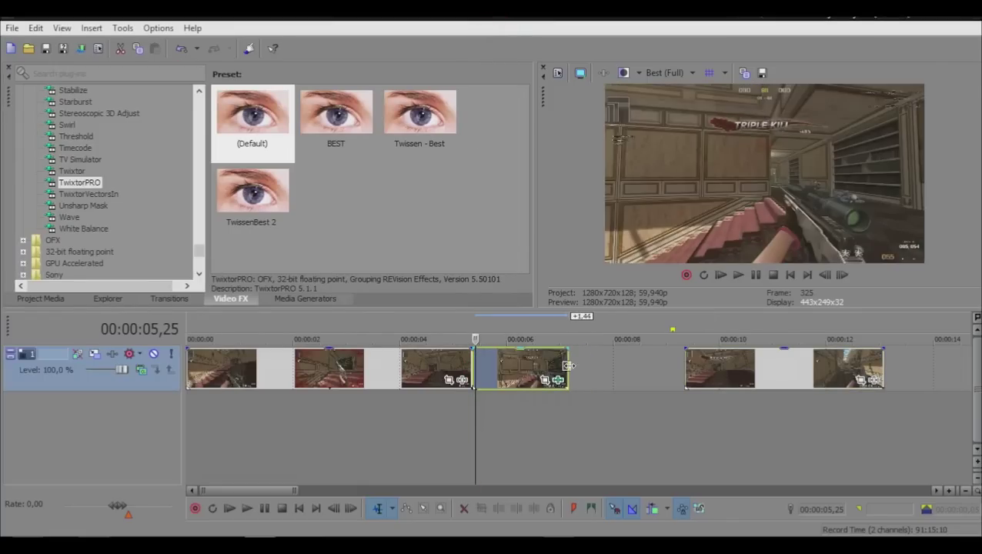
{"action": "left_click_drag", "start_coordinate": [746, 367], "coordinate": [632, 381]}
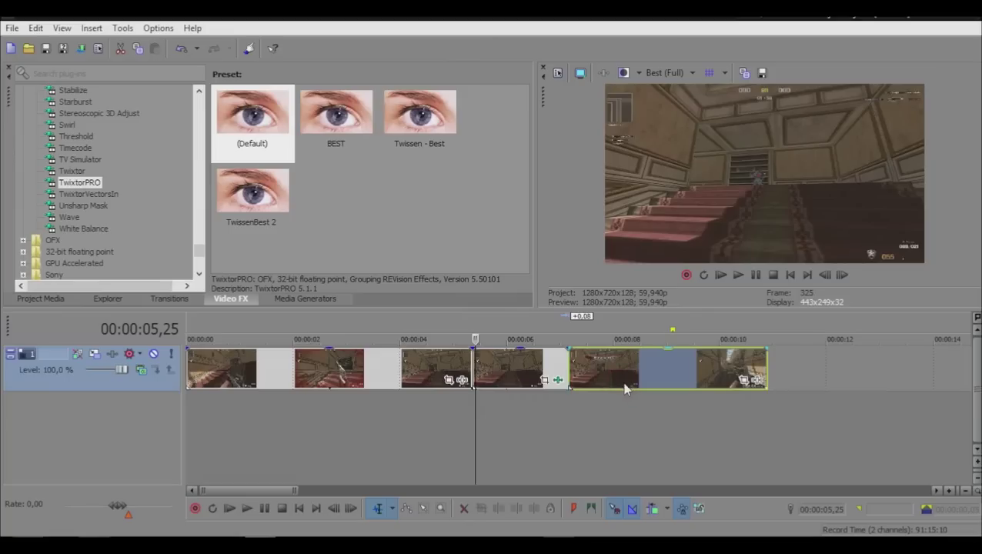
Step: Play back a time range around the TwixtorPRO segment and set the video preview quality to Preview (Auto)
{"action": "left_click_drag", "start_coordinate": [423, 421], "coordinate": [598, 421]}
{"action": "left_click", "coordinate": [738, 274]}
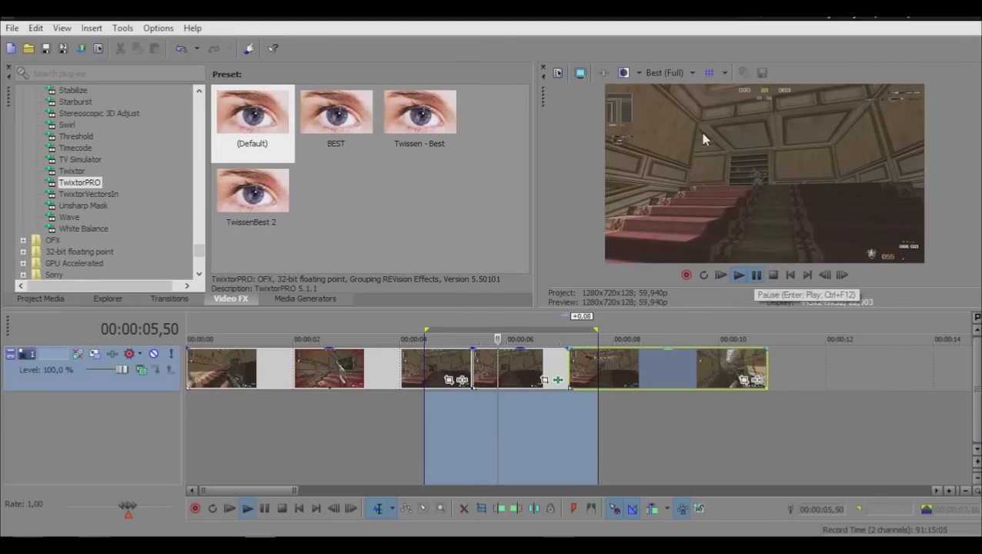
{"action": "key", "text": "Escape"}
{"action": "left_click", "coordinate": [664, 72]}
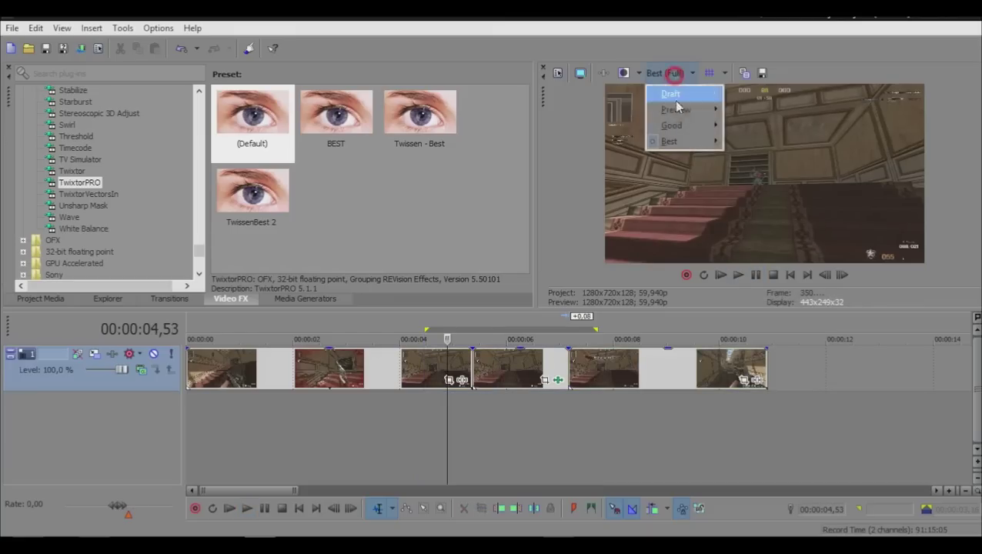
{"action": "mouse_move", "coordinate": [676, 109]}
{"action": "left_click", "coordinate": [745, 112]}
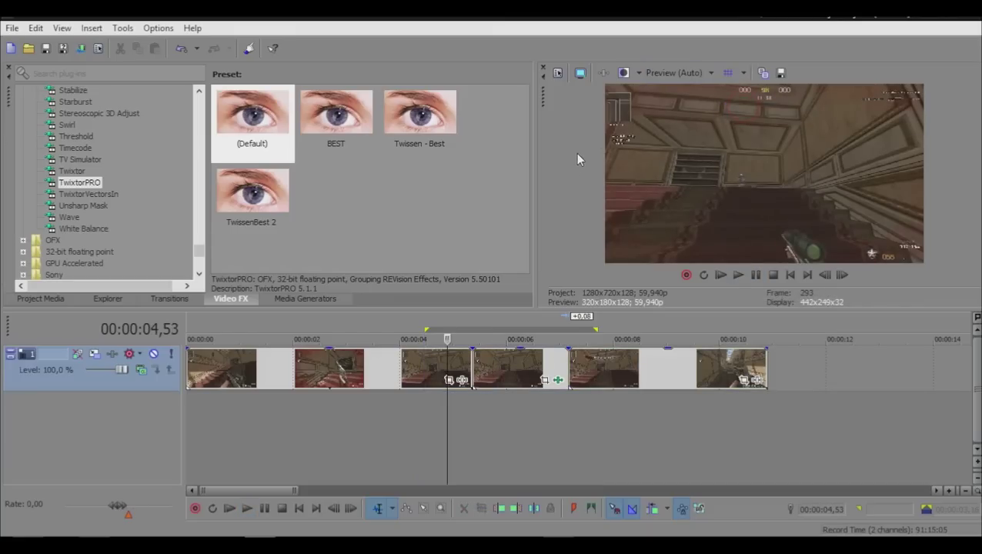
Step: Save the project in the Tutorial folder as Tutorial
{"action": "left_click", "coordinate": [46, 50]}
{"action": "left_click", "coordinate": [508, 361]}
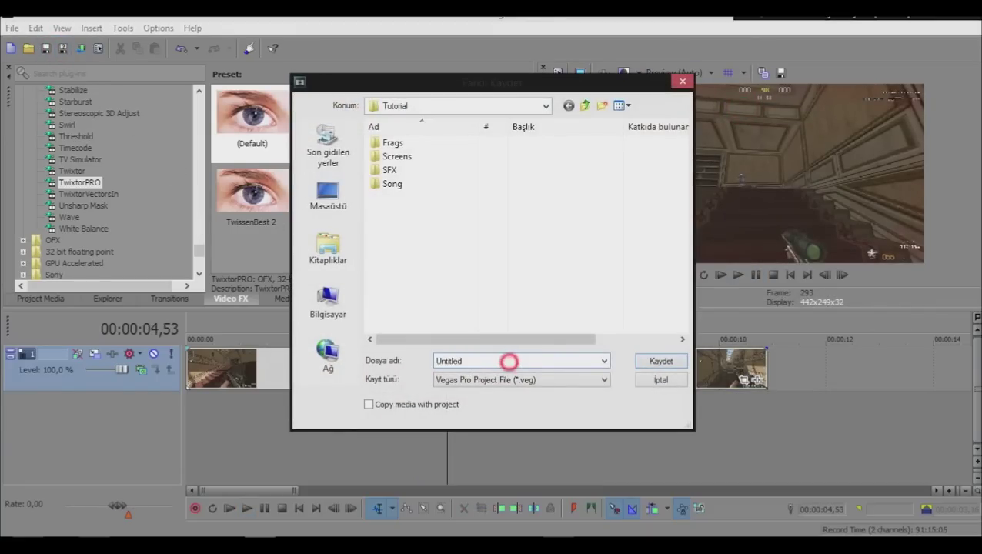
{"action": "double_click", "coordinate": [488, 361]}
{"action": "double_click", "coordinate": [504, 361]}
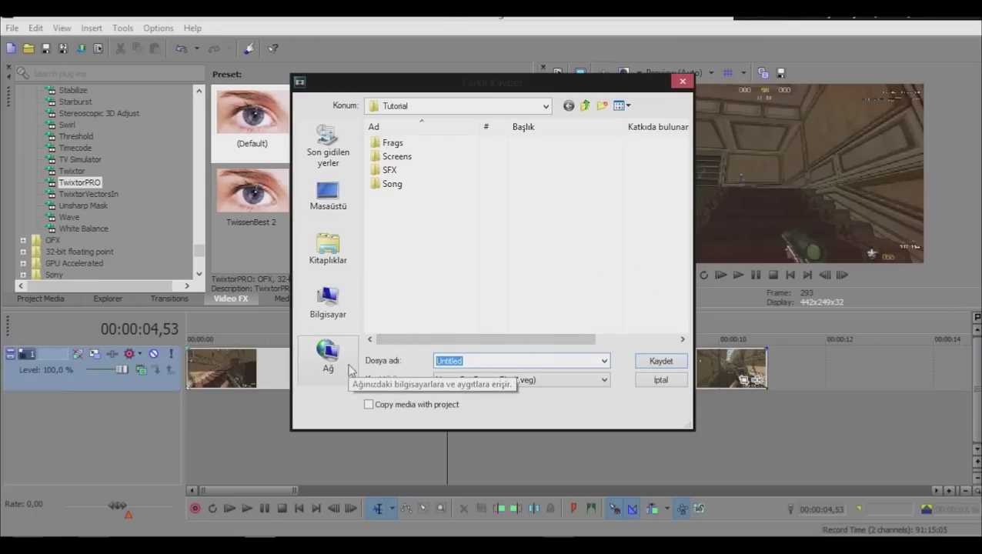
{"action": "type", "text": "Tutorial"}
{"action": "key", "text": "Return"}
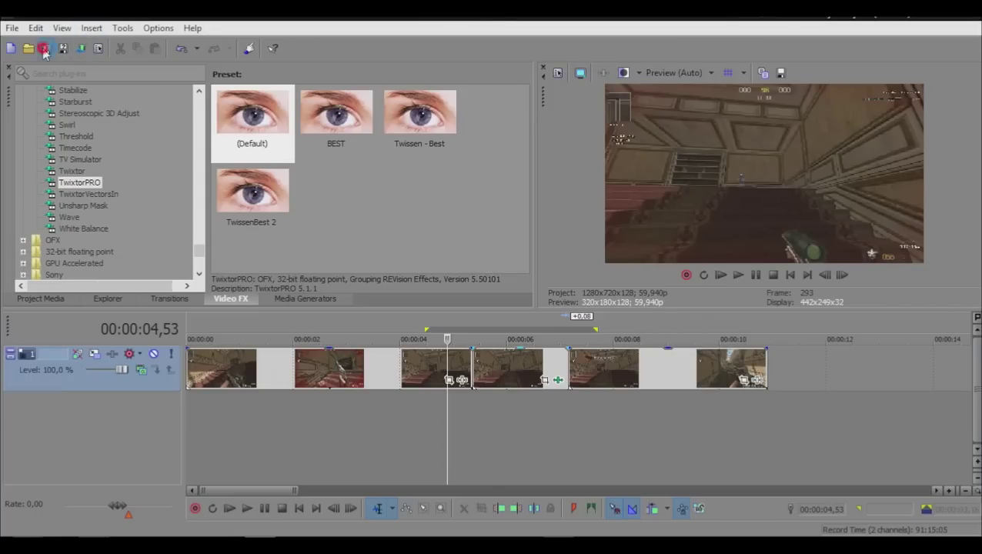
Step: Mark the range from 00:00:04,23 to 00:00:07,54 and play back the slow-motion segment, stepping through its frames
{"action": "left_click", "coordinate": [456, 446]}
{"action": "left_click_drag", "start_coordinate": [424, 436], "coordinate": [607, 446]}
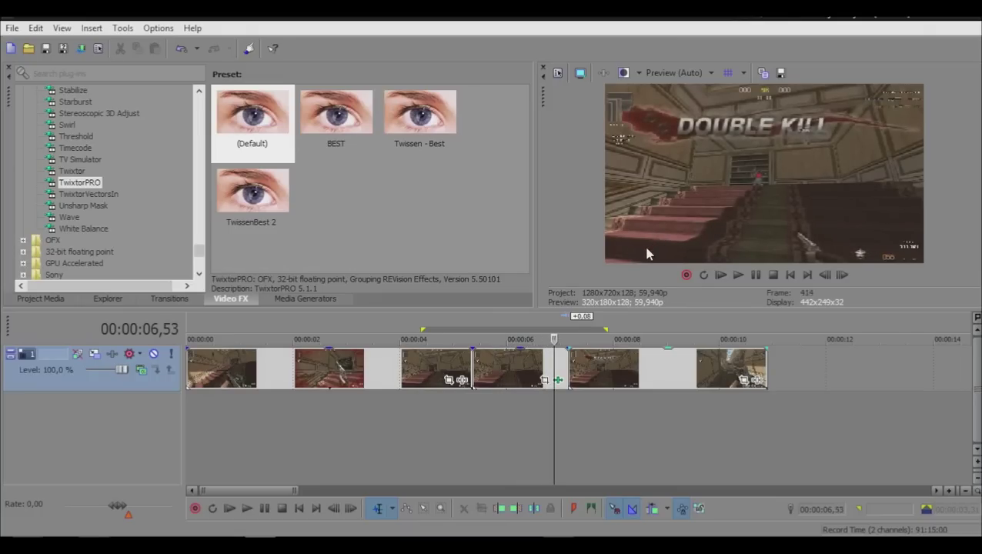
{"action": "key", "text": "space"}
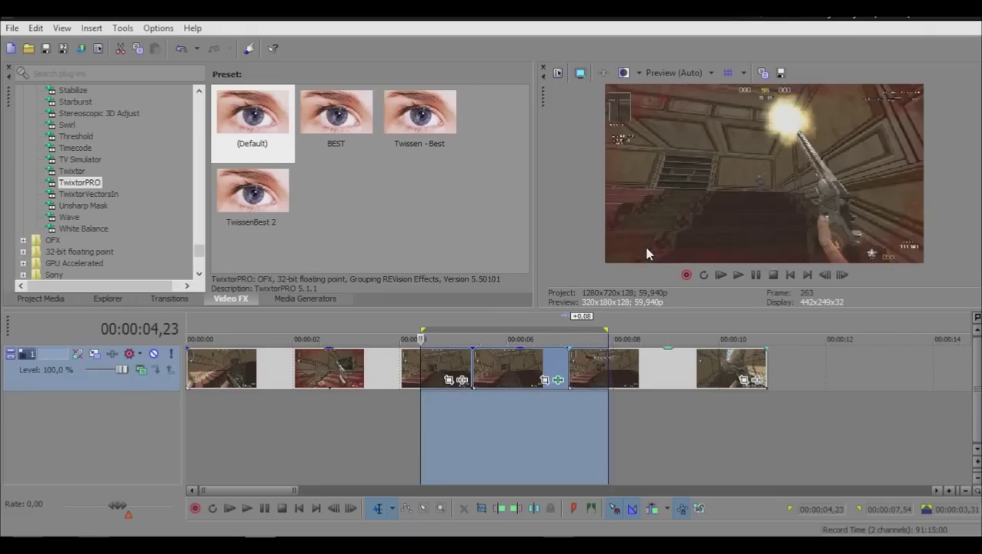
{"action": "left_click", "coordinate": [737, 278]}
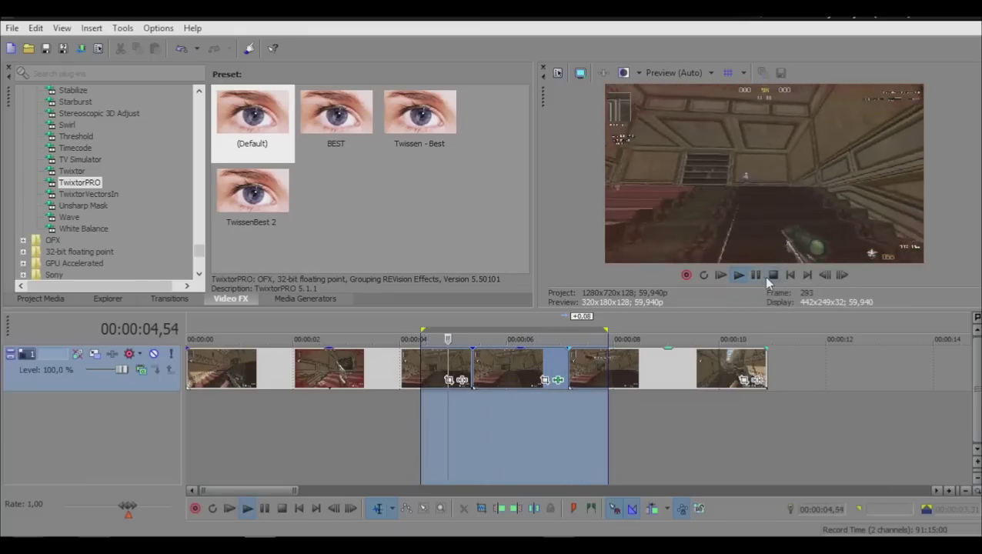
{"action": "left_click", "coordinate": [773, 276]}
{"action": "left_click", "coordinate": [736, 275]}
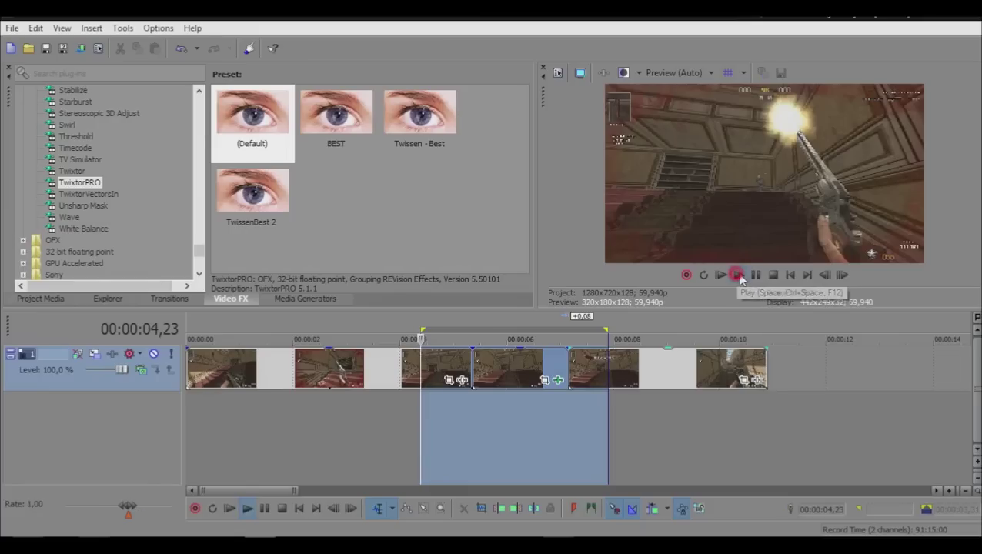
{"action": "left_click", "coordinate": [743, 277]}
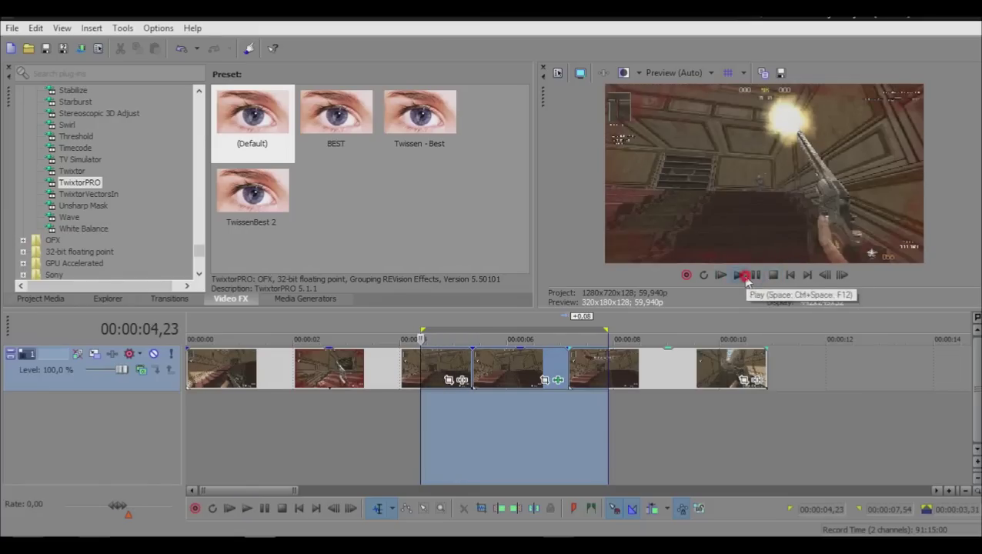
{"action": "left_click", "coordinate": [754, 276]}
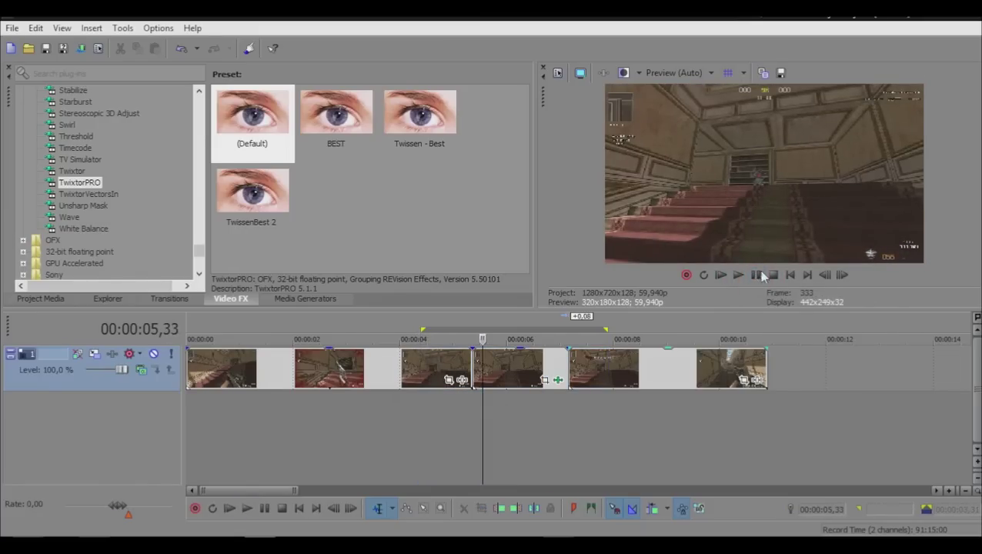
{"action": "left_click", "coordinate": [757, 275]}
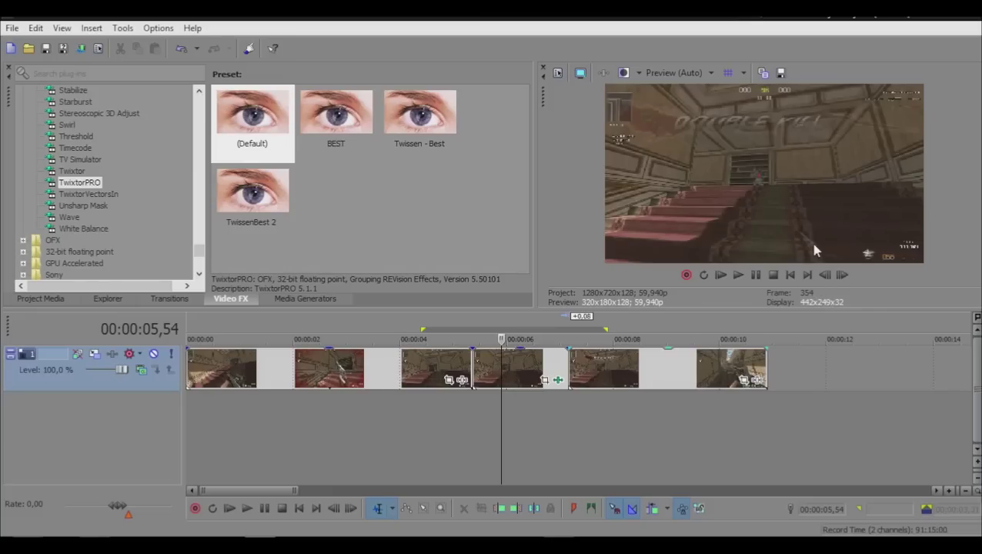
{"action": "left_click", "coordinate": [842, 275]}
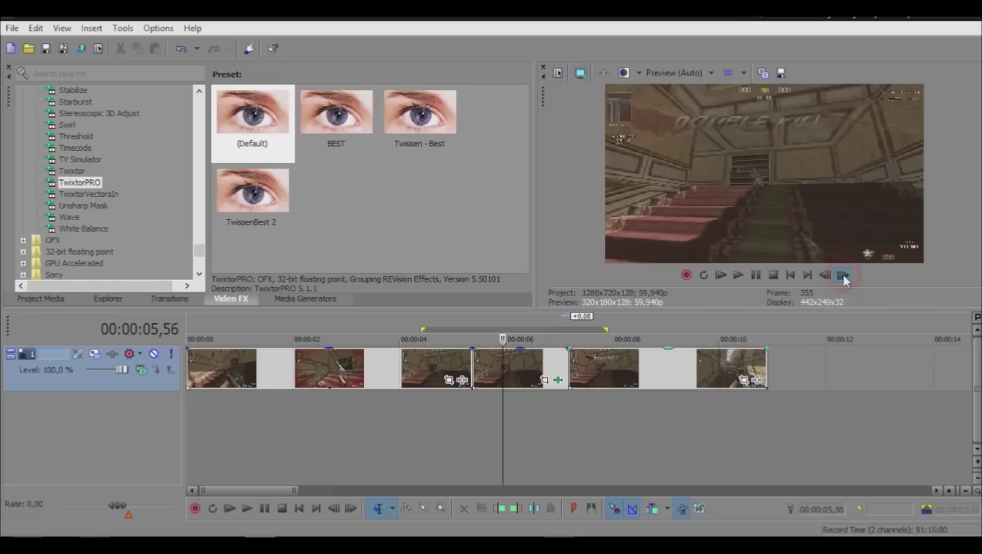
Step: Remove the TwixtorPRO effect from the middle slow-motion segment and delete that segment from the track
{"action": "right_click", "coordinate": [522, 383]}
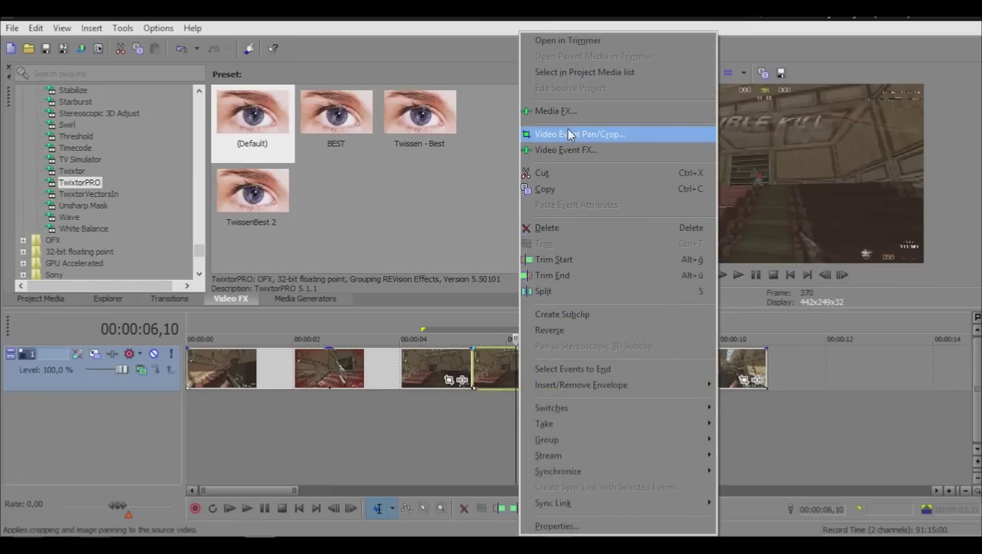
{"action": "left_click", "coordinate": [566, 132]}
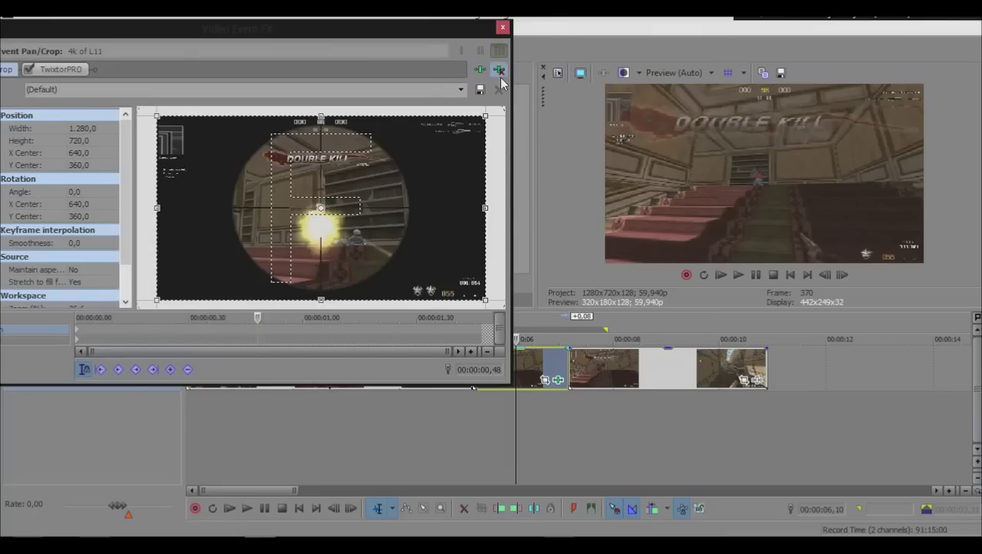
{"action": "left_click", "coordinate": [498, 70]}
{"action": "left_click", "coordinate": [502, 27]}
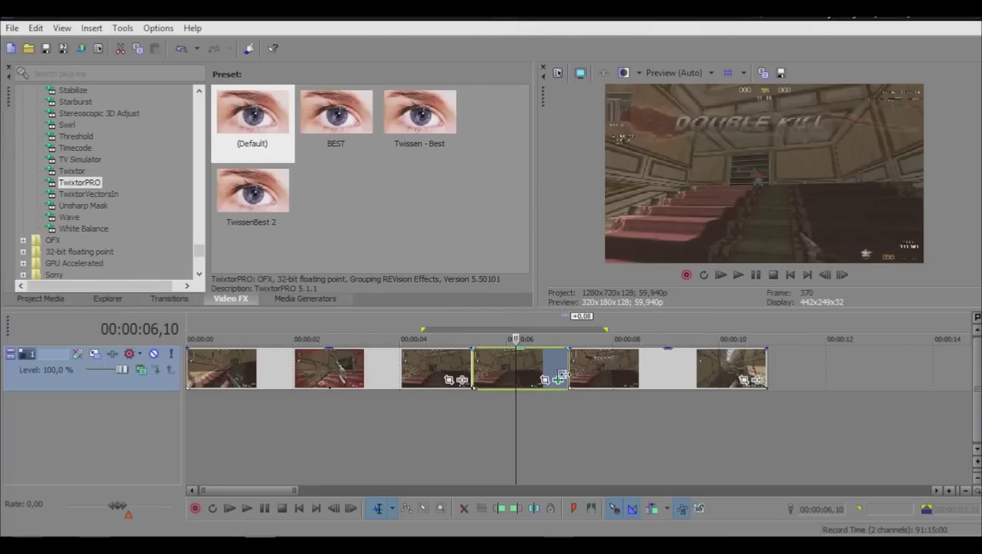
{"action": "right_click", "coordinate": [526, 367]}
{"action": "left_click", "coordinate": [565, 227]}
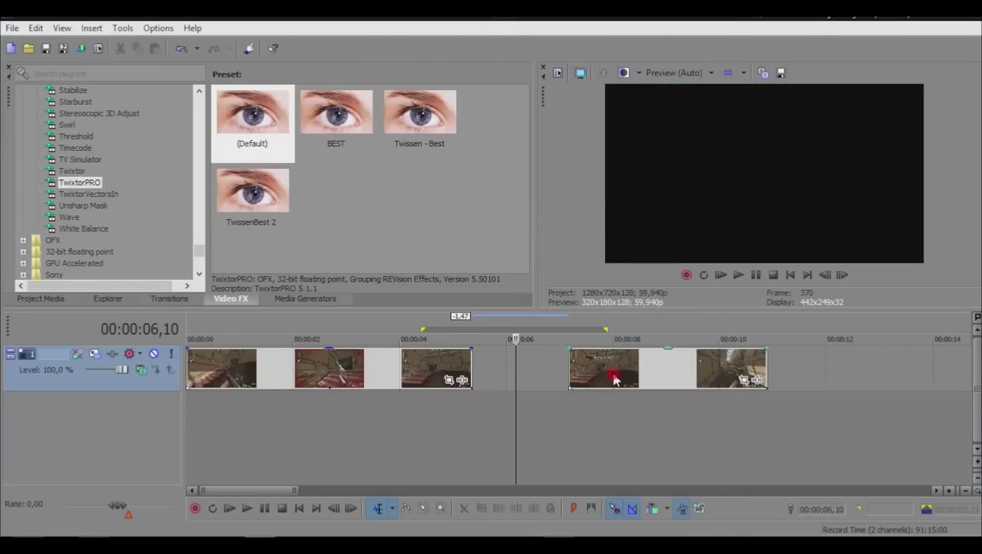
Step: Extend the first clip's end back to its full length and delete the leftover last clip
{"action": "left_click_drag", "start_coordinate": [613, 377], "coordinate": [772, 364]}
{"action": "left_click_drag", "start_coordinate": [470, 369], "coordinate": [679, 373]}
{"action": "right_click", "coordinate": [815, 367]}
{"action": "left_click", "coordinate": [831, 227]}
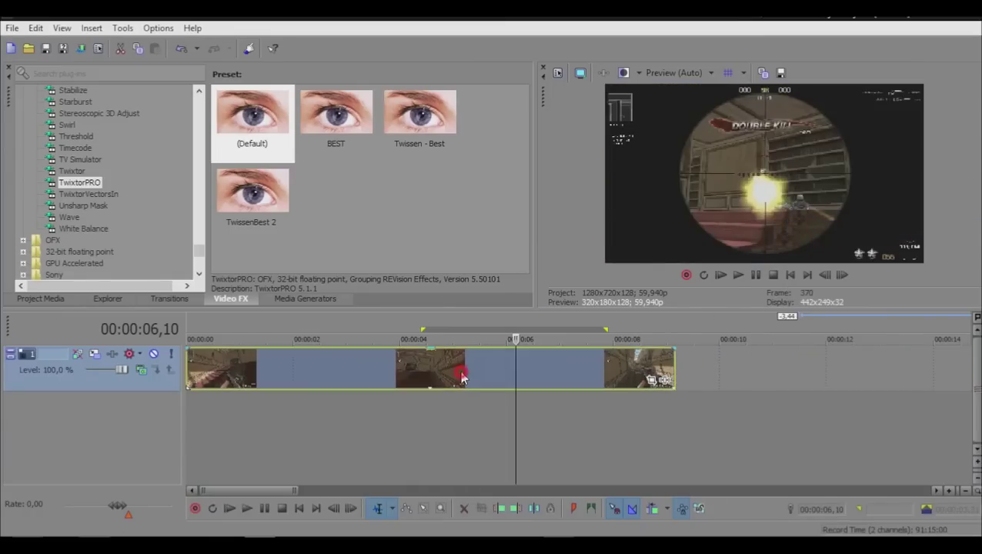
{"action": "left_click", "coordinate": [559, 367]}
{"action": "left_click", "coordinate": [429, 367]}
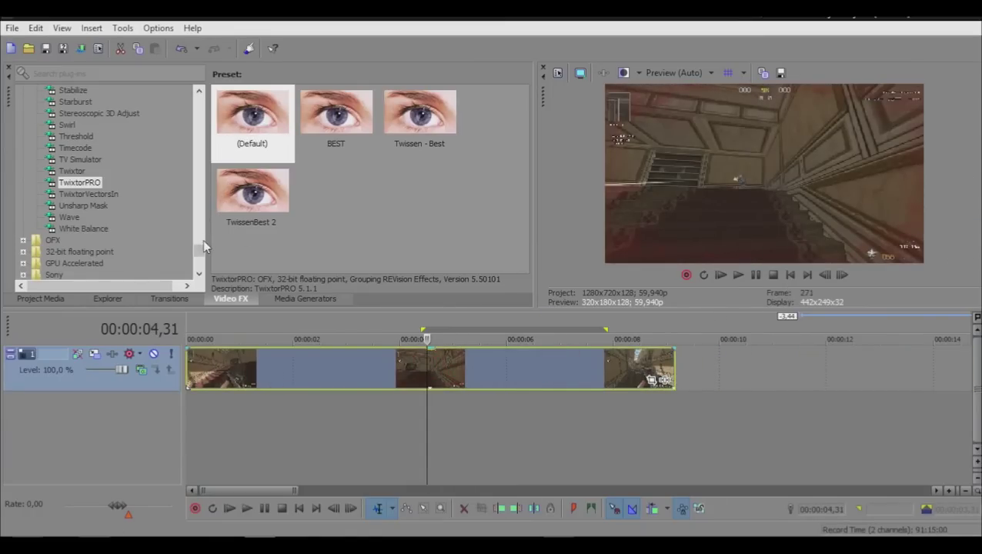
Step: Look over the Video FX plug-ins and the media generators, and return the cursor to the timeline start
{"action": "left_click_drag", "start_coordinate": [199, 250], "coordinate": [199, 99]}
{"action": "left_click", "coordinate": [79, 103]}
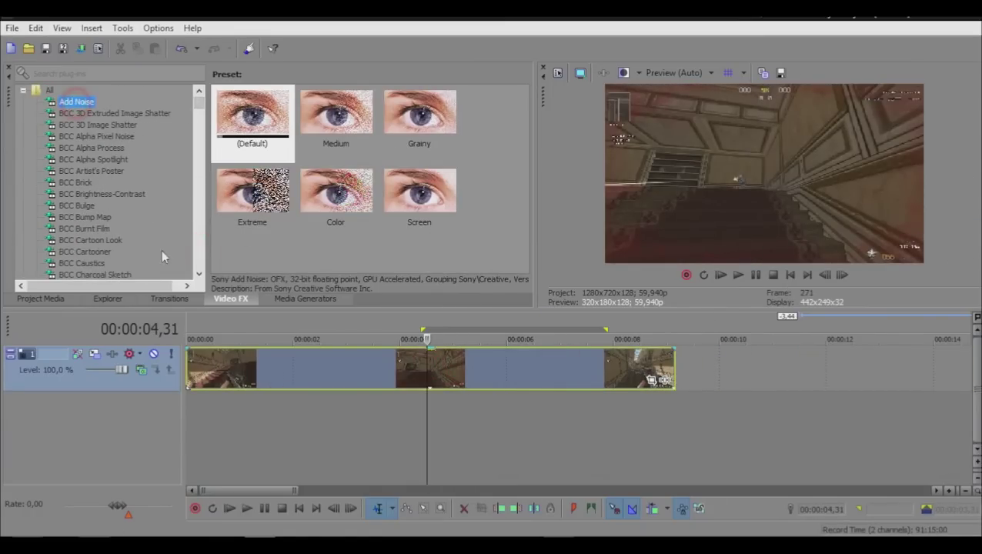
{"action": "left_click", "coordinate": [294, 299]}
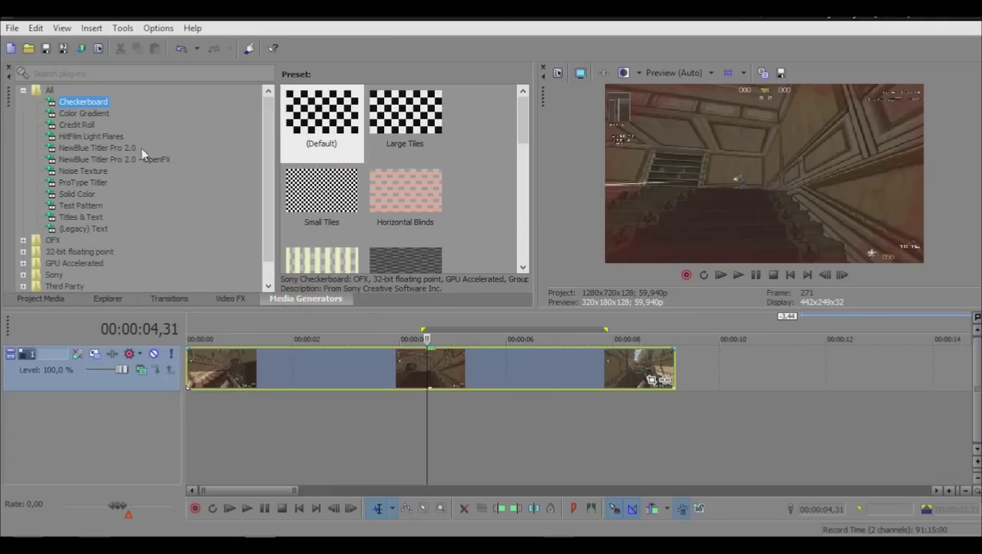
{"action": "left_click", "coordinate": [205, 300]}
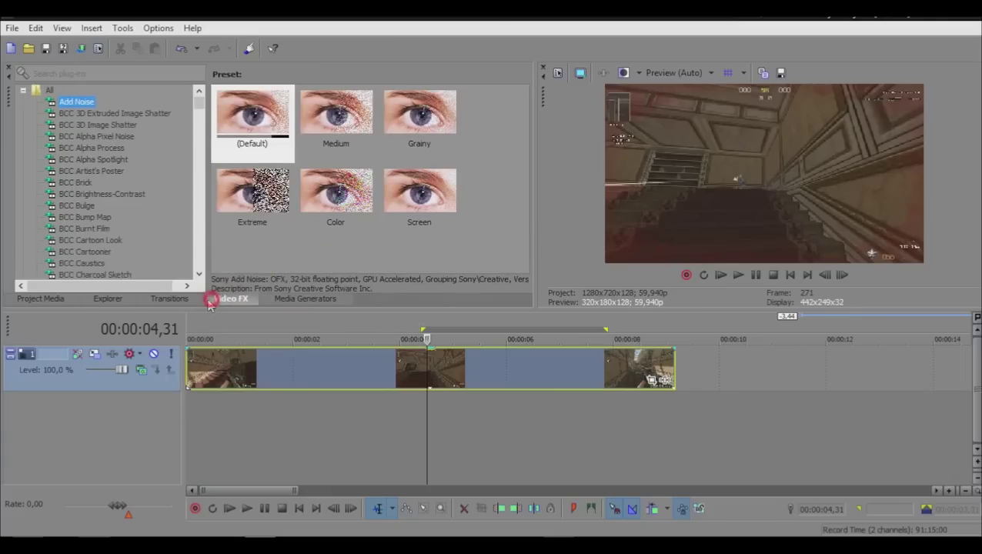
{"action": "left_click", "coordinate": [186, 444]}
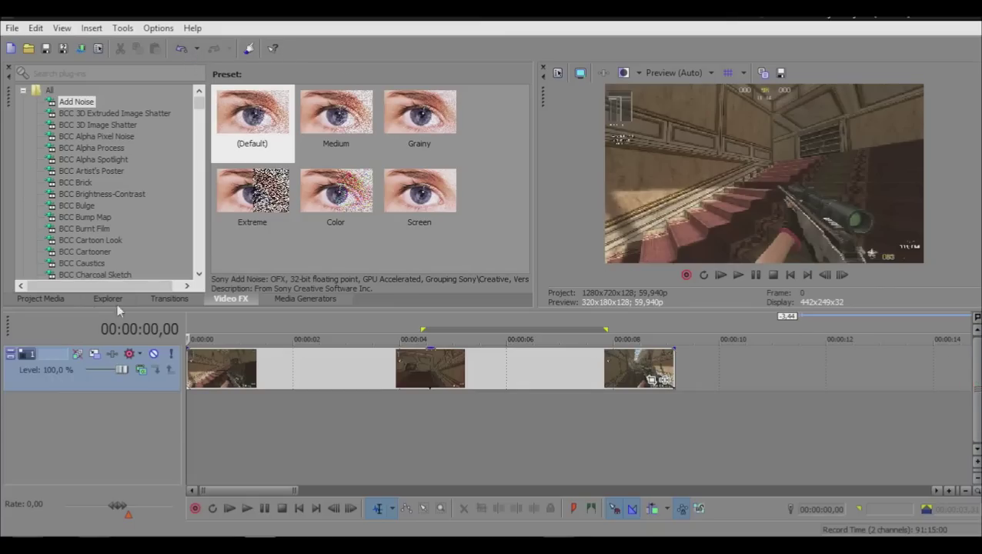
{"action": "left_click", "coordinate": [17, 27]}
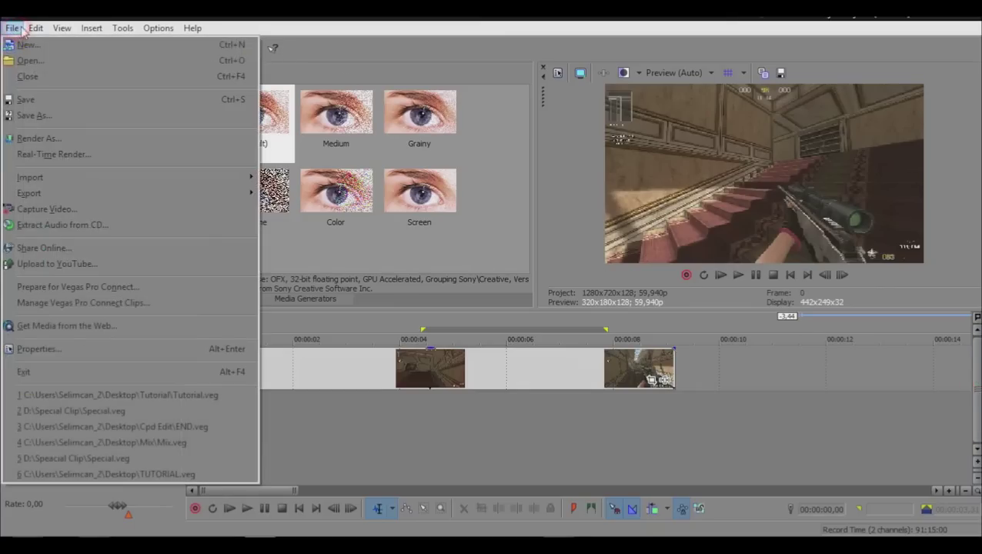
{"action": "mouse_move", "coordinate": [31, 28]}
{"action": "left_click", "coordinate": [61, 28]}
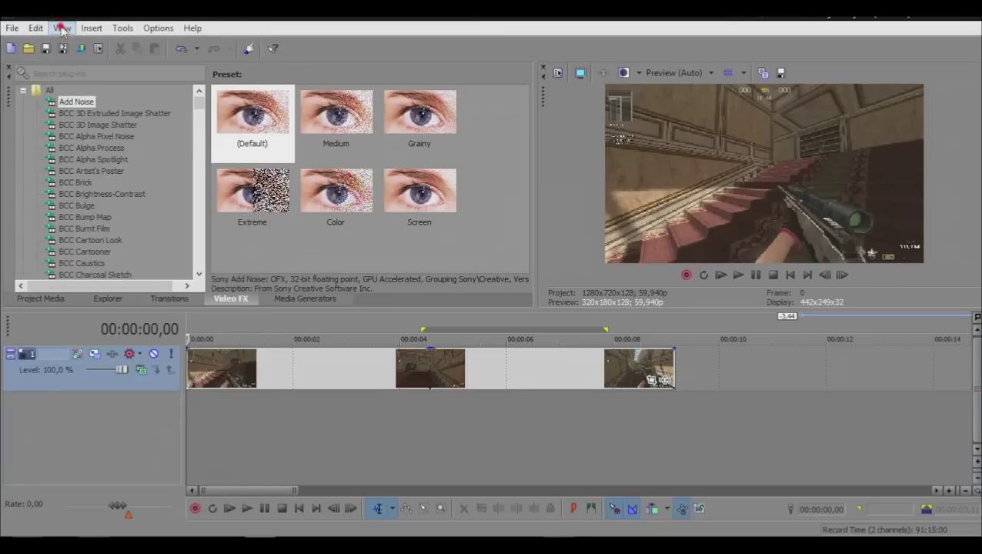
{"action": "left_click", "coordinate": [62, 29]}
{"action": "left_click", "coordinate": [62, 28]}
Step: Close the video preview, then detach and enlarge the Video FX window and dock it back between Transitions and Media Generators
{"action": "left_click", "coordinate": [542, 68]}
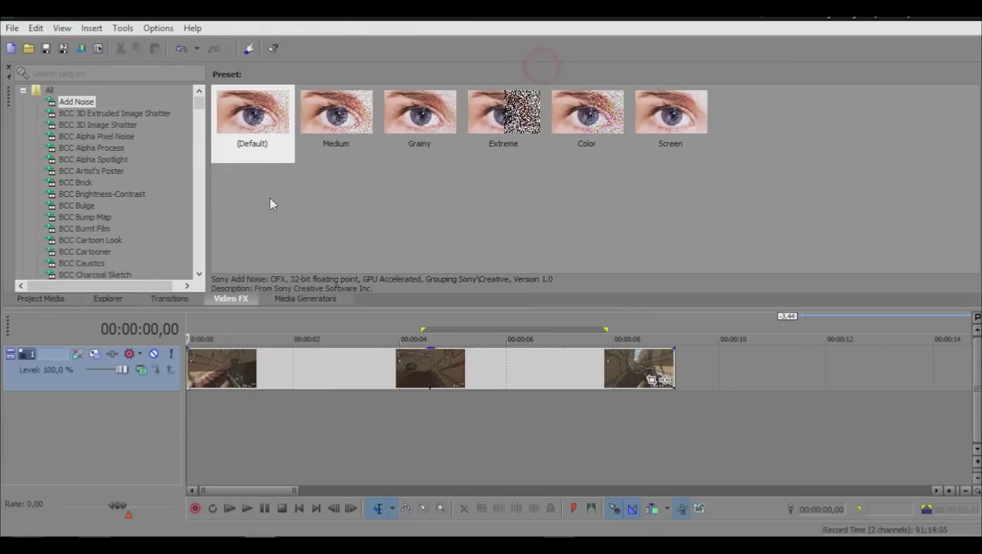
{"action": "double_click", "coordinate": [7, 92]}
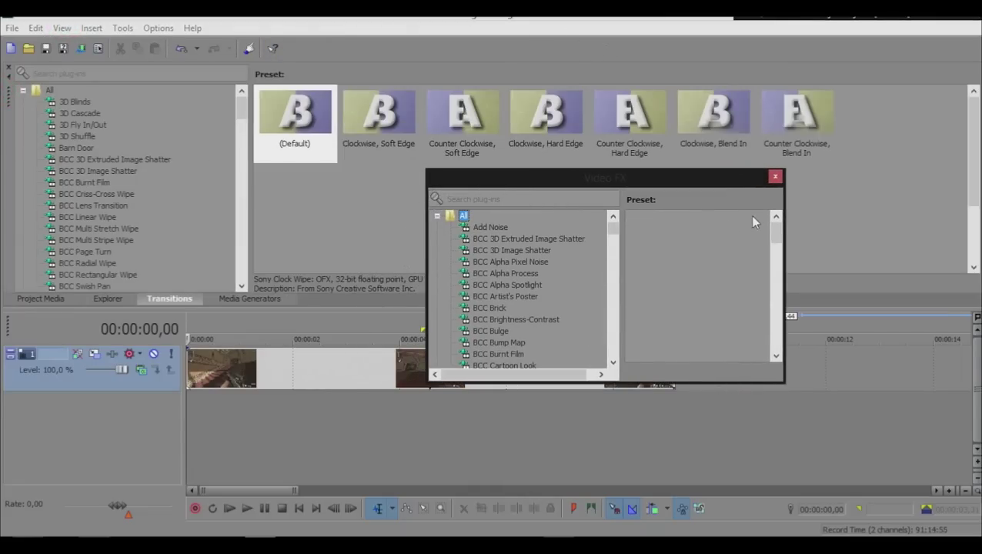
{"action": "left_click_drag", "start_coordinate": [697, 175], "coordinate": [139, 106]}
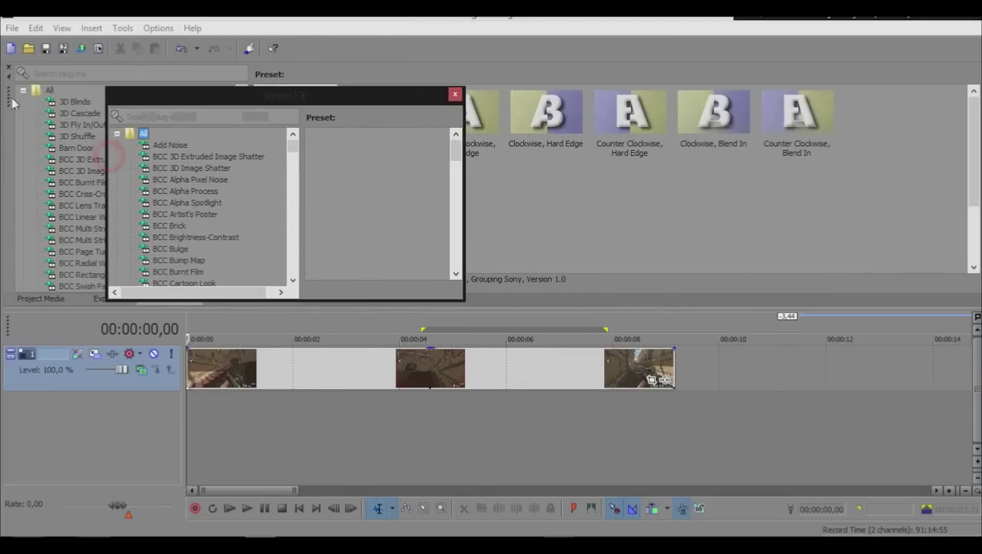
{"action": "left_click_drag", "start_coordinate": [235, 300], "coordinate": [236, 445]}
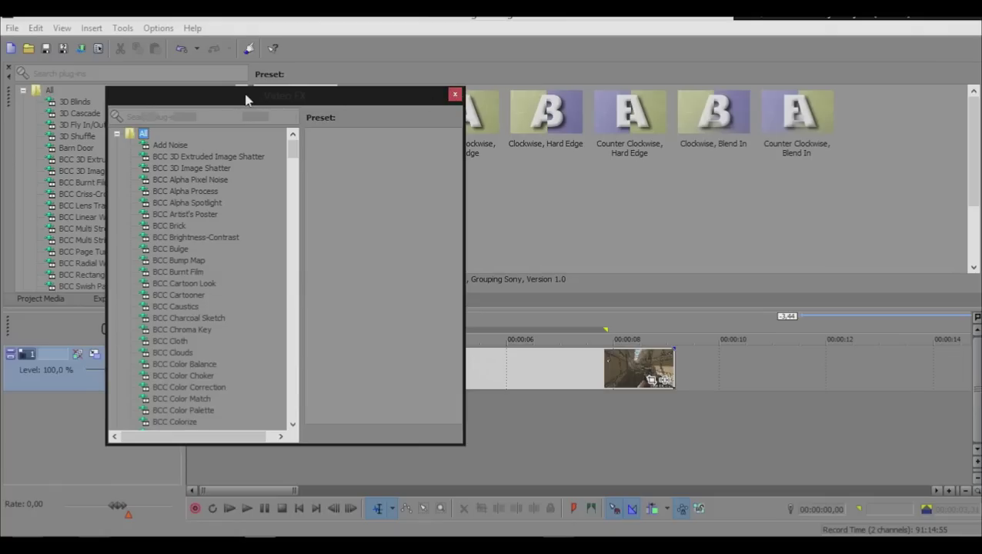
{"action": "left_click_drag", "start_coordinate": [246, 100], "coordinate": [334, 98]}
{"action": "left_click_drag", "start_coordinate": [194, 103], "coordinate": [26, 101]}
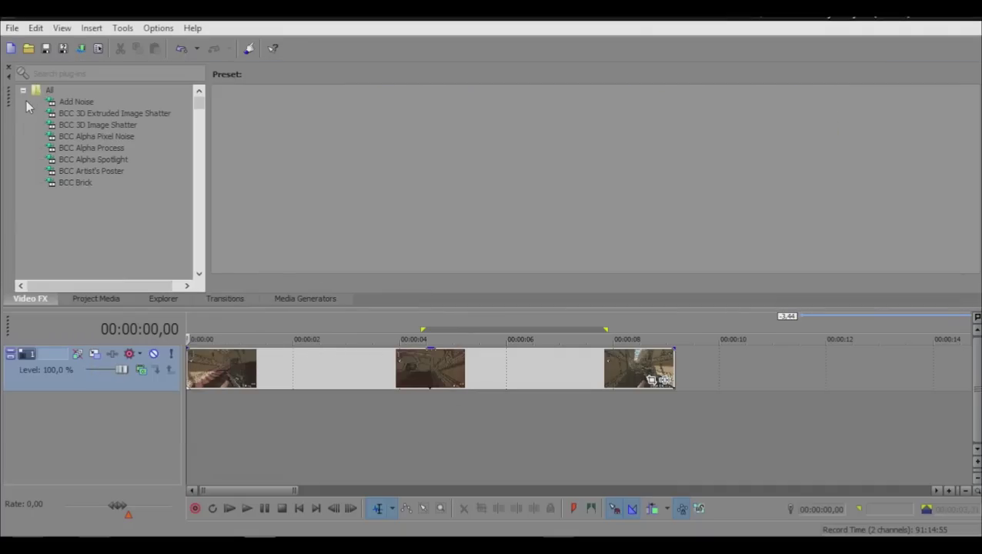
{"action": "left_click_drag", "start_coordinate": [30, 299], "coordinate": [254, 310]}
Step: Restore the workspace windows by loading the Default Layout
{"action": "left_click", "coordinate": [65, 28]}
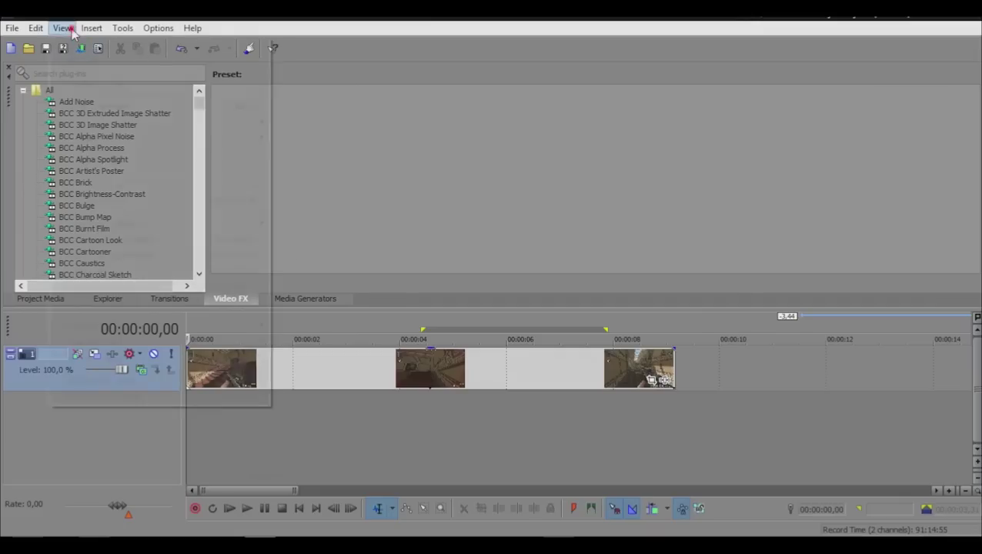
{"action": "left_click", "coordinate": [65, 28]}
{"action": "left_click", "coordinate": [64, 28]}
{"action": "mouse_move", "coordinate": [81, 89]}
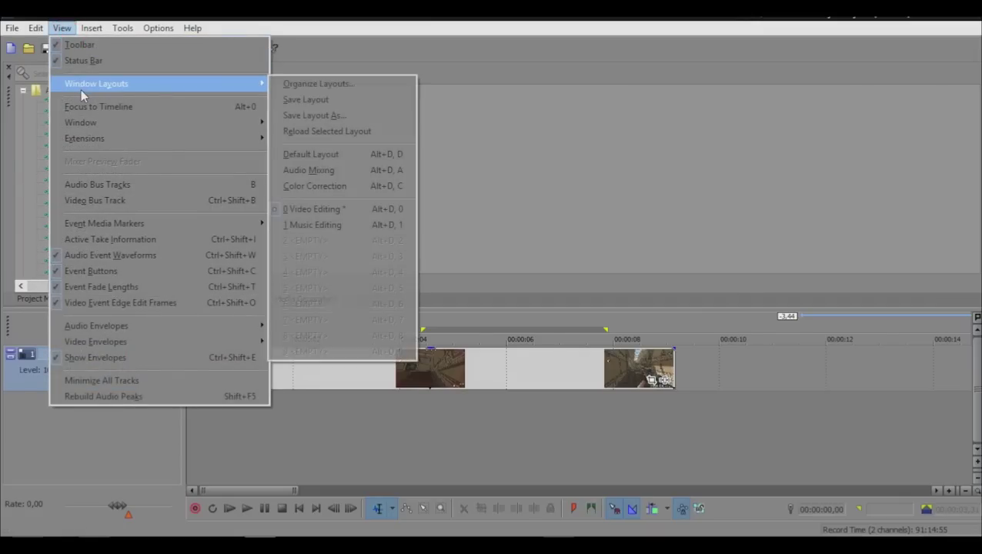
{"action": "left_click", "coordinate": [331, 154]}
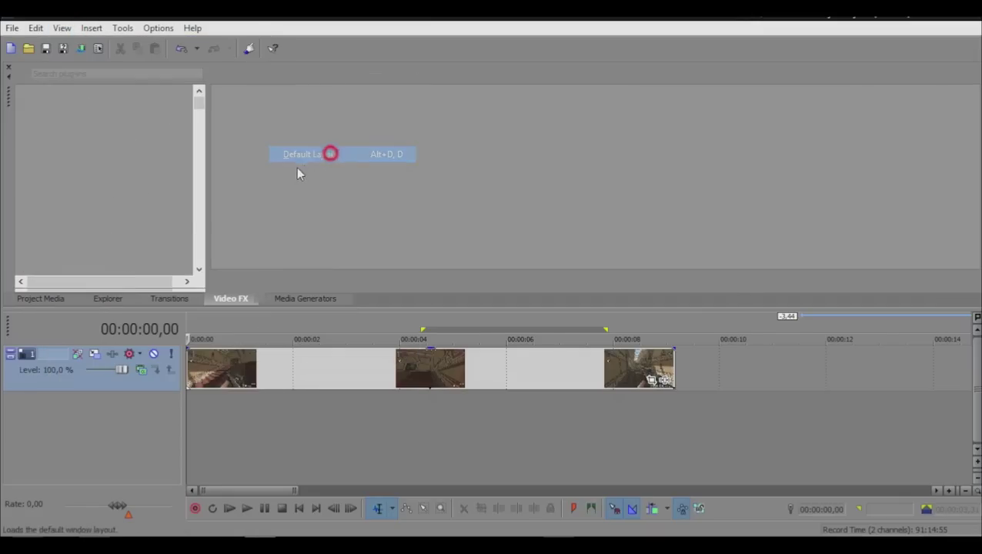
Step: Switch the workspace to the saved Video Editing window layout
{"action": "left_click", "coordinate": [62, 28]}
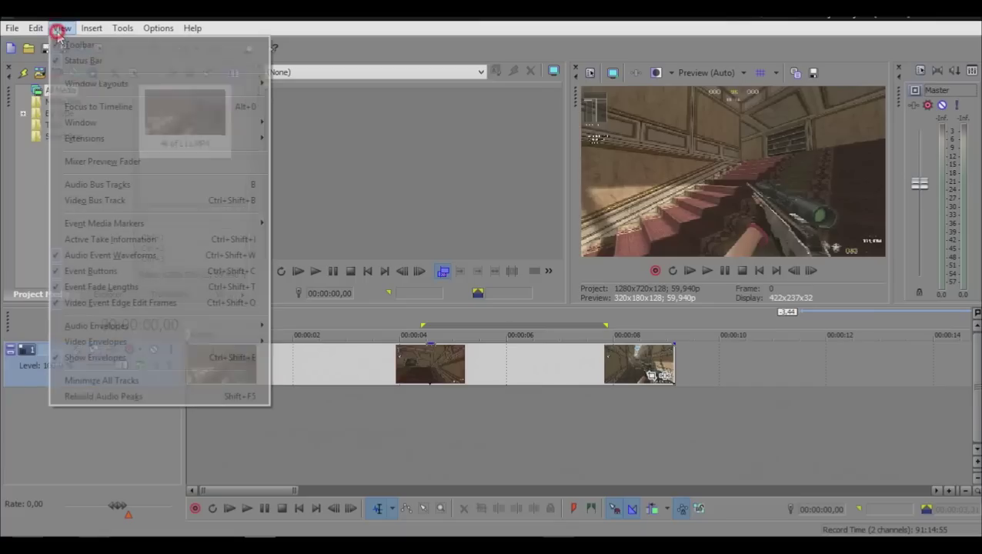
{"action": "mouse_move", "coordinate": [153, 83]}
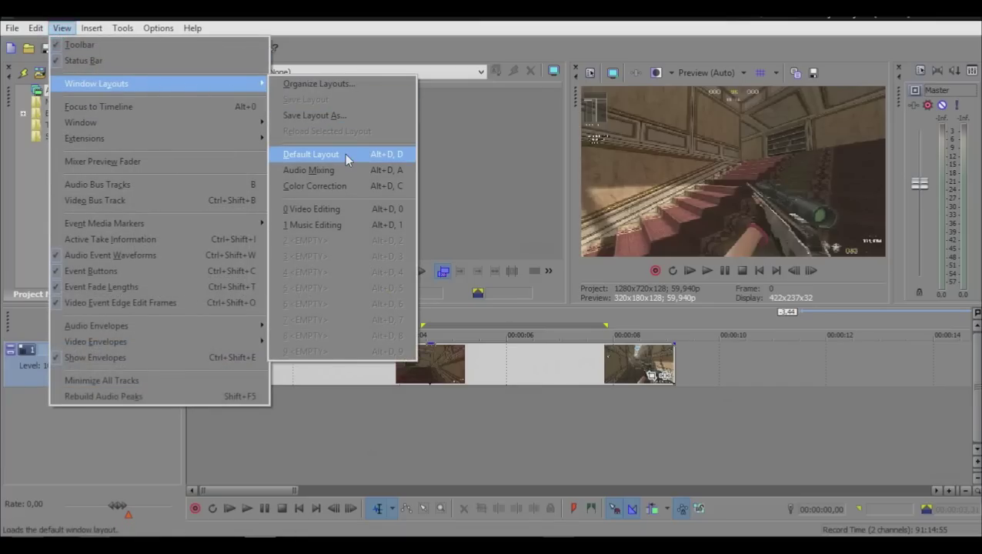
{"action": "left_click", "coordinate": [91, 27]}
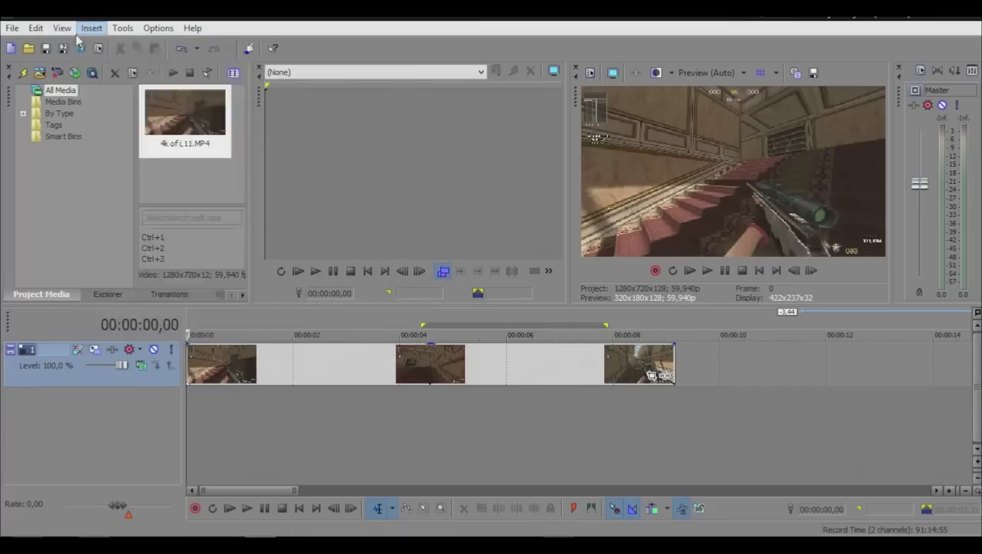
{"action": "left_click", "coordinate": [62, 28]}
{"action": "mouse_move", "coordinate": [211, 84]}
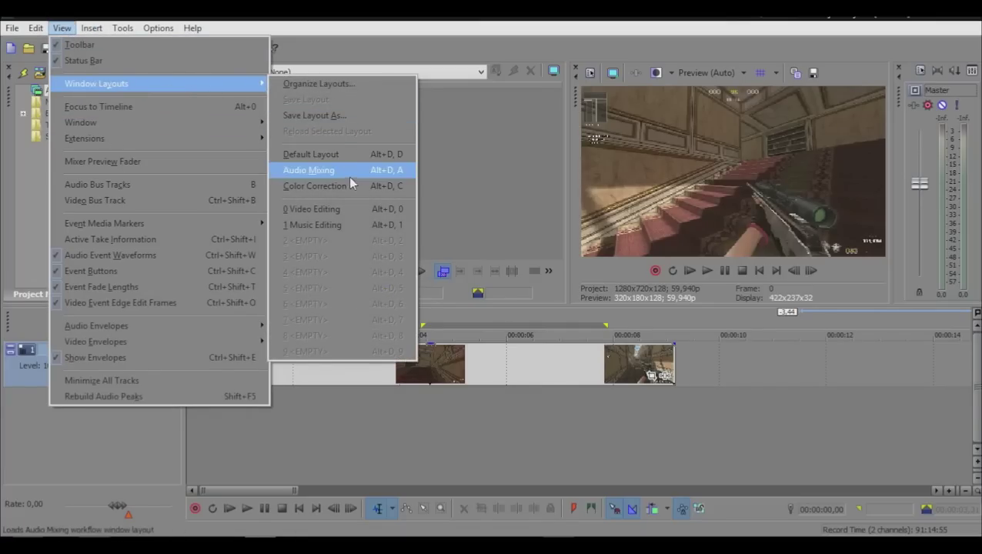
{"action": "left_click", "coordinate": [327, 211]}
{"action": "left_click", "coordinate": [36, 28]}
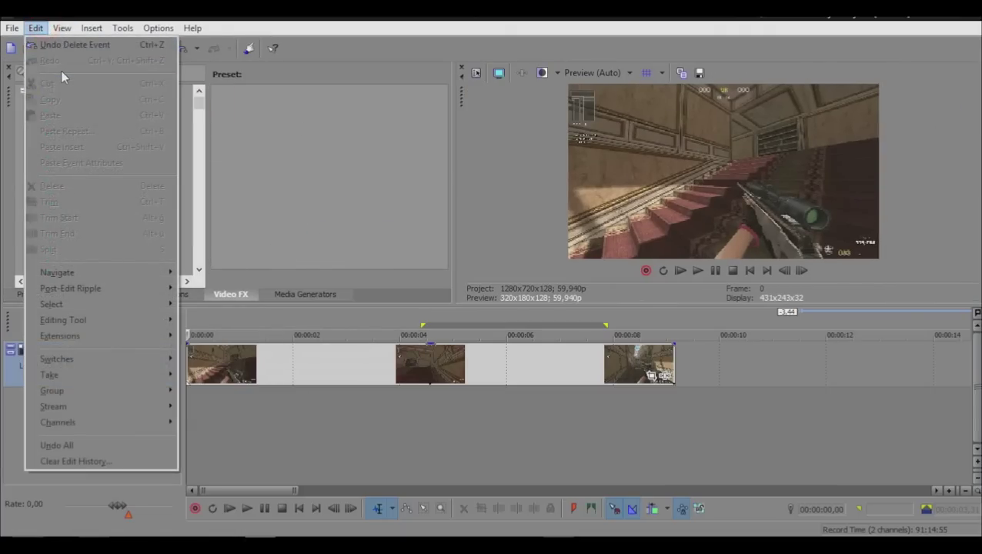
{"action": "key", "text": "Escape"}
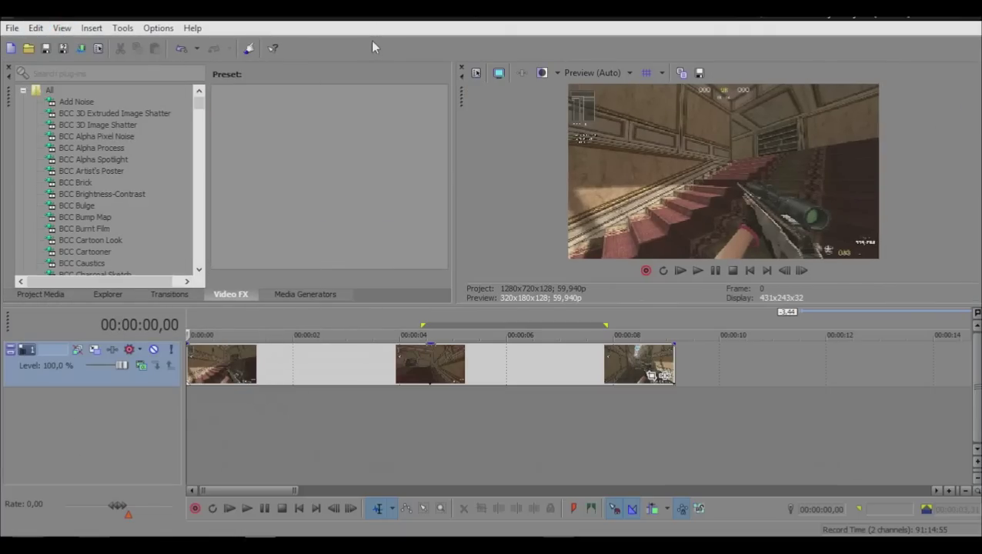
Step: Reload the default window layout, removing the Trimmer and master mixer and widening the video preview area
{"action": "key", "text": "alt+d"}
{"action": "key", "text": "d"}
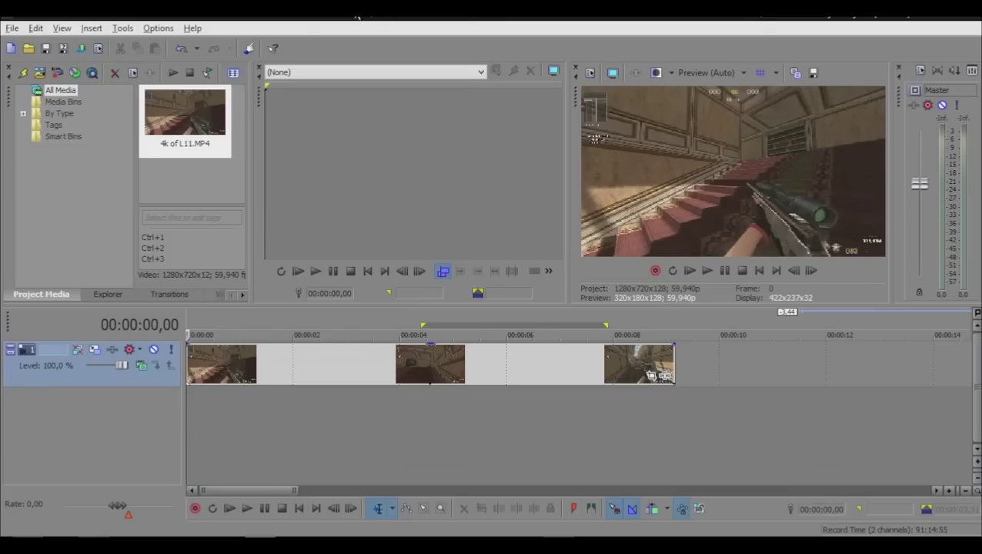
{"action": "left_click_drag", "start_coordinate": [252, 71], "coordinate": [786, 116]}
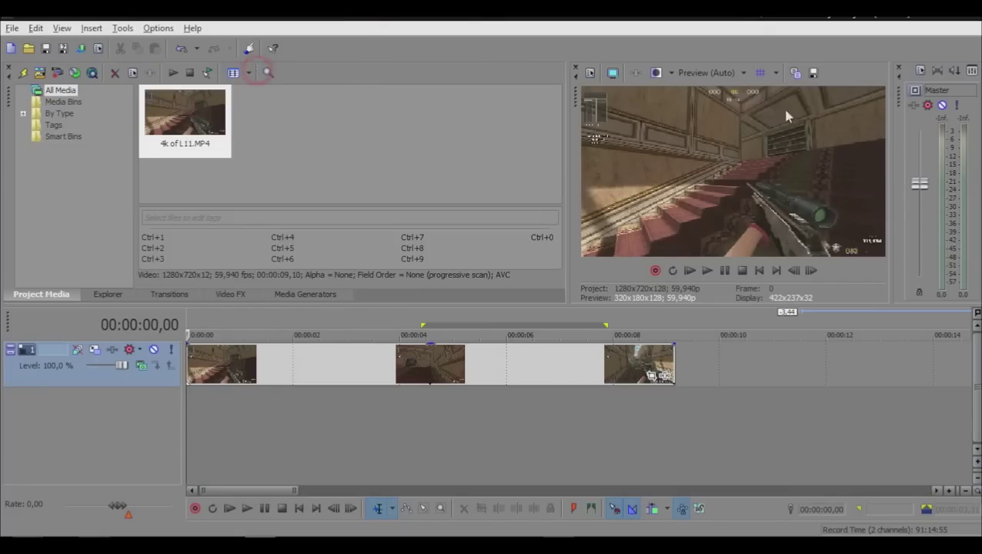
{"action": "left_click", "coordinate": [895, 68]}
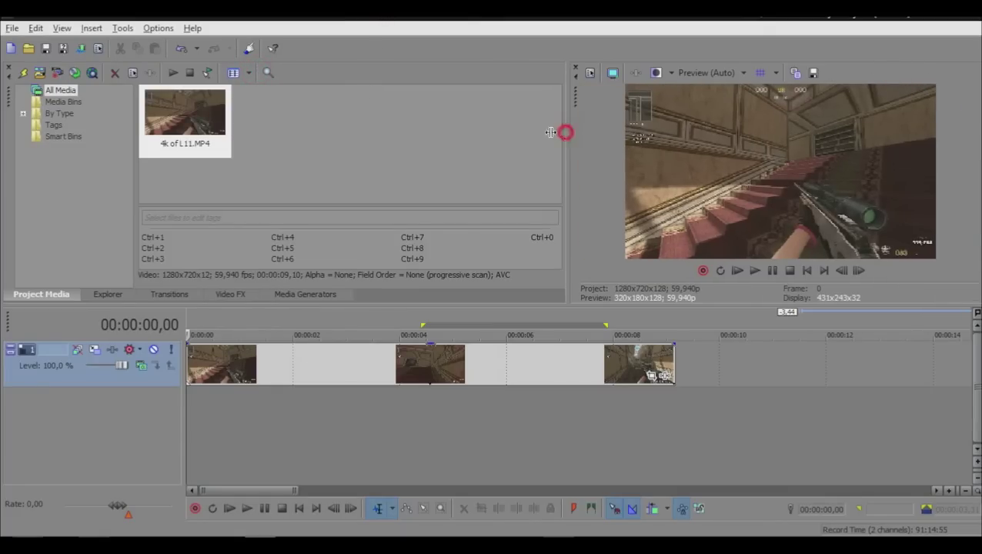
{"action": "left_click_drag", "start_coordinate": [551, 132], "coordinate": [422, 134]}
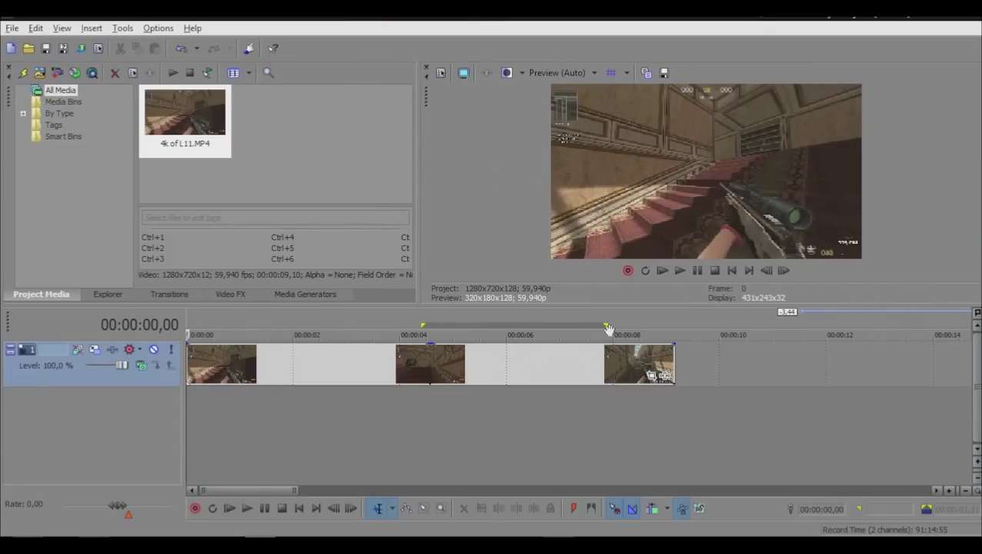
{"action": "left_click", "coordinate": [454, 362]}
{"action": "left_click", "coordinate": [607, 364]}
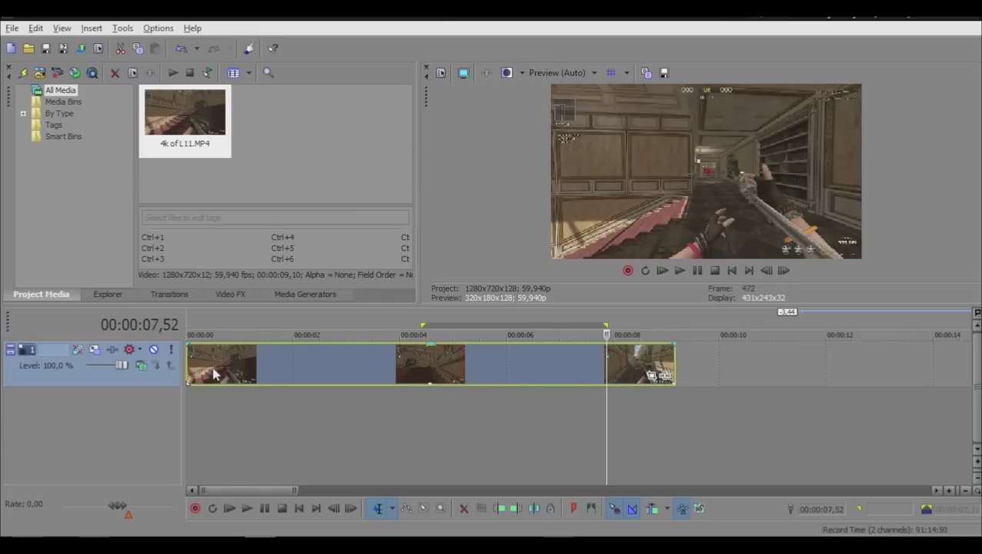
{"action": "left_click", "coordinate": [187, 359]}
{"action": "scroll", "coordinate": [339, 363], "scroll_direction": "down", "scroll_amount": 5}
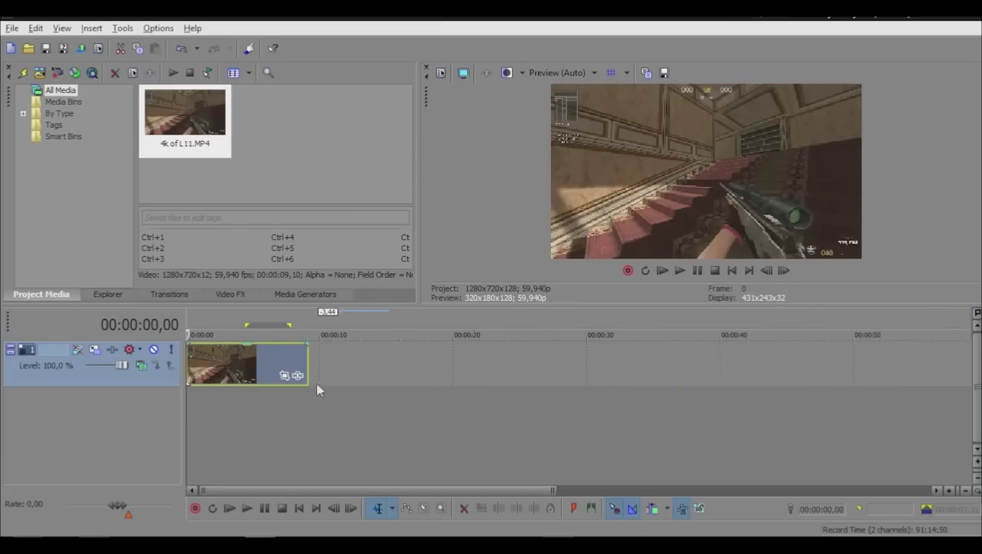
Step: Find the Broken Iris song in the Desktop's Tutorial > Song folder and add it as an audio track from the timeline start
{"action": "left_click", "coordinate": [168, 293]}
{"action": "left_click", "coordinate": [108, 294]}
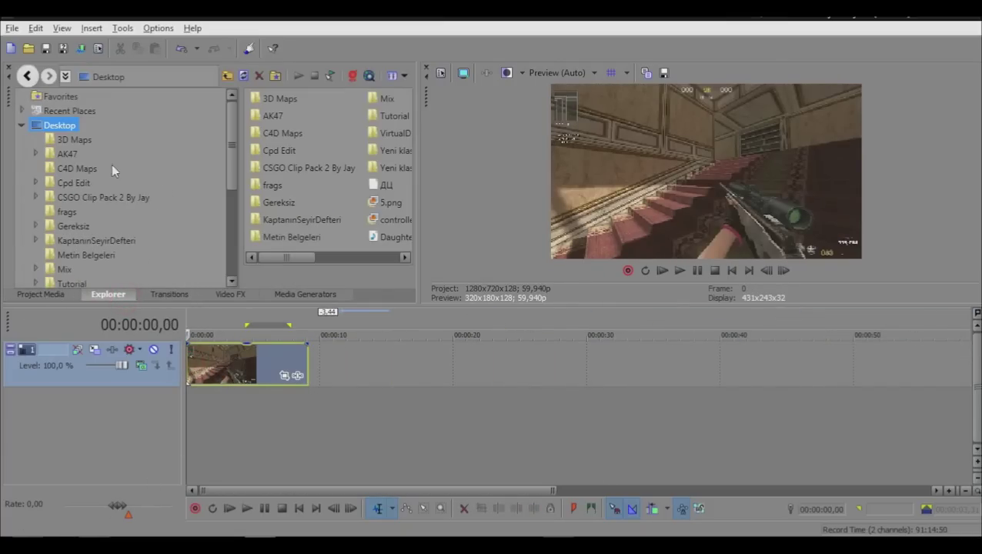
{"action": "left_click", "coordinate": [236, 77]}
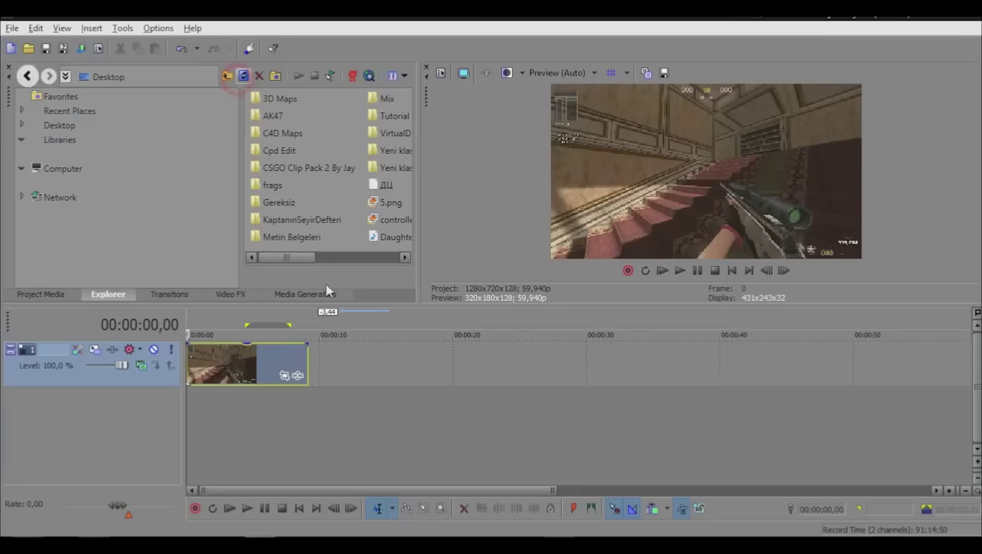
{"action": "left_click", "coordinate": [278, 153]}
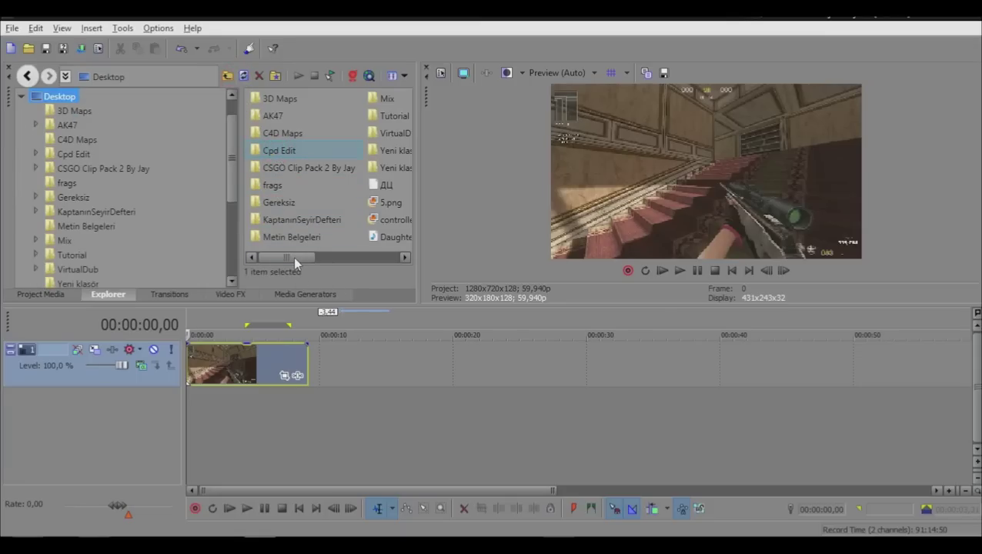
{"action": "scroll", "coordinate": [286, 261], "scroll_direction": "down", "scroll_amount": 2}
{"action": "double_click", "coordinate": [275, 112]}
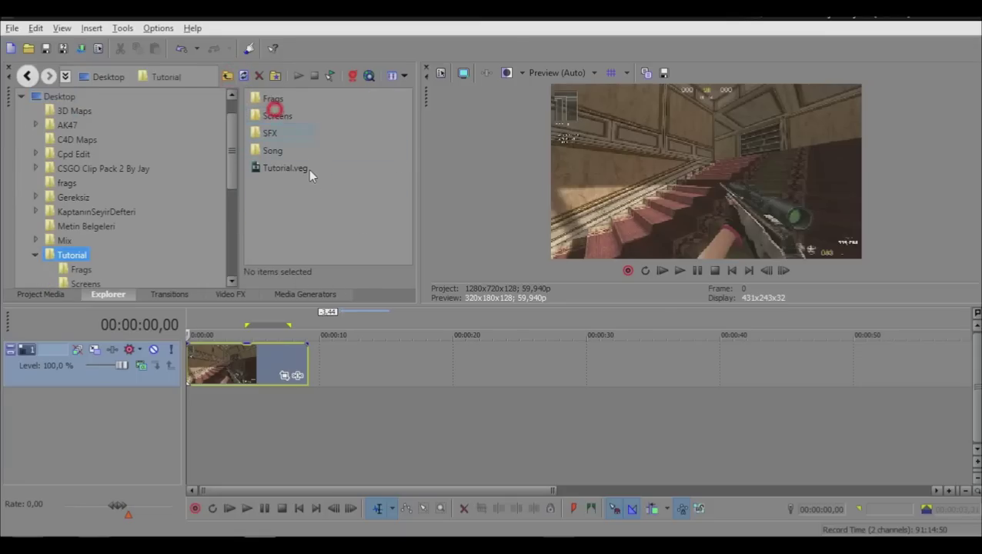
{"action": "double_click", "coordinate": [270, 152]}
{"action": "left_click_drag", "start_coordinate": [277, 107], "coordinate": [244, 427]}
Step: Examine the song's waveform and listen to the passage just before the drop, from about 1:48
{"action": "left_click", "coordinate": [449, 416]}
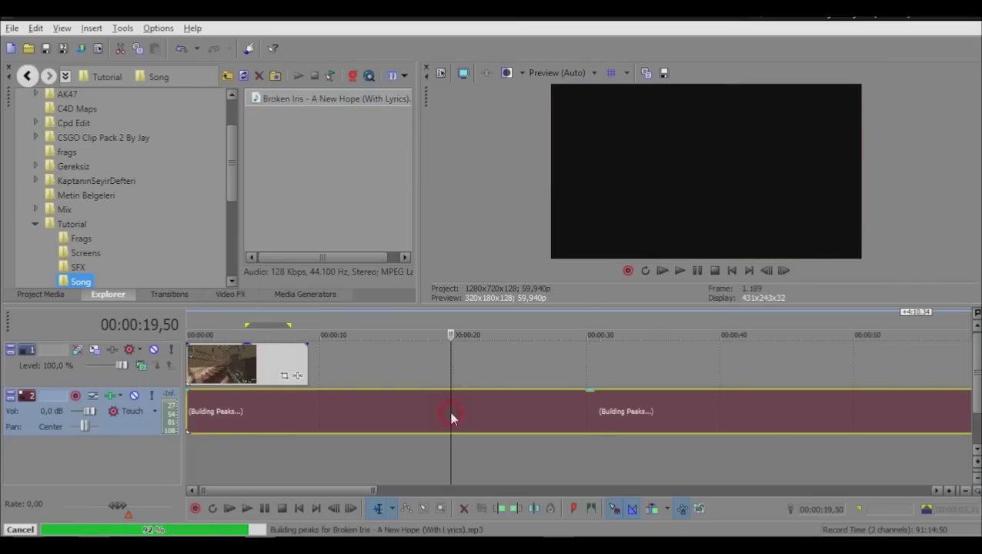
{"action": "left_click", "coordinate": [537, 408]}
{"action": "left_click", "coordinate": [612, 406]}
{"action": "scroll", "coordinate": [612, 405], "scroll_direction": "down", "scroll_amount": 5}
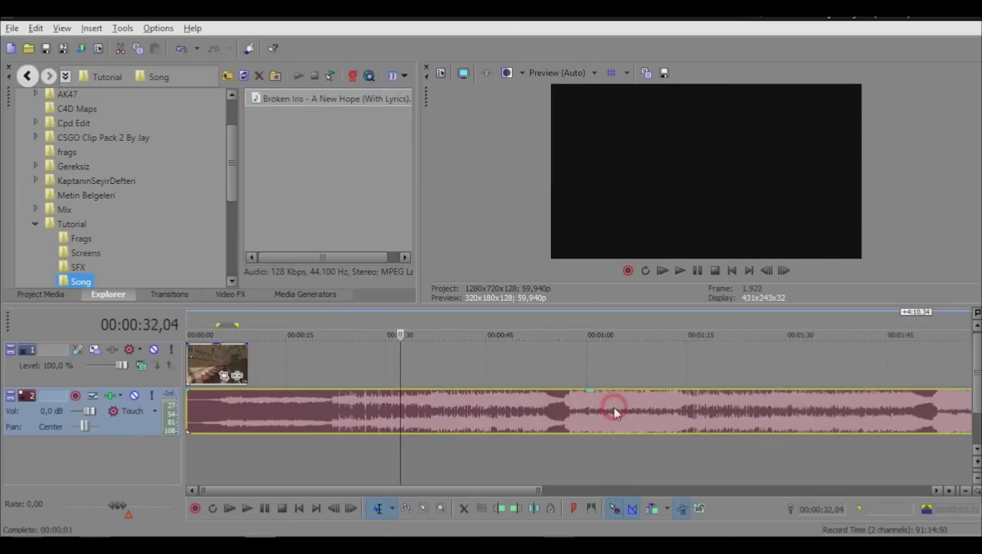
{"action": "left_click", "coordinate": [559, 409]}
{"action": "left_click", "coordinate": [546, 405]}
{"action": "left_click", "coordinate": [679, 270]}
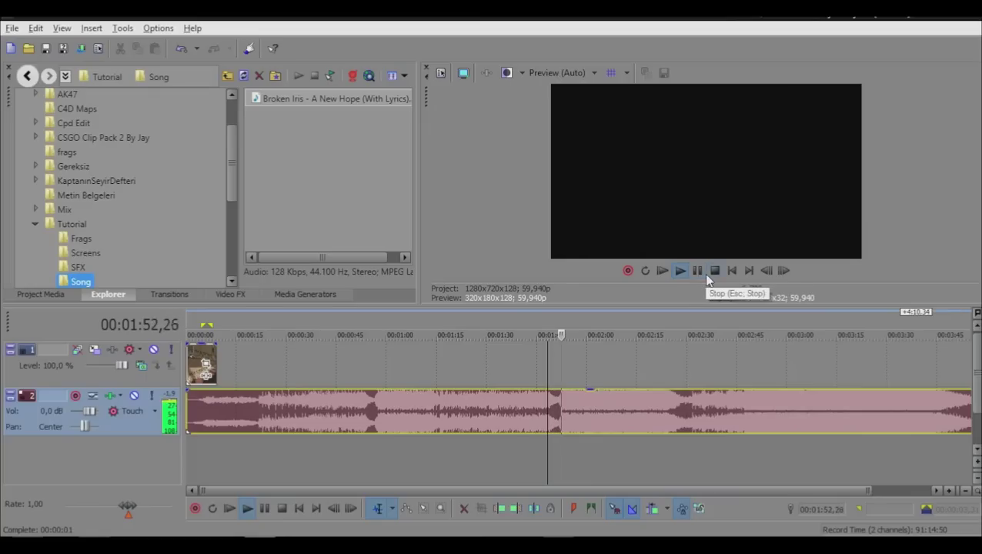
{"action": "left_click", "coordinate": [714, 270]}
Step: Mark the song's drop with the playhead at about 1:50 and trim away the song's beginning up to about 1:48
{"action": "left_click", "coordinate": [563, 376]}
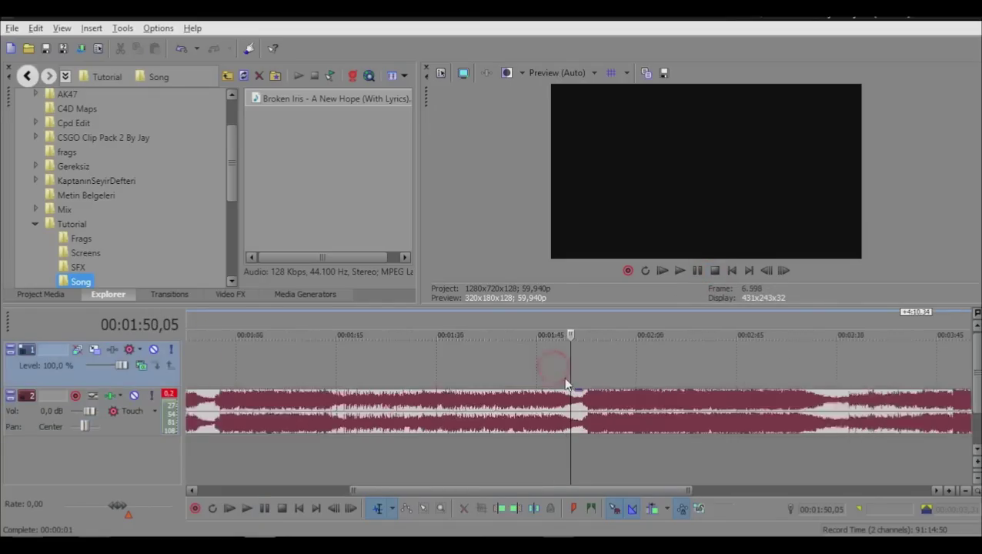
{"action": "scroll", "coordinate": [563, 376], "scroll_direction": "up", "scroll_amount": 2}
{"action": "scroll", "coordinate": [562, 375], "scroll_direction": "up", "scroll_amount": 2}
{"action": "scroll", "coordinate": [563, 375], "scroll_direction": "down", "scroll_amount": 5}
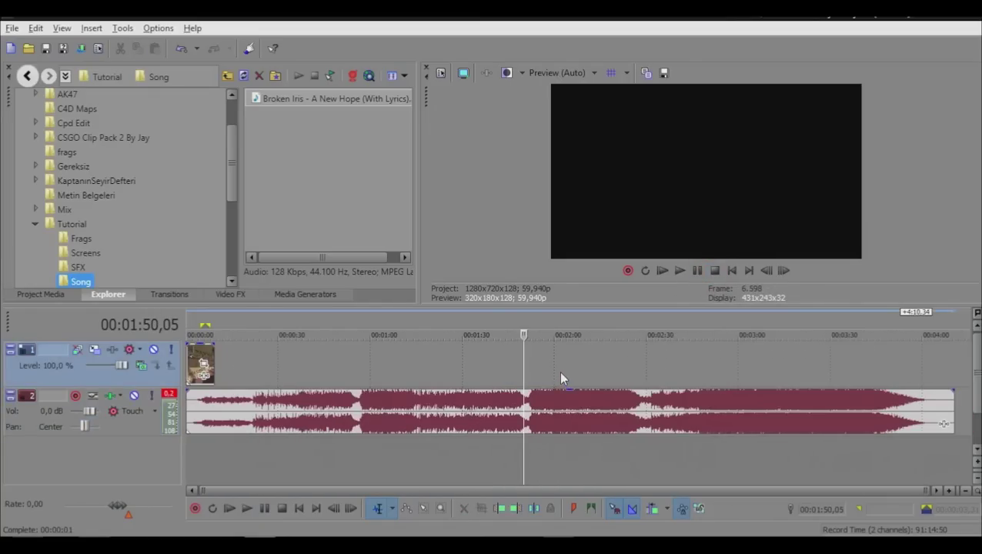
{"action": "scroll", "coordinate": [943, 423], "scroll_direction": "up", "scroll_amount": 1}
{"action": "scroll", "coordinate": [943, 423], "scroll_direction": "down", "scroll_amount": 1}
{"action": "left_click_drag", "start_coordinate": [187, 404], "coordinate": [520, 405]}
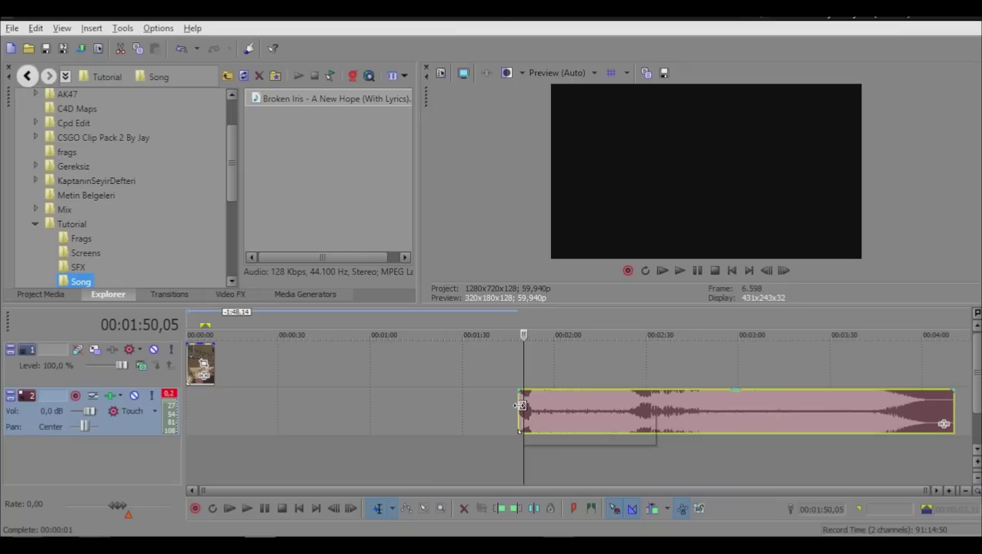
Step: Move the trimmed song to the start of the timeline, aligned with the beginning of the gameplay clip
{"action": "left_click_drag", "start_coordinate": [573, 399], "coordinate": [193, 394]}
{"action": "scroll", "coordinate": [364, 418], "scroll_direction": "up", "scroll_amount": 2}
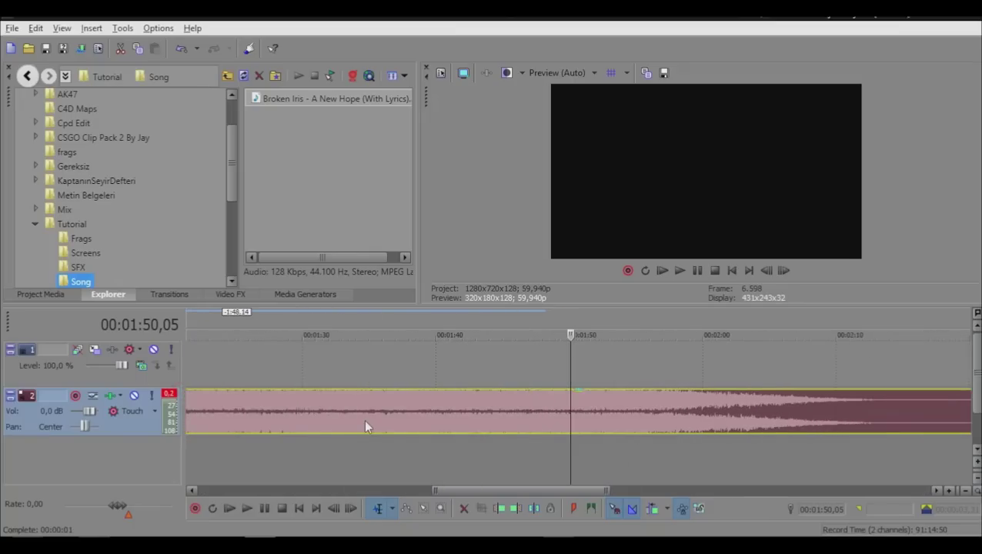
{"action": "scroll", "coordinate": [364, 419], "scroll_direction": "down", "scroll_amount": 2}
{"action": "left_click", "coordinate": [188, 404]}
{"action": "scroll", "coordinate": [189, 404], "scroll_direction": "up", "scroll_amount": 4}
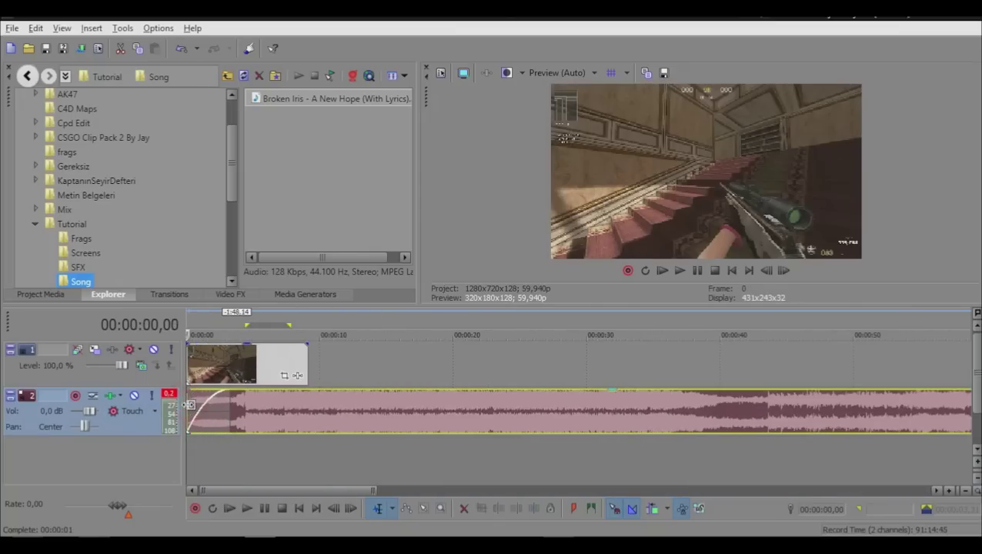
Step: Extend the song's fade-in to about 4 seconds, up to the drop, and change its fade type to a slow-starting curve
{"action": "left_click_drag", "start_coordinate": [231, 392], "coordinate": [242, 421]}
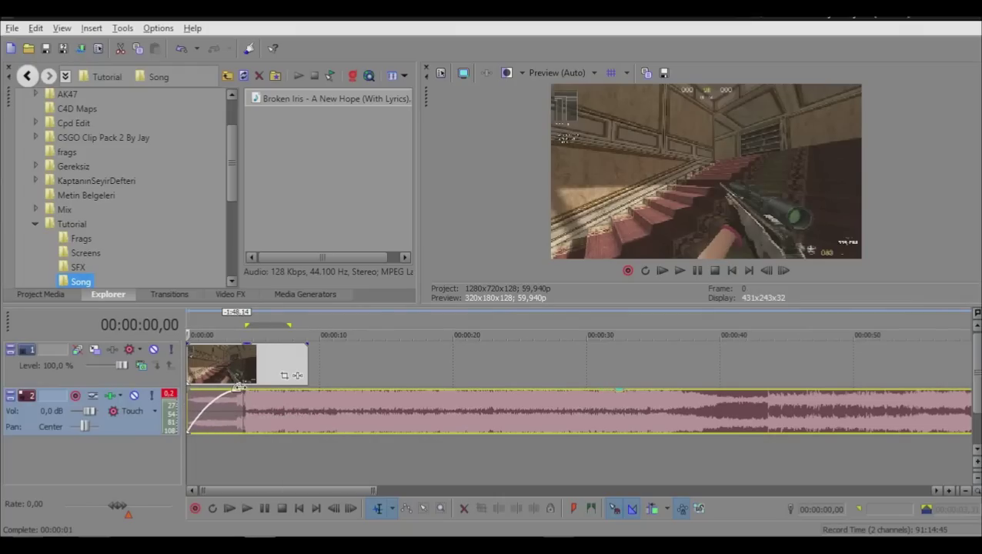
{"action": "right_click", "coordinate": [242, 391]}
{"action": "right_click", "coordinate": [246, 405]}
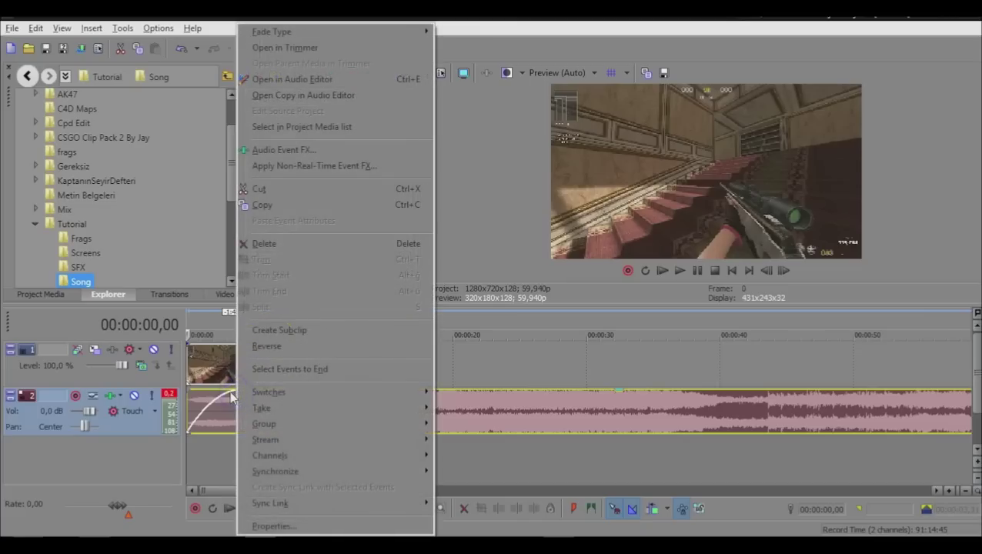
{"action": "key", "text": "Escape"}
{"action": "right_click", "coordinate": [242, 392]}
{"action": "left_click", "coordinate": [262, 447]}
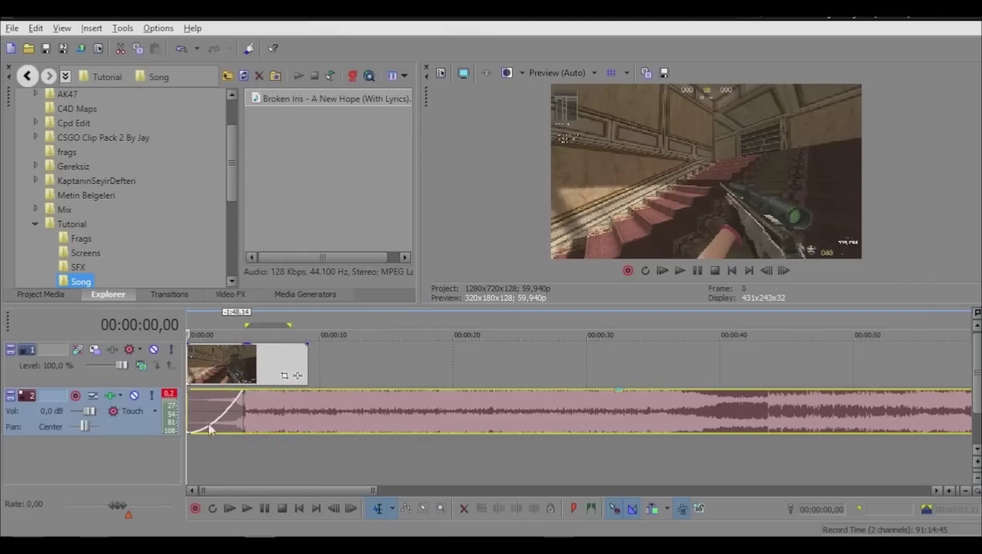
Step: Play the song's fade-in together with the gameplay clip, restarting from the beginning and viewing the opening seconds in detail
{"action": "left_click", "coordinate": [679, 271]}
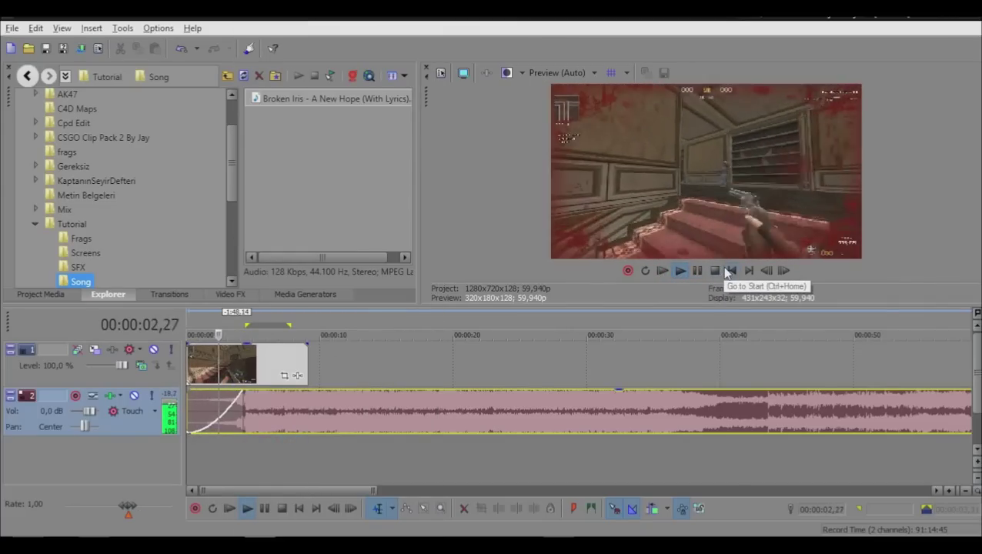
{"action": "left_click", "coordinate": [727, 273]}
{"action": "left_click", "coordinate": [679, 270]}
{"action": "key", "text": "Up"}
{"action": "key", "text": "Up"}
{"action": "key", "text": "Up"}
{"action": "key", "text": "Up"}
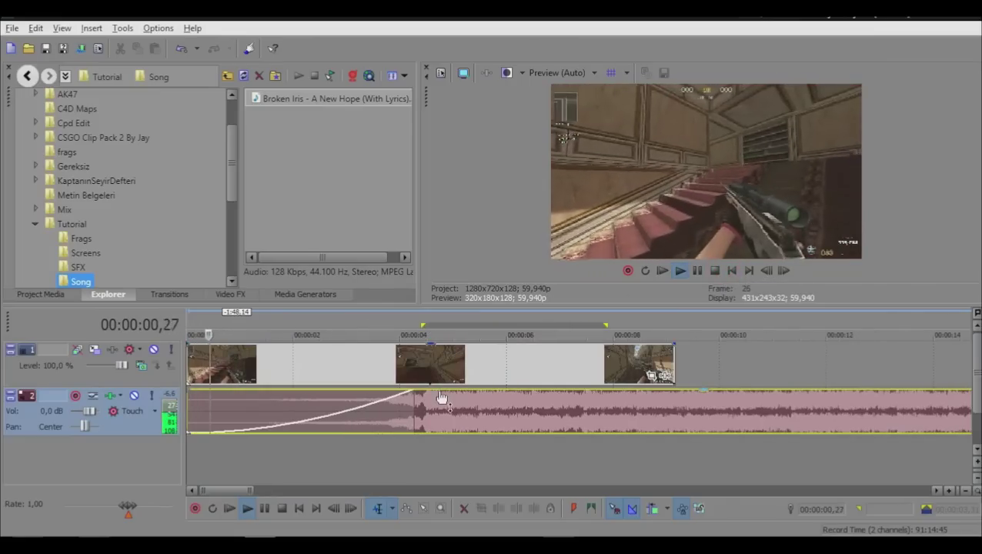
{"action": "left_click", "coordinate": [680, 271]}
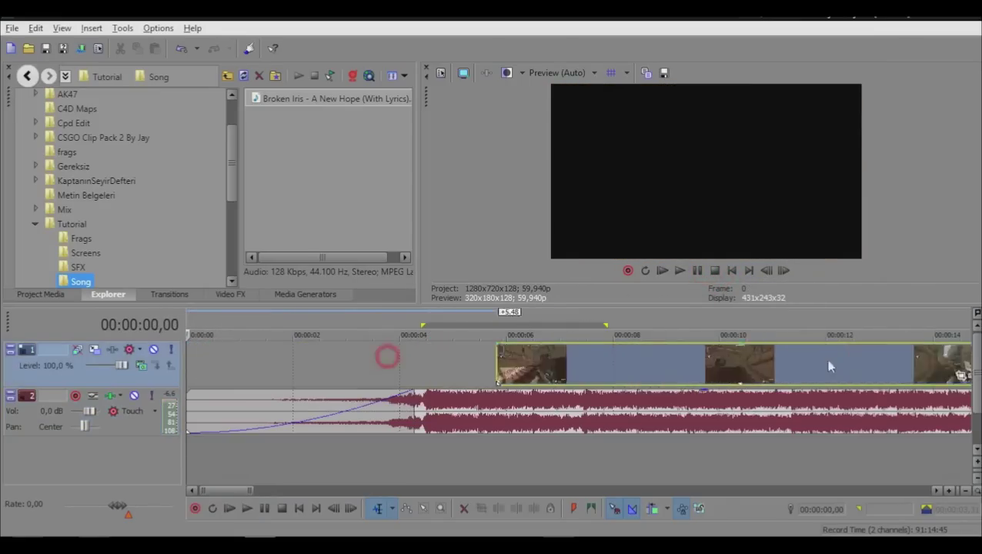
Step: Shift the gameplay clip along its track so that it starts at about 9 seconds
{"action": "scroll", "coordinate": [828, 367], "scroll_direction": "down", "scroll_amount": 4}
{"action": "scroll", "coordinate": [268, 376], "scroll_direction": "up", "scroll_amount": 3}
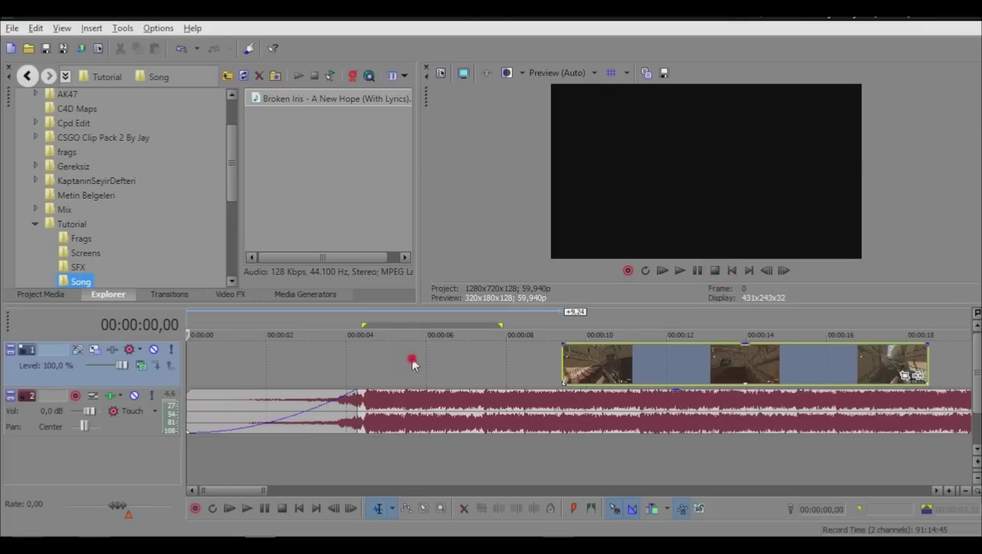
{"action": "mouse_move", "coordinate": [412, 364]}
{"action": "left_mouse_down"}
{"action": "mouse_move", "coordinate": [300, 365]}
{"action": "mouse_move", "coordinate": [313, 362]}
{"action": "mouse_move", "coordinate": [284, 350]}
{"action": "mouse_move", "coordinate": [252, 358]}
{"action": "mouse_move", "coordinate": [416, 368]}
{"action": "left_mouse_up"}
Step: Play the song from about 1 second and place three markers on the beats between about 4 and 6.5 seconds
{"action": "left_click", "coordinate": [228, 368]}
{"action": "left_click", "coordinate": [251, 508]}
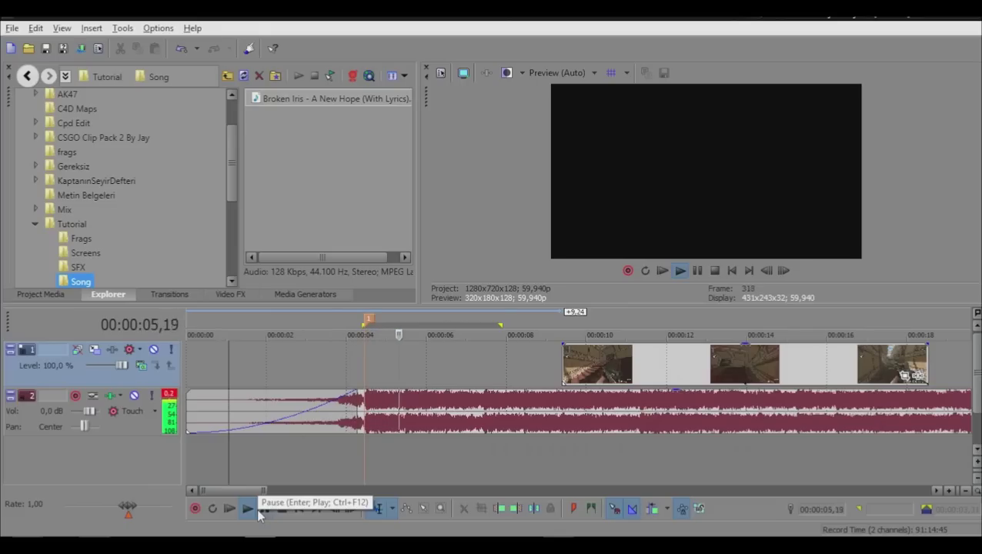
{"action": "key", "text": "m"}
{"action": "key", "text": "m"}
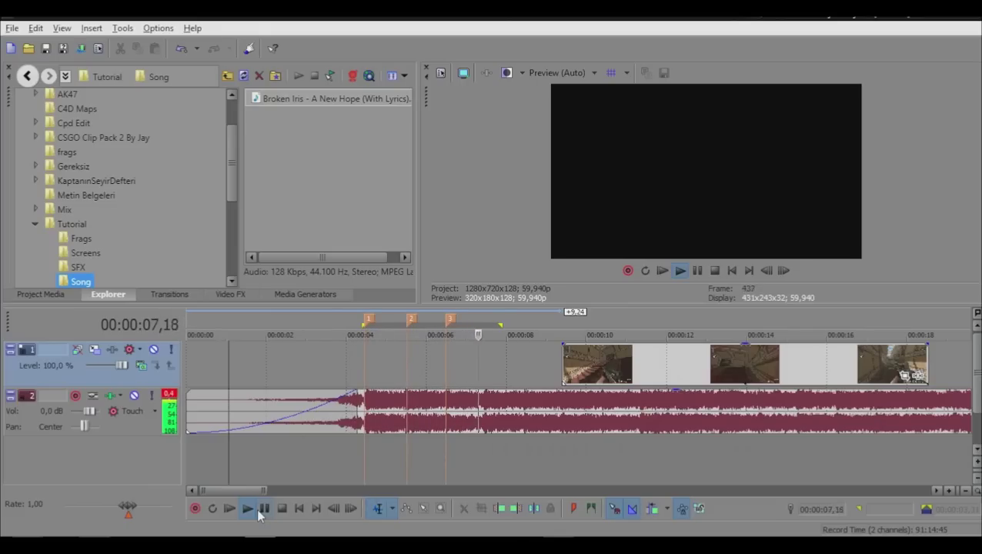
{"action": "left_click", "coordinate": [712, 271]}
Step: Trim the song's end back to about 9 seconds, at the start of the gameplay clip
{"action": "left_click", "coordinate": [504, 416]}
{"action": "scroll", "coordinate": [551, 419], "scroll_direction": "down", "scroll_amount": 3}
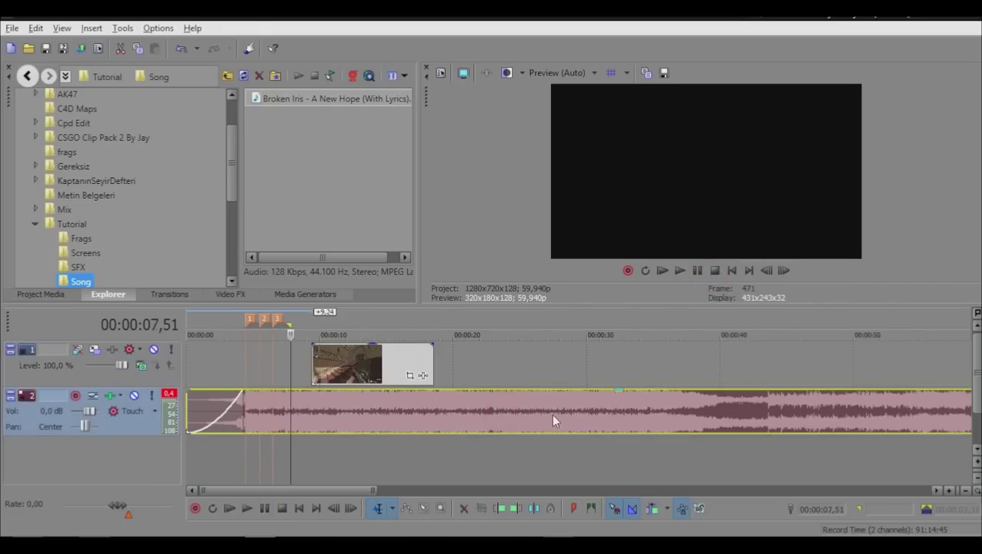
{"action": "scroll", "coordinate": [553, 420], "scroll_direction": "down", "scroll_amount": 3}
{"action": "left_click_drag", "start_coordinate": [897, 411], "coordinate": [228, 412]}
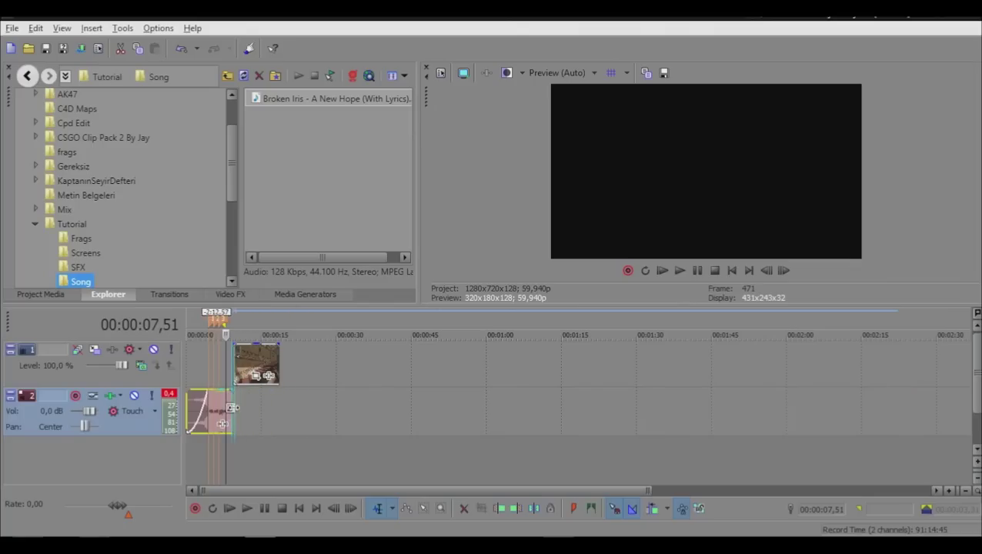
Step: Listen to the song from marker 1 and again from the beginning of the timeline
{"action": "scroll", "coordinate": [288, 421], "scroll_direction": "up", "scroll_amount": 4}
{"action": "scroll", "coordinate": [394, 404], "scroll_direction": "up", "scroll_amount": 3}
{"action": "left_click", "coordinate": [396, 410]}
{"action": "scroll", "coordinate": [396, 409], "scroll_direction": "up", "scroll_amount": 6}
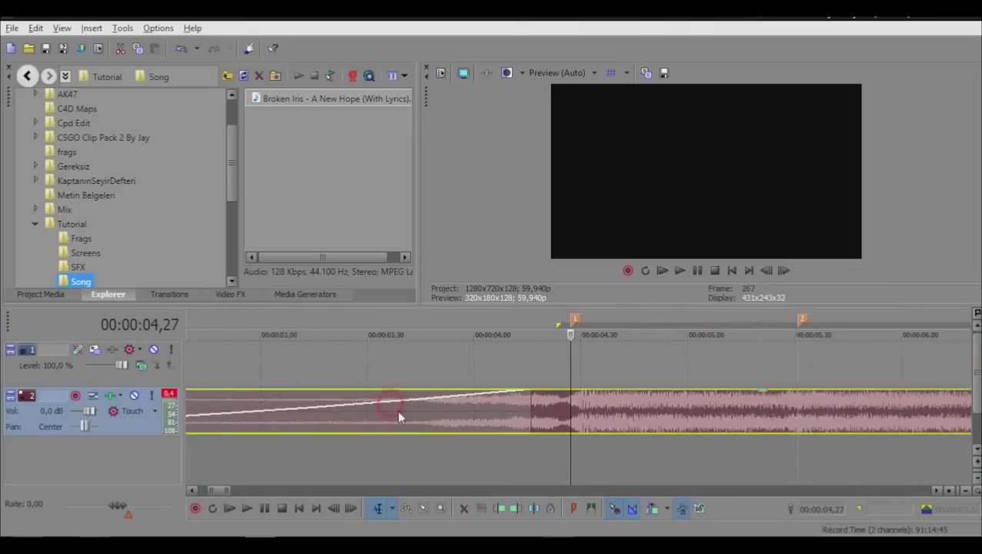
{"action": "left_click", "coordinate": [681, 272]}
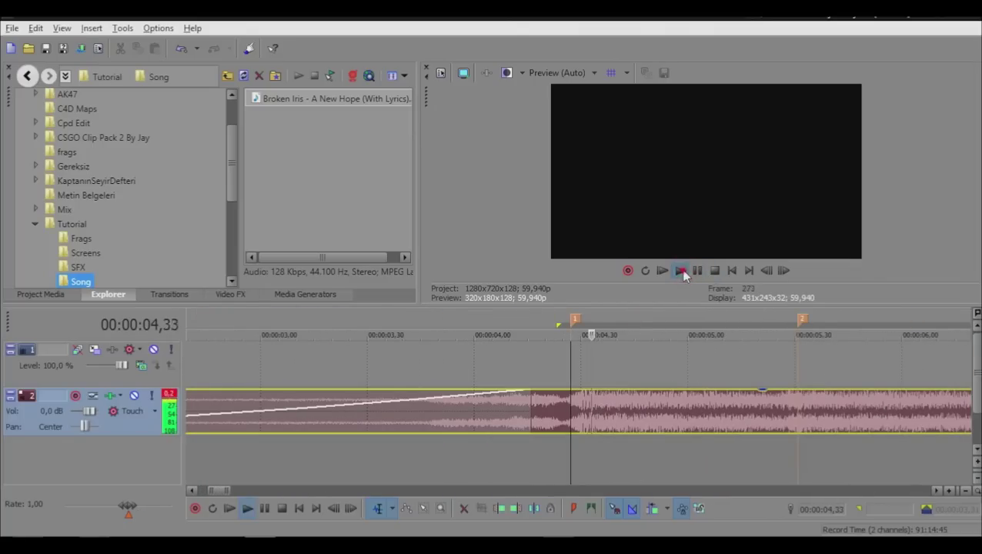
{"action": "left_click", "coordinate": [682, 271]}
{"action": "left_click", "coordinate": [661, 270]}
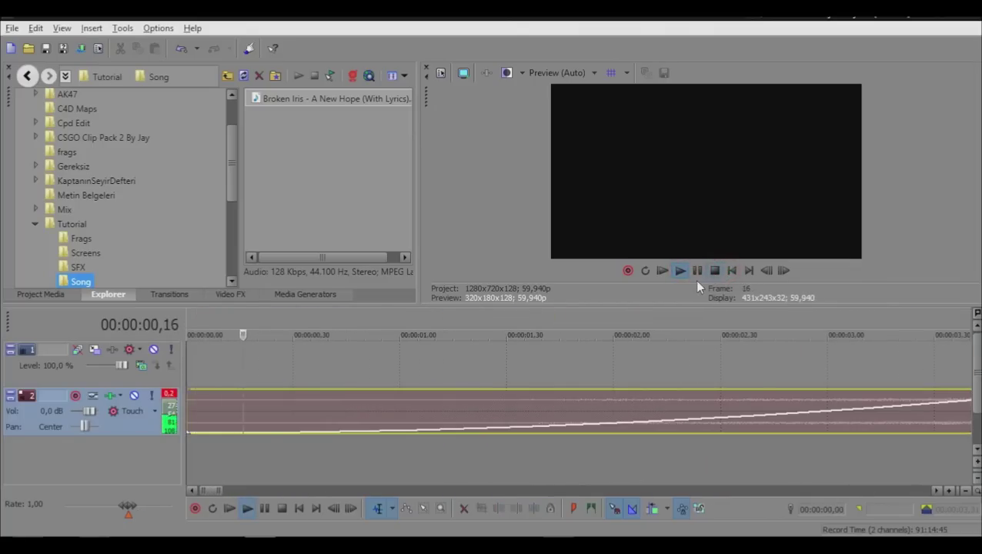
{"action": "scroll", "coordinate": [625, 331], "scroll_direction": "down", "scroll_amount": 5}
{"action": "scroll", "coordinate": [624, 331], "scroll_direction": "down", "scroll_amount": 3}
{"action": "left_click", "coordinate": [713, 270]}
{"action": "scroll", "coordinate": [675, 414], "scroll_direction": "up", "scroll_amount": 5}
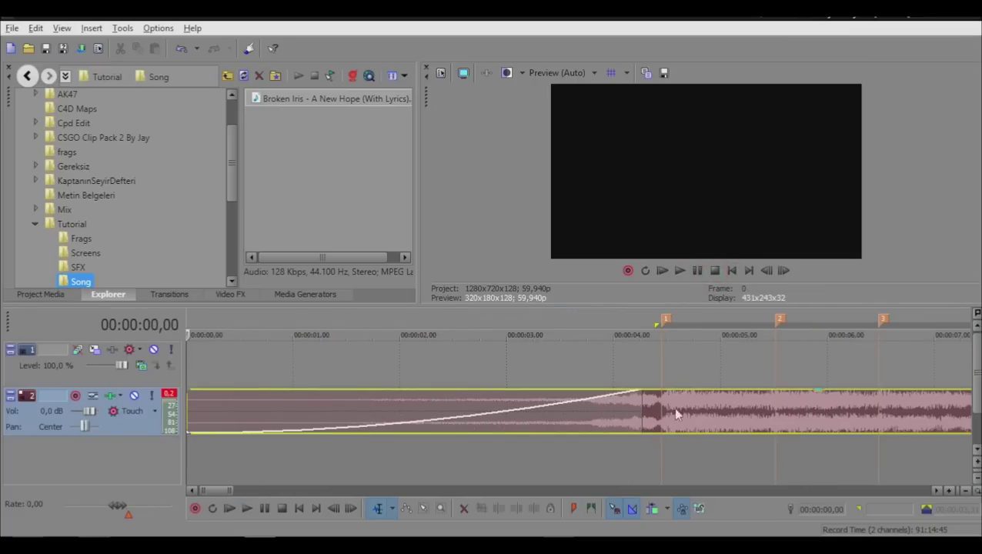
Step: Listen to the song around marker 2 and move marker 2 slightly earlier, to about 00:00:05,28
{"action": "left_click", "coordinate": [781, 415]}
{"action": "scroll", "coordinate": [781, 416], "scroll_direction": "up", "scroll_amount": 3}
{"action": "scroll", "coordinate": [559, 415], "scroll_direction": "down", "scroll_amount": 5}
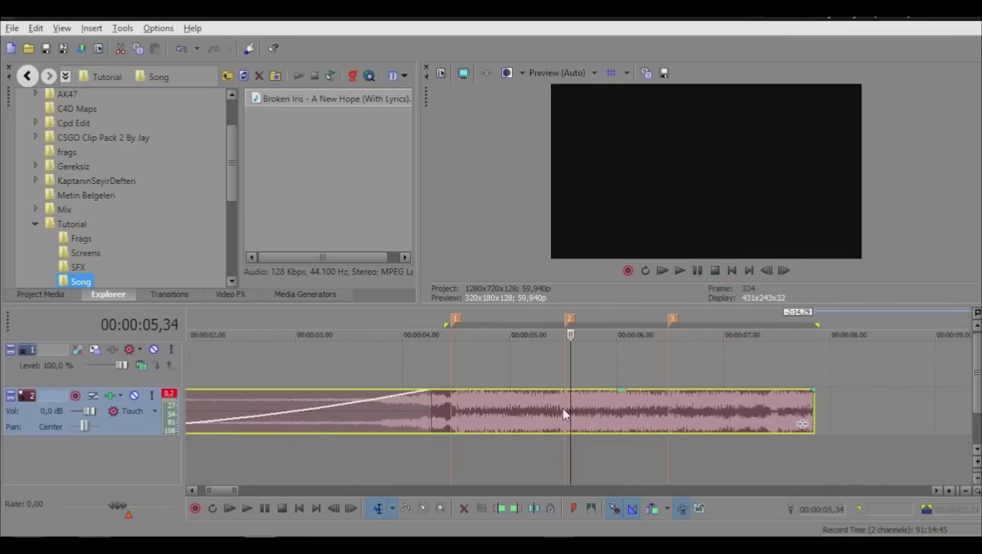
{"action": "left_click", "coordinate": [558, 394]}
{"action": "left_click", "coordinate": [679, 270]}
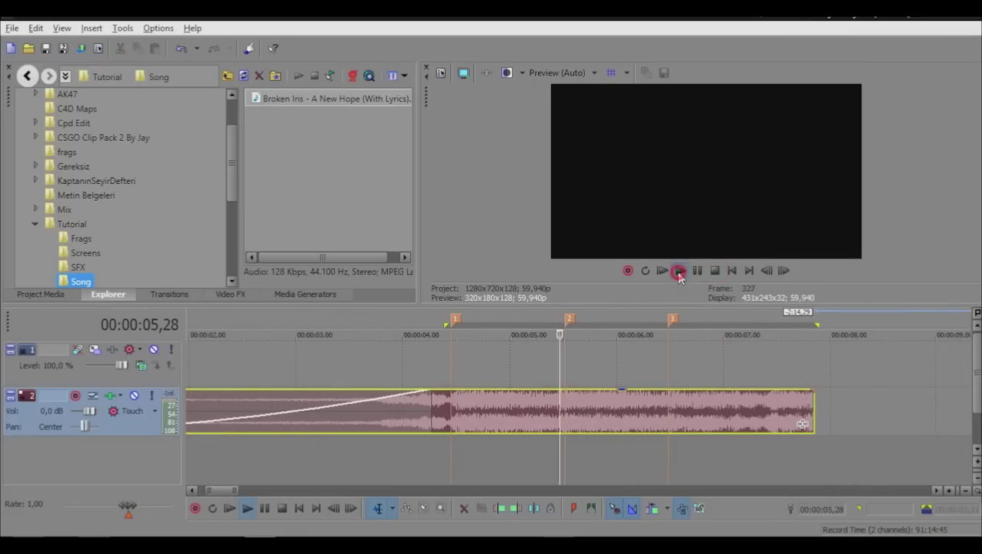
{"action": "left_click", "coordinate": [714, 270]}
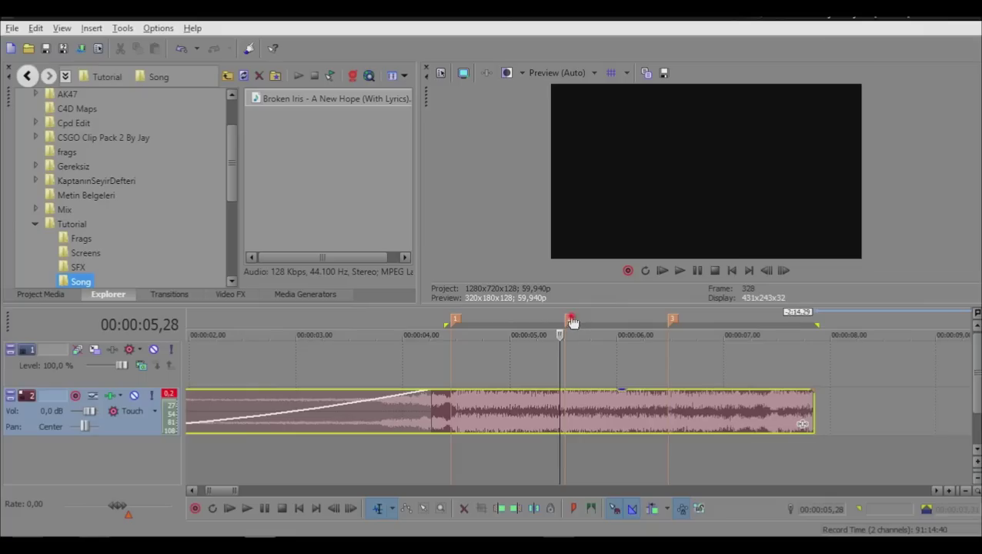
{"action": "left_click_drag", "start_coordinate": [572, 321], "coordinate": [565, 322]}
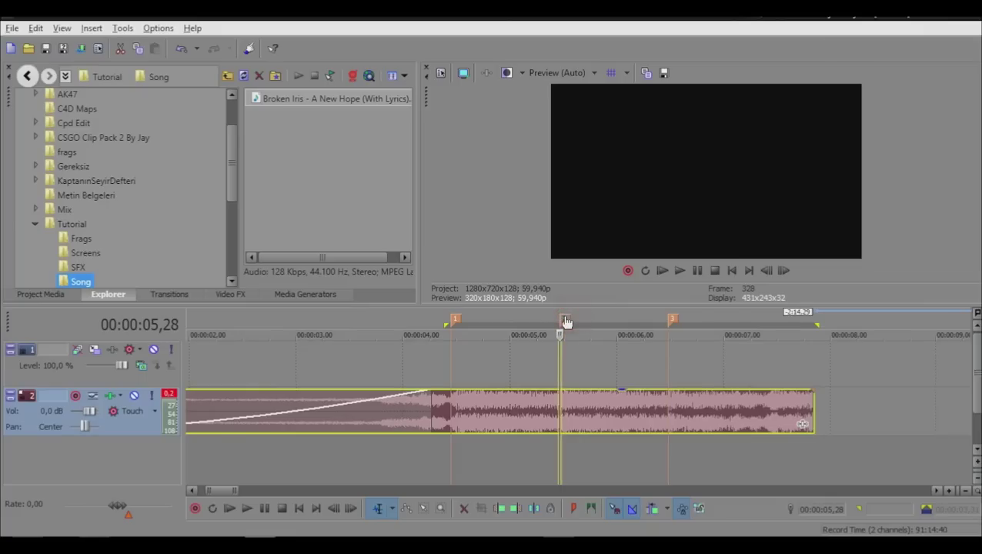
Step: Listen to the beats around marker 3 and move marker 3 slightly earlier, to about 00:00:06,23
{"action": "left_click", "coordinate": [665, 397]}
{"action": "scroll", "coordinate": [662, 412], "scroll_direction": "up", "scroll_amount": 3}
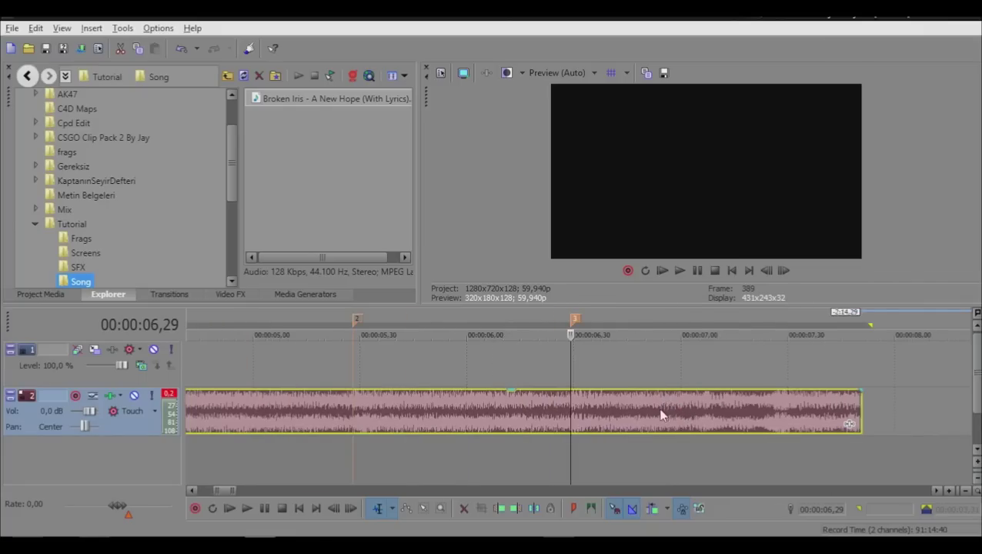
{"action": "scroll", "coordinate": [660, 415], "scroll_direction": "down", "scroll_amount": 3}
{"action": "left_click", "coordinate": [561, 399]}
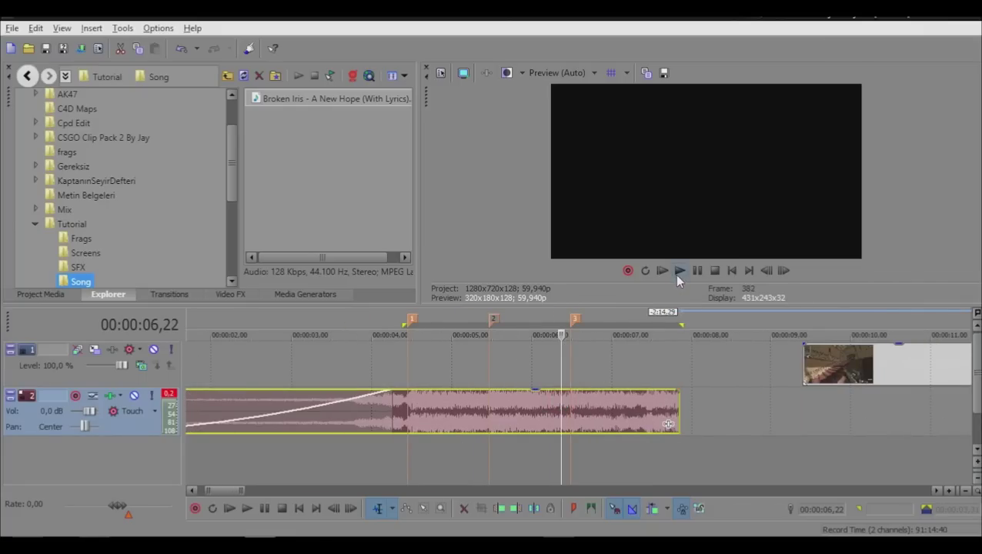
{"action": "left_click", "coordinate": [677, 271]}
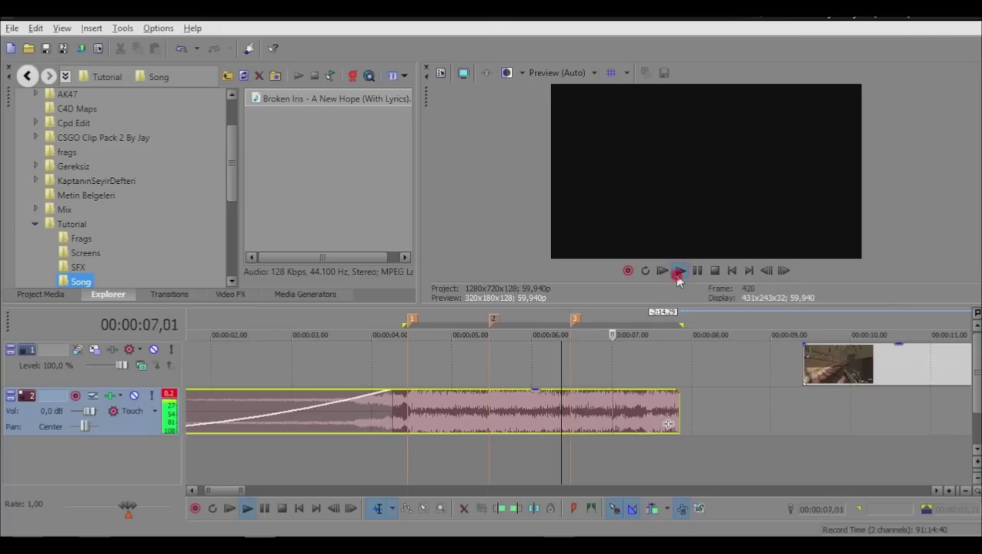
{"action": "left_click", "coordinate": [500, 401]}
{"action": "left_click", "coordinate": [680, 271]}
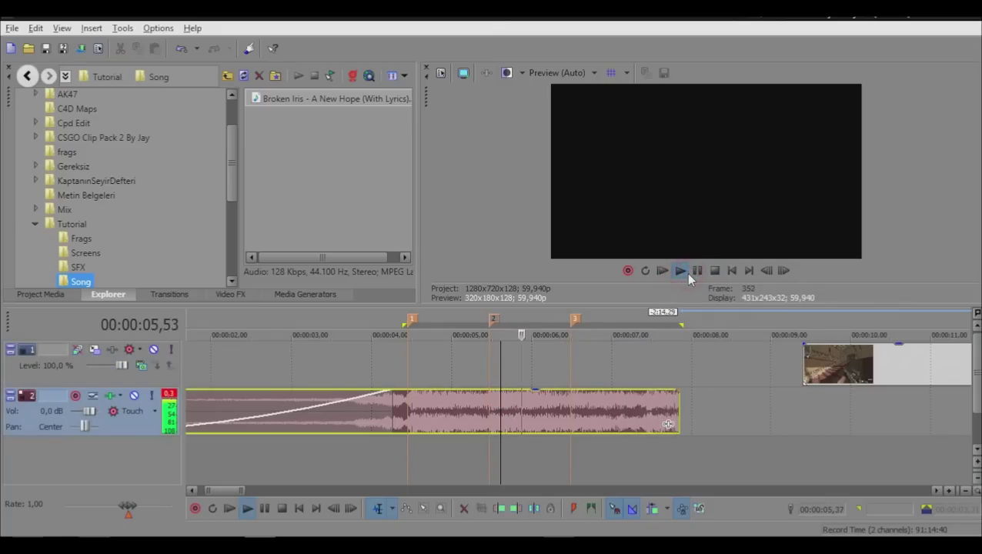
{"action": "left_click", "coordinate": [687, 273]}
{"action": "left_click", "coordinate": [687, 273]}
{"action": "left_click", "coordinate": [687, 273]}
{"action": "left_click", "coordinate": [714, 270]}
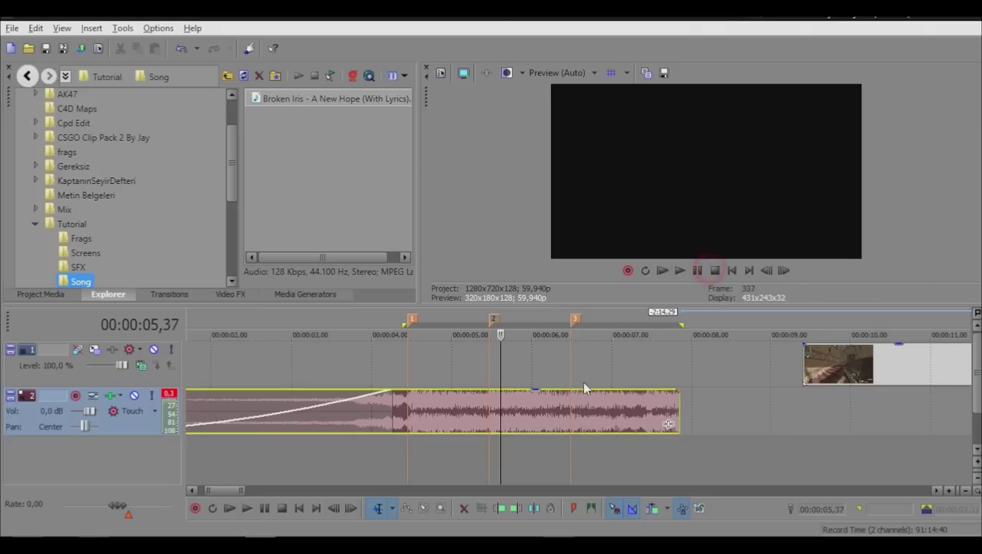
{"action": "left_click", "coordinate": [561, 396]}
{"action": "left_click_drag", "start_coordinate": [574, 319], "coordinate": [567, 320]}
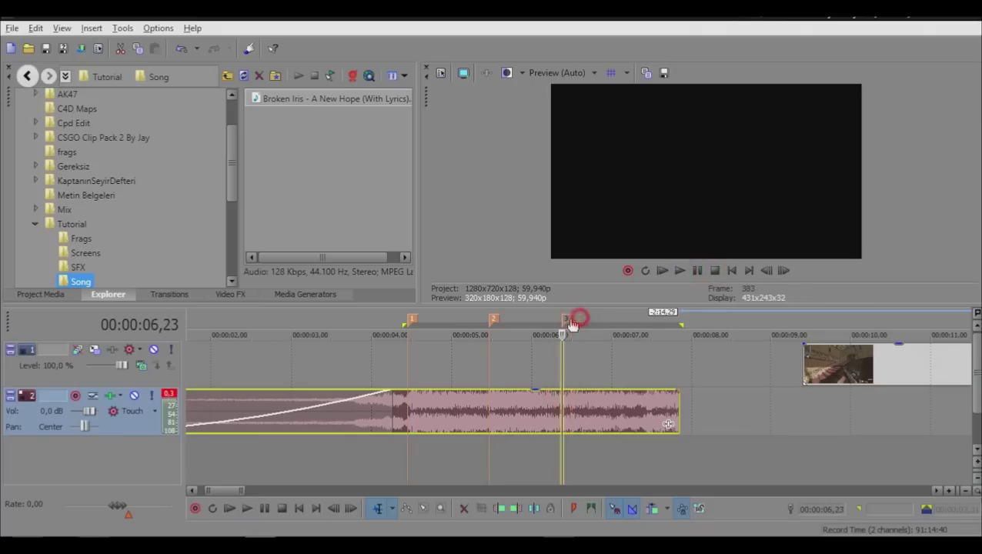
Step: Extend the song clip's end slightly with a fade-out using the fast logarithmic curve, and play the fade
{"action": "left_click", "coordinate": [584, 403]}
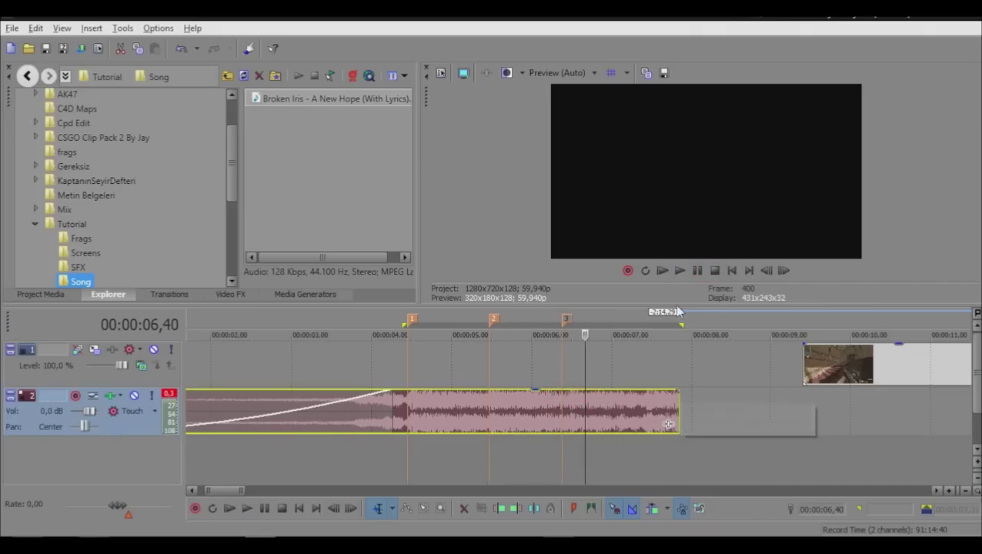
{"action": "left_click", "coordinate": [680, 271]}
{"action": "left_click", "coordinate": [713, 270]}
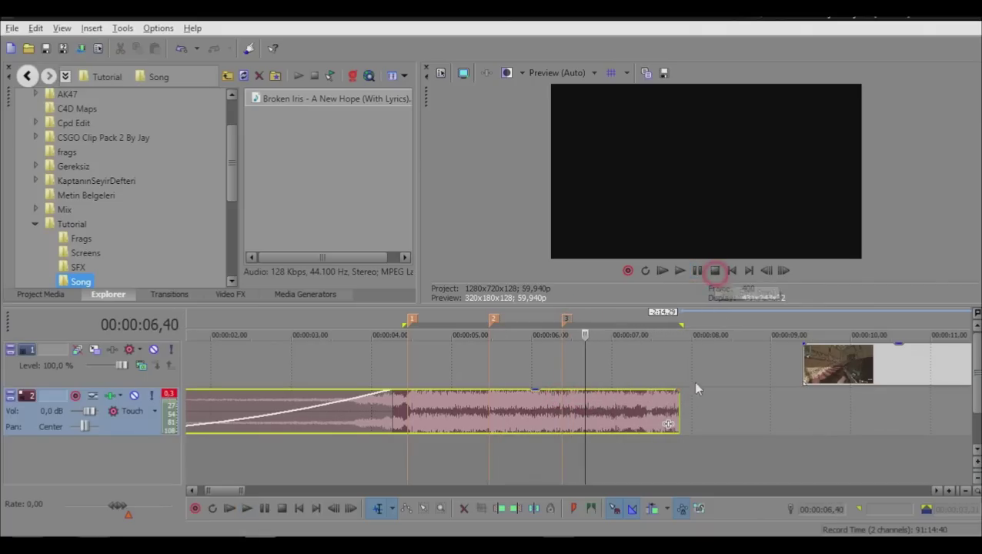
{"action": "left_click_drag", "start_coordinate": [679, 398], "coordinate": [589, 390]}
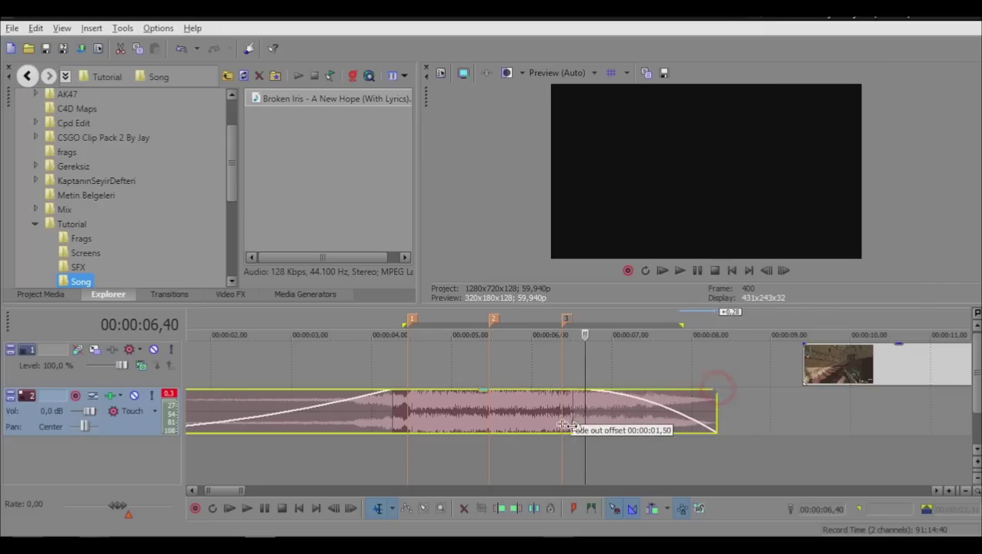
{"action": "right_click", "coordinate": [589, 394]}
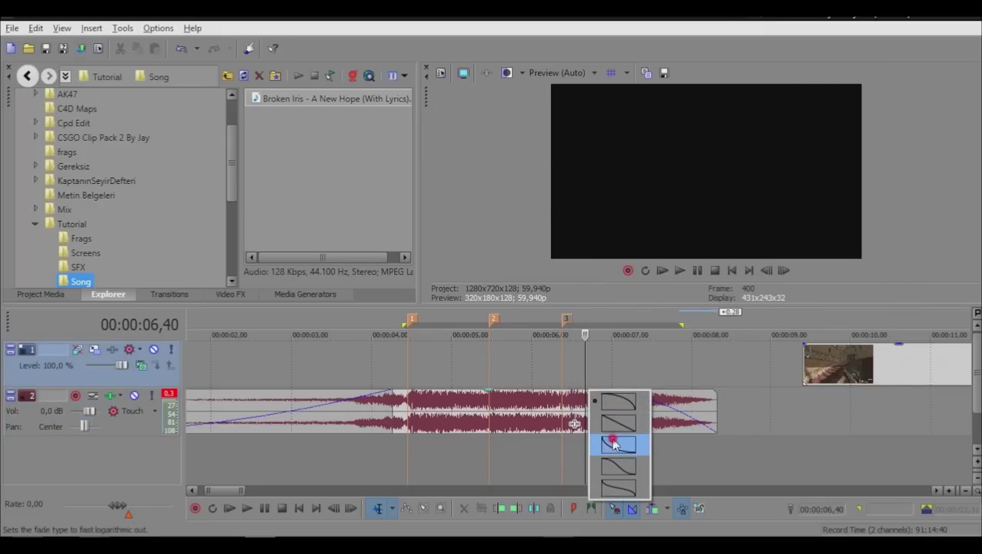
{"action": "left_click", "coordinate": [613, 443]}
{"action": "left_click", "coordinate": [679, 270]}
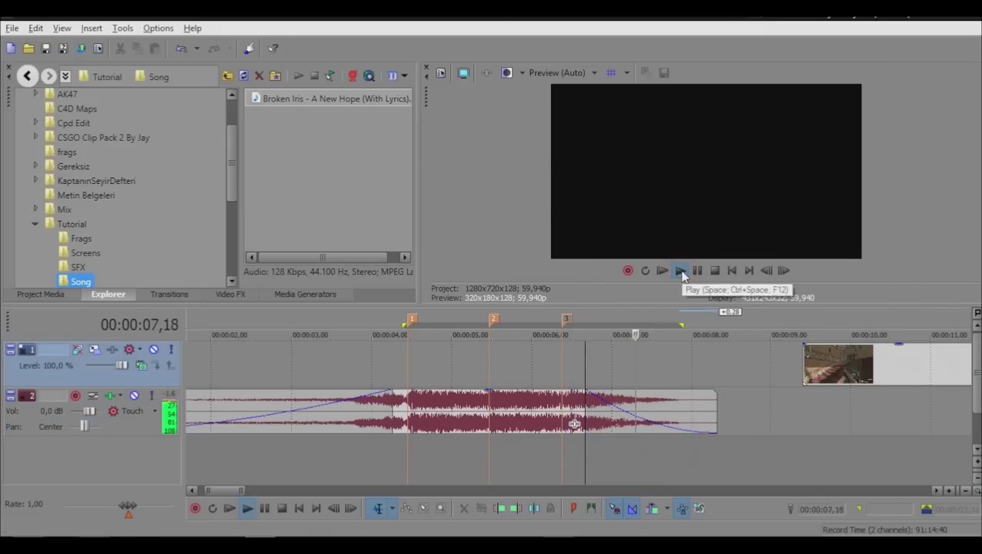
{"action": "left_click", "coordinate": [714, 270]}
Step: Extend the song clip to the start of the video clip, make its fade-out begin at about 00:00:07,04, and play it back
{"action": "left_click_drag", "start_coordinate": [715, 415], "coordinate": [739, 416]}
{"action": "left_click", "coordinate": [542, 370]}
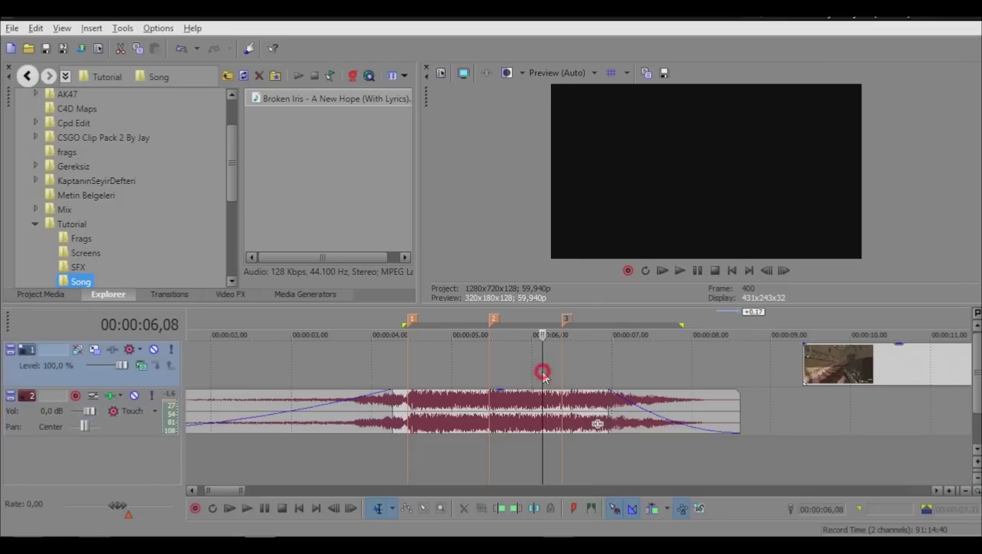
{"action": "left_click", "coordinate": [679, 270]}
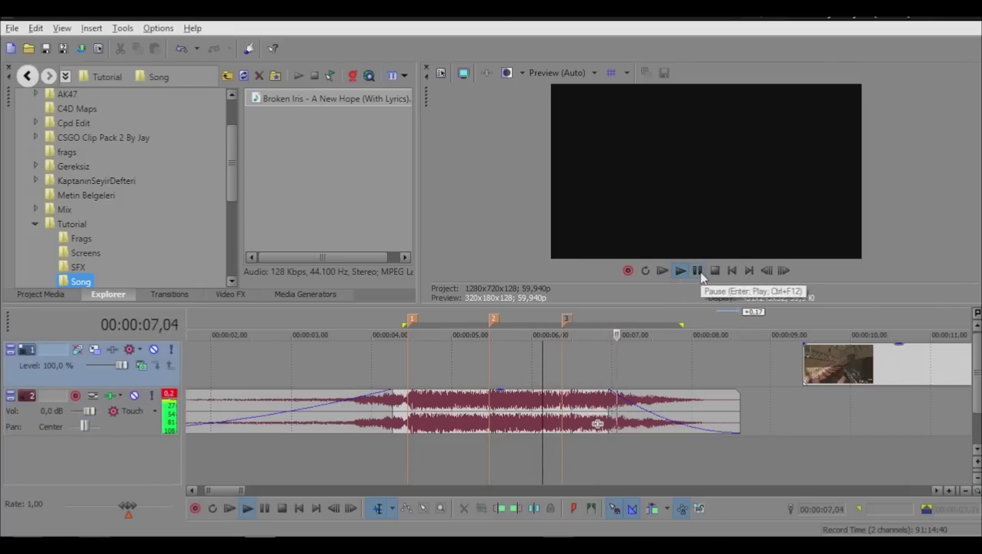
{"action": "left_click", "coordinate": [714, 270]}
{"action": "left_click_drag", "start_coordinate": [740, 417], "coordinate": [802, 415]}
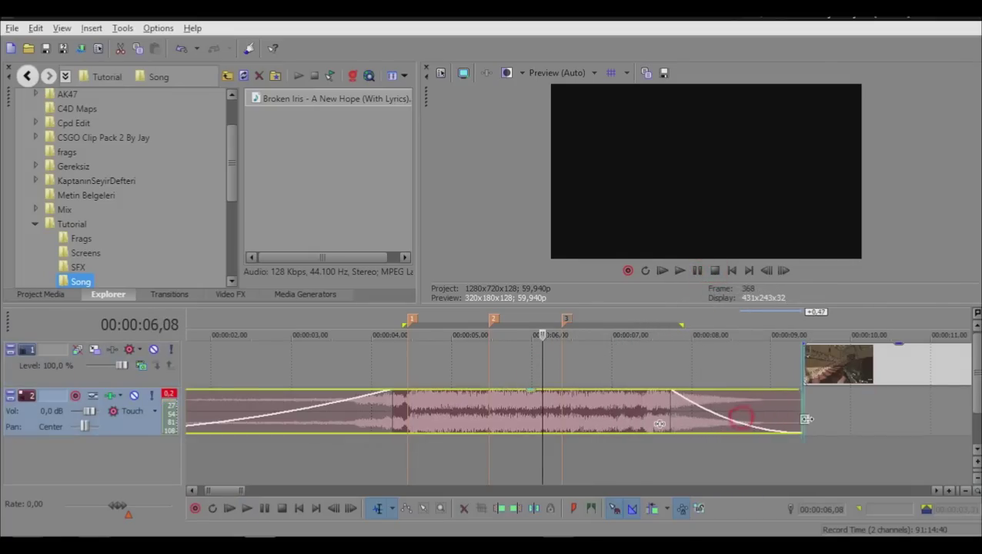
{"action": "left_click_drag", "start_coordinate": [668, 408], "coordinate": [618, 408]}
{"action": "left_click", "coordinate": [679, 270]}
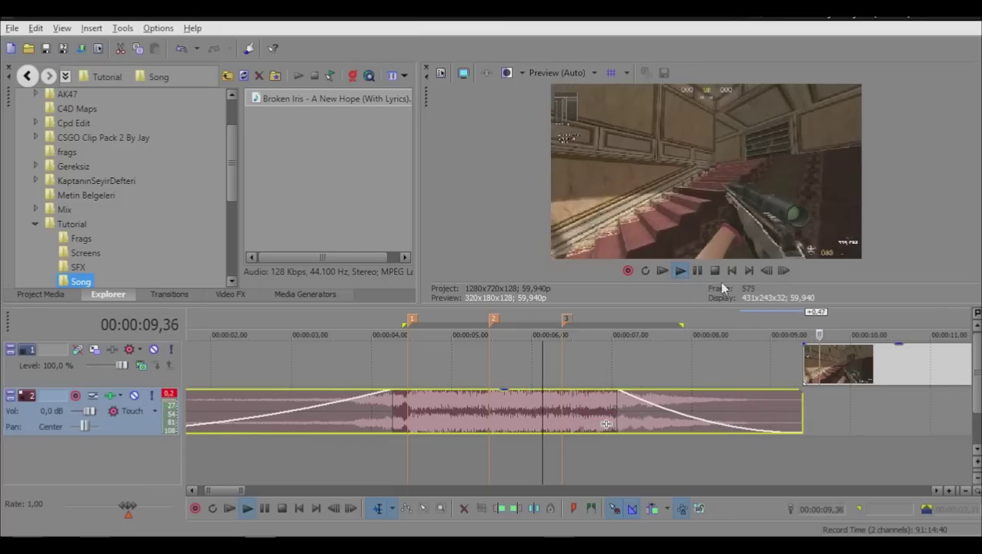
{"action": "left_click", "coordinate": [714, 270]}
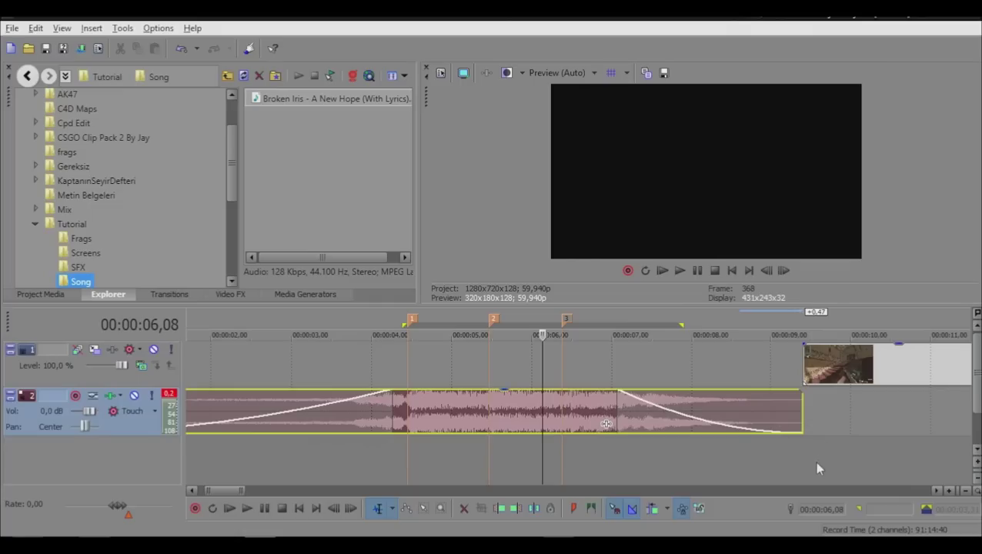
Step: Place the edit cursor on marker 1 at 00:00:04,27 and show the empty area below the song track
{"action": "left_click", "coordinate": [792, 465]}
{"action": "scroll", "coordinate": [352, 453], "scroll_direction": "down", "scroll_amount": 4}
{"action": "scroll", "coordinate": [291, 442], "scroll_direction": "up", "scroll_amount": 2}
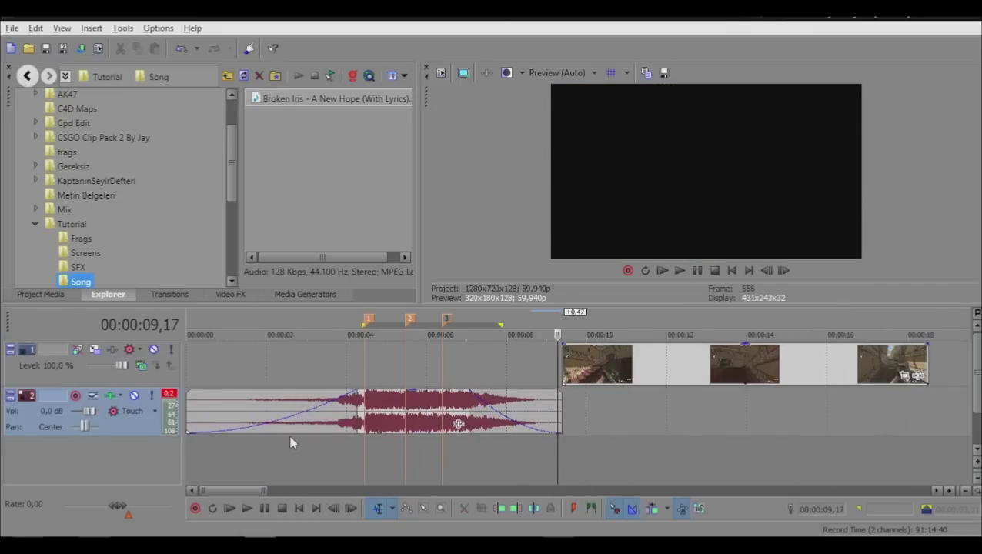
{"action": "left_click", "coordinate": [359, 462]}
{"action": "scroll", "coordinate": [970, 368], "scroll_direction": "down", "scroll_amount": 1}
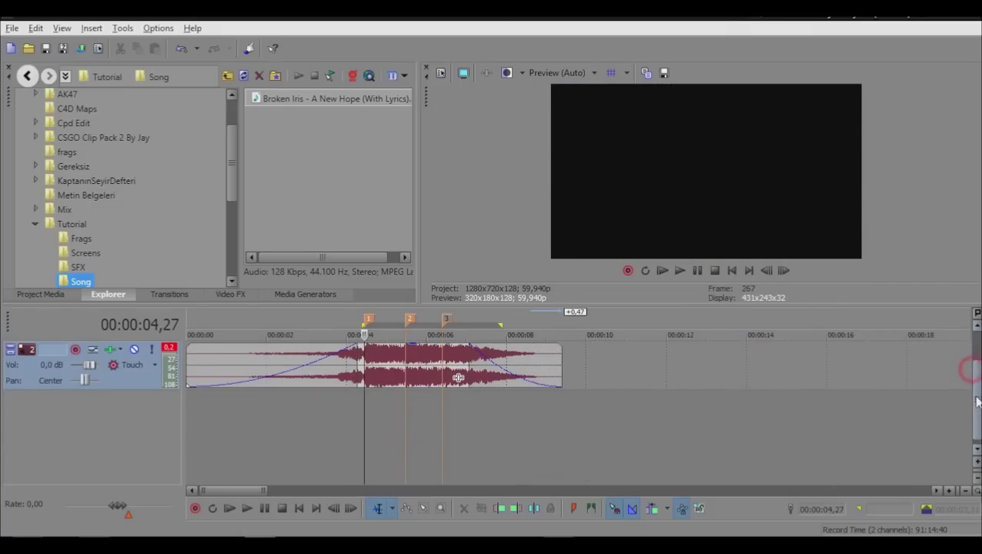
{"action": "left_click", "coordinate": [222, 294]}
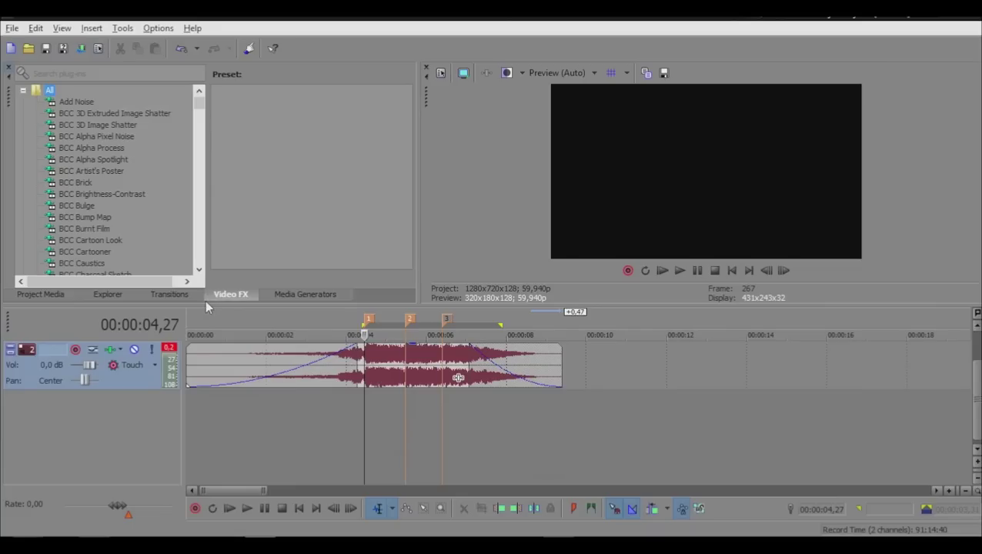
{"action": "left_click", "coordinate": [219, 300]}
{"action": "left_click", "coordinate": [109, 294]}
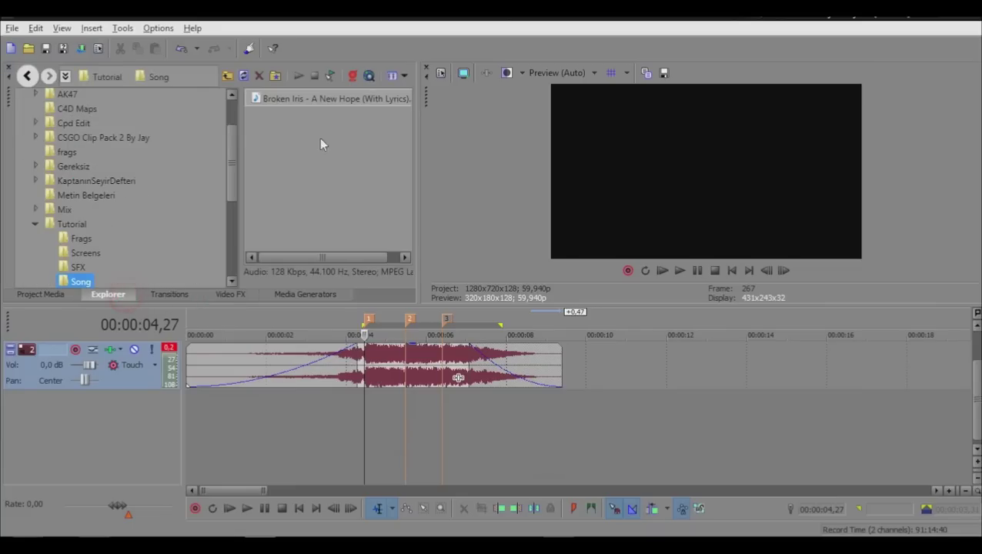
Step: Add WM_L115A1_Fire.wav from the SFX folder to a new audio track below the song, starting at marker 1
{"action": "left_click", "coordinate": [227, 75]}
{"action": "double_click", "coordinate": [268, 134]}
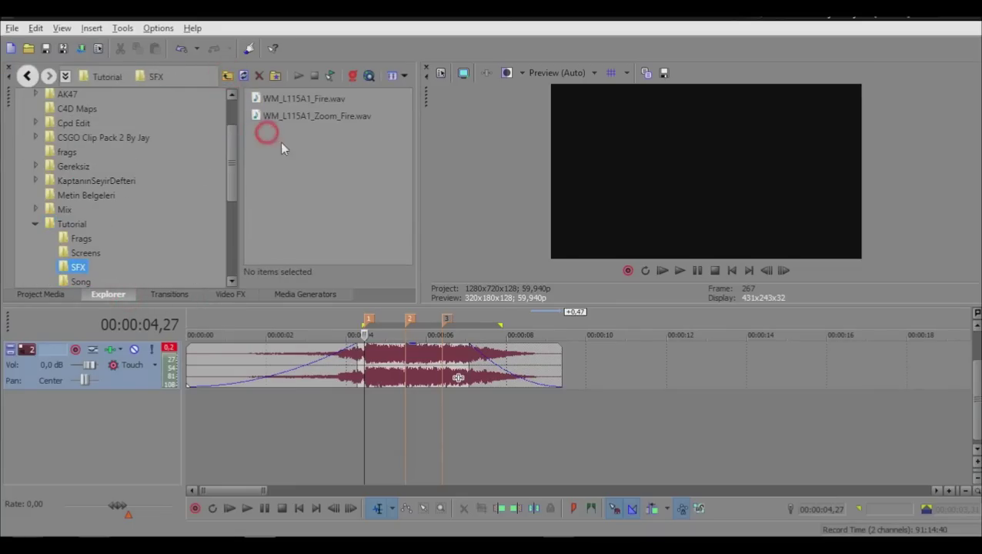
{"action": "left_click_drag", "start_coordinate": [280, 99], "coordinate": [374, 438]}
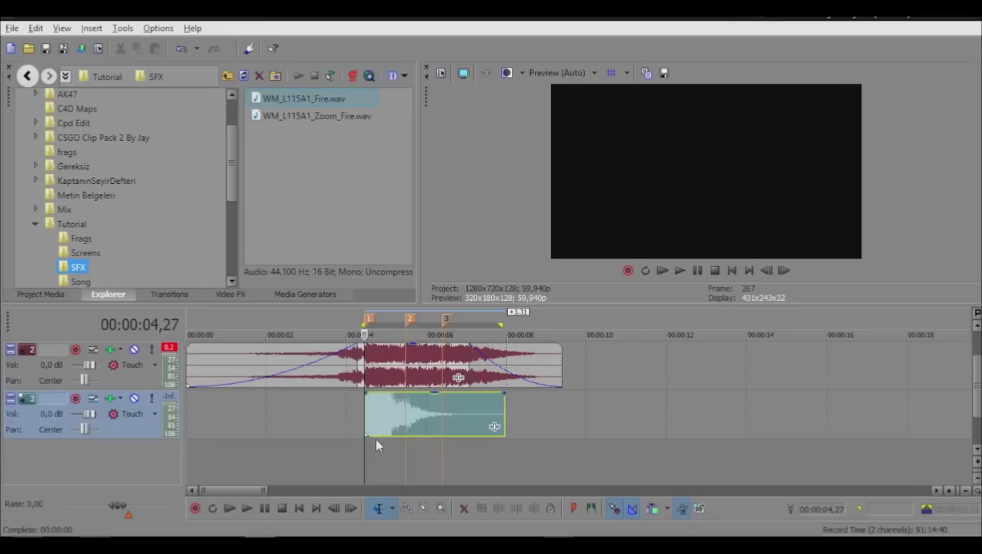
Step: Check the gunshot clip's start against marker 1 and try trimming the clip's end
{"action": "right_click", "coordinate": [383, 423]}
{"action": "left_click", "coordinate": [355, 421]}
{"action": "scroll", "coordinate": [354, 422], "scroll_direction": "up", "scroll_amount": 2}
{"action": "scroll", "coordinate": [580, 421], "scroll_direction": "up", "scroll_amount": 2}
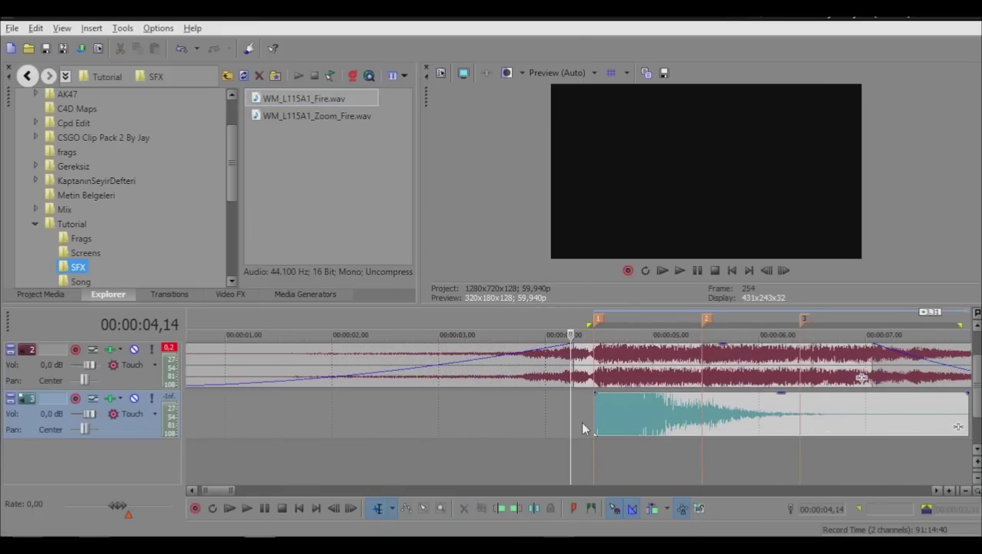
{"action": "left_click", "coordinate": [589, 412]}
{"action": "scroll", "coordinate": [530, 407], "scroll_direction": "down", "scroll_amount": 4}
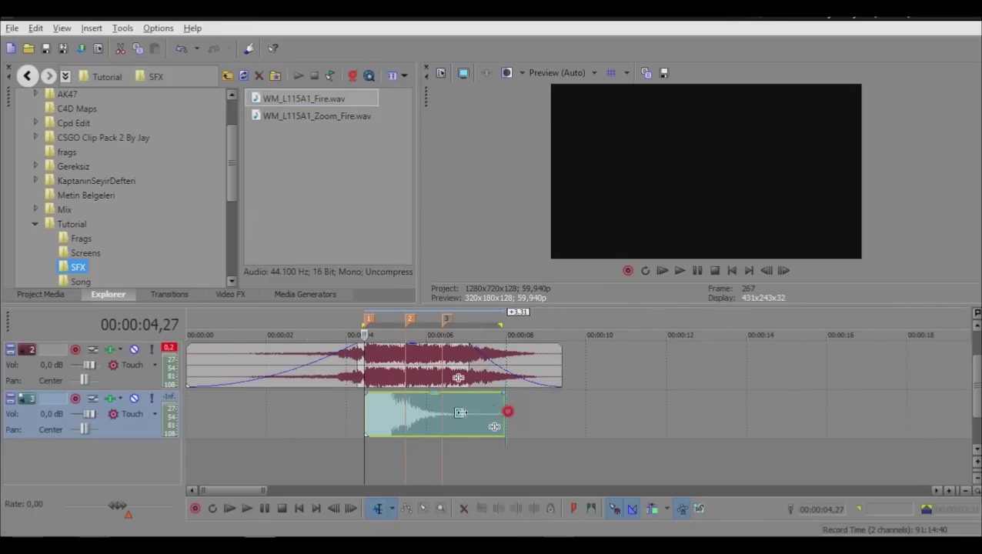
{"action": "mouse_move", "coordinate": [505, 415]}
{"action": "left_mouse_down"}
{"action": "mouse_move", "coordinate": [412, 416]}
{"action": "mouse_move", "coordinate": [429, 405]}
{"action": "mouse_move", "coordinate": [447, 407]}
{"action": "mouse_move", "coordinate": [423, 415]}
{"action": "mouse_move", "coordinate": [527, 409]}
{"action": "mouse_move", "coordinate": [506, 406]}
{"action": "left_mouse_up"}
{"action": "left_click", "coordinate": [445, 408]}
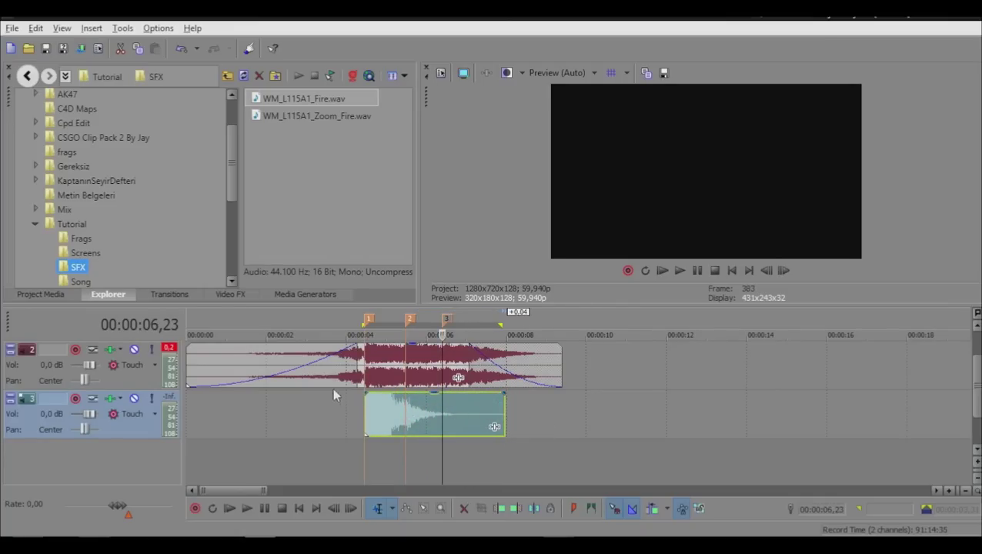
Step: Mute the song track and play the gunshot sound on its own from marker 1
{"action": "left_click", "coordinate": [134, 350]}
{"action": "left_click", "coordinate": [353, 436]}
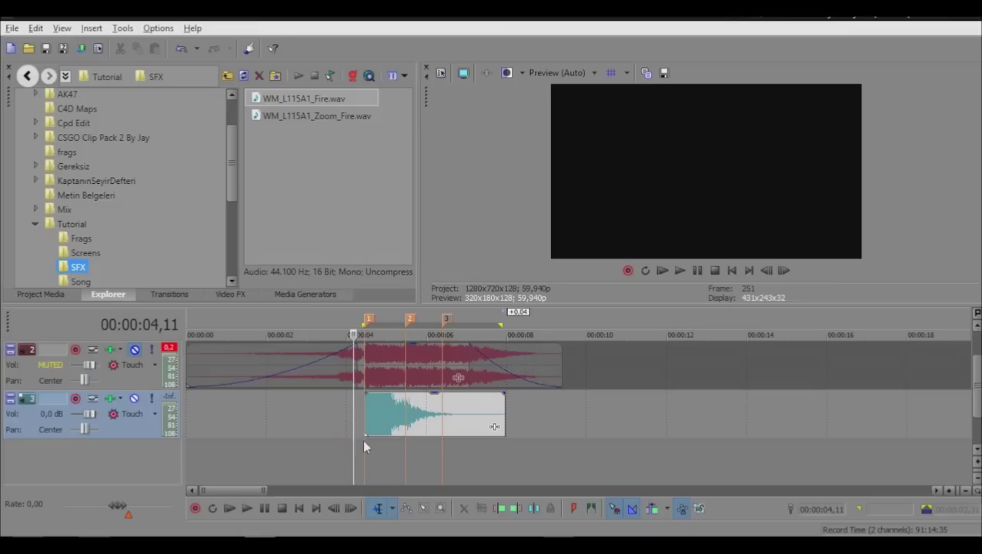
{"action": "left_click", "coordinate": [363, 446]}
{"action": "left_click", "coordinate": [680, 272]}
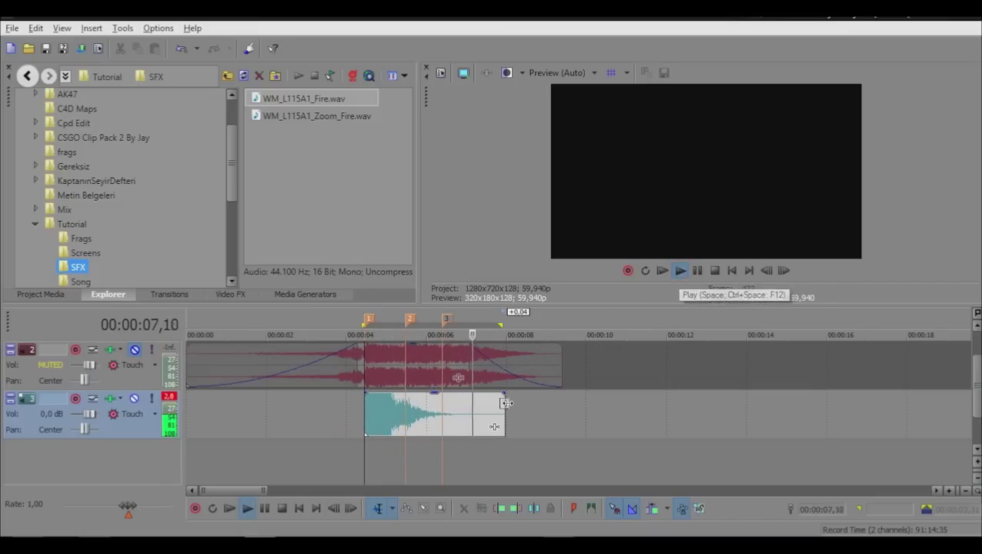
Step: Stop the playback, unmute the song track and lower the gunshot track's volume to -7,9 dB
{"action": "key", "text": "space"}
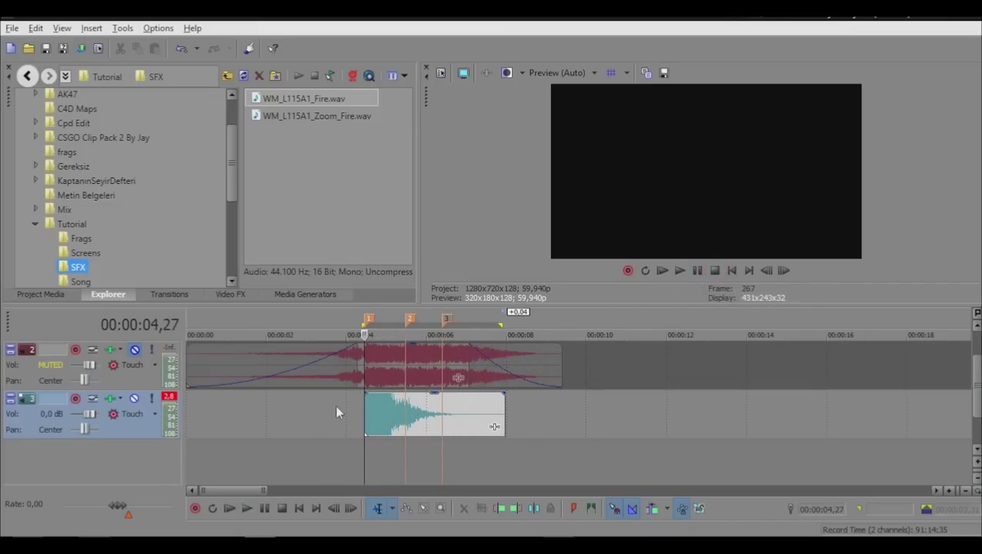
{"action": "left_click", "coordinate": [135, 350]}
{"action": "left_click", "coordinate": [448, 406]}
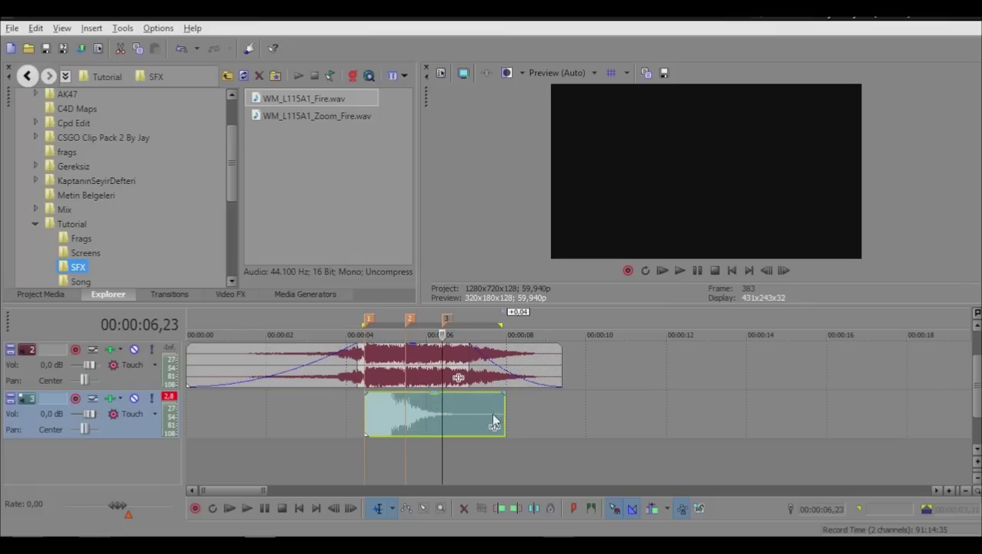
{"action": "left_click", "coordinate": [492, 420]}
{"action": "left_click", "coordinate": [501, 410]}
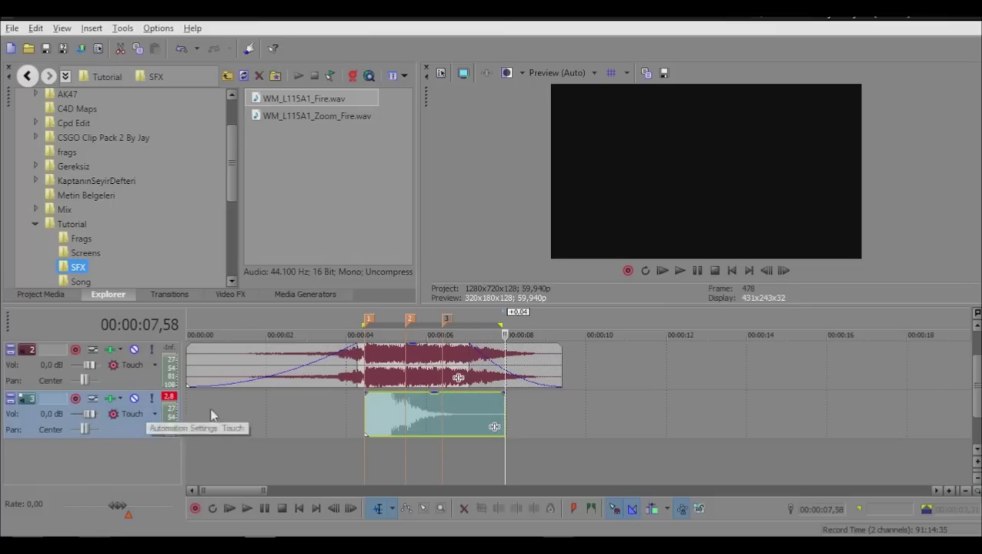
{"action": "left_click_drag", "start_coordinate": [96, 413], "coordinate": [78, 417]}
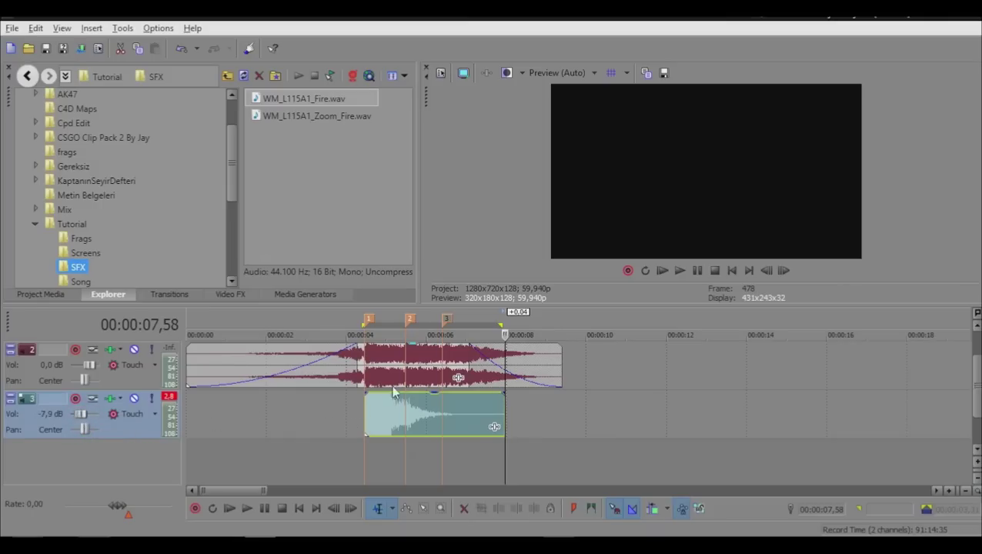
Step: Copy the gunshot clip onto two new audio tracks below, one starting at marker 2 and one at marker 3
{"action": "left_click_drag", "start_coordinate": [383, 408], "coordinate": [436, 463]}
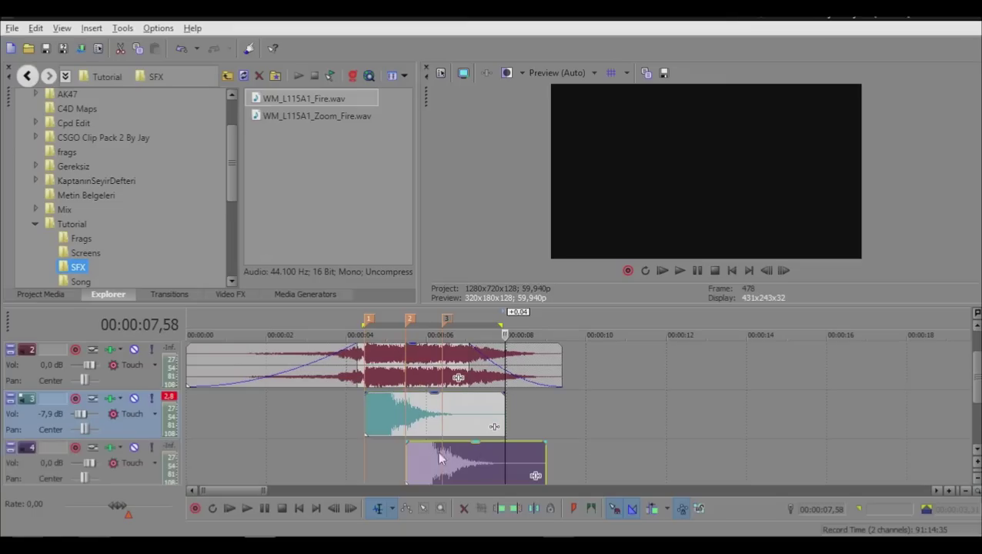
{"action": "scroll", "coordinate": [457, 377], "scroll_direction": "down", "scroll_amount": 1}
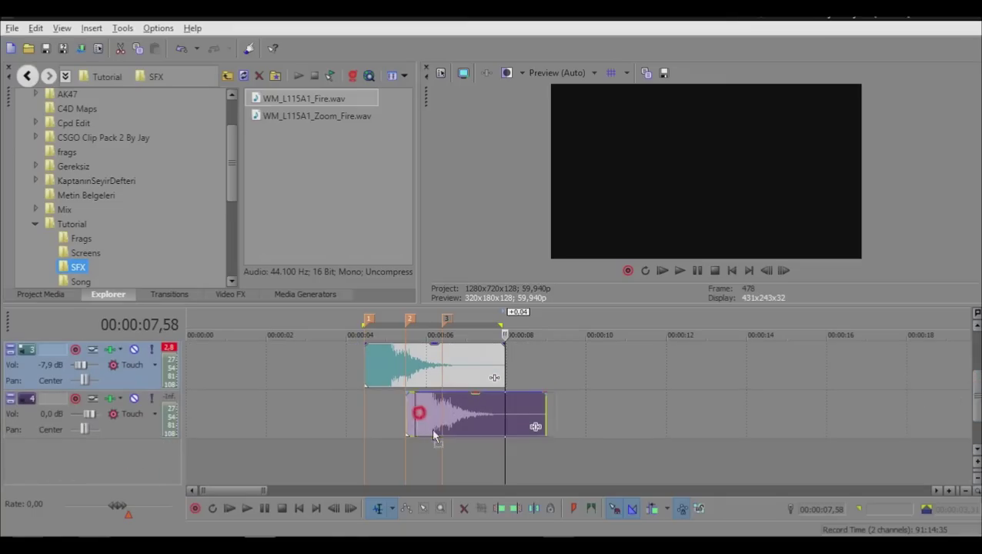
{"action": "key", "text": "ctrl+v"}
Step: Play the three gunshots from before marker 1, and lower the volume of tracks 4 and 5 to -7,9 dB
{"action": "left_click", "coordinate": [313, 432]}
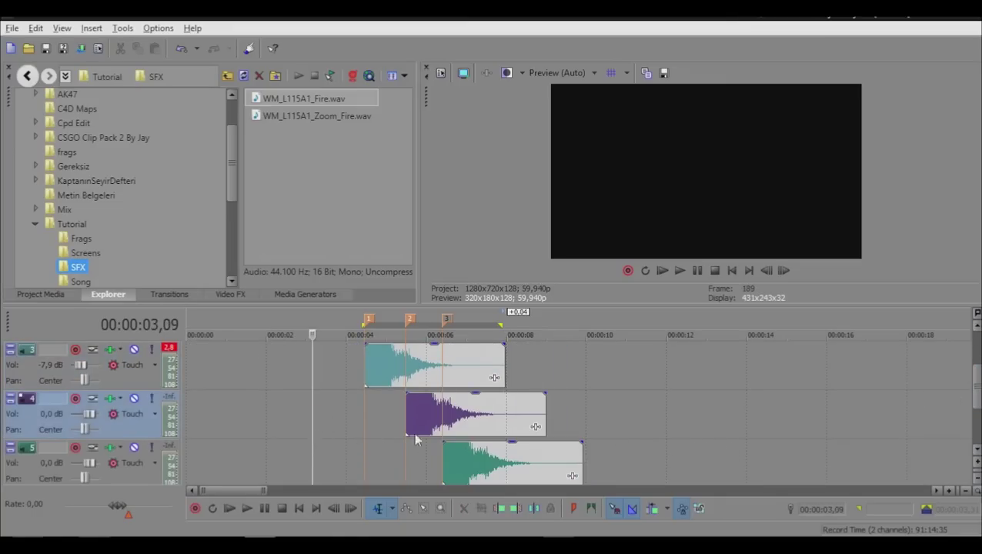
{"action": "left_click", "coordinate": [679, 270]}
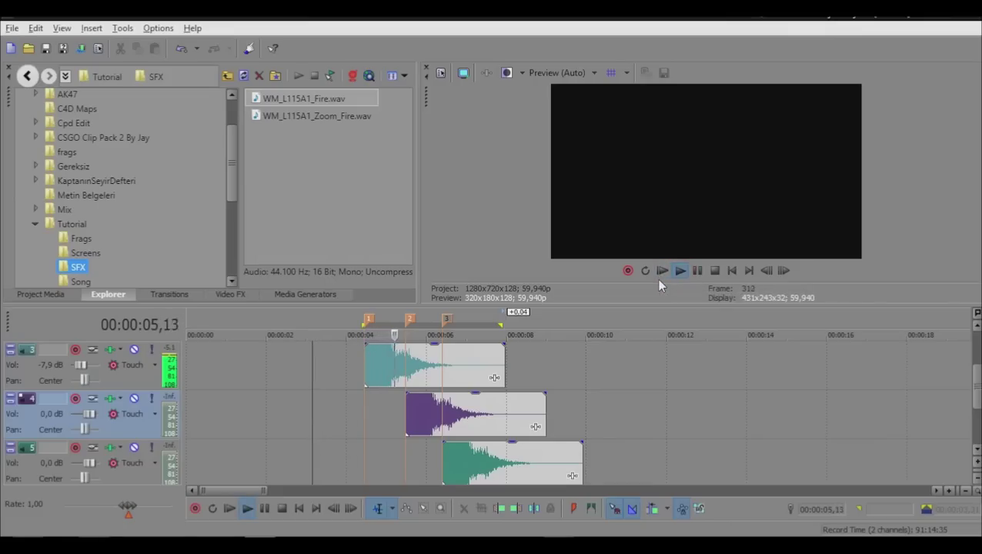
{"action": "left_click", "coordinate": [714, 271]}
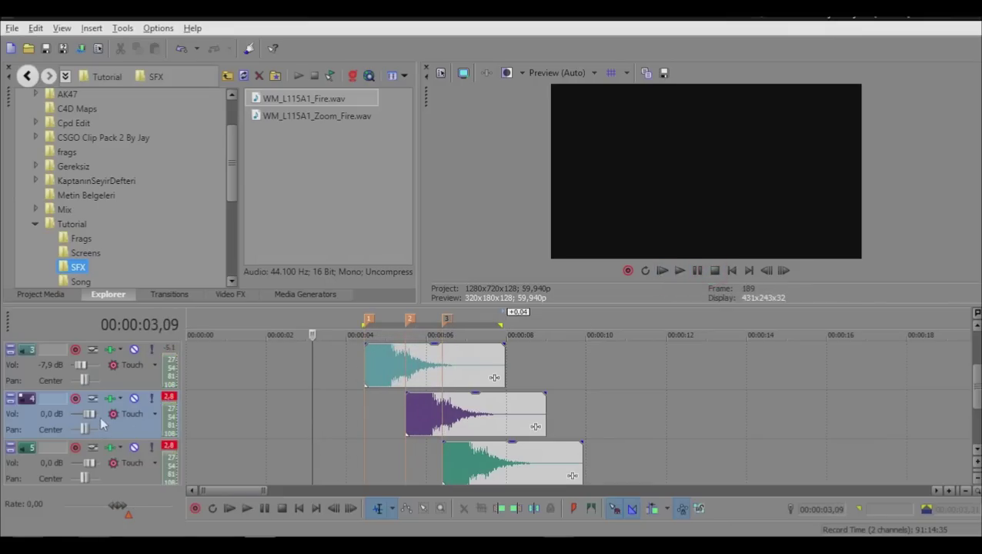
{"action": "left_click_drag", "start_coordinate": [90, 413], "coordinate": [80, 412]}
{"action": "left_click_drag", "start_coordinate": [84, 373], "coordinate": [80, 370]}
{"action": "left_click_drag", "start_coordinate": [87, 466], "coordinate": [85, 462]}
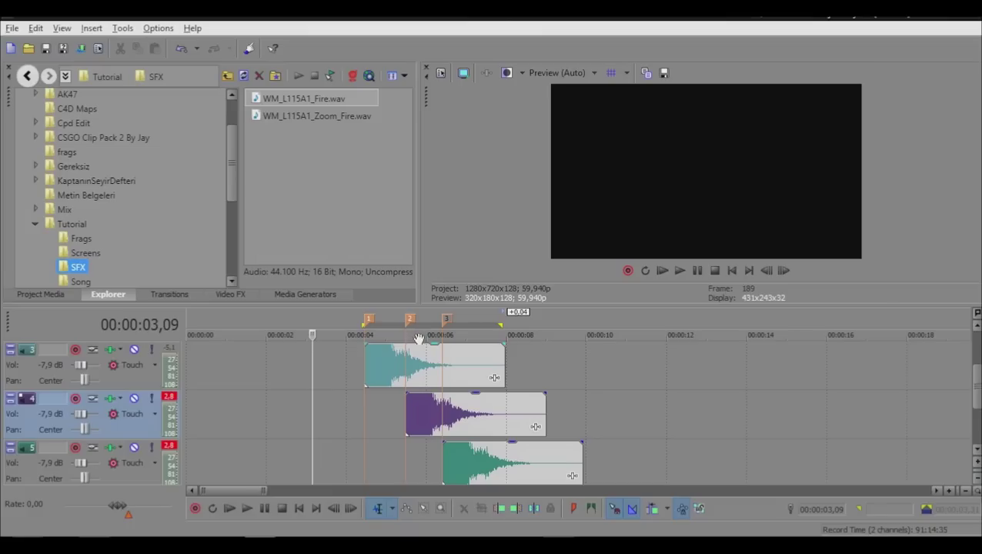
Step: Slightly lower the gain of each of the three gunshot clips and play the result
{"action": "left_click", "coordinate": [432, 355]}
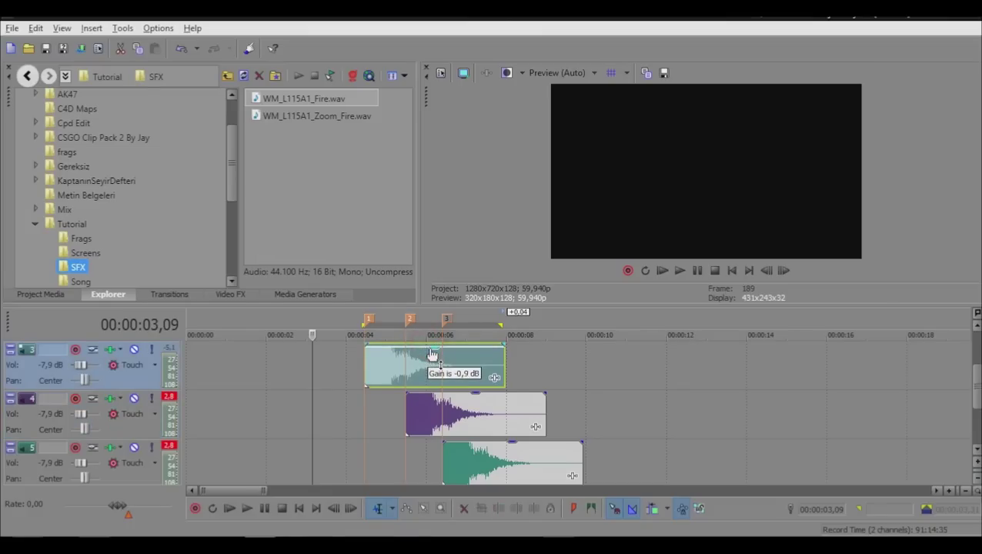
{"action": "left_click", "coordinate": [472, 404]}
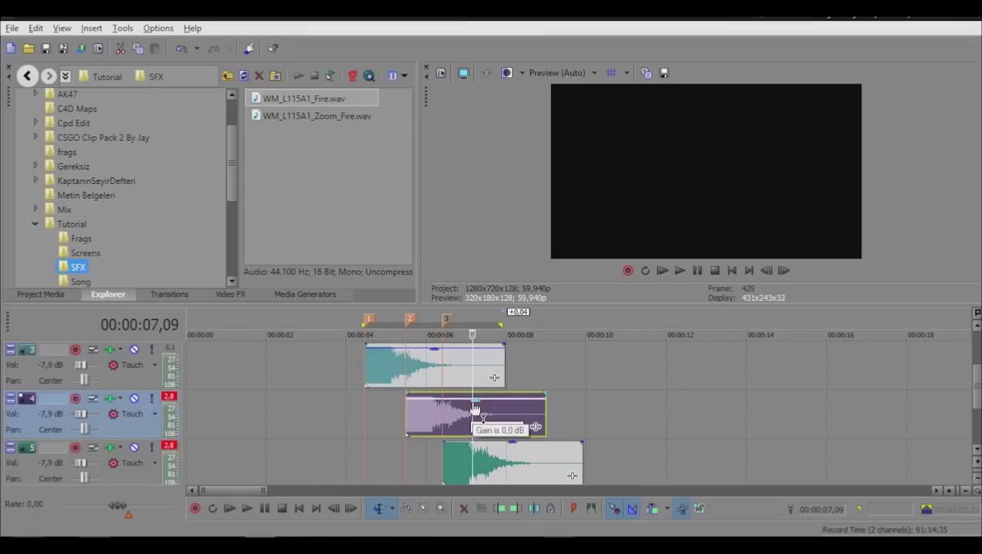
{"action": "left_click", "coordinate": [473, 404]}
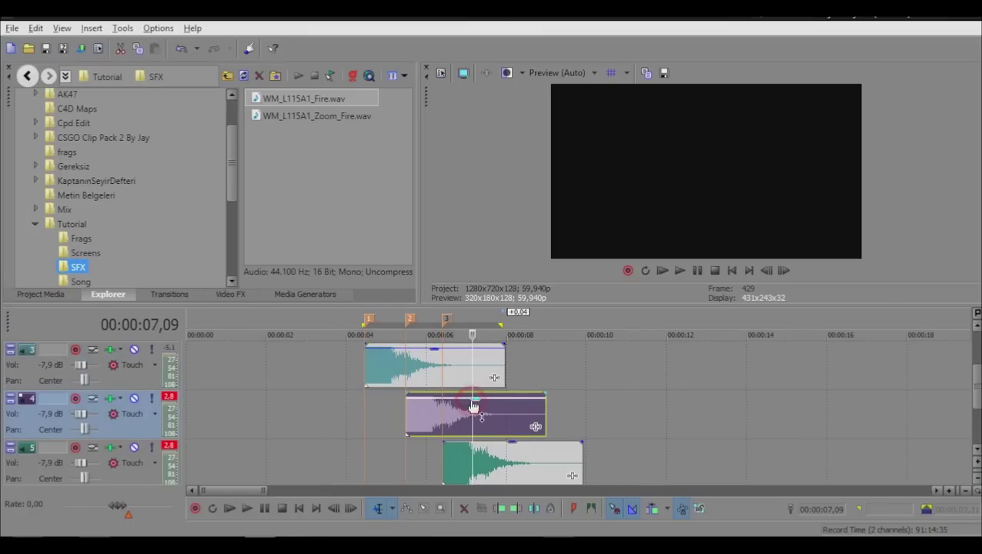
{"action": "left_click_drag", "start_coordinate": [512, 448], "coordinate": [512, 456]}
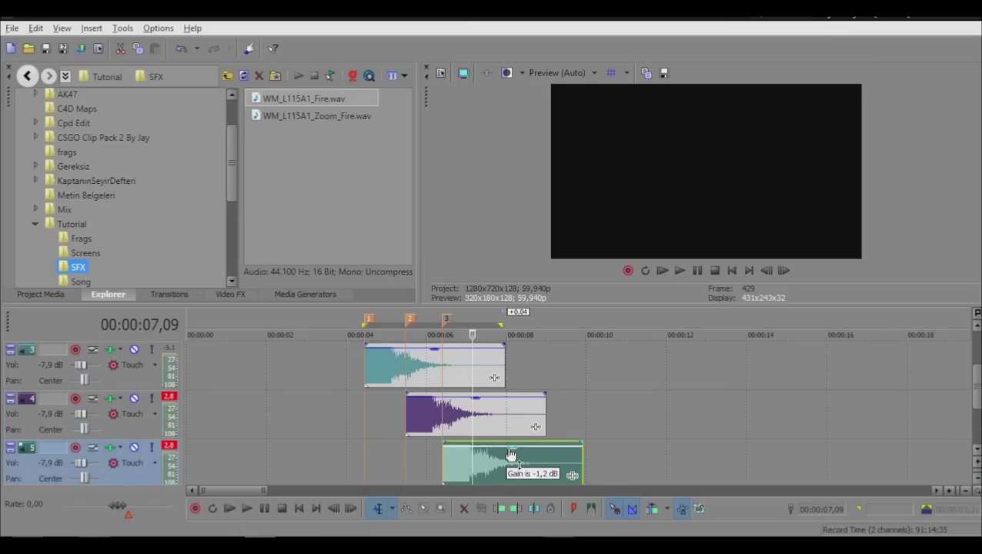
{"action": "left_click", "coordinate": [170, 415]}
{"action": "left_click", "coordinate": [229, 510]}
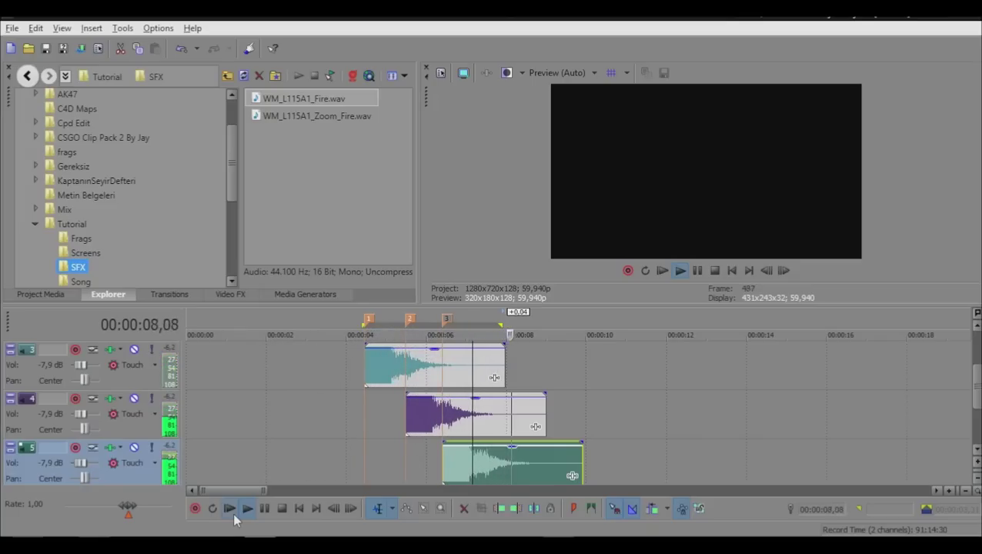
{"action": "key", "text": "space"}
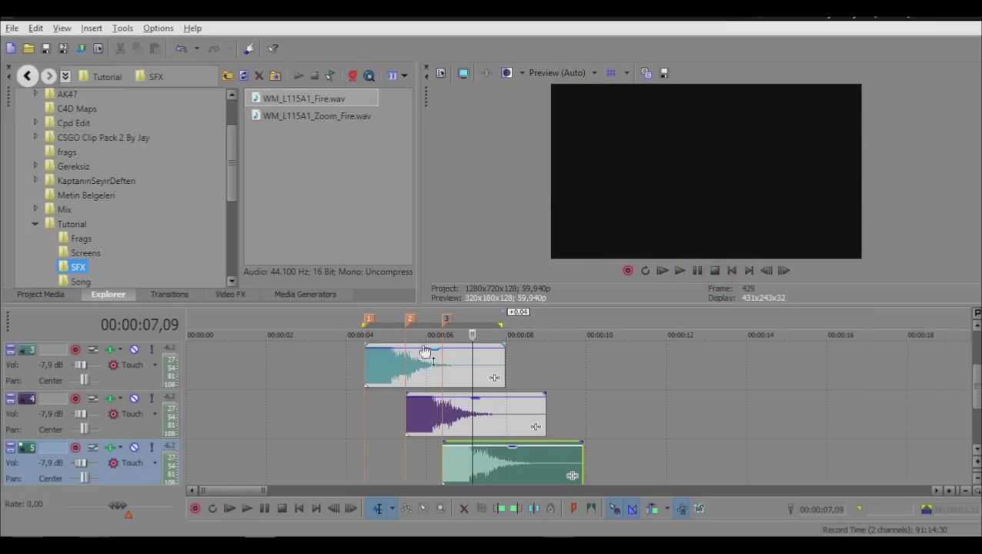
Step: Restore the full gain of the three gunshot clips
{"action": "left_click", "coordinate": [428, 355]}
{"action": "left_click", "coordinate": [461, 404]}
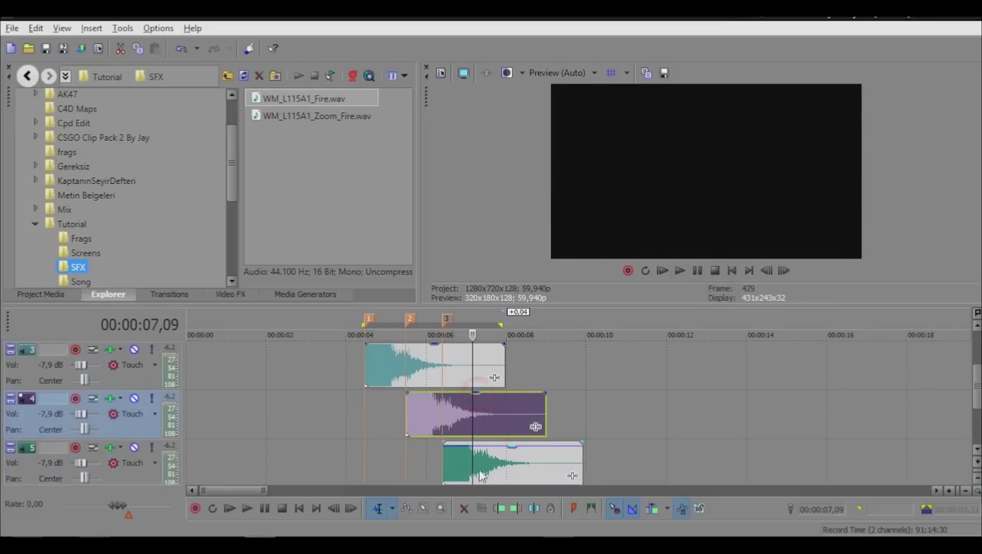
{"action": "left_click", "coordinate": [514, 453]}
Step: Set the volume of tracks 3, 4 and 5 to -10,2 dB and play the gunshots from 00:00:01,30
{"action": "left_click_drag", "start_coordinate": [80, 365], "coordinate": [78, 367]}
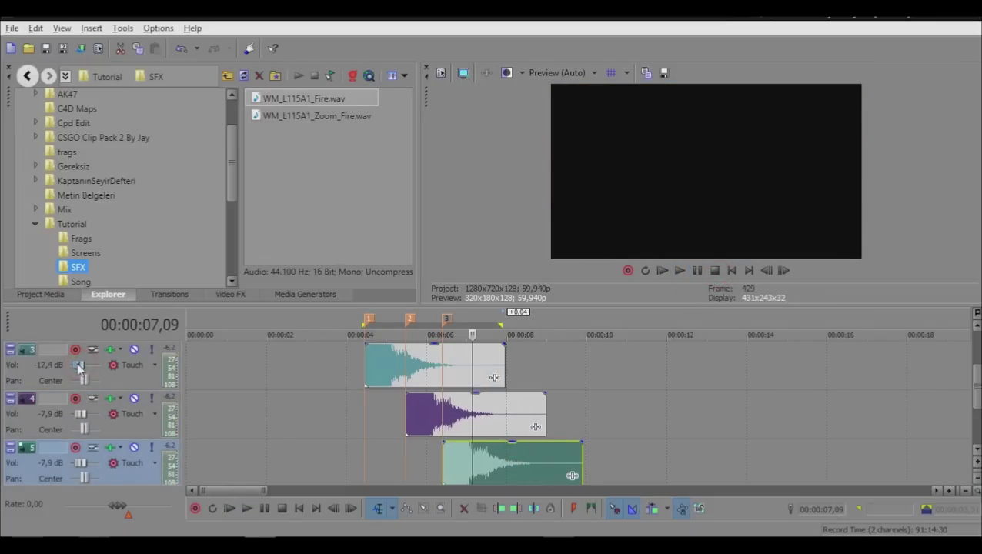
{"action": "left_click_drag", "start_coordinate": [81, 414], "coordinate": [83, 414]}
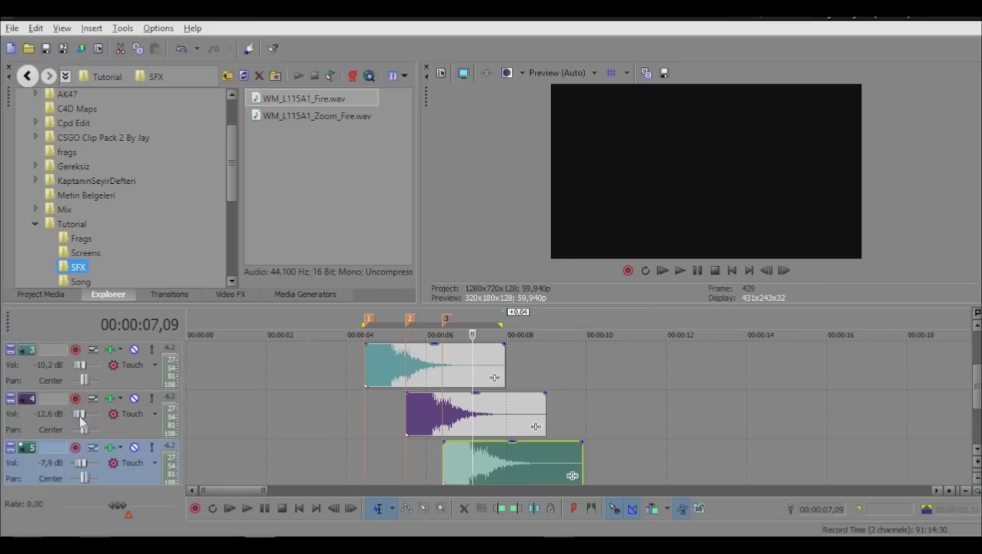
{"action": "left_click", "coordinate": [81, 462]}
{"action": "left_click_drag", "start_coordinate": [80, 462], "coordinate": [79, 461]}
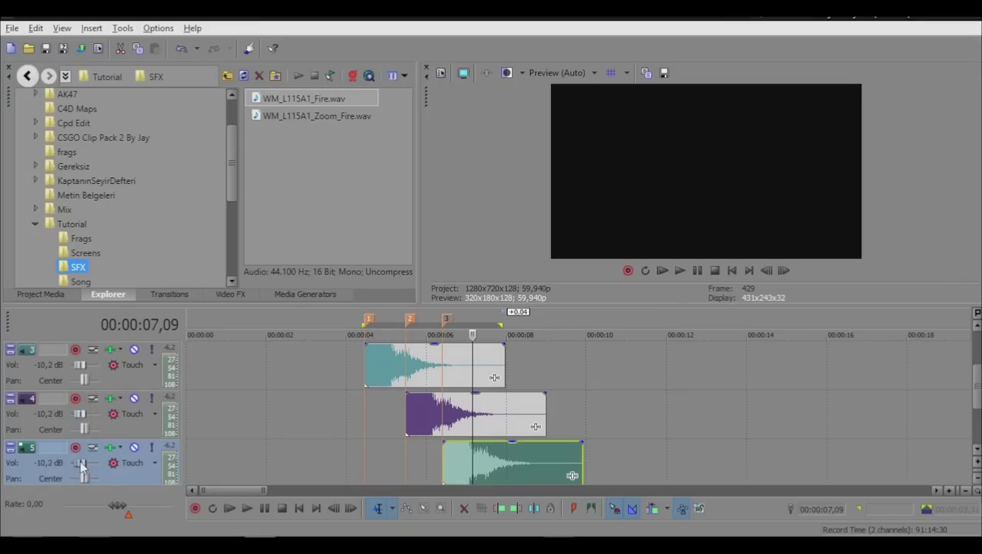
{"action": "left_click", "coordinate": [246, 422]}
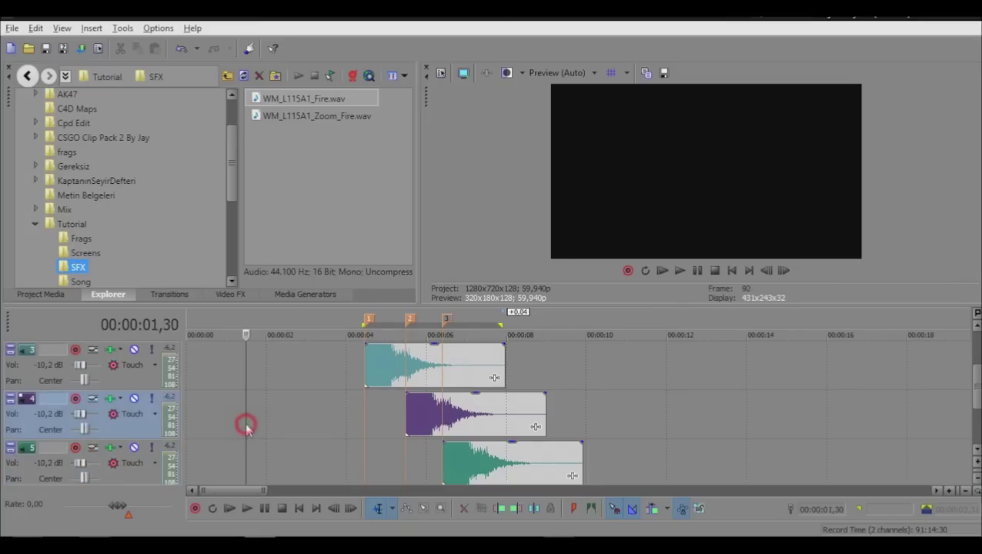
{"action": "left_click", "coordinate": [681, 271]}
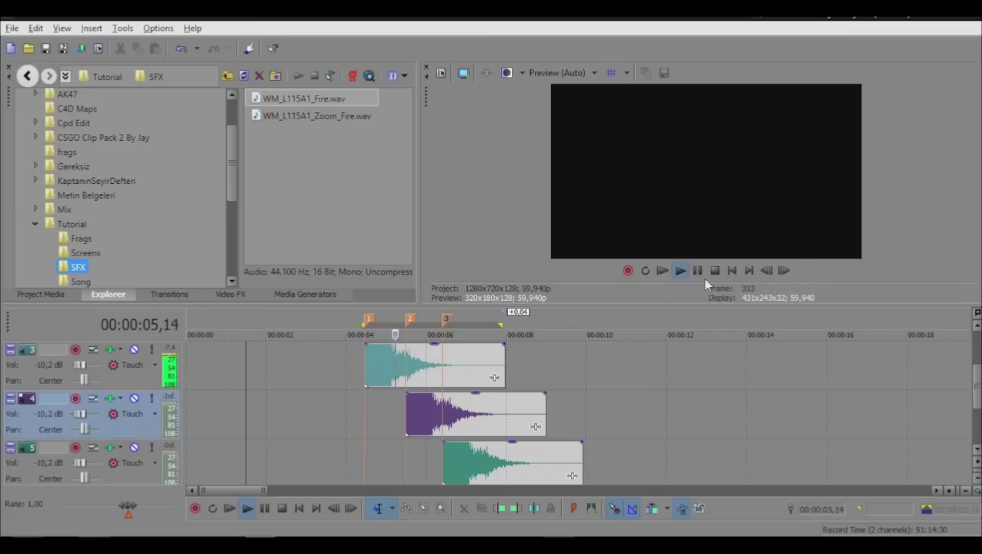
{"action": "left_click", "coordinate": [714, 271]}
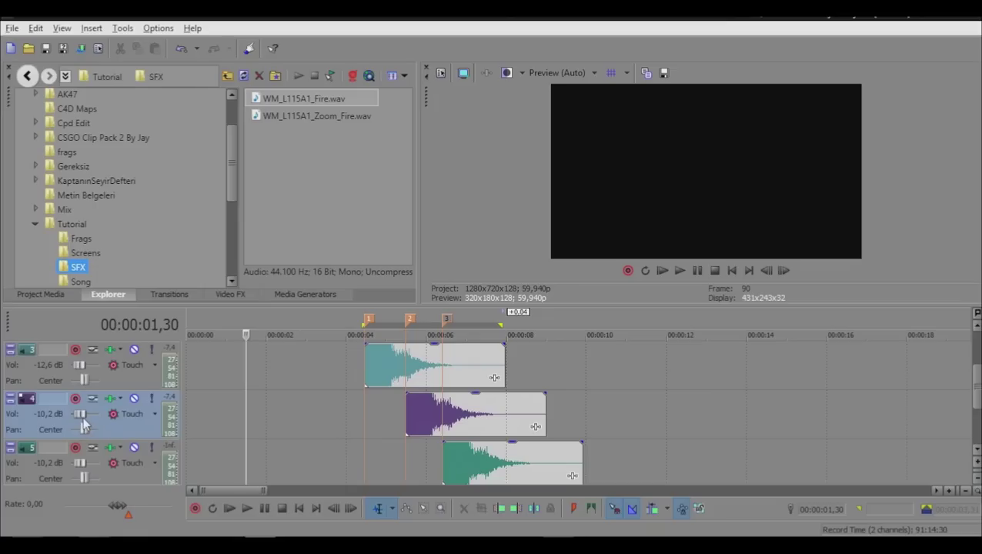
Step: Lower the volume of gunshot tracks 3, 4 and 5 to -12,6 dB and play them from 00:00:02,41
{"action": "left_click_drag", "start_coordinate": [83, 416], "coordinate": [82, 416]}
{"action": "left_click_drag", "start_coordinate": [82, 461], "coordinate": [79, 462]}
{"action": "left_click_drag", "start_coordinate": [78, 470], "coordinate": [81, 469]}
{"action": "left_click", "coordinate": [295, 418]}
{"action": "left_click", "coordinate": [679, 270]}
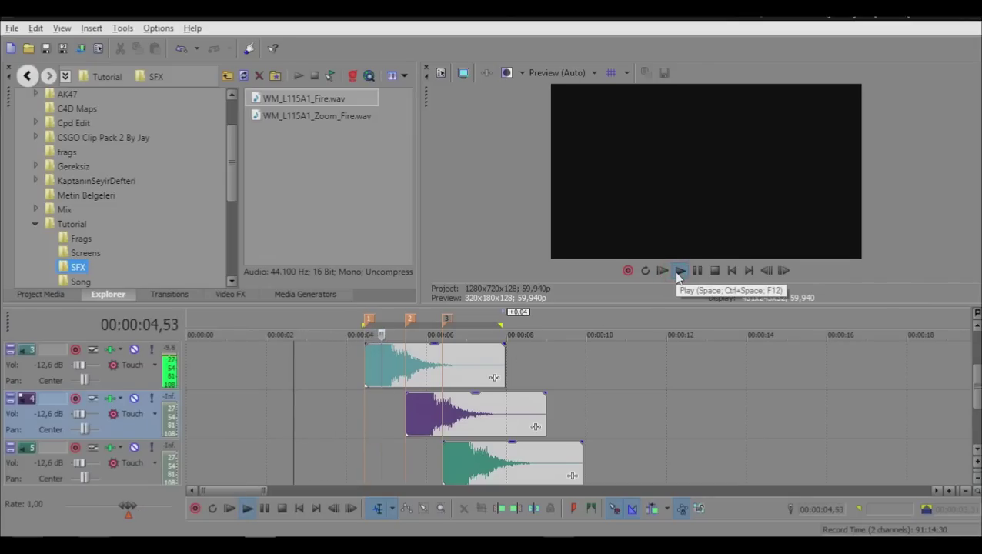
{"action": "left_click", "coordinate": [714, 271]}
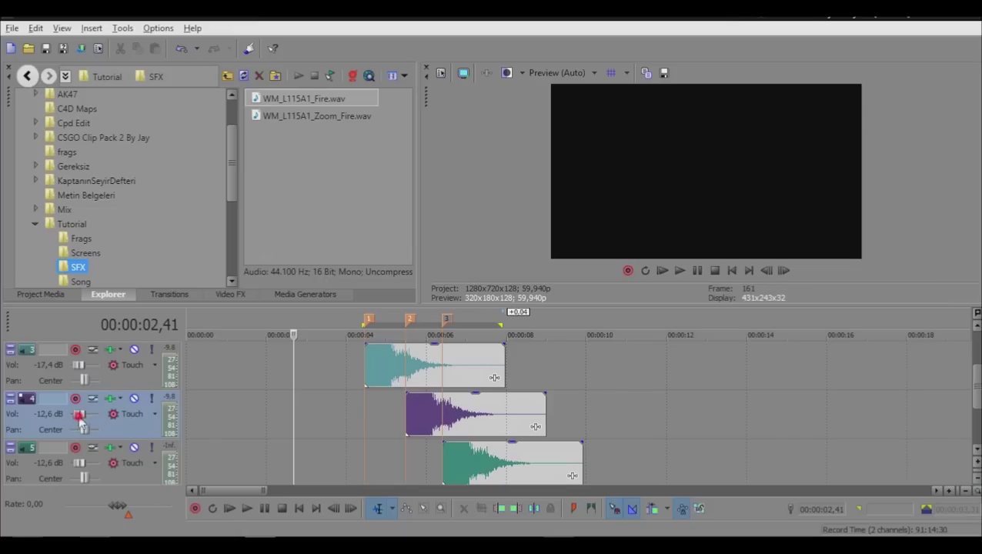
Step: Lower the three gunshot tracks' volume further to -17,4 dB and listen to the gunshots again
{"action": "left_click_drag", "start_coordinate": [79, 415], "coordinate": [77, 415]}
{"action": "left_click_drag", "start_coordinate": [85, 463], "coordinate": [84, 460]}
{"action": "left_click_drag", "start_coordinate": [82, 457], "coordinate": [80, 457]}
{"action": "left_click", "coordinate": [679, 270]}
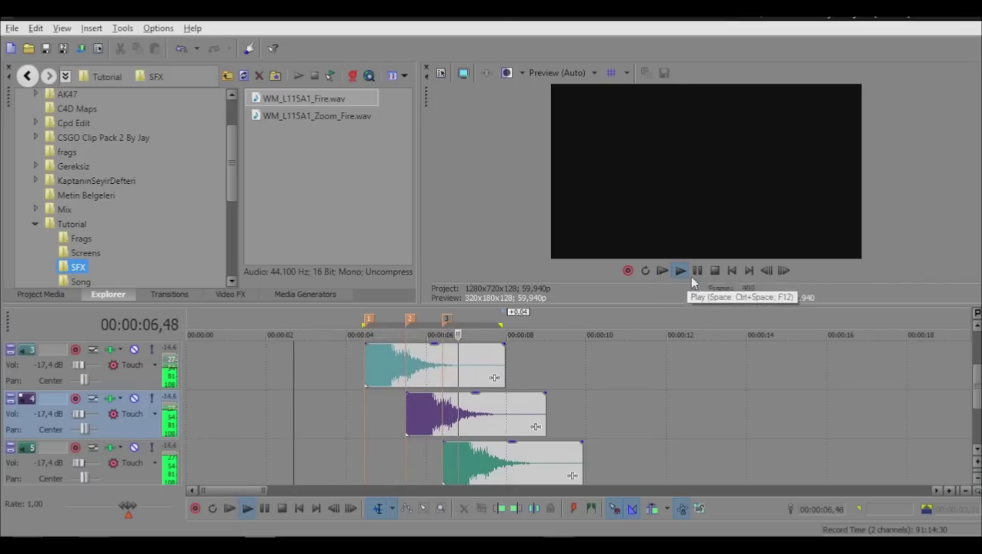
{"action": "left_click", "coordinate": [697, 270]}
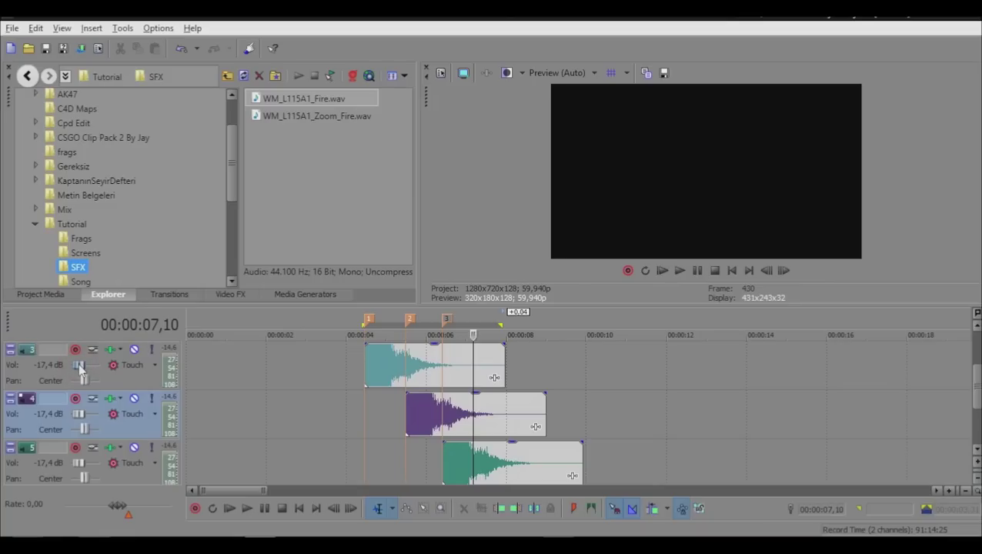
Step: Raise the volume of the three gunshot tracks to -12,6 dB
{"action": "left_click_drag", "start_coordinate": [79, 363], "coordinate": [79, 363]}
{"action": "left_click_drag", "start_coordinate": [78, 413], "coordinate": [78, 415]}
{"action": "left_click", "coordinate": [81, 461]}
Step: Lower the gain line of each gunshot clip slightly, and play the gunshots from 00:00:02,15
{"action": "left_click_drag", "start_coordinate": [420, 352], "coordinate": [420, 358]}
{"action": "left_click", "coordinate": [466, 408]}
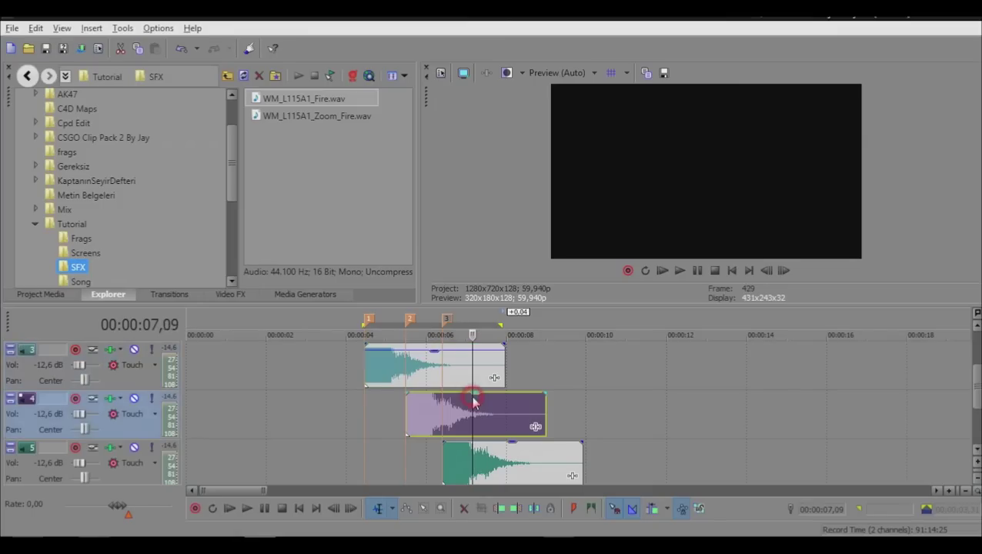
{"action": "left_click_drag", "start_coordinate": [510, 448], "coordinate": [510, 456]}
{"action": "left_click", "coordinate": [276, 416]}
{"action": "left_click", "coordinate": [680, 272]}
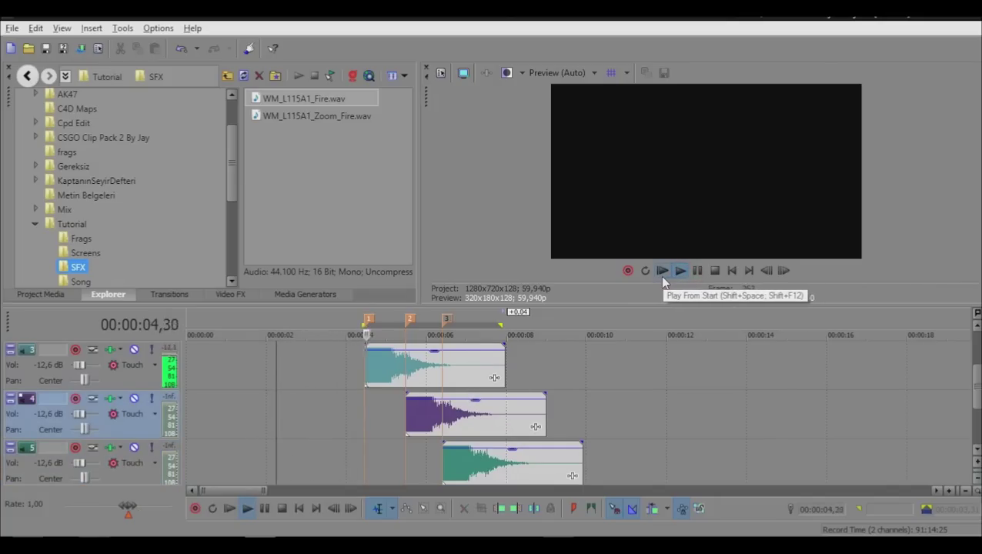
{"action": "left_click", "coordinate": [712, 274]}
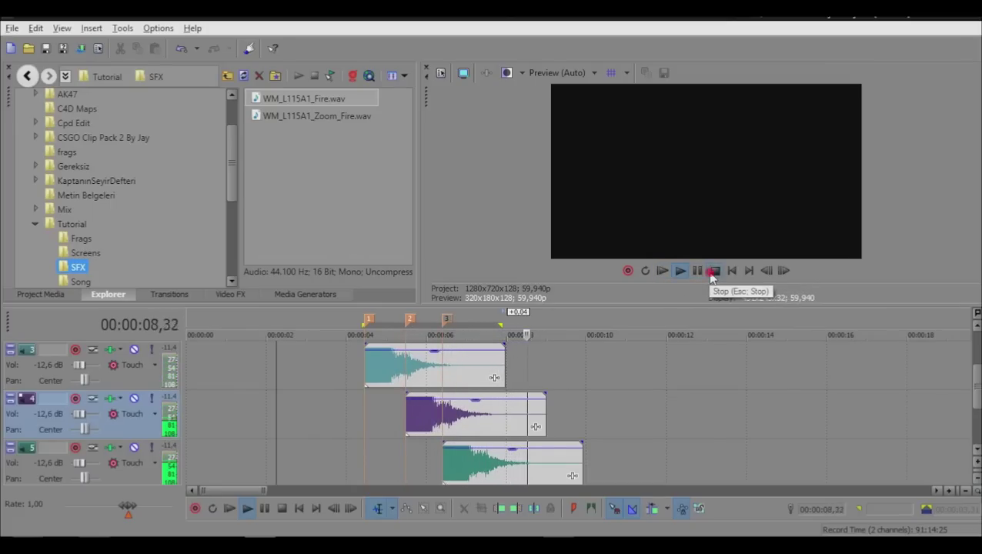
Step: Examine the gameplay clip after the song, checking its first frame and the moment of the gunshot against the audio tracks
{"action": "scroll", "coordinate": [291, 434], "scroll_direction": "up", "scroll_amount": 2}
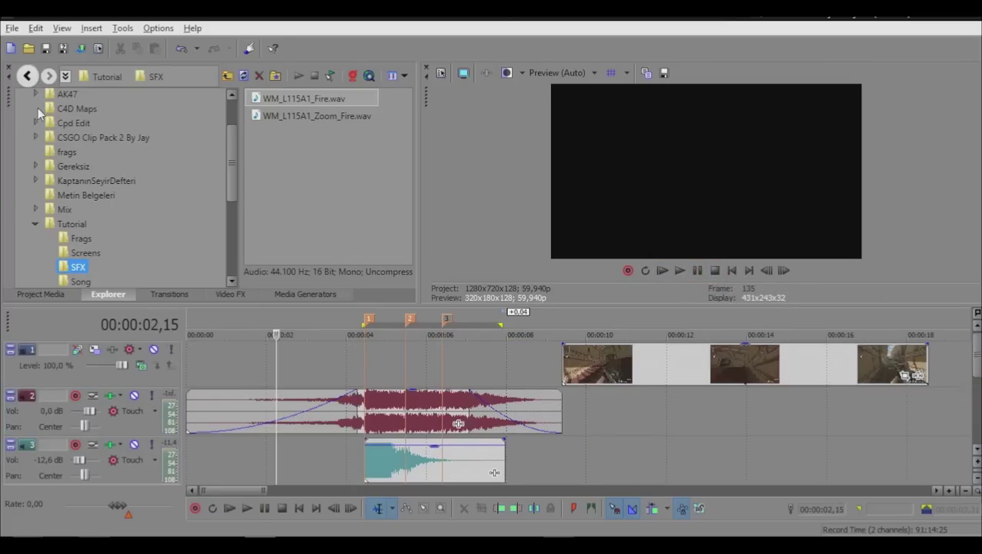
{"action": "scroll", "coordinate": [304, 375], "scroll_direction": "down", "scroll_amount": 3}
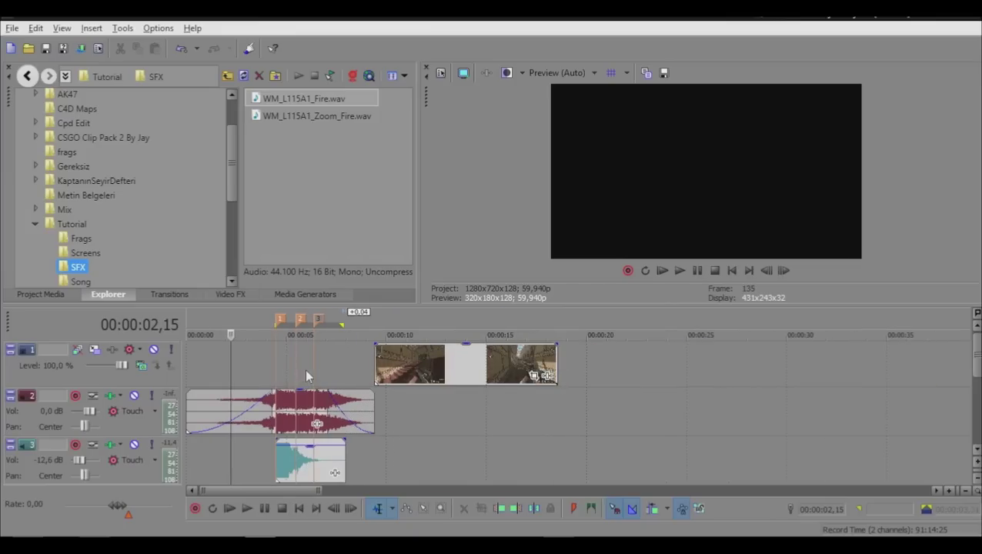
{"action": "left_click", "coordinate": [378, 362]}
{"action": "scroll", "coordinate": [377, 363], "scroll_direction": "up", "scroll_amount": 2}
{"action": "scroll", "coordinate": [346, 369], "scroll_direction": "down", "scroll_amount": 4}
{"action": "left_click", "coordinate": [346, 368]}
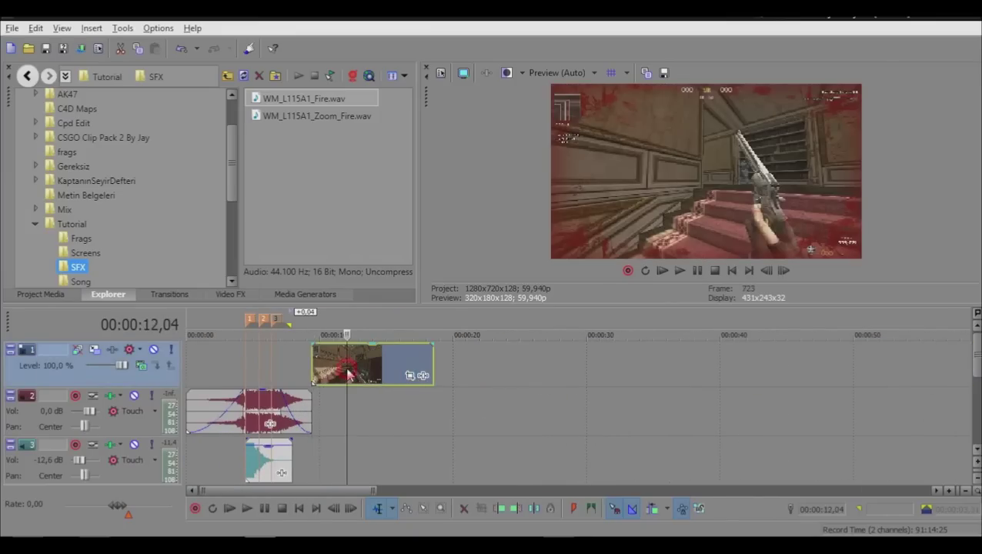
{"action": "scroll", "coordinate": [346, 368], "scroll_direction": "down", "scroll_amount": 3}
{"action": "left_click", "coordinate": [234, 370]}
{"action": "scroll", "coordinate": [283, 368], "scroll_direction": "up", "scroll_amount": 3}
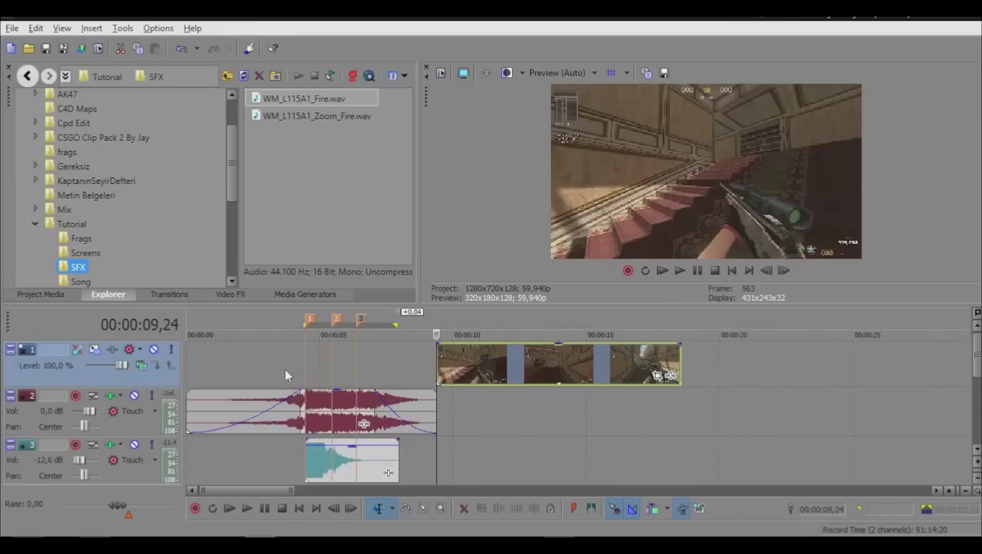
{"action": "scroll", "coordinate": [324, 389], "scroll_direction": "down", "scroll_amount": 1}
{"action": "left_click", "coordinate": [303, 371]}
{"action": "scroll", "coordinate": [317, 371], "scroll_direction": "up", "scroll_amount": 3}
{"action": "scroll", "coordinate": [320, 373], "scroll_direction": "down", "scroll_amount": 5}
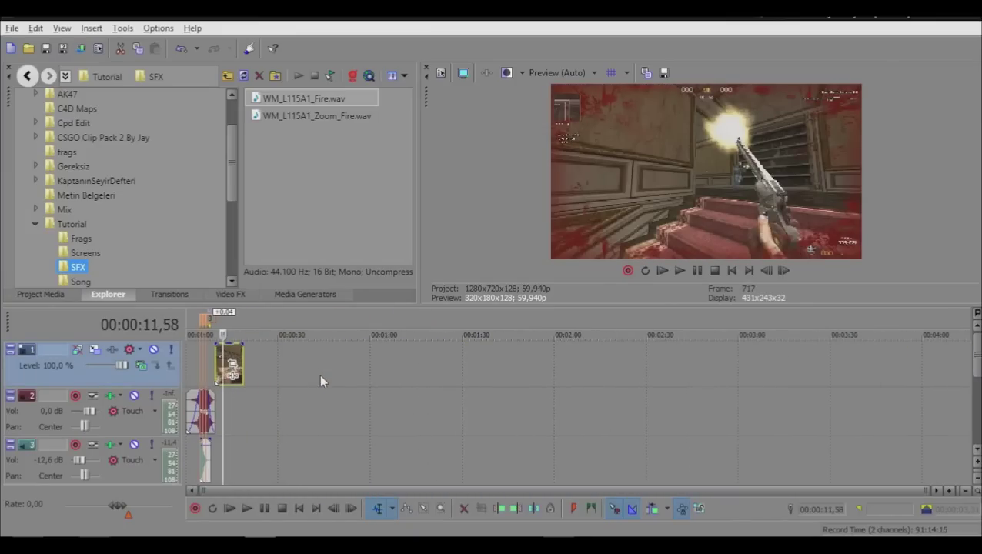
Step: Move the gameplay clip back to the very start of the timeline, above the song and the gunshot sounds
{"action": "left_click", "coordinate": [206, 381]}
{"action": "scroll", "coordinate": [206, 382], "scroll_direction": "up", "scroll_amount": 4}
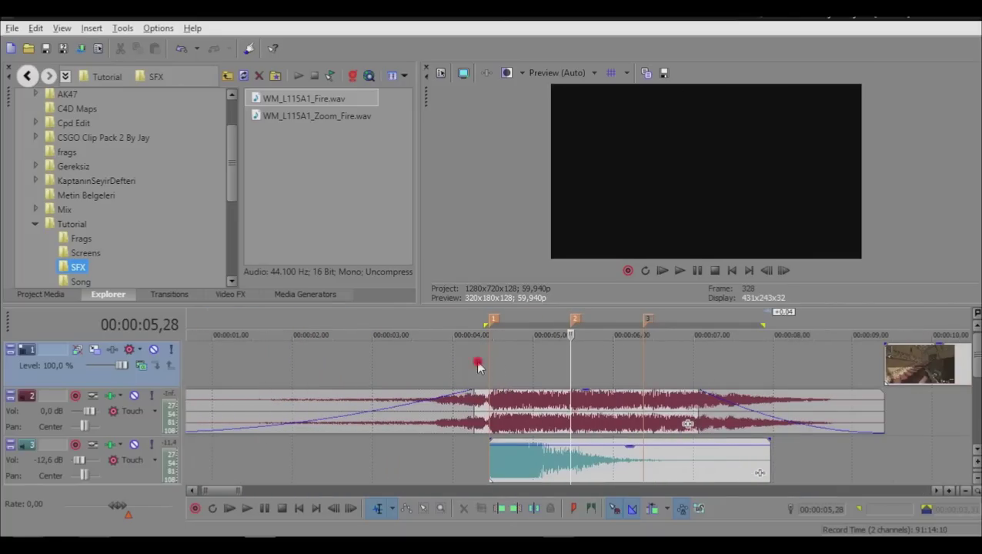
{"action": "left_click", "coordinate": [477, 363]}
{"action": "scroll", "coordinate": [478, 366], "scroll_direction": "down", "scroll_amount": 3}
{"action": "left_click", "coordinate": [315, 362]}
{"action": "scroll", "coordinate": [323, 367], "scroll_direction": "up", "scroll_amount": 4}
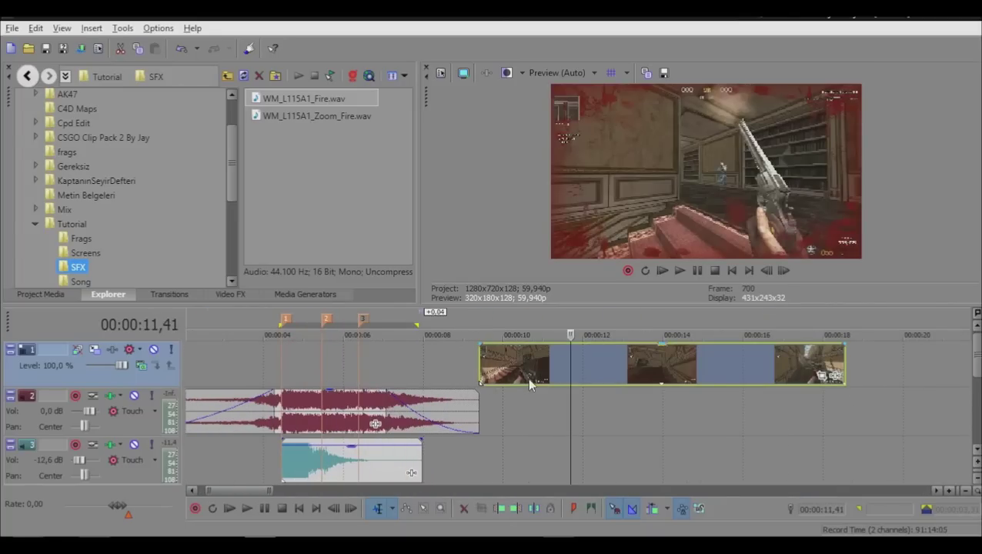
{"action": "left_click", "coordinate": [514, 375]}
{"action": "scroll", "coordinate": [604, 355], "scroll_direction": "down", "scroll_amount": 3}
{"action": "left_click_drag", "start_coordinate": [423, 368], "coordinate": [269, 366]}
{"action": "left_click", "coordinate": [274, 365]}
{"action": "left_click_drag", "start_coordinate": [314, 361], "coordinate": [268, 357]}
{"action": "left_click", "coordinate": [326, 367]}
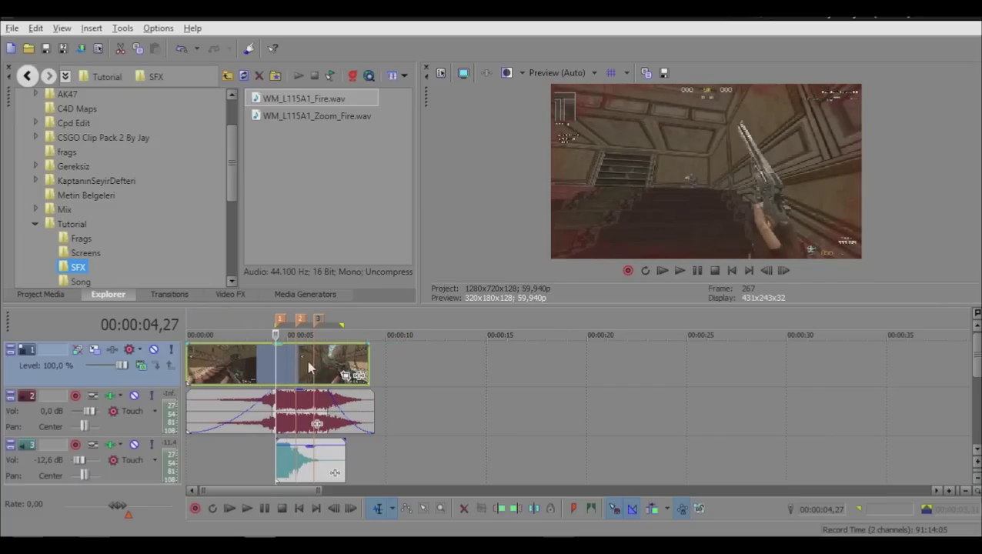
Step: Trim the start of the gameplay clip and shift the clip so its scoped shot lands on marker 1
{"action": "left_click_drag", "start_coordinate": [189, 356], "coordinate": [235, 356]}
{"action": "left_click_drag", "start_coordinate": [329, 362], "coordinate": [312, 364]}
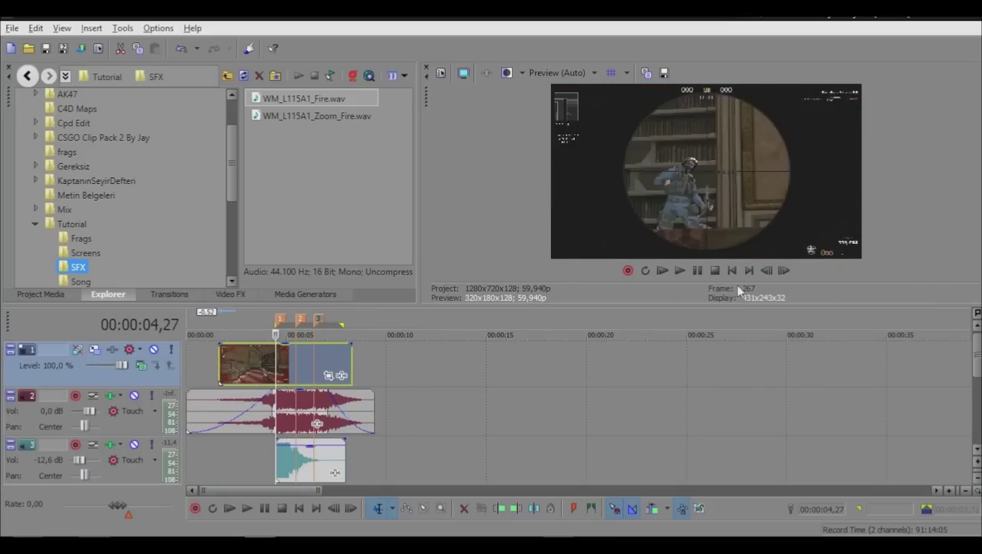
Step: Extend the gameplay clip's start back to 00:00:00 and add a slow-curve fade-in ending at about 00:00:03,47
{"action": "left_click_drag", "start_coordinate": [220, 351], "coordinate": [274, 368]}
{"action": "right_click", "coordinate": [248, 358]}
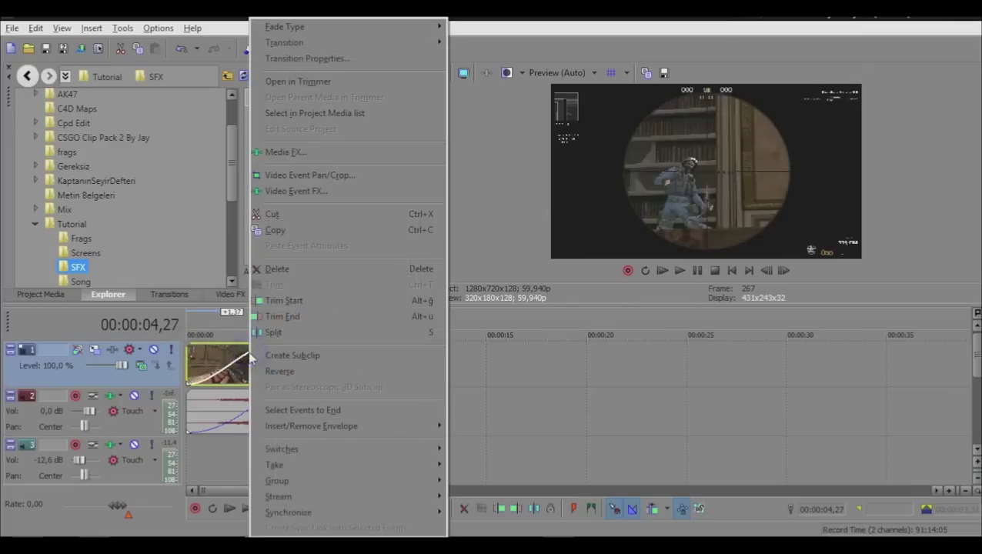
{"action": "left_click", "coordinate": [233, 362]}
{"action": "right_click", "coordinate": [274, 353]}
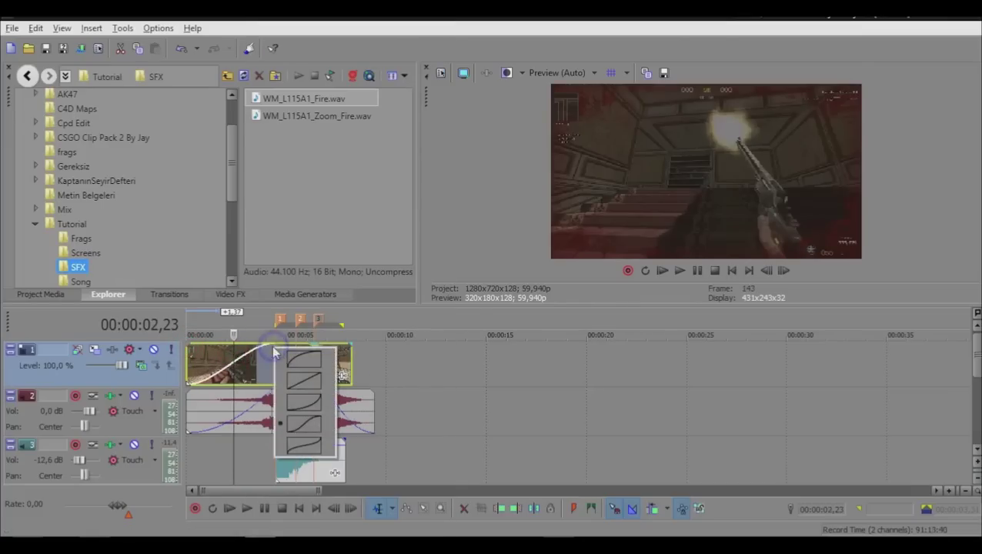
{"action": "left_click", "coordinate": [304, 402]}
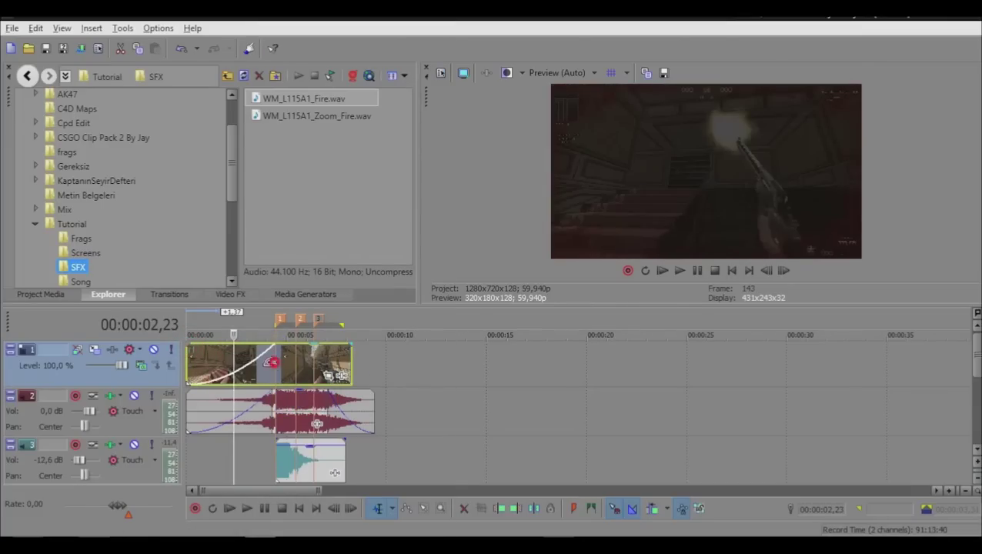
{"action": "key", "text": "ctrl+z"}
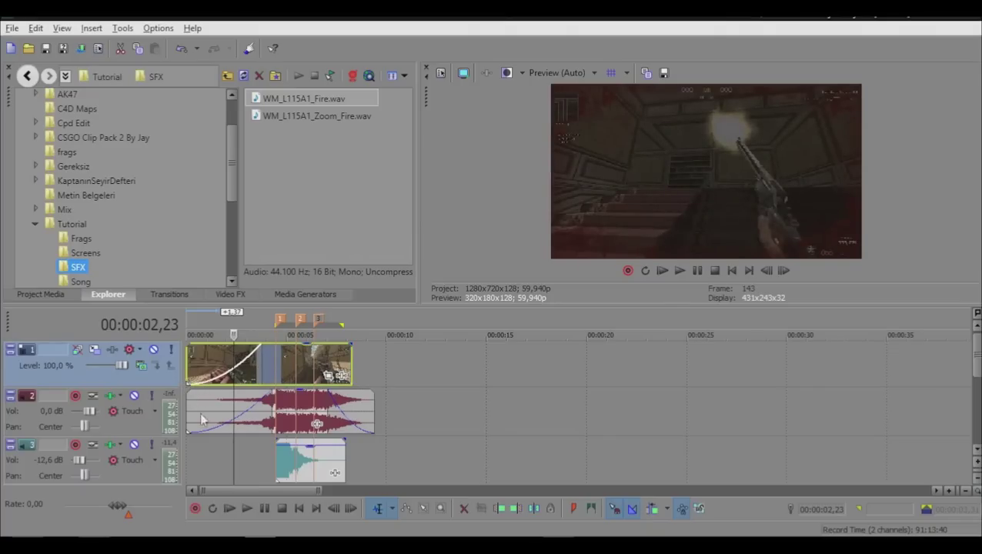
Step: Play the opening of the gameplay clip and examine how the fade-in fits the song before marker 1
{"action": "left_click", "coordinate": [228, 508]}
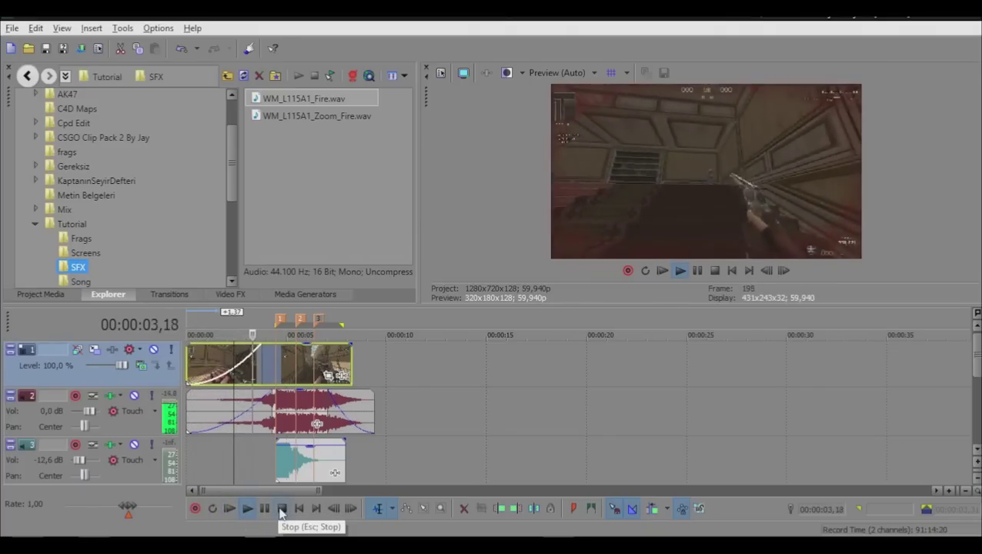
{"action": "left_click", "coordinate": [281, 511]}
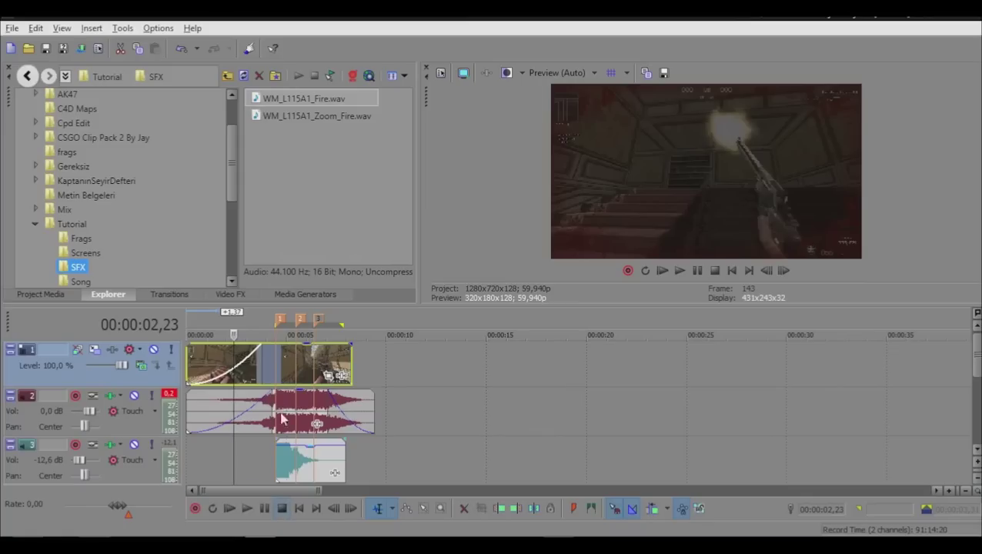
{"action": "left_click", "coordinate": [260, 366]}
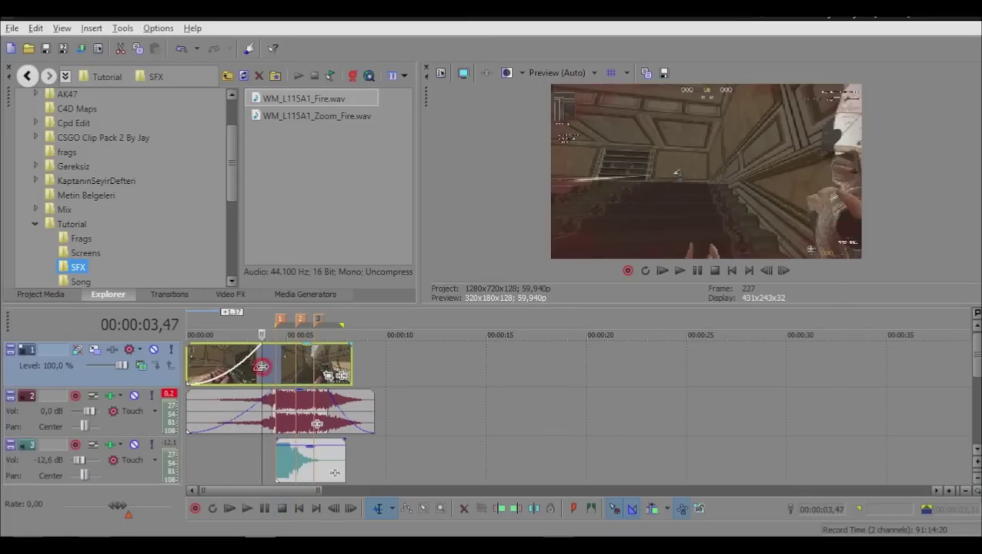
{"action": "scroll", "coordinate": [258, 369], "scroll_direction": "up", "scroll_amount": 2}
{"action": "left_click", "coordinate": [232, 368]}
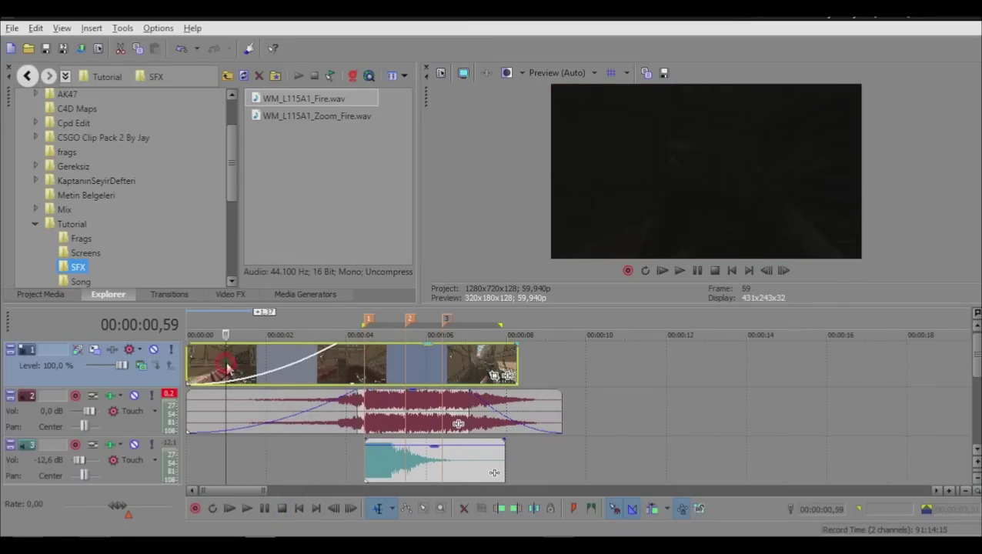
{"action": "left_click", "coordinate": [336, 358]}
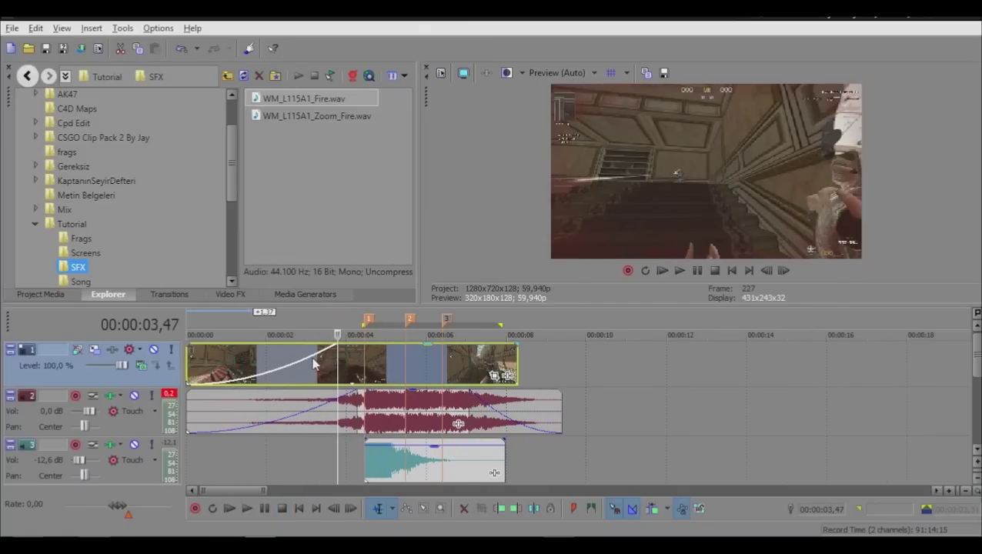
{"action": "left_click", "coordinate": [254, 357]}
{"action": "key", "text": "space"}
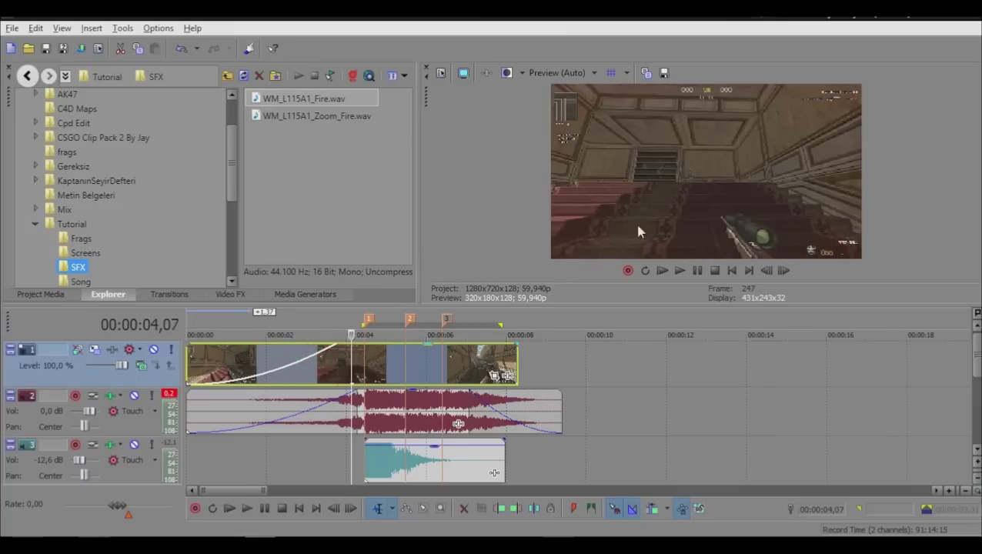
{"action": "key", "text": "j"}
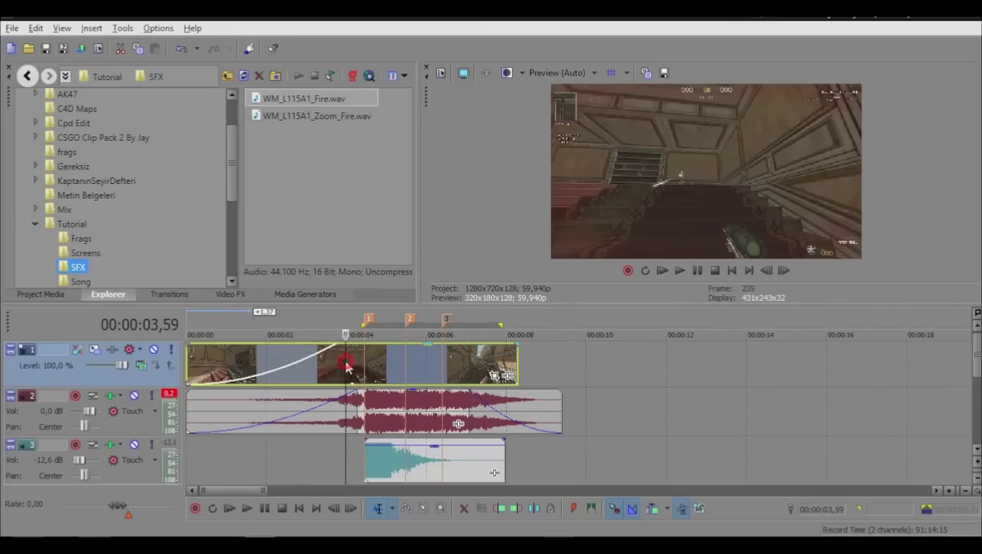
{"action": "left_click", "coordinate": [337, 363]}
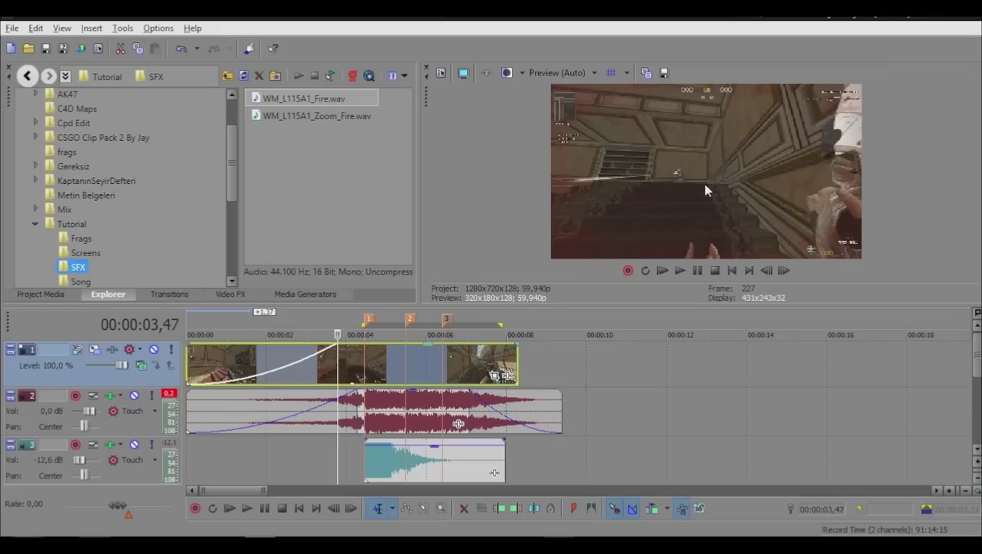
{"action": "left_click", "coordinate": [230, 508]}
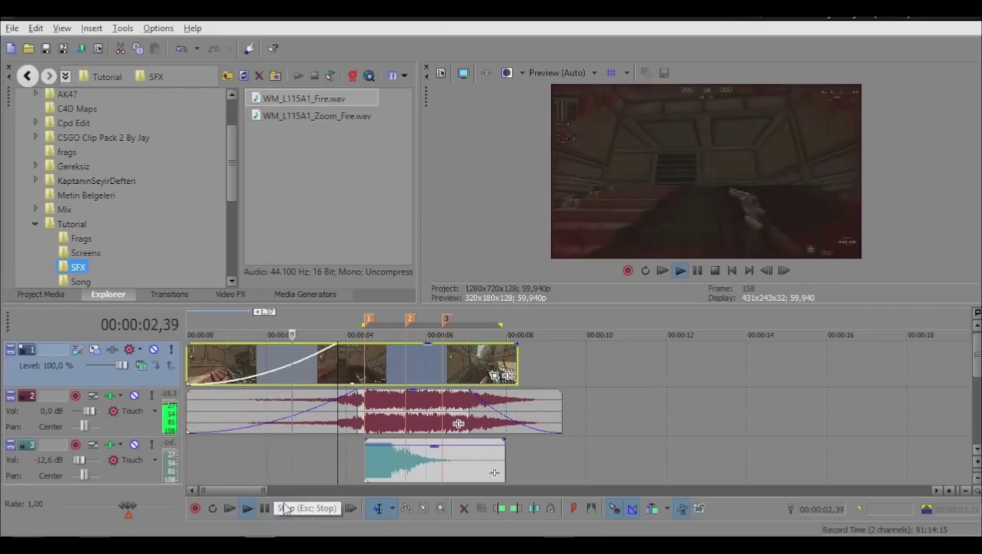
{"action": "left_click", "coordinate": [285, 507]}
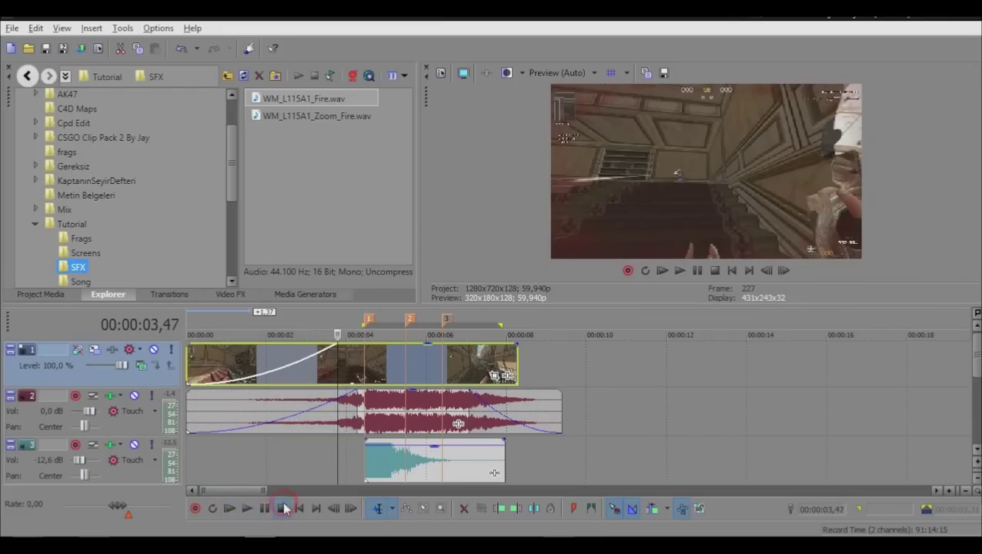
Step: Compare the gameplay frames at markers 1, 2 and 3 with the beats and the gunshot sounds
{"action": "left_click", "coordinate": [378, 360]}
{"action": "scroll", "coordinate": [389, 362], "scroll_direction": "up", "scroll_amount": 5}
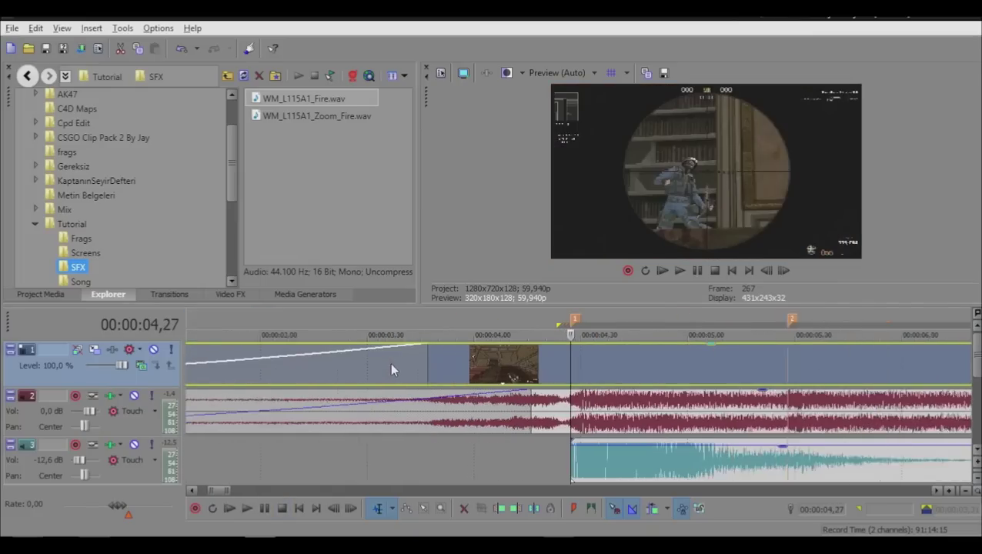
{"action": "left_click", "coordinate": [680, 368]}
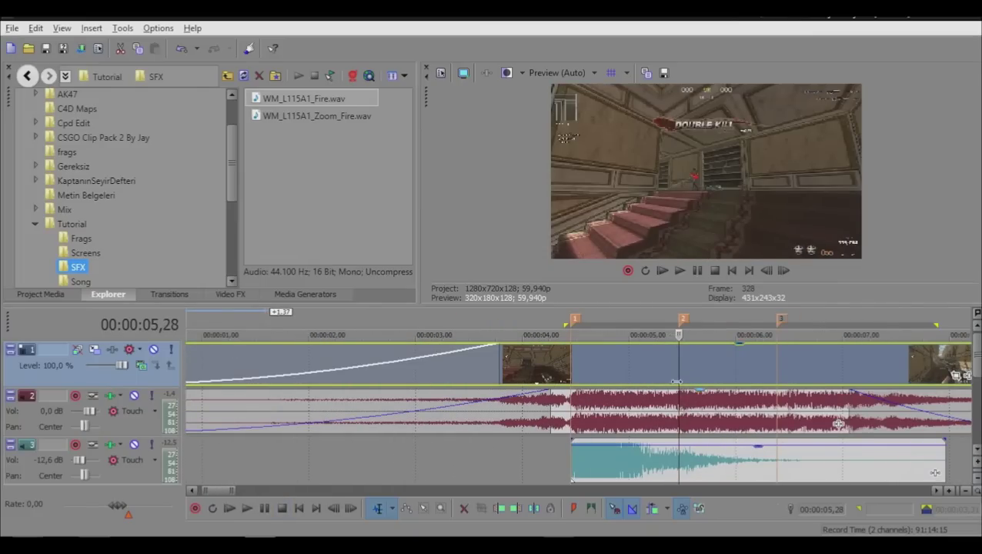
{"action": "left_click", "coordinate": [773, 356]}
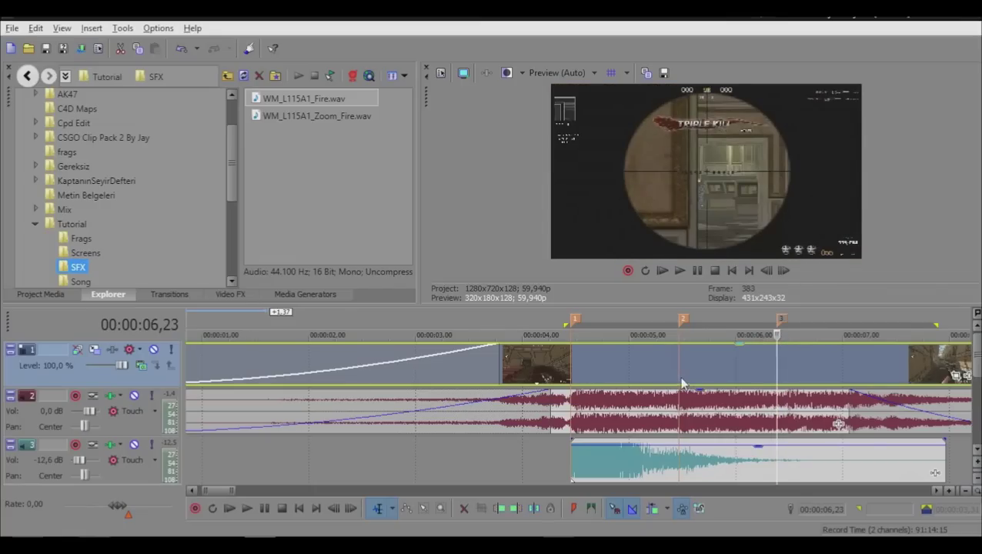
{"action": "left_click", "coordinate": [704, 362]}
{"action": "key", "text": "space"}
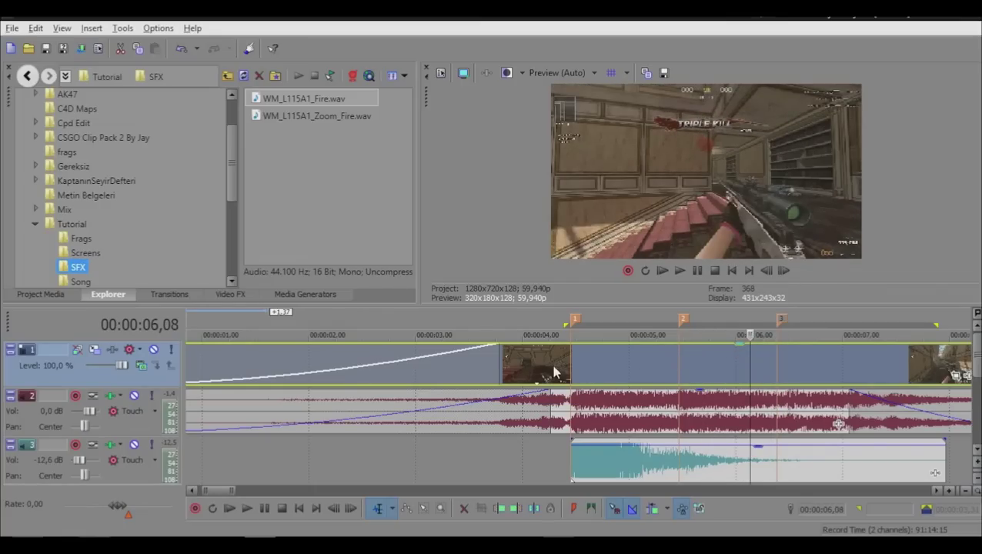
{"action": "left_click", "coordinate": [566, 363]}
{"action": "left_click", "coordinate": [680, 358]}
{"action": "key", "text": "space"}
{"action": "left_click", "coordinate": [760, 362]}
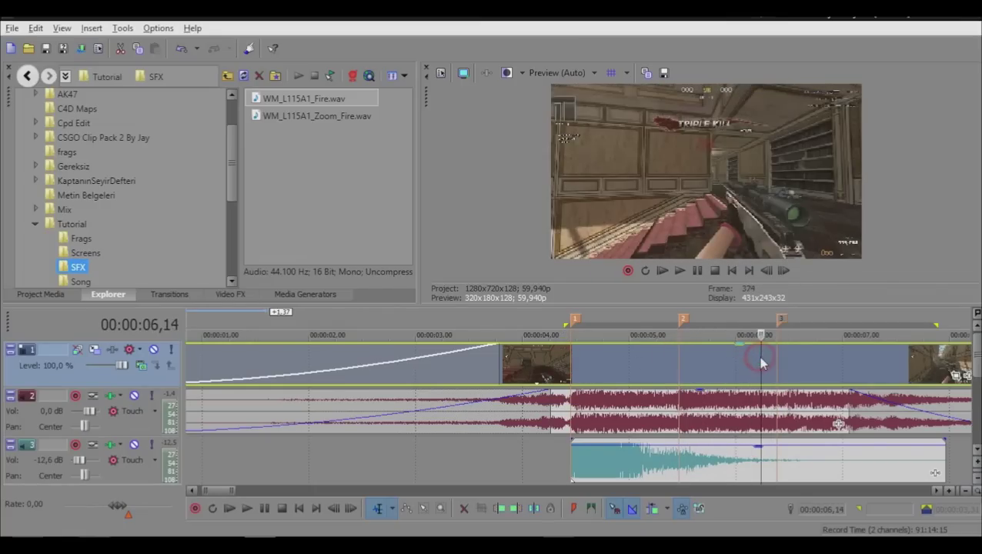
{"action": "left_click", "coordinate": [777, 357]}
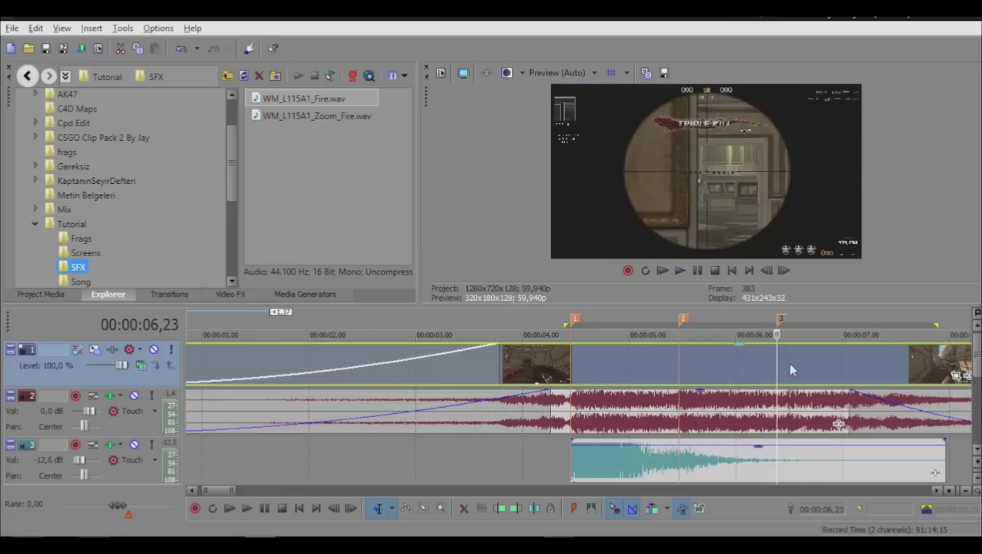
Step: Find the reload frame shortly after marker 3 and split the gameplay clip there, at 00:00:06,56
{"action": "left_click", "coordinate": [806, 358]}
{"action": "left_click", "coordinate": [852, 358]}
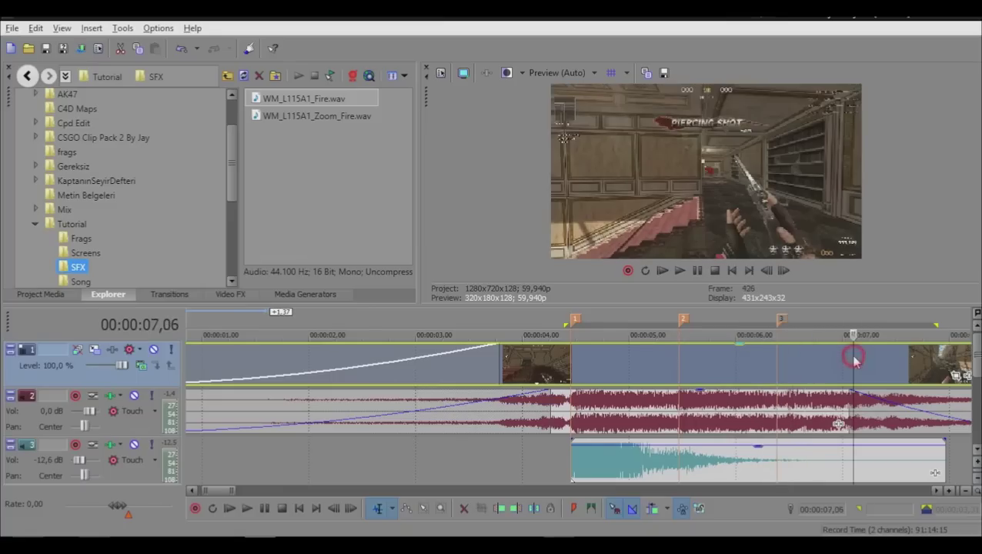
{"action": "left_click", "coordinate": [766, 270]}
{"action": "left_click", "coordinate": [766, 270]}
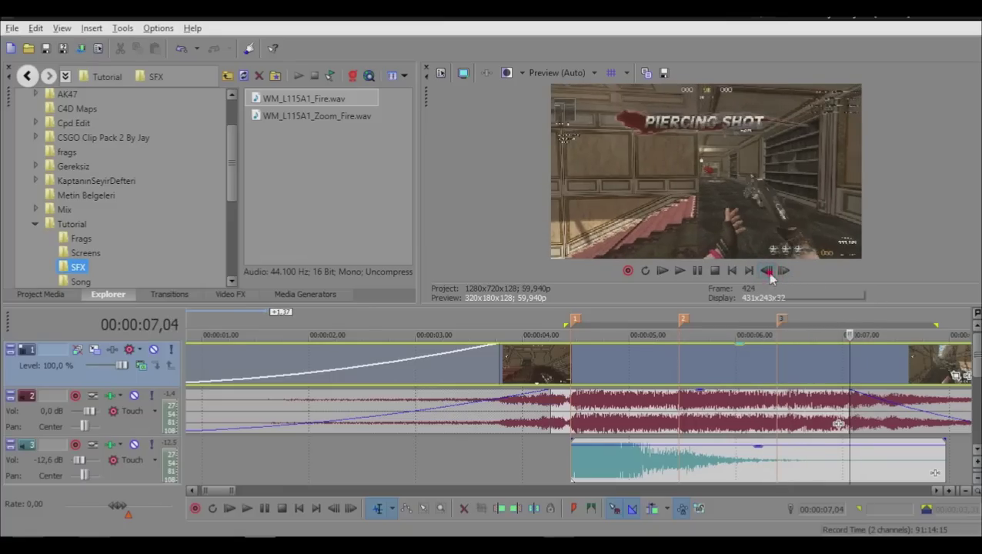
{"action": "left_click", "coordinate": [766, 270]}
{"action": "left_click", "coordinate": [766, 270]}
{"action": "left_click", "coordinate": [766, 270]}
{"action": "left_click", "coordinate": [766, 270]}
{"action": "left_click", "coordinate": [768, 271]}
{"action": "left_click", "coordinate": [767, 271]}
{"action": "left_click", "coordinate": [767, 271]}
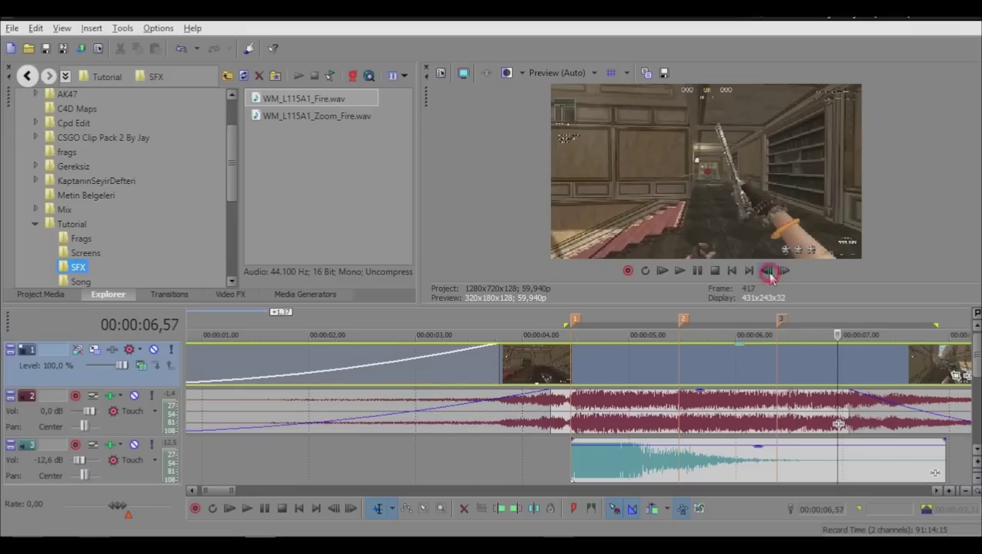
{"action": "left_click", "coordinate": [768, 271]}
{"action": "left_click", "coordinate": [768, 270]}
{"action": "left_click", "coordinate": [783, 270]}
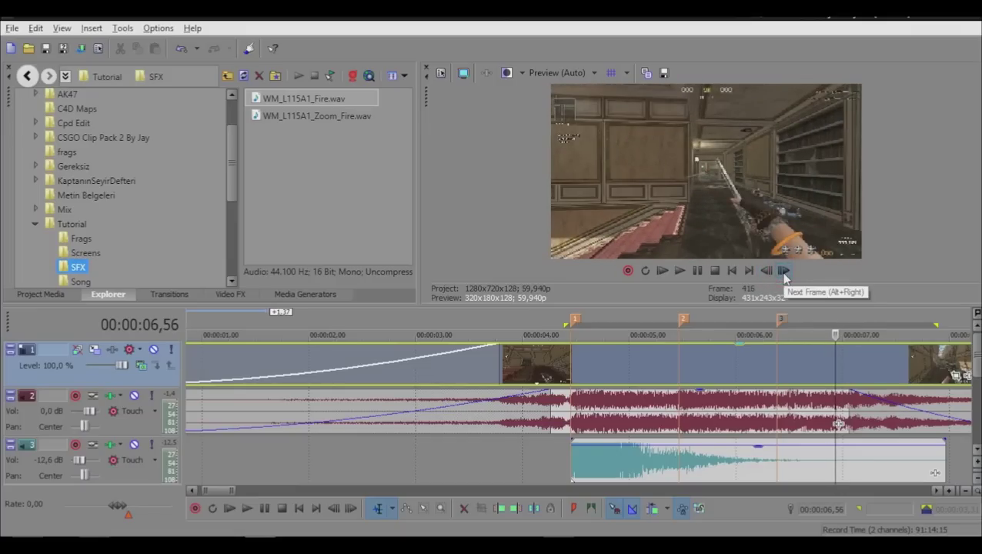
{"action": "scroll", "coordinate": [558, 368], "scroll_direction": "down", "scroll_amount": 4}
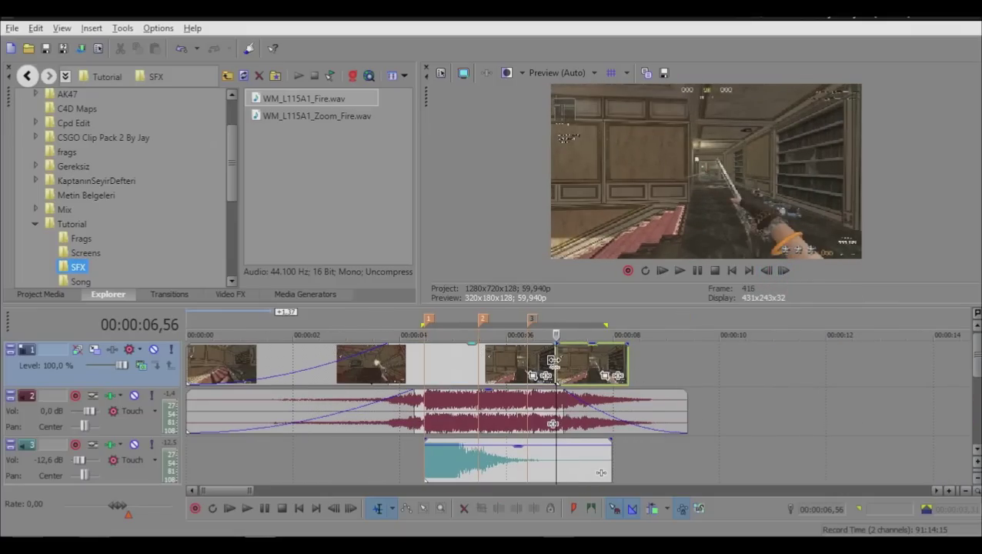
Step: Examine both sides of the split in the gameplay clip and the frames at markers 2 and 3
{"action": "left_click_drag", "start_coordinate": [552, 359], "coordinate": [552, 361]}
{"action": "scroll", "coordinate": [554, 356], "scroll_direction": "up", "scroll_amount": 6}
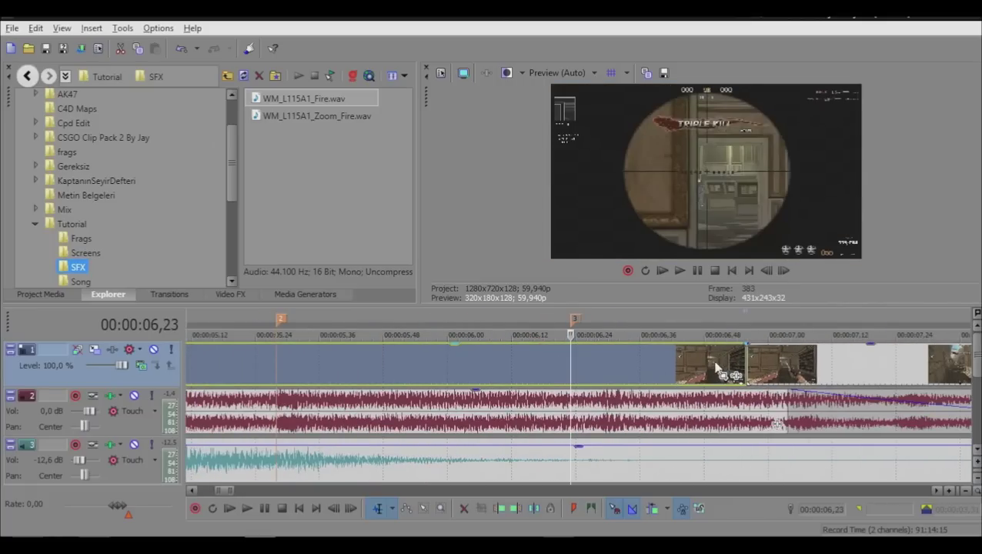
{"action": "left_click", "coordinate": [614, 357]}
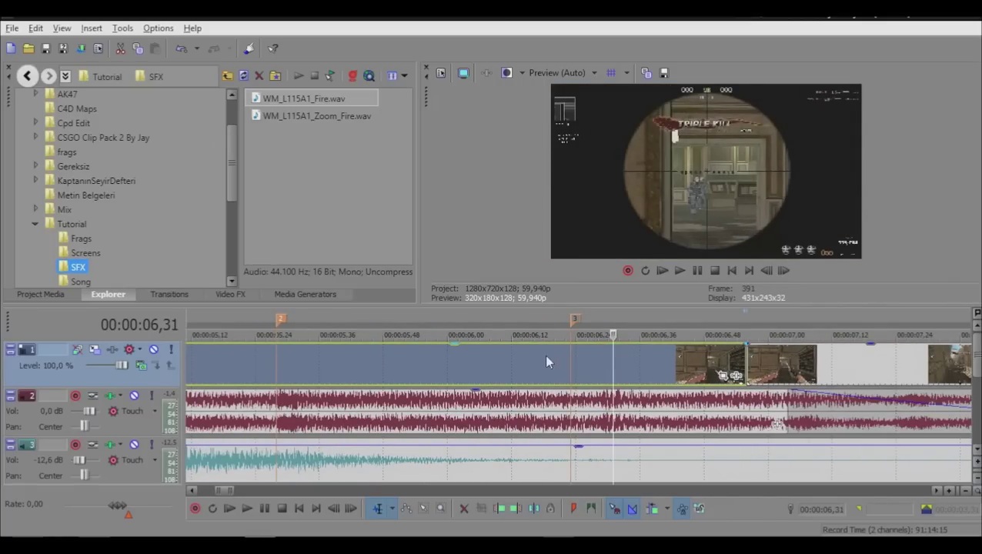
{"action": "left_click", "coordinate": [570, 358]}
{"action": "left_click", "coordinate": [278, 356]}
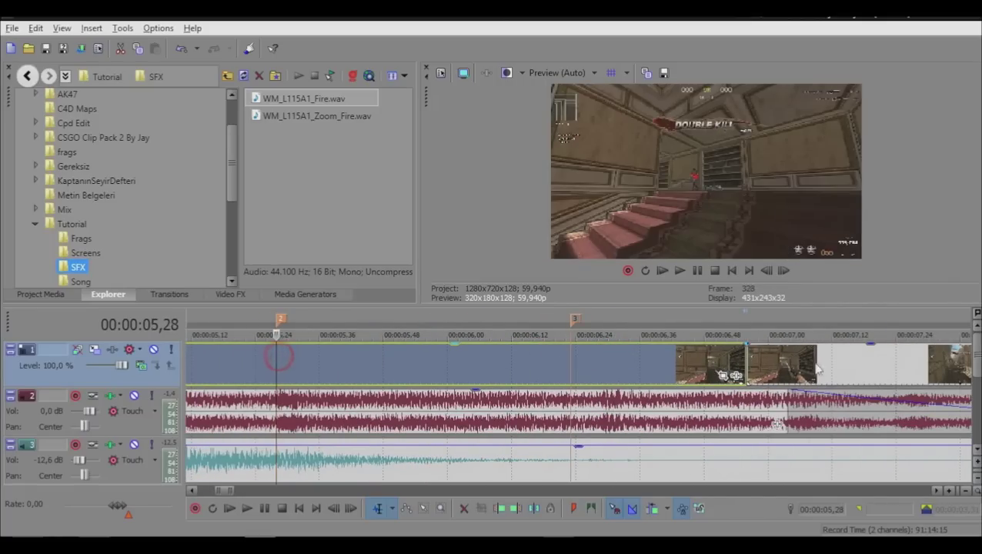
{"action": "left_click", "coordinate": [745, 365]}
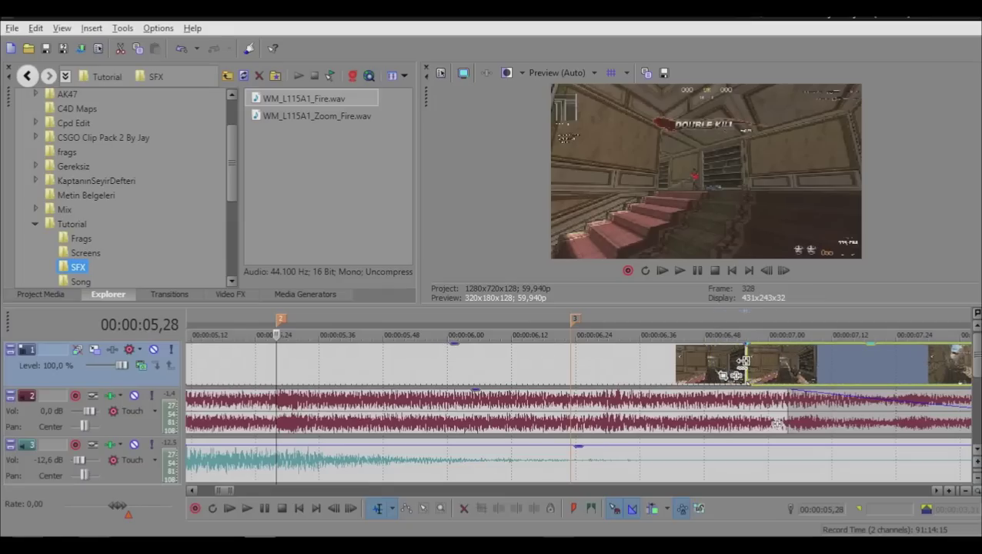
{"action": "mouse_move", "coordinate": [744, 362]}
{"action": "left_mouse_down"}
{"action": "mouse_move", "coordinate": [573, 356]}
{"action": "mouse_move", "coordinate": [739, 358]}
{"action": "left_mouse_up"}
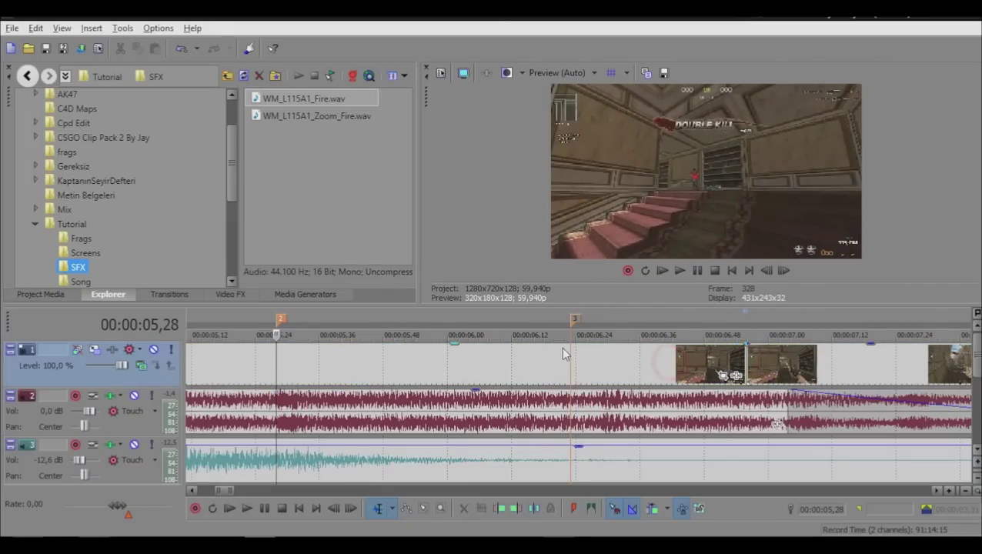
{"action": "left_click", "coordinate": [571, 356]}
{"action": "mouse_move", "coordinate": [570, 353]}
{"action": "left_mouse_down"}
{"action": "mouse_move", "coordinate": [486, 357]}
{"action": "mouse_move", "coordinate": [567, 361]}
{"action": "left_mouse_up"}
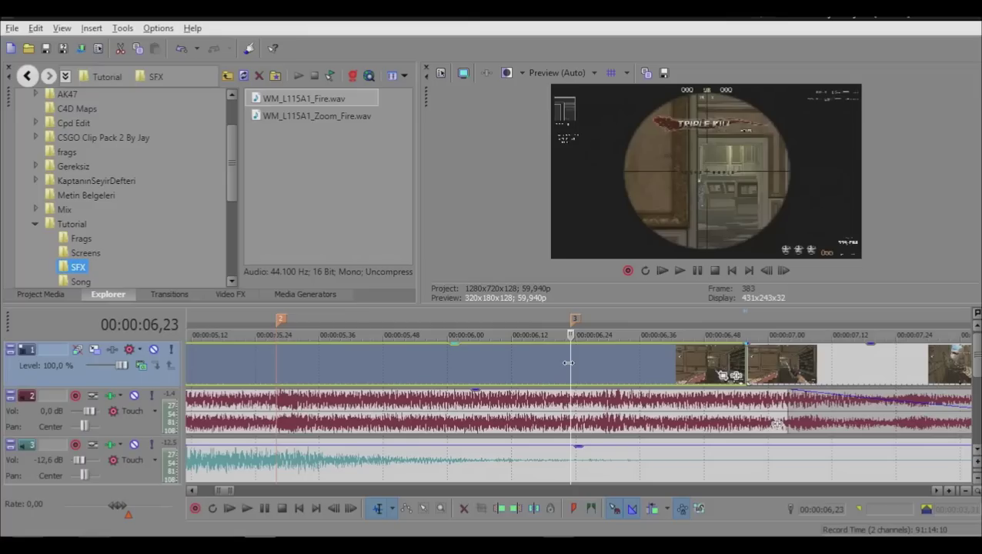
Step: Split the gameplay clip at marker 3 (00:00:06,23) and cut out the footage between there and the next scoped shot
{"action": "left_click", "coordinate": [568, 362]}
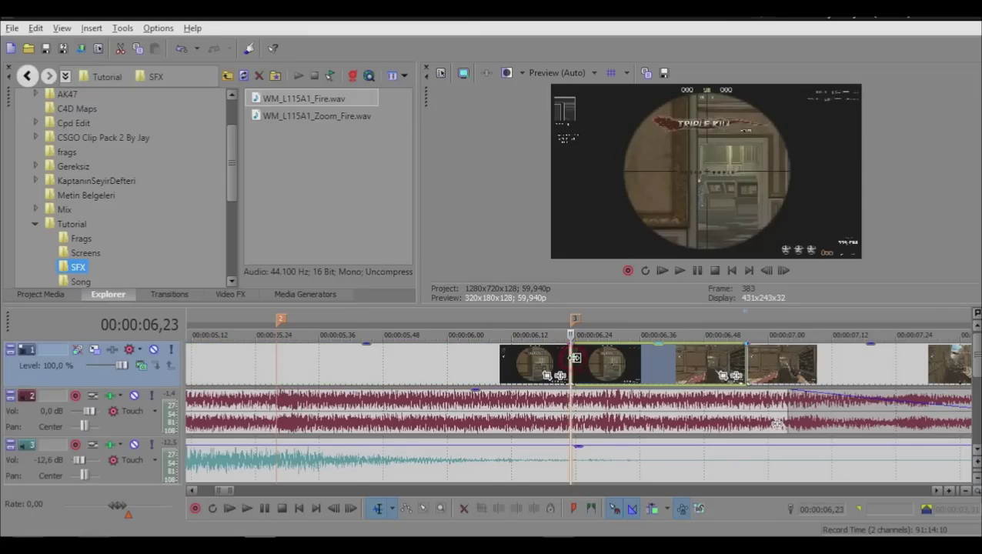
{"action": "left_click_drag", "start_coordinate": [575, 359], "coordinate": [764, 368]}
{"action": "left_click", "coordinate": [619, 358]}
{"action": "scroll", "coordinate": [677, 360], "scroll_direction": "down", "scroll_amount": 2}
{"action": "right_click", "coordinate": [678, 362]}
{"action": "left_click", "coordinate": [690, 234]}
{"action": "left_click", "coordinate": [546, 365]}
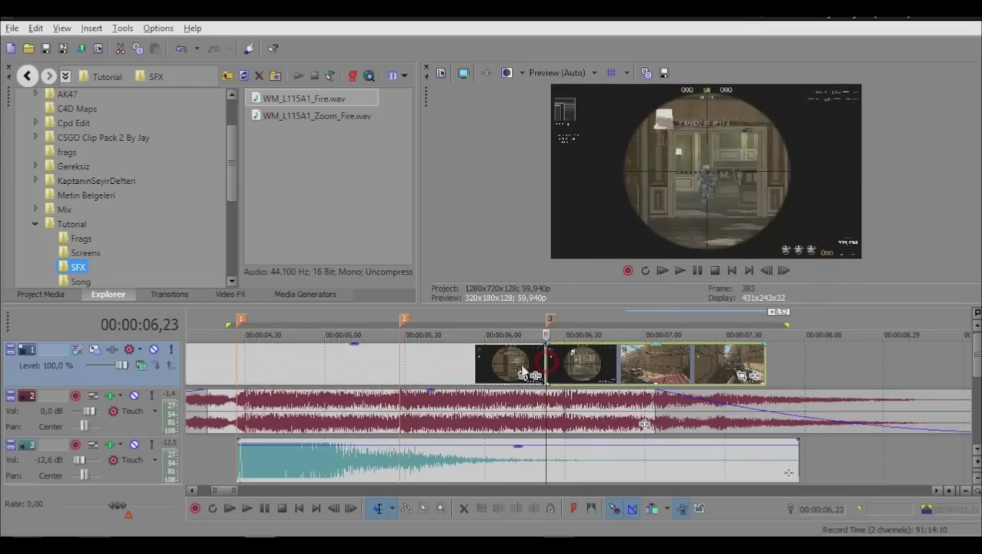
Step: Play the sequence through to the end of the song to review the new cut at marker 3, and stop
{"action": "scroll", "coordinate": [319, 411], "scroll_direction": "down", "scroll_amount": 5}
{"action": "left_click", "coordinate": [238, 480]}
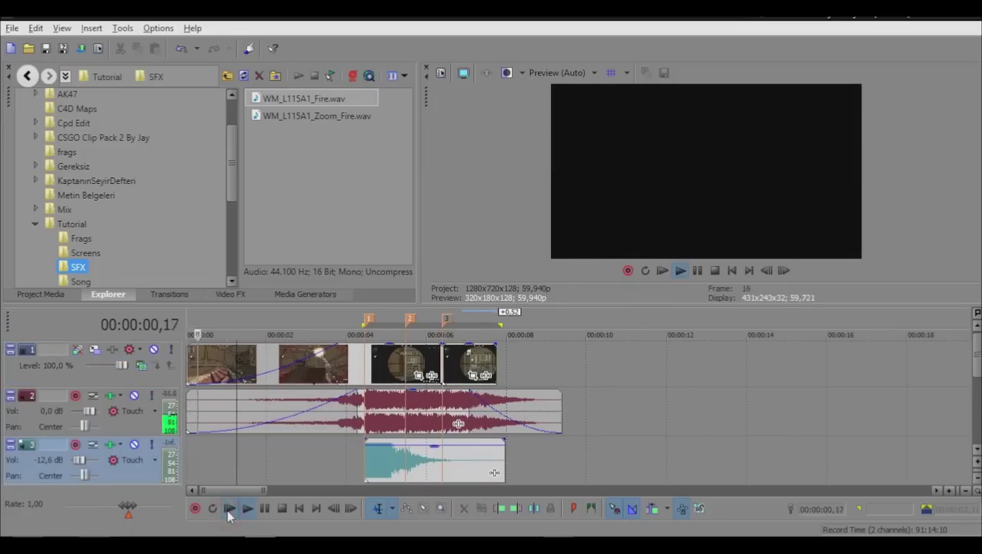
{"action": "left_click", "coordinate": [229, 508]}
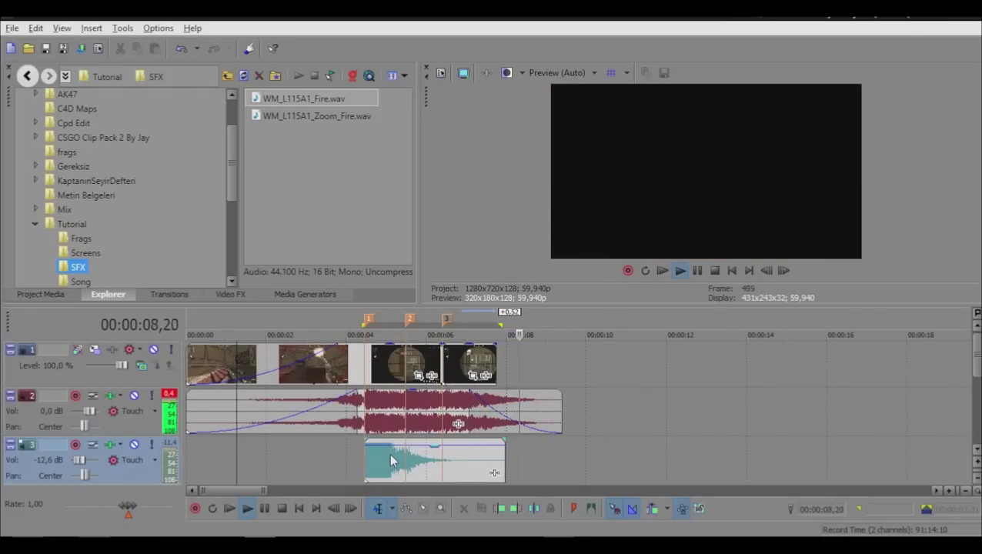
{"action": "left_click", "coordinate": [714, 270]}
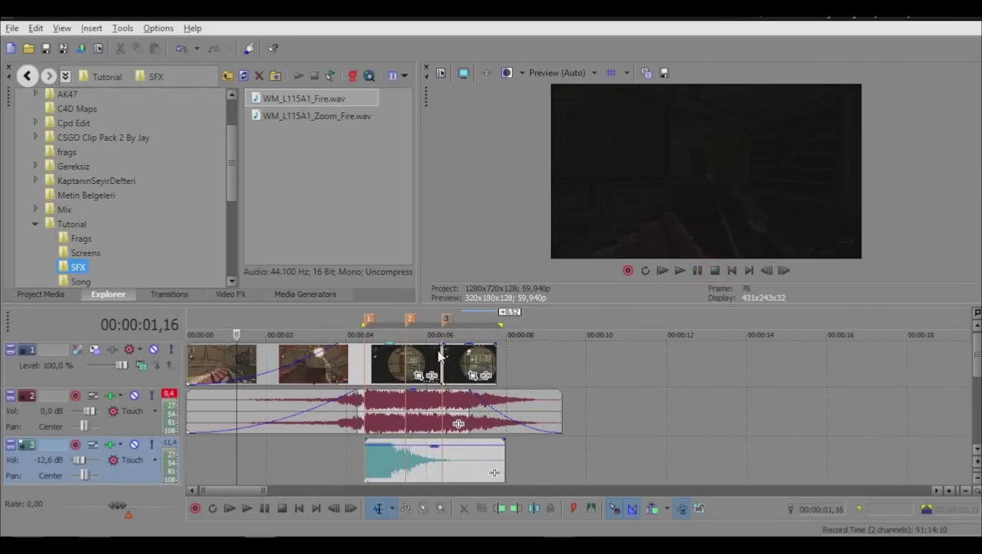
Step: Examine the gameplay frames at markers 1 and 2 and around the new cut at marker 3
{"action": "left_click", "coordinate": [455, 365]}
{"action": "scroll", "coordinate": [455, 366], "scroll_direction": "up", "scroll_amount": 5}
{"action": "scroll", "coordinate": [569, 375], "scroll_direction": "down", "scroll_amount": 4}
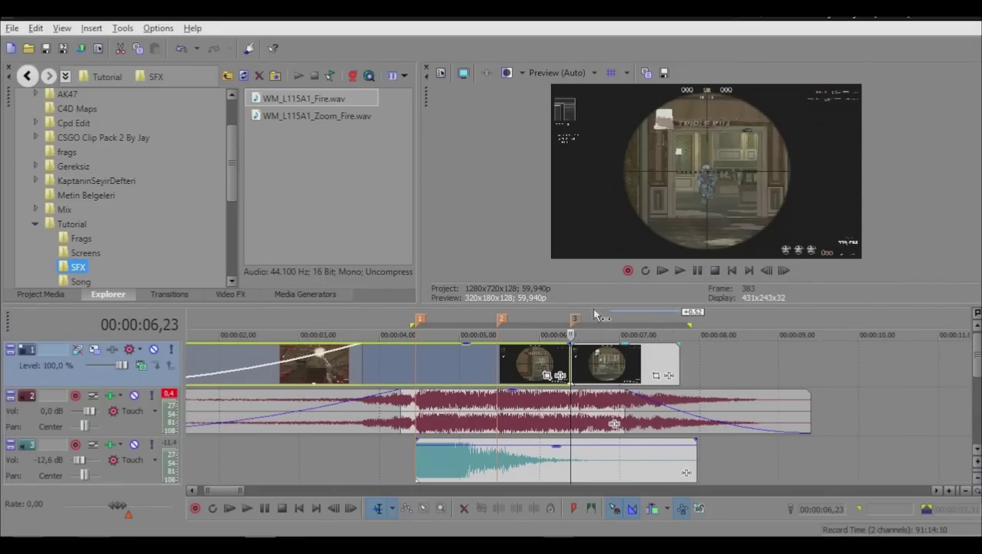
{"action": "left_click", "coordinate": [413, 360]}
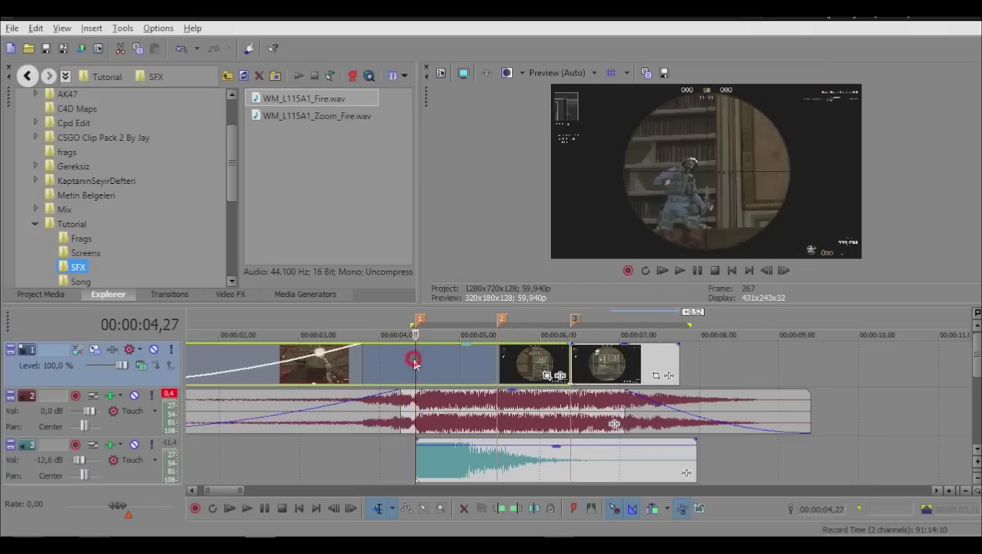
{"action": "left_click", "coordinate": [537, 368]}
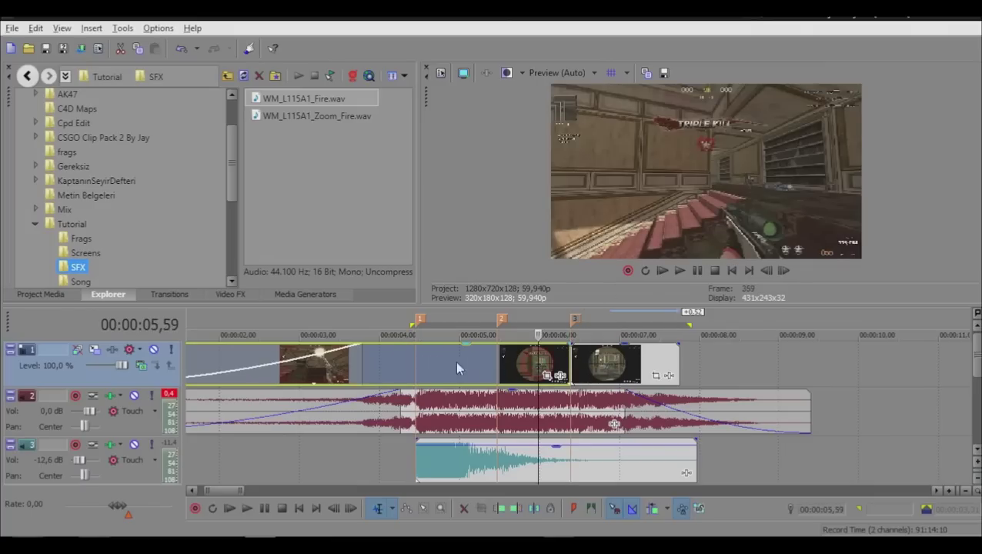
{"action": "left_click", "coordinate": [415, 356]}
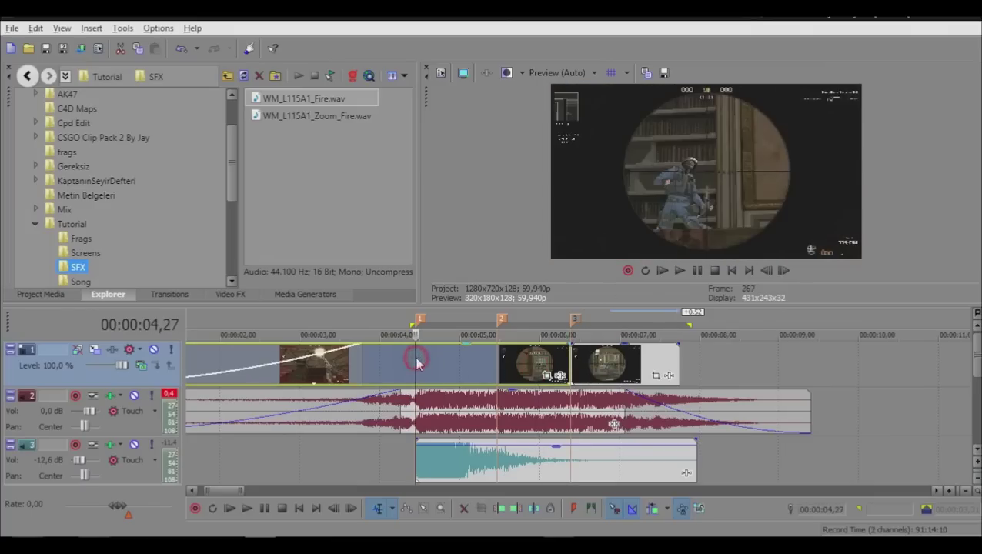
{"action": "left_click", "coordinate": [500, 363]}
{"action": "left_click", "coordinate": [568, 353]}
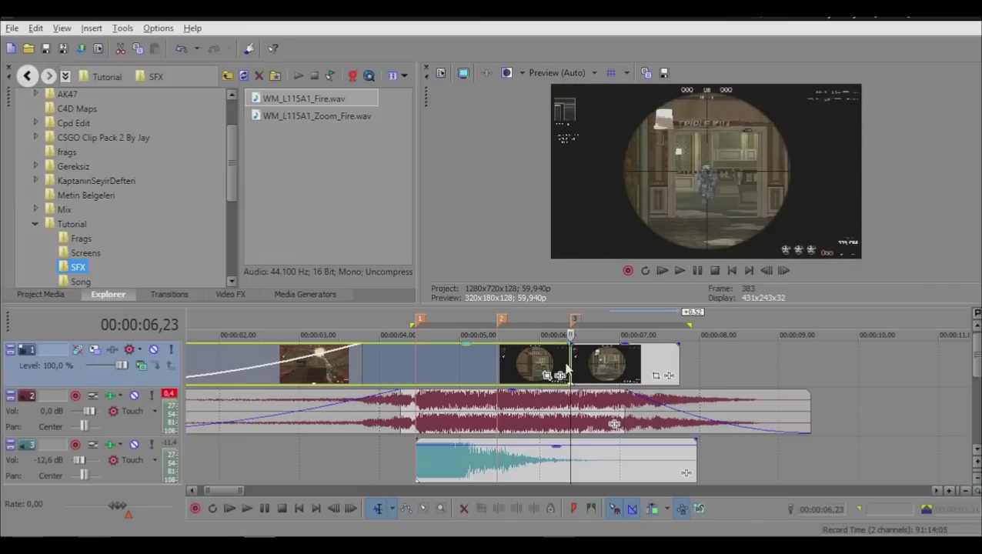
{"action": "key", "text": "s"}
{"action": "left_click", "coordinate": [574, 364]}
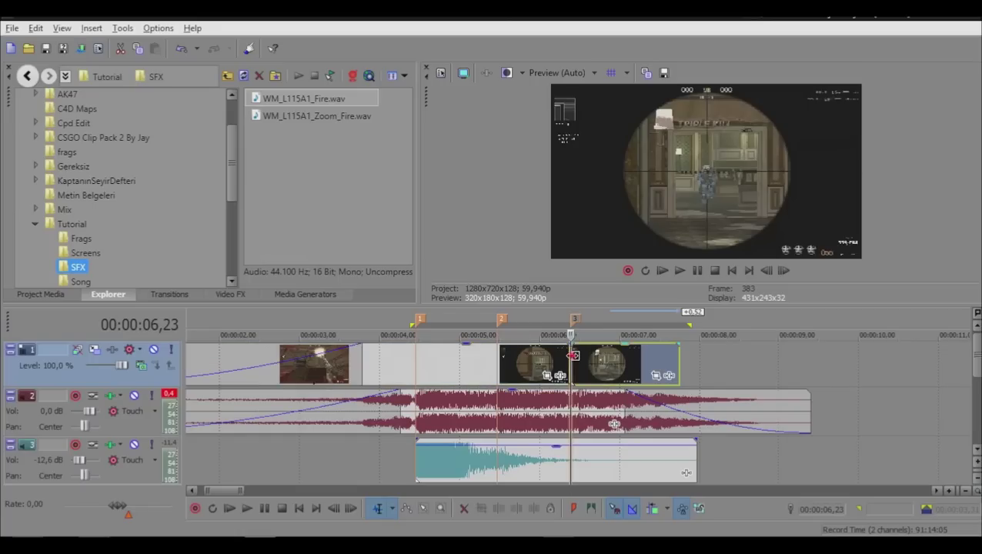
Step: Examine the gameplay frames between marker 3 and the end of the second clip, and the empty stretch behind it
{"action": "left_click", "coordinate": [623, 361]}
{"action": "left_click", "coordinate": [657, 361]}
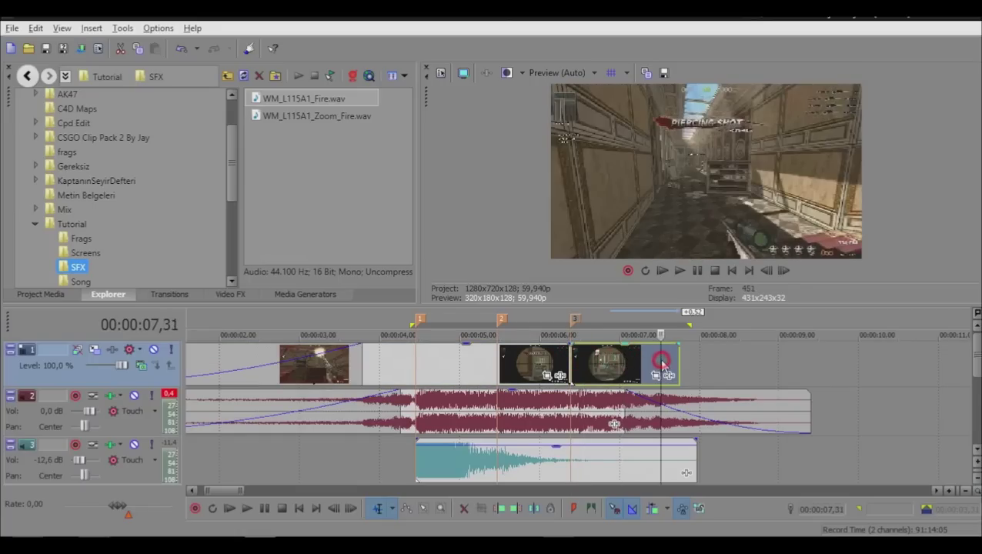
{"action": "left_click", "coordinate": [729, 357]}
{"action": "left_click", "coordinate": [613, 368]}
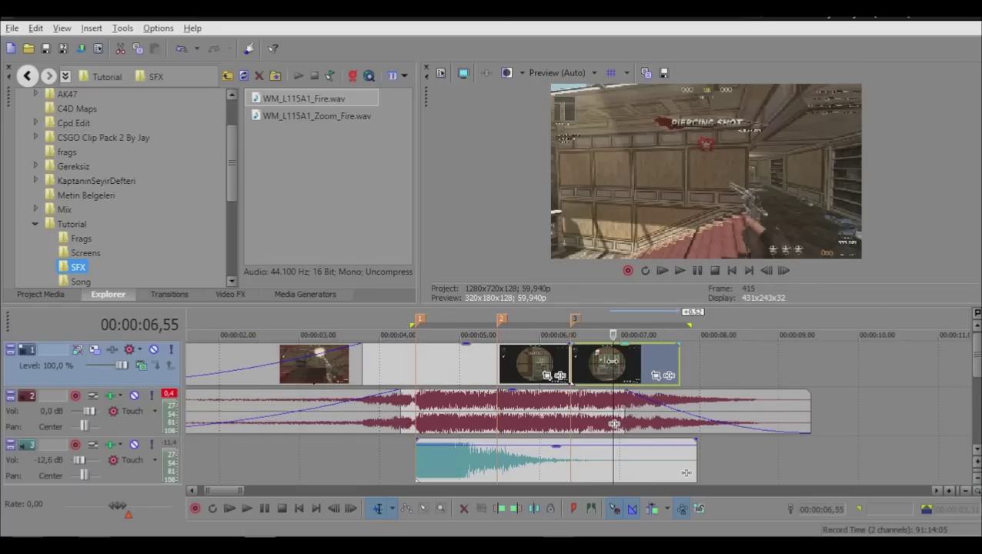
{"action": "scroll", "coordinate": [608, 367], "scroll_direction": "down", "scroll_amount": 2}
{"action": "left_click", "coordinate": [635, 351]}
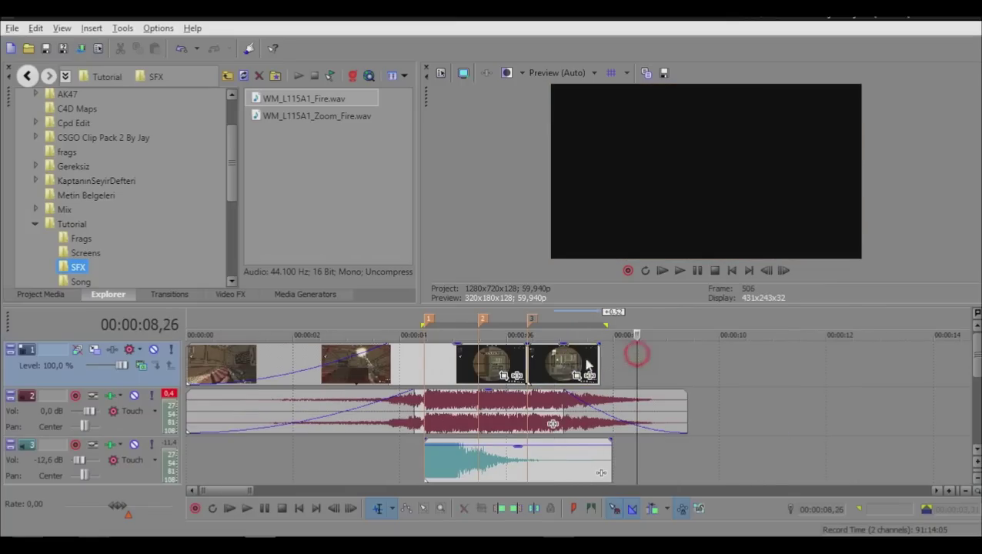
{"action": "left_click", "coordinate": [567, 358]}
{"action": "left_click", "coordinate": [593, 356]}
{"action": "left_click", "coordinate": [601, 358]}
{"action": "left_click", "coordinate": [628, 359]}
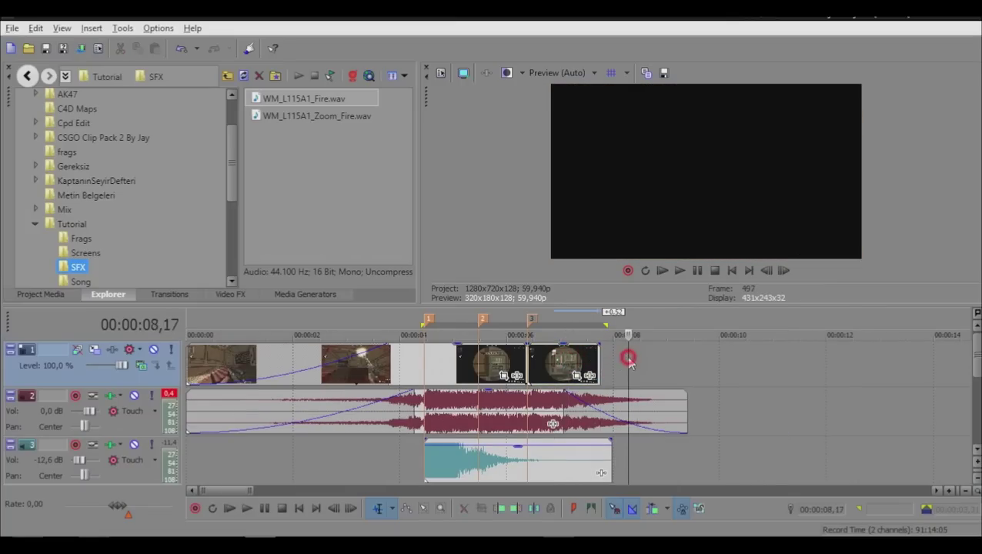
{"action": "left_click", "coordinate": [554, 361]}
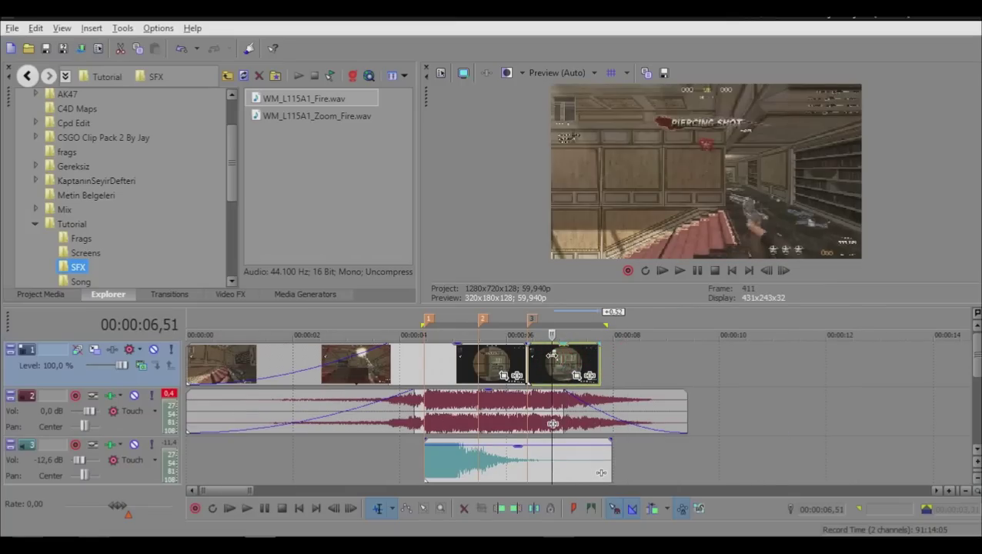
{"action": "scroll", "coordinate": [297, 391], "scroll_direction": "up", "scroll_amount": 3}
{"action": "scroll", "coordinate": [297, 391], "scroll_direction": "down", "scroll_amount": 2}
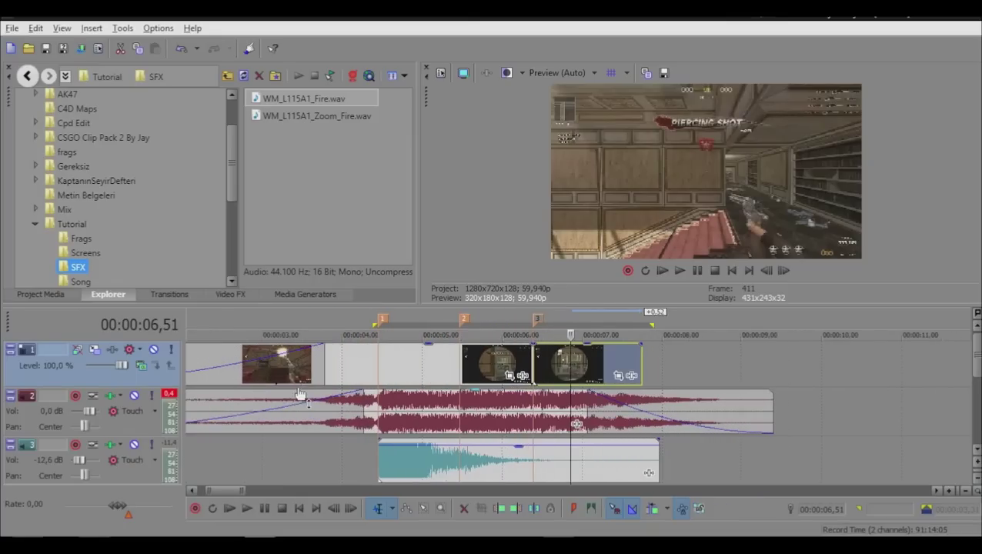
Step: Examine the fade-in of the first gameplay clip at its start, along the curve and just past its end
{"action": "left_click", "coordinate": [339, 370]}
{"action": "scroll", "coordinate": [335, 373], "scroll_direction": "down", "scroll_amount": 2}
{"action": "scroll", "coordinate": [198, 441], "scroll_direction": "down", "scroll_amount": 1}
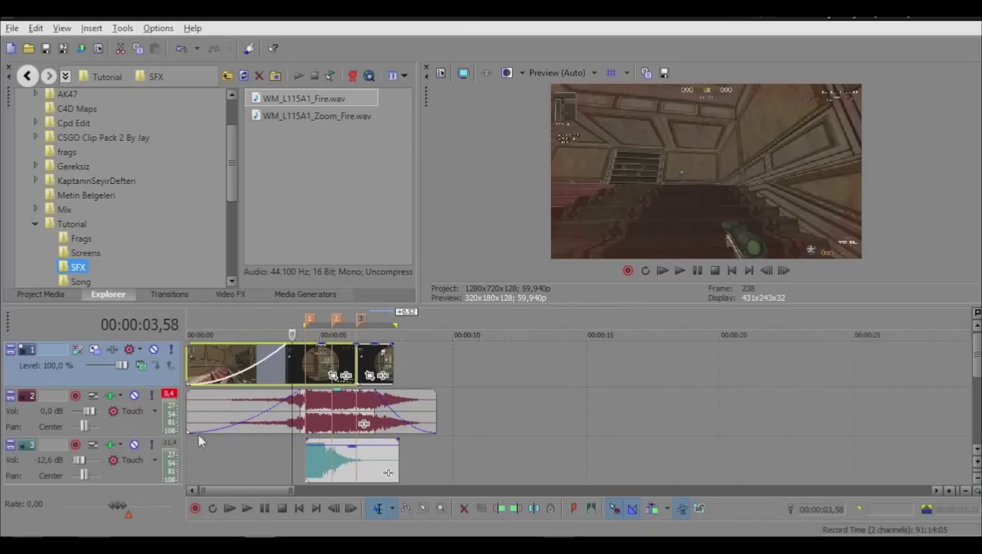
{"action": "left_click", "coordinate": [192, 359]}
{"action": "left_click", "coordinate": [186, 356]}
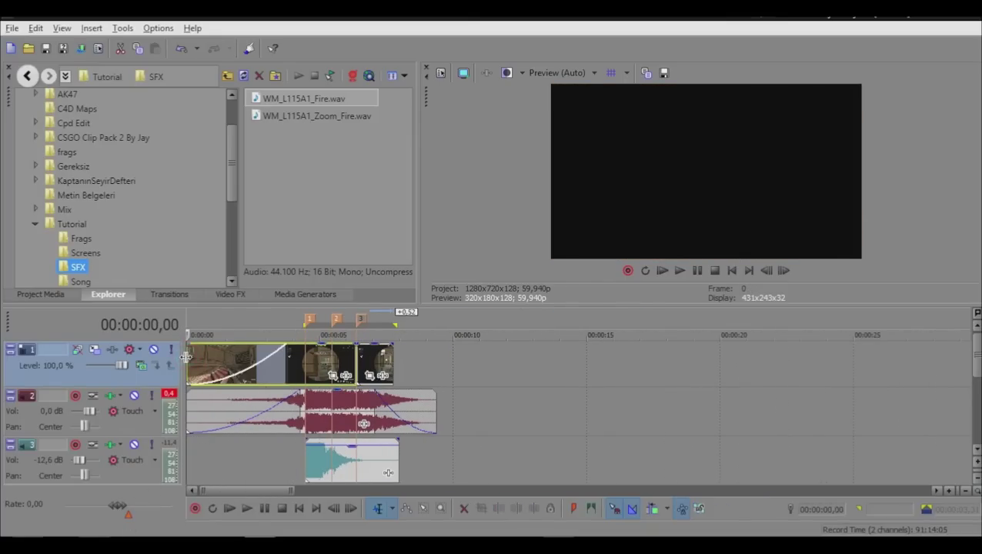
{"action": "left_click", "coordinate": [201, 353]}
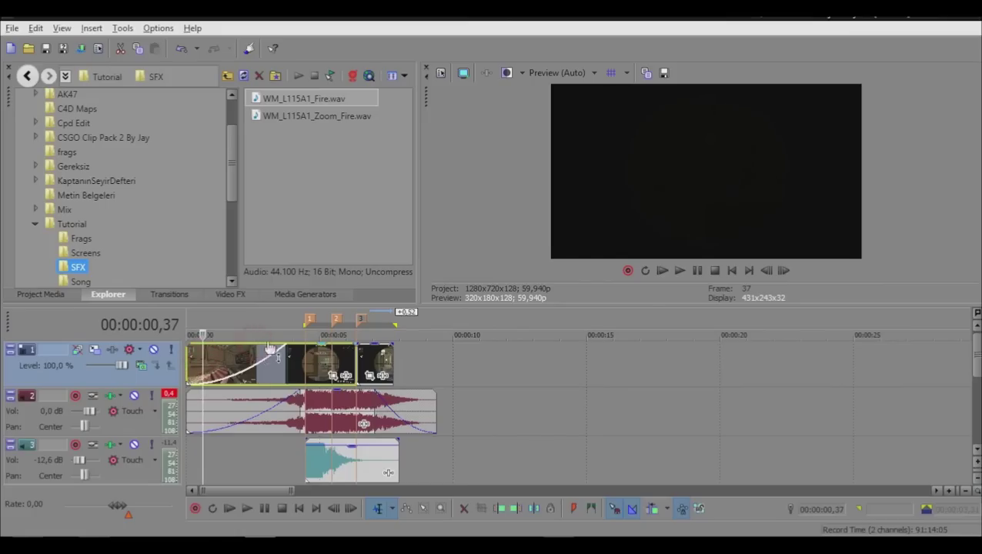
{"action": "left_click", "coordinate": [279, 355]}
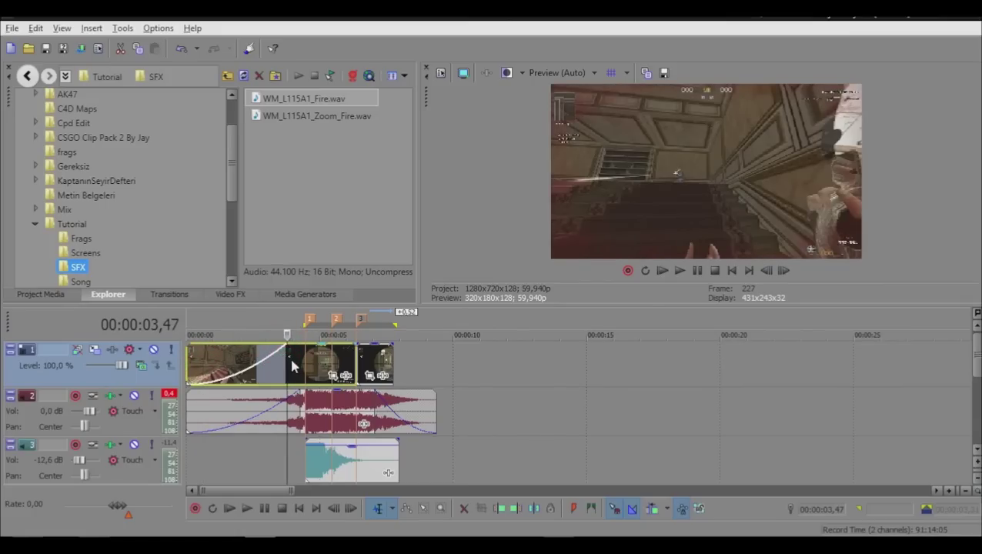
{"action": "scroll", "coordinate": [206, 333], "scroll_direction": "up", "scroll_amount": 2}
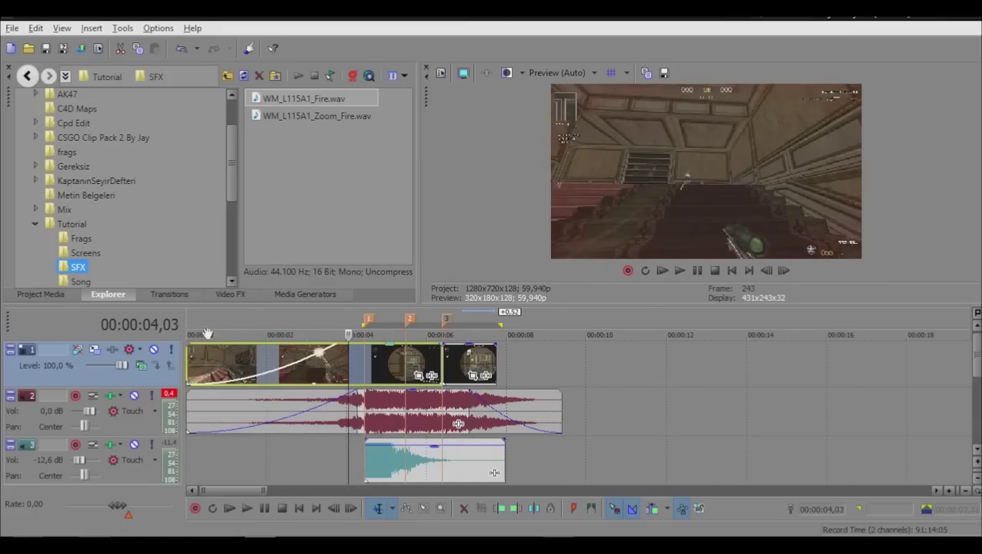
Step: Find the Color Corrector among the video effects and bring up its presets
{"action": "left_click", "coordinate": [229, 295]}
{"action": "left_click", "coordinate": [86, 112]}
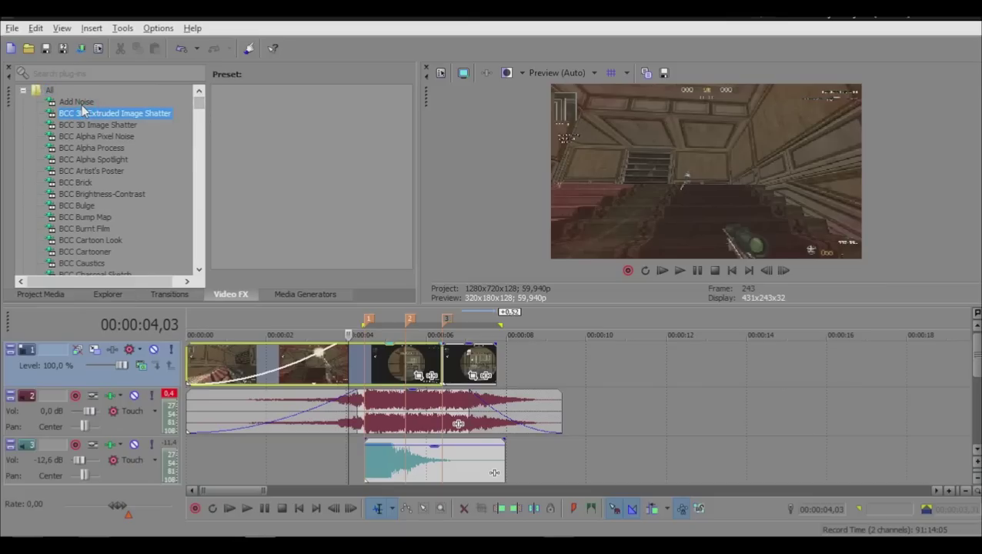
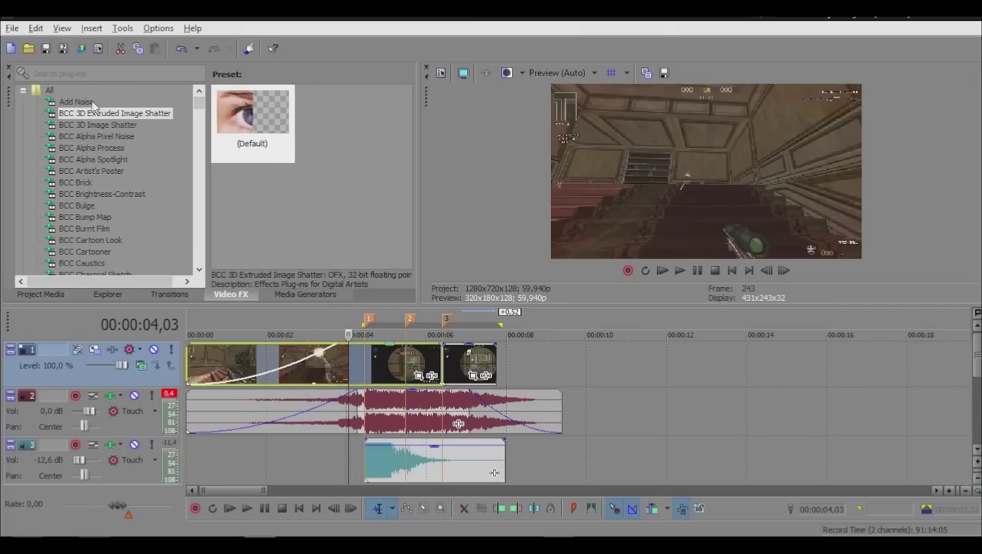
{"action": "left_click", "coordinate": [90, 102]}
{"action": "key", "text": "c"}
{"action": "scroll", "coordinate": [141, 230], "scroll_direction": "down", "scroll_amount": 2}
{"action": "scroll", "coordinate": [140, 230], "scroll_direction": "down", "scroll_amount": 3}
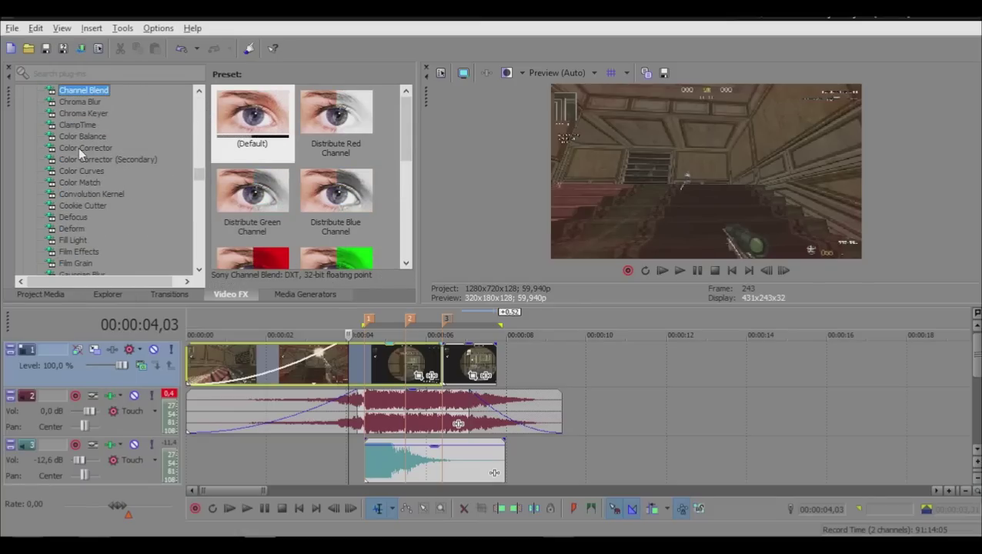
{"action": "left_click", "coordinate": [80, 148]}
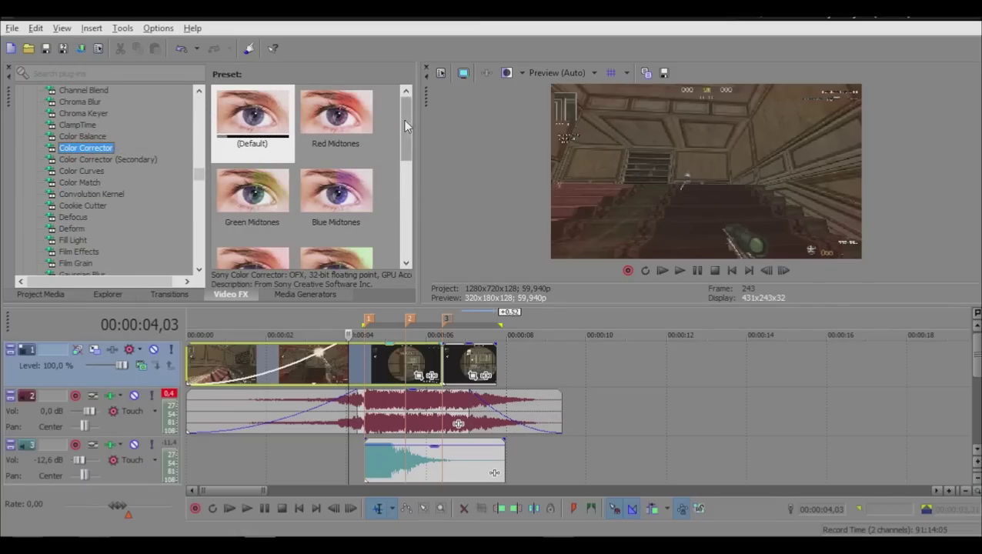
Step: Look through the Color Corrector presets, apply the default one to the first gameplay clip, and enlarge and reposition the effect window
{"action": "left_click_drag", "start_coordinate": [403, 120], "coordinate": [401, 230]}
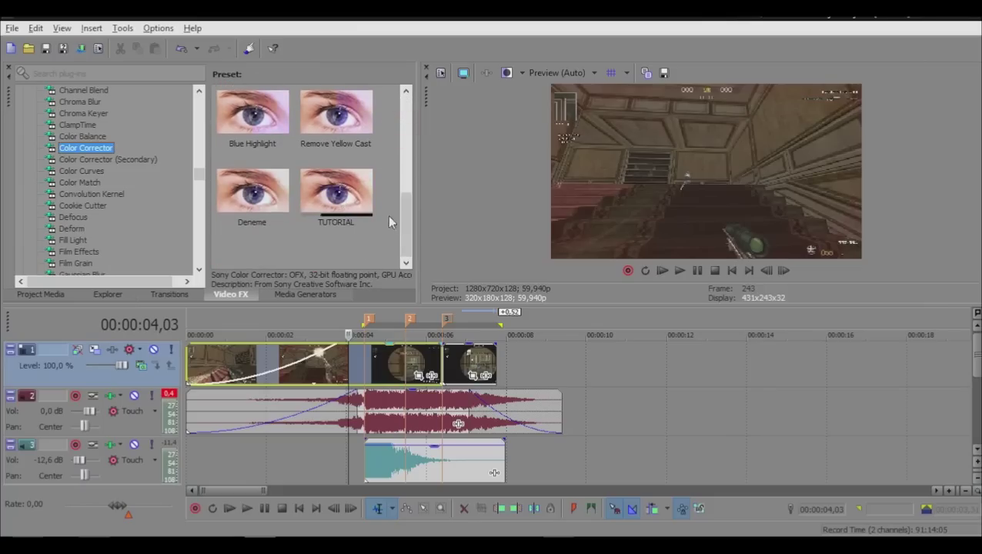
{"action": "scroll", "coordinate": [400, 220], "scroll_direction": "up", "scroll_amount": 5}
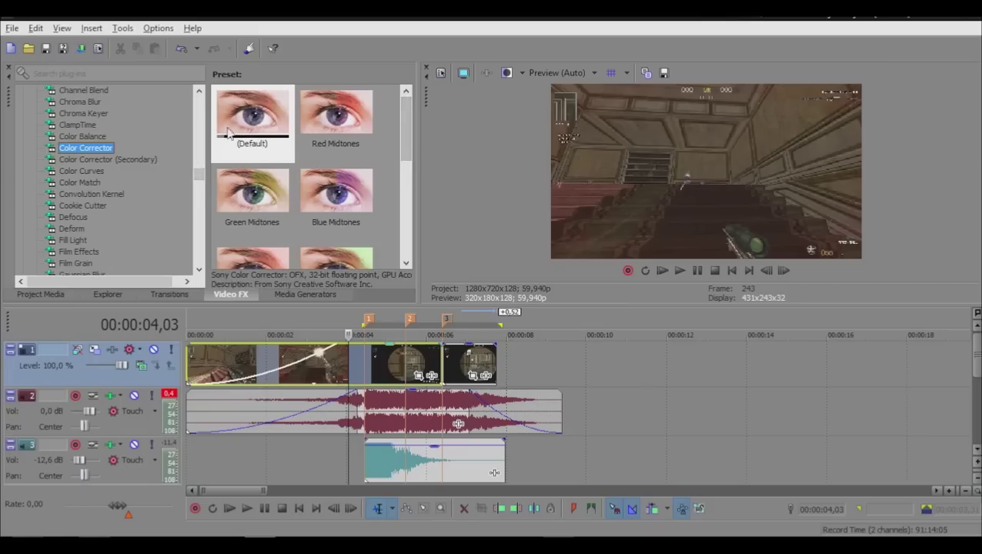
{"action": "left_click_drag", "start_coordinate": [245, 129], "coordinate": [266, 133]}
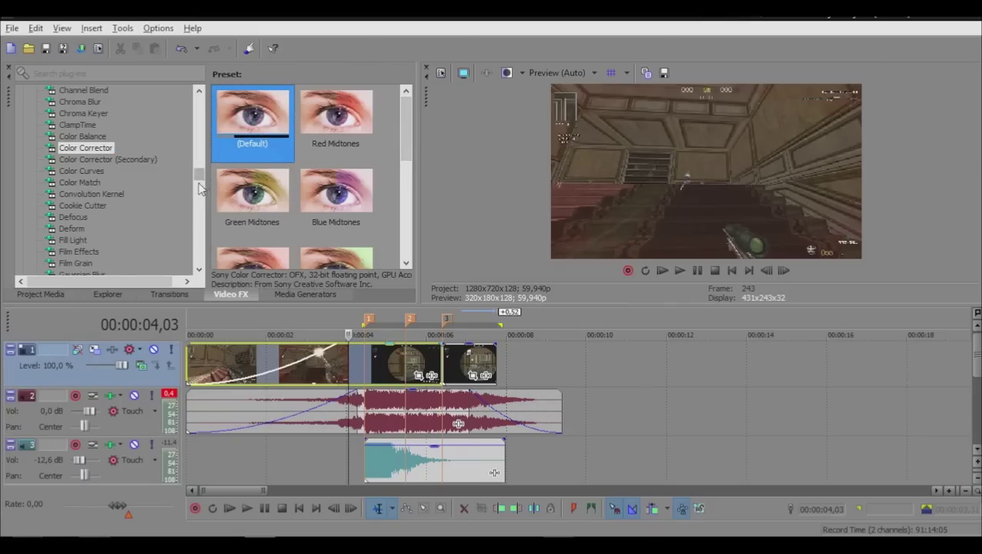
{"action": "left_click_drag", "start_coordinate": [194, 179], "coordinate": [195, 178]}
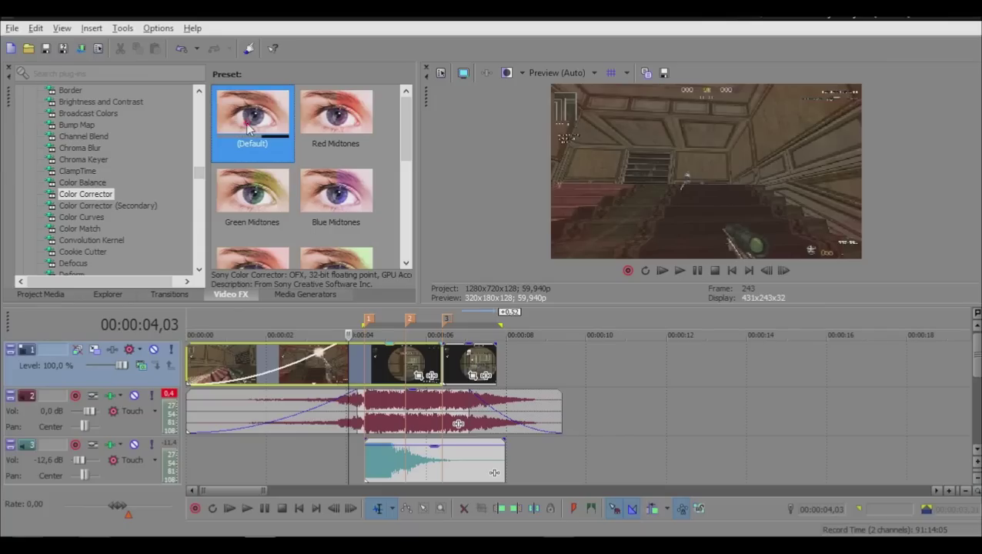
{"action": "left_click_drag", "start_coordinate": [248, 131], "coordinate": [338, 356]}
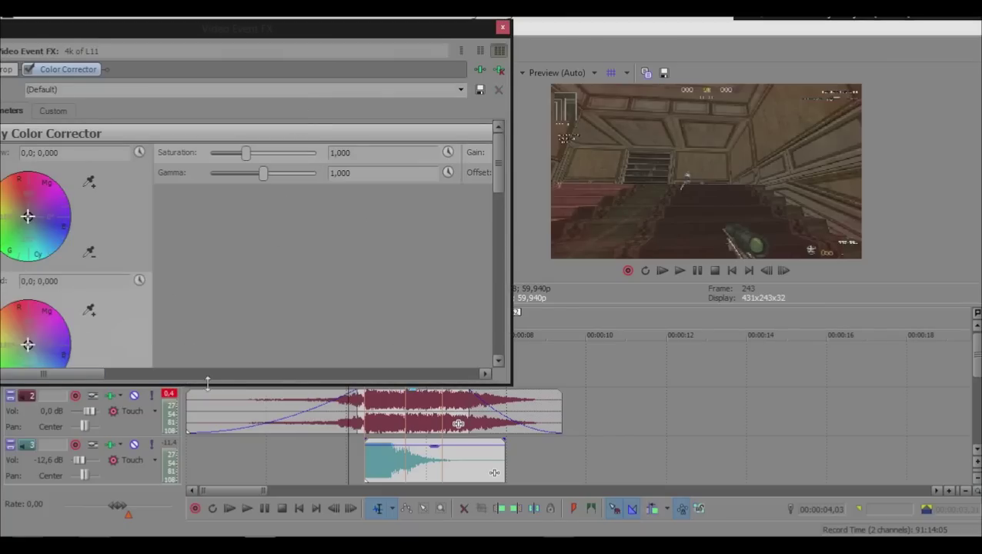
{"action": "left_click_drag", "start_coordinate": [195, 383], "coordinate": [195, 493]}
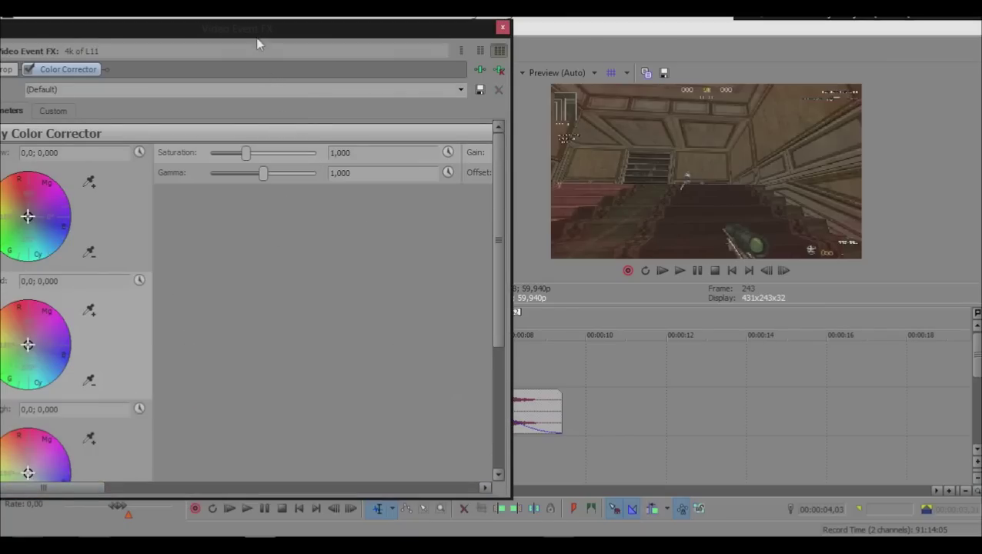
{"action": "left_click_drag", "start_coordinate": [259, 37], "coordinate": [362, 32]}
Step: Tint the low tones blue (0,0; 0,400), the midtones yellow (164,05; 0,1733) and the high tones red (90,0; 0,4127)
{"action": "left_click_drag", "start_coordinate": [134, 215], "coordinate": [148, 217]}
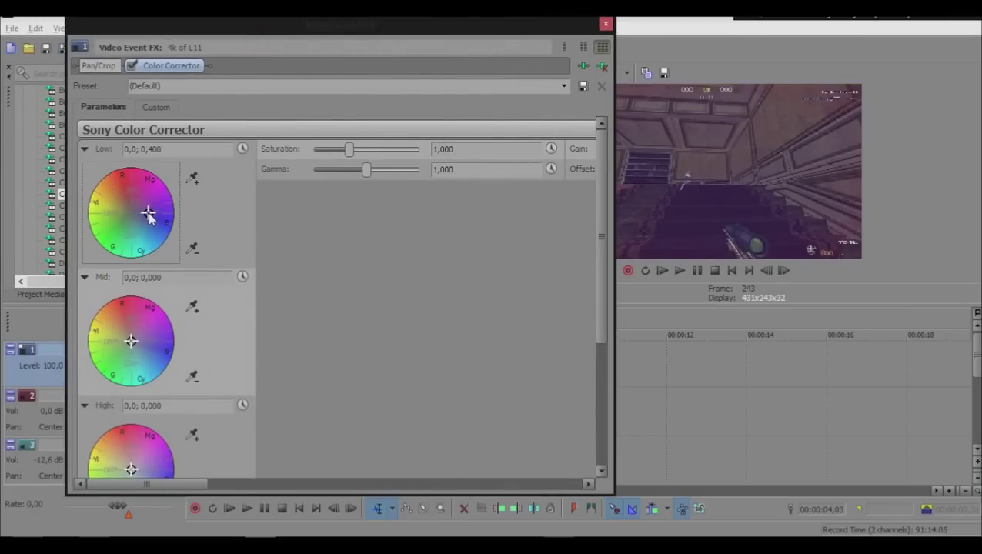
{"action": "left_click_drag", "start_coordinate": [131, 342], "coordinate": [124, 342]}
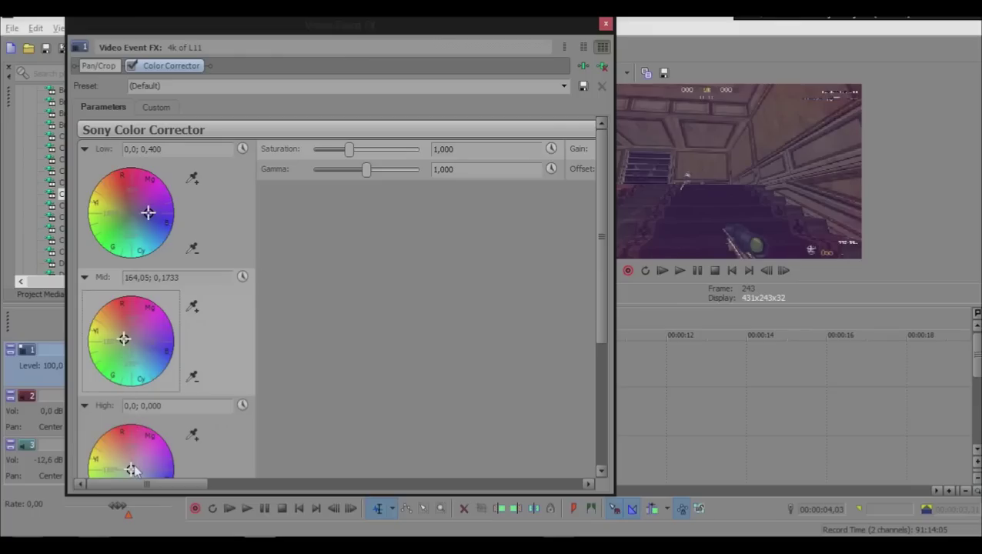
{"action": "left_click_drag", "start_coordinate": [132, 469], "coordinate": [132, 454]}
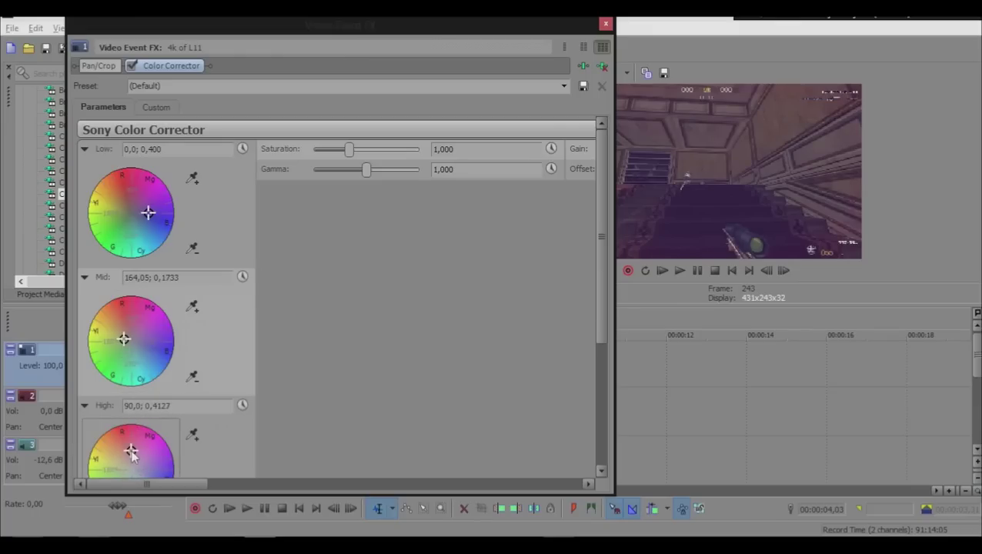
Step: Shift the first gameplay clip's low-tone tint slightly toward magenta, to 8,34; 0,438
{"action": "left_click_drag", "start_coordinate": [515, 24], "coordinate": [476, 17]}
{"action": "left_click_drag", "start_coordinate": [98, 201], "coordinate": [100, 200]}
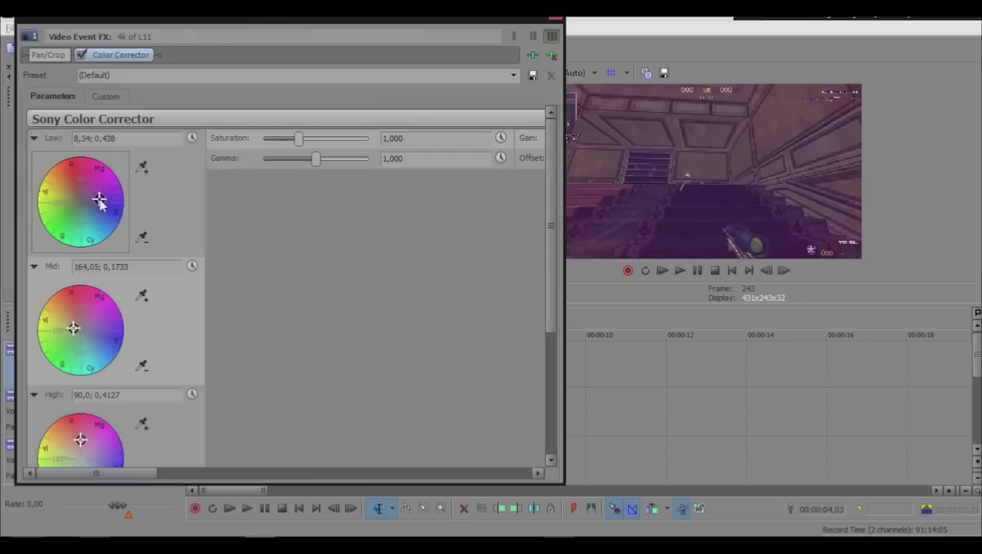
{"action": "left_click", "coordinate": [556, 16]}
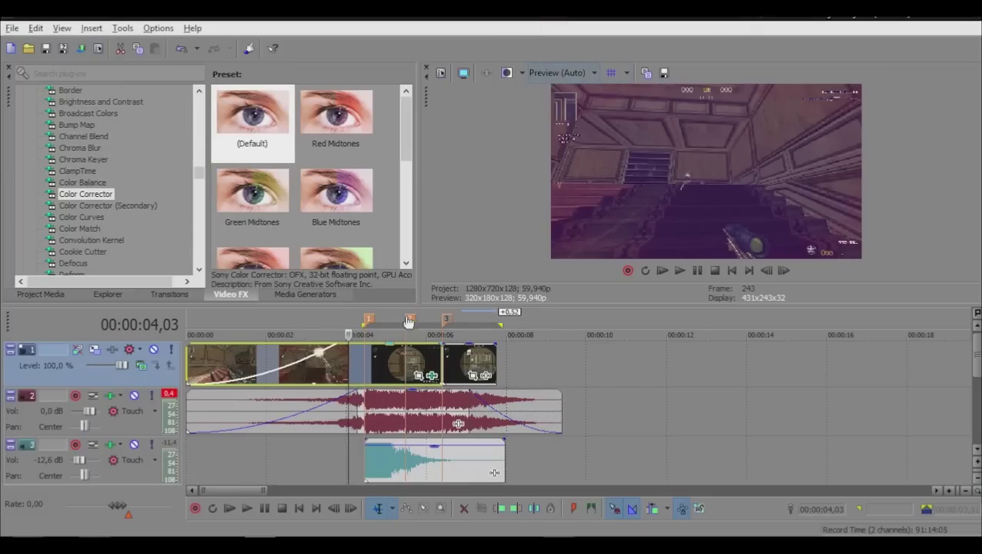
Step: Save the first gameplay clip's Color Corrector settings as a preset named Tutorial 2
{"action": "right_click", "coordinate": [344, 362]}
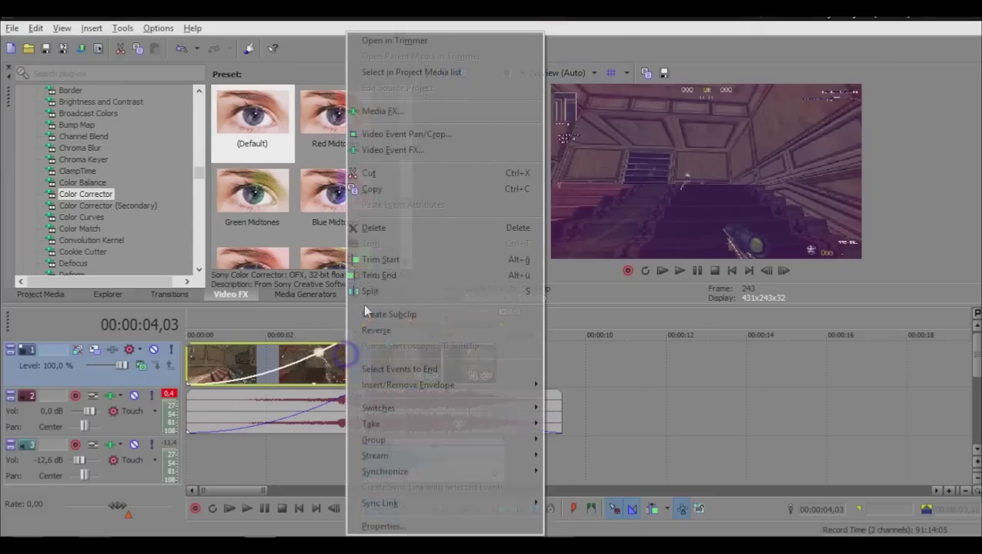
{"action": "left_click", "coordinate": [419, 135]}
{"action": "left_click", "coordinate": [135, 56]}
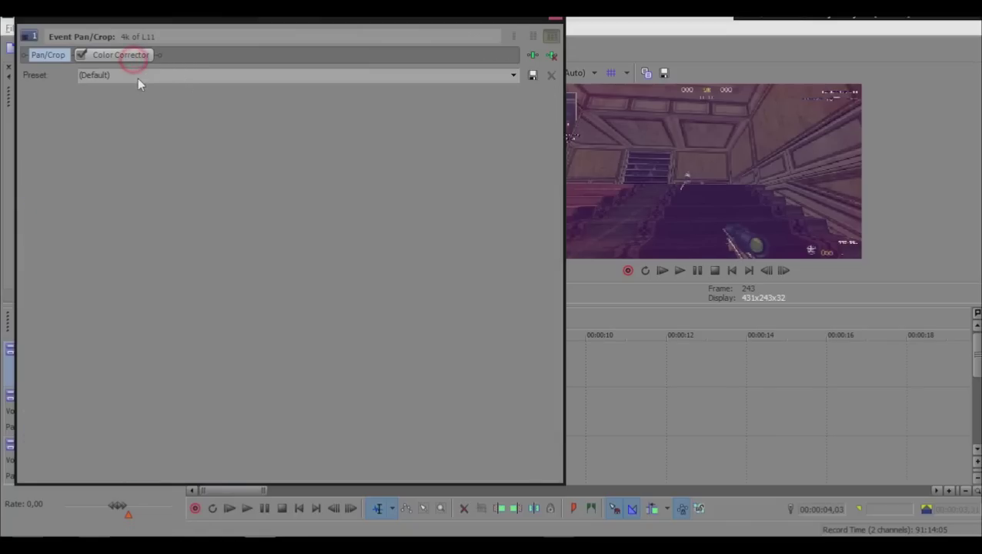
{"action": "type", "text": "Tutorial 2"}
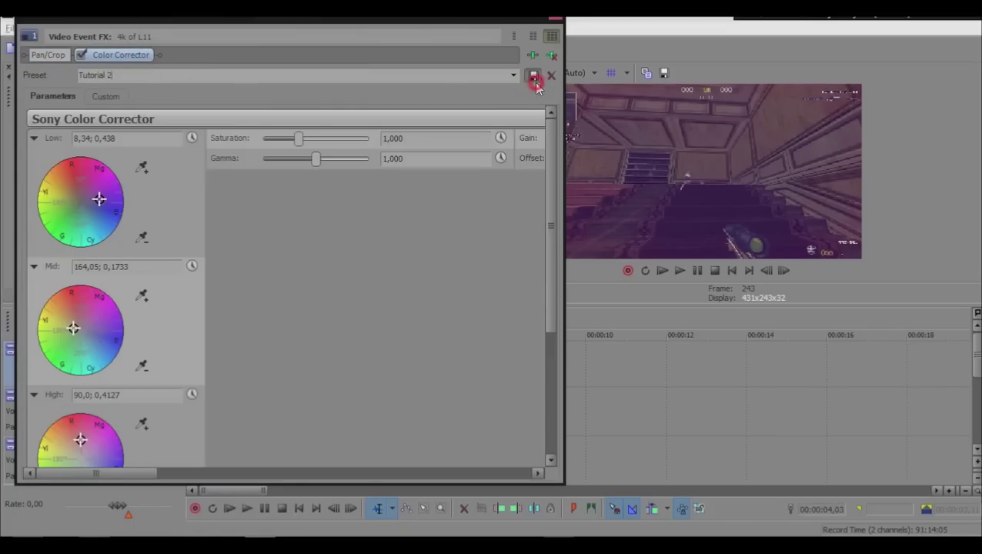
{"action": "left_click", "coordinate": [533, 77]}
{"action": "left_click", "coordinate": [555, 18]}
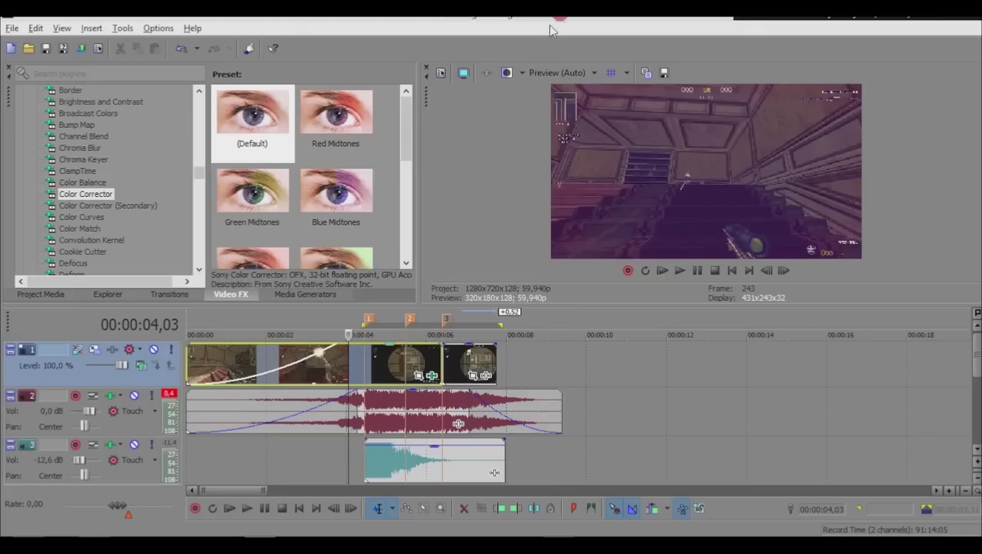
Step: Find the Tutorial 2 preset of the Color Corrector and apply it to the second gameplay clip after marker 3
{"action": "left_click", "coordinate": [408, 121]}
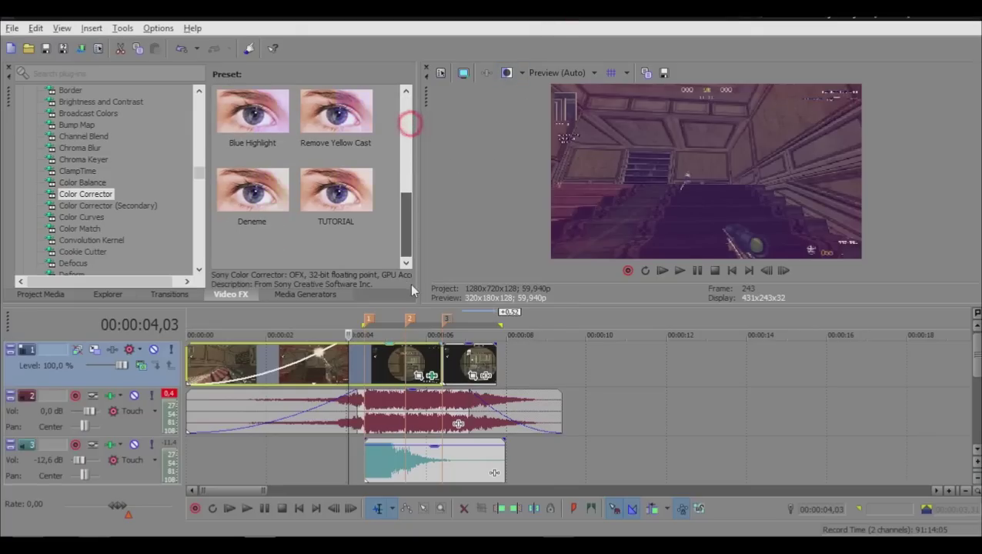
{"action": "left_click", "coordinate": [85, 194]}
{"action": "left_click_drag", "start_coordinate": [412, 132], "coordinate": [331, 202]}
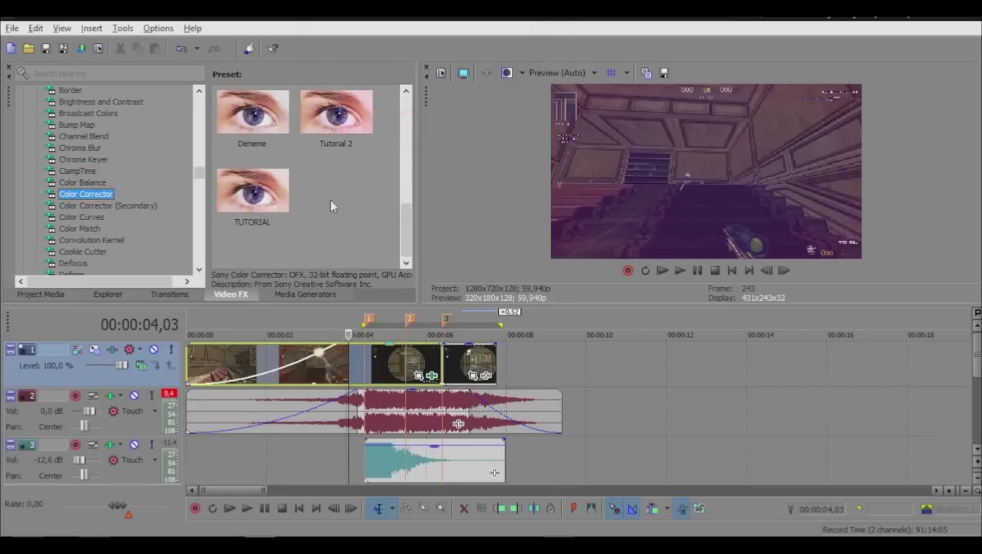
{"action": "left_click", "coordinate": [252, 192]}
{"action": "left_click", "coordinate": [347, 129]}
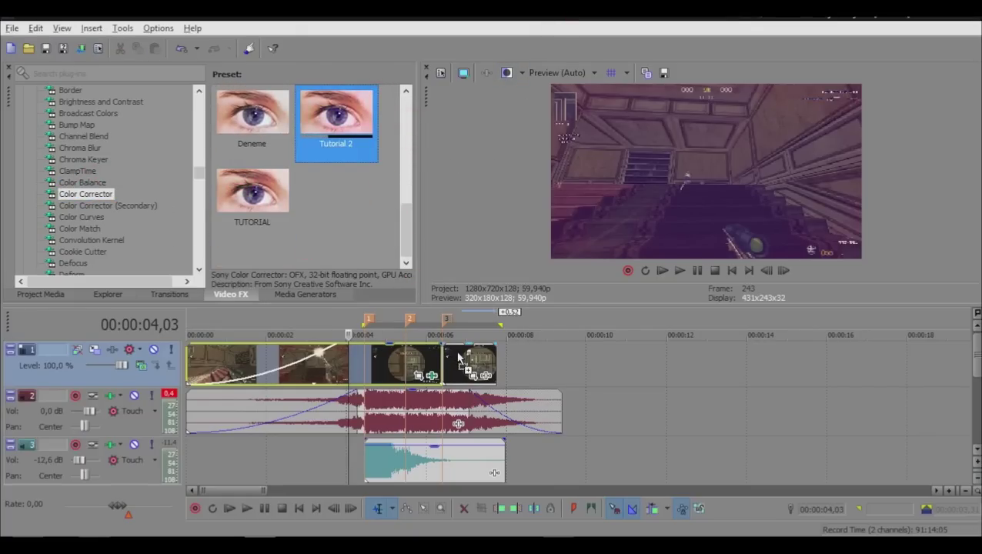
{"action": "left_click_drag", "start_coordinate": [458, 356], "coordinate": [462, 359]}
{"action": "left_click", "coordinate": [550, 11]}
Step: Examine the second gameplay clip between its shot and its end at several positions
{"action": "left_click", "coordinate": [466, 356]}
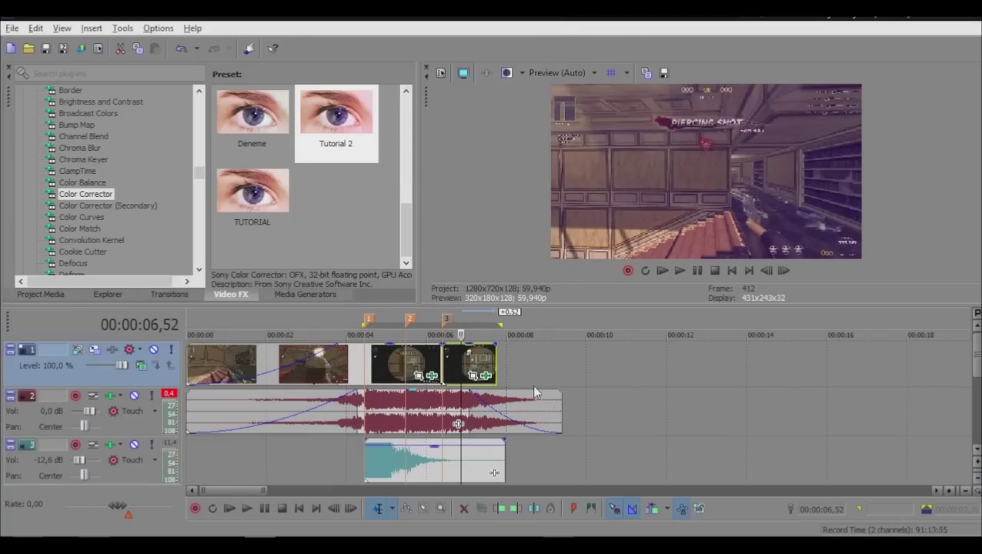
{"action": "left_click", "coordinate": [497, 373]}
{"action": "scroll", "coordinate": [498, 373], "scroll_direction": "up", "scroll_amount": 3}
{"action": "left_click", "coordinate": [495, 366]}
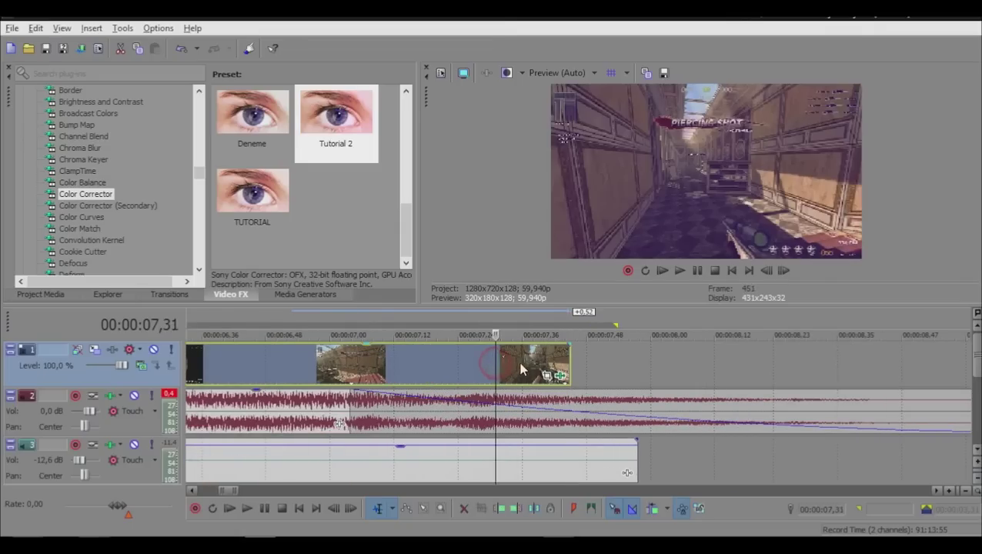
{"action": "left_click", "coordinate": [431, 367]}
{"action": "left_click", "coordinate": [393, 358]}
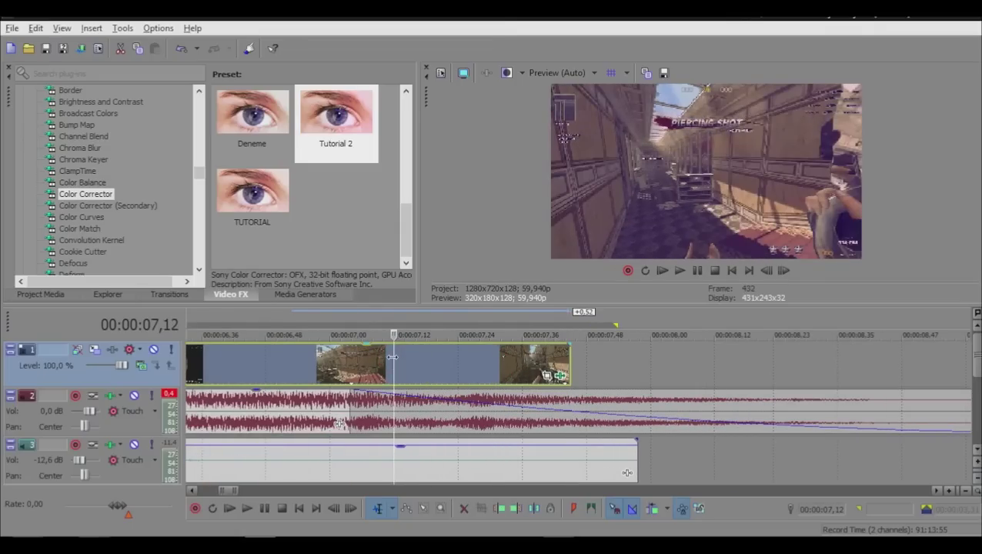
{"action": "right_click", "coordinate": [395, 358]}
{"action": "left_click", "coordinate": [248, 360]}
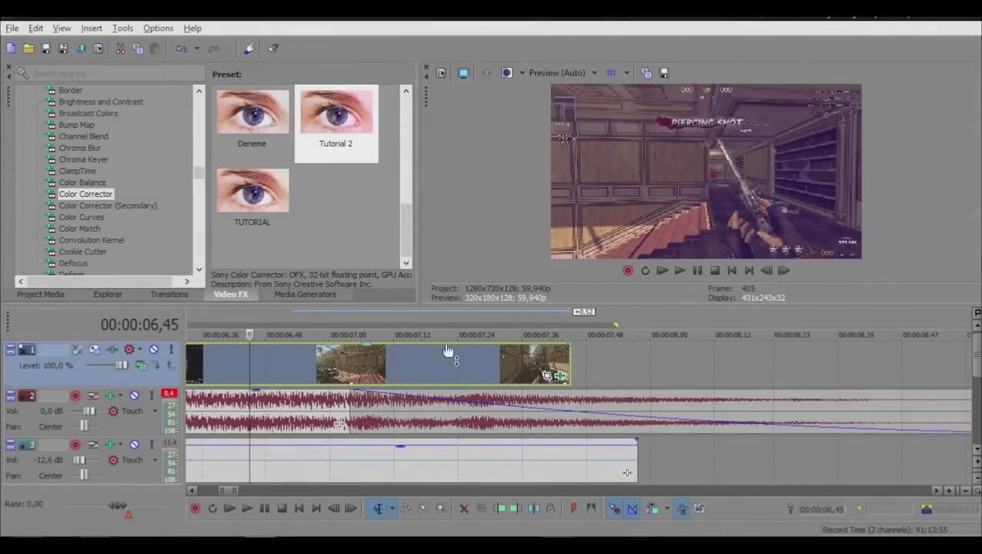
Step: Insert a velocity envelope on the second gameplay clip, with one point at 6,45 and a lower point shortly after it
{"action": "right_click", "coordinate": [251, 365]}
{"action": "mouse_move", "coordinate": [300, 385]}
{"action": "left_click", "coordinate": [477, 385]}
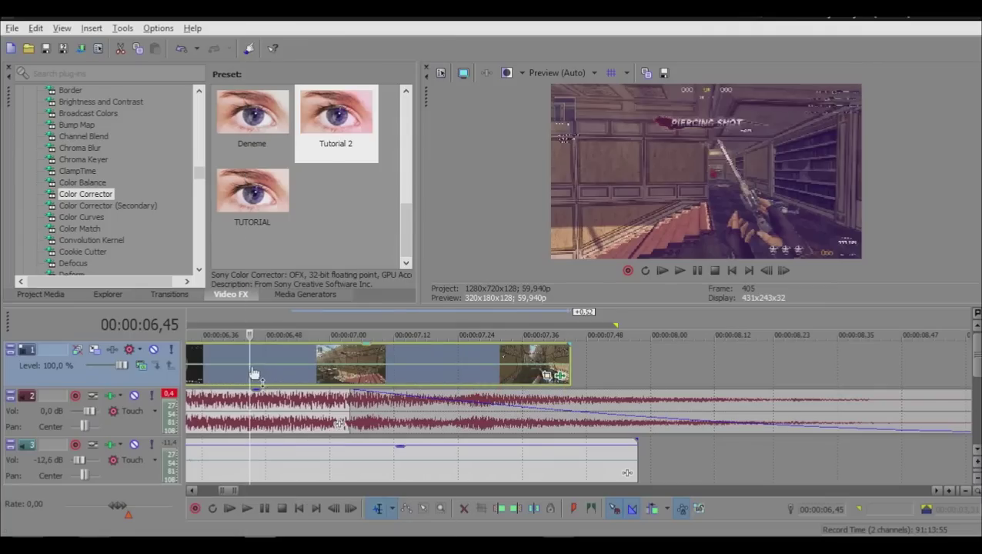
{"action": "double_click", "coordinate": [251, 367]}
{"action": "left_click_drag", "start_coordinate": [250, 368], "coordinate": [286, 377]}
{"action": "scroll", "coordinate": [399, 377], "scroll_direction": "down", "scroll_amount": 4}
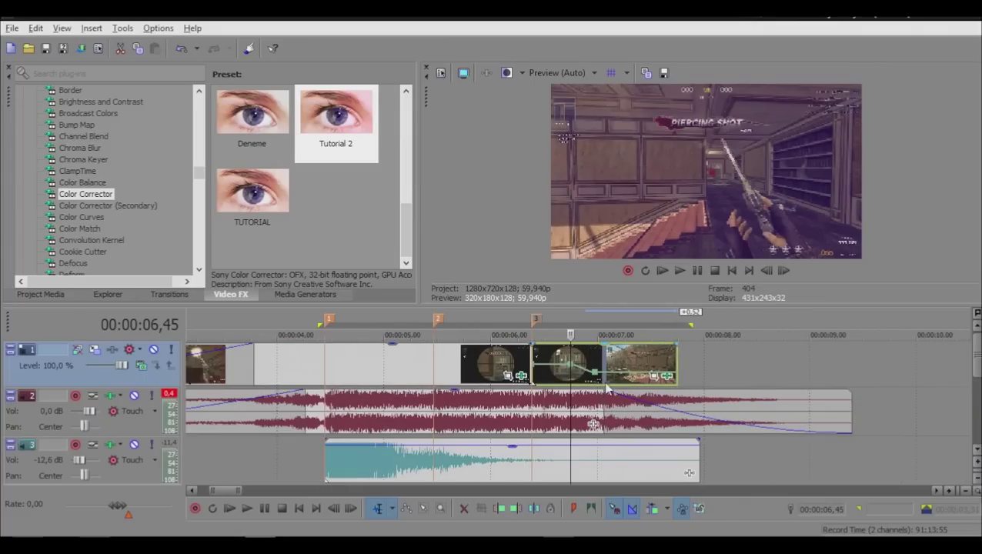
{"action": "left_click_drag", "start_coordinate": [598, 376], "coordinate": [584, 375]}
Step: Extend the second gameplay clip's end to about 9 seconds and set its lower velocity point to 40%
{"action": "left_click", "coordinate": [656, 366]}
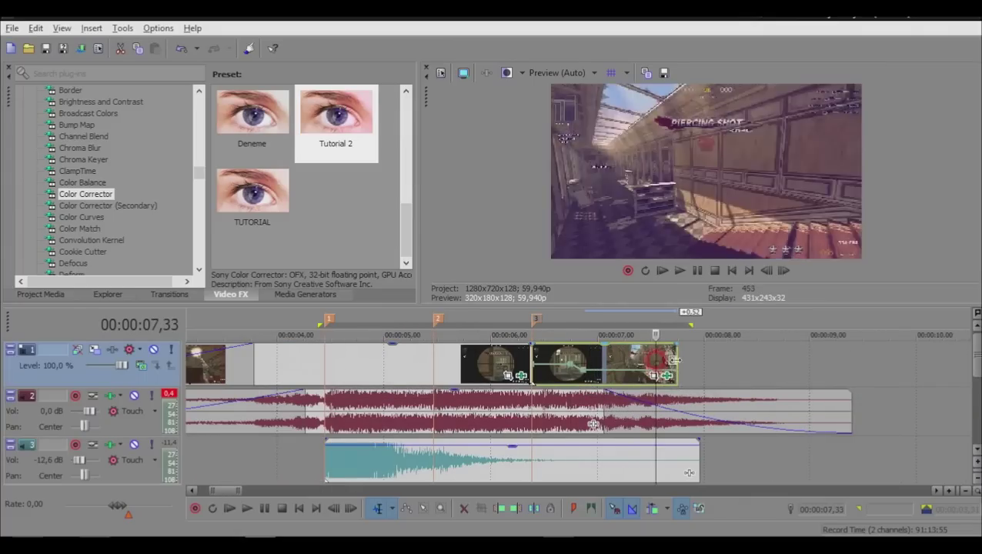
{"action": "left_click_drag", "start_coordinate": [677, 362], "coordinate": [838, 365]}
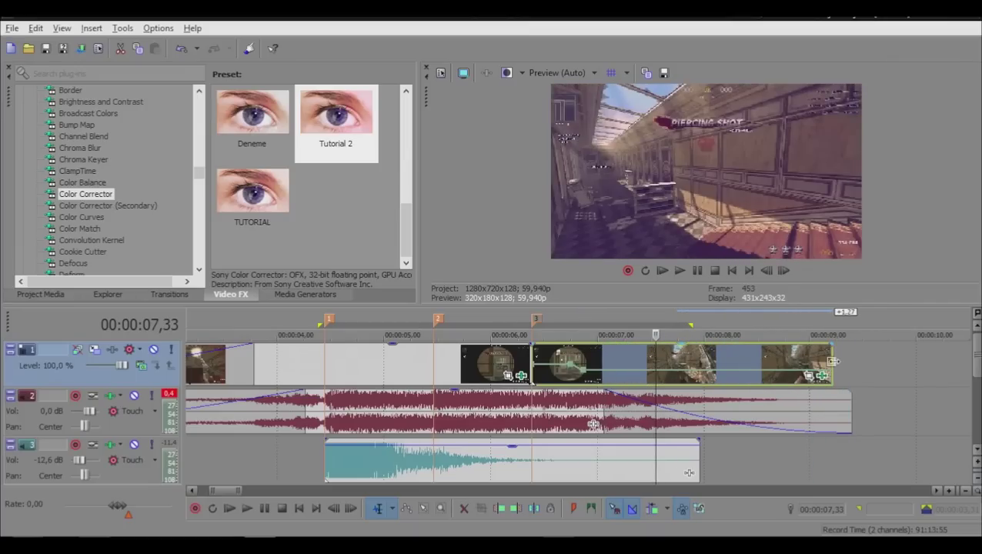
{"action": "right_click", "coordinate": [583, 374]}
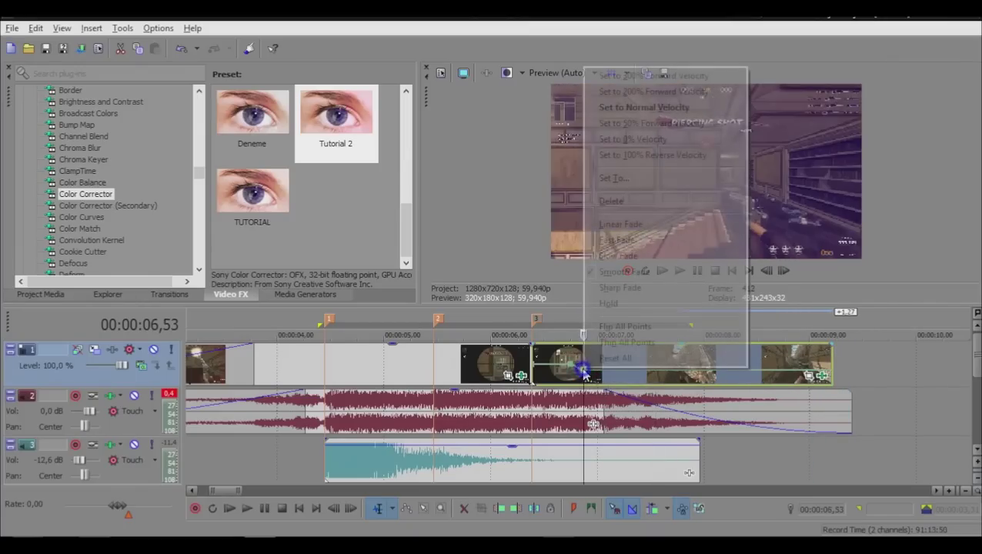
{"action": "left_click", "coordinate": [612, 180]}
{"action": "type", "text": "40"}
{"action": "key", "text": "Return"}
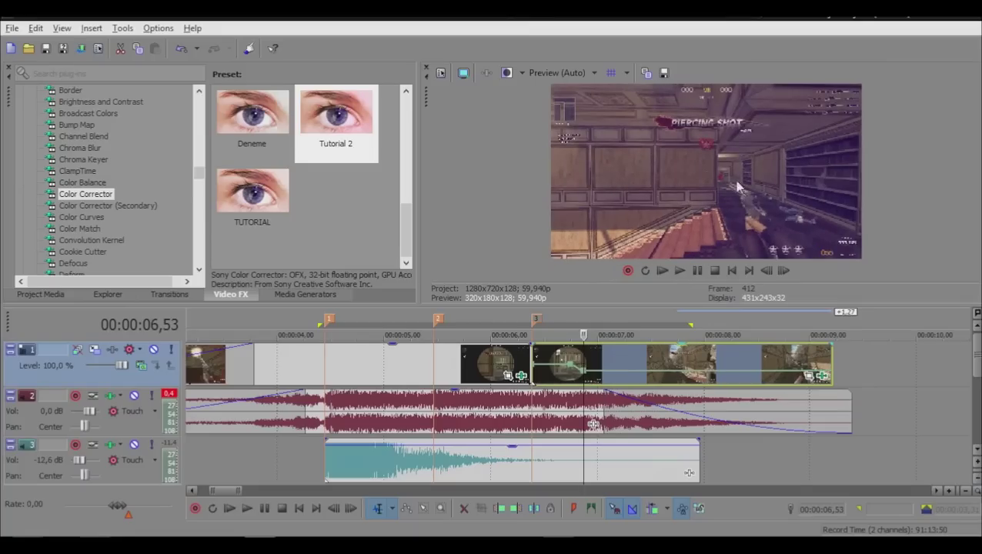
Step: Extend the second gameplay clip to the song's end and fade it out from about 7 seconds with a curve that drops quickly first
{"action": "mouse_move", "coordinate": [829, 354]}
{"action": "left_mouse_down"}
{"action": "mouse_move", "coordinate": [845, 358]}
{"action": "mouse_move", "coordinate": [852, 340]}
{"action": "mouse_move", "coordinate": [851, 358]}
{"action": "mouse_move", "coordinate": [604, 380]}
{"action": "left_mouse_up"}
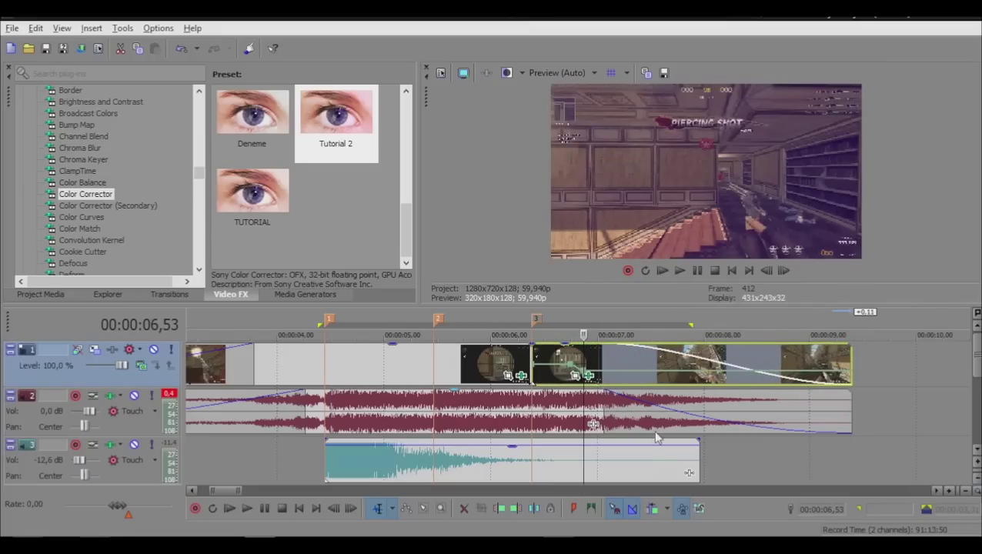
{"action": "right_click", "coordinate": [601, 350]}
{"action": "left_click", "coordinate": [619, 394]}
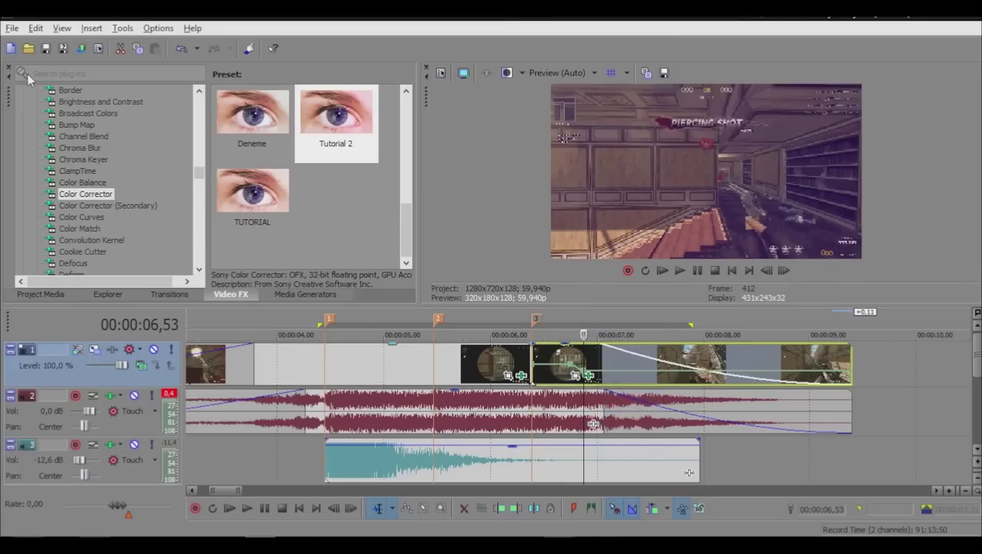
Step: Open the first gameplay clip's Pan/Crop settings at its opening keyframe and enable snapping
{"action": "scroll", "coordinate": [514, 371], "scroll_direction": "down", "scroll_amount": 6}
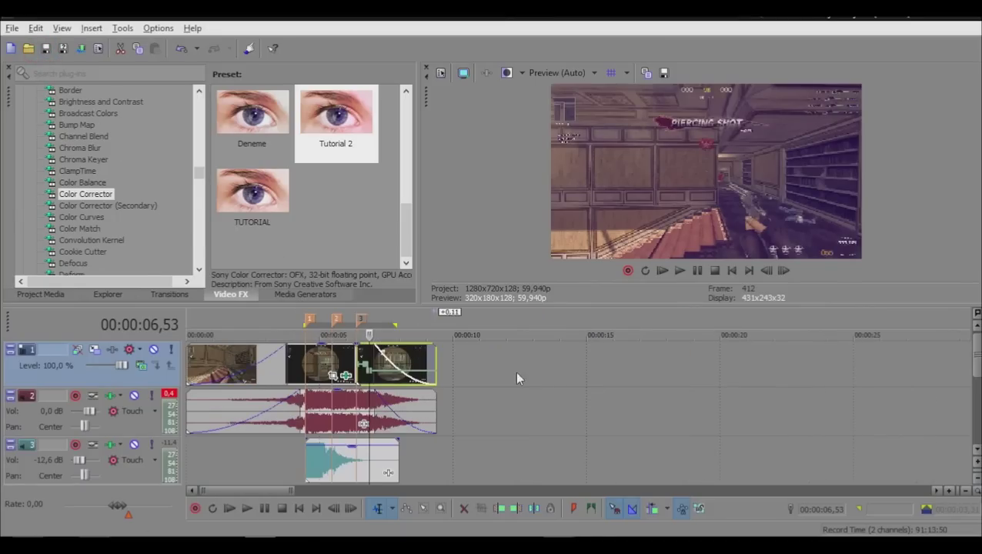
{"action": "left_click", "coordinate": [263, 362]}
{"action": "right_click", "coordinate": [263, 362]}
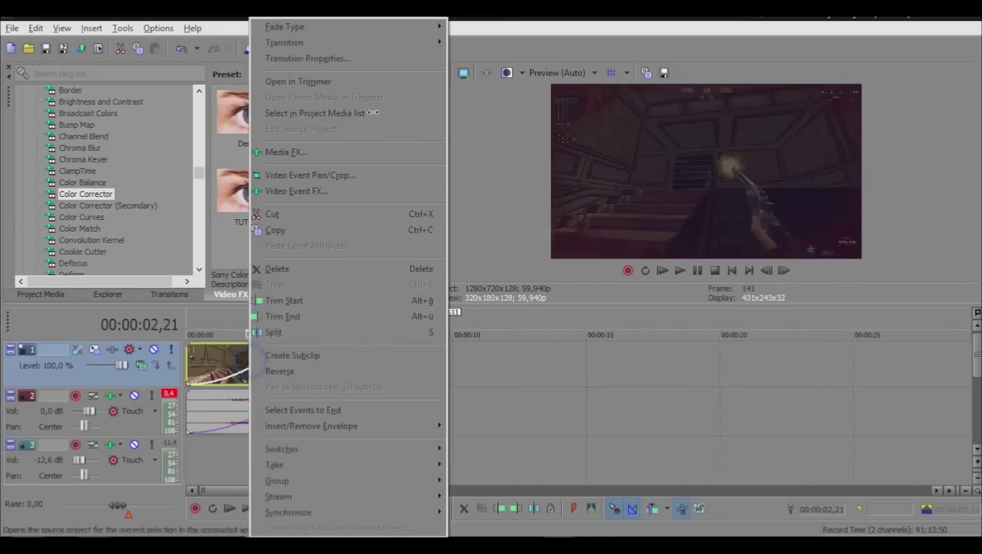
{"action": "left_click", "coordinate": [369, 174]}
{"action": "left_click", "coordinate": [127, 427]}
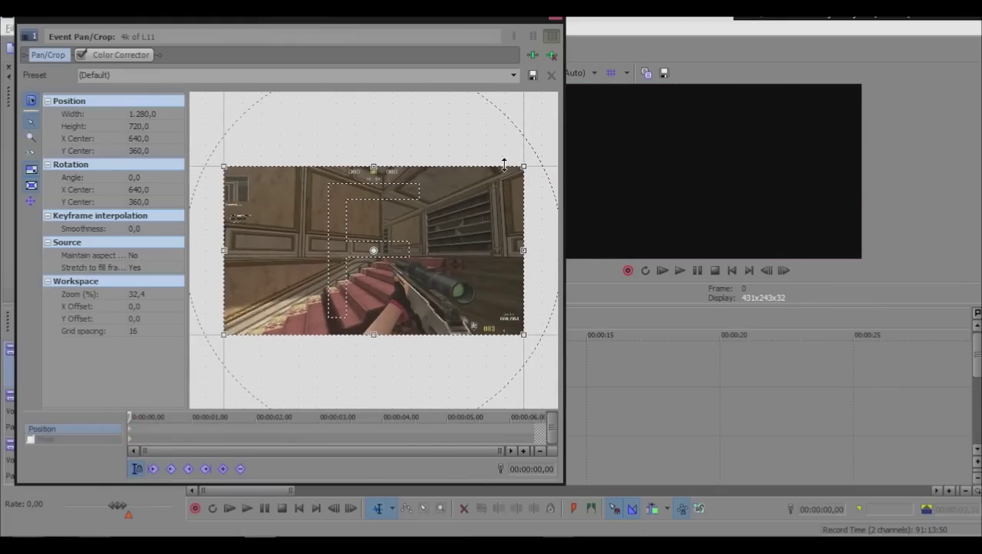
{"action": "left_click", "coordinate": [31, 153]}
{"action": "left_click_drag", "start_coordinate": [522, 166], "coordinate": [507, 175]}
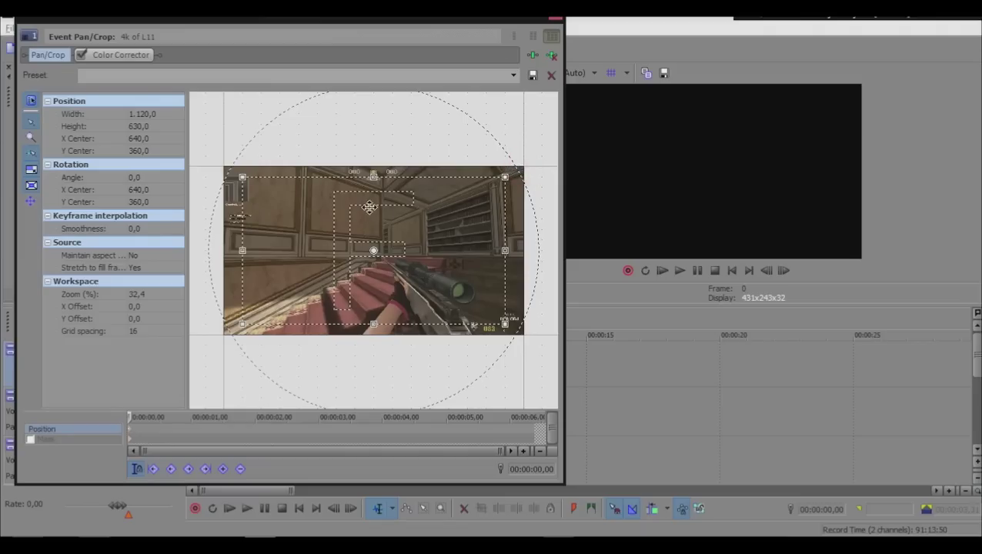
{"action": "right_click", "coordinate": [336, 203]}
{"action": "left_click", "coordinate": [362, 215]}
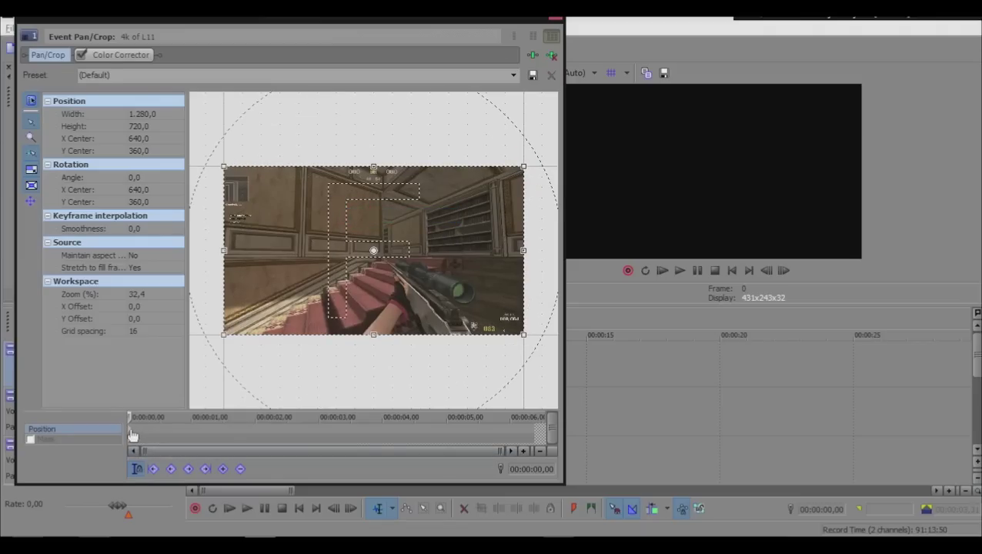
Step: Crop the first gameplay clip about its center to 1.120 by 630 and recheck its Pan/Crop settings
{"action": "left_click", "coordinate": [129, 427]}
{"action": "left_click_drag", "start_coordinate": [524, 166], "coordinate": [505, 177]}
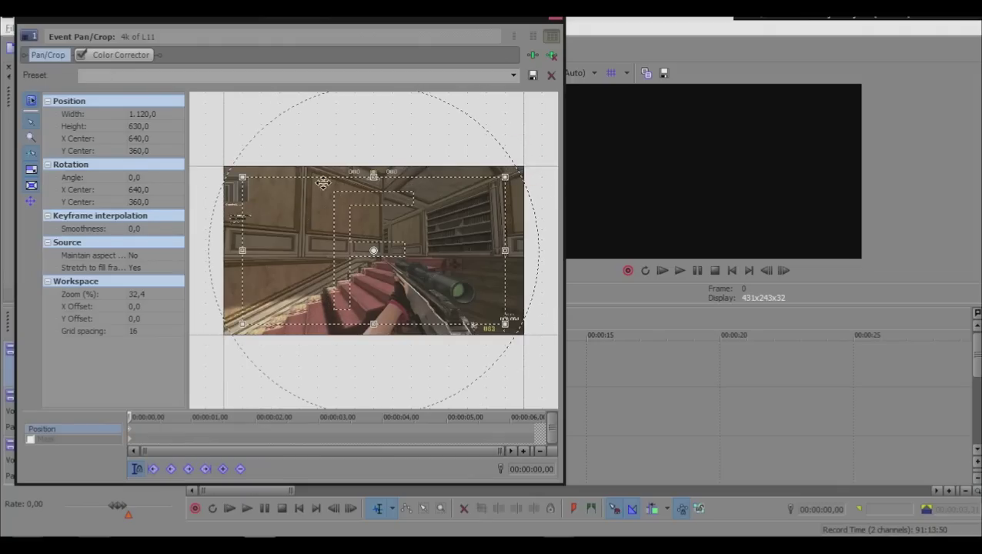
{"action": "left_click", "coordinate": [556, 15]}
{"action": "right_click", "coordinate": [200, 374]}
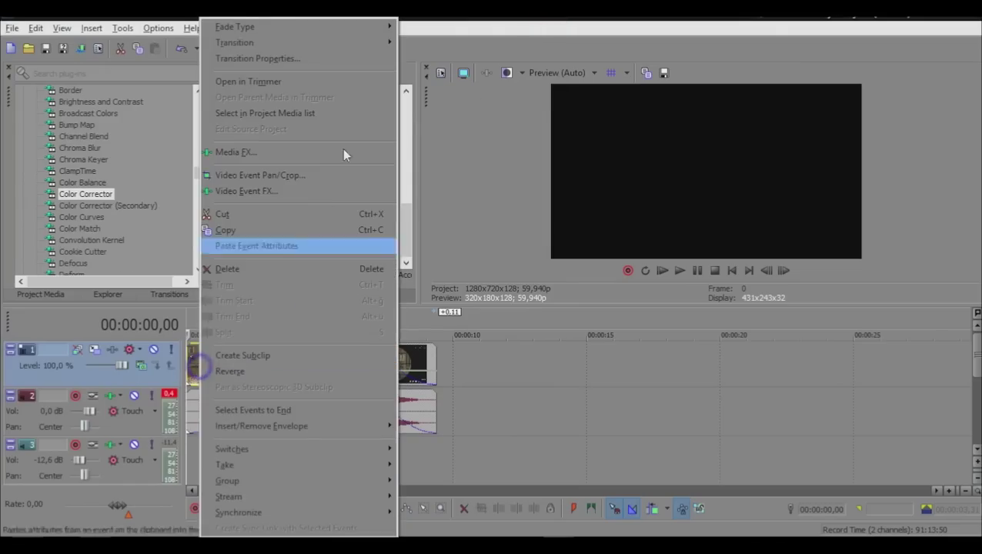
{"action": "left_click", "coordinate": [313, 175]}
{"action": "left_click", "coordinate": [555, 15]}
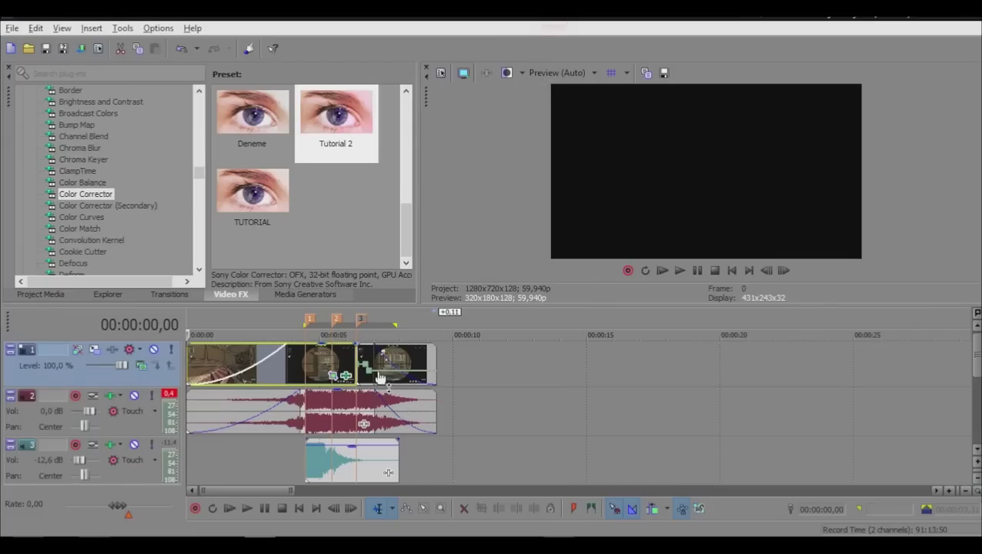
Step: Crop the second gameplay clip about its center to 1.120 by 630 as well
{"action": "right_click", "coordinate": [375, 360]}
{"action": "left_click", "coordinate": [460, 175]}
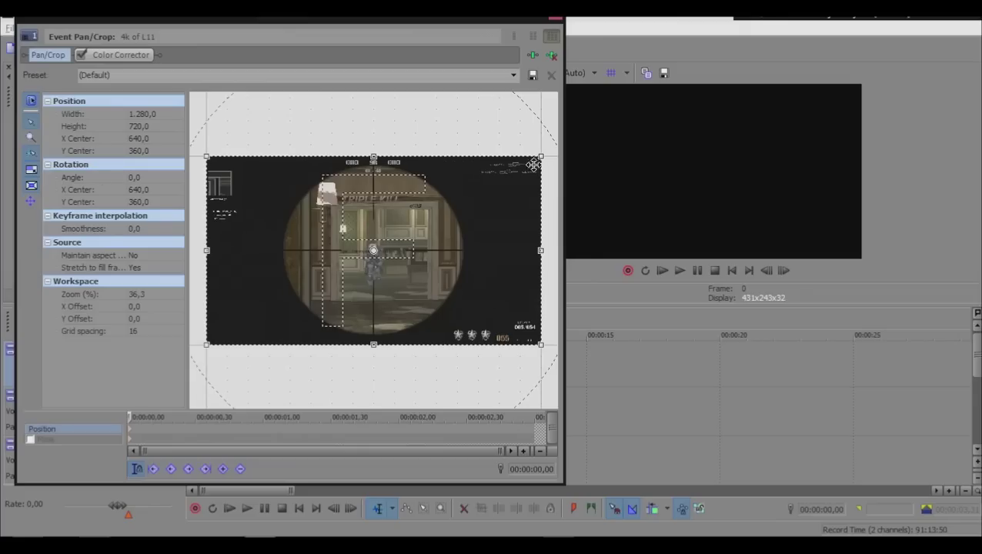
{"action": "left_click_drag", "start_coordinate": [531, 162], "coordinate": [519, 168]}
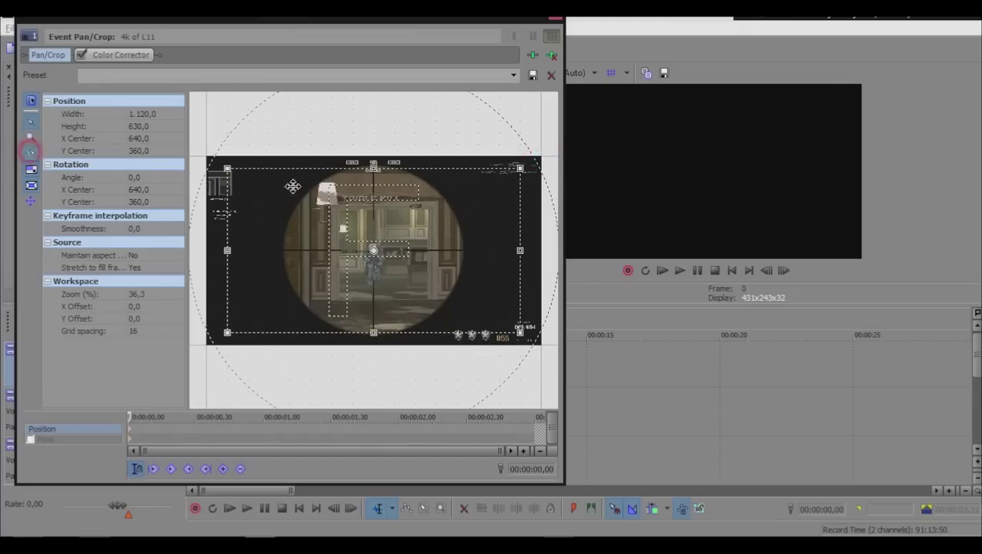
{"action": "mouse_move", "coordinate": [523, 165]}
{"action": "left_mouse_down"}
{"action": "mouse_move", "coordinate": [543, 155]}
{"action": "mouse_move", "coordinate": [536, 167]}
{"action": "left_mouse_up"}
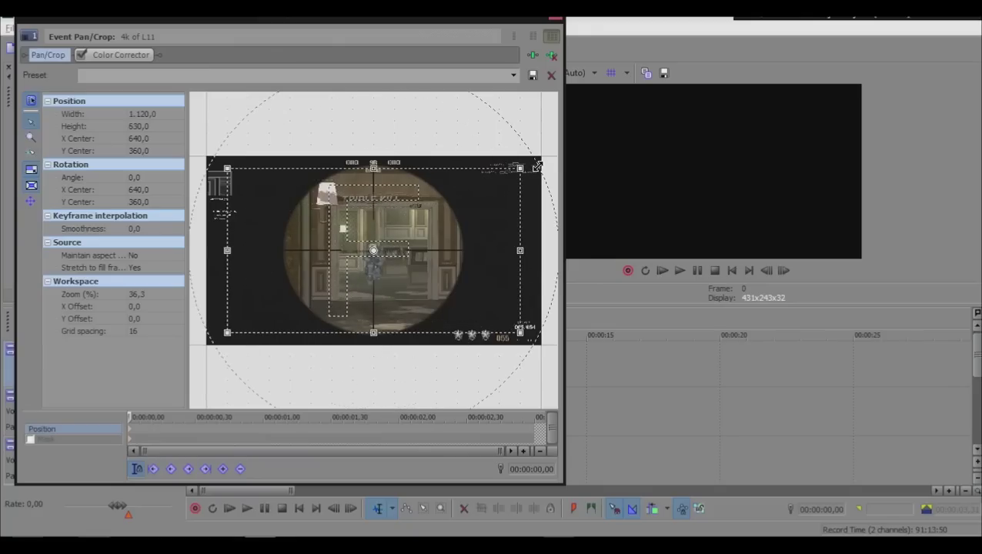
{"action": "left_click", "coordinate": [32, 186]}
{"action": "left_click", "coordinate": [558, 20]}
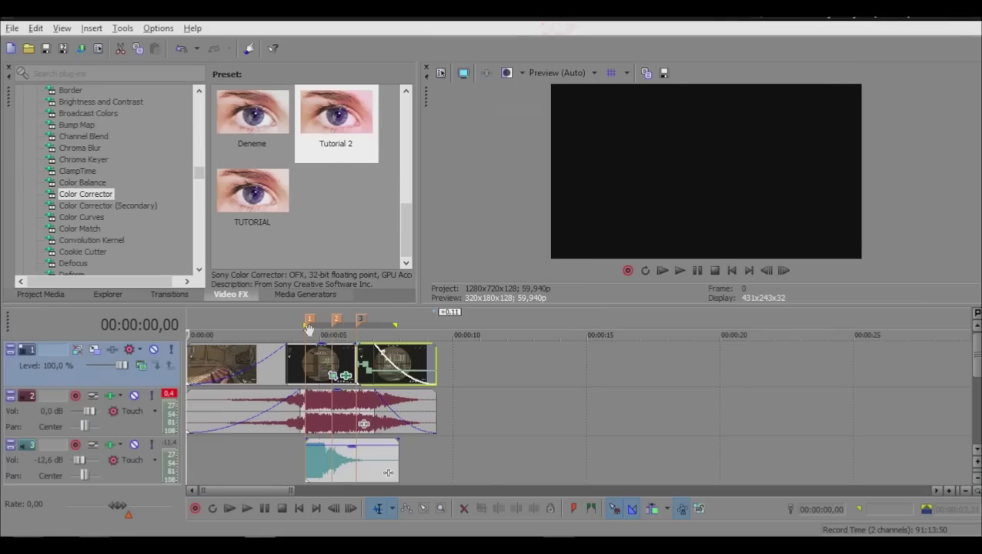
Step: Add a new video track above the gameplay track and choose its compositing mode
{"action": "right_click", "coordinate": [161, 380]}
{"action": "left_click", "coordinate": [188, 187]}
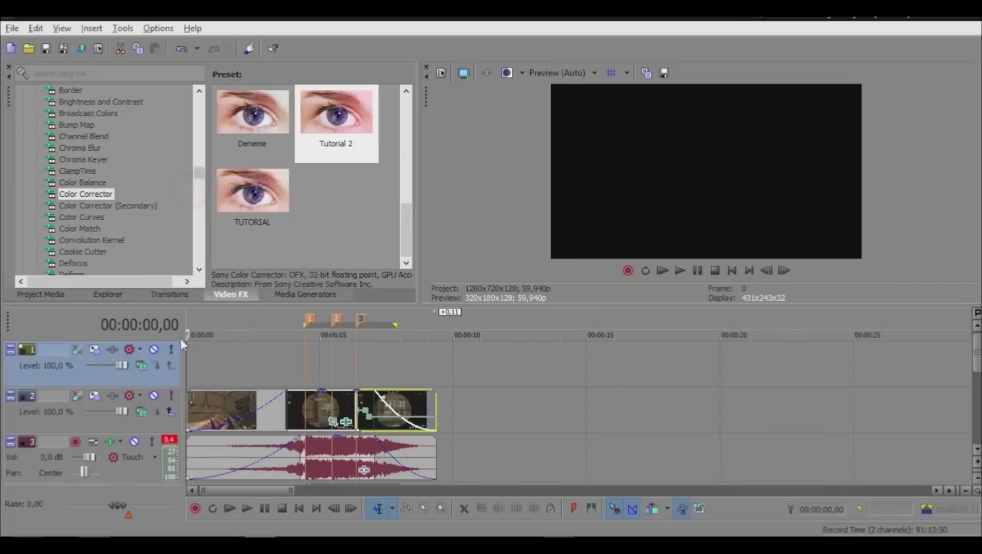
{"action": "left_click", "coordinate": [141, 365]}
{"action": "left_click", "coordinate": [177, 189]}
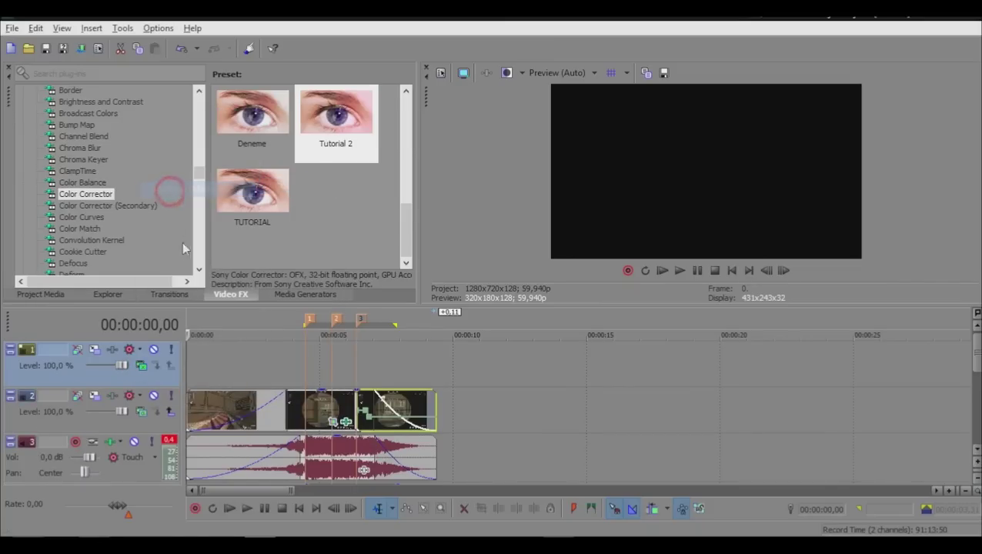
Step: Place a white Solid Color event at the start of the new top track and trim its end to the gameplay's end
{"action": "left_click", "coordinate": [306, 294]}
{"action": "left_click", "coordinate": [76, 194]}
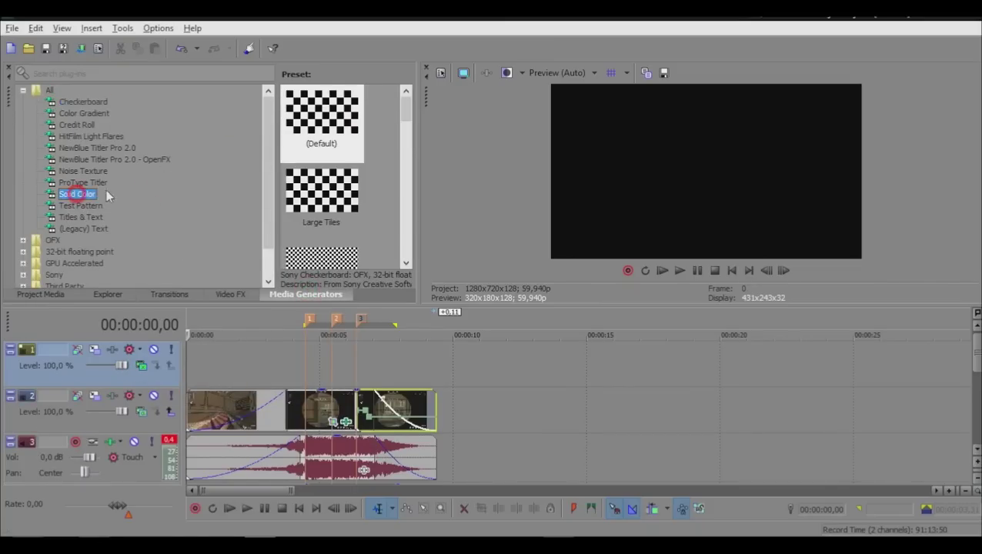
{"action": "left_click_drag", "start_coordinate": [322, 116], "coordinate": [188, 366]}
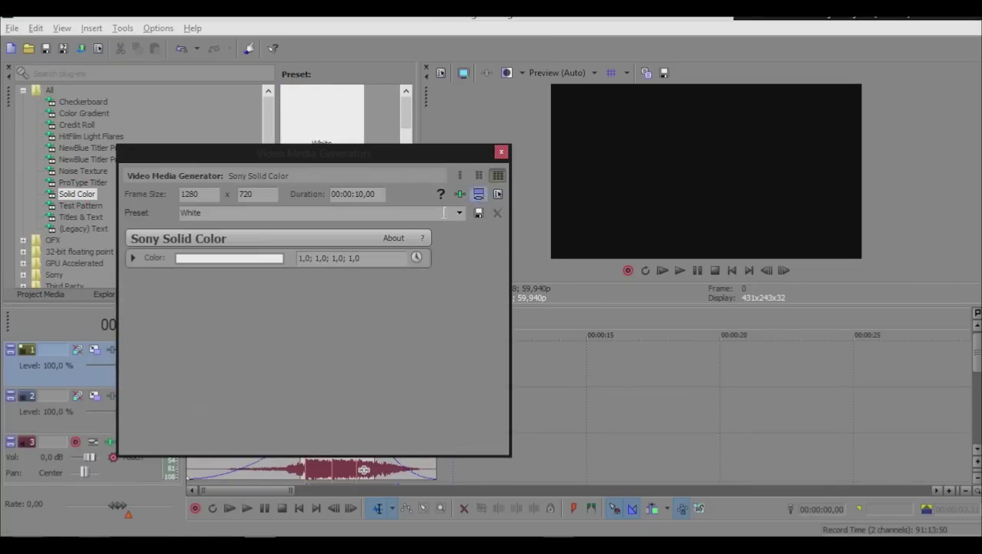
{"action": "left_click", "coordinate": [500, 152]}
{"action": "left_click_drag", "start_coordinate": [453, 355], "coordinate": [433, 358]}
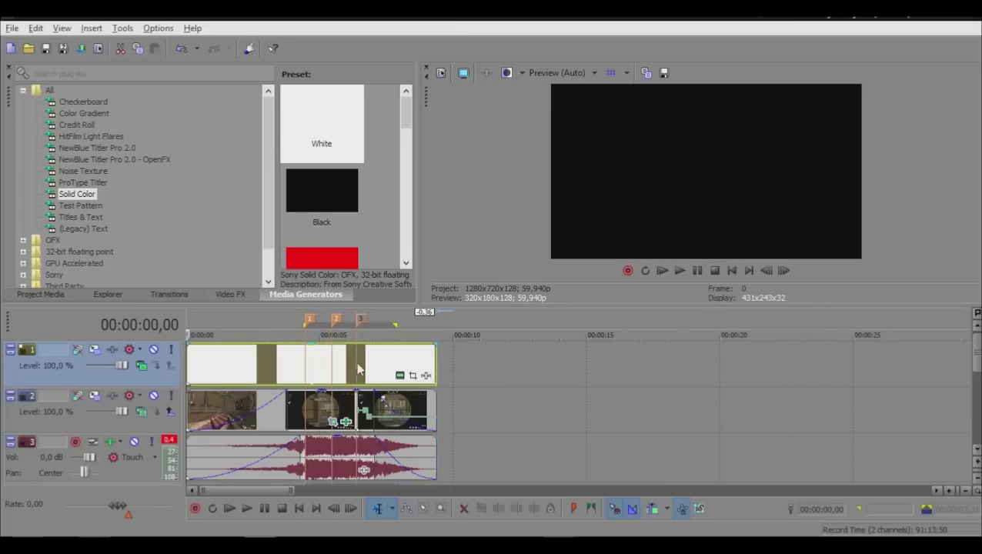
Step: Crop the white Solid Color event vertically about its center to 1.280 by about 659 in its Pan/Crop settings
{"action": "right_click", "coordinate": [357, 361]}
{"action": "left_click", "coordinate": [392, 165]}
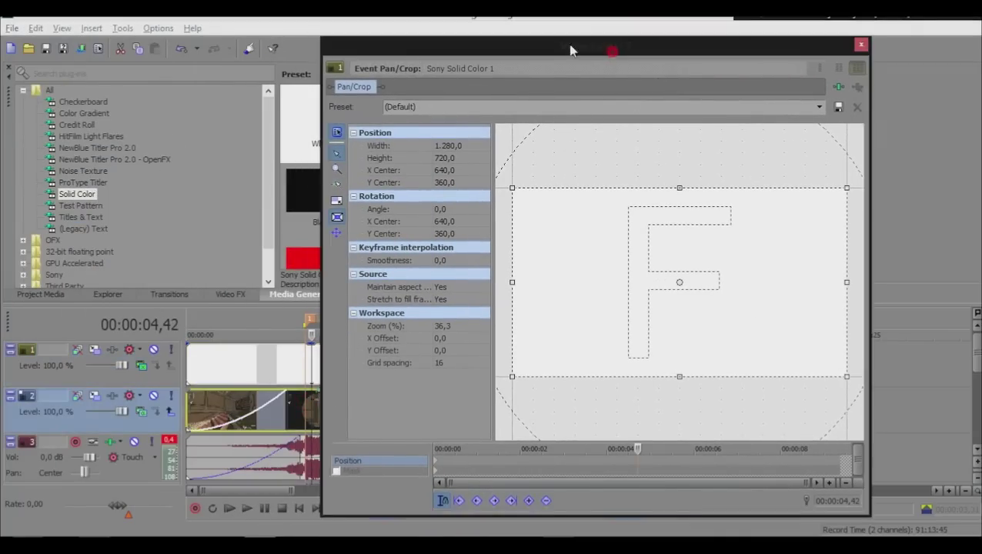
{"action": "left_click_drag", "start_coordinate": [570, 50], "coordinate": [236, 45]}
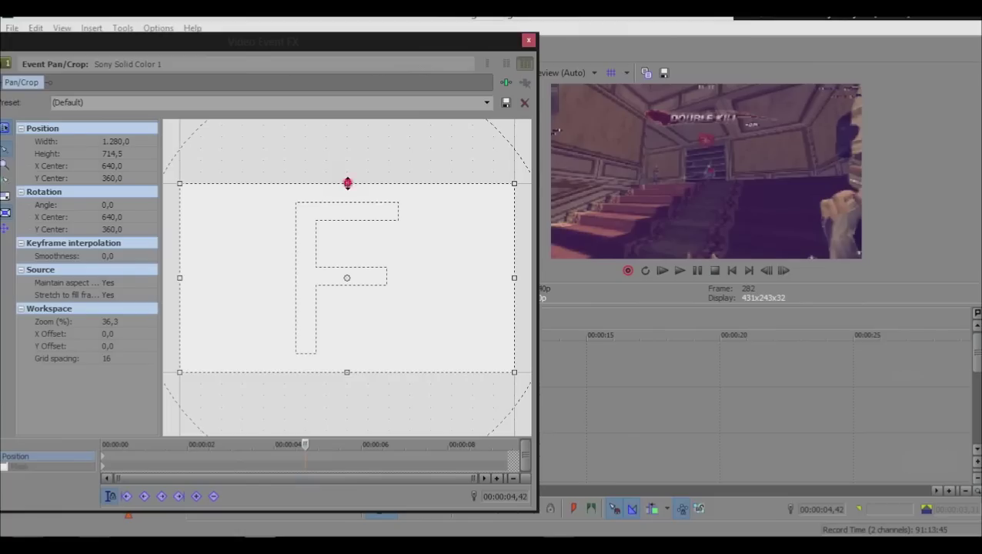
{"action": "left_click_drag", "start_coordinate": [347, 183], "coordinate": [348, 190]}
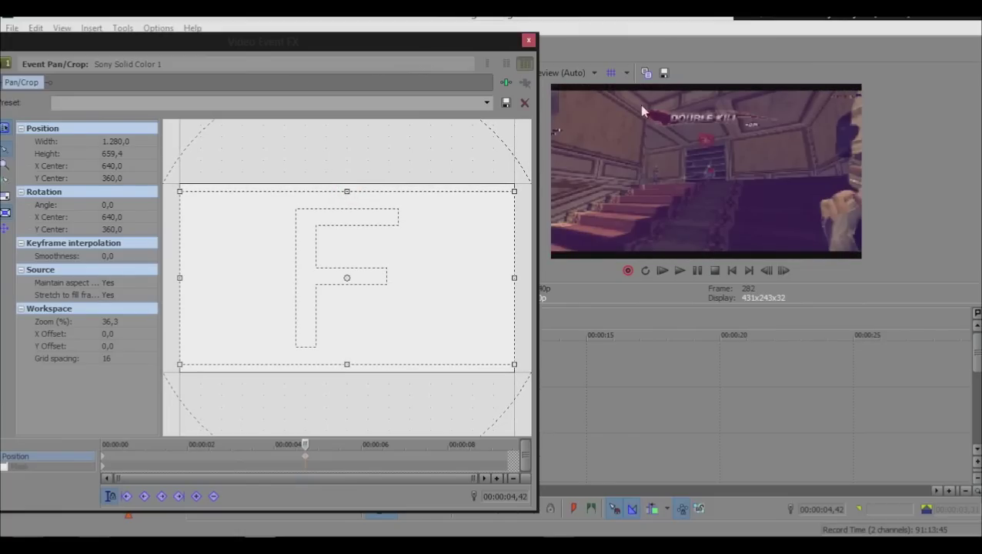
Step: Set the preview quality to Best (Full) and check the letterboxed picture on the external monitor preview
{"action": "left_click", "coordinate": [569, 72]}
{"action": "mouse_move", "coordinate": [566, 140]}
{"action": "left_click", "coordinate": [623, 188]}
{"action": "left_click_drag", "start_coordinate": [457, 40], "coordinate": [375, 34]}
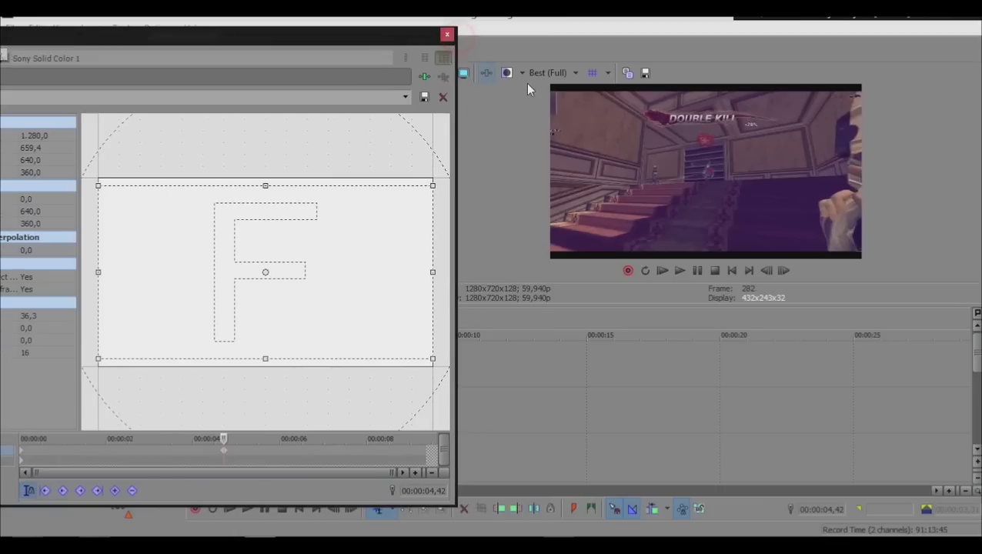
{"action": "left_click", "coordinate": [463, 74]}
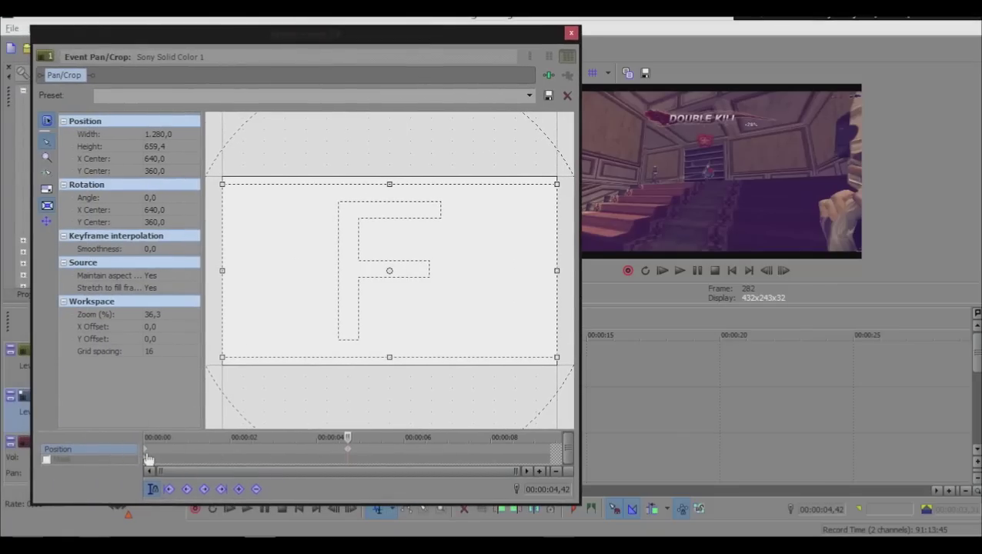
Step: Edit the opening Pan/Crop keyframe of the white solid, compare it with the cropped keyframe and close the settings
{"action": "right_click", "coordinate": [148, 458]}
{"action": "left_click", "coordinate": [181, 339]}
{"action": "left_click", "coordinate": [350, 454]}
{"action": "left_click", "coordinate": [145, 454]}
{"action": "left_click", "coordinate": [571, 33]}
Step: Examine the letterbox bars at several points along the timeline, from the project start to the end of the clips
{"action": "left_click", "coordinate": [386, 375]}
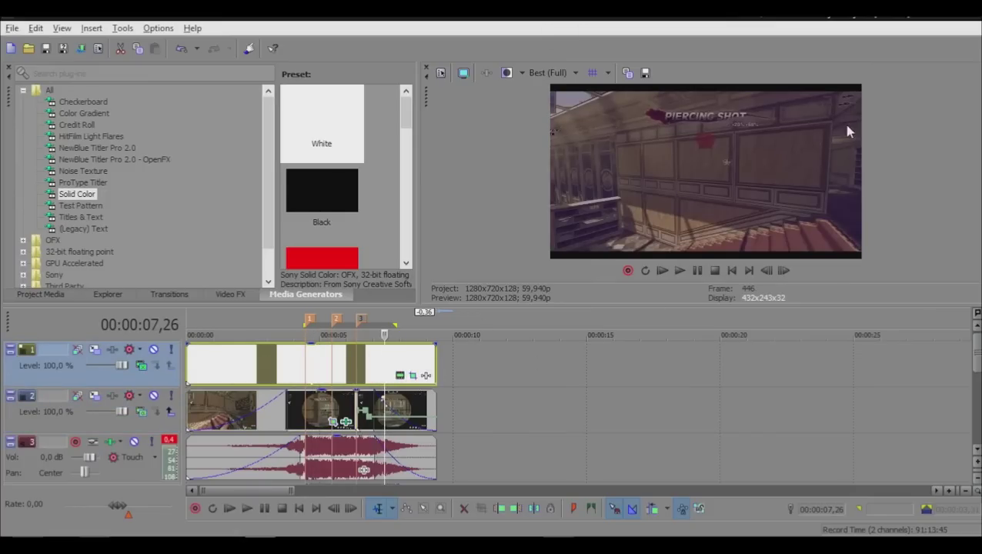
{"action": "left_click", "coordinate": [433, 408]}
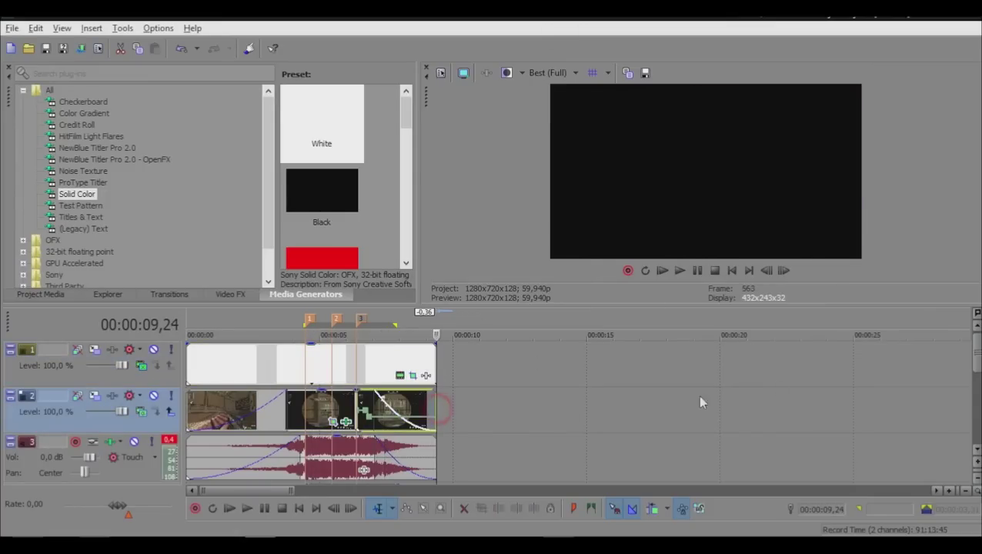
{"action": "left_click_drag", "start_coordinate": [970, 363], "coordinate": [976, 371]}
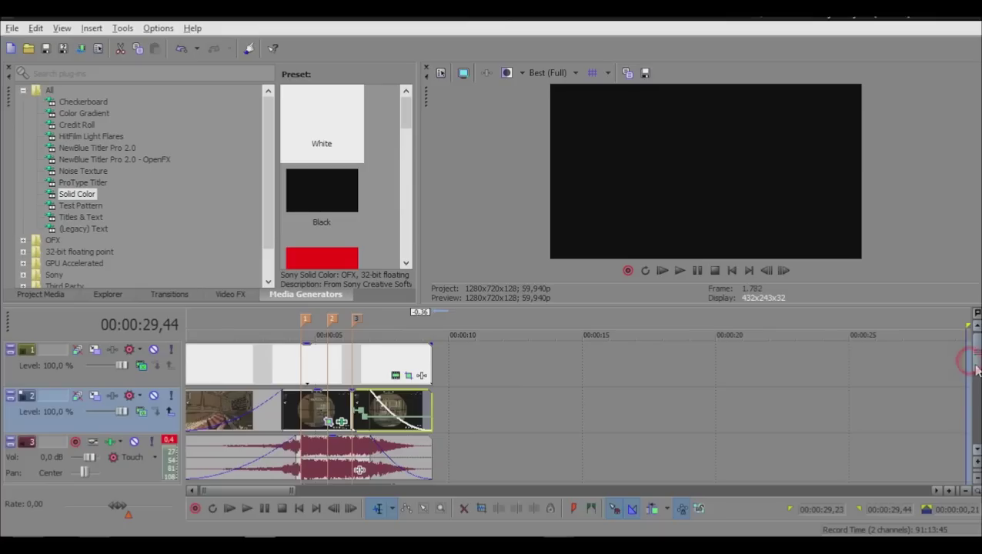
{"action": "left_click", "coordinate": [267, 361]}
{"action": "left_click_drag", "start_coordinate": [259, 490], "coordinate": [204, 498]}
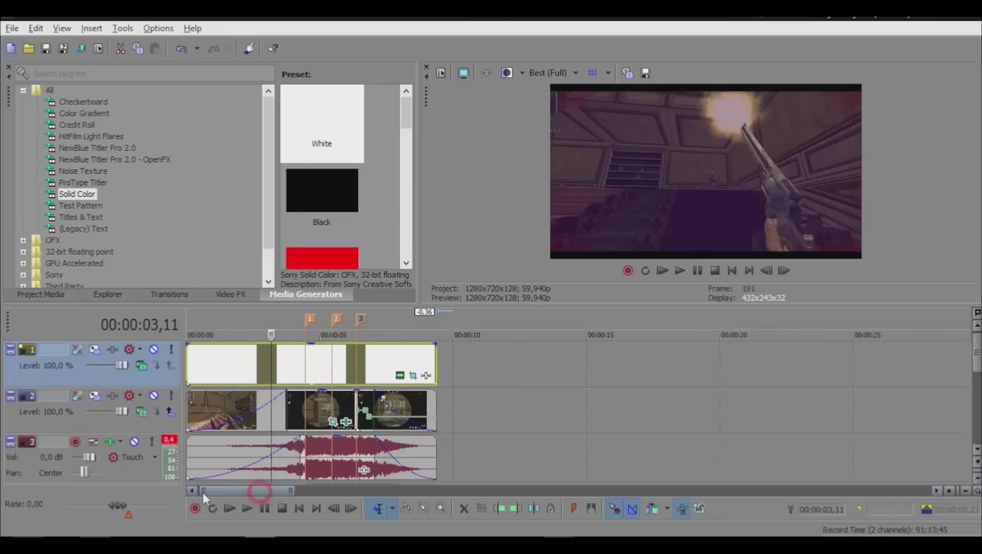
{"action": "double_click", "coordinate": [193, 364]}
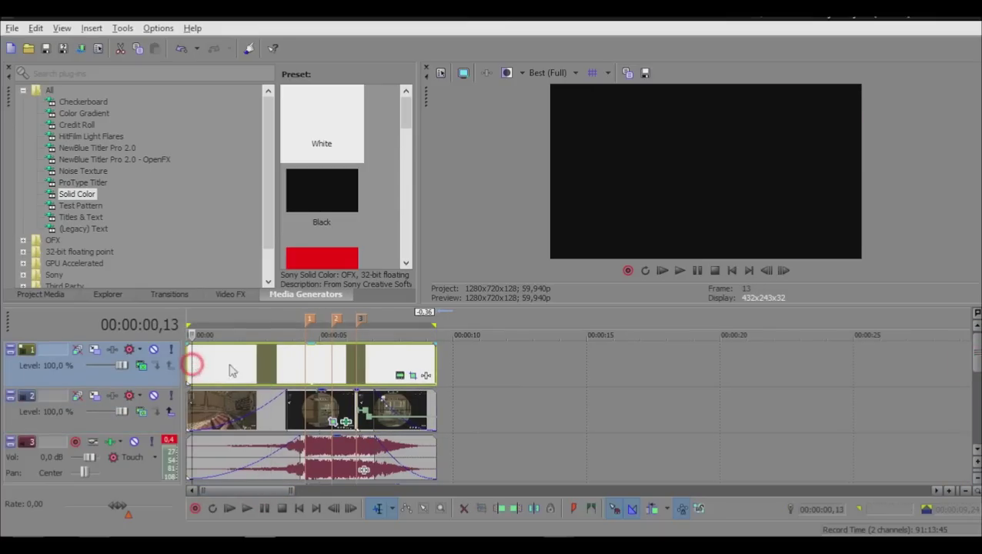
{"action": "left_click", "coordinate": [460, 365]}
{"action": "left_click", "coordinate": [433, 362]}
{"action": "left_click", "coordinate": [275, 361]}
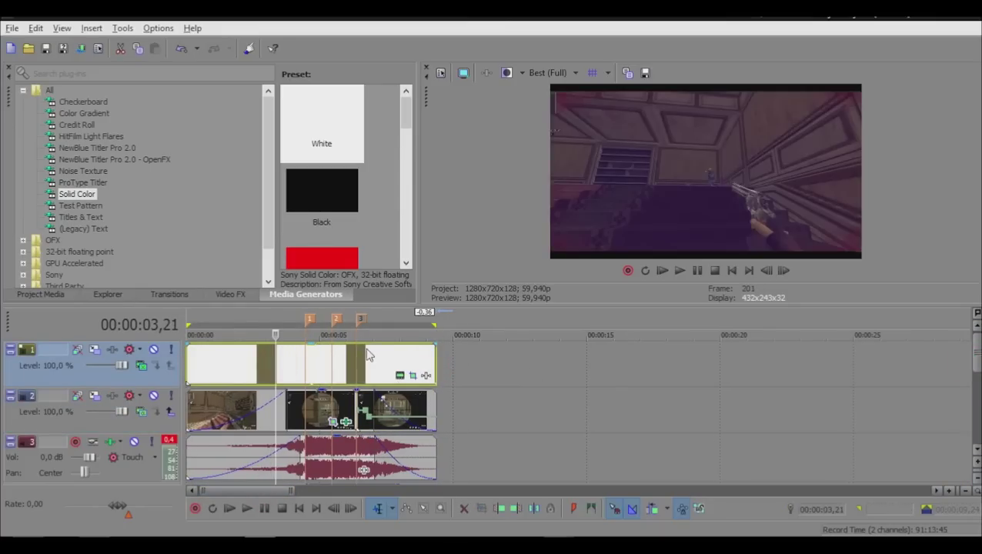
{"action": "left_click", "coordinate": [367, 354]}
{"action": "left_click", "coordinate": [187, 365]}
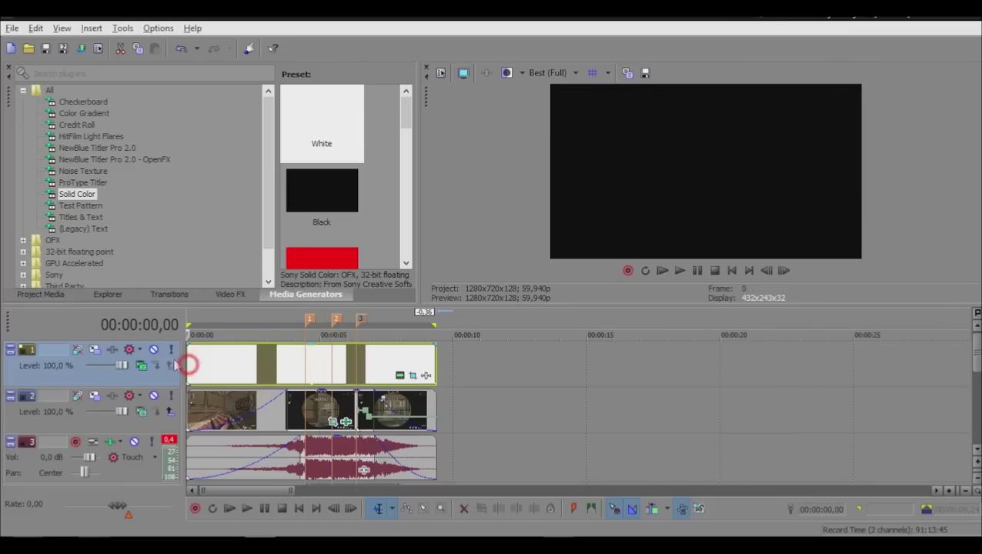
Step: Select the time range from the project start to the end of the last audio event, 00:00:09,55, as the loop region
{"action": "key", "text": "alt+f"}
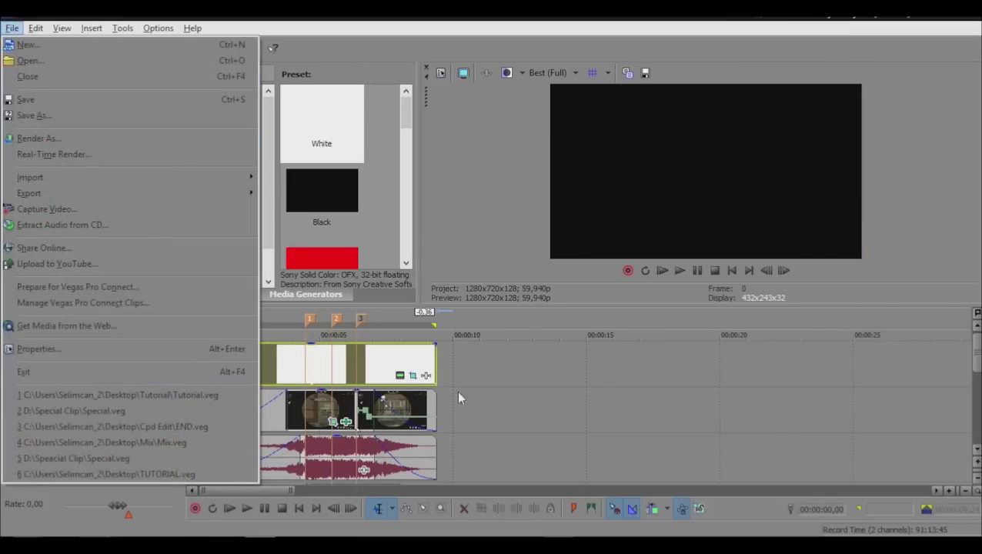
{"action": "left_click", "coordinate": [477, 393]}
{"action": "scroll", "coordinate": [966, 385], "scroll_direction": "down", "scroll_amount": 3}
{"action": "left_click_drag", "start_coordinate": [448, 454], "coordinate": [186, 461]}
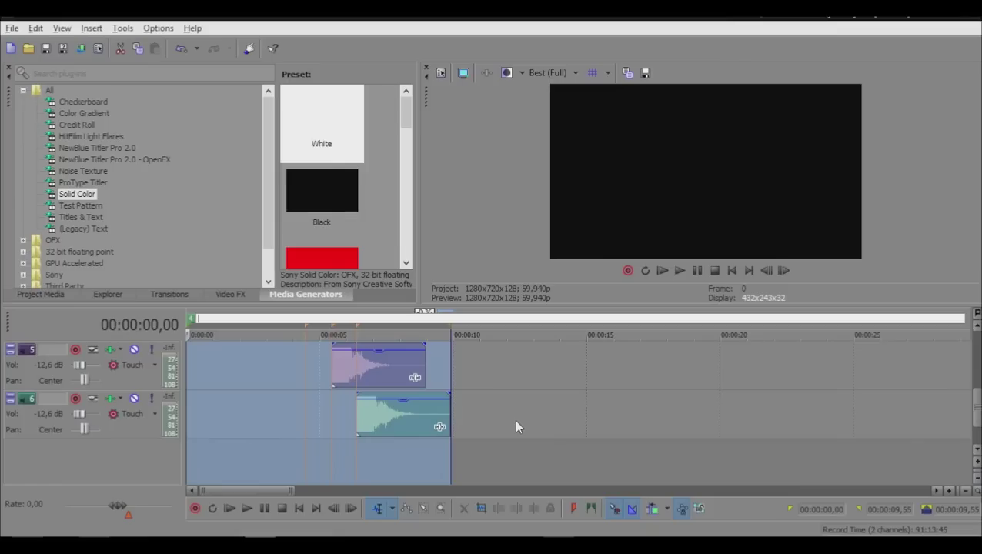
{"action": "scroll", "coordinate": [974, 396], "scroll_direction": "up", "scroll_amount": 3}
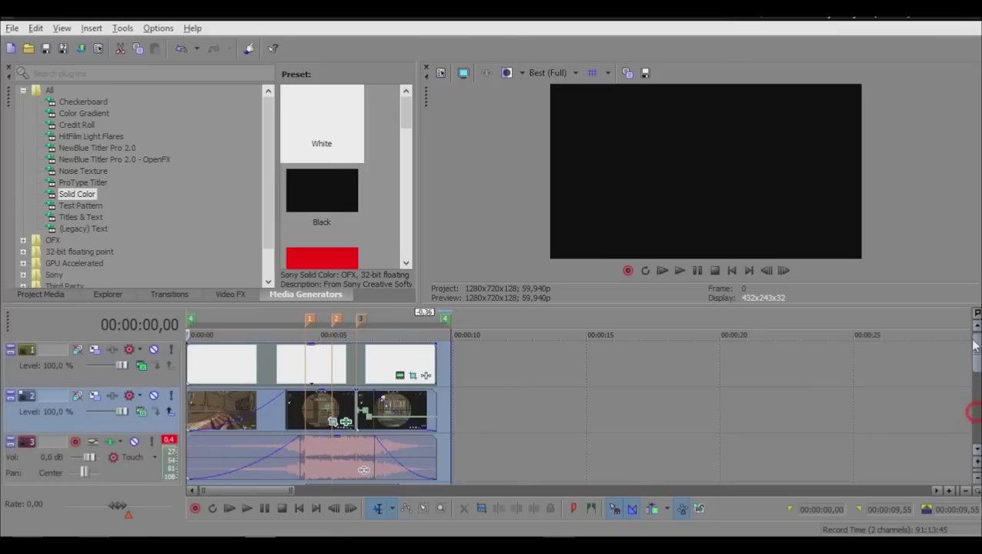
{"action": "left_click", "coordinate": [451, 360]}
{"action": "left_click", "coordinate": [439, 364]}
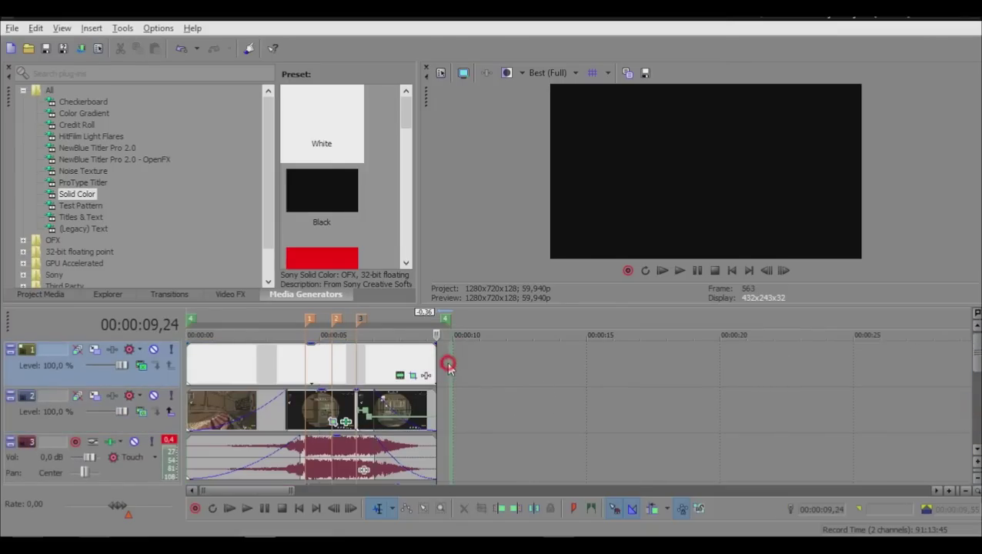
{"action": "left_click", "coordinate": [522, 381]}
{"action": "left_click_drag", "start_coordinate": [449, 377], "coordinate": [187, 377]}
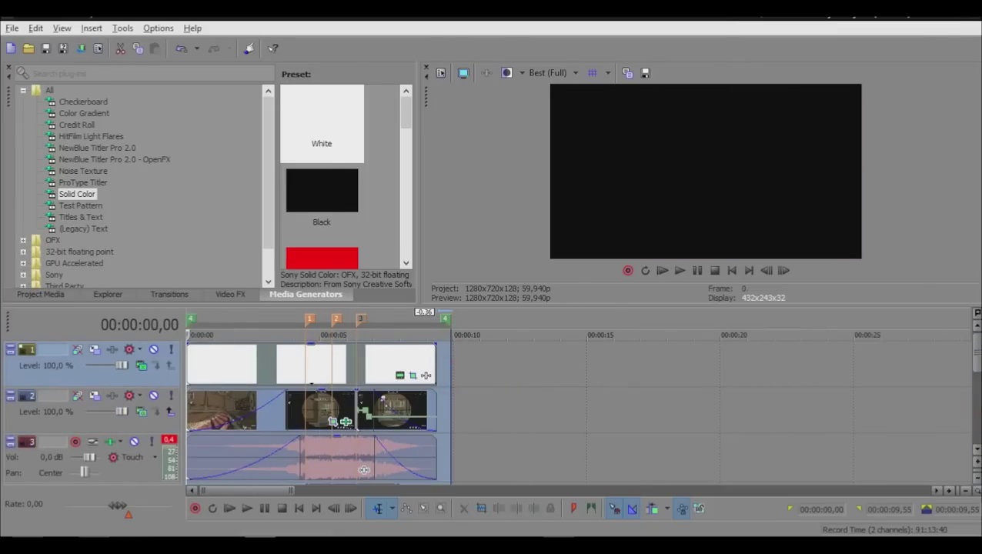
Step: Open the Render As settings for the selected region and list the favorite MainConcept AVC/AAC templates
{"action": "left_click", "coordinate": [12, 28]}
{"action": "left_click", "coordinate": [38, 141]}
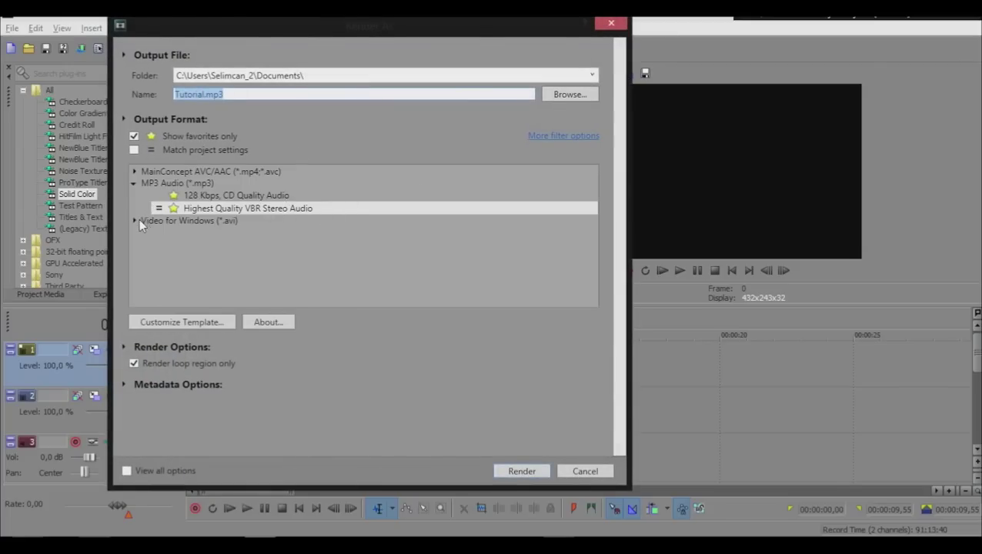
{"action": "left_click", "coordinate": [134, 182]}
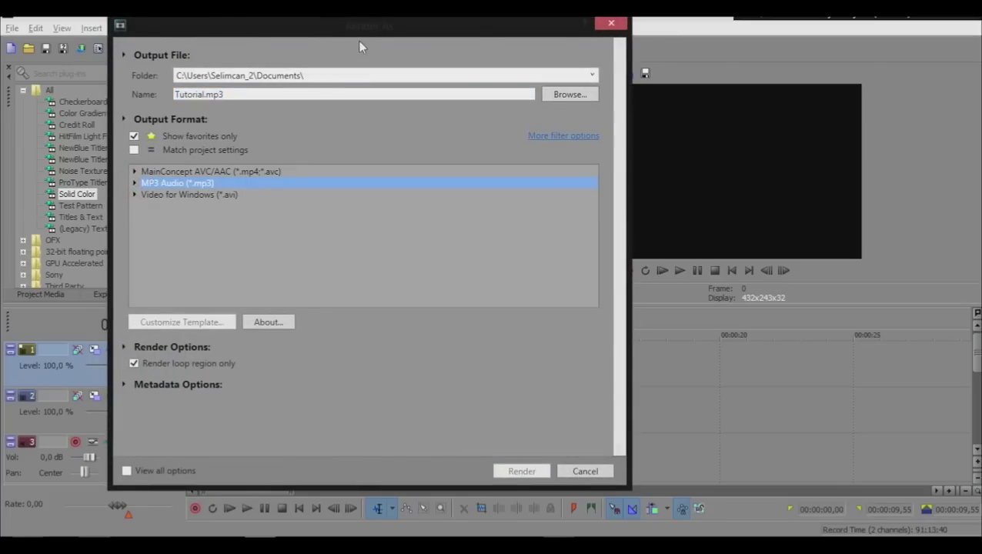
{"action": "mouse_move", "coordinate": [359, 46]}
{"action": "left_mouse_down"}
{"action": "mouse_move", "coordinate": [664, 45]}
{"action": "mouse_move", "coordinate": [365, 39]}
{"action": "left_mouse_up"}
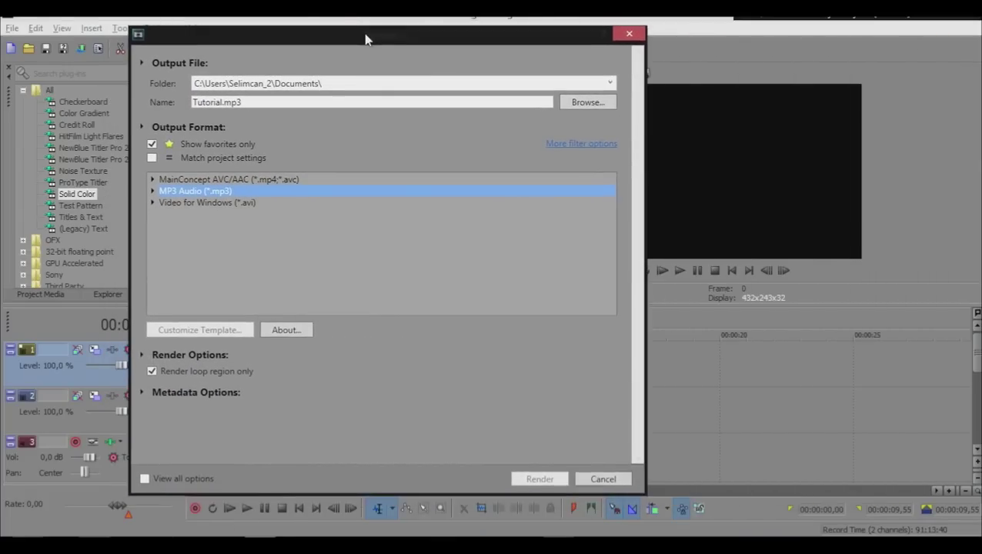
{"action": "left_click", "coordinate": [153, 179]}
{"action": "left_click", "coordinate": [203, 180]}
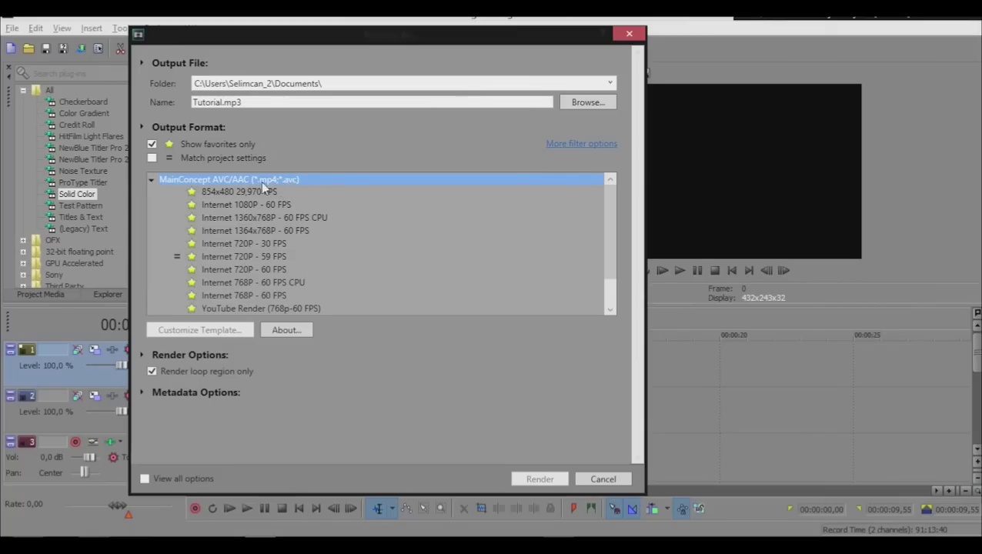
{"action": "left_click_drag", "start_coordinate": [607, 208], "coordinate": [606, 235]}
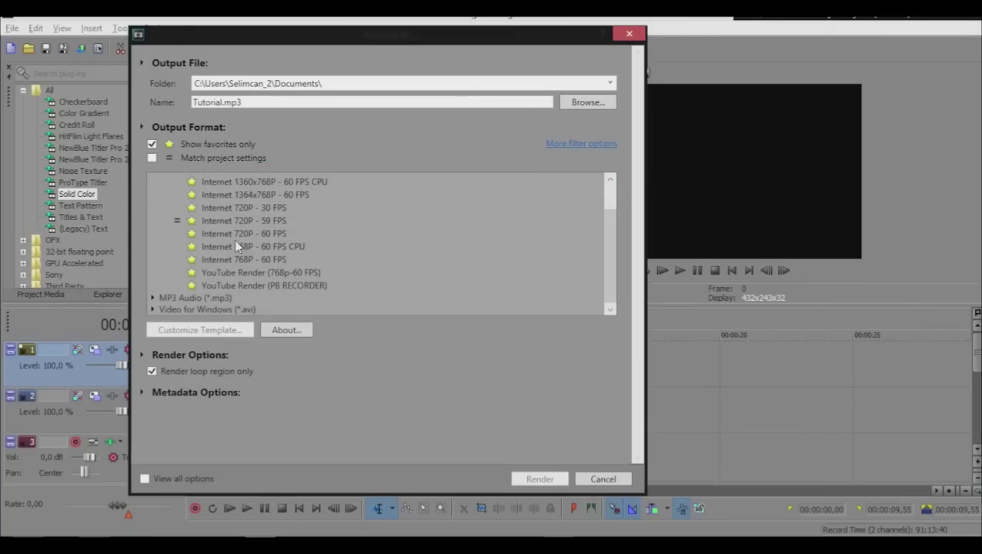
Step: Include the non-favorite render templates, choose Internet HD 720p and open its template settings
{"action": "left_click", "coordinate": [231, 221]}
{"action": "left_click", "coordinate": [164, 145]}
{"action": "scroll", "coordinate": [224, 289], "scroll_direction": "down", "scroll_amount": 2}
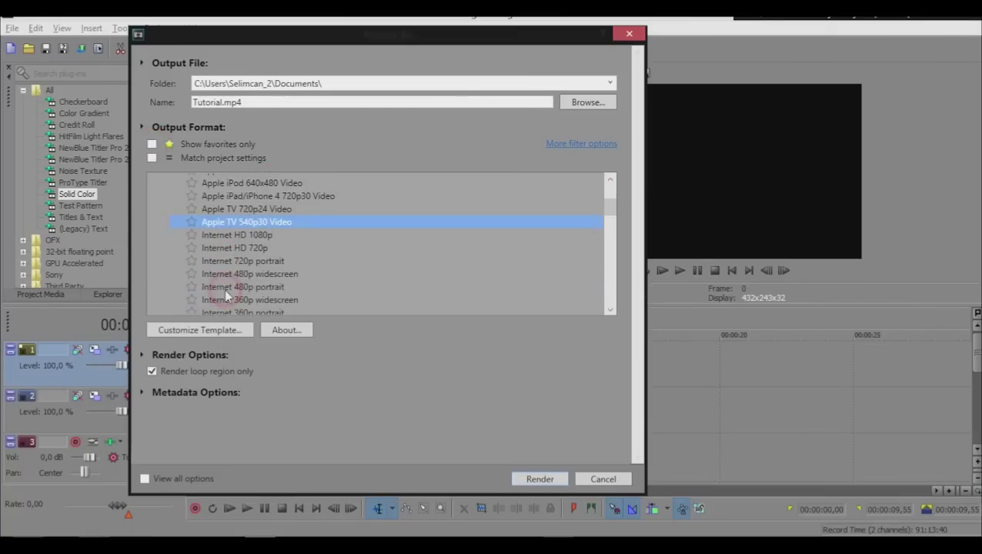
{"action": "left_click", "coordinate": [235, 248]}
{"action": "left_click", "coordinate": [210, 330]}
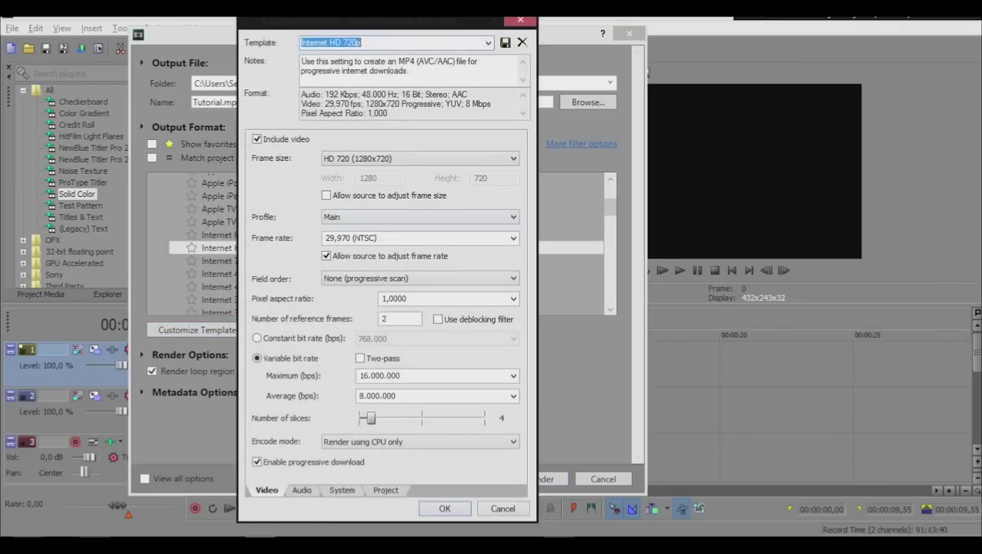
Step: Review the Internet HD 720p template's bit rate, frame rate, frame size, audio, system and rendering quality options, discarding any changes
{"action": "left_click", "coordinate": [415, 375]}
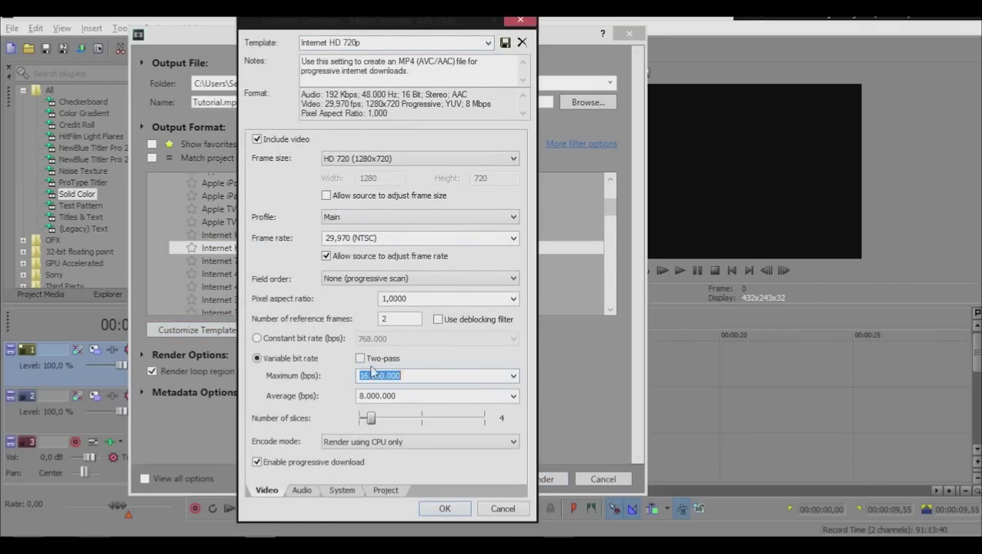
{"action": "left_click", "coordinate": [371, 368]}
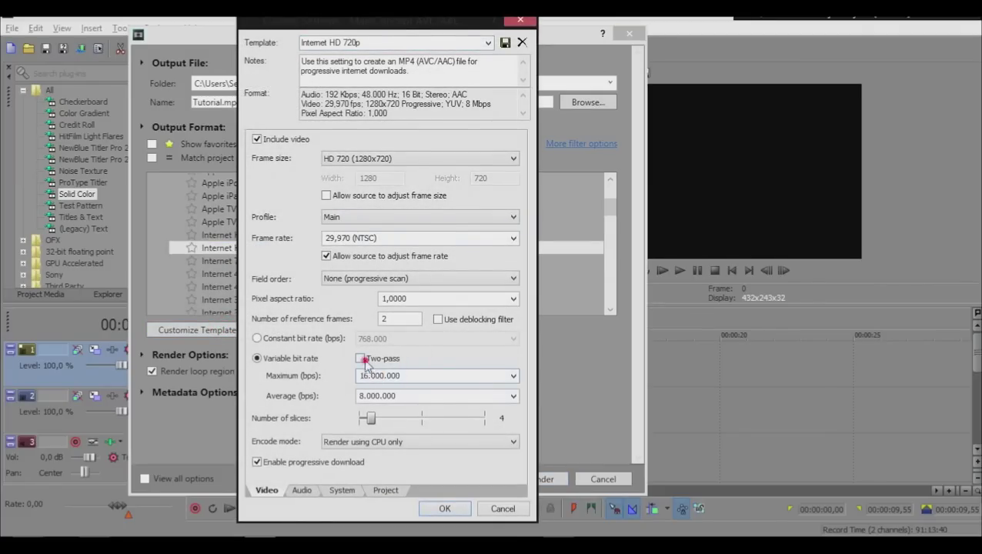
{"action": "left_click", "coordinate": [378, 237]}
{"action": "left_click", "coordinate": [357, 159]}
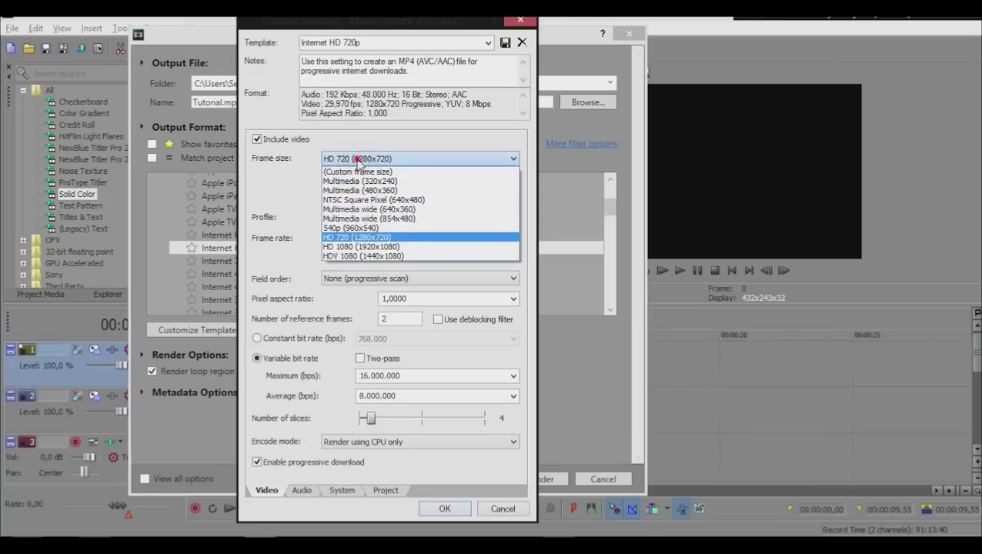
{"action": "left_click", "coordinate": [357, 158]}
{"action": "left_click", "coordinate": [302, 490]}
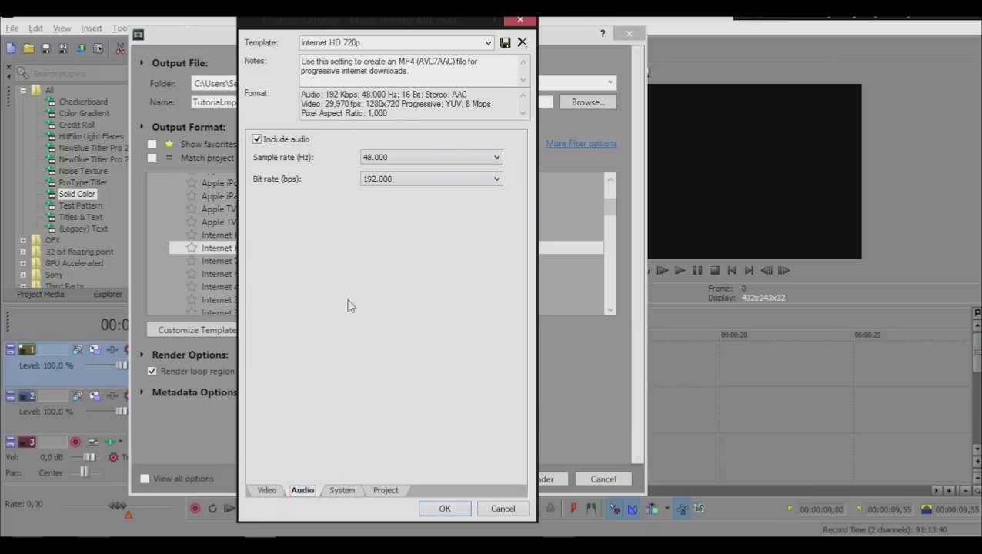
{"action": "left_click", "coordinate": [333, 490]}
{"action": "left_click", "coordinate": [384, 490]}
{"action": "left_click", "coordinate": [462, 146]}
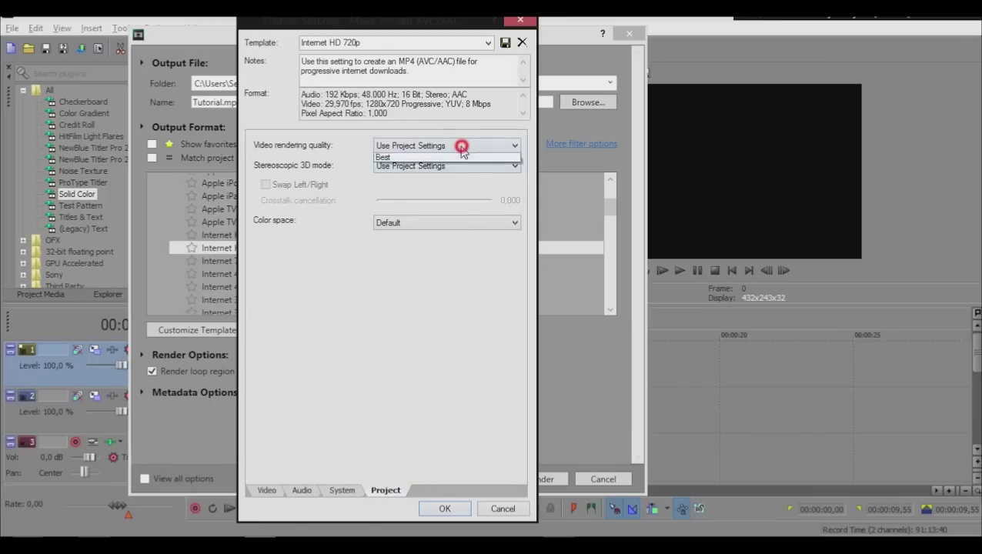
{"action": "left_click", "coordinate": [499, 508]}
{"action": "left_click", "coordinate": [501, 504]}
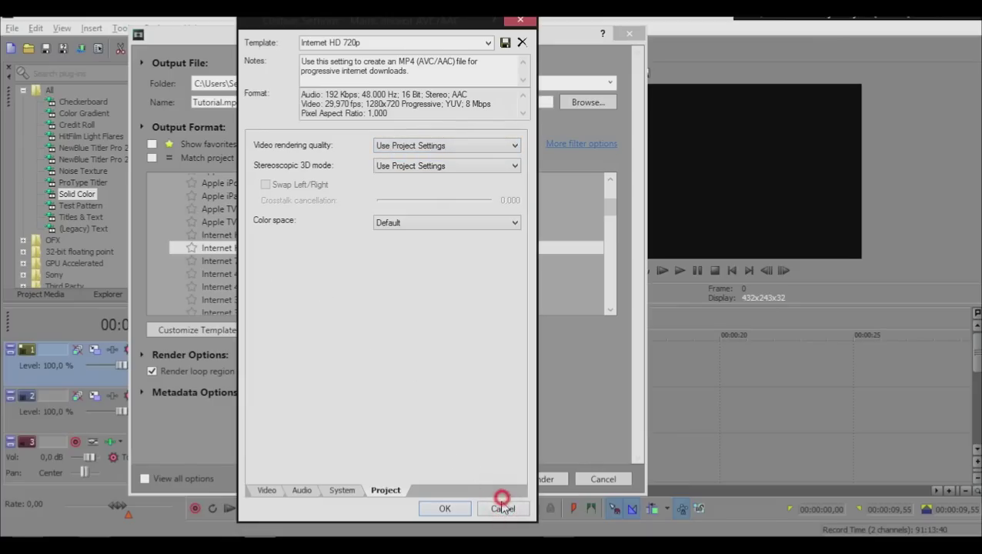
Step: Limit the list to favorite templates, choose Internet 720P - 60 FPS and open its template settings
{"action": "left_click", "coordinate": [152, 143]}
{"action": "scroll", "coordinate": [263, 265], "scroll_direction": "up", "scroll_amount": 1}
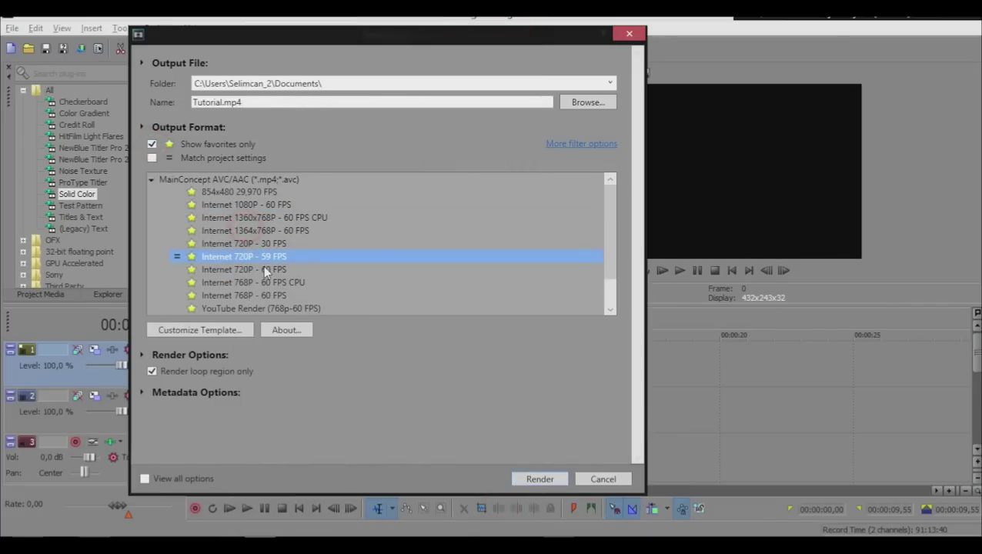
{"action": "left_click", "coordinate": [269, 271]}
{"action": "left_click", "coordinate": [235, 330]}
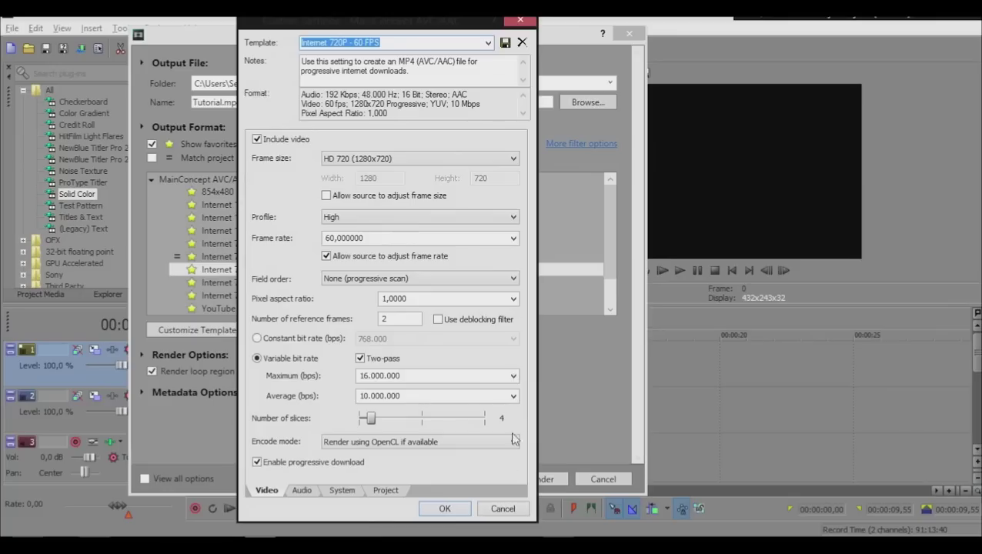
Step: Review the Internet 720P - 60 FPS template's average bit rate, encode mode, project and audio options, discarding any changes
{"action": "left_click", "coordinate": [407, 397]}
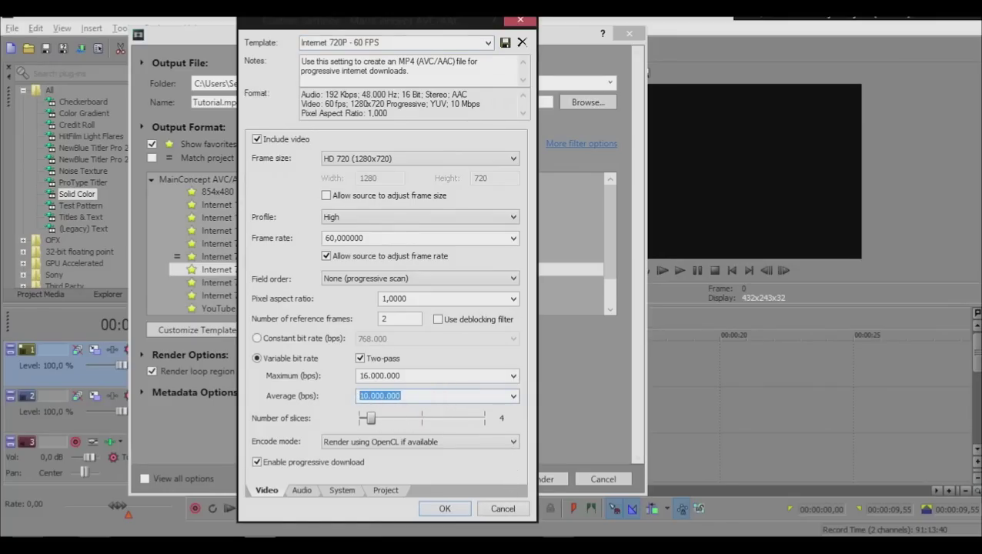
{"action": "left_click", "coordinate": [413, 396]}
{"action": "left_click", "coordinate": [394, 399]}
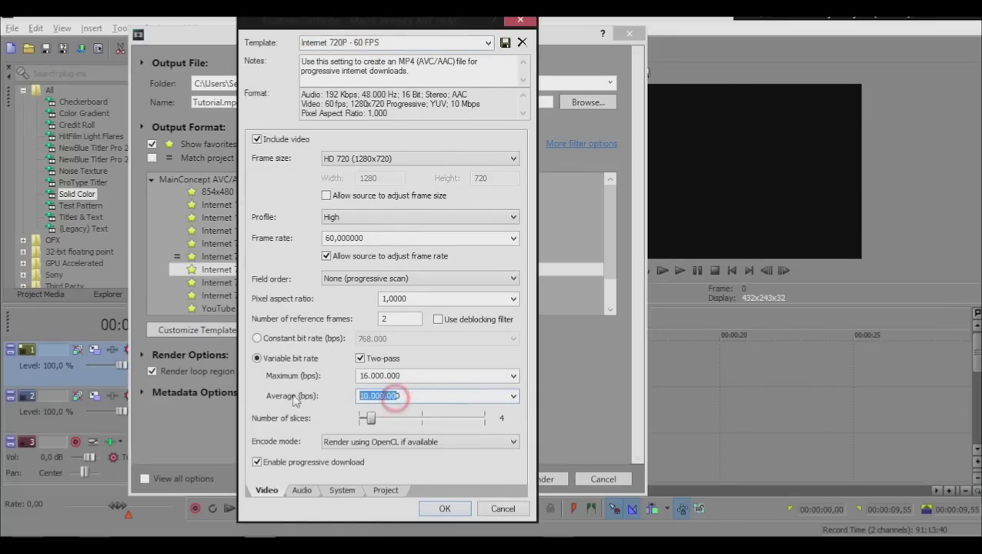
{"action": "left_click", "coordinate": [439, 396]}
{"action": "left_click", "coordinate": [449, 441]}
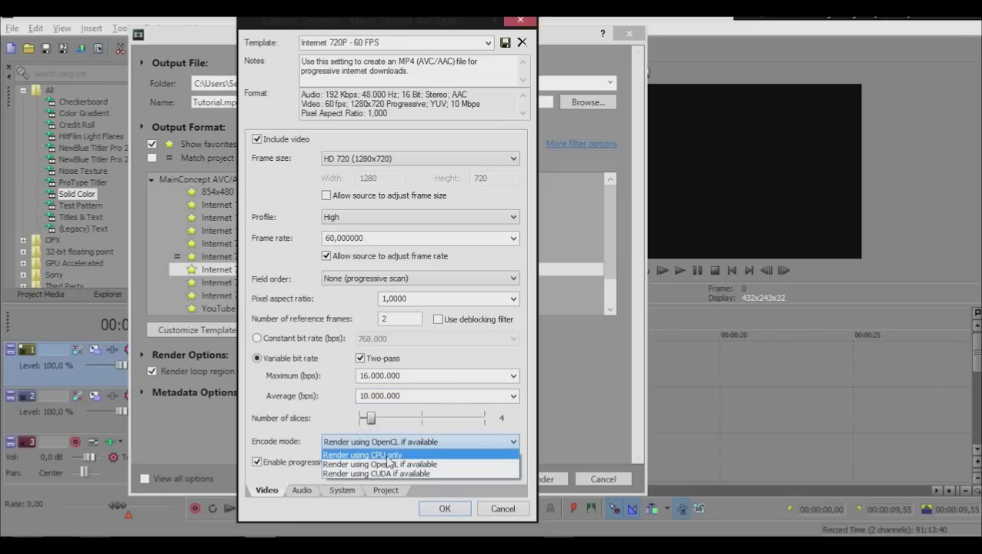
{"action": "left_click", "coordinate": [301, 427]}
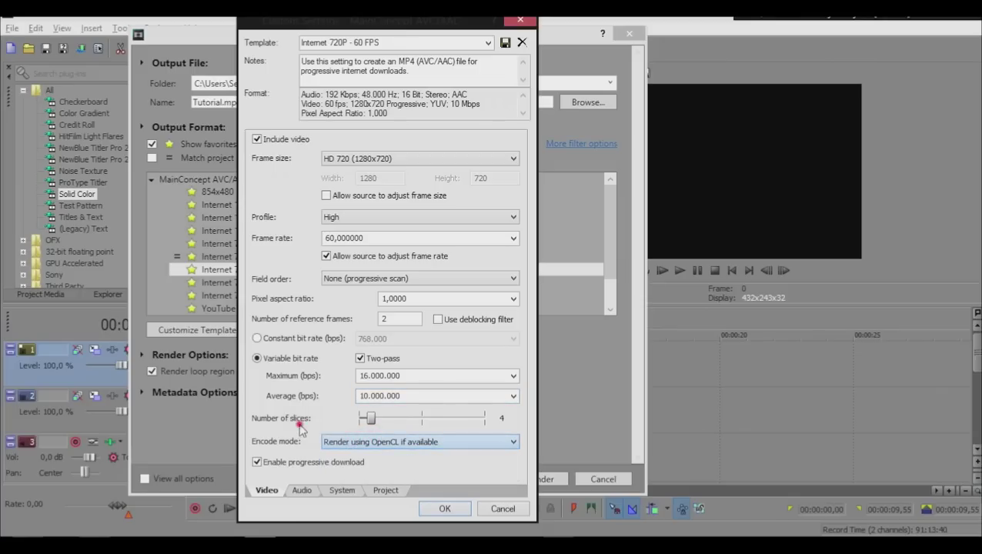
{"action": "left_click", "coordinate": [385, 490]}
{"action": "left_click", "coordinate": [301, 490]}
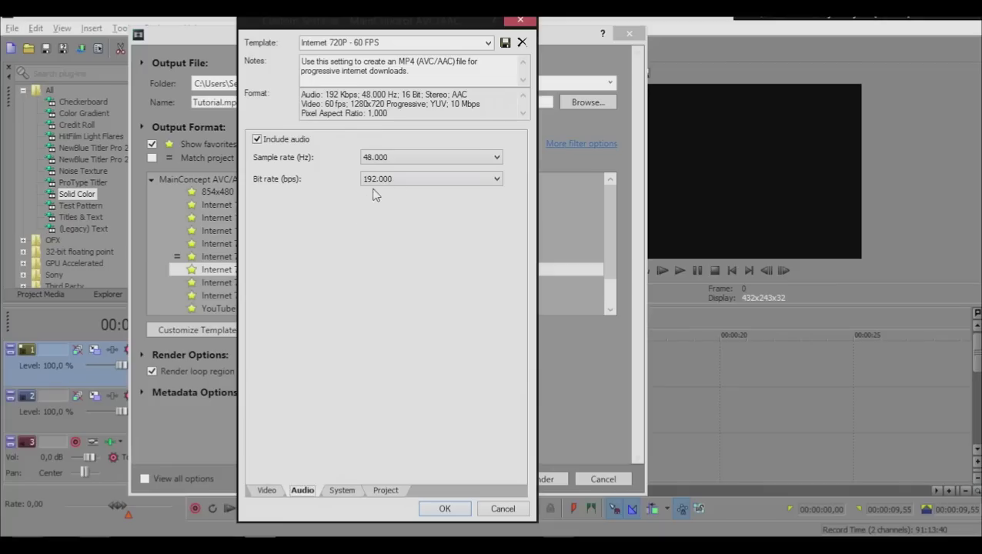
{"action": "left_click", "coordinate": [266, 490]}
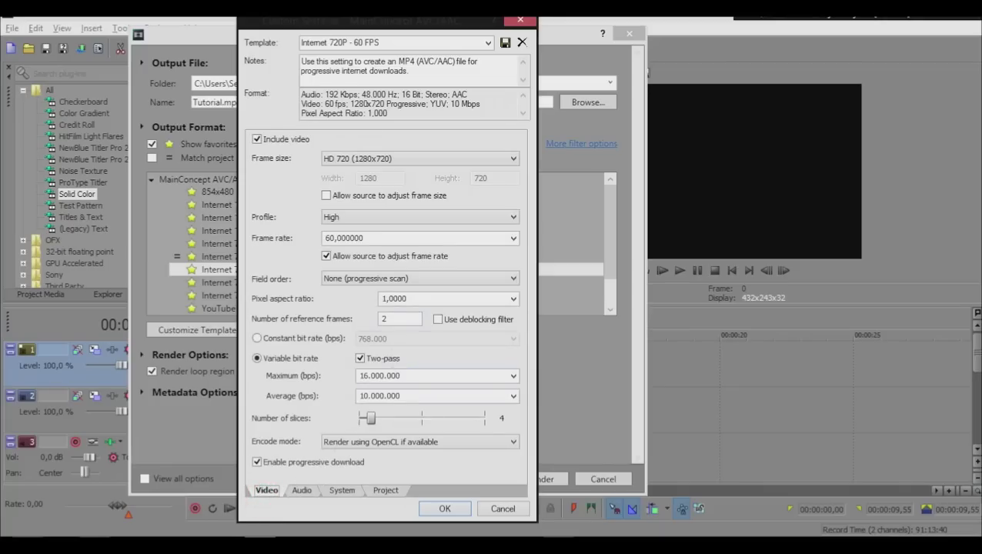
{"action": "left_click", "coordinate": [498, 508]}
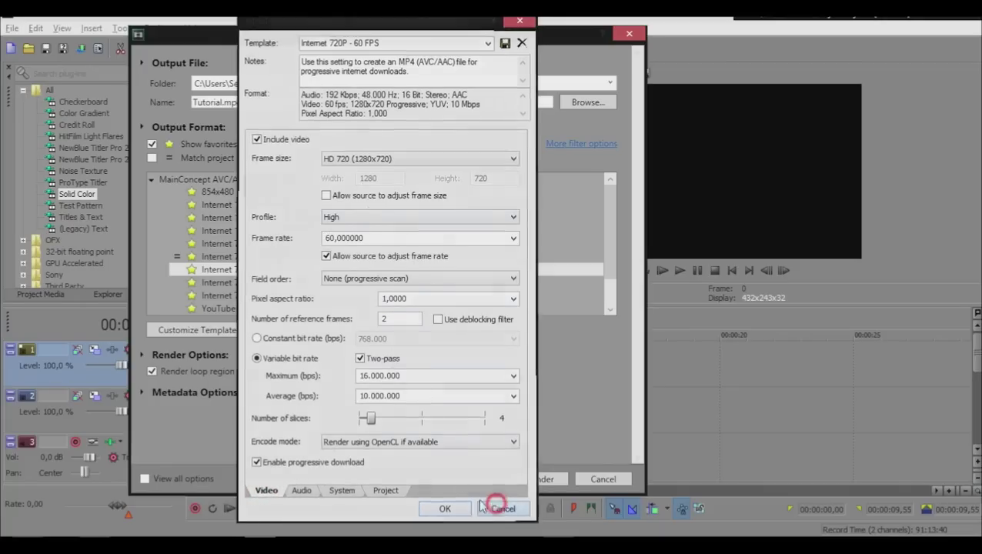
Step: Collapse the MainConcept templates, list the favorite Video for Windows ones and choose Best Avi 720p-59,940
{"action": "double_click", "coordinate": [184, 182]}
{"action": "left_click", "coordinate": [186, 203]}
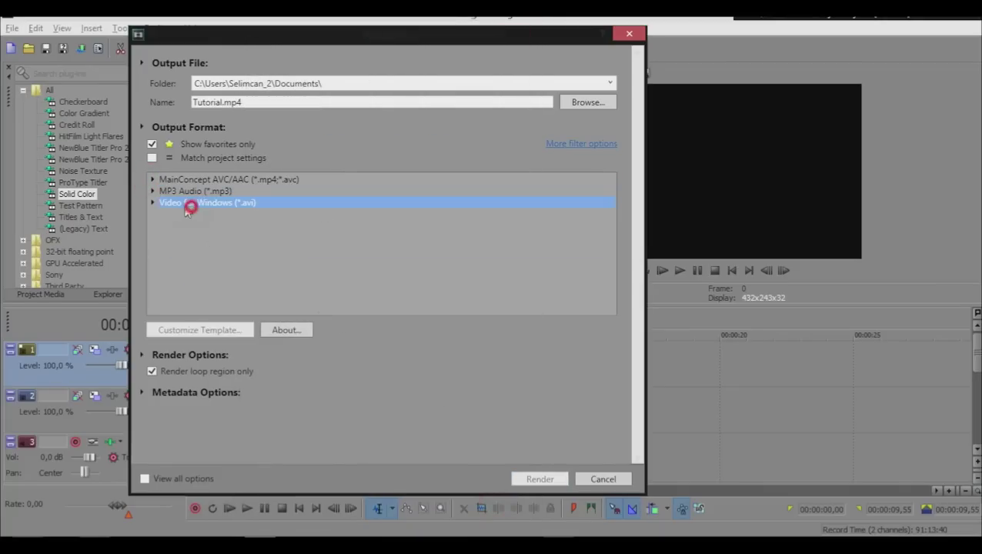
{"action": "left_click", "coordinate": [152, 203]}
{"action": "scroll", "coordinate": [243, 246], "scroll_direction": "down", "scroll_amount": 1}
{"action": "left_click", "coordinate": [241, 233]}
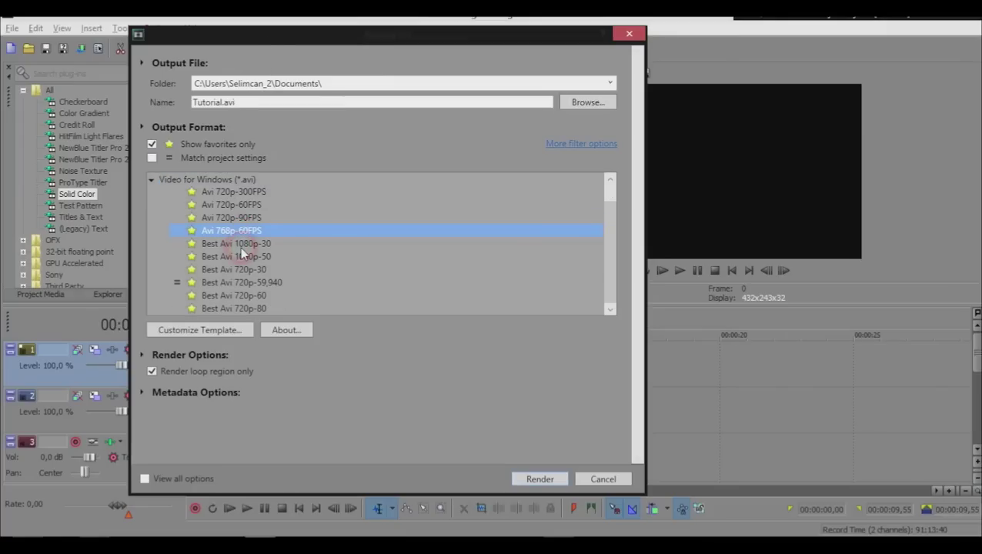
{"action": "left_click", "coordinate": [241, 258]}
{"action": "left_click", "coordinate": [302, 244]}
{"action": "left_click", "coordinate": [277, 282]}
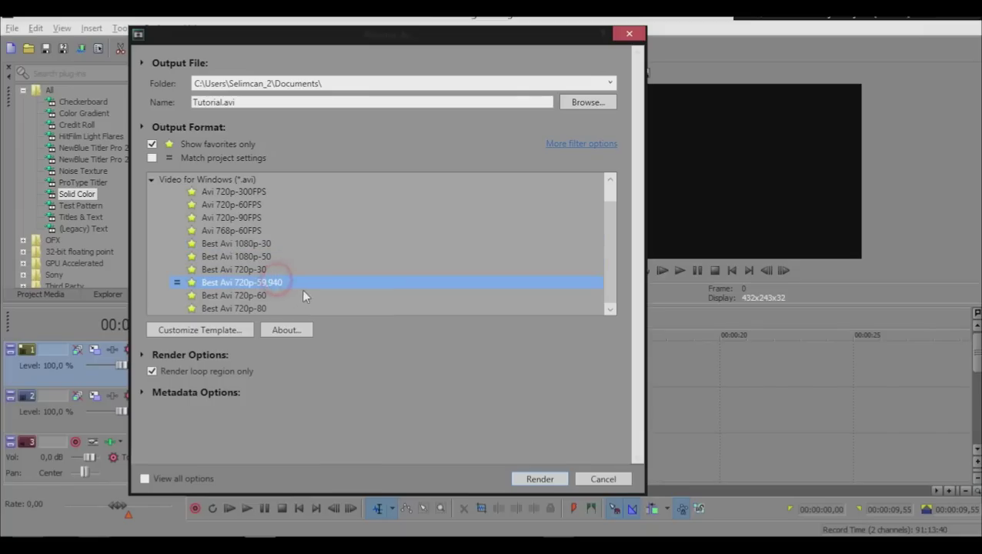
{"action": "left_click", "coordinate": [295, 269]}
{"action": "left_click", "coordinate": [296, 281]}
Step: Check the Best Avi 720p-59,940 template's video settings without changing them and start rendering Tutorial.avi
{"action": "left_click", "coordinate": [241, 328]}
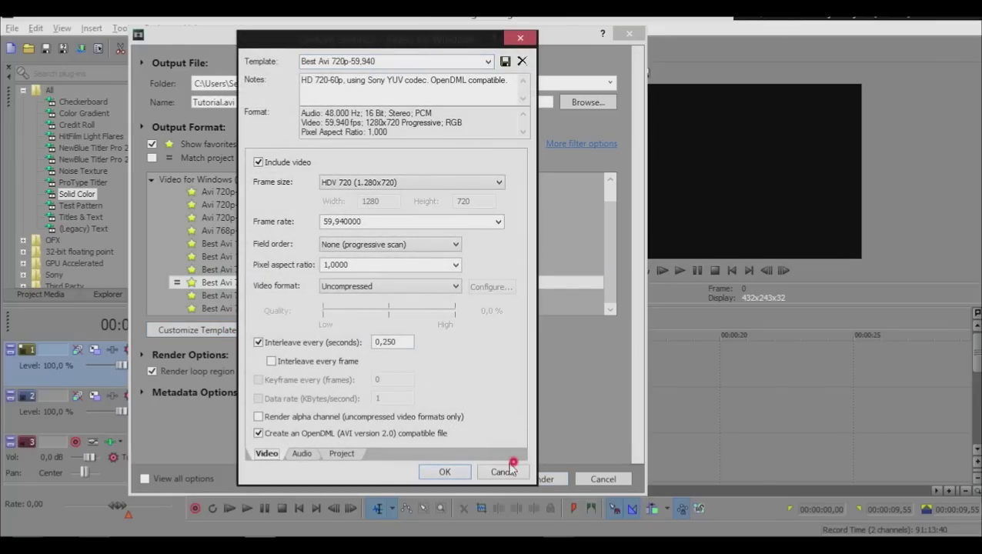
{"action": "left_click", "coordinate": [504, 473]}
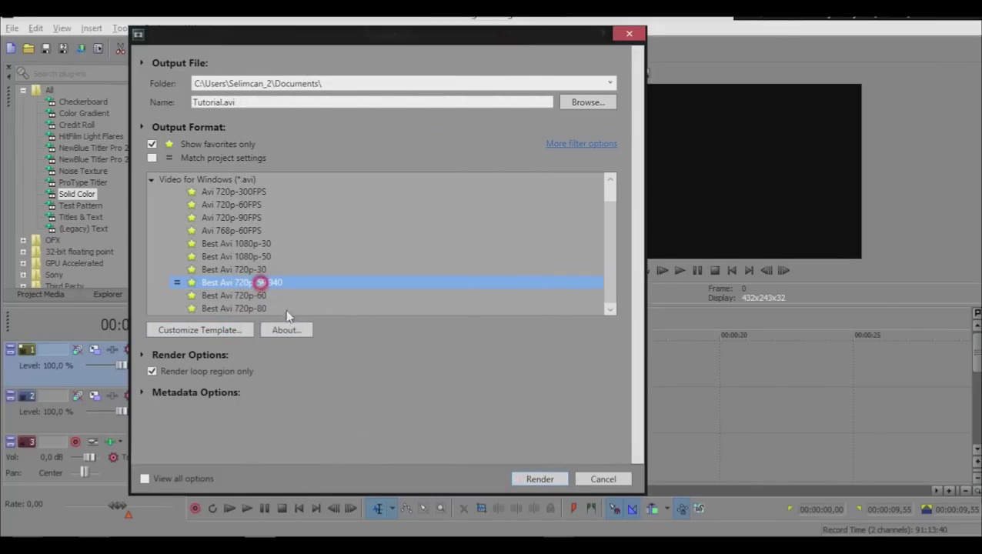
{"action": "left_click", "coordinate": [539, 479]}
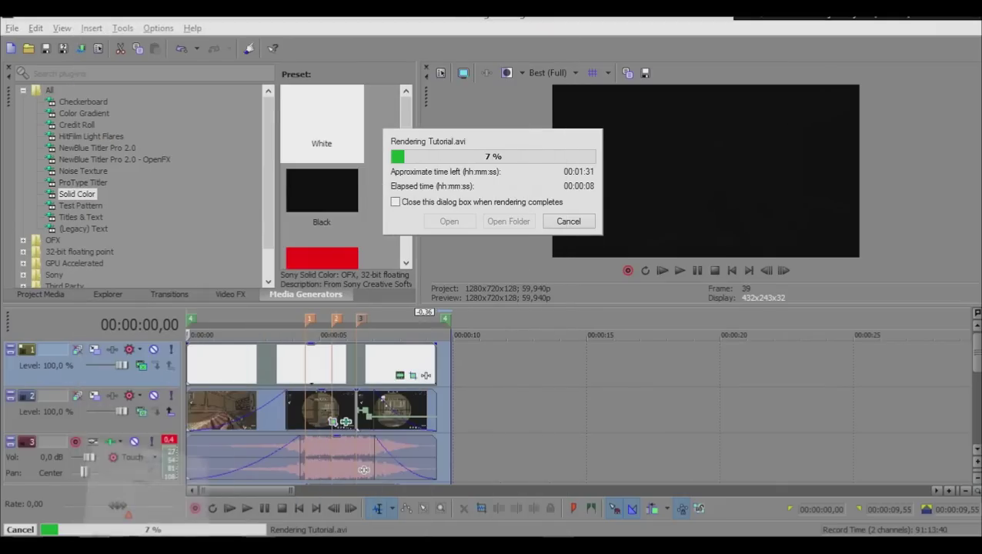
Step: Switch to the Chrome browser, load Google, open YouTube in another tab and minimize the window
{"action": "left_click", "coordinate": [98, 529]}
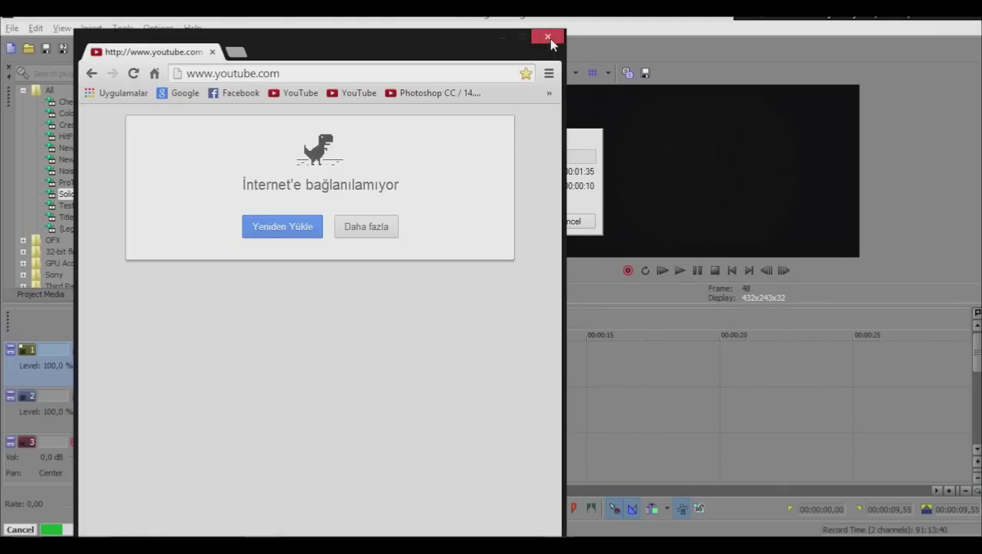
{"action": "left_click", "coordinate": [185, 93]}
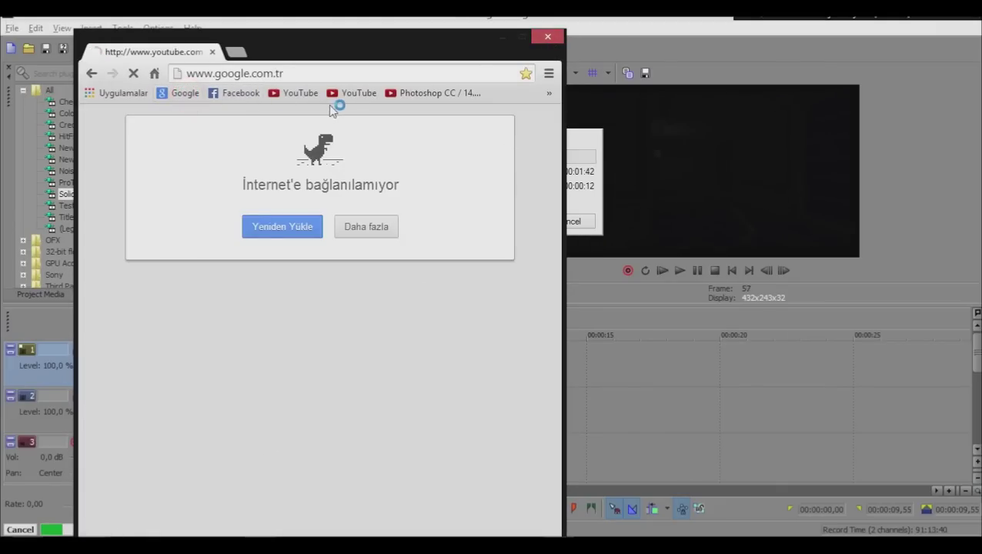
{"action": "left_click", "coordinate": [300, 93]}
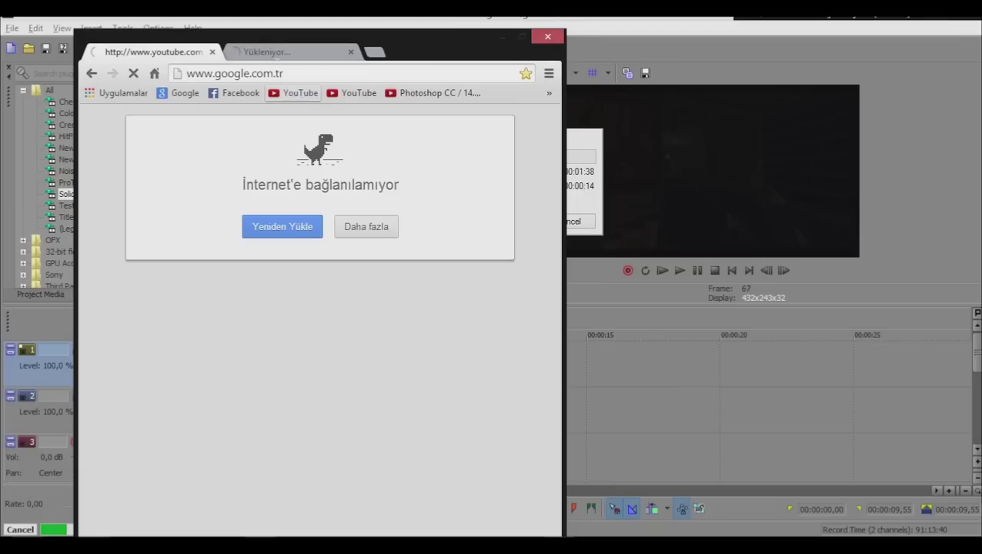
{"action": "left_click", "coordinate": [168, 51]}
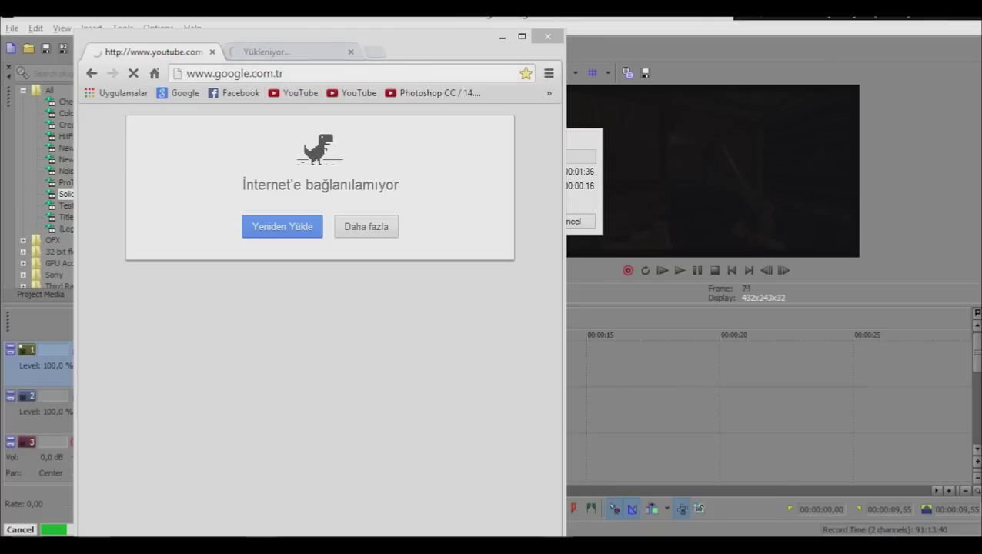
{"action": "left_click", "coordinate": [388, 45]}
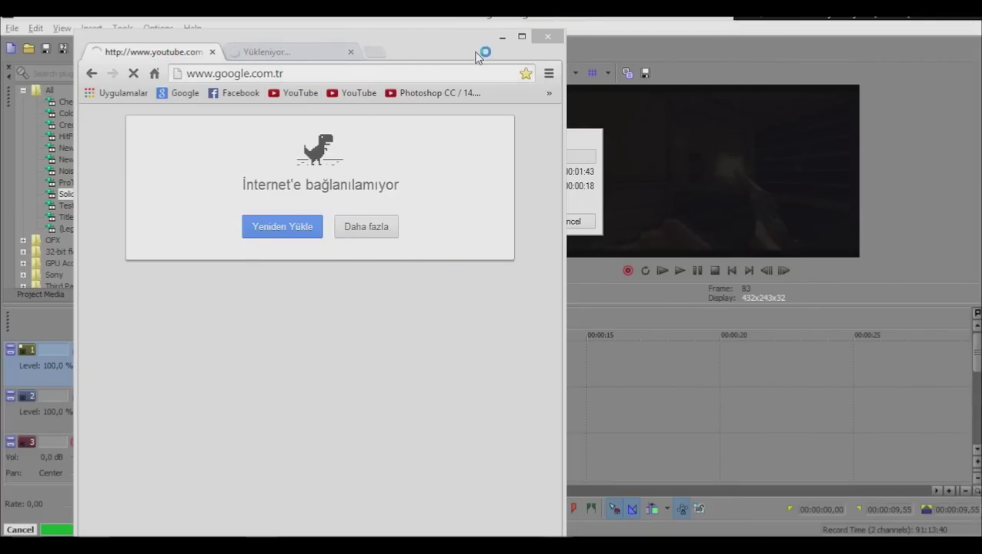
{"action": "left_click", "coordinate": [474, 51]}
{"action": "left_click", "coordinate": [501, 37]}
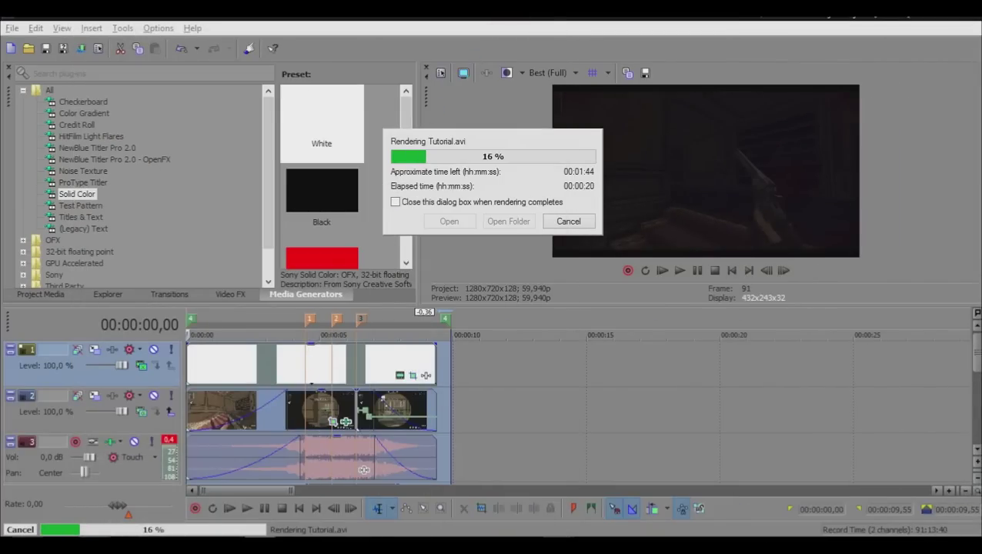
Step: Return to Chrome and load Facebook in the first tab and in an additional new tab
{"action": "key", "text": "alt+Tab"}
{"action": "left_click", "coordinate": [213, 92]}
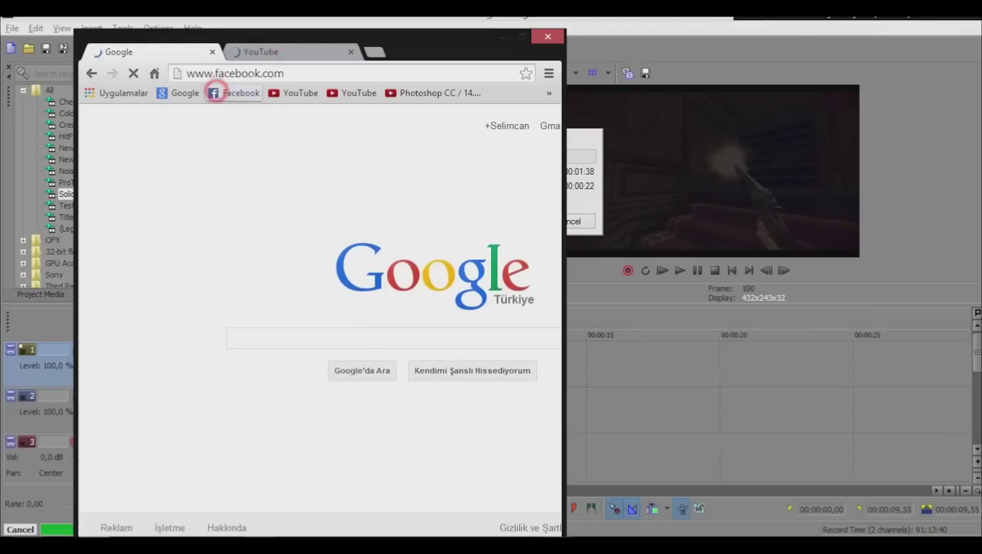
{"action": "left_click", "coordinate": [257, 52]}
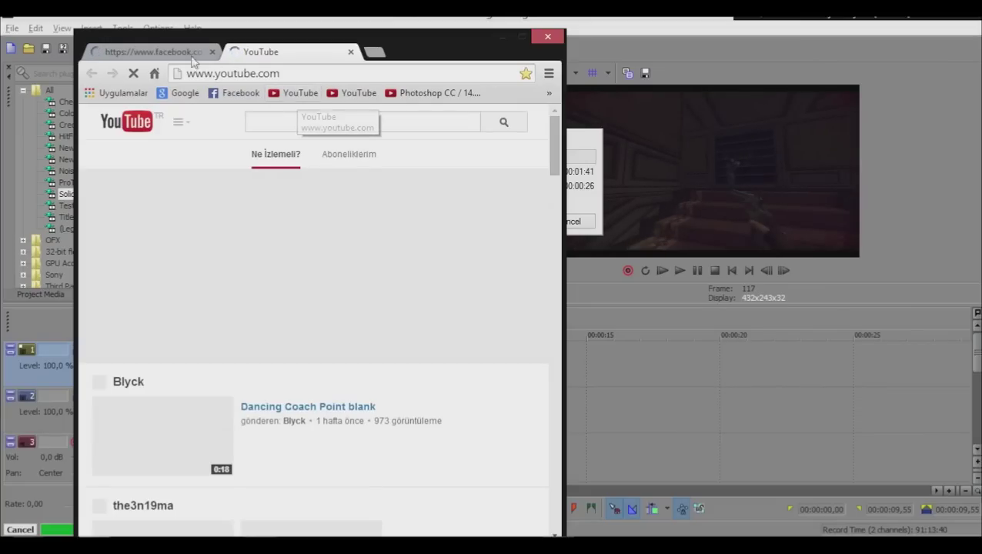
{"action": "left_click", "coordinate": [160, 53]}
{"action": "middle_click", "coordinate": [230, 93]}
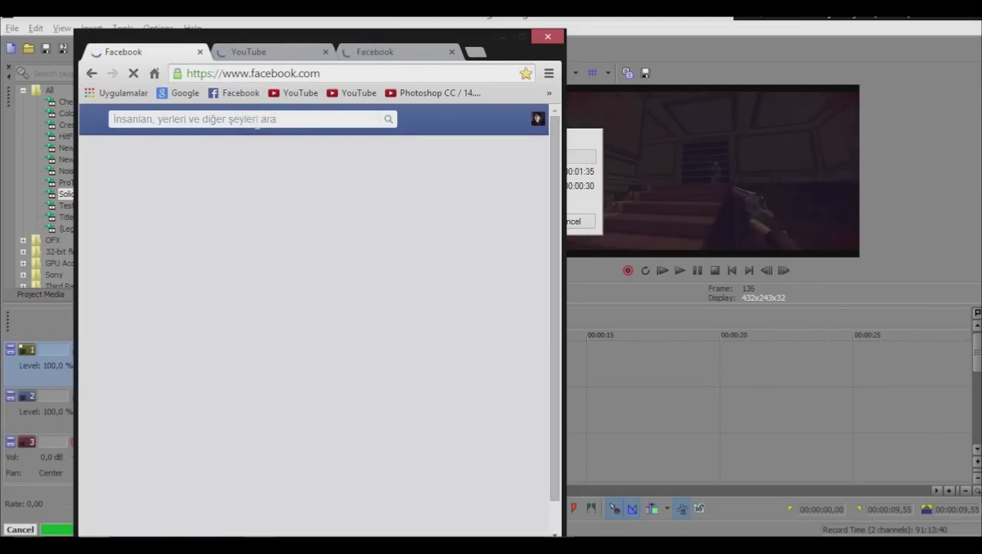
Step: Search Facebook for "twissenedits" in the first tab
{"action": "type", "text": "twissenedits"}
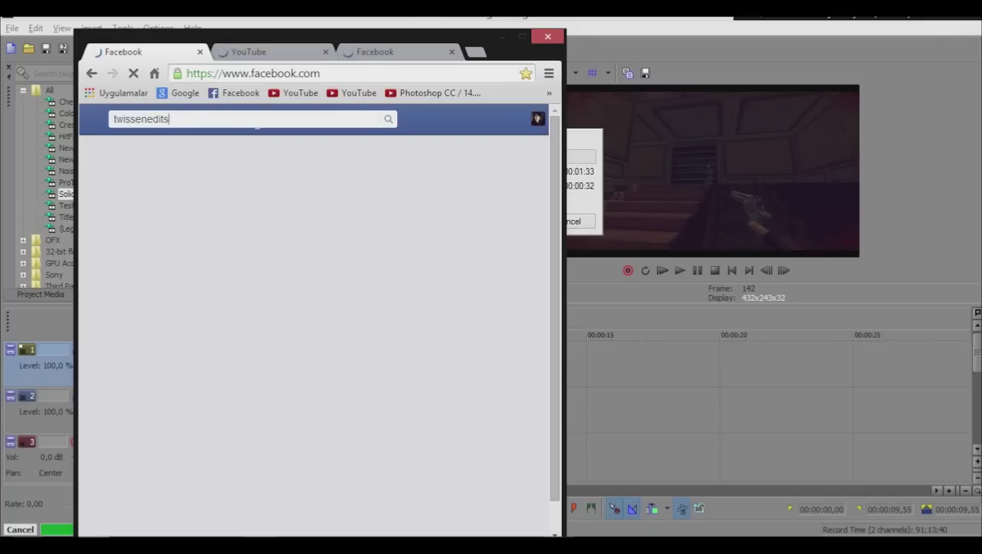
{"action": "left_click", "coordinate": [368, 49]}
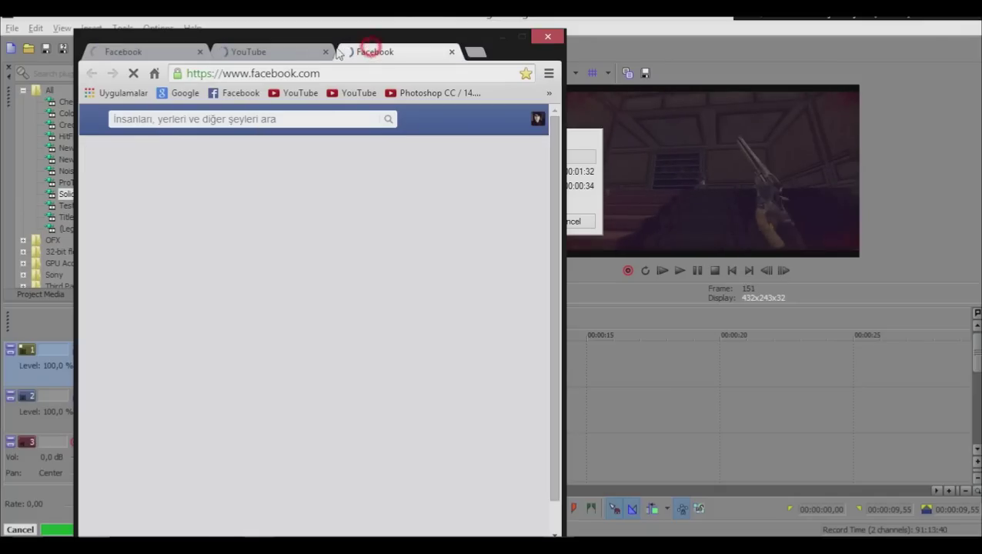
{"action": "left_click", "coordinate": [135, 51]}
{"action": "double_click", "coordinate": [233, 38]}
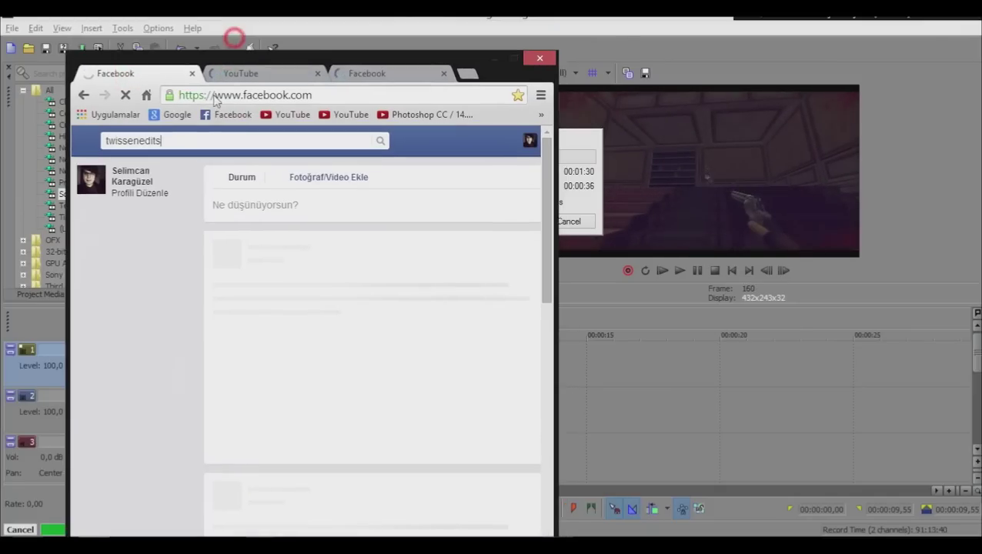
{"action": "key", "text": "Return"}
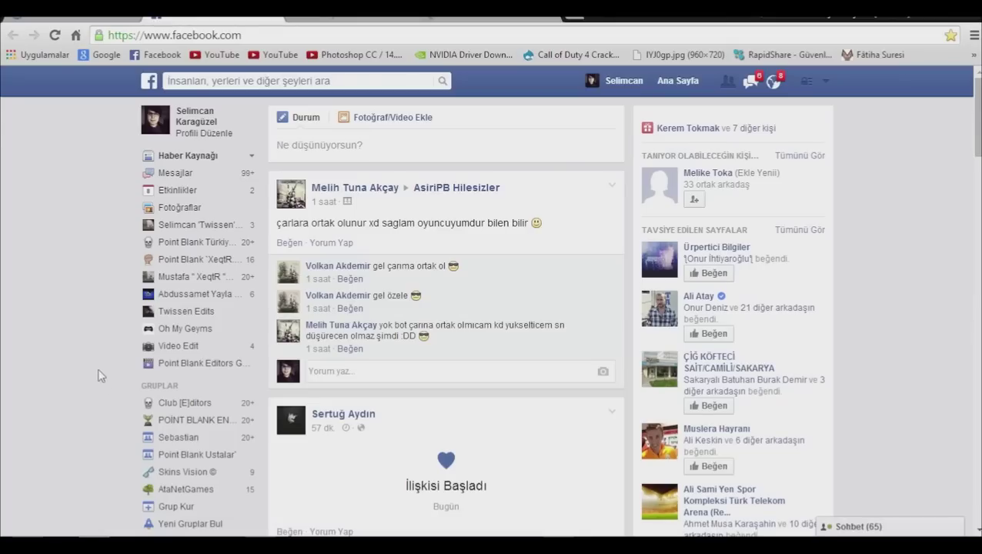
Step: Look through the shortcuts beside the Facebook news feed and open the Twissen Edits page in its own tab
{"action": "scroll", "coordinate": [193, 312], "scroll_direction": "down", "scroll_amount": 1}
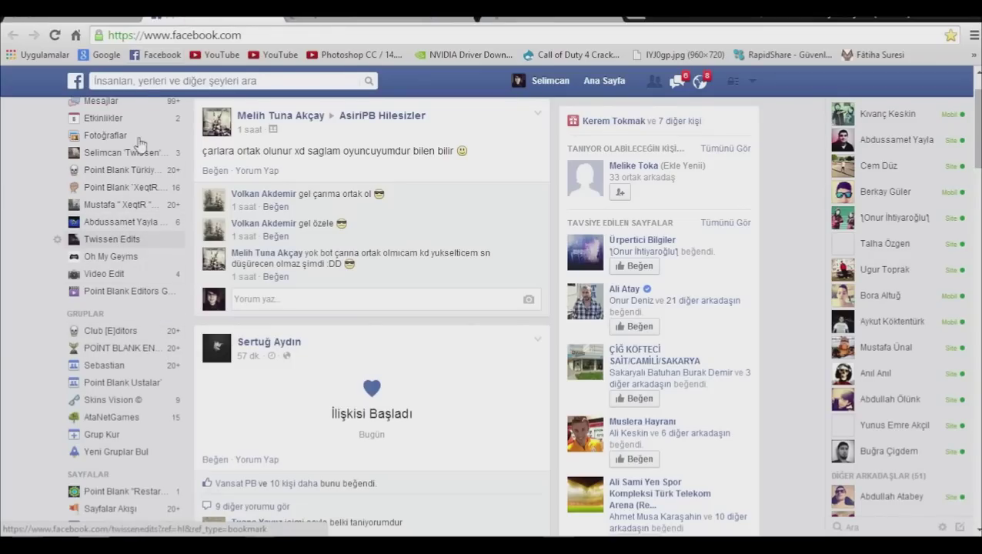
{"action": "scroll", "coordinate": [77, 270], "scroll_direction": "up", "scroll_amount": 1}
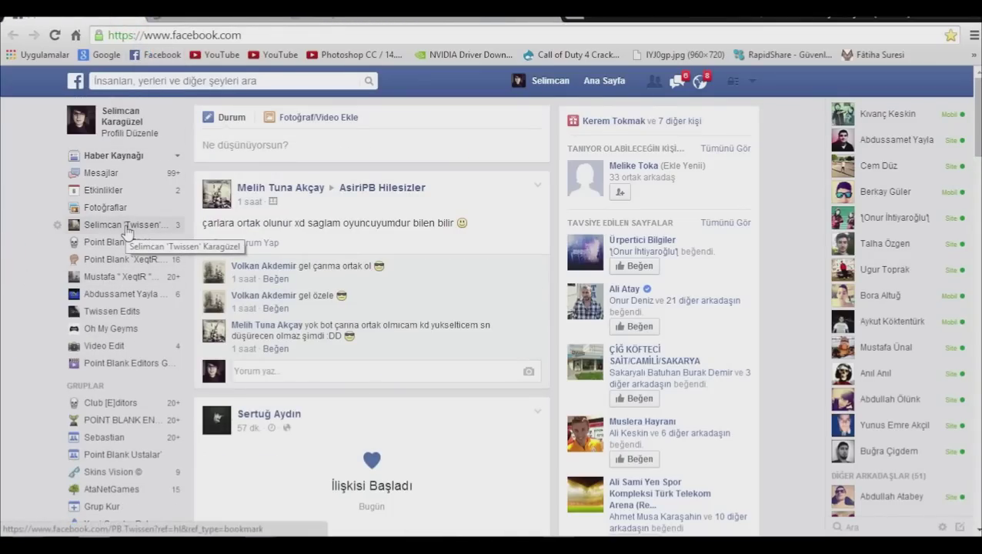
{"action": "left_click", "coordinate": [333, 17]}
{"action": "left_click", "coordinate": [332, 17]}
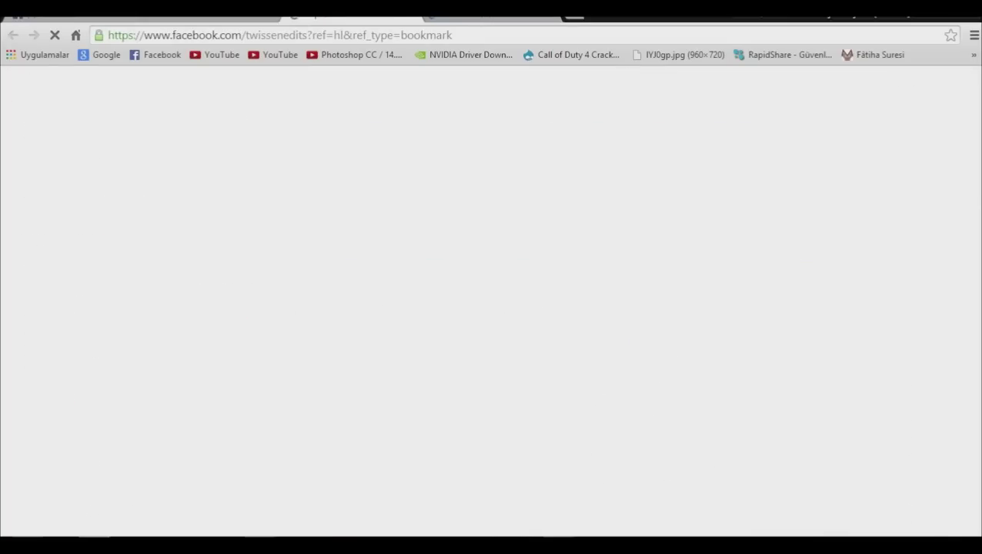
{"action": "left_click", "coordinate": [157, 17]}
{"action": "key", "text": "ctrl+w"}
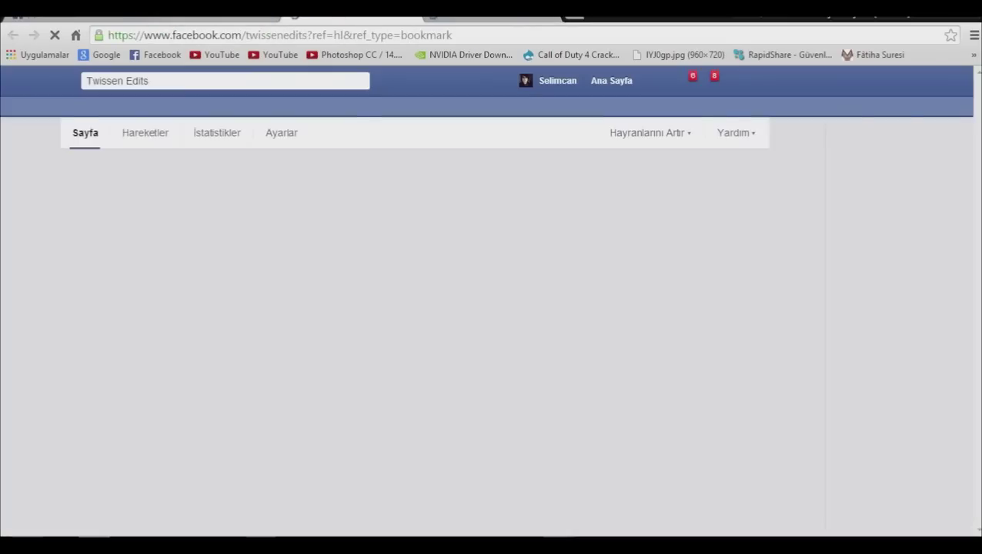
{"action": "key", "text": "ctrl+w"}
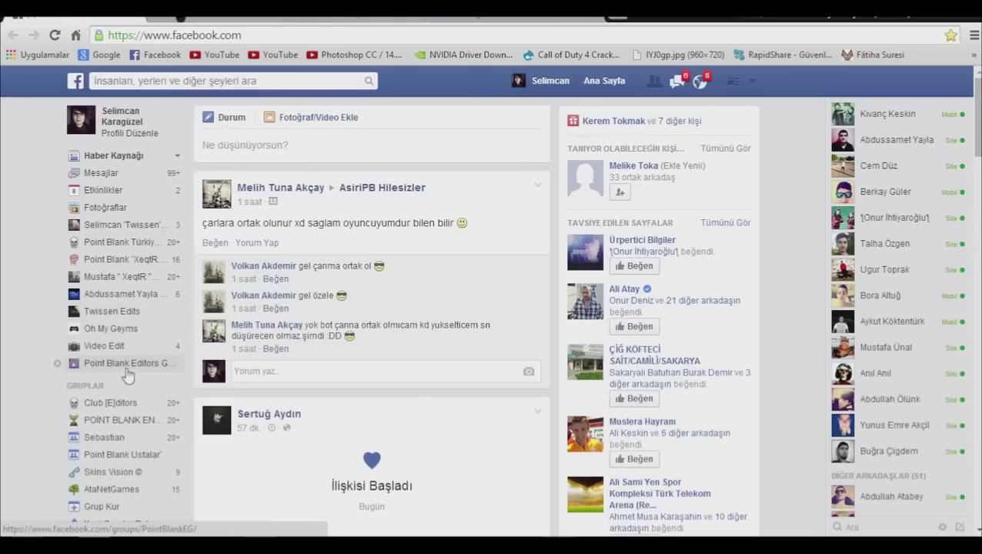
Step: View the Point Blank Editors group and Twissen Edits page tabs, and leave the browser for the desktop
{"action": "left_click", "coordinate": [529, 77]}
{"action": "key", "text": "ctrl+w"}
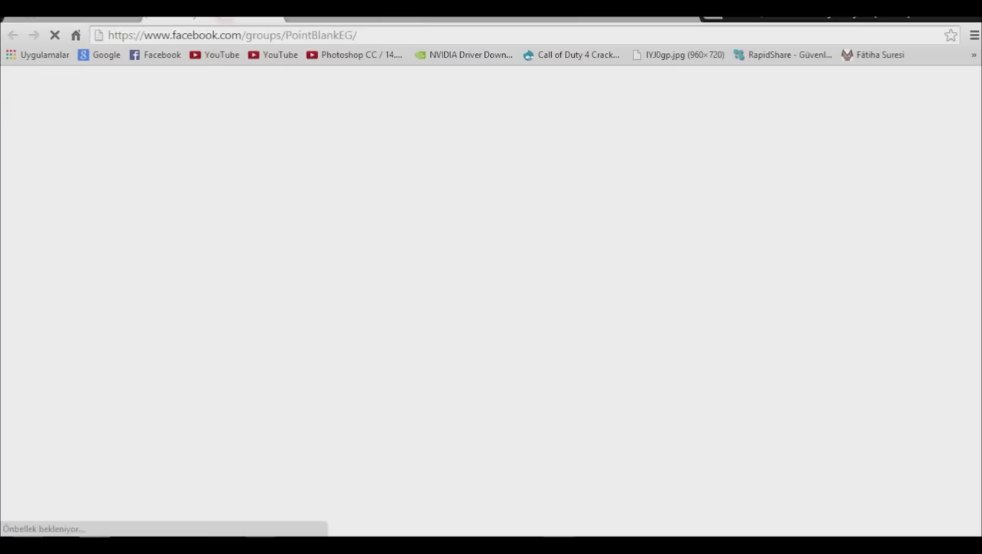
{"action": "key", "text": "ctrl+w"}
{"action": "key", "text": "ctrl+w"}
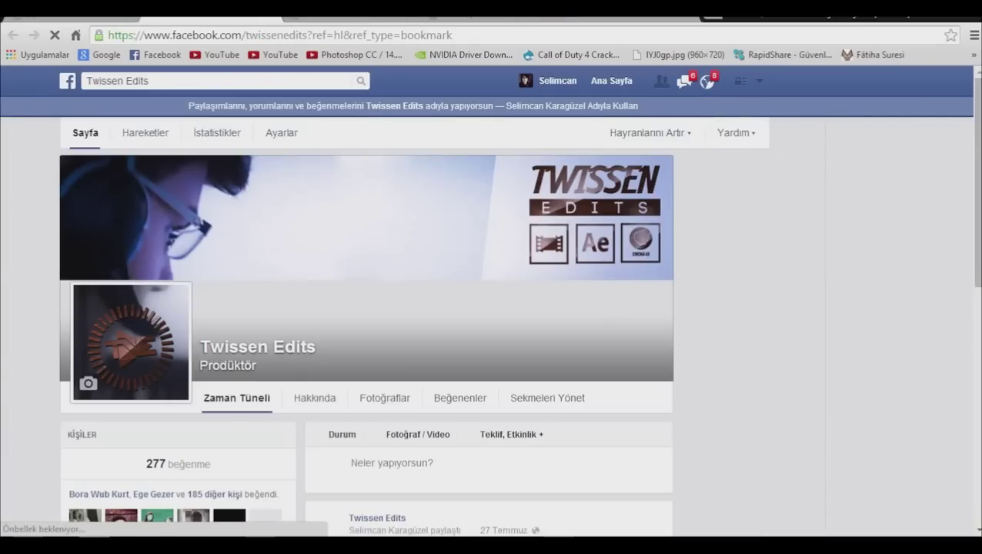
{"action": "key", "text": "ctrl+w"}
{"action": "key", "text": "ctrl+w"}
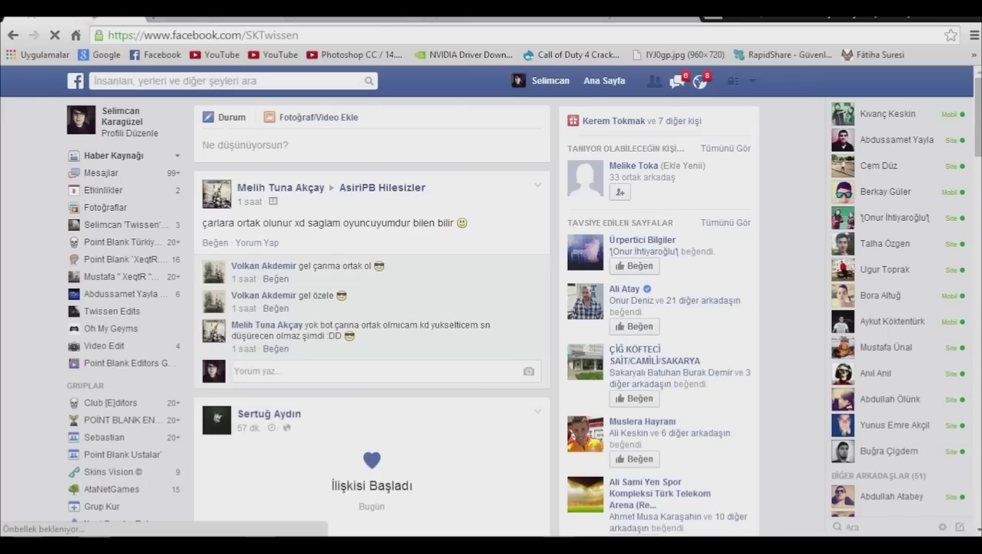
{"action": "key", "text": "ctrl+w"}
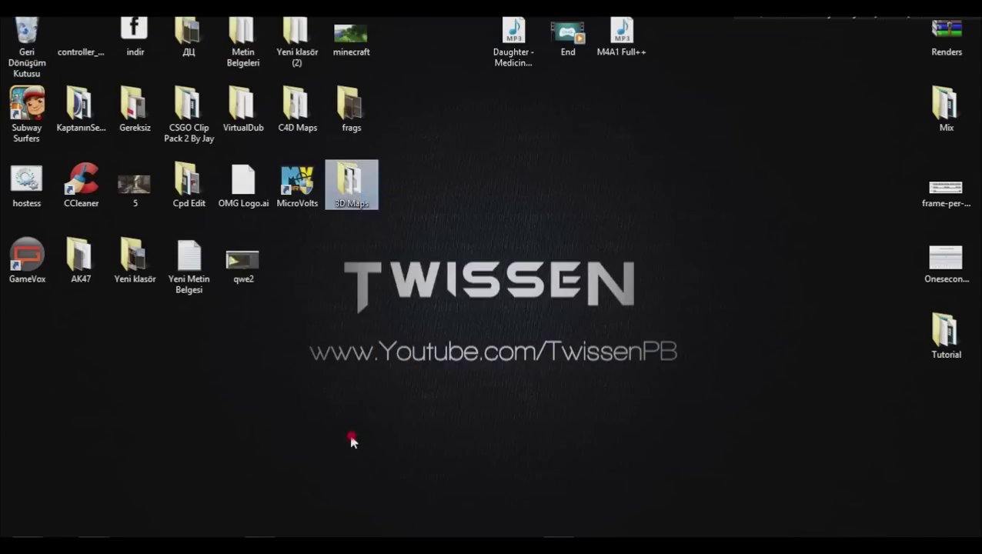
Step: Switch to Vegas to check the Tutorial.avi render progress, and return to the creator's Facebook profile in Chrome
{"action": "left_click_drag", "start_coordinate": [295, 445], "coordinate": [341, 380]}
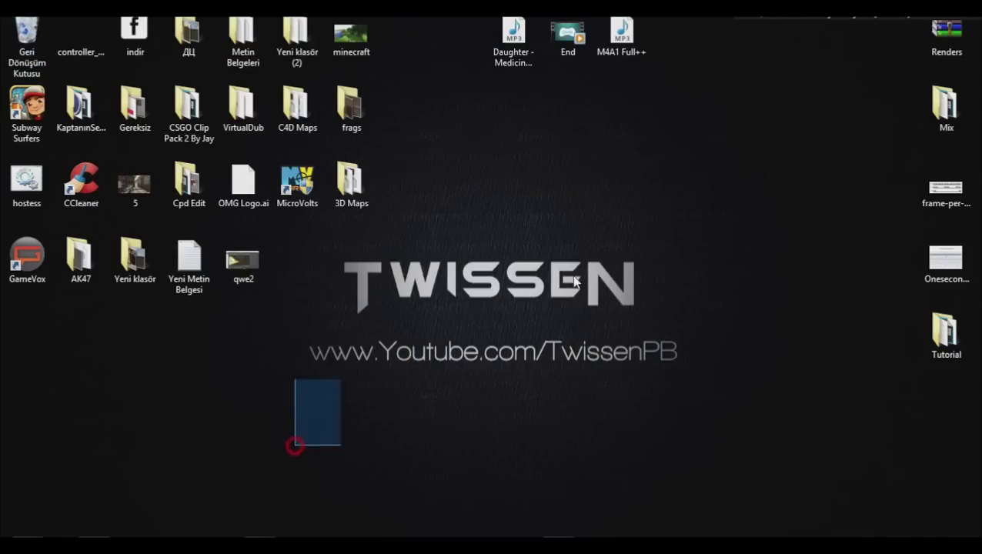
{"action": "left_click", "coordinate": [314, 530]}
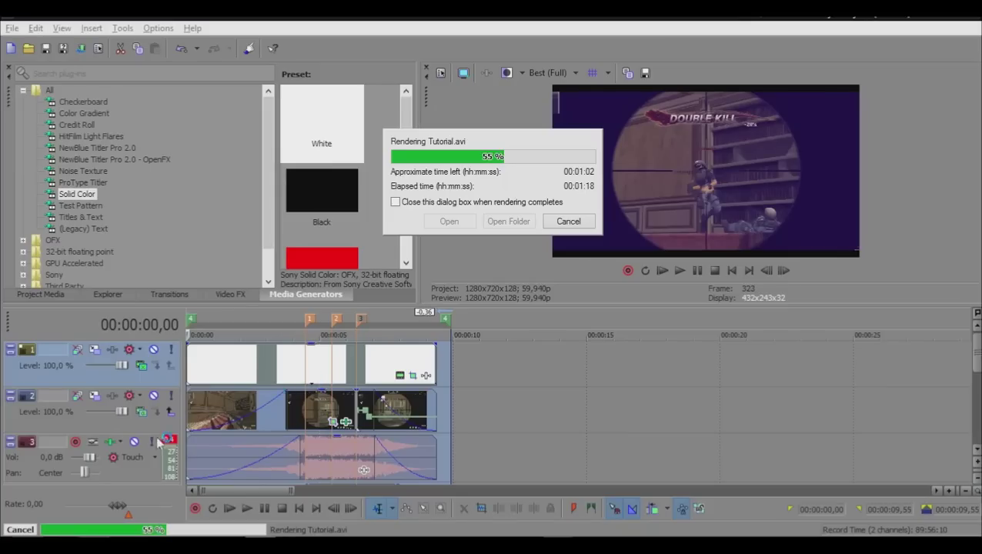
{"action": "key", "text": "alt+Tab"}
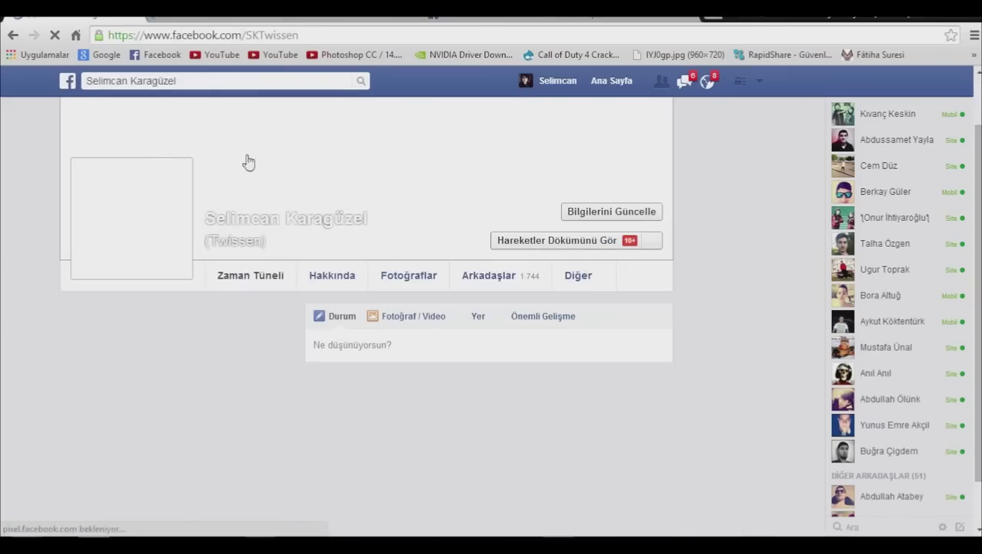
Step: Highlight the web address of the creator's personal Facebook profile and look through the profile's timeline
{"action": "double_click", "coordinate": [302, 34]}
{"action": "left_click_drag", "start_coordinate": [302, 35], "coordinate": [108, 35]}
{"action": "left_click", "coordinate": [171, 34]}
{"action": "left_click", "coordinate": [439, 37]}
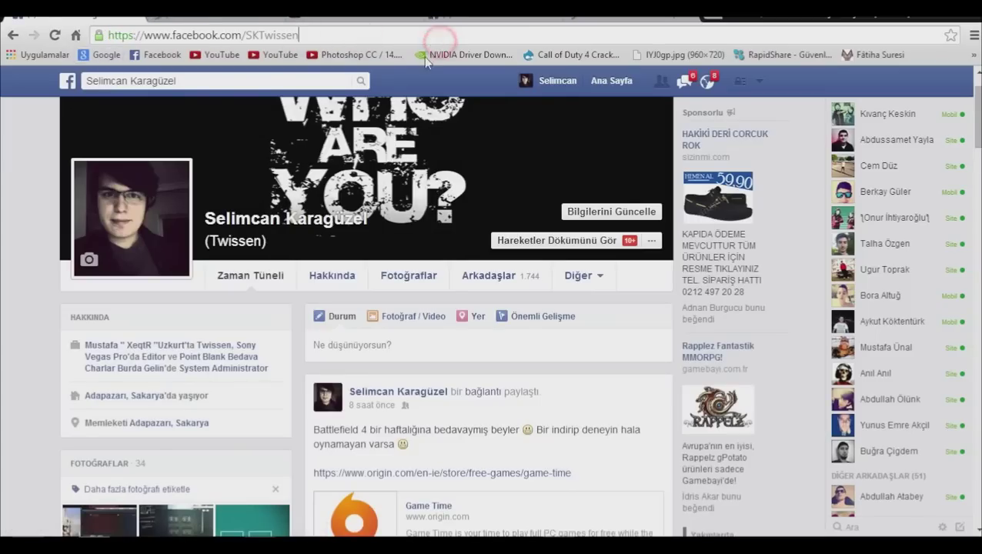
{"action": "scroll", "coordinate": [421, 79], "scroll_direction": "down", "scroll_amount": 3}
{"action": "scroll", "coordinate": [457, 200], "scroll_direction": "down", "scroll_amount": 3}
{"action": "scroll", "coordinate": [433, 200], "scroll_direction": "up", "scroll_amount": 7}
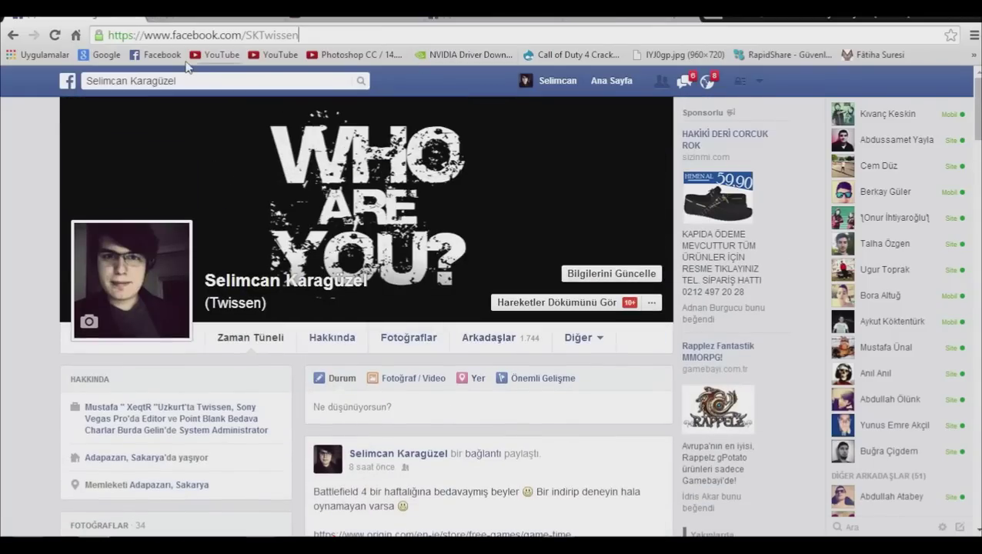
{"action": "scroll", "coordinate": [396, 277], "scroll_direction": "down", "scroll_amount": 3}
{"action": "scroll", "coordinate": [396, 277], "scroll_direction": "up", "scroll_amount": 3}
{"action": "scroll", "coordinate": [372, 329], "scroll_direction": "down", "scroll_amount": 3}
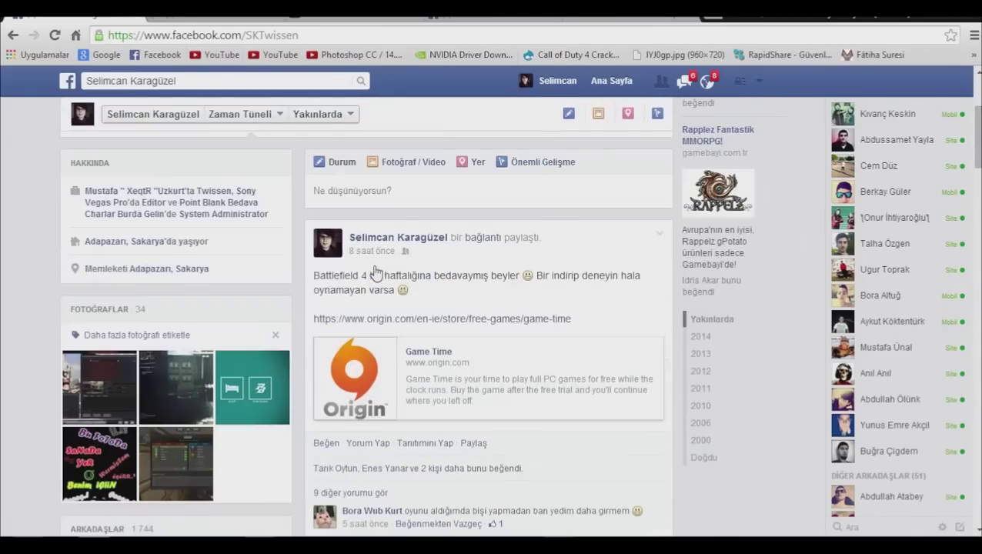
{"action": "scroll", "coordinate": [307, 230], "scroll_direction": "up", "scroll_amount": 3}
Step: Show the Twissen Edits Facebook page, highlight its web address and look through its posts
{"action": "left_click", "coordinate": [225, 21]}
{"action": "scroll", "coordinate": [222, 276], "scroll_direction": "down", "scroll_amount": 5}
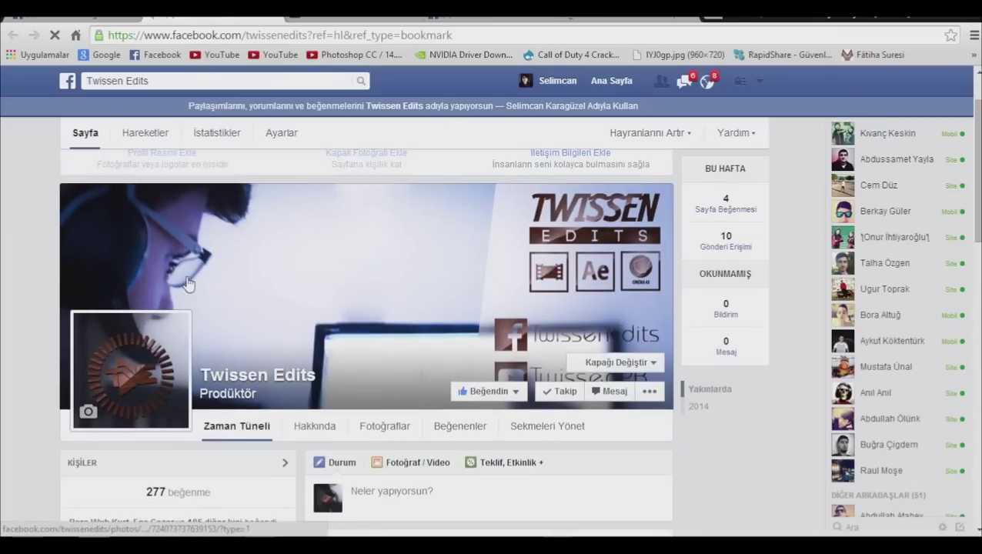
{"action": "scroll", "coordinate": [222, 276], "scroll_direction": "up", "scroll_amount": 3}
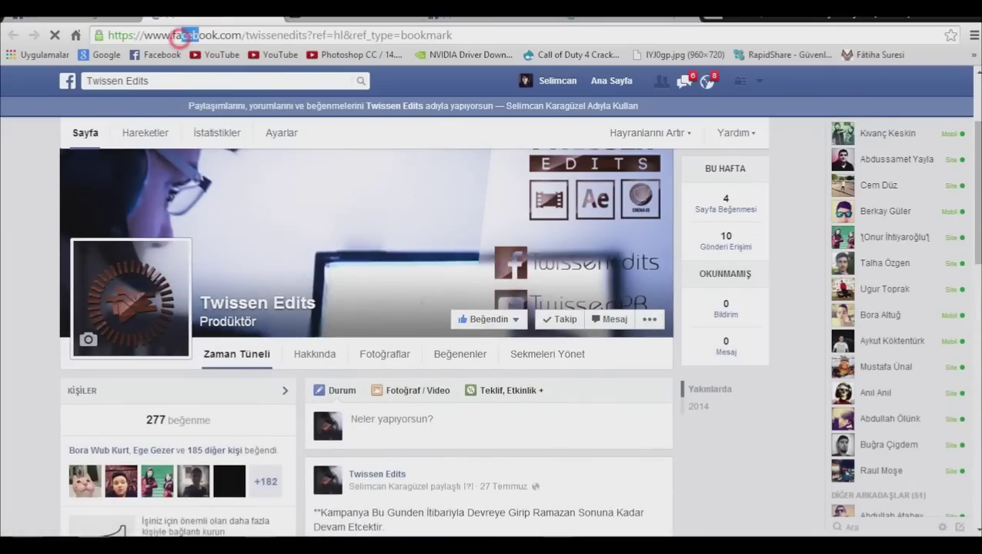
{"action": "left_click_drag", "start_coordinate": [181, 35], "coordinate": [199, 35]}
{"action": "double_click", "coordinate": [279, 35]}
{"action": "triple_click", "coordinate": [280, 35]}
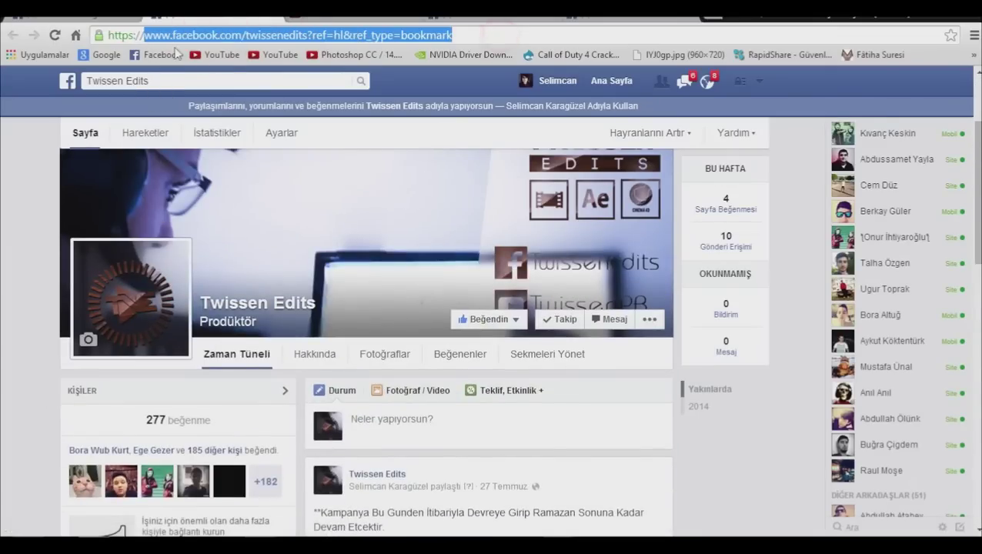
{"action": "scroll", "coordinate": [139, 223], "scroll_direction": "down", "scroll_amount": 3}
{"action": "left_click", "coordinate": [139, 223]}
{"action": "scroll", "coordinate": [94, 207], "scroll_direction": "down", "scroll_amount": 3}
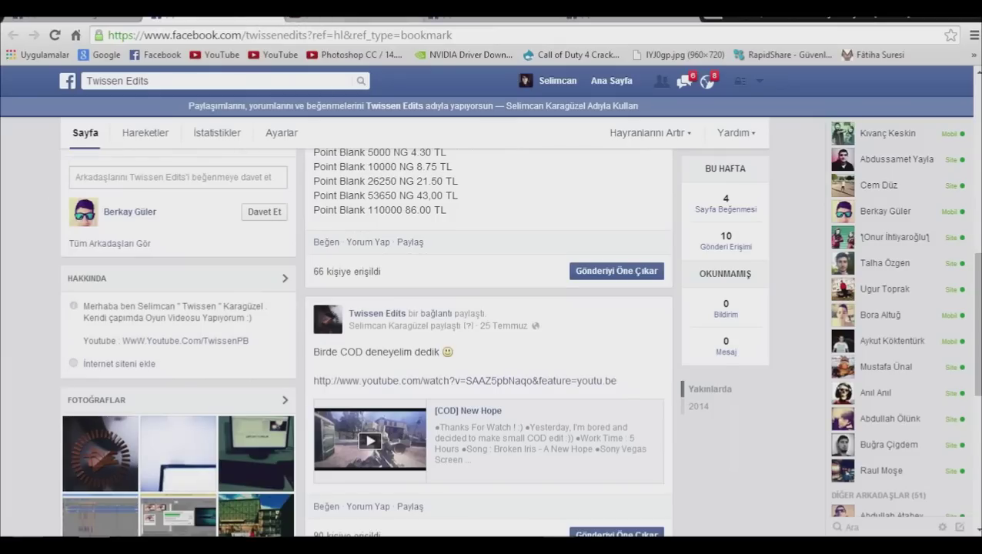
Step: Switch to the Twissen YouTube channel and look through its home page
{"action": "left_click", "coordinate": [323, 16]}
{"action": "scroll", "coordinate": [321, 183], "scroll_direction": "down", "scroll_amount": 3}
{"action": "scroll", "coordinate": [326, 193], "scroll_direction": "up", "scroll_amount": 3}
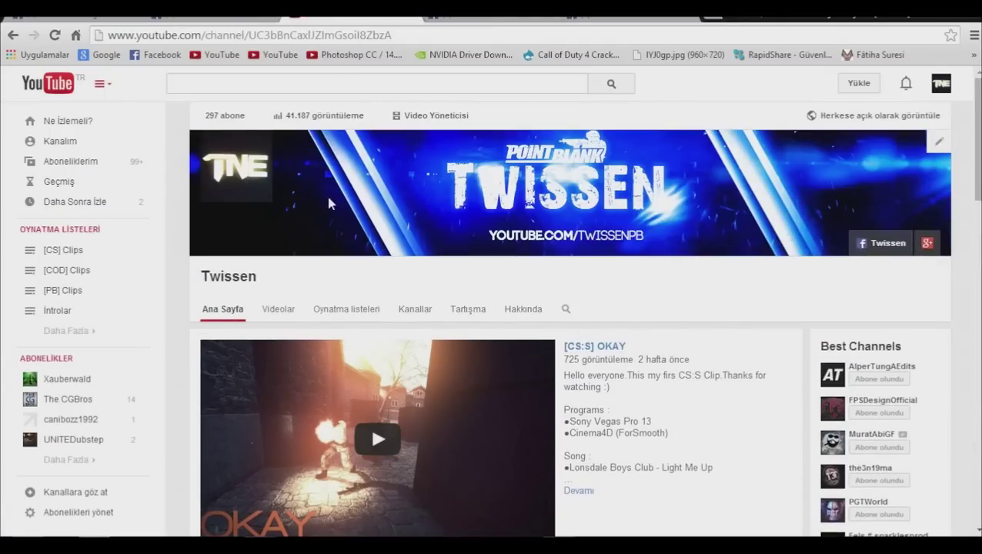
{"action": "scroll", "coordinate": [328, 203], "scroll_direction": "down", "scroll_amount": 2}
{"action": "scroll", "coordinate": [329, 202], "scroll_direction": "up", "scroll_amount": 2}
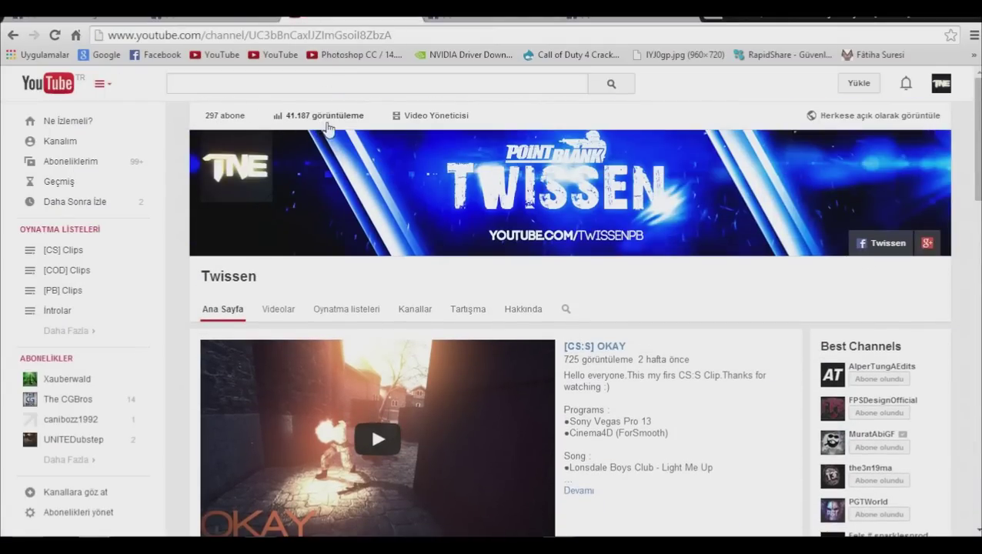
{"action": "scroll", "coordinate": [493, 192], "scroll_direction": "down", "scroll_amount": 3}
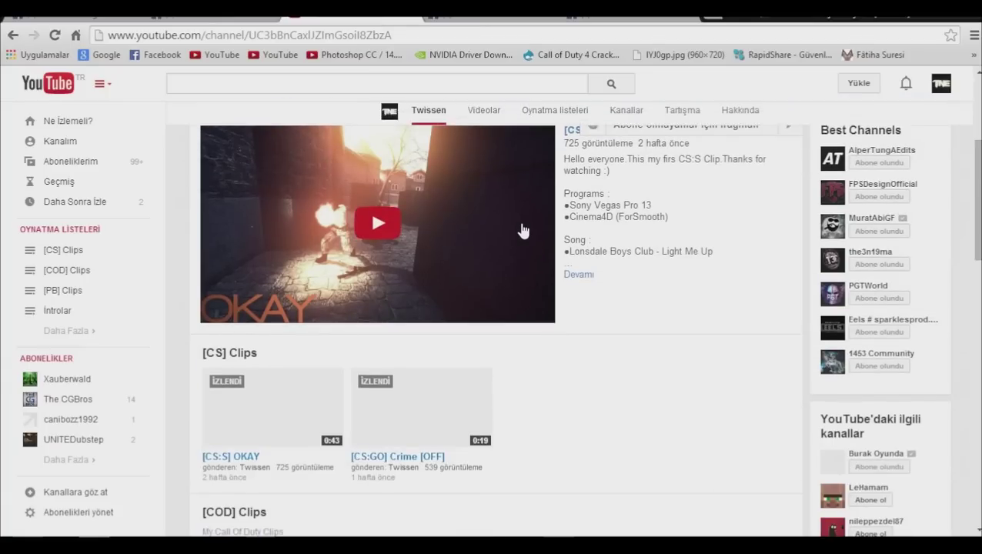
{"action": "scroll", "coordinate": [521, 234], "scroll_direction": "up", "scroll_amount": 3}
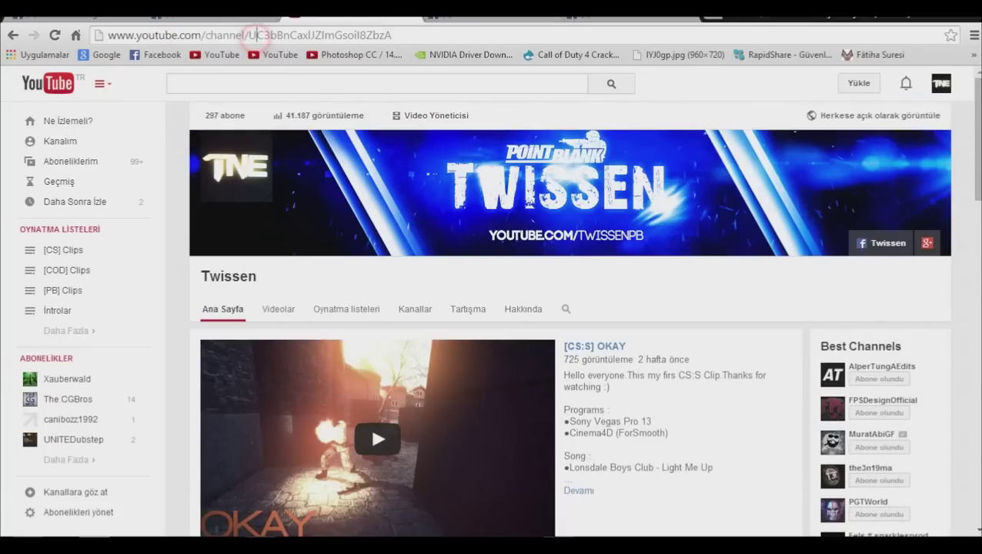
{"action": "left_click_drag", "start_coordinate": [435, 36], "coordinate": [210, 35]}
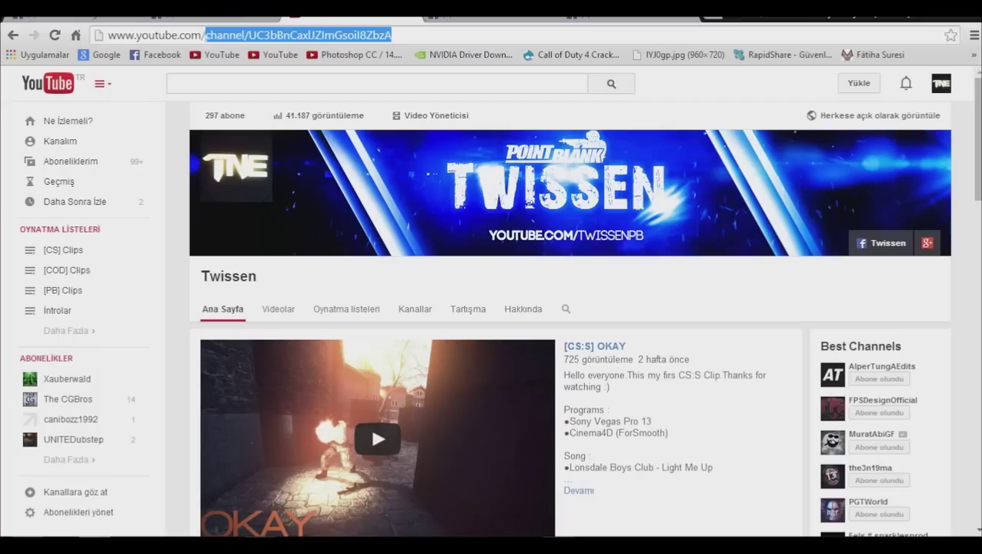
{"action": "type", "text": "TwissenPB"}
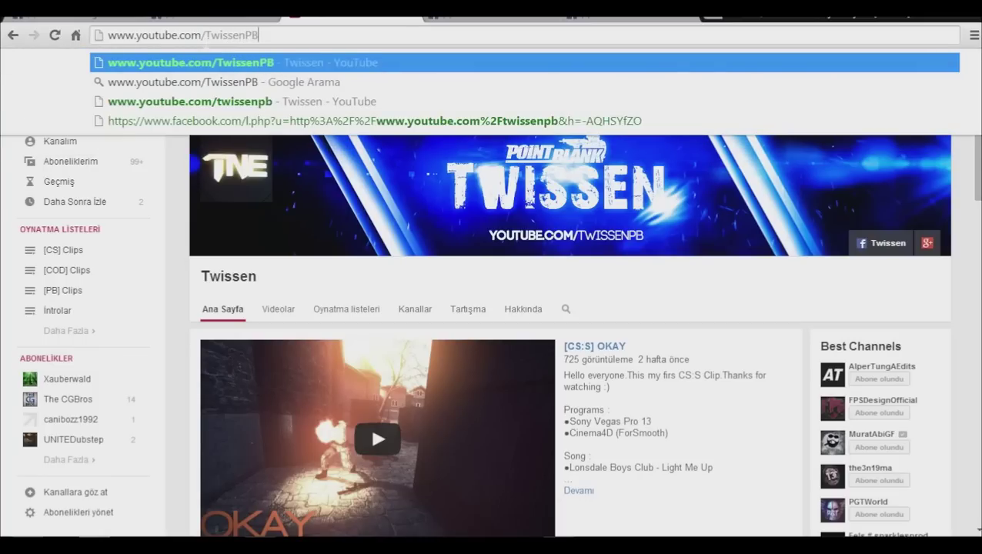
{"action": "key", "text": "Return"}
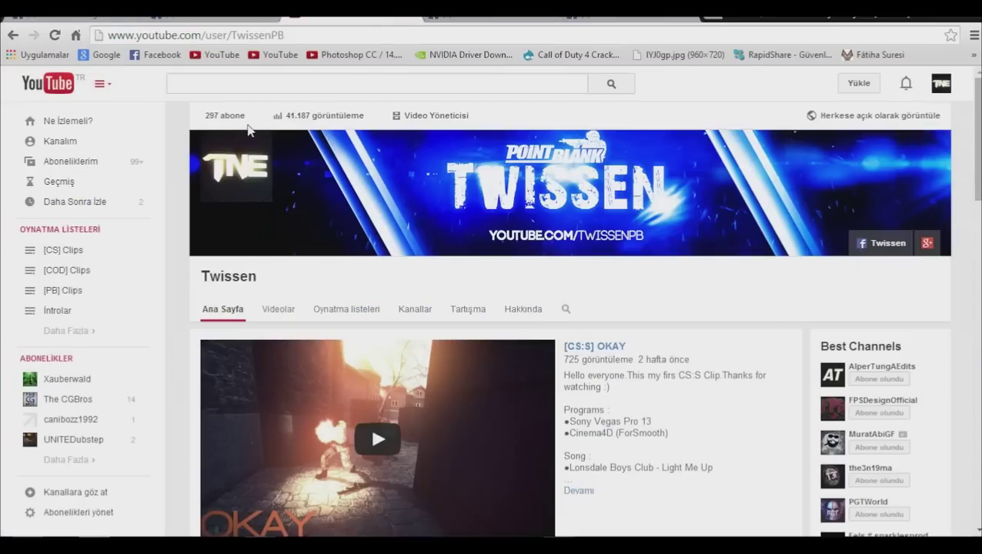
Step: Show the Video Edit Facebook group, expand its full rules and look through the members' posts
{"action": "left_click", "coordinate": [467, 21]}
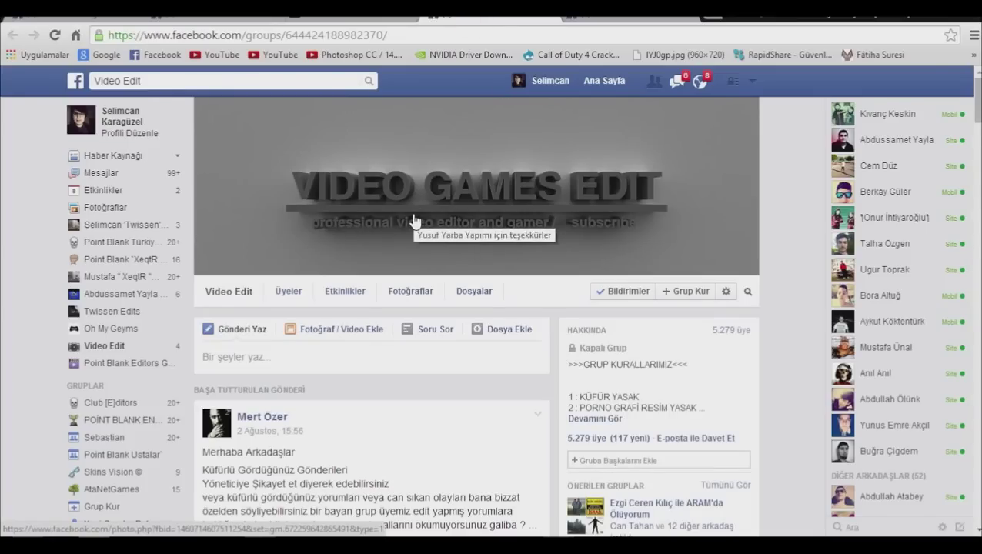
{"action": "scroll", "coordinate": [413, 221], "scroll_direction": "down", "scroll_amount": 2}
{"action": "left_click", "coordinate": [615, 276]}
{"action": "scroll", "coordinate": [436, 294], "scroll_direction": "down", "scroll_amount": 1}
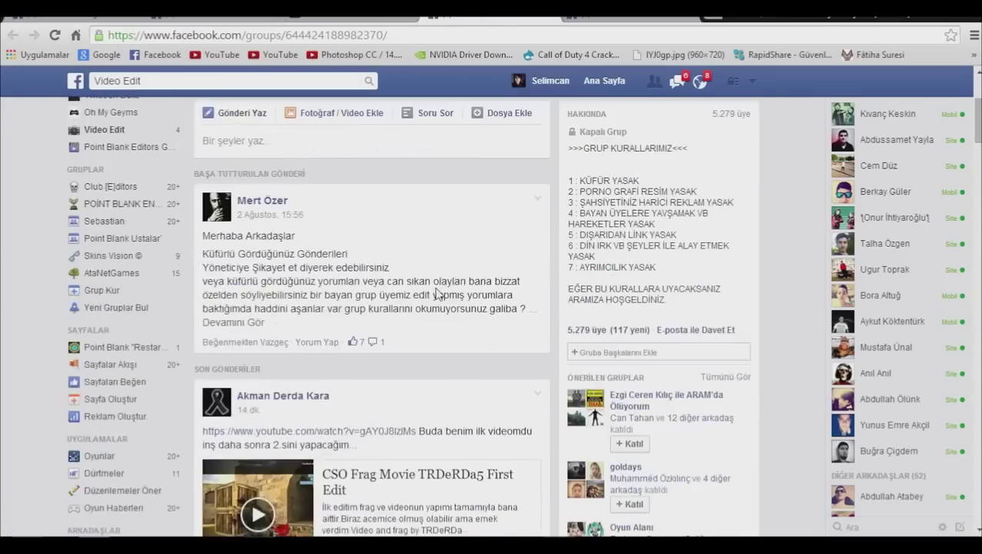
{"action": "scroll", "coordinate": [437, 295], "scroll_direction": "down", "scroll_amount": 10}
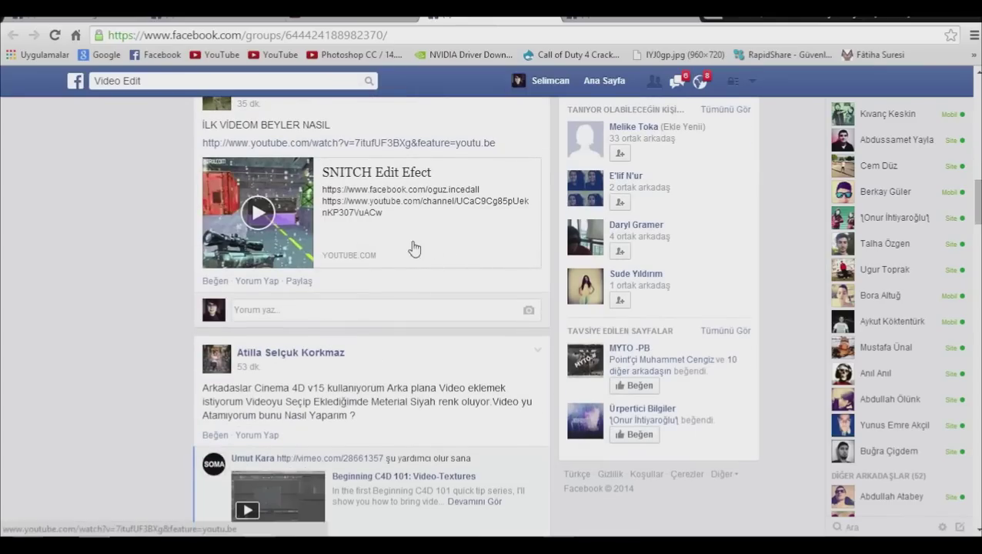
{"action": "scroll", "coordinate": [372, 192], "scroll_direction": "down", "scroll_amount": 4}
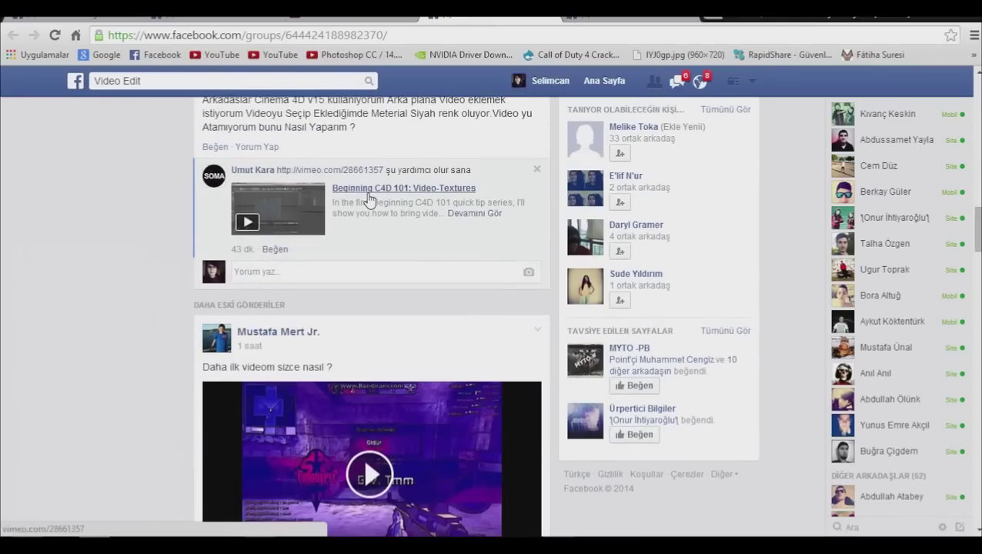
{"action": "scroll", "coordinate": [371, 201], "scroll_direction": "down", "scroll_amount": 3}
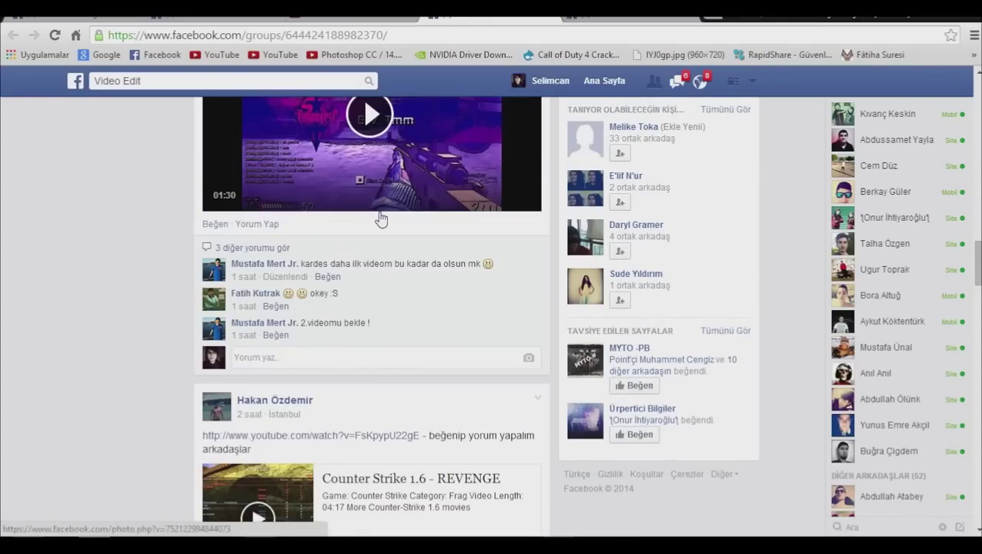
{"action": "scroll", "coordinate": [380, 231], "scroll_direction": "down", "scroll_amount": 5}
{"action": "scroll", "coordinate": [390, 285], "scroll_direction": "up", "scroll_amount": 8}
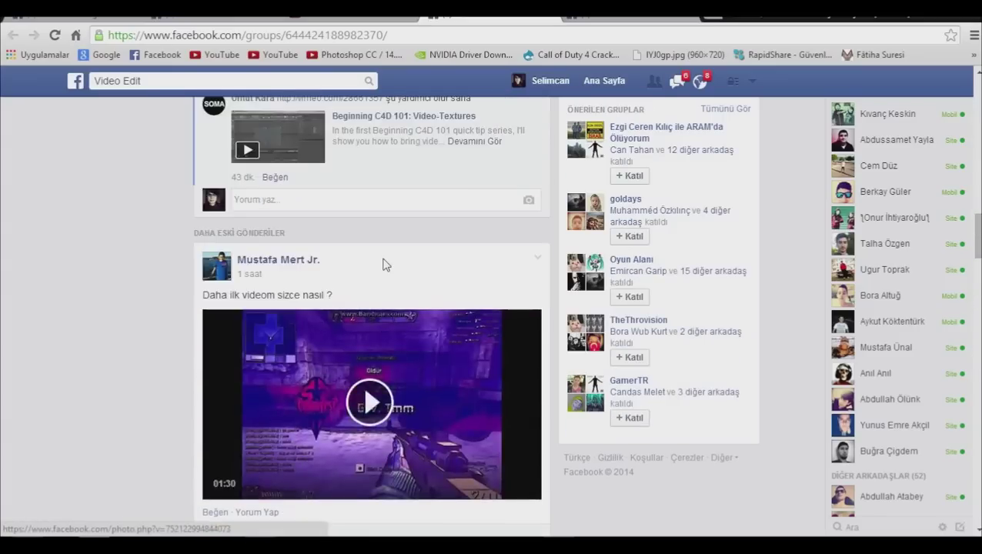
{"action": "scroll", "coordinate": [384, 264], "scroll_direction": "up", "scroll_amount": 10}
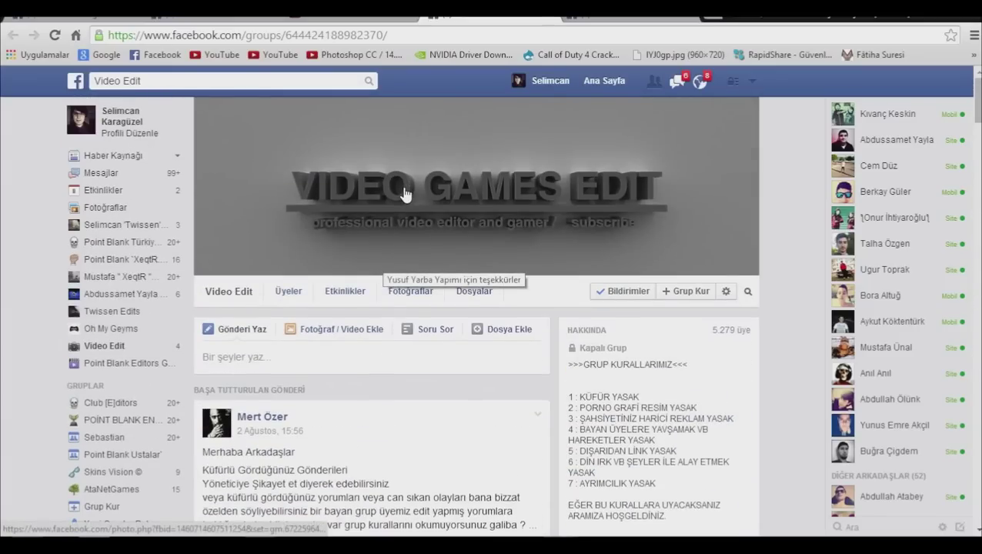
{"action": "scroll", "coordinate": [405, 194], "scroll_direction": "down", "scroll_amount": 3}
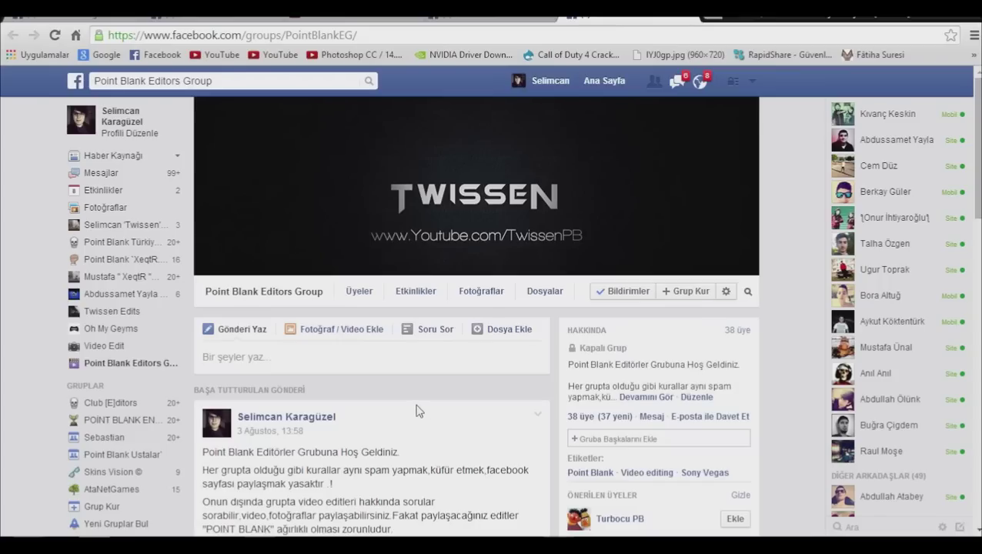
Step: Examine the Point Blank Editors Group's pinned post and highlight the group's web address
{"action": "scroll", "coordinate": [415, 410], "scroll_direction": "down", "scroll_amount": 3}
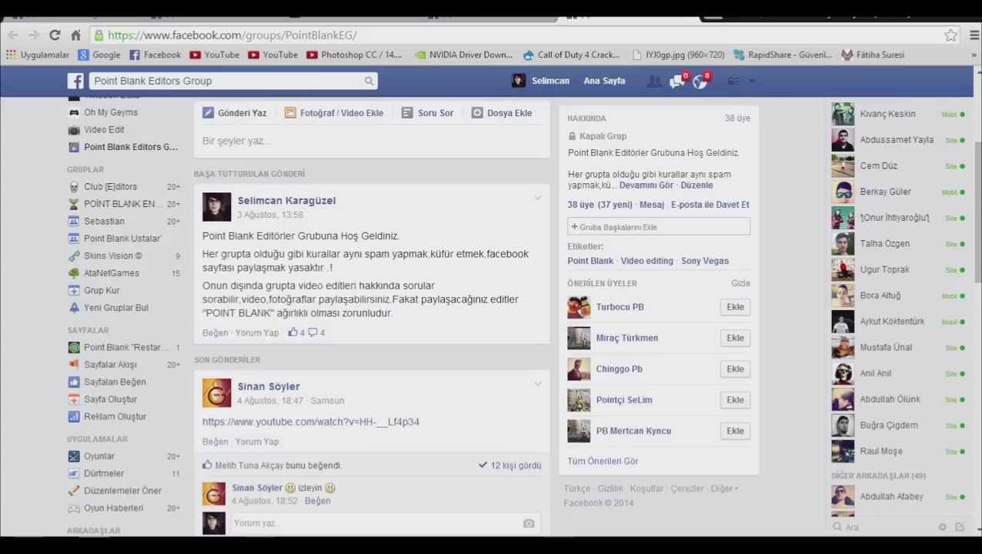
{"action": "left_click_drag", "start_coordinate": [267, 312], "coordinate": [395, 312]}
{"action": "left_click", "coordinate": [389, 311]}
{"action": "left_click", "coordinate": [410, 34]}
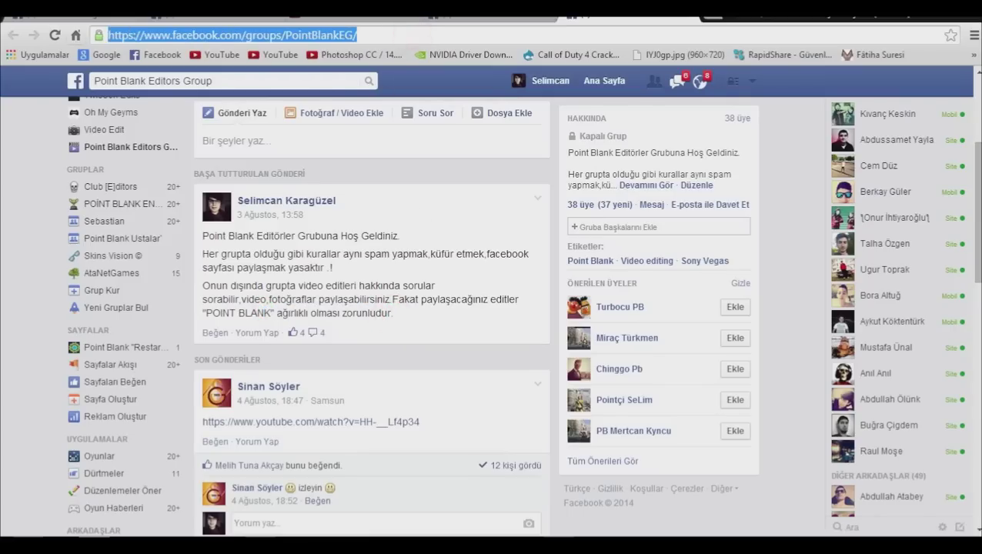
{"action": "left_click", "coordinate": [377, 35]}
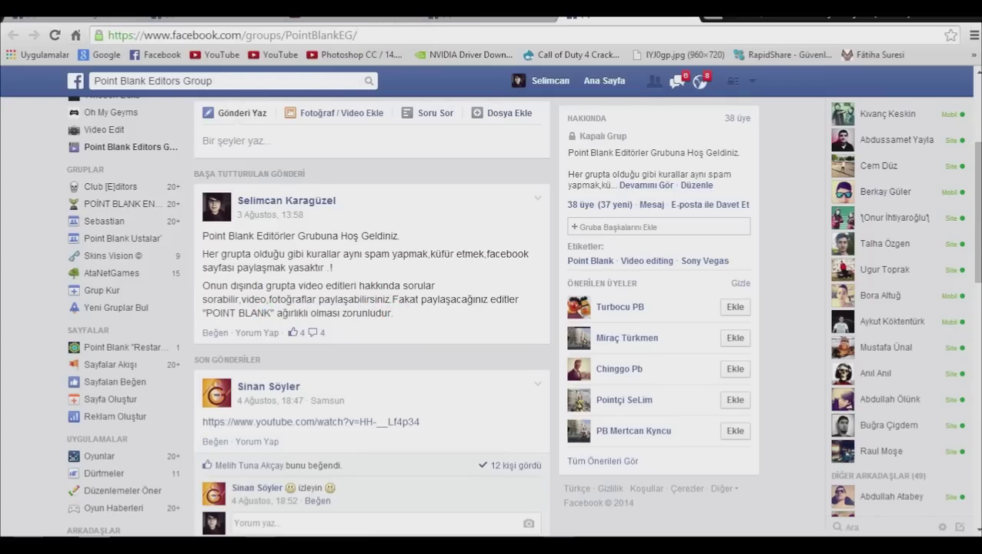
{"action": "left_click_drag", "start_coordinate": [384, 35], "coordinate": [289, 60]}
{"action": "left_click", "coordinate": [390, 36]}
{"action": "left_click", "coordinate": [368, 35]}
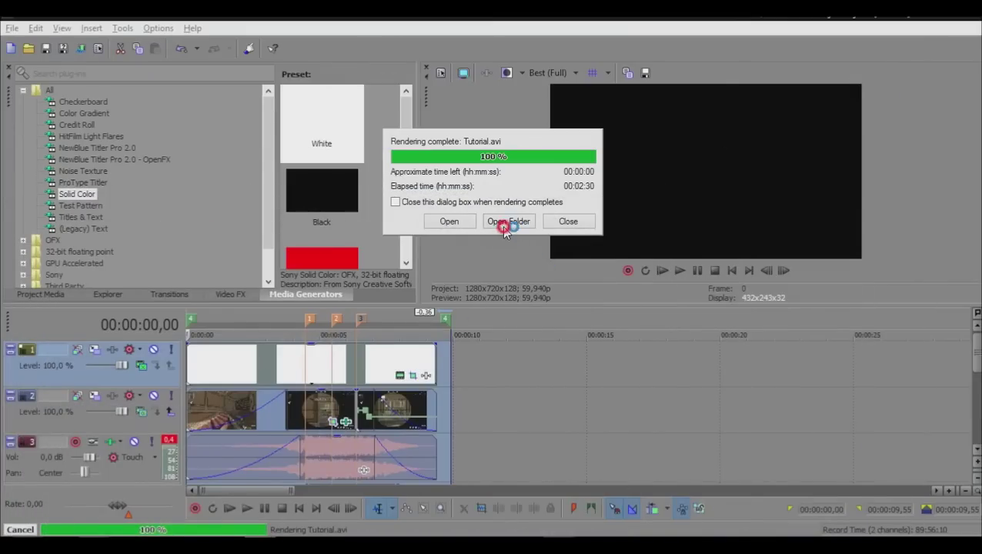
Step: Open the folder containing the rendered Tutorial.avi from Vegas, and minimize the folder window
{"action": "left_click", "coordinate": [502, 225]}
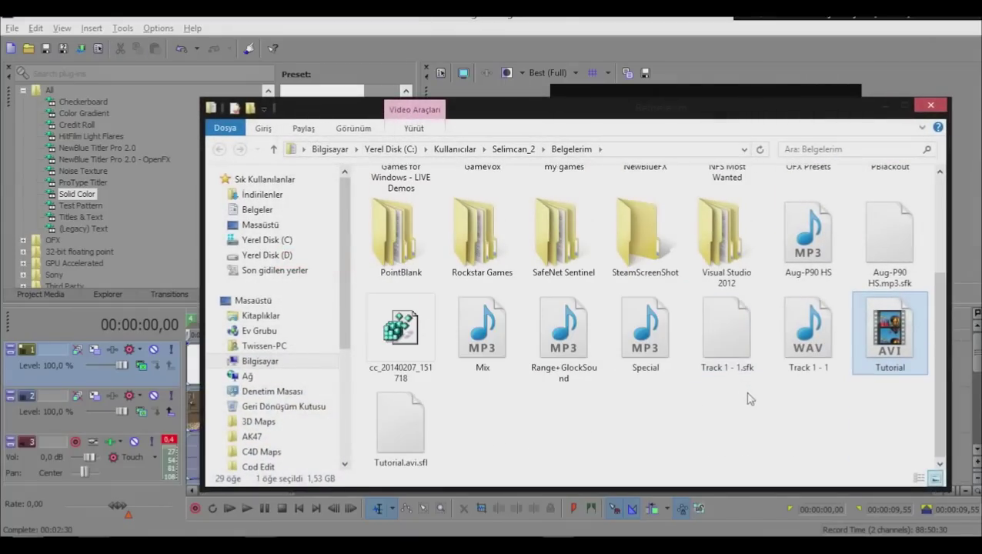
{"action": "left_click", "coordinate": [885, 106]}
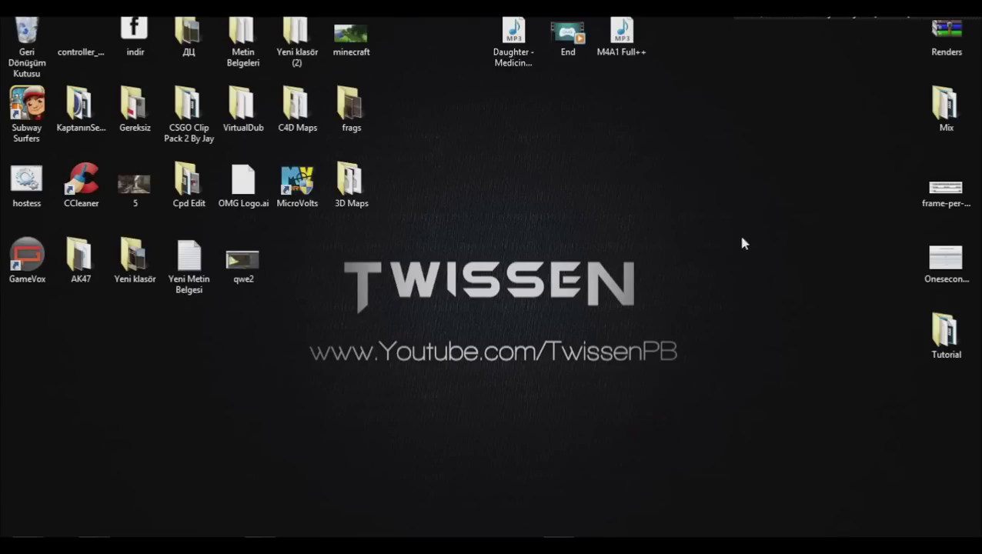
{"action": "left_click_drag", "start_coordinate": [727, 225], "coordinate": [282, 408]}
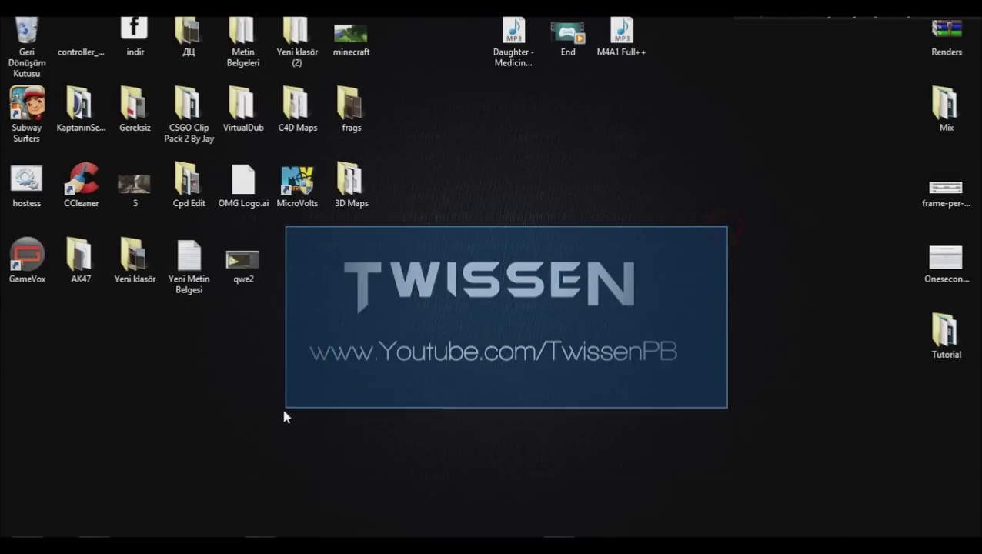
{"action": "left_click_drag", "start_coordinate": [485, 321], "coordinate": [263, 434]}
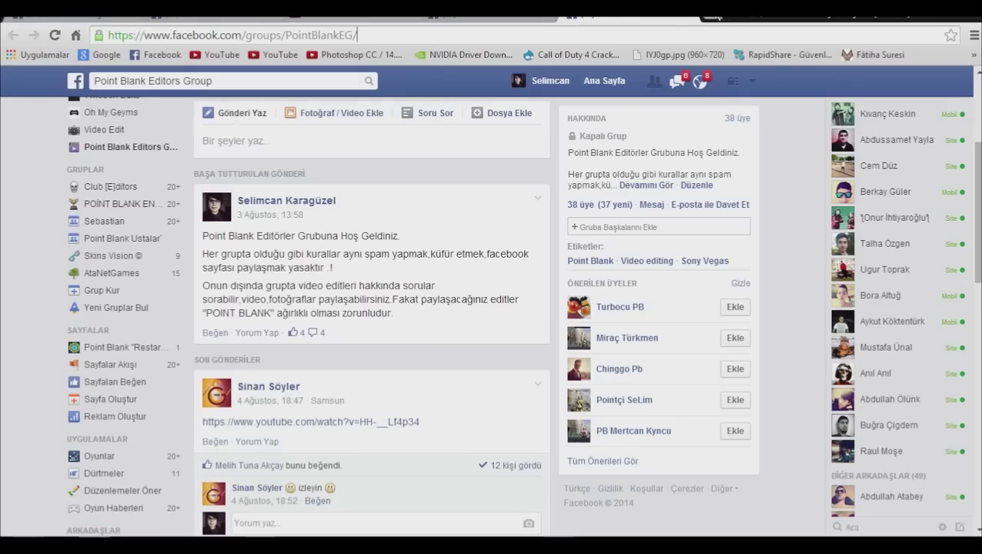
{"action": "left_click", "coordinate": [717, 17]}
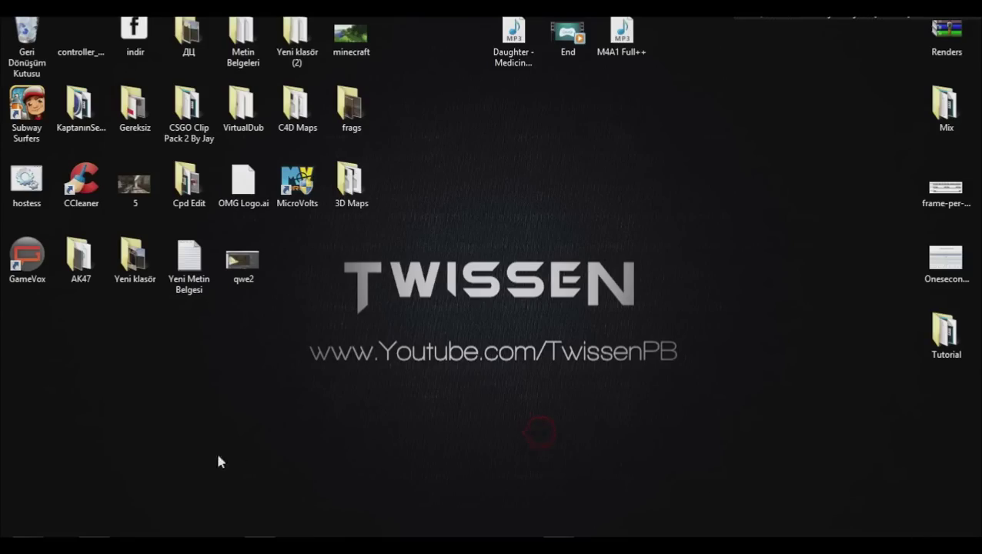
{"action": "left_click_drag", "start_coordinate": [218, 454], "coordinate": [797, 228]}
{"action": "left_click_drag", "start_coordinate": [796, 228], "coordinate": [319, 436]}
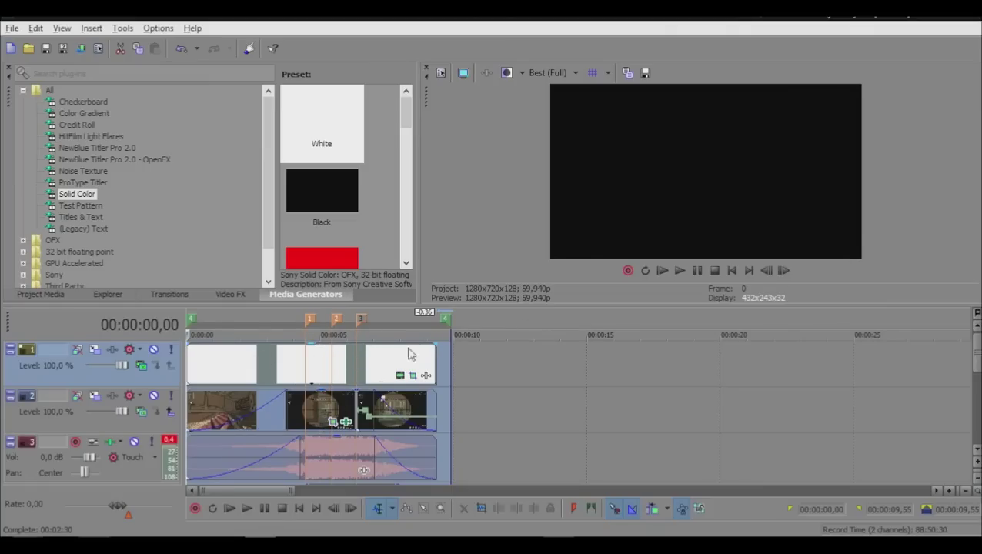
{"action": "left_click", "coordinate": [435, 357]}
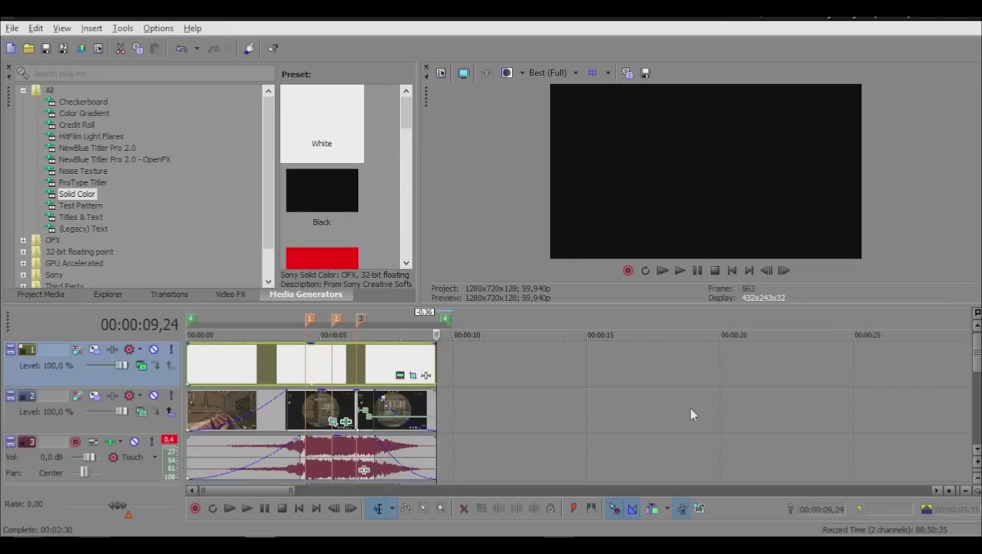
{"action": "left_click", "coordinate": [485, 408]}
{"action": "left_click", "coordinate": [447, 400]}
{"action": "left_click", "coordinate": [532, 404]}
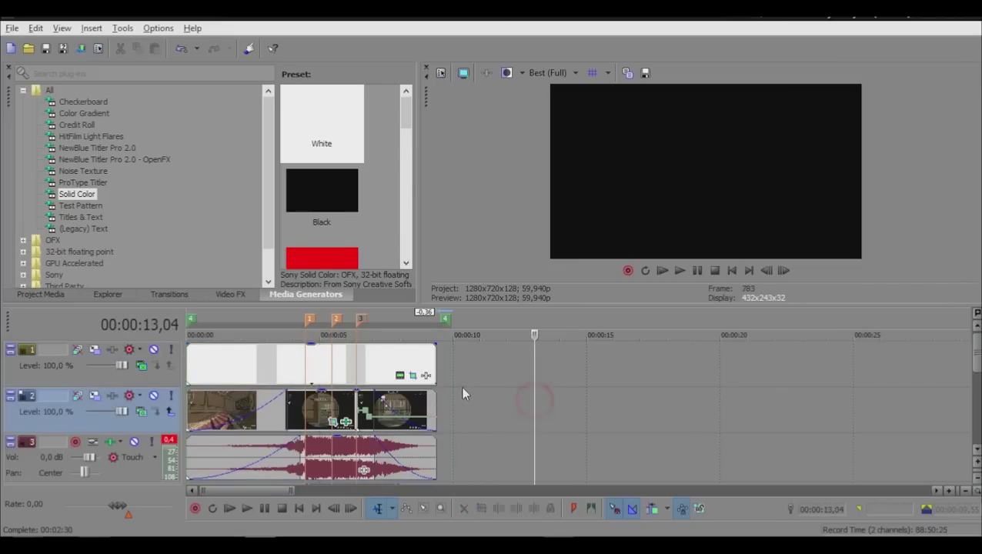
{"action": "left_click", "coordinate": [450, 389]}
{"action": "key", "text": "ctrl+a"}
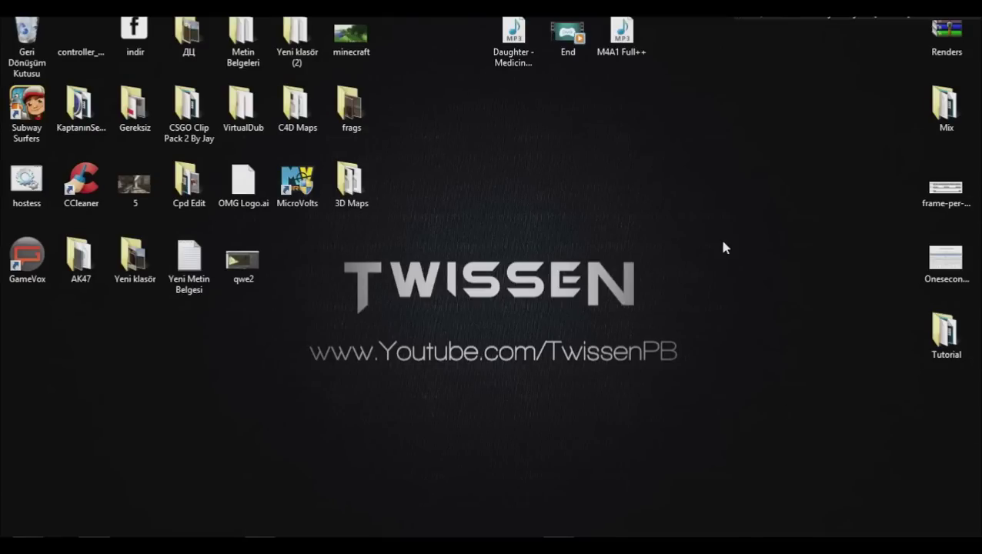
{"action": "left_click_drag", "start_coordinate": [723, 248], "coordinate": [290, 388]}
{"action": "left_click_drag", "start_coordinate": [289, 388], "coordinate": [288, 416]}
{"action": "left_click_drag", "start_coordinate": [738, 201], "coordinate": [786, 200]}
{"action": "left_click_drag", "start_coordinate": [786, 200], "coordinate": [278, 392]}
{"action": "left_click", "coordinate": [261, 532]}
{"action": "left_click", "coordinate": [262, 533]}
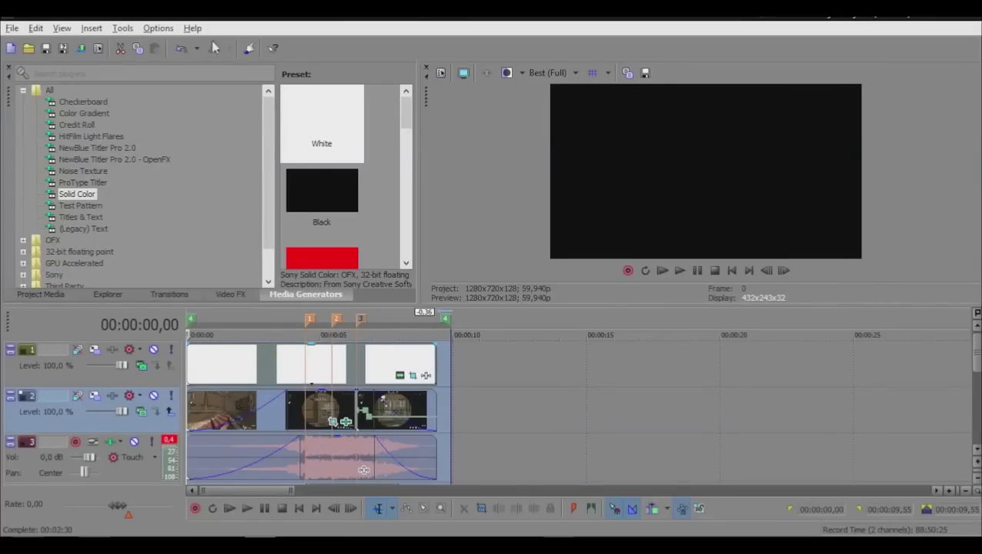
{"action": "left_click", "coordinate": [158, 29]}
{"action": "left_click", "coordinate": [158, 29]}
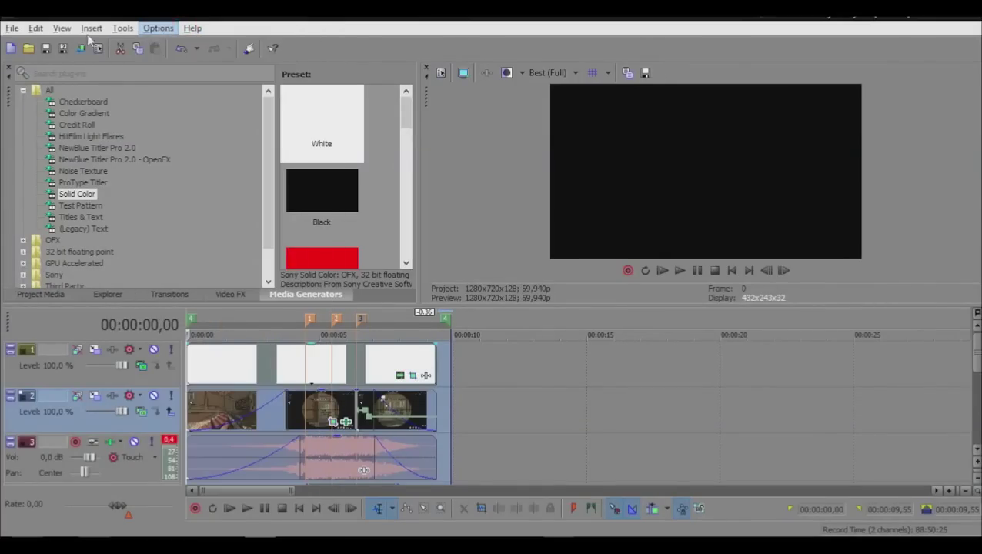
{"action": "left_click", "coordinate": [36, 28]}
{"action": "mouse_move", "coordinate": [12, 28]}
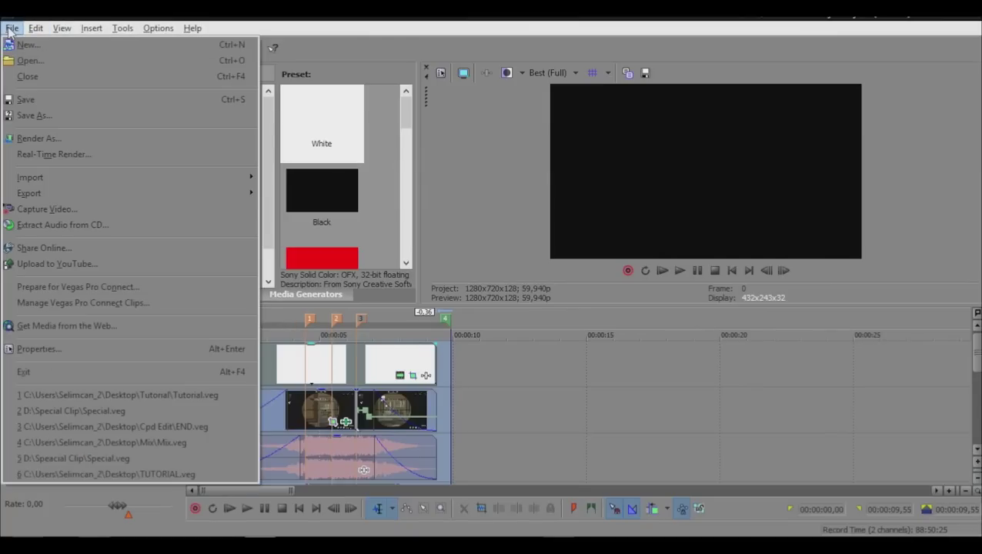
{"action": "left_click", "coordinate": [762, 441]}
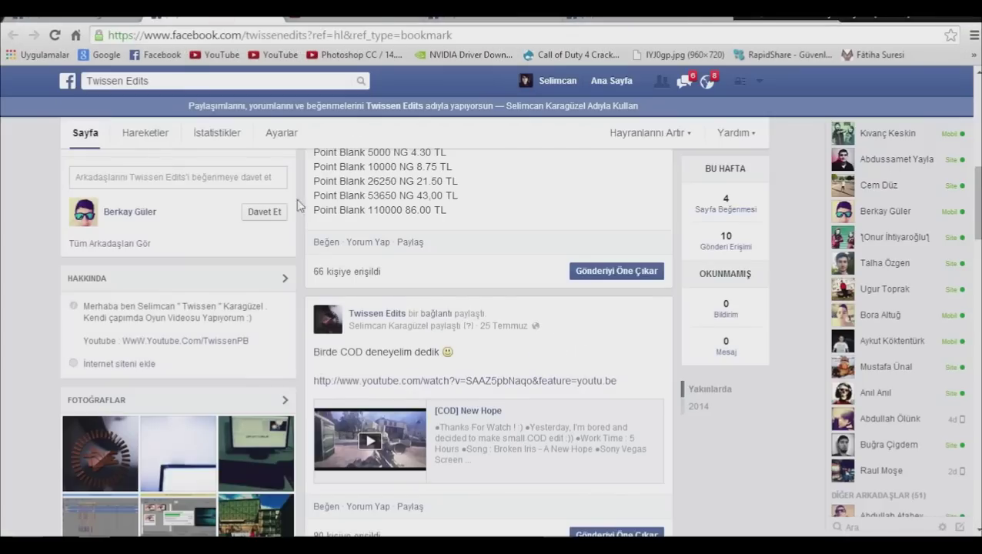
Step: Switch to the browser, load Facebook in a new tab and open the Sony Vegas Eğitim Videoları page
{"action": "scroll", "coordinate": [288, 231], "scroll_direction": "up", "scroll_amount": 10}
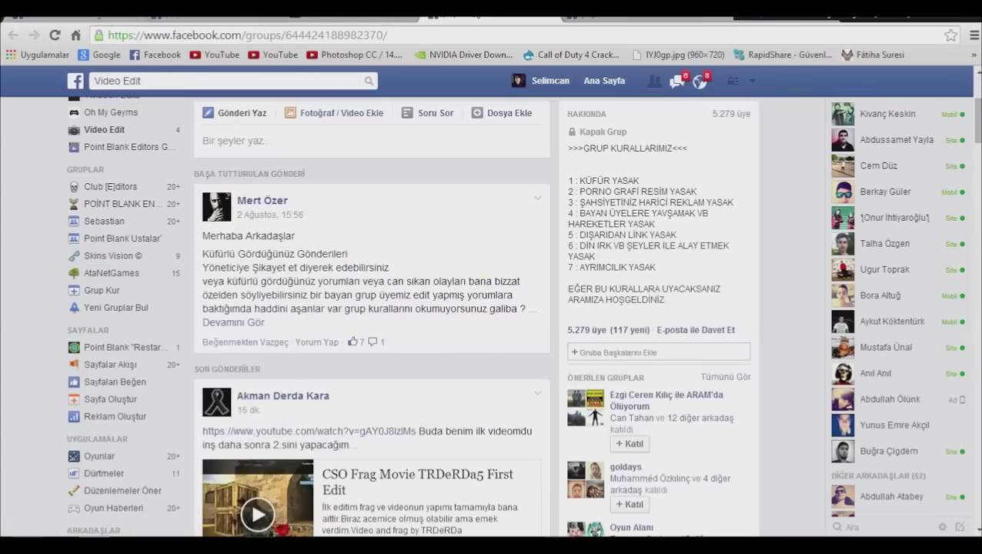
{"action": "left_click", "coordinate": [713, 19]}
{"action": "type", "text": "f"}
{"action": "key", "text": "Return"}
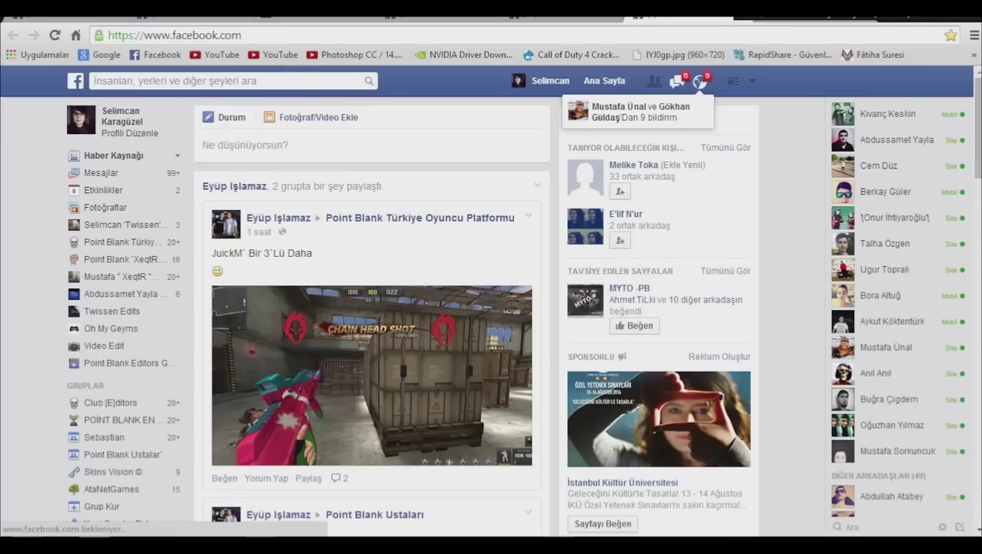
{"action": "type", "text": "sunu h"}
{"action": "key", "text": "Return"}
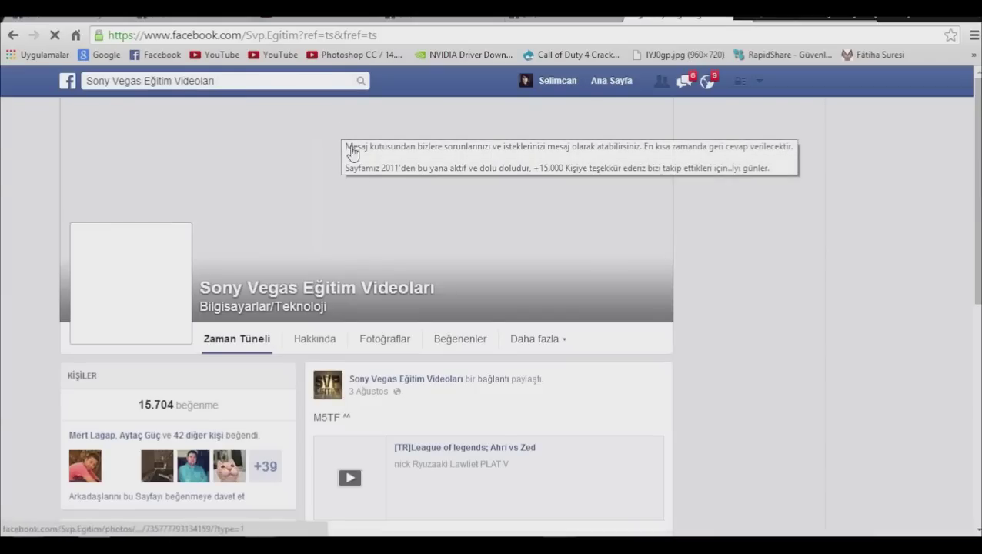
Step: Look through the posts on the Sony Vegas Eğitim Videoları page and return to its header
{"action": "scroll", "coordinate": [496, 230], "scroll_direction": "down", "scroll_amount": 4}
{"action": "scroll", "coordinate": [500, 225], "scroll_direction": "down", "scroll_amount": 5}
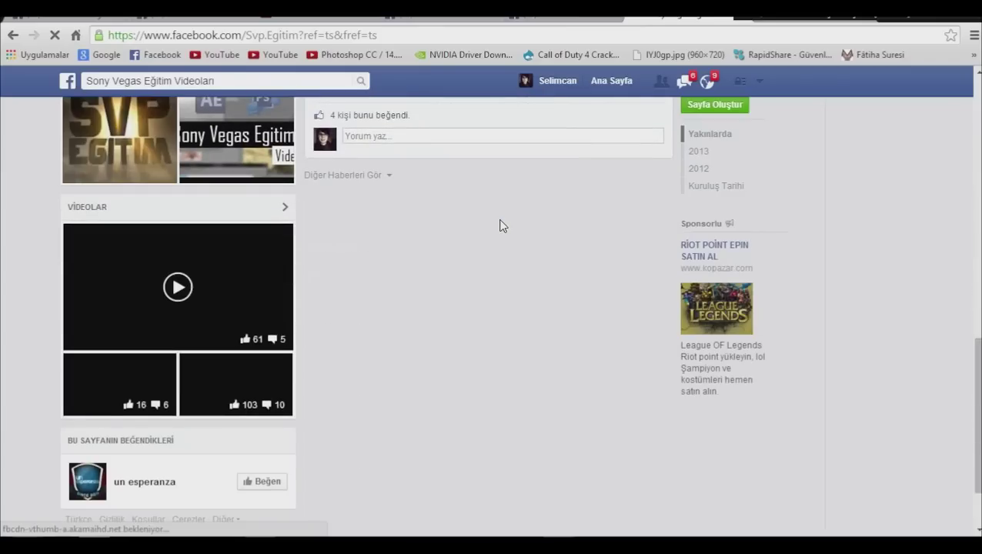
{"action": "scroll", "coordinate": [356, 254], "scroll_direction": "up", "scroll_amount": 3}
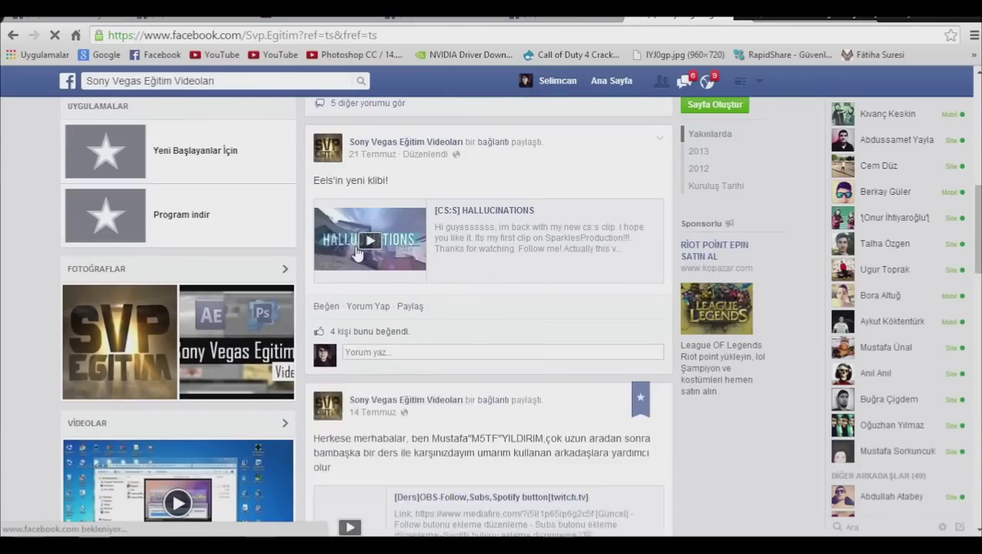
{"action": "scroll", "coordinate": [158, 278], "scroll_direction": "up", "scroll_amount": 6}
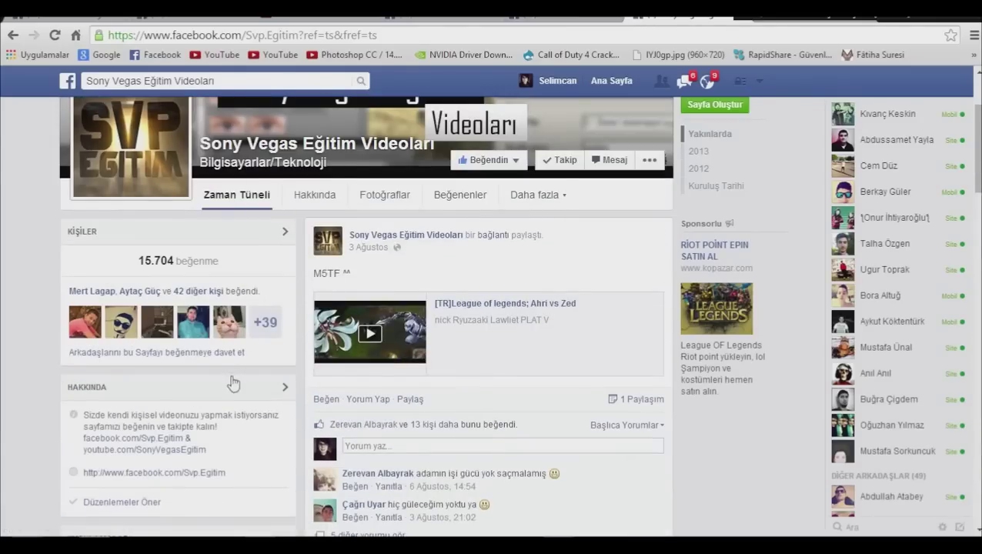
Step: Highlight the Svp.Egitim part of the Facebook page's web address to point it out to viewers
{"action": "left_click", "coordinate": [170, 37]}
{"action": "mouse_move", "coordinate": [170, 37]}
{"action": "left_mouse_down"}
{"action": "mouse_move", "coordinate": [271, 36]}
{"action": "mouse_move", "coordinate": [162, 36]}
{"action": "left_mouse_up"}
{"action": "left_click", "coordinate": [259, 35]}
{"action": "left_click", "coordinate": [235, 34]}
{"action": "left_click_drag", "start_coordinate": [307, 36], "coordinate": [271, 35]}
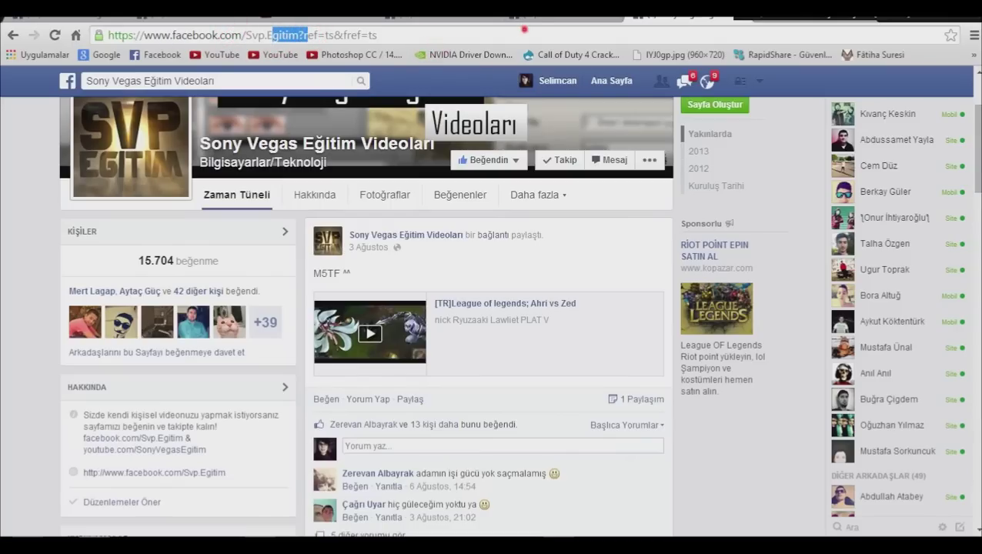
{"action": "left_click_drag", "start_coordinate": [375, 35], "coordinate": [210, 36]}
{"action": "left_click", "coordinate": [383, 34]}
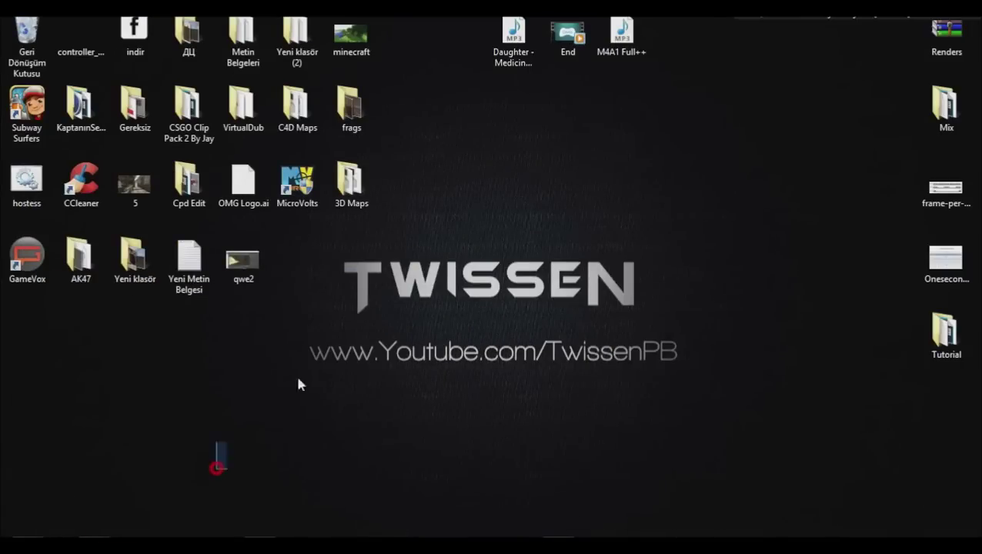
{"action": "left_click_drag", "start_coordinate": [752, 225], "coordinate": [208, 473]}
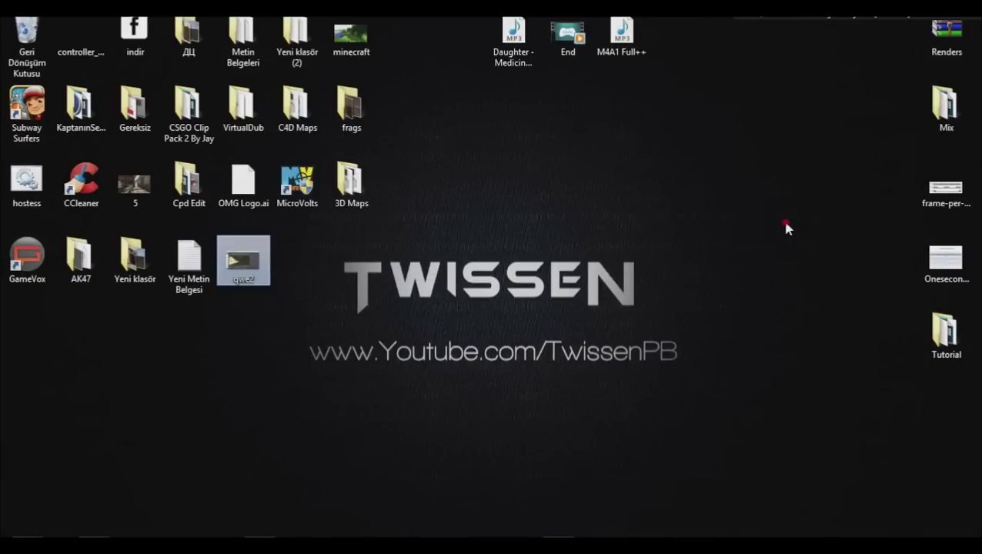
{"action": "left_click_drag", "start_coordinate": [785, 223], "coordinate": [286, 414]}
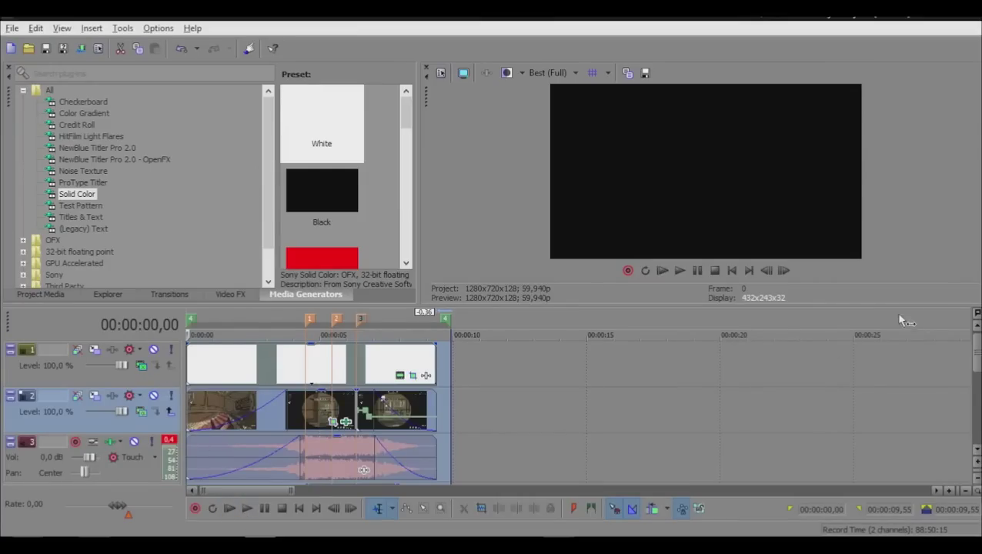
{"action": "mouse_move", "coordinate": [981, 553]}
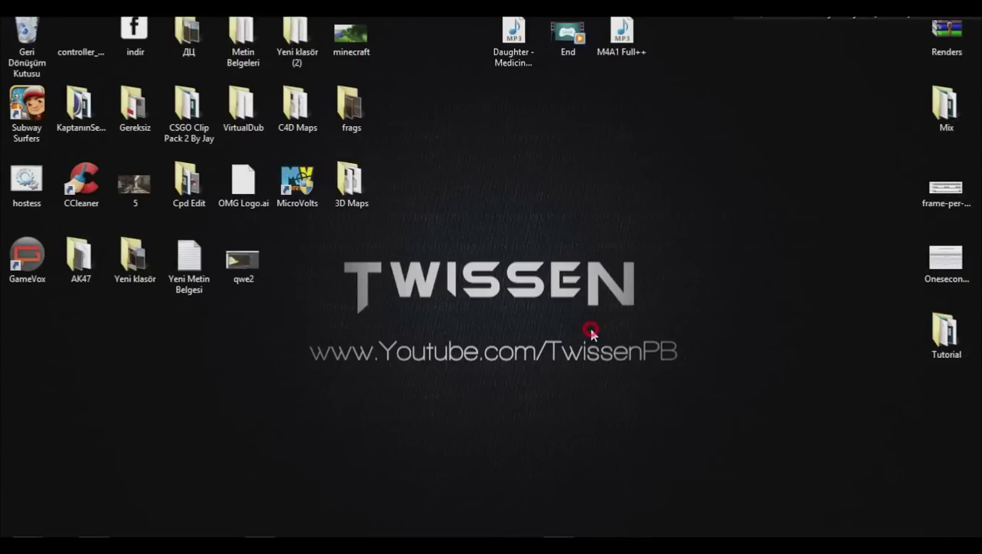